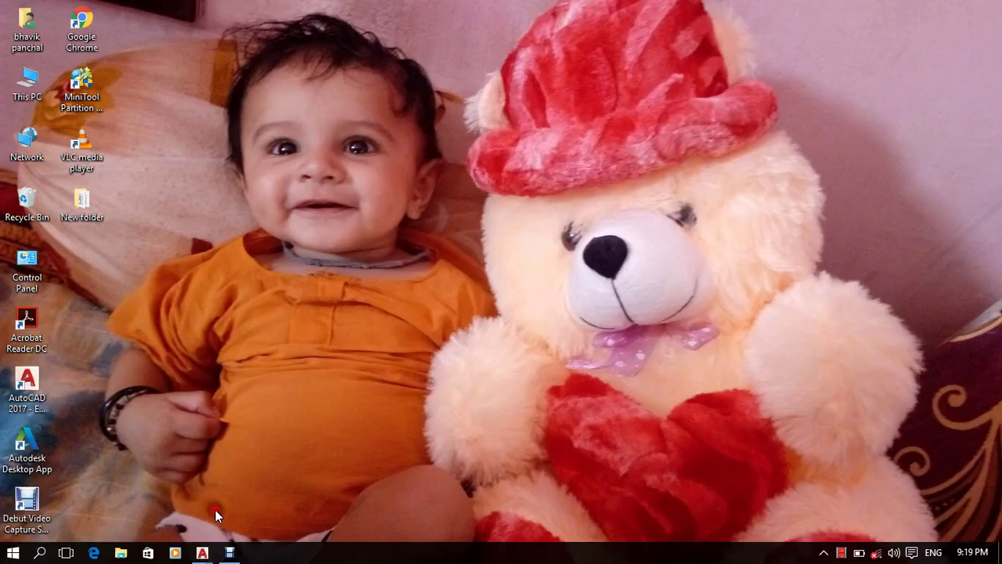
Switch to the Floor Plan Sample.dwg window and maximize AutoCAD
{"action": "left_click", "coordinate": [202, 553]}
{"action": "mouse_move", "coordinate": [280, 477]}
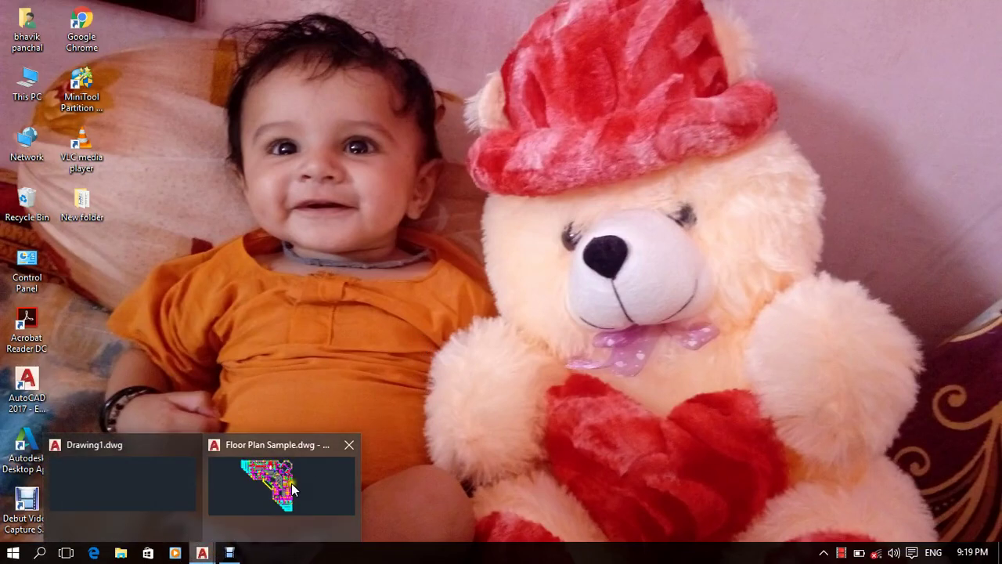
{"action": "left_click", "coordinate": [283, 492]}
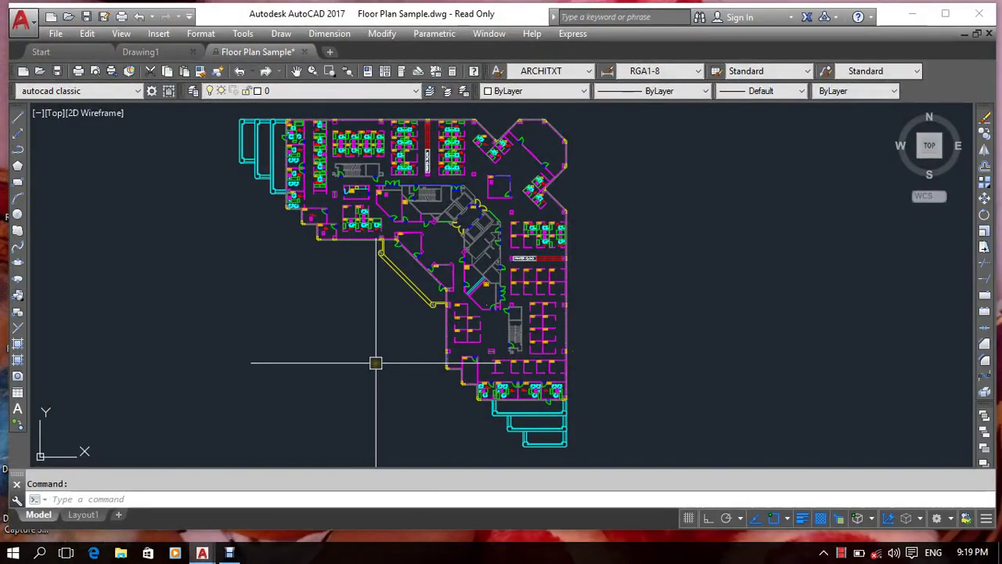
{"action": "left_click", "coordinate": [945, 13]}
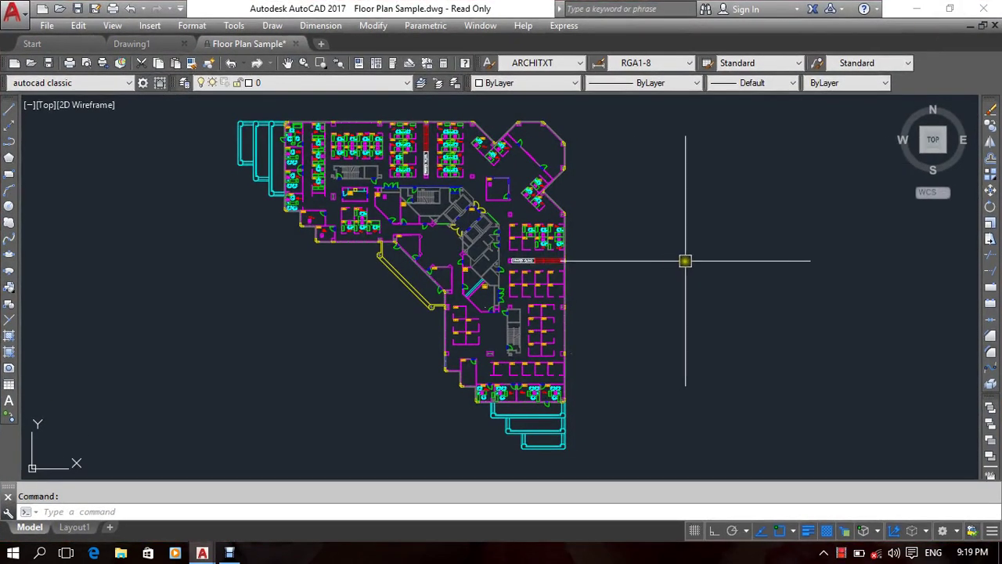
Close the empty Drawing1 tab, leaving Floor Plan Sample.dwg as the only drawing
{"action": "middle_click_drag", "start_coordinate": [684, 259], "coordinate": [705, 261]}
{"action": "middle_click_drag", "start_coordinate": [155, 327], "coordinate": [183, 331]}
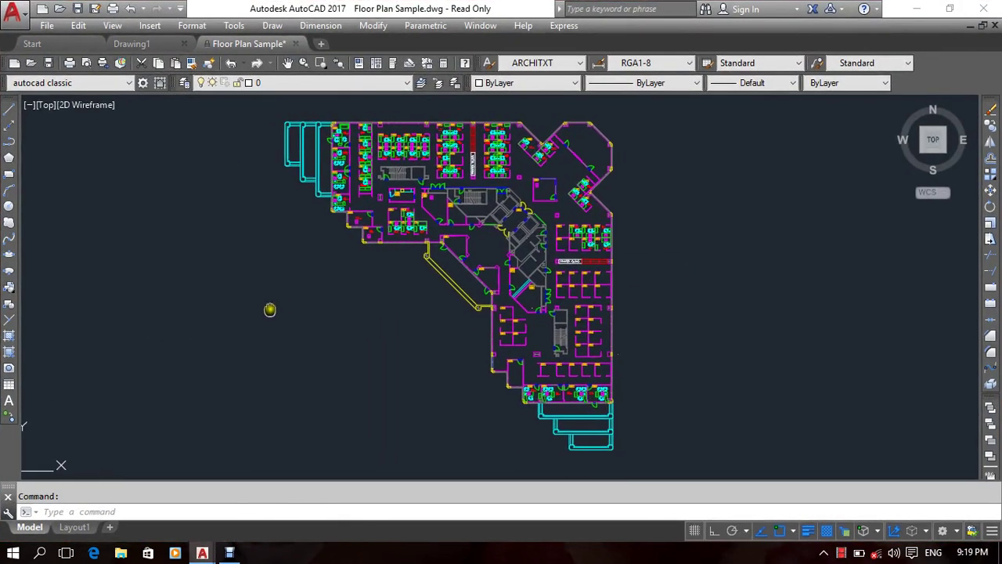
{"action": "middle_click_drag", "start_coordinate": [292, 298], "coordinate": [289, 301]}
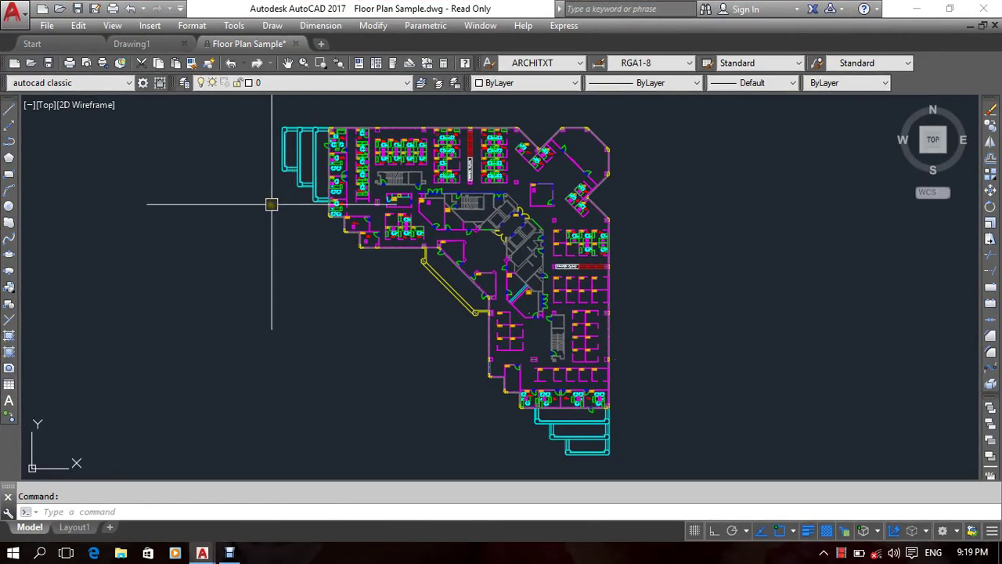
{"action": "left_click", "coordinate": [184, 43]}
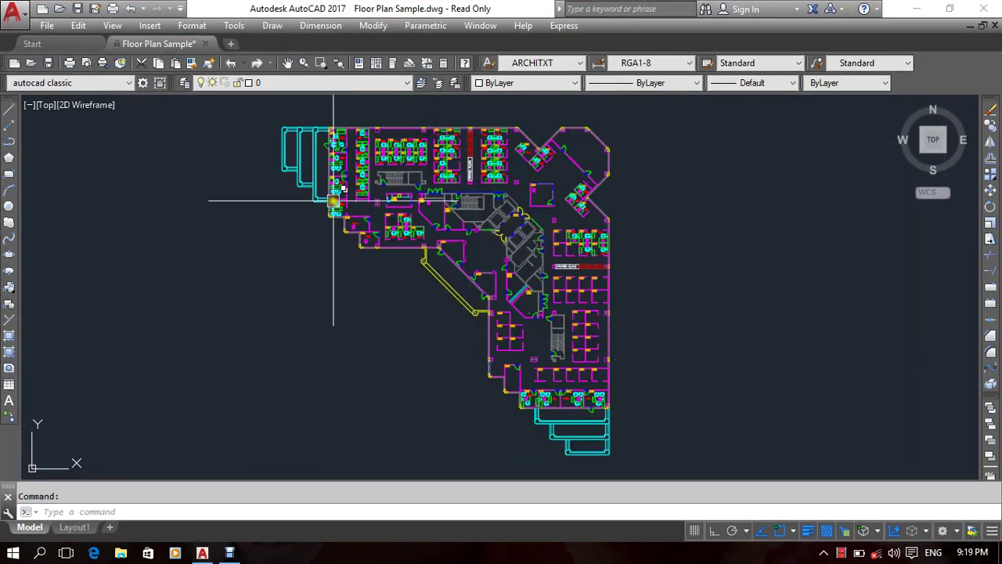
{"action": "middle_click_drag", "start_coordinate": [242, 202], "coordinate": [248, 206]}
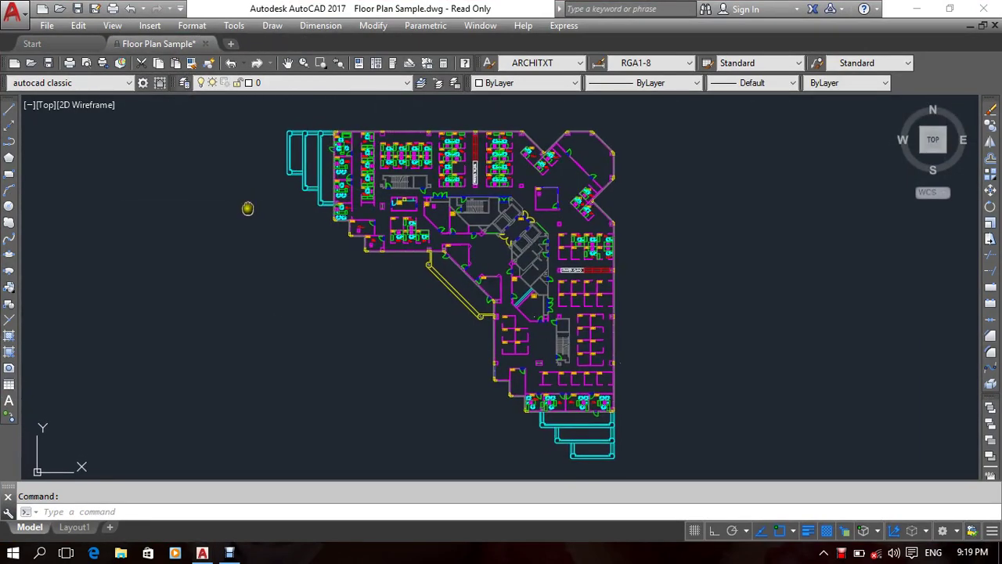
{"action": "left_click", "coordinate": [235, 26]}
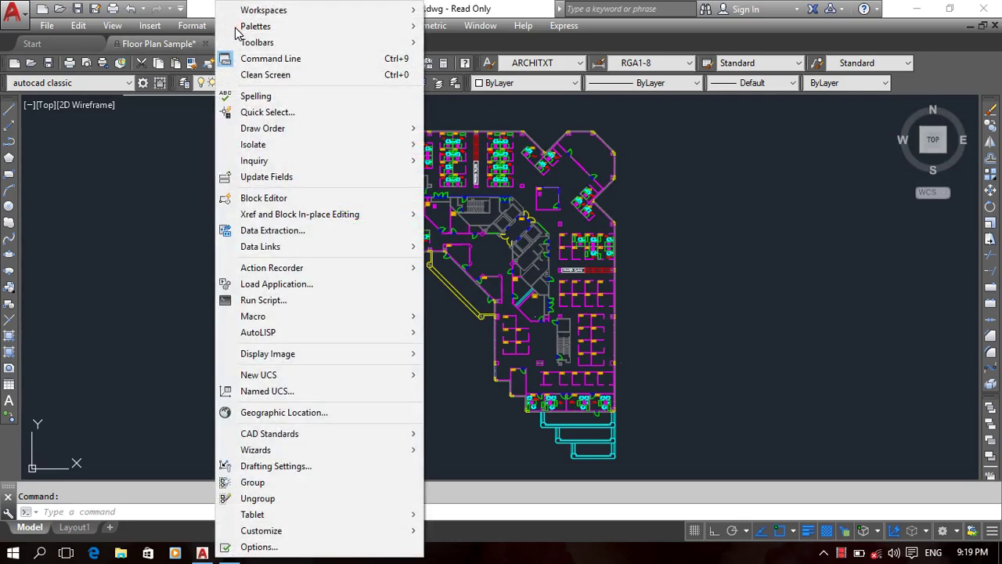
{"action": "mouse_move", "coordinate": [256, 26]}
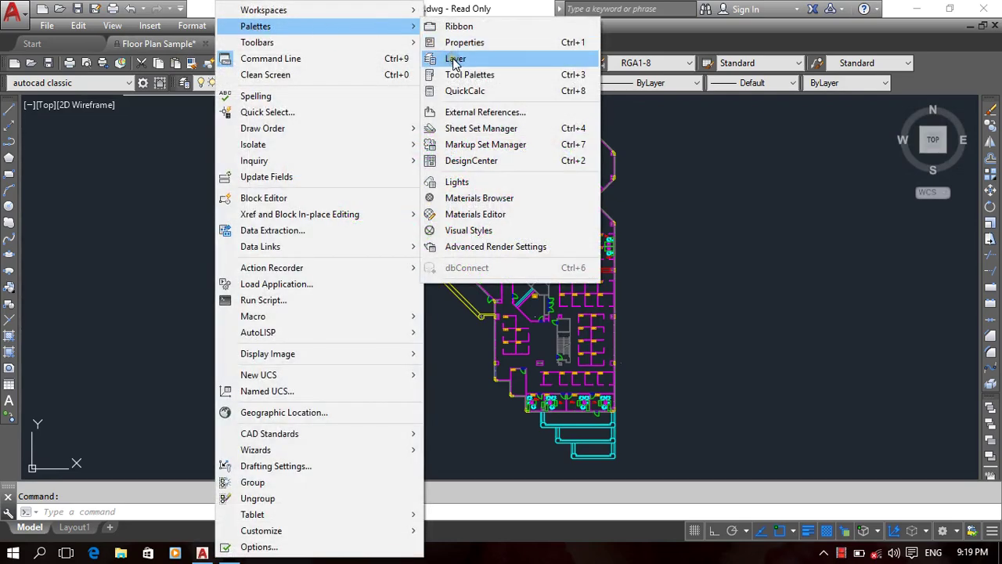
{"action": "left_click", "coordinate": [113, 204]}
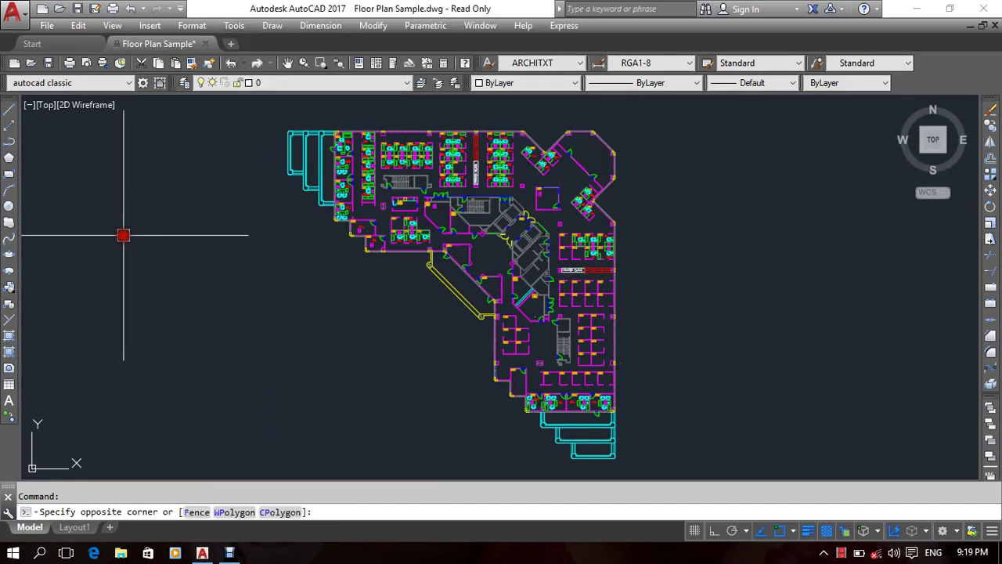
{"action": "left_click", "coordinate": [192, 26]}
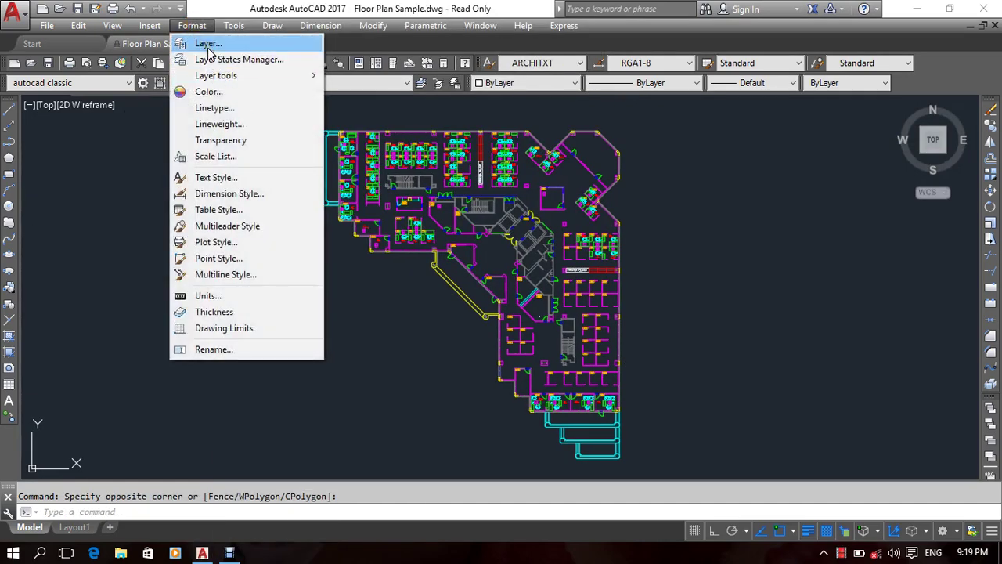
{"action": "left_click", "coordinate": [139, 222]}
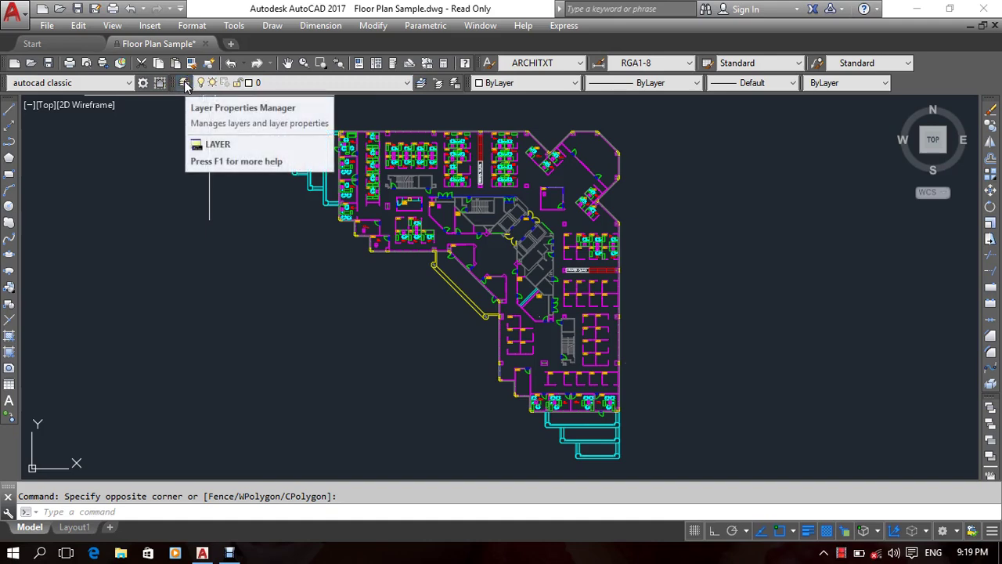
Open the Layer Properties palette, narrow its filter pane and stretch it taller to show more layers
{"action": "left_click", "coordinate": [184, 84]}
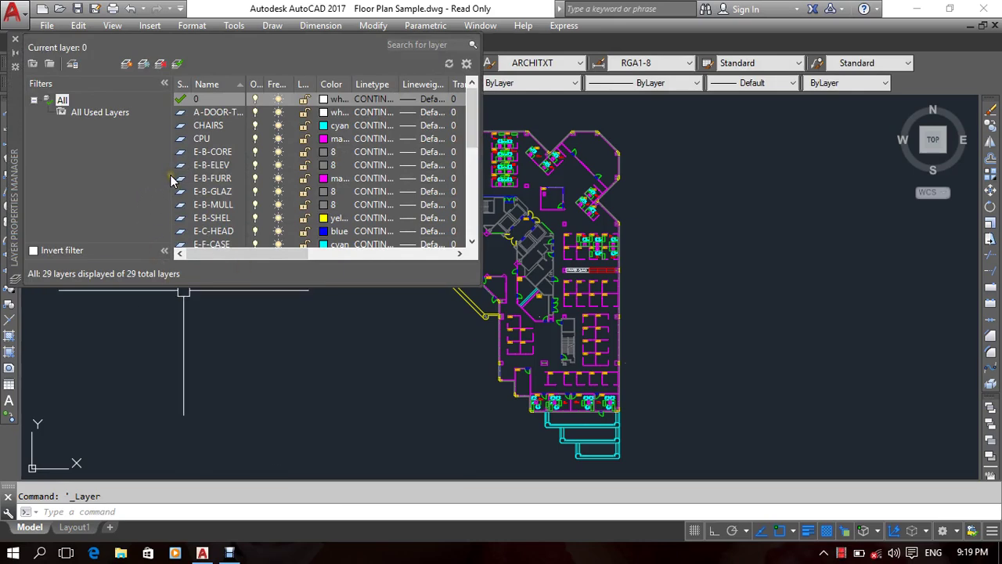
{"action": "left_click_drag", "start_coordinate": [171, 175], "coordinate": [122, 171]}
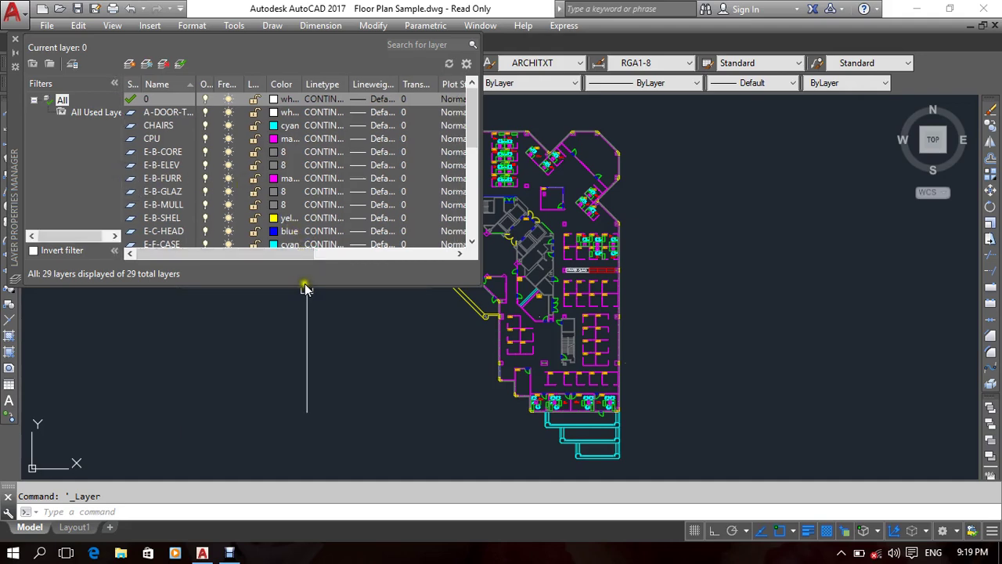
{"action": "left_click_drag", "start_coordinate": [306, 286], "coordinate": [304, 348]}
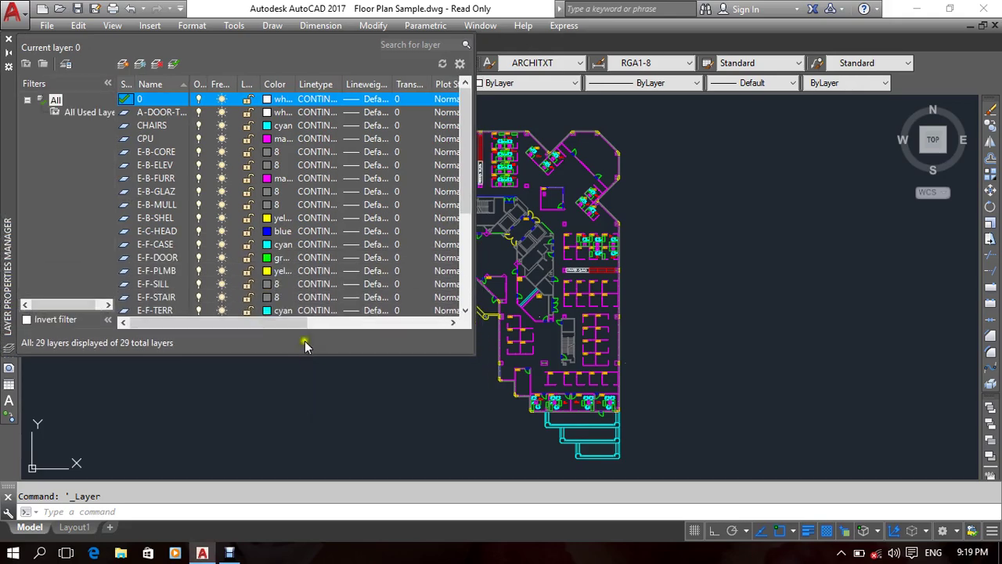
{"action": "scroll", "coordinate": [736, 258], "scroll_direction": "up", "scroll_amount": 1}
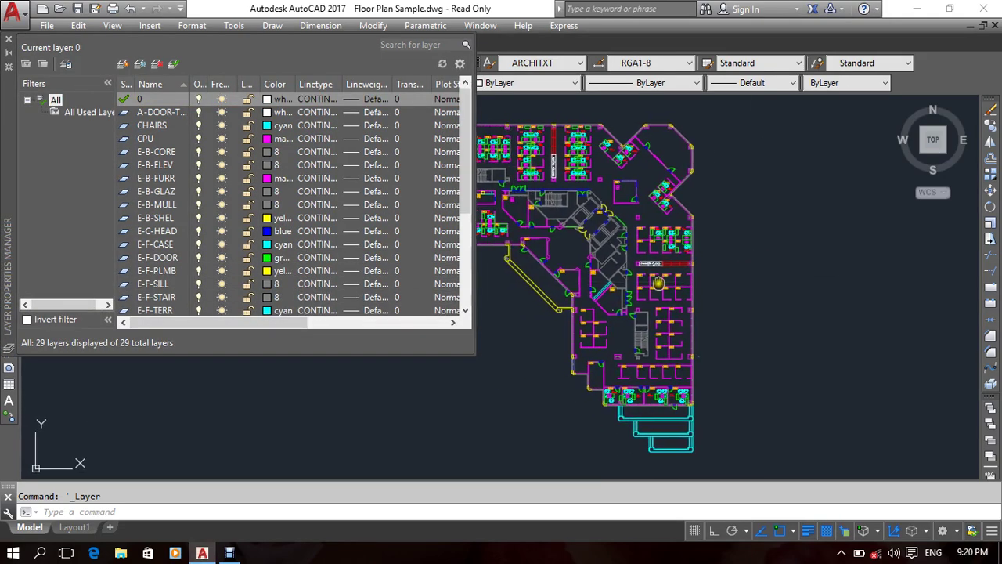
{"action": "scroll", "coordinate": [682, 297], "scroll_direction": "down", "scroll_amount": 1}
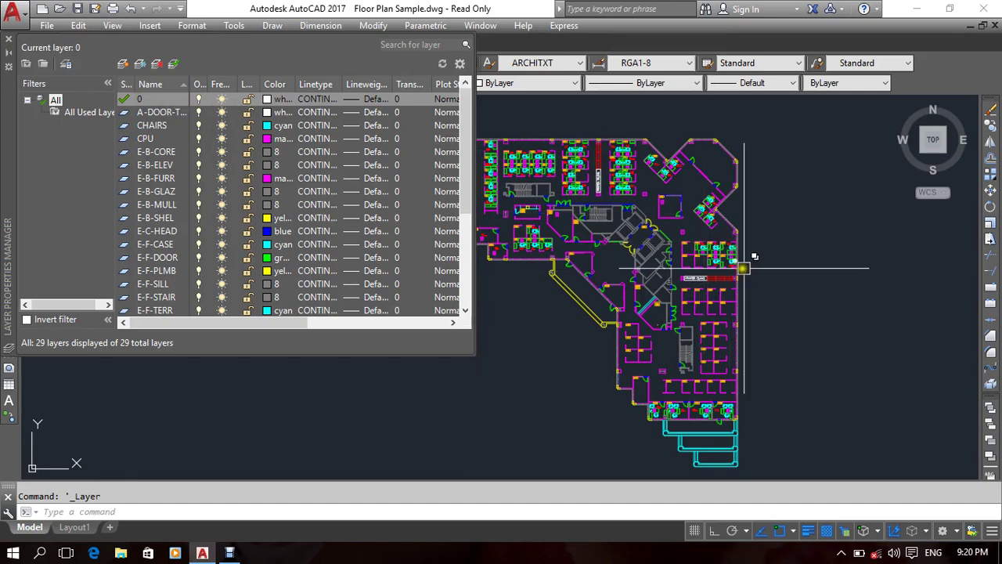
{"action": "scroll", "coordinate": [749, 252], "scroll_direction": "up", "scroll_amount": 1}
{"action": "middle_click_drag", "start_coordinate": [749, 253], "coordinate": [781, 261]}
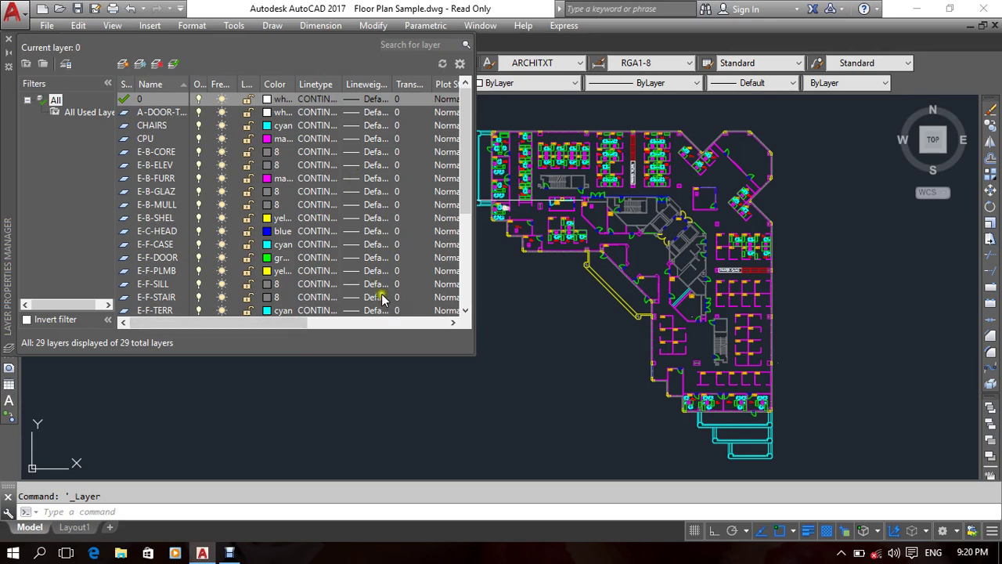
{"action": "left_click", "coordinate": [123, 68]}
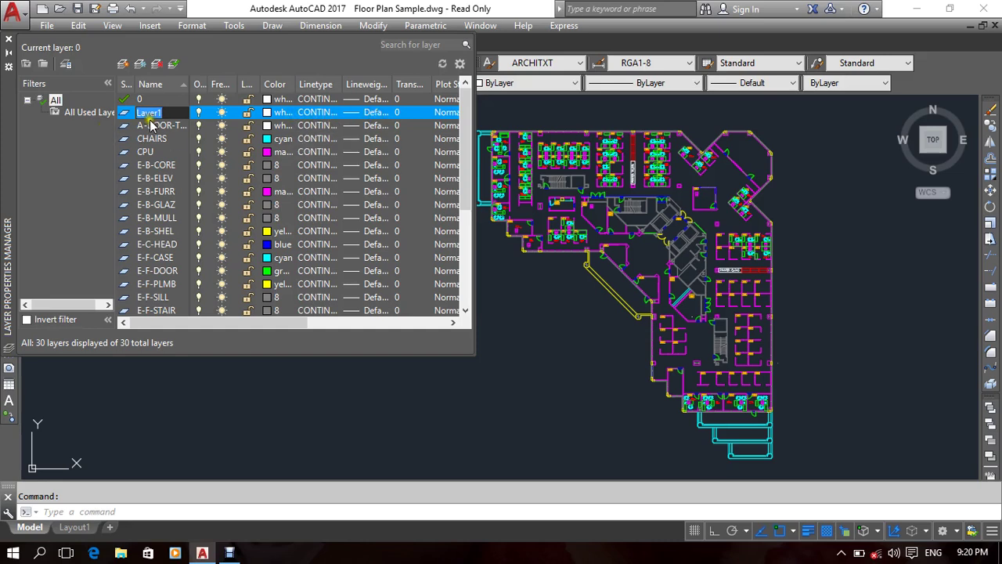
{"action": "left_click", "coordinate": [168, 127]}
{"action": "left_click", "coordinate": [151, 115]}
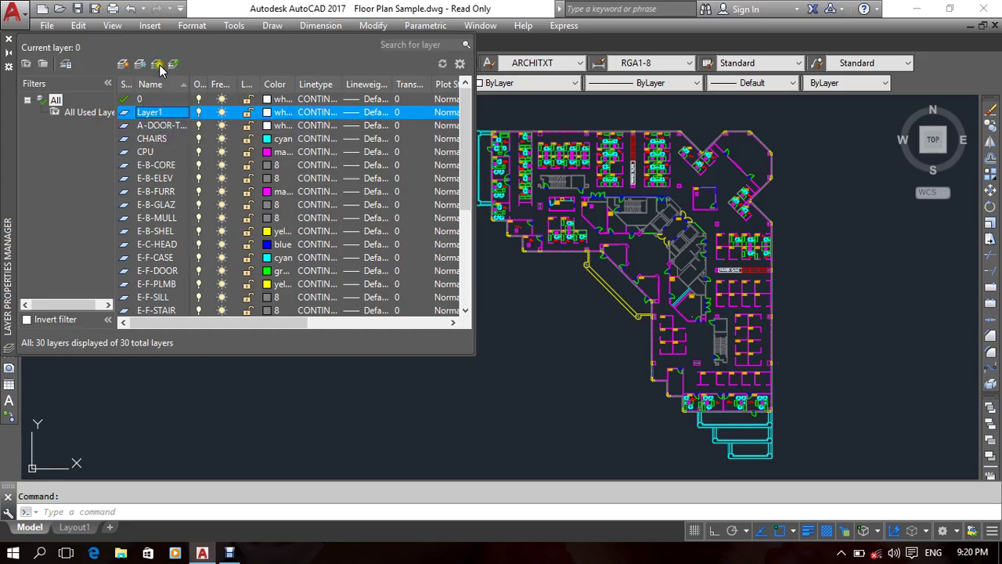
{"action": "left_click", "coordinate": [157, 63]}
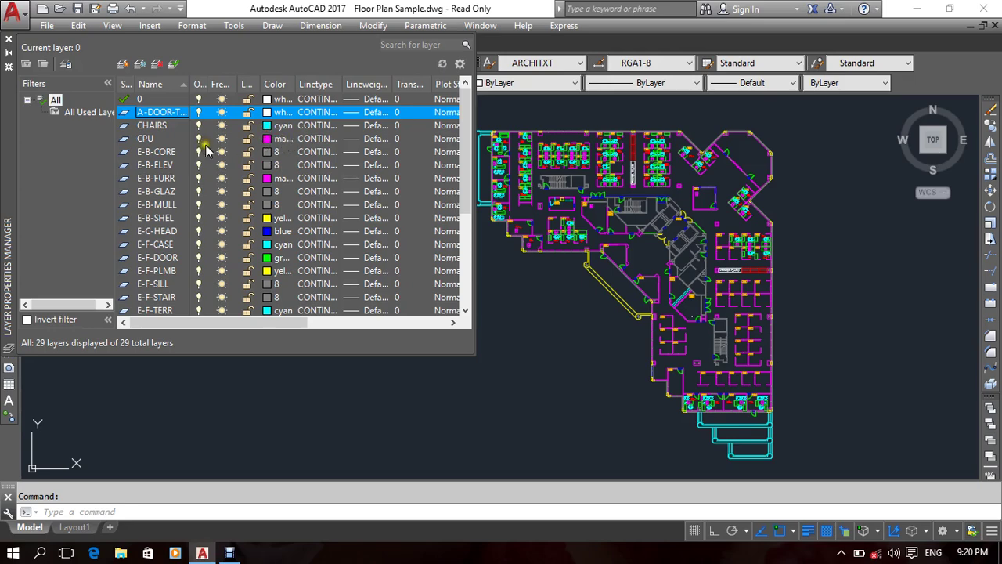
{"action": "left_click", "coordinate": [283, 140]}
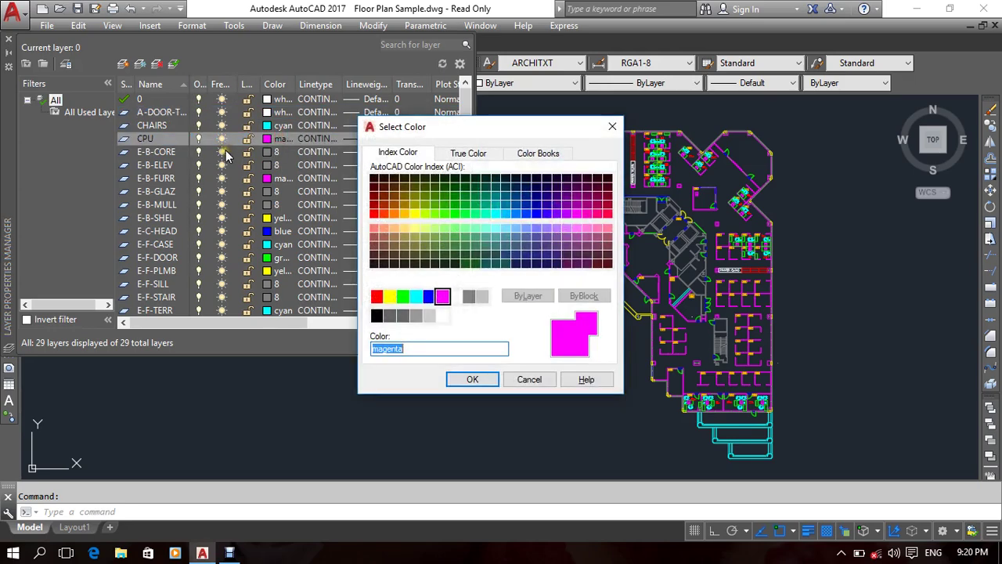
{"action": "left_click", "coordinate": [611, 127]}
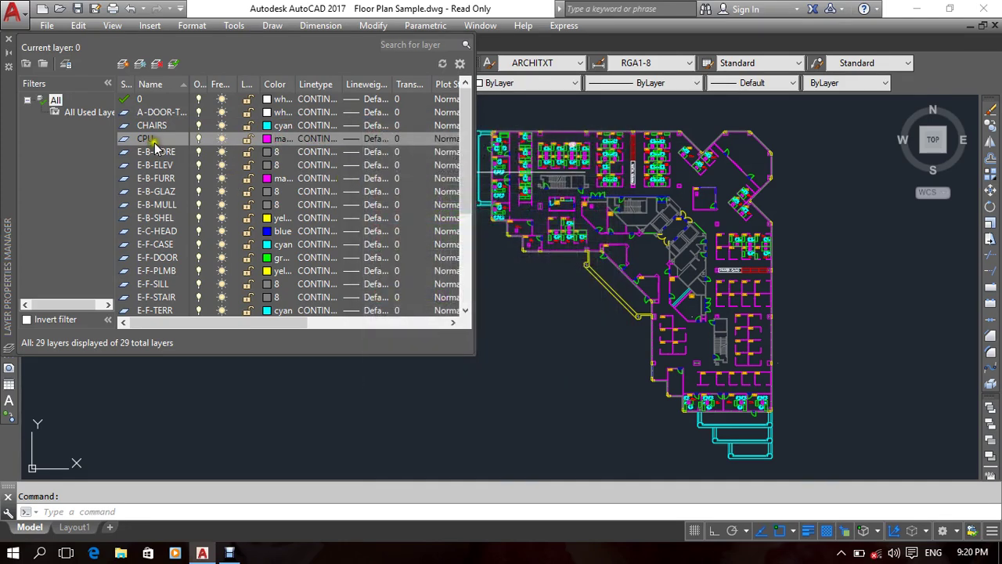
{"action": "left_click", "coordinate": [122, 65]}
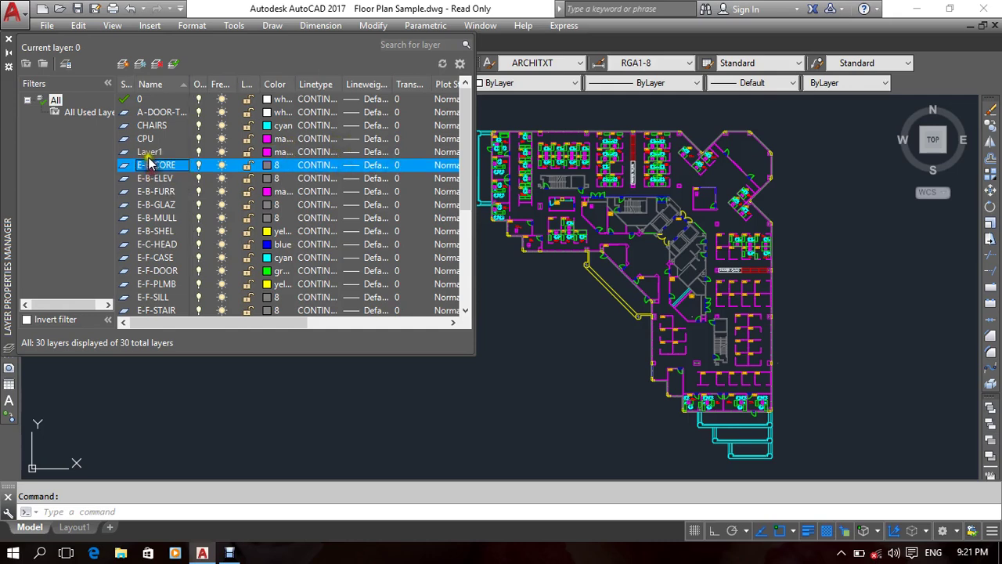
{"action": "left_click", "coordinate": [156, 63]}
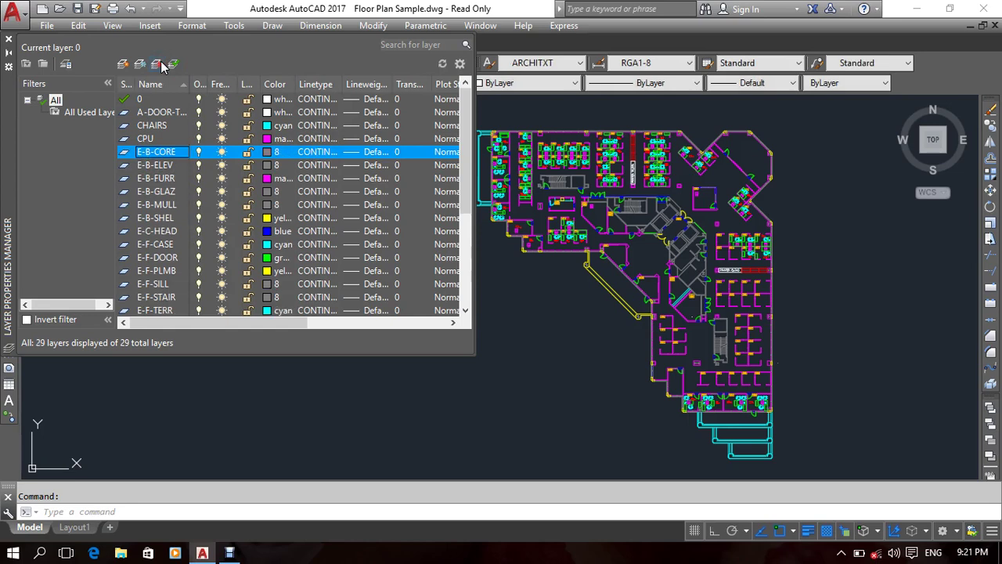
Select the E-B-MULL layer and scroll through the layer list
{"action": "left_click", "coordinate": [154, 205]}
{"action": "scroll", "coordinate": [157, 211], "scroll_direction": "down", "scroll_amount": 1}
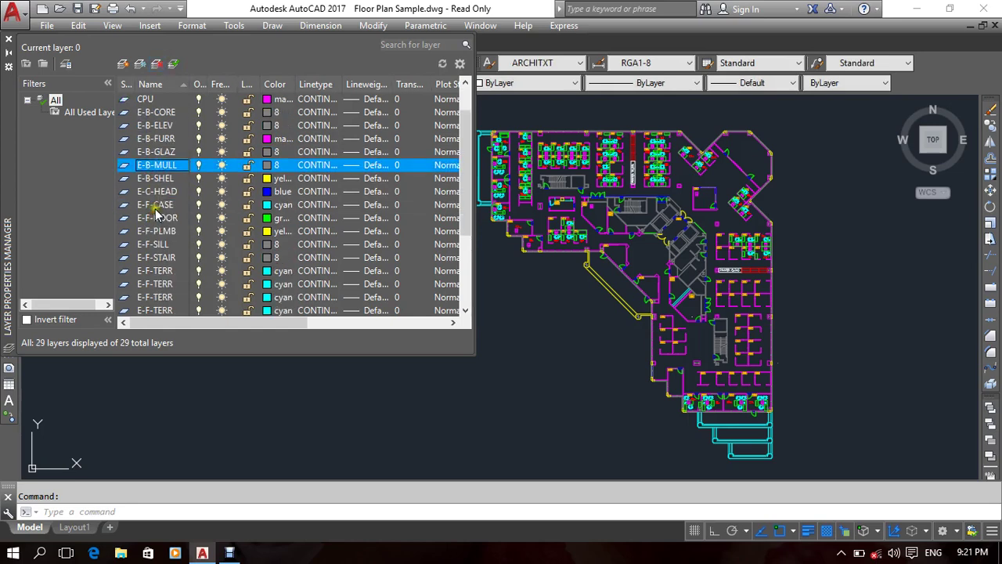
{"action": "scroll", "coordinate": [156, 211], "scroll_direction": "down", "scroll_amount": 3}
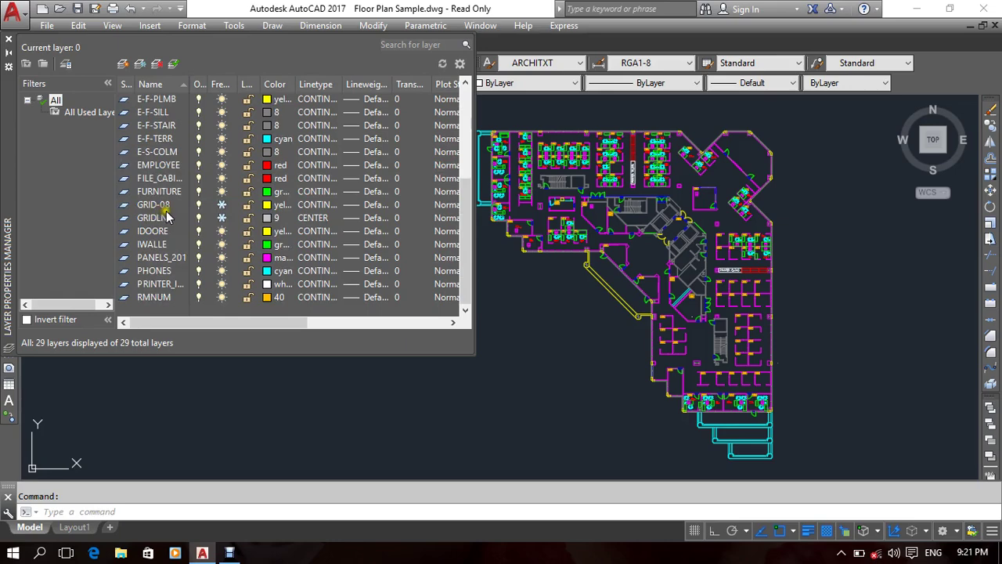
{"action": "scroll", "coordinate": [184, 219], "scroll_direction": "up", "scroll_amount": 3}
{"action": "scroll", "coordinate": [191, 221], "scroll_direction": "up", "scroll_amount": 2}
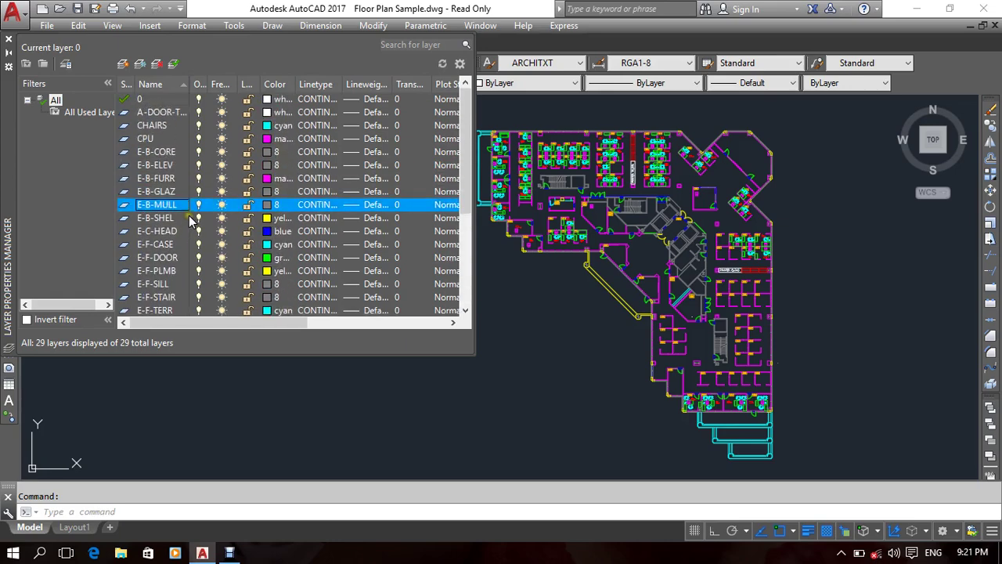
{"action": "scroll", "coordinate": [191, 212], "scroll_direction": "down", "scroll_amount": 5}
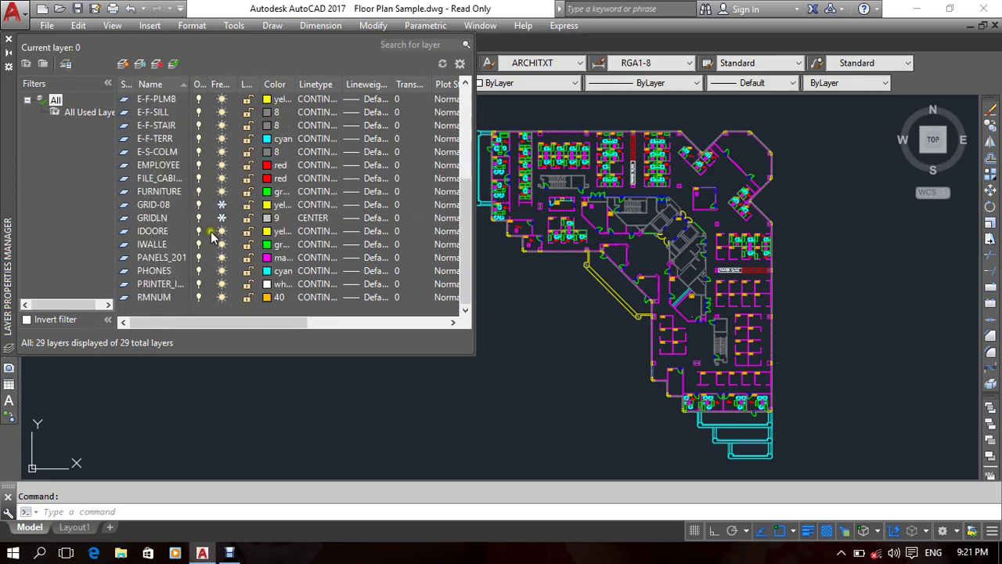
{"action": "scroll", "coordinate": [211, 227], "scroll_direction": "up", "scroll_amount": 3}
{"action": "scroll", "coordinate": [216, 204], "scroll_direction": "up", "scroll_amount": 2}
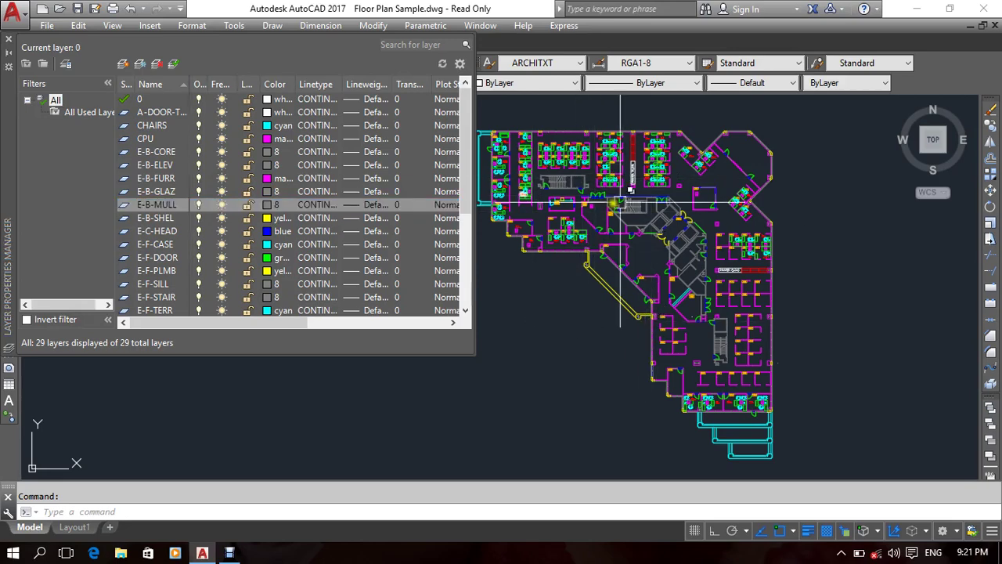
Stretch the layer palette taller and wider to reveal the Description column
{"action": "middle_click_drag", "start_coordinate": [621, 205], "coordinate": [646, 194]}
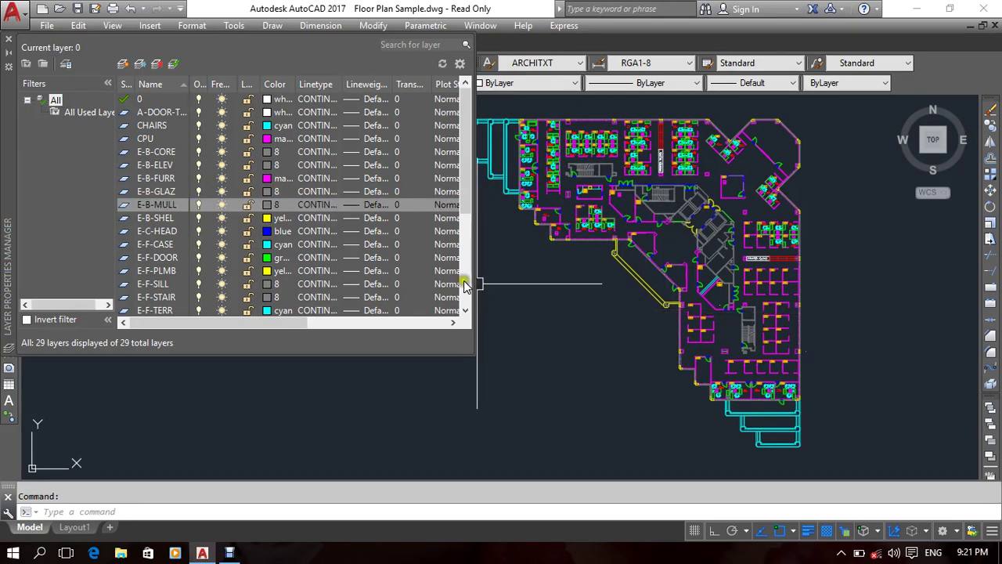
{"action": "scroll", "coordinate": [270, 224], "scroll_direction": "down", "scroll_amount": 1}
{"action": "scroll", "coordinate": [281, 230], "scroll_direction": "down", "scroll_amount": 2}
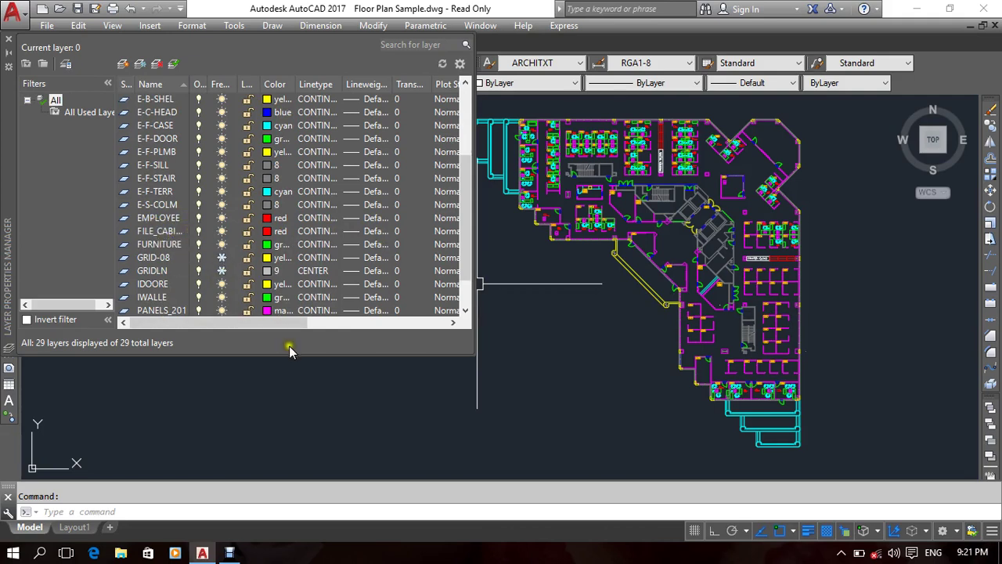
{"action": "left_click_drag", "start_coordinate": [294, 354], "coordinate": [294, 385]}
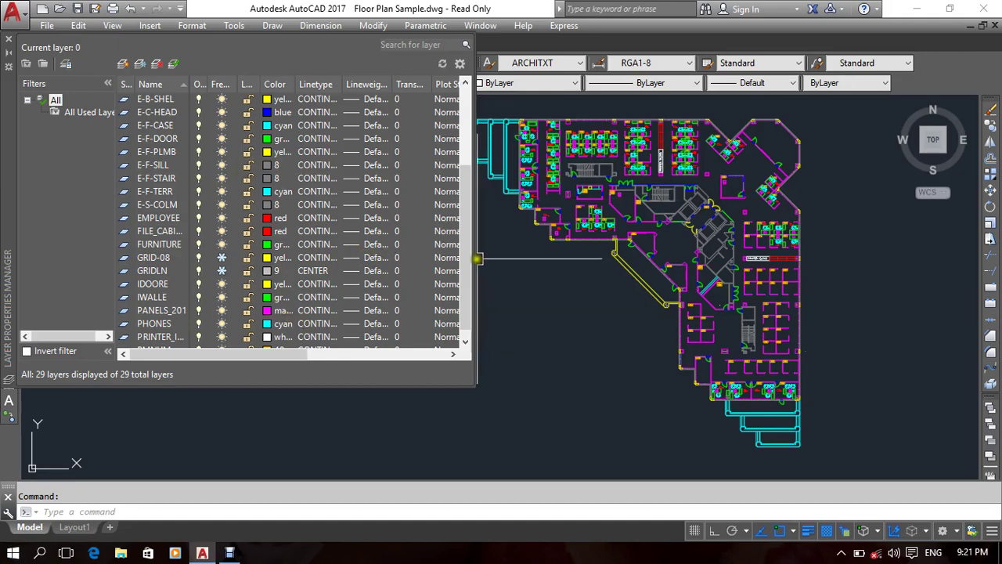
{"action": "mouse_move", "coordinate": [475, 257]}
{"action": "left_mouse_down"}
{"action": "mouse_move", "coordinate": [621, 249]}
{"action": "mouse_move", "coordinate": [607, 250]}
{"action": "left_mouse_up"}
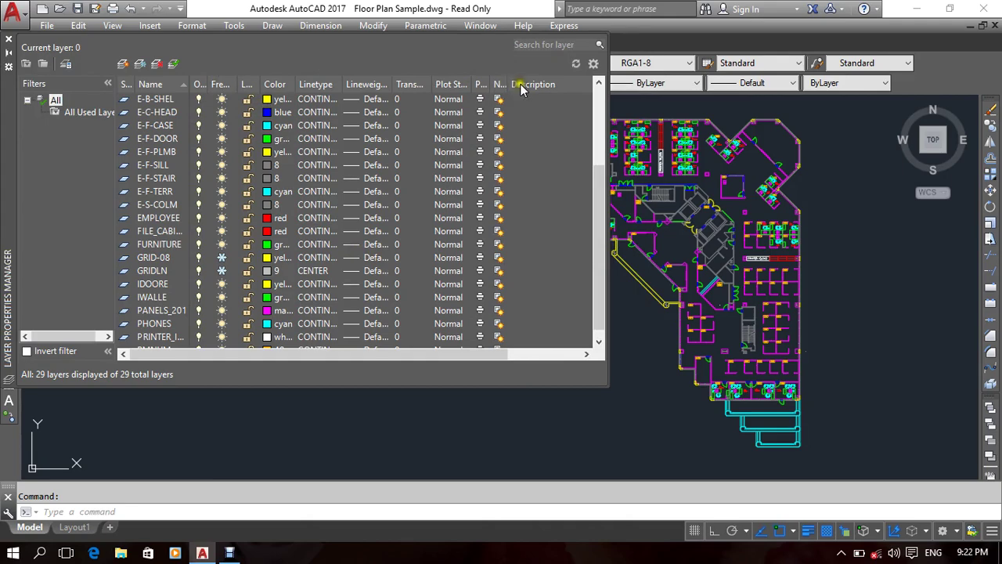
Pan right and zoom in closely on a chair in a top-row cubicle
{"action": "middle_click_drag", "start_coordinate": [743, 285], "coordinate": [821, 289]}
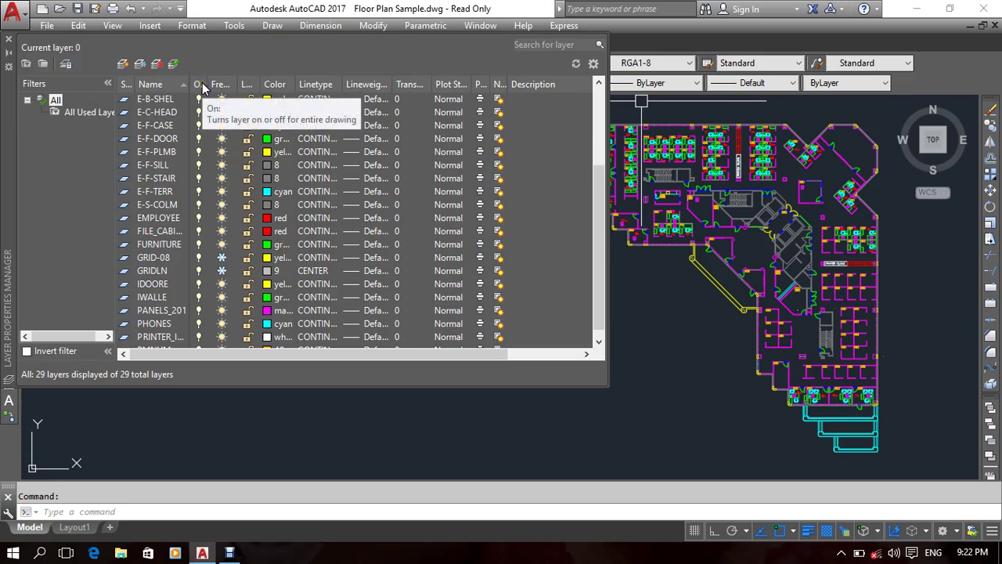
{"action": "scroll", "coordinate": [675, 297], "scroll_direction": "up", "scroll_amount": 3}
{"action": "scroll", "coordinate": [685, 235], "scroll_direction": "up", "scroll_amount": 3}
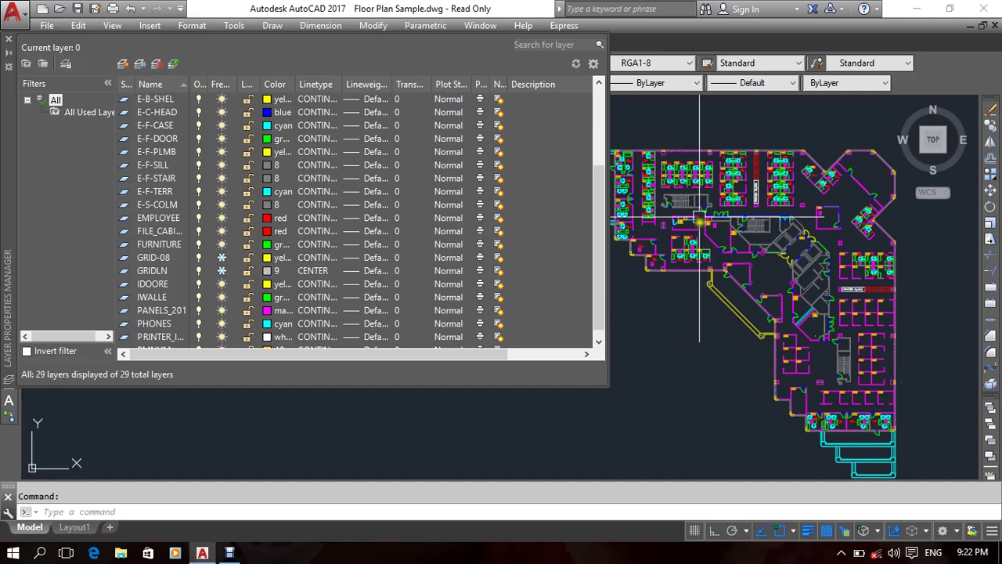
{"action": "scroll", "coordinate": [690, 190], "scroll_direction": "up", "scroll_amount": 2}
{"action": "scroll", "coordinate": [689, 190], "scroll_direction": "up", "scroll_amount": 2}
{"action": "scroll", "coordinate": [703, 212], "scroll_direction": "up", "scroll_amount": 2}
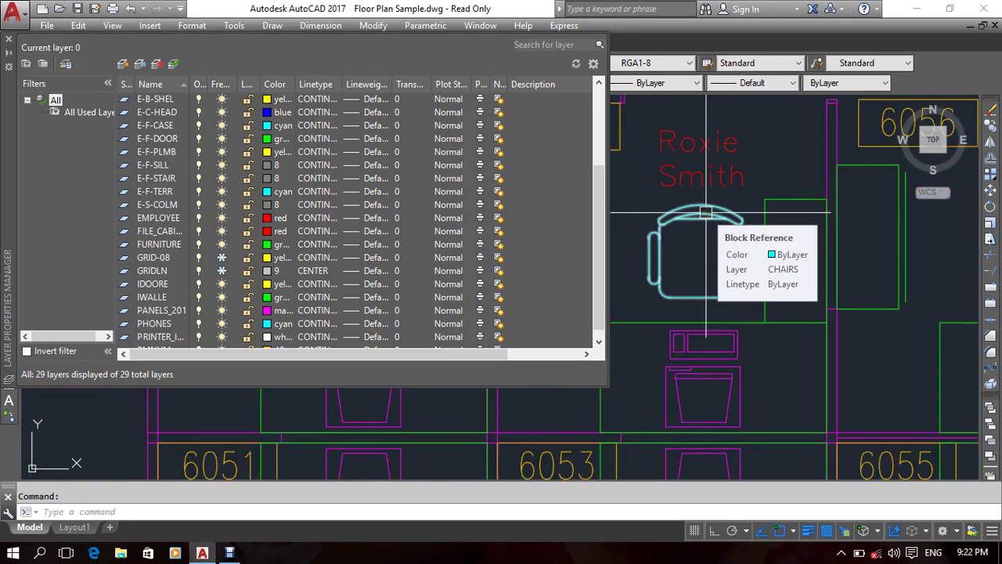
Confirm a chair is on the CHAIRS layer, then turn CHAIRS off
{"action": "left_click", "coordinate": [705, 212]}
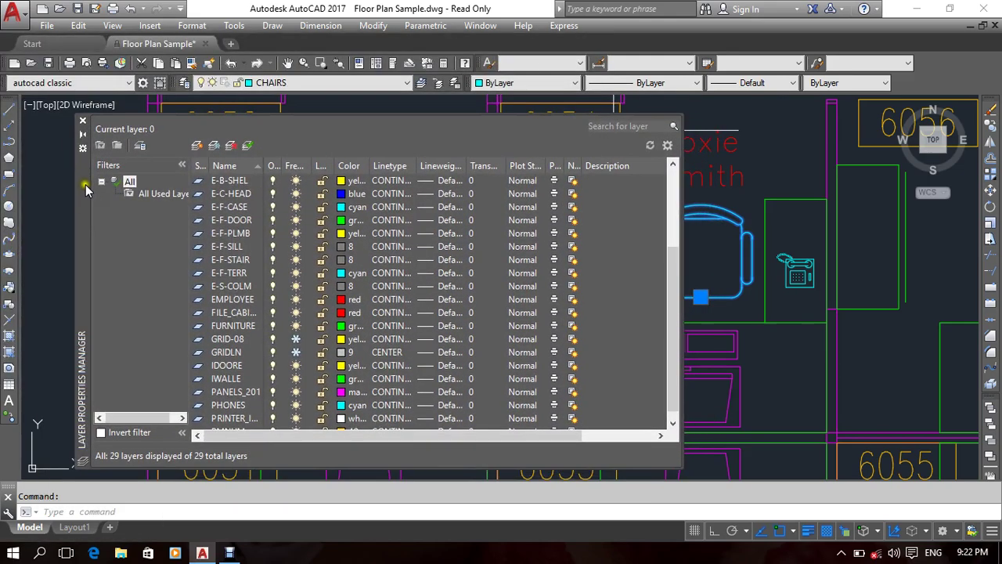
{"action": "left_click_drag", "start_coordinate": [86, 188], "coordinate": [71, 184]}
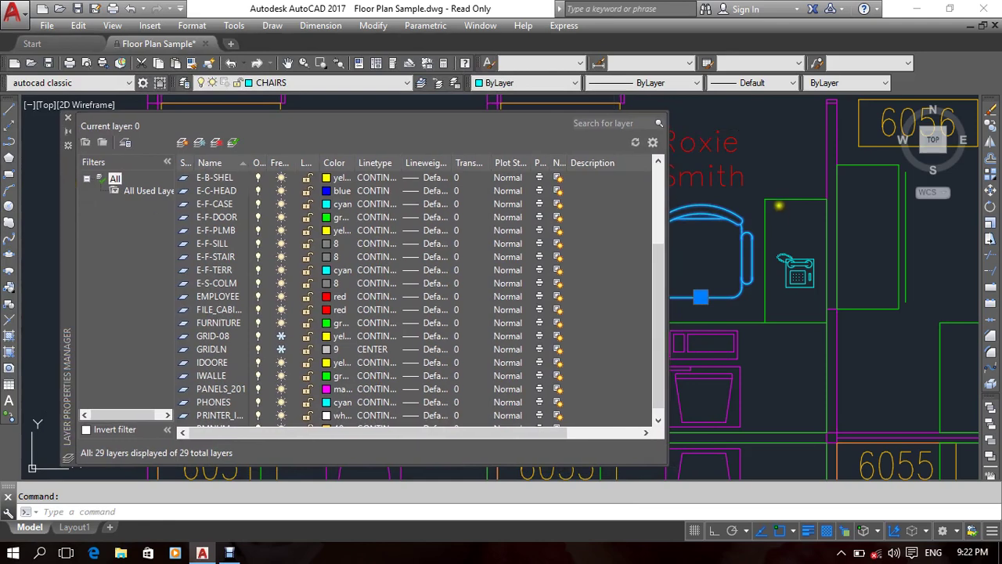
{"action": "key", "text": "Escape"}
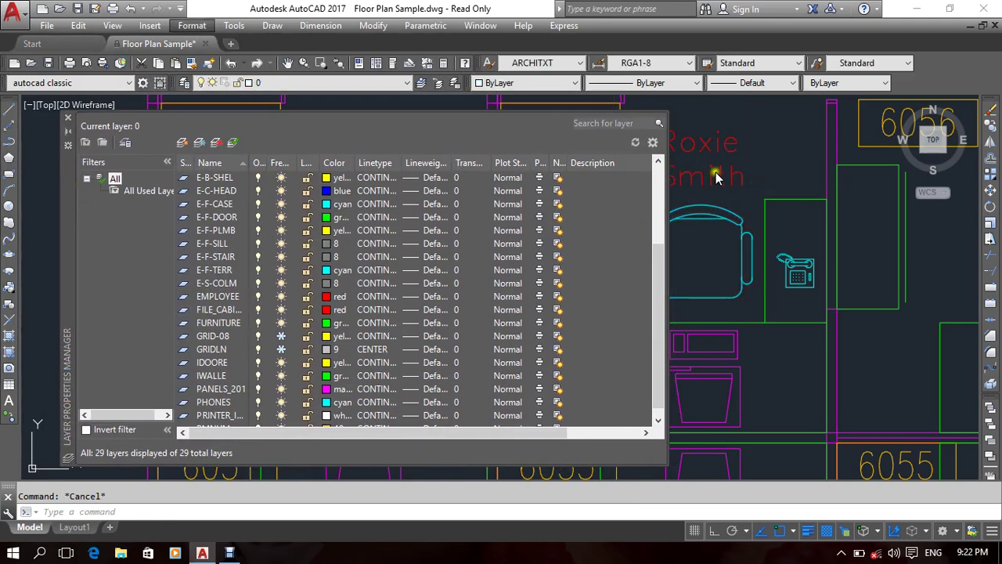
{"action": "middle_click_drag", "start_coordinate": [759, 183], "coordinate": [784, 193]}
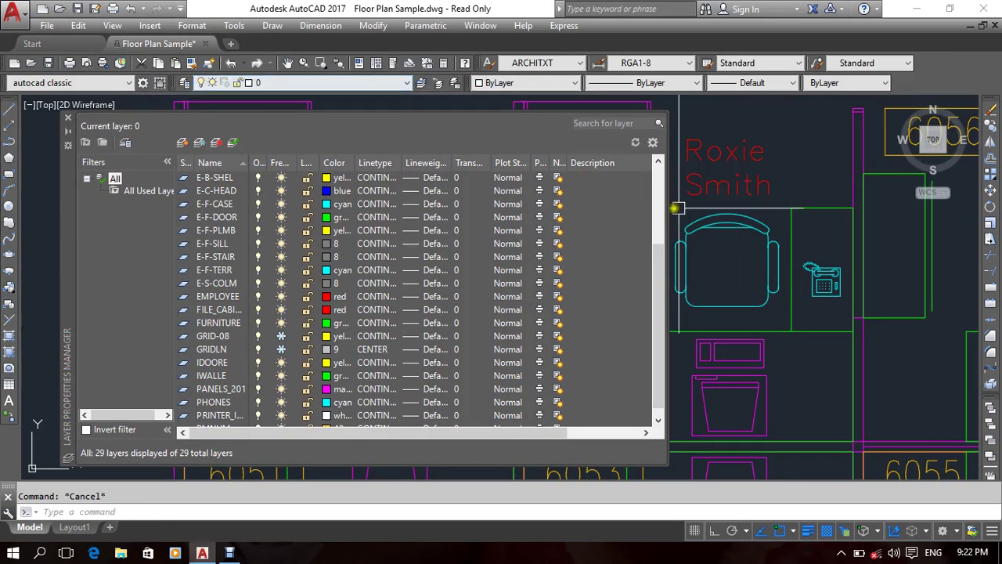
{"action": "left_click", "coordinate": [679, 231]}
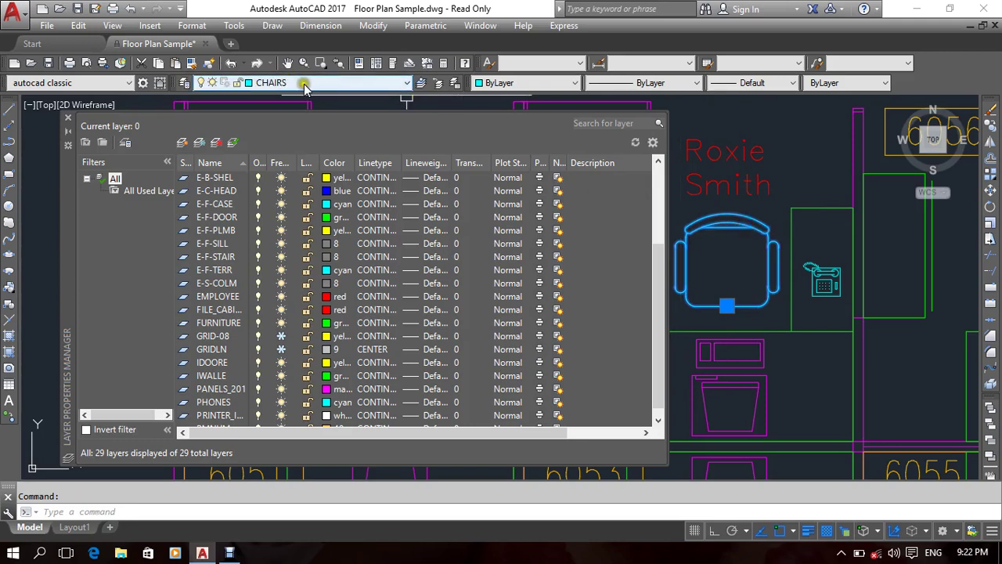
{"action": "key", "text": "Escape"}
{"action": "scroll", "coordinate": [715, 184], "scroll_direction": "down", "scroll_amount": 6}
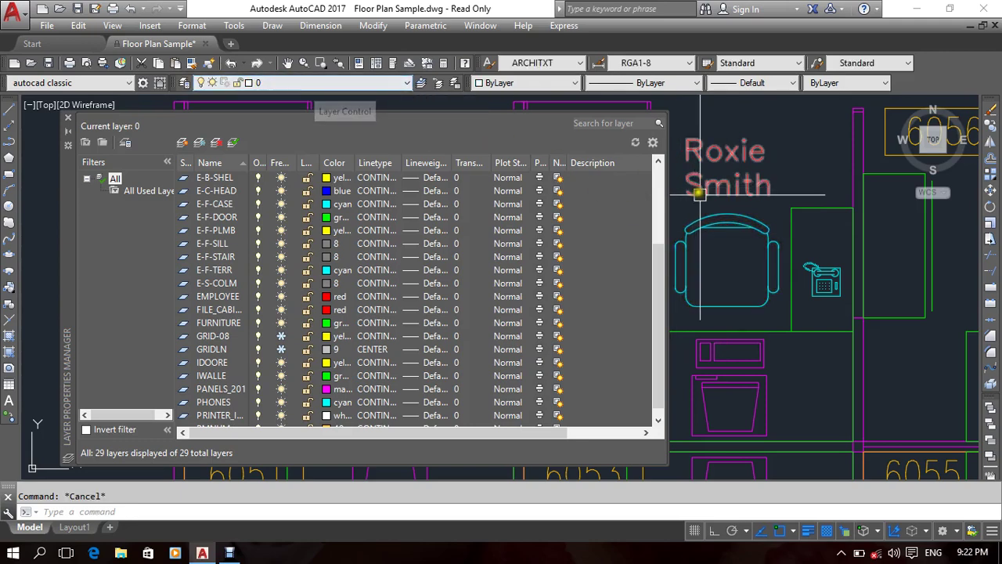
{"action": "scroll", "coordinate": [747, 252], "scroll_direction": "down", "scroll_amount": 3}
{"action": "scroll", "coordinate": [759, 234], "scroll_direction": "down", "scroll_amount": 1}
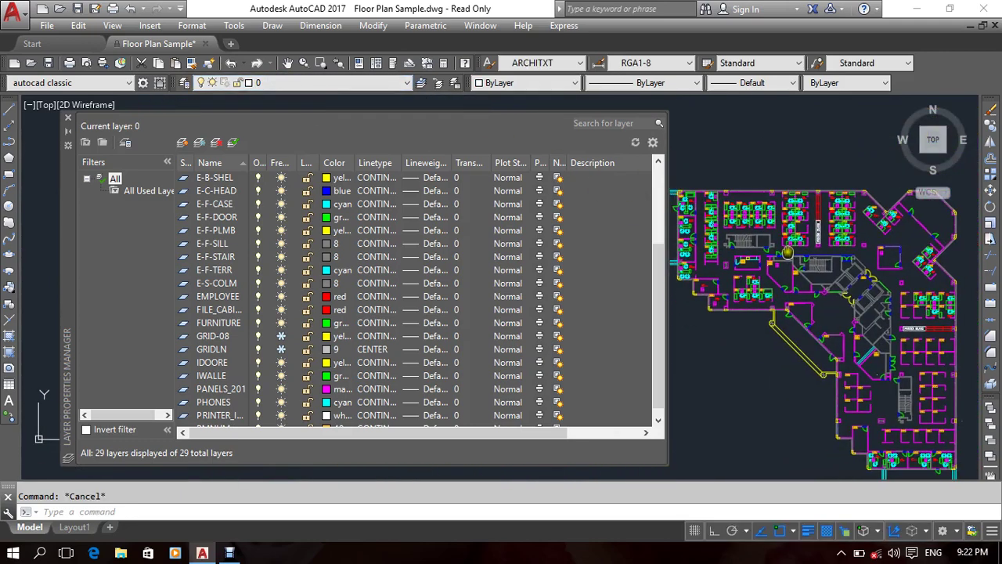
{"action": "scroll", "coordinate": [775, 227], "scroll_direction": "down", "scroll_amount": 1}
{"action": "scroll", "coordinate": [785, 222], "scroll_direction": "down", "scroll_amount": 1}
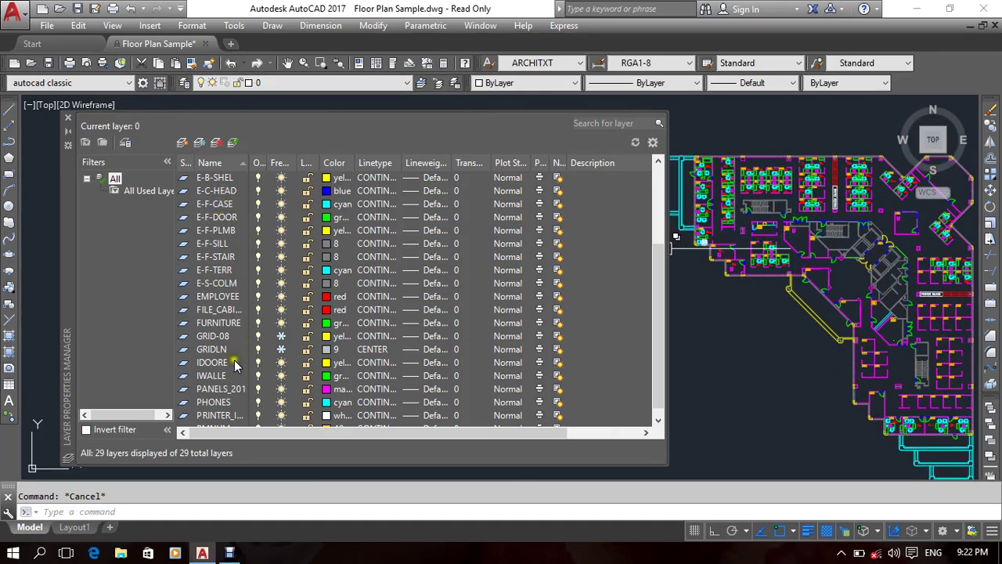
{"action": "scroll", "coordinate": [224, 331], "scroll_direction": "down", "scroll_amount": 1}
{"action": "scroll", "coordinate": [225, 328], "scroll_direction": "up", "scroll_amount": 3}
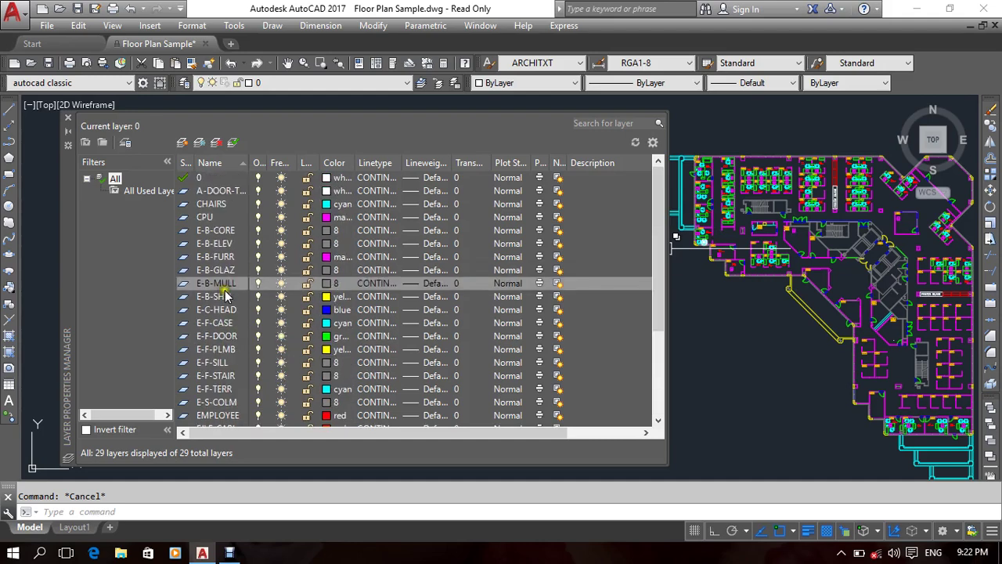
{"action": "left_click", "coordinate": [259, 205]}
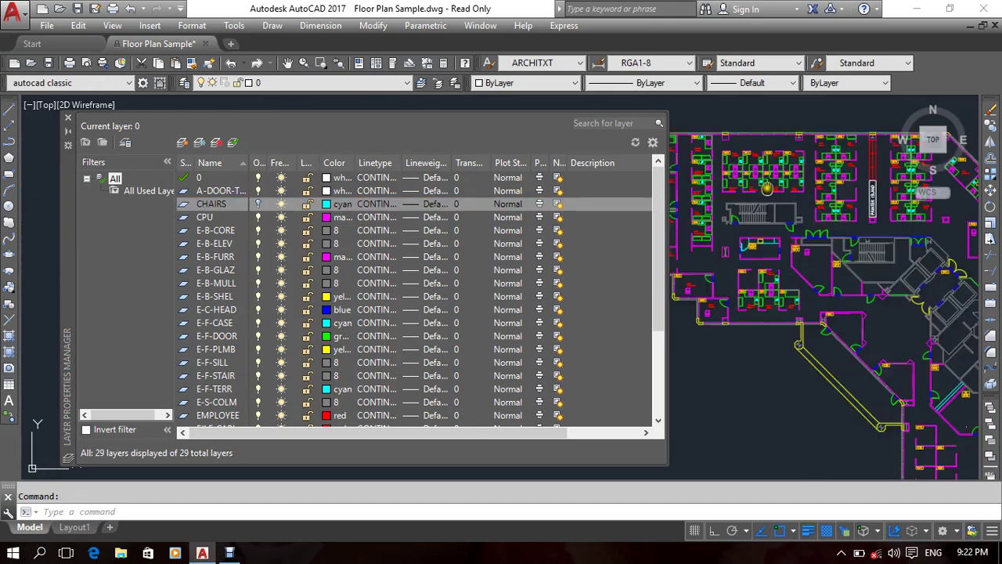
Confirm a monitor is on the CPU layer, then turn CPU off
{"action": "scroll", "coordinate": [742, 149], "scroll_direction": "up", "scroll_amount": 2}
{"action": "scroll", "coordinate": [742, 149], "scroll_direction": "up", "scroll_amount": 2}
{"action": "scroll", "coordinate": [740, 157], "scroll_direction": "up", "scroll_amount": 2}
{"action": "scroll", "coordinate": [739, 163], "scroll_direction": "up", "scroll_amount": 2}
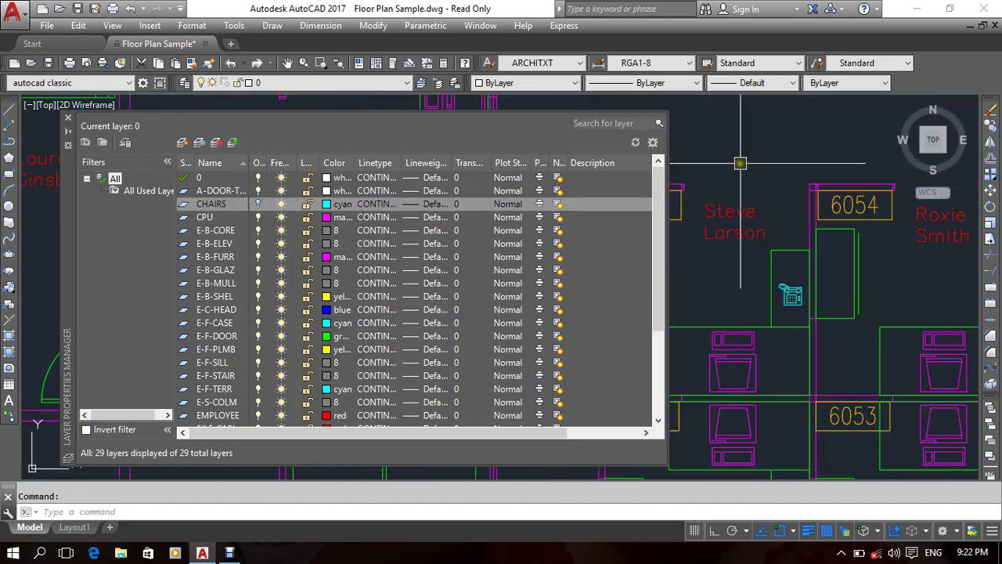
{"action": "scroll", "coordinate": [744, 176], "scroll_direction": "down", "scroll_amount": 2}
{"action": "scroll", "coordinate": [764, 212], "scroll_direction": "down", "scroll_amount": 2}
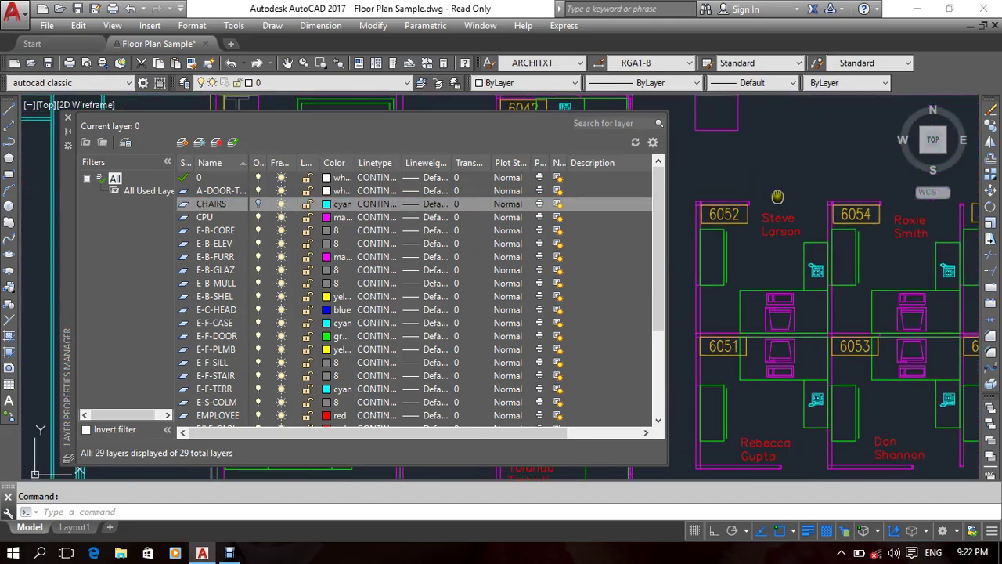
{"action": "scroll", "coordinate": [775, 244], "scroll_direction": "down", "scroll_amount": 1}
{"action": "scroll", "coordinate": [776, 244], "scroll_direction": "up", "scroll_amount": 2}
{"action": "scroll", "coordinate": [790, 256], "scroll_direction": "up", "scroll_amount": 2}
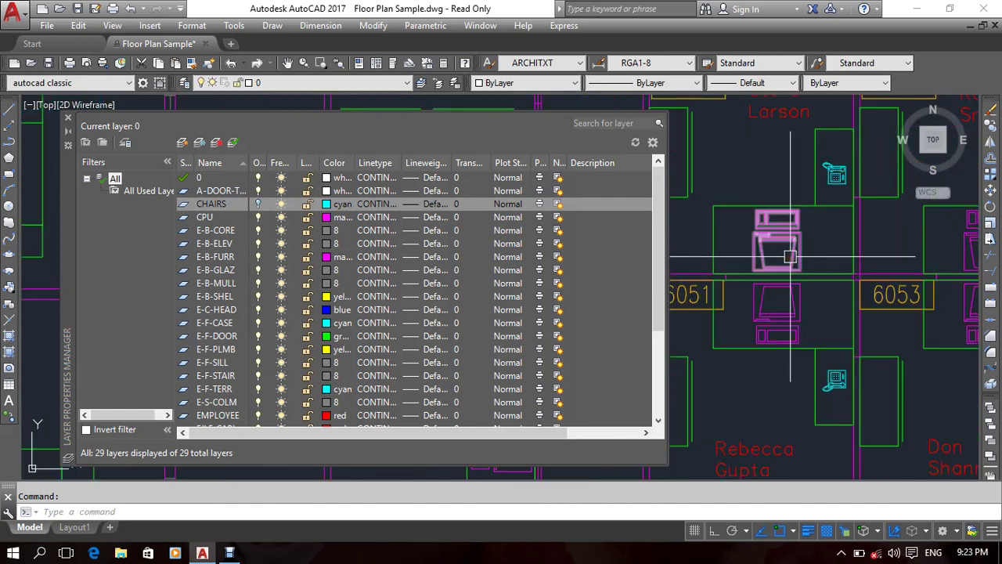
{"action": "left_click", "coordinate": [790, 256]}
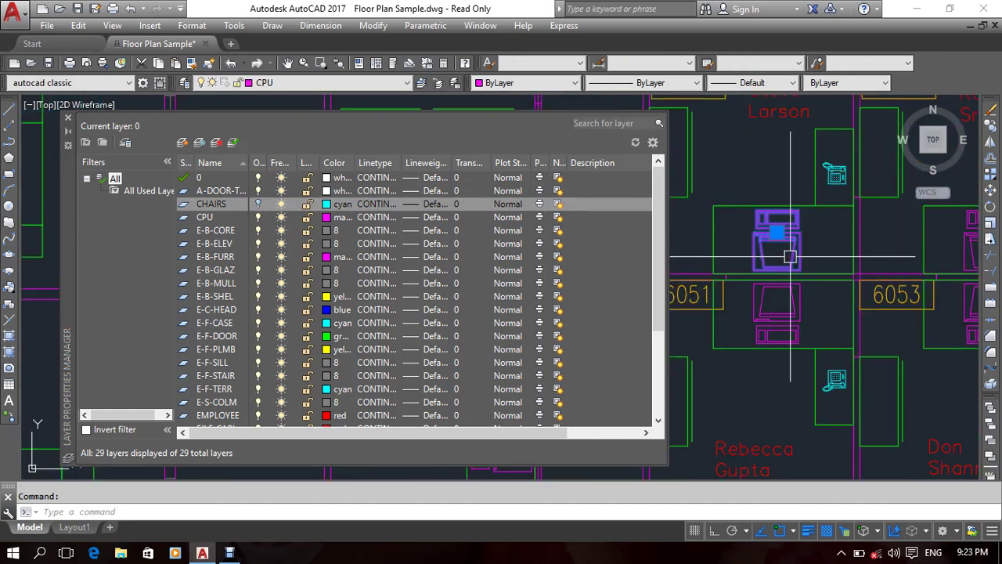
{"action": "key", "text": "Escape"}
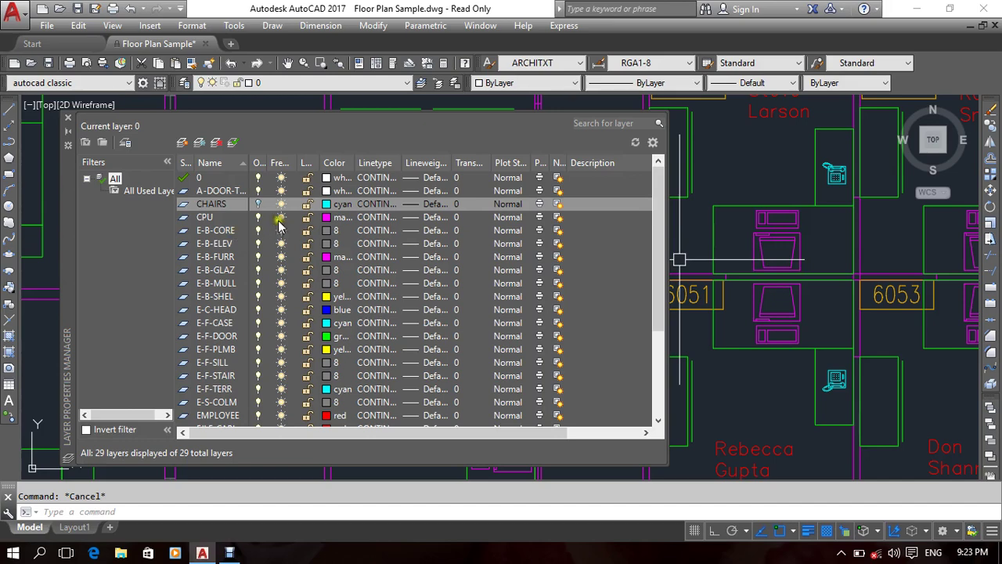
{"action": "left_click", "coordinate": [257, 217]}
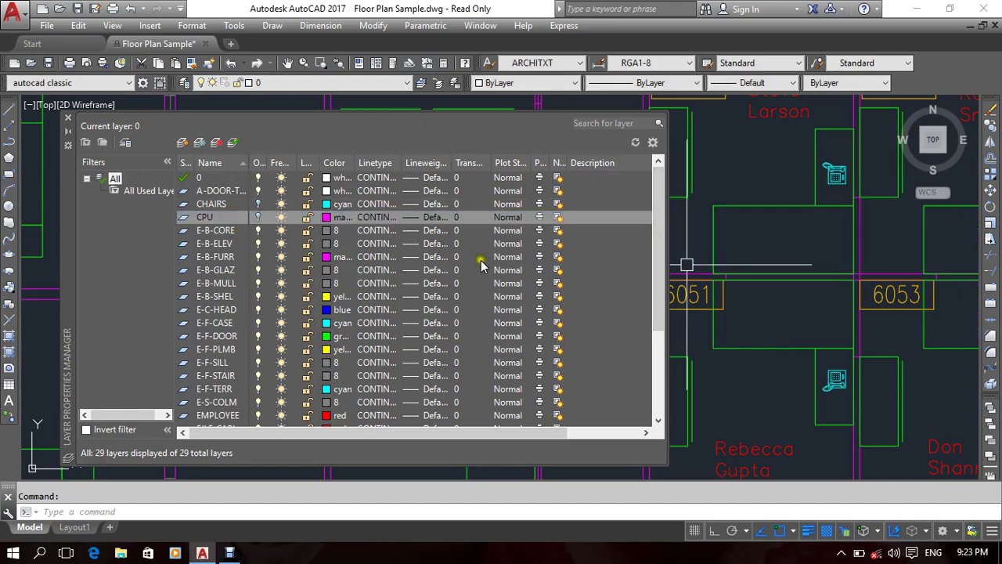
Confirm a desk is on the FURNITURE layer, then turn FURNITURE off
{"action": "scroll", "coordinate": [809, 292], "scroll_direction": "down", "scroll_amount": 4}
{"action": "scroll", "coordinate": [809, 292], "scroll_direction": "up", "scroll_amount": 2}
{"action": "scroll", "coordinate": [809, 292], "scroll_direction": "up", "scroll_amount": 2}
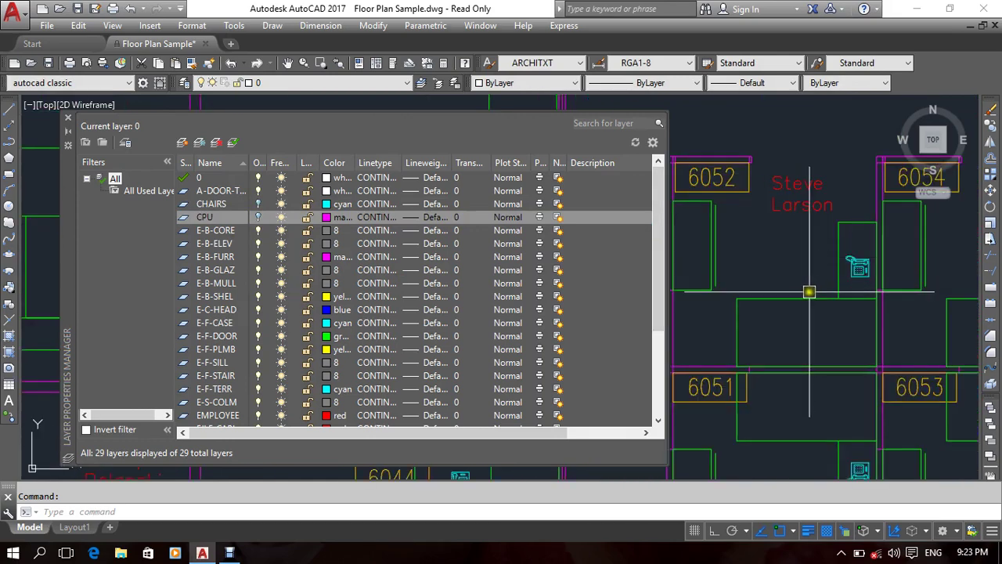
{"action": "left_click", "coordinate": [802, 302]}
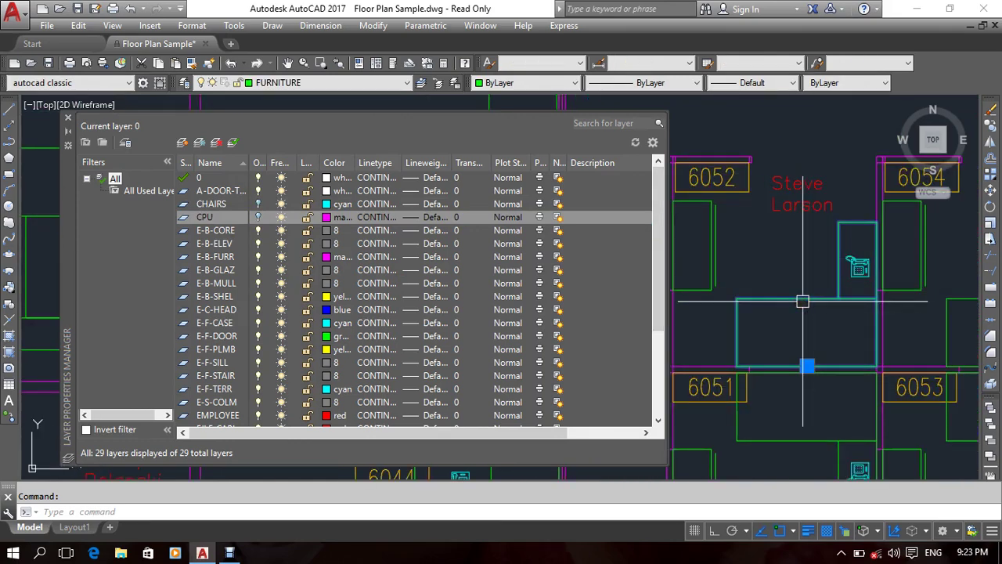
{"action": "key", "text": "Escape"}
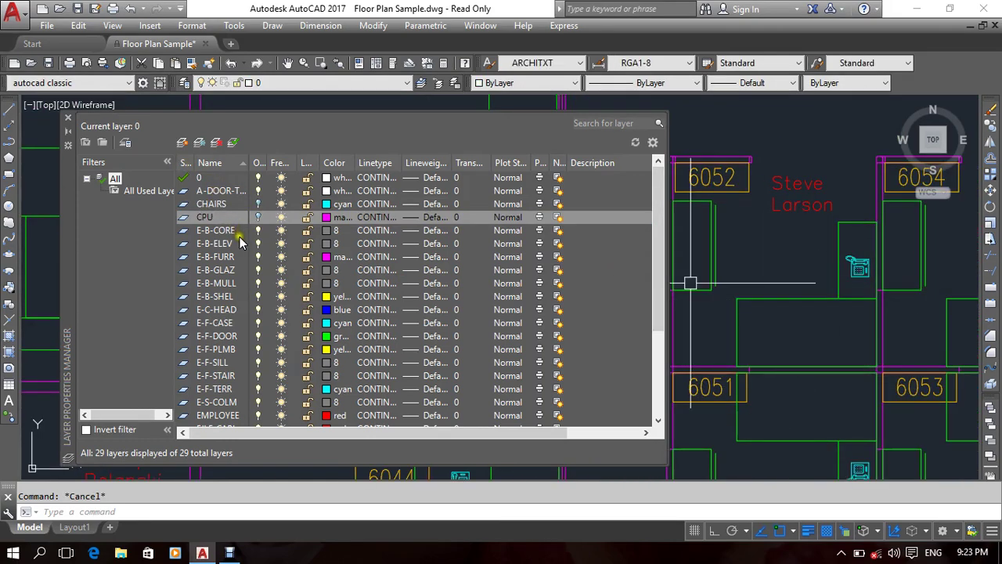
{"action": "left_click", "coordinate": [223, 336]}
{"action": "scroll", "coordinate": [224, 344], "scroll_direction": "down", "scroll_amount": 4}
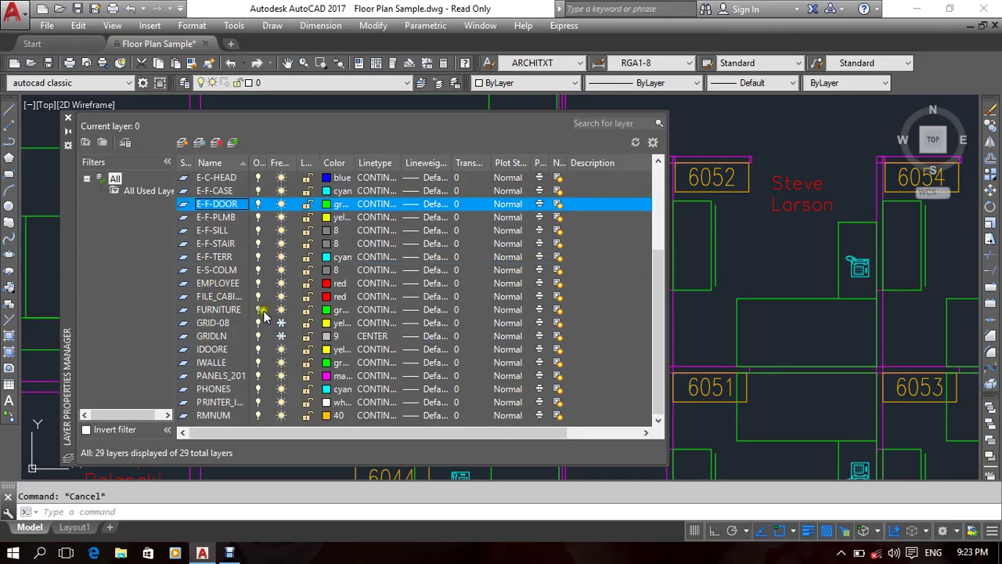
{"action": "left_click", "coordinate": [259, 310]}
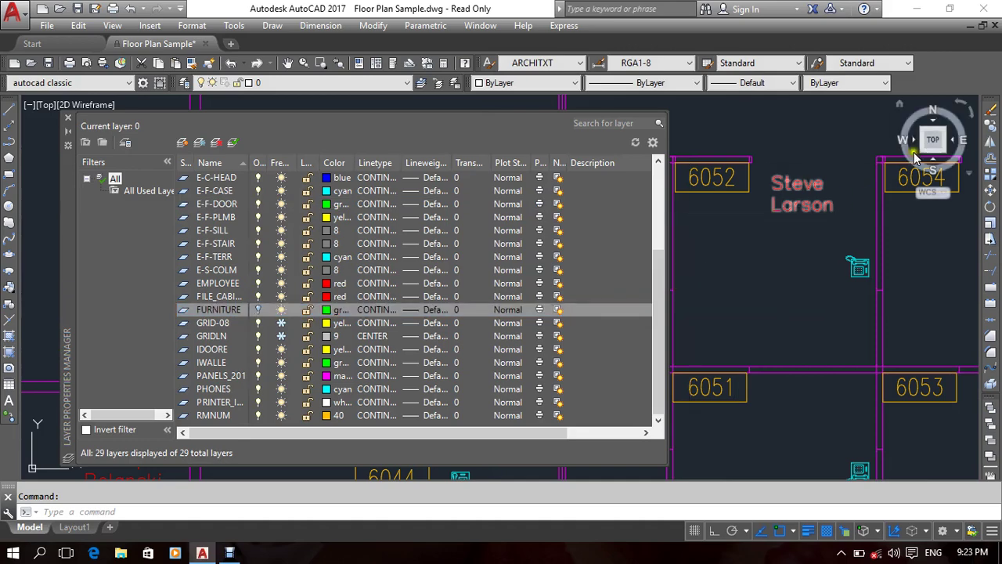
Pan and zoom the plan until offices 6053–6056 fill the view
{"action": "middle_click_drag", "start_coordinate": [788, 226], "coordinate": [782, 310]}
{"action": "scroll", "coordinate": [783, 311], "scroll_direction": "down", "scroll_amount": 4}
{"action": "scroll", "coordinate": [783, 313], "scroll_direction": "down", "scroll_amount": 2}
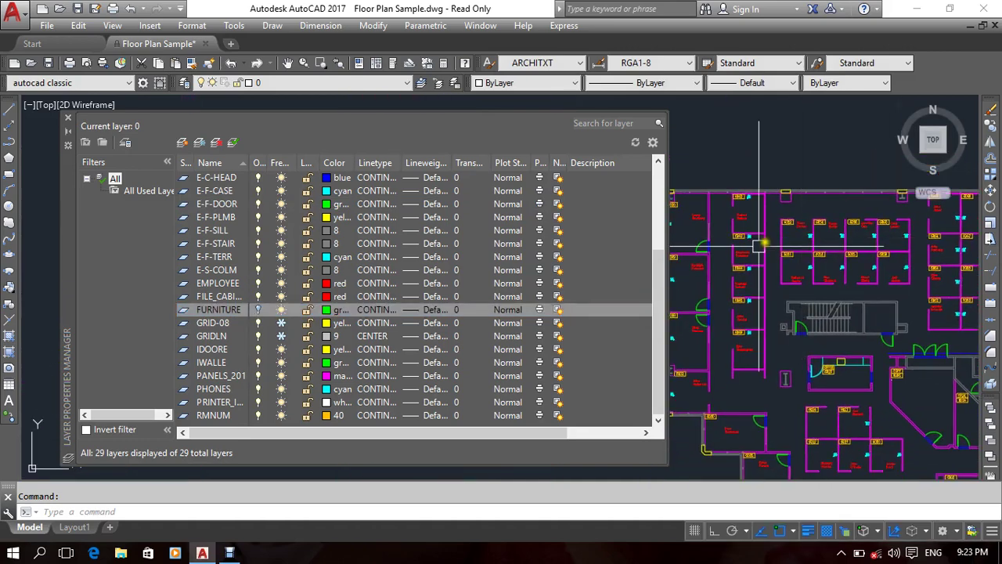
{"action": "scroll", "coordinate": [782, 319], "scroll_direction": "down", "scroll_amount": 2}
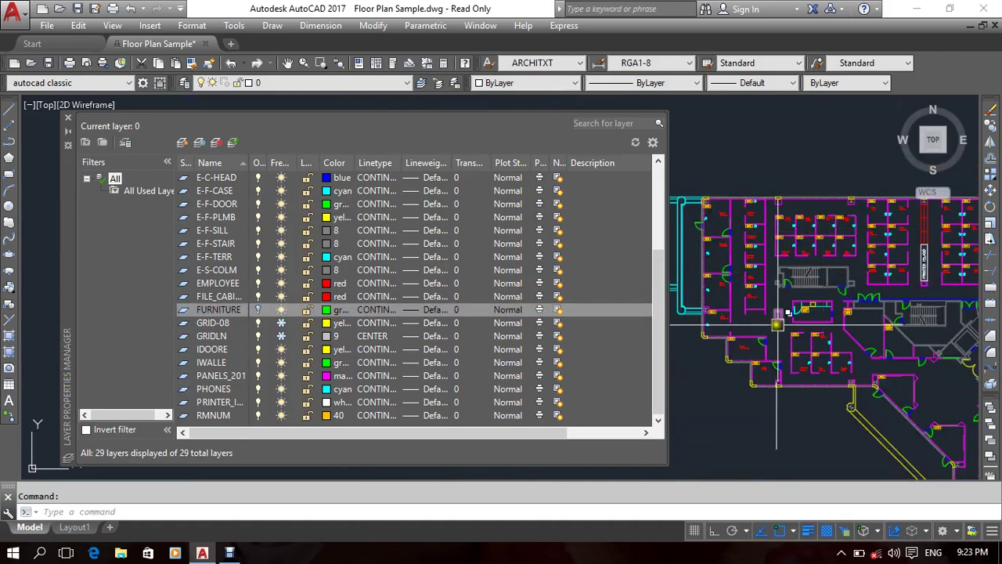
{"action": "scroll", "coordinate": [764, 313], "scroll_direction": "down", "scroll_amount": 1}
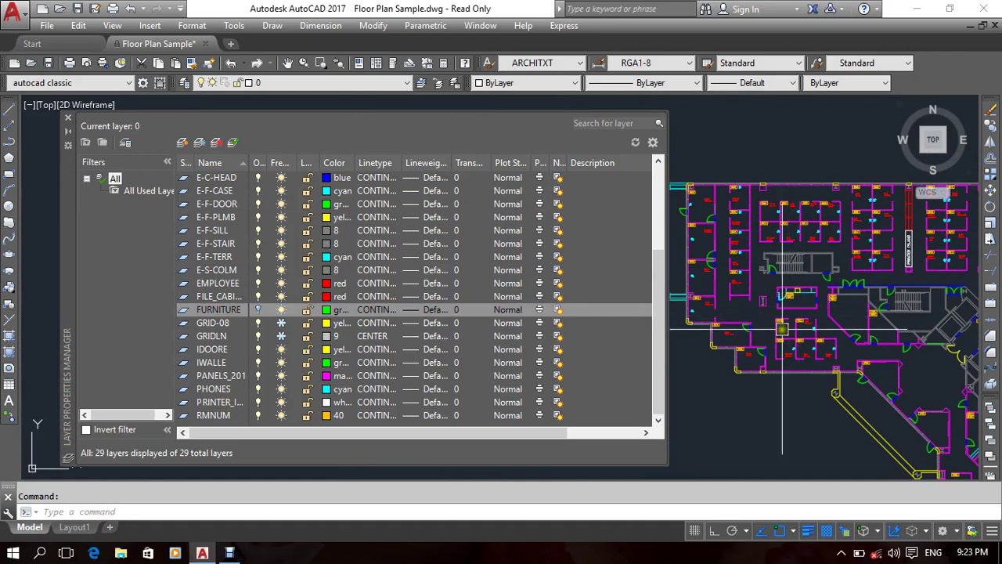
{"action": "scroll", "coordinate": [750, 341], "scroll_direction": "down", "scroll_amount": 2}
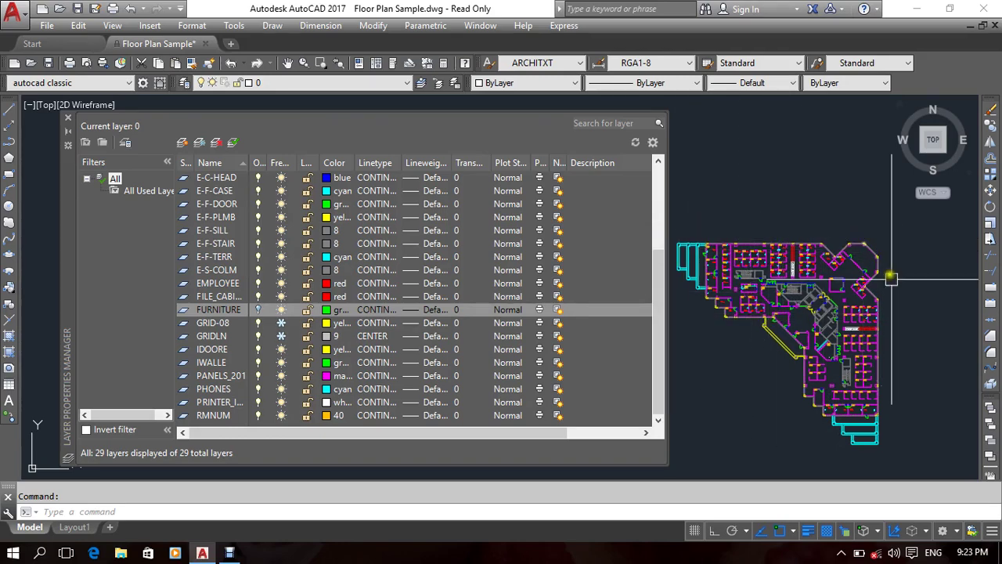
{"action": "scroll", "coordinate": [817, 376], "scroll_direction": "up", "scroll_amount": 2}
{"action": "scroll", "coordinate": [812, 312], "scroll_direction": "up", "scroll_amount": 1}
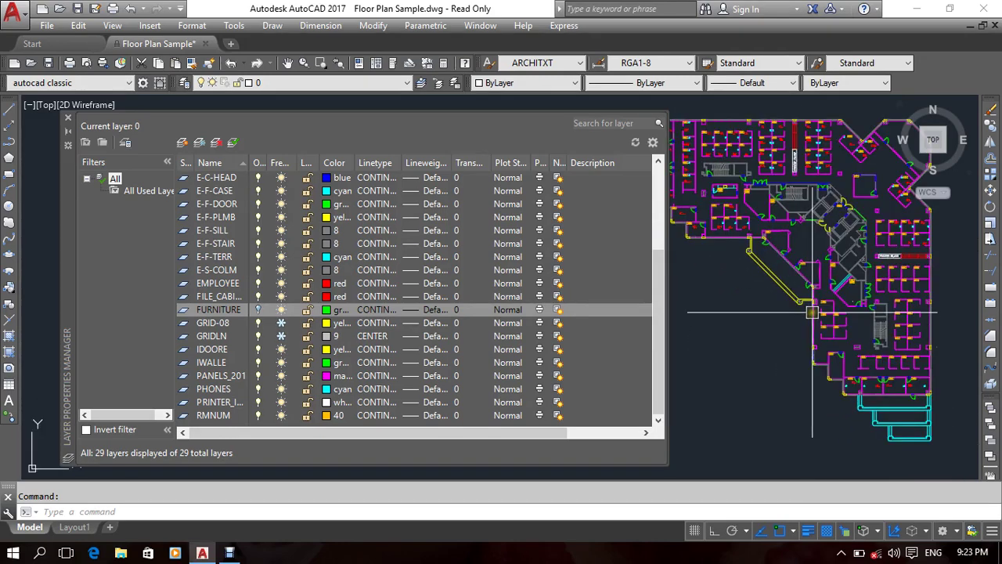
{"action": "scroll", "coordinate": [806, 304], "scroll_direction": "up", "scroll_amount": 2}
{"action": "scroll", "coordinate": [791, 282], "scroll_direction": "up", "scroll_amount": 2}
{"action": "scroll", "coordinate": [771, 255], "scroll_direction": "up", "scroll_amount": 2}
{"action": "scroll", "coordinate": [752, 230], "scroll_direction": "up", "scroll_amount": 2}
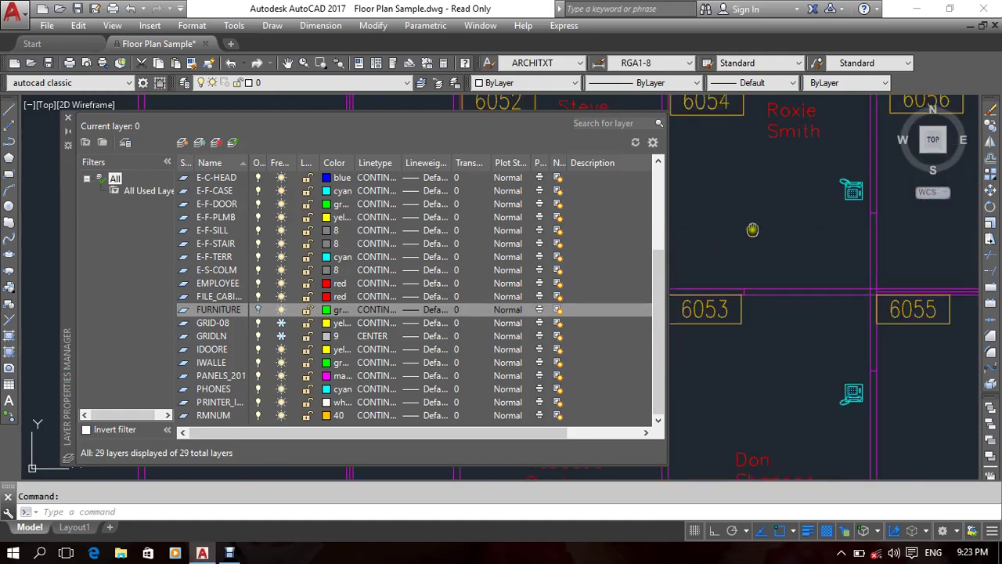
{"action": "scroll", "coordinate": [752, 229], "scroll_direction": "down", "scroll_amount": 1}
{"action": "scroll", "coordinate": [759, 251], "scroll_direction": "up", "scroll_amount": 1}
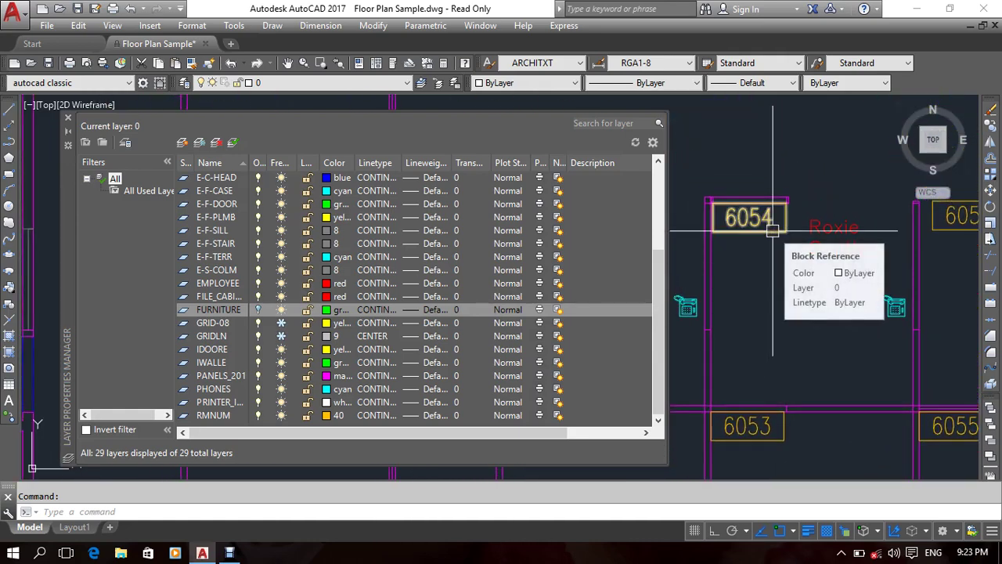
Check the layers of the 6054 room tag and a phone block
{"action": "left_click", "coordinate": [770, 227]}
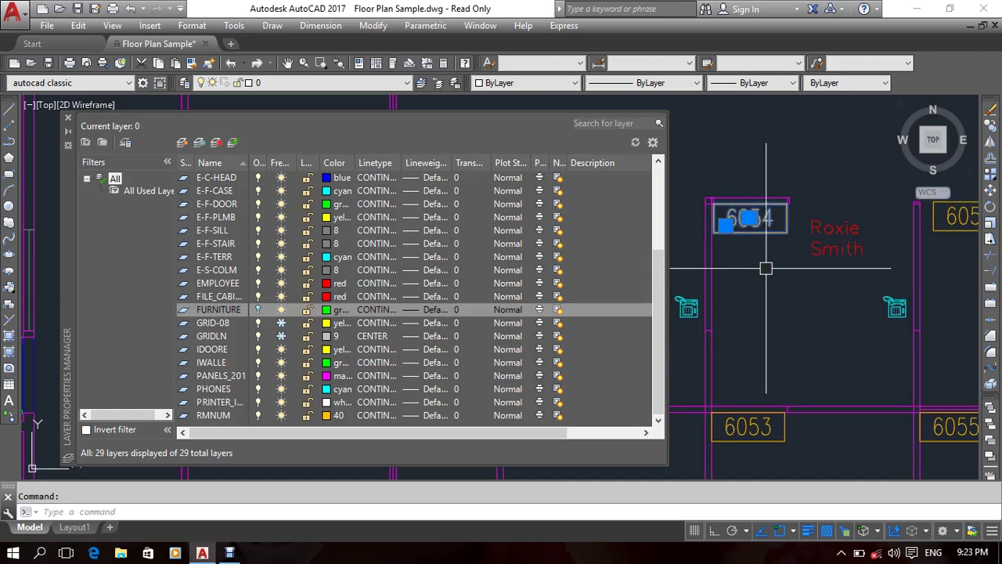
{"action": "key", "text": "Escape"}
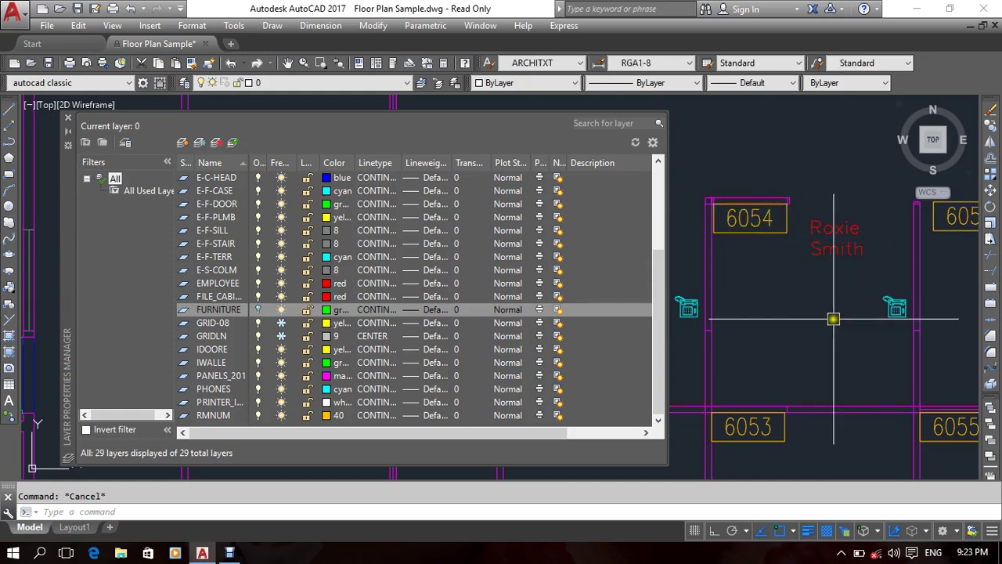
{"action": "left_click", "coordinate": [892, 307]}
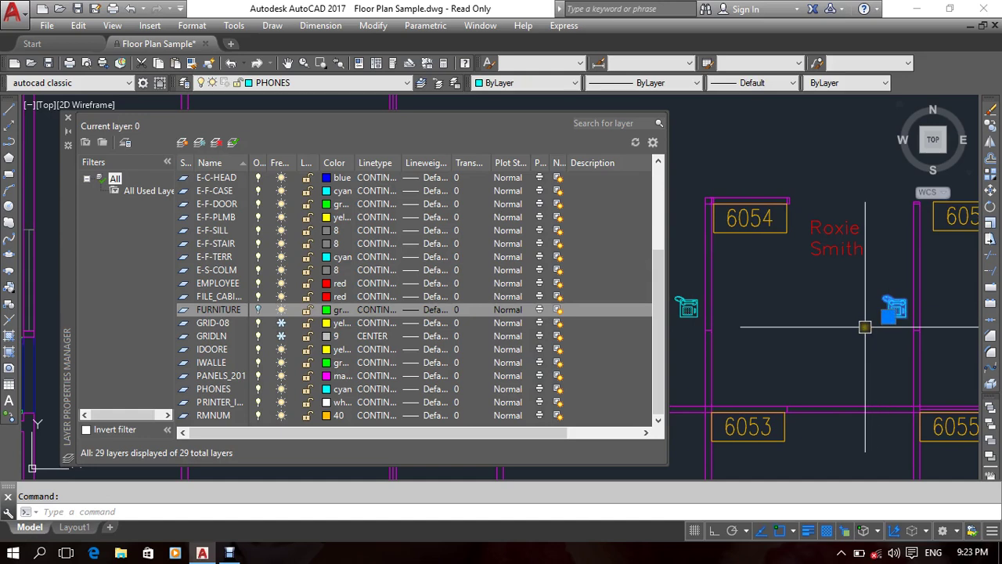
{"action": "key", "text": "Escape"}
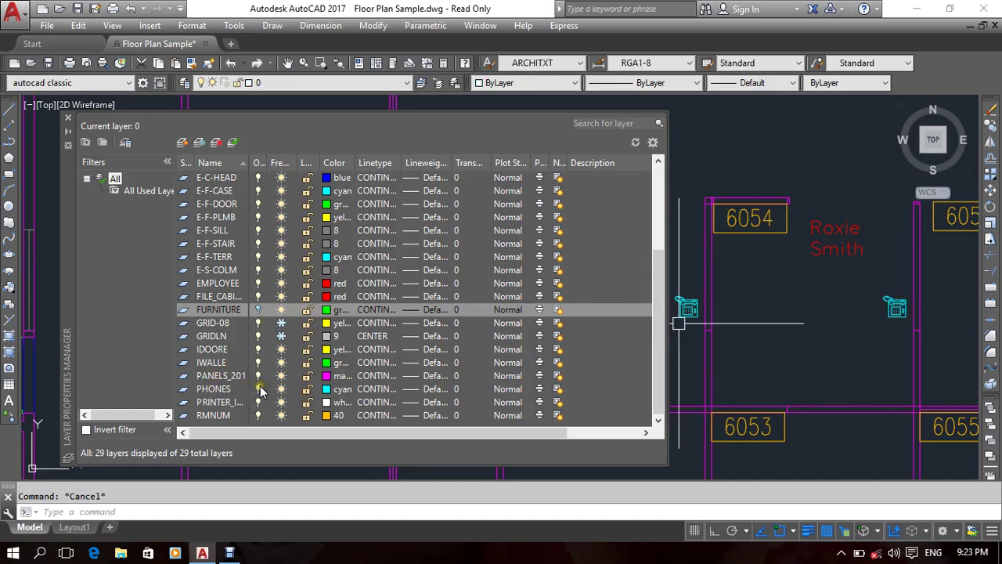
Turn off the PHONES layer, check the wall polyline by room 6054, and zoom out
{"action": "left_click", "coordinate": [261, 389]}
{"action": "left_click", "coordinate": [756, 330]}
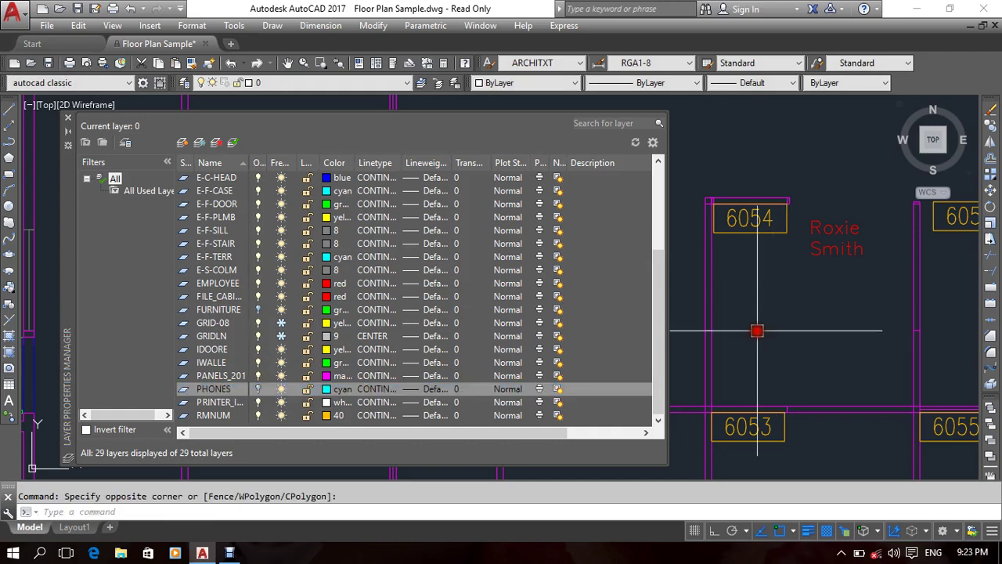
{"action": "middle_click_drag", "start_coordinate": [757, 330], "coordinate": [790, 309]}
{"action": "left_click", "coordinate": [768, 294]}
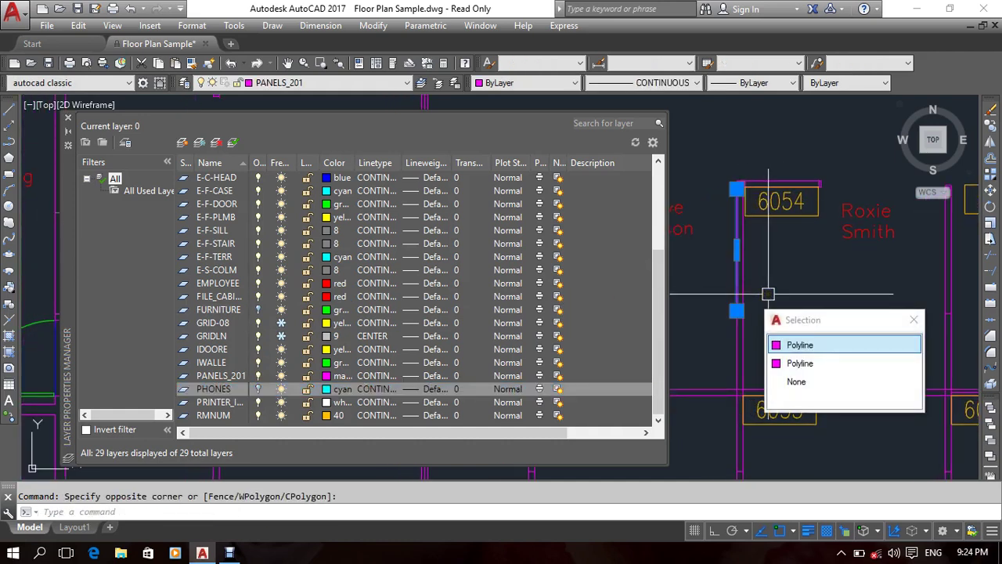
{"action": "key", "text": "Escape"}
{"action": "scroll", "coordinate": [768, 295], "scroll_direction": "down", "scroll_amount": 5}
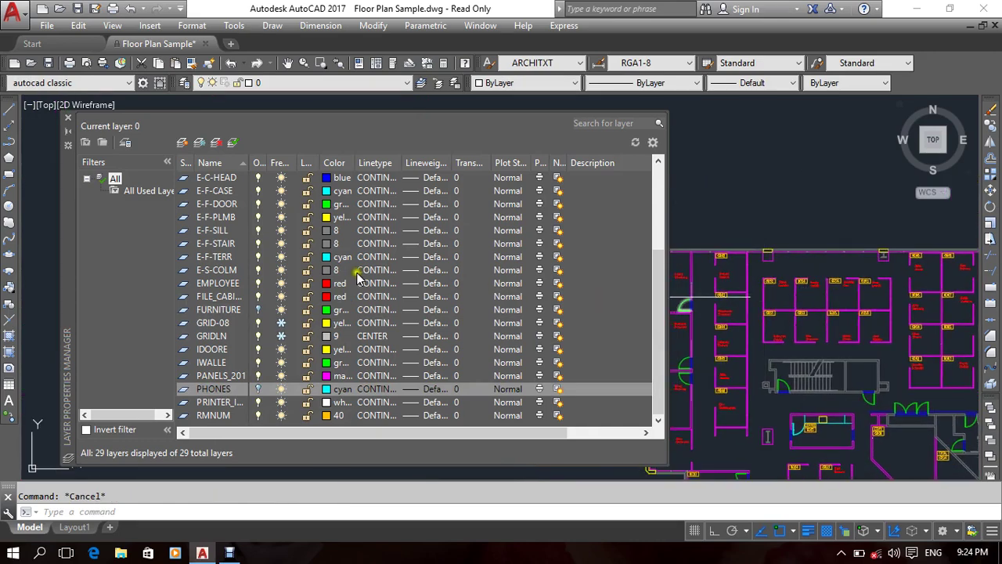
Attempt to turn off current layer 0 and choose to keep it on
{"action": "scroll", "coordinate": [234, 230], "scroll_direction": "up", "scroll_amount": 2}
{"action": "scroll", "coordinate": [229, 231], "scroll_direction": "up", "scroll_amount": 2}
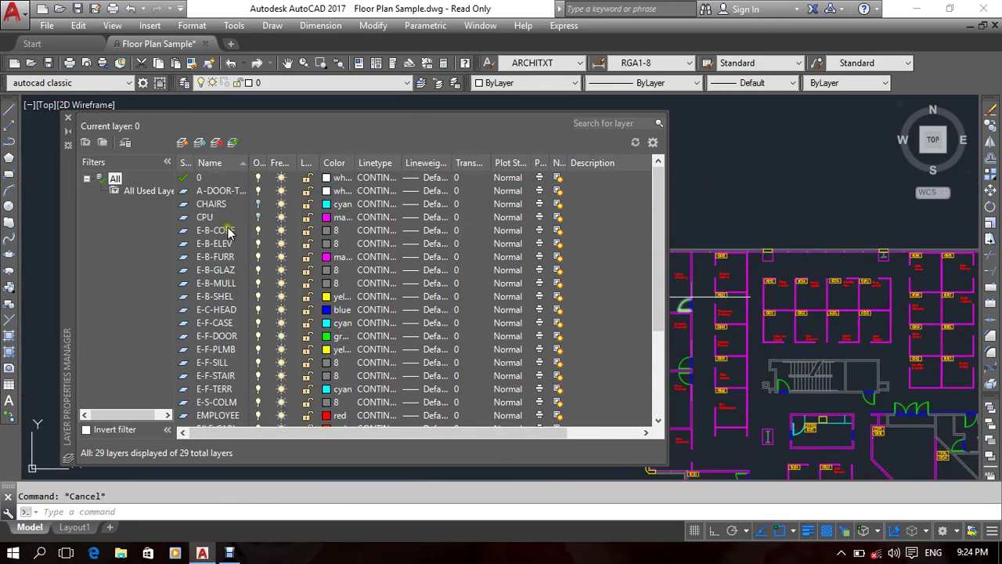
{"action": "left_click", "coordinate": [258, 178]}
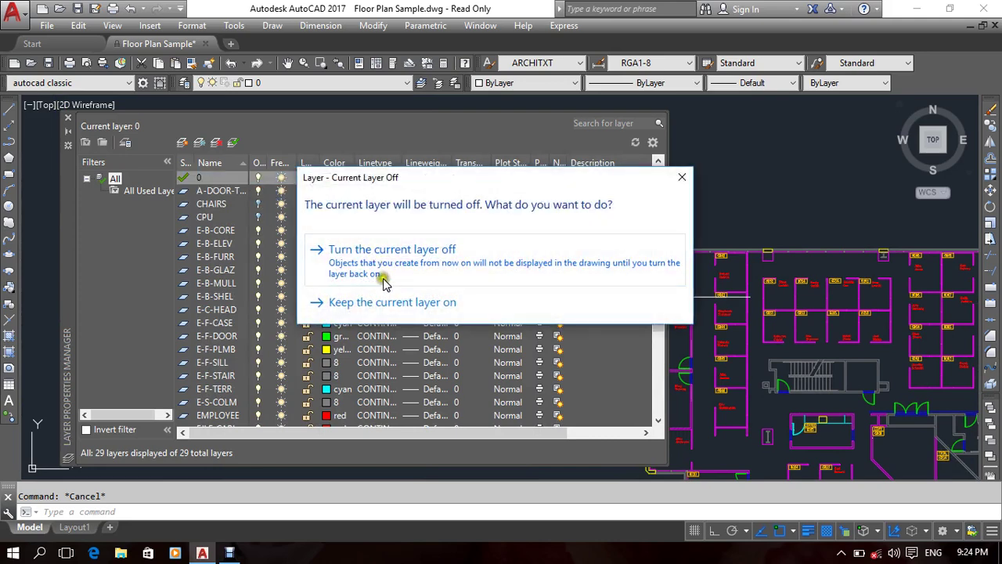
{"action": "left_click", "coordinate": [408, 301]}
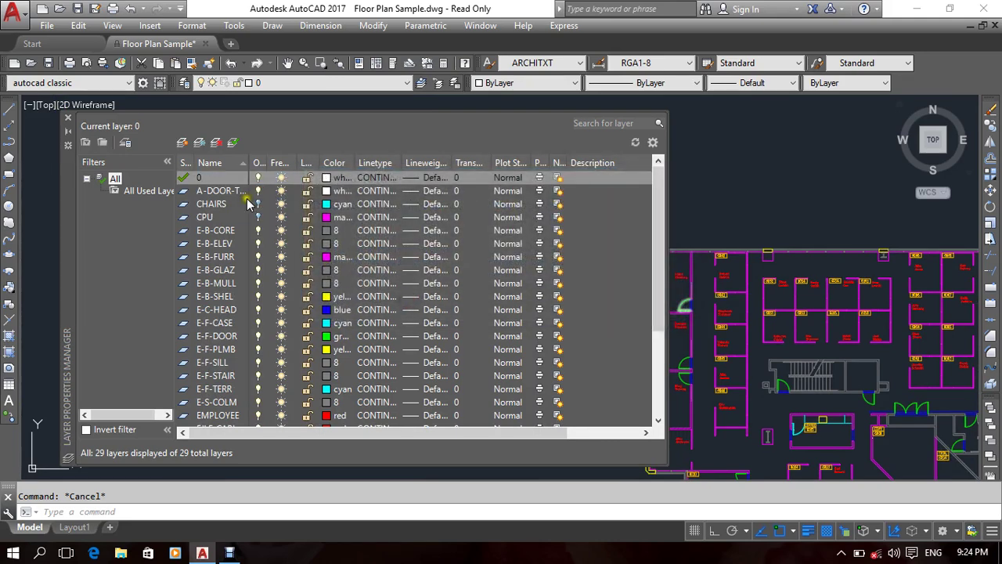
Turn off every layer from A-DOOR-TRIM-3D down to E-F-SILL
{"action": "left_click_drag", "start_coordinate": [259, 190], "coordinate": [259, 235]}
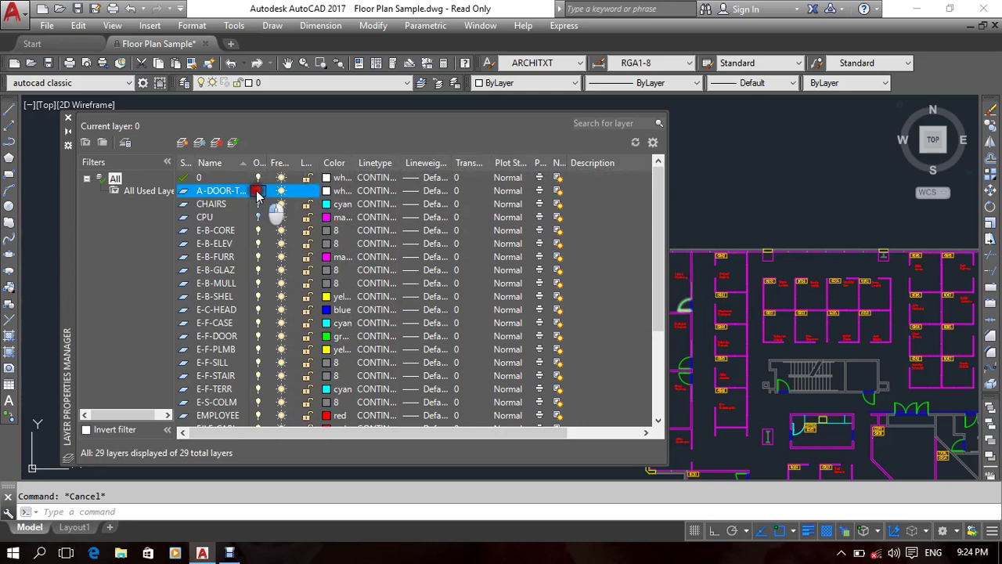
{"action": "left_click", "coordinate": [259, 243]}
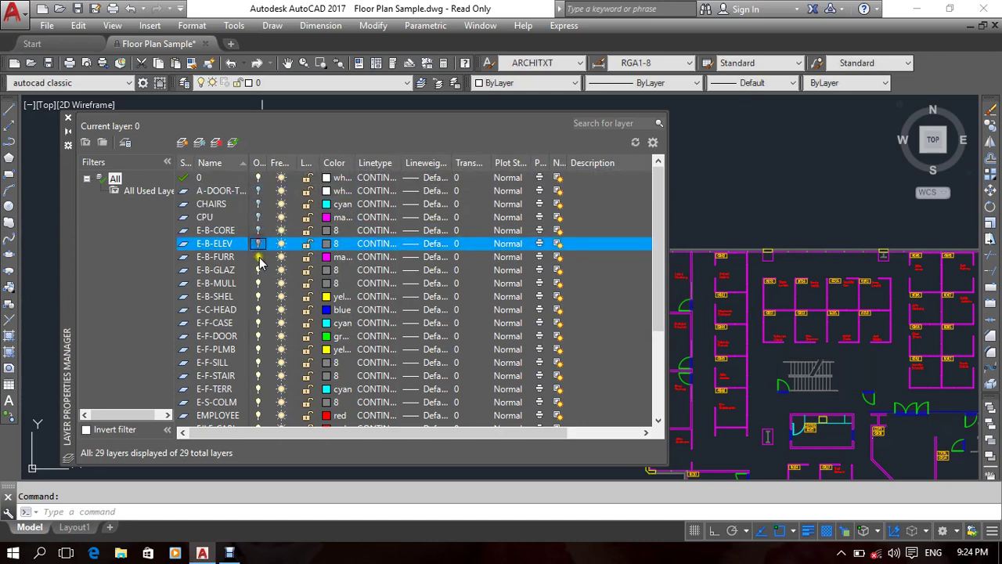
{"action": "left_click", "coordinate": [259, 256]}
{"action": "left_click", "coordinate": [259, 269]}
{"action": "left_click", "coordinate": [259, 283]}
{"action": "left_click", "coordinate": [259, 296]}
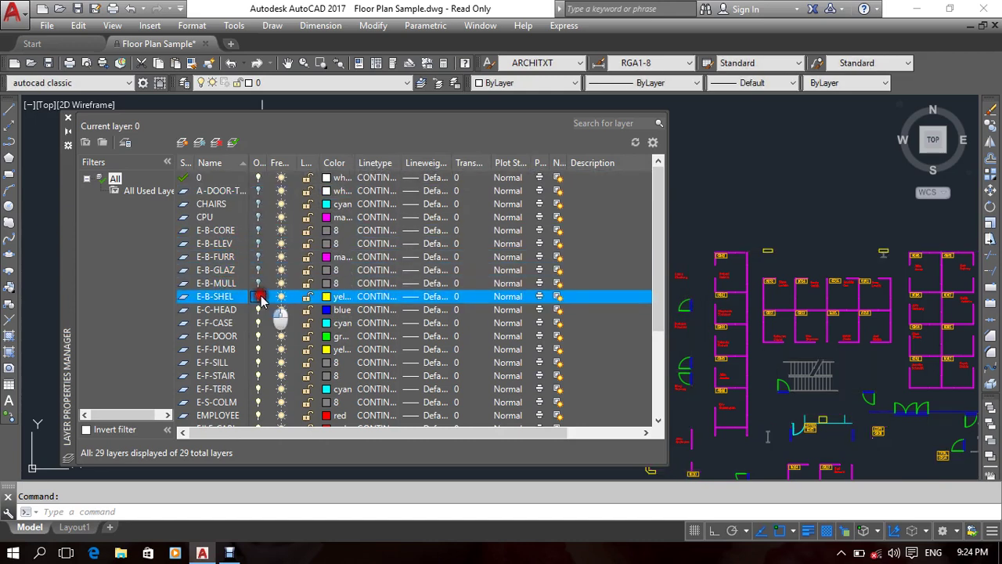
{"action": "left_click", "coordinate": [259, 310]}
{"action": "left_click", "coordinate": [259, 322]}
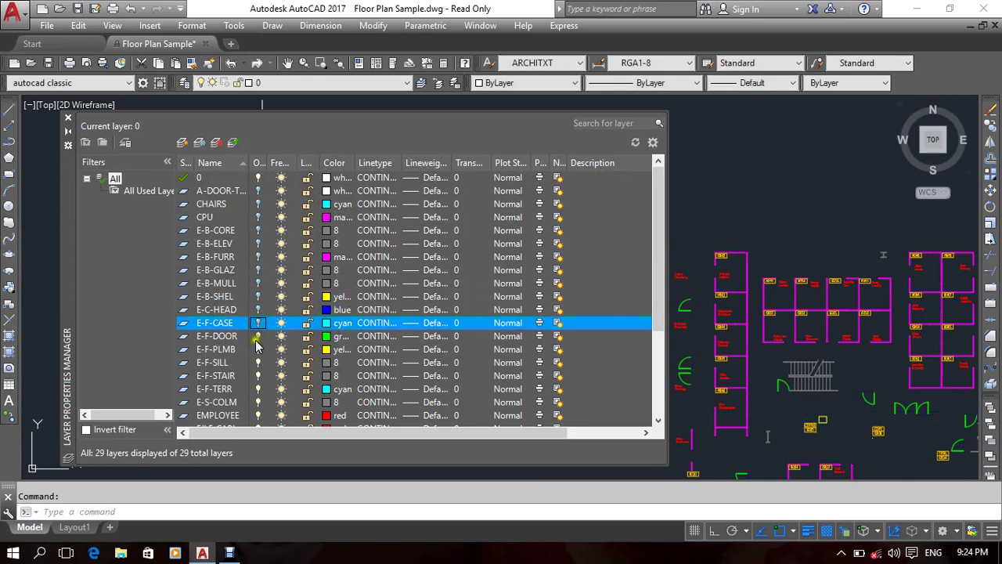
{"action": "left_click", "coordinate": [259, 336]}
{"action": "left_click", "coordinate": [259, 349]}
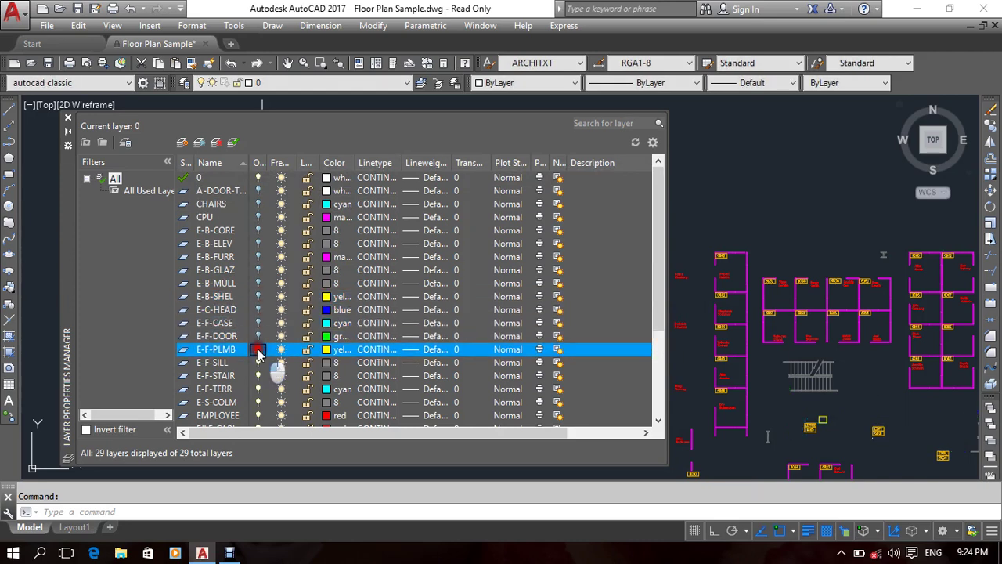
{"action": "left_click", "coordinate": [259, 362]}
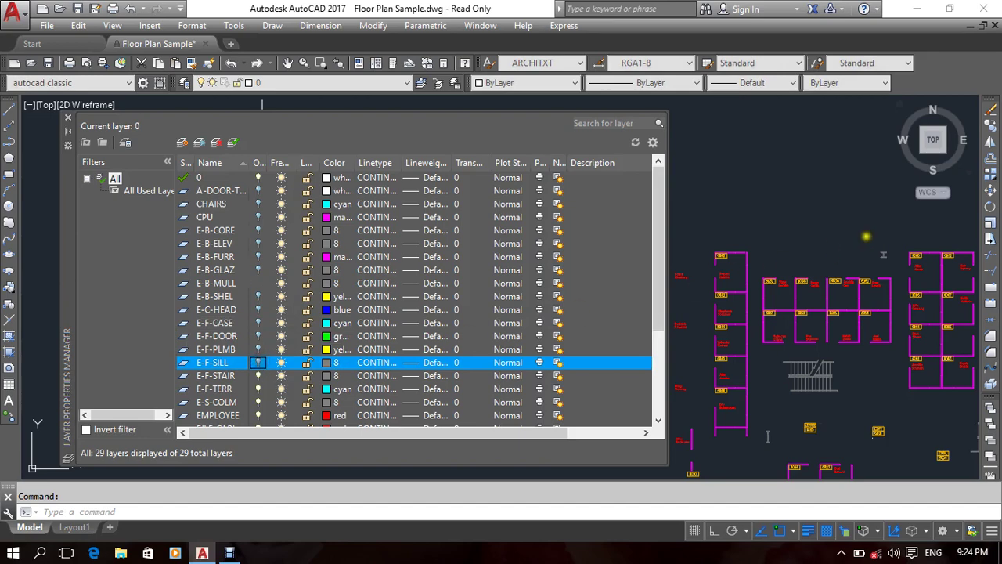
Switch the E-F-DOOR layer back on so door swings reappear
{"action": "scroll", "coordinate": [747, 258], "scroll_direction": "down", "scroll_amount": 4}
{"action": "scroll", "coordinate": [783, 298], "scroll_direction": "up", "scroll_amount": 5}
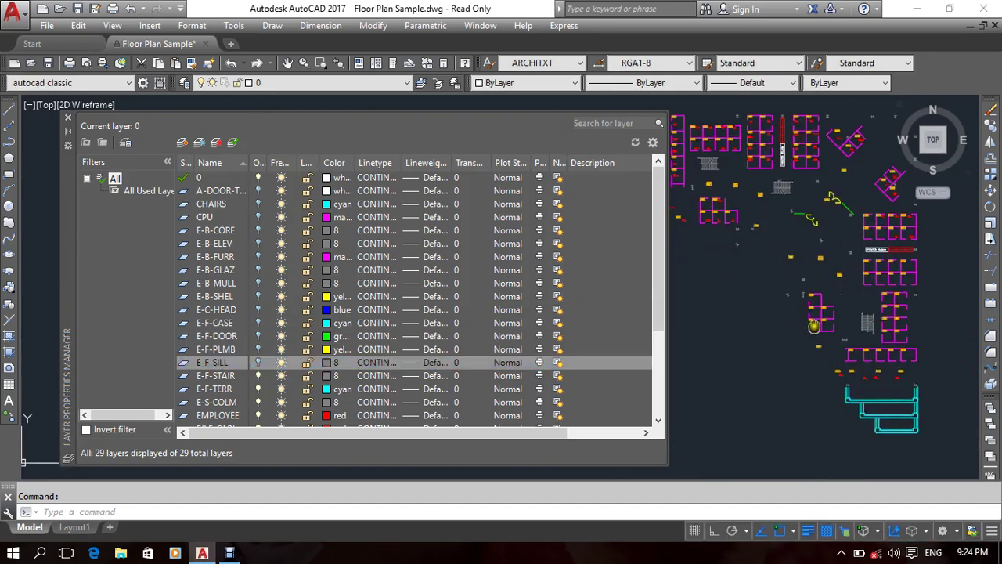
{"action": "middle_click_drag", "start_coordinate": [811, 330], "coordinate": [836, 374]}
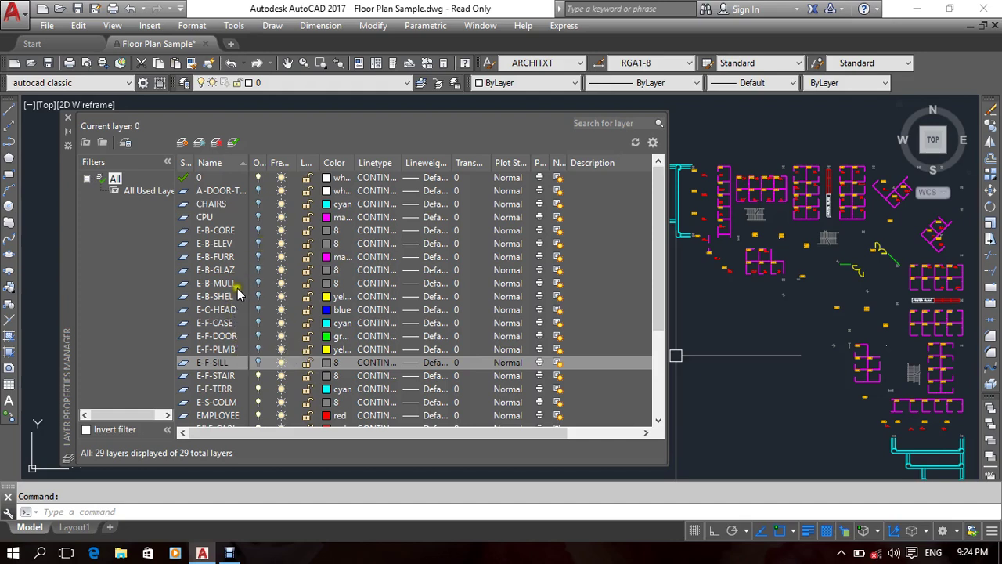
{"action": "left_click", "coordinate": [257, 336]}
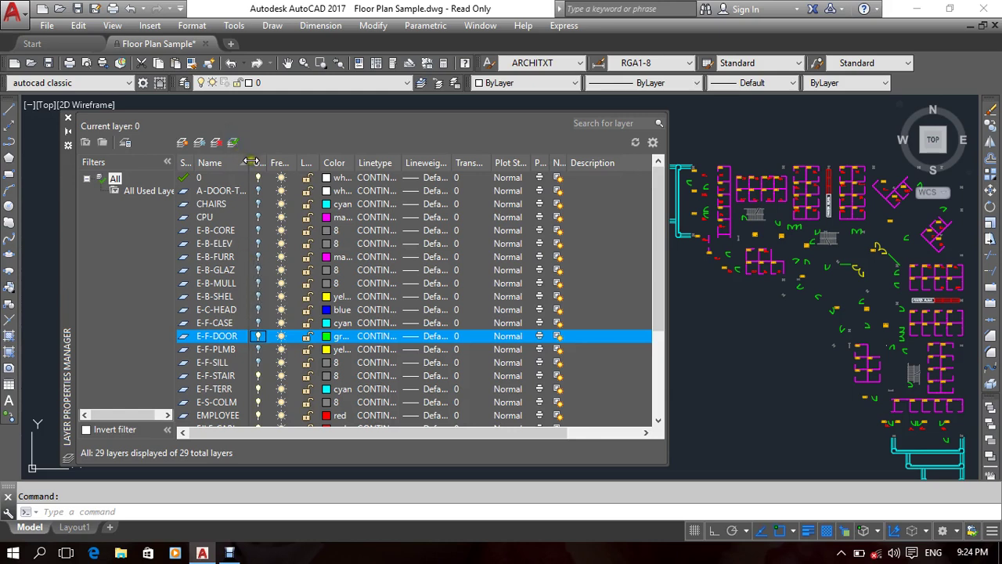
Widen the layer name column, turn off E-B-ELEV, and toggle E-B-FURR off and on
{"action": "left_click_drag", "start_coordinate": [251, 162], "coordinate": [291, 165]}
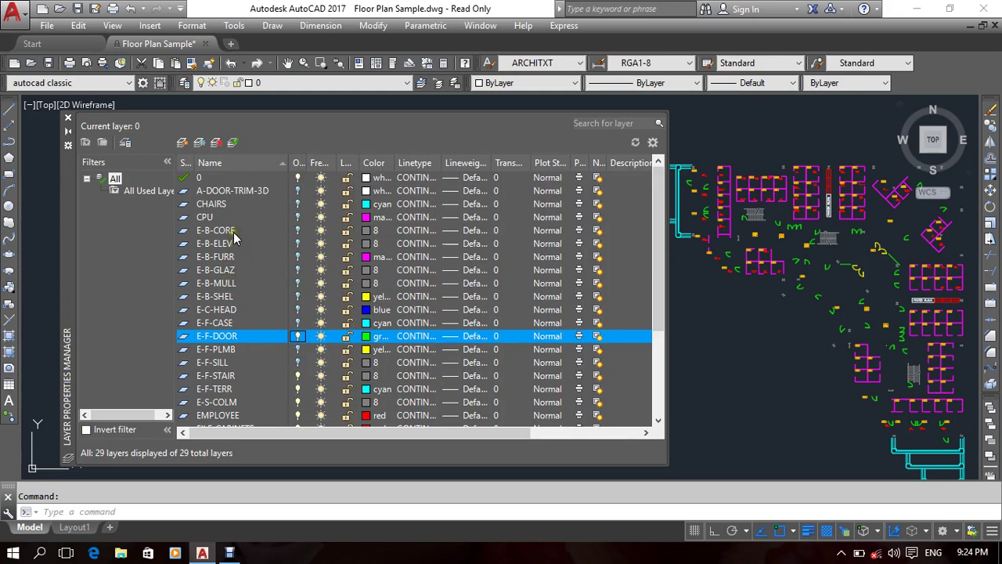
{"action": "left_click", "coordinate": [300, 244]}
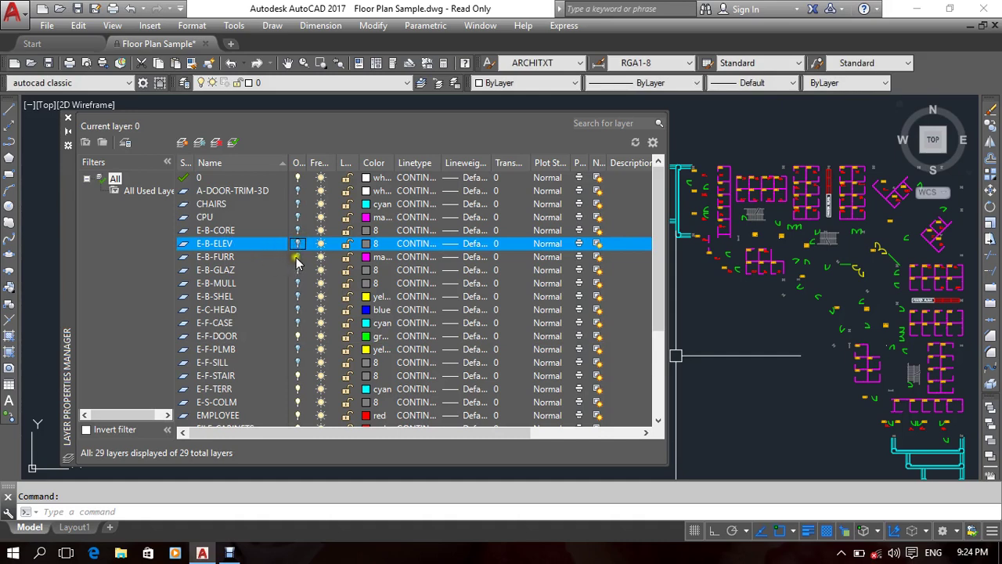
{"action": "left_click", "coordinate": [297, 257]}
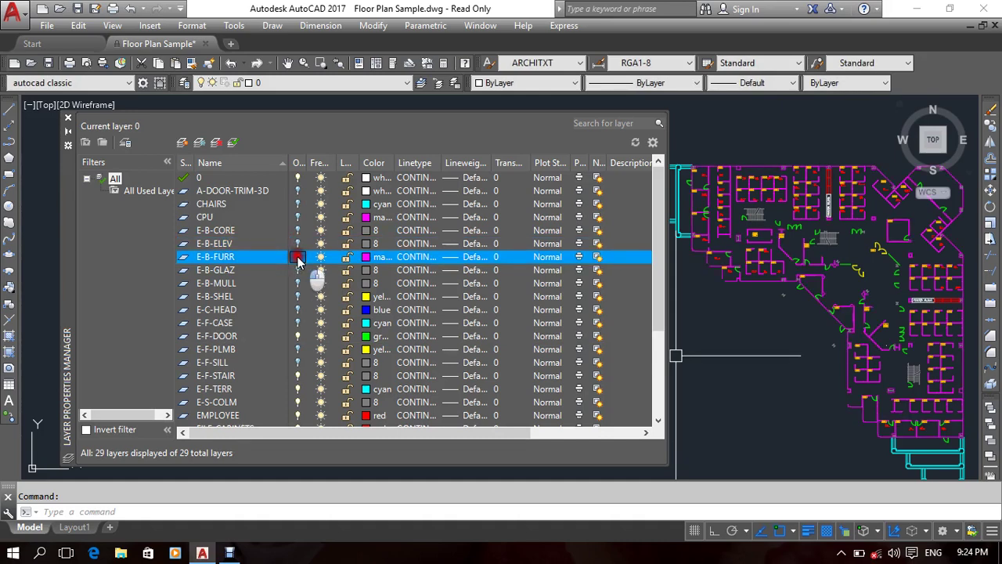
{"action": "left_click", "coordinate": [297, 256]}
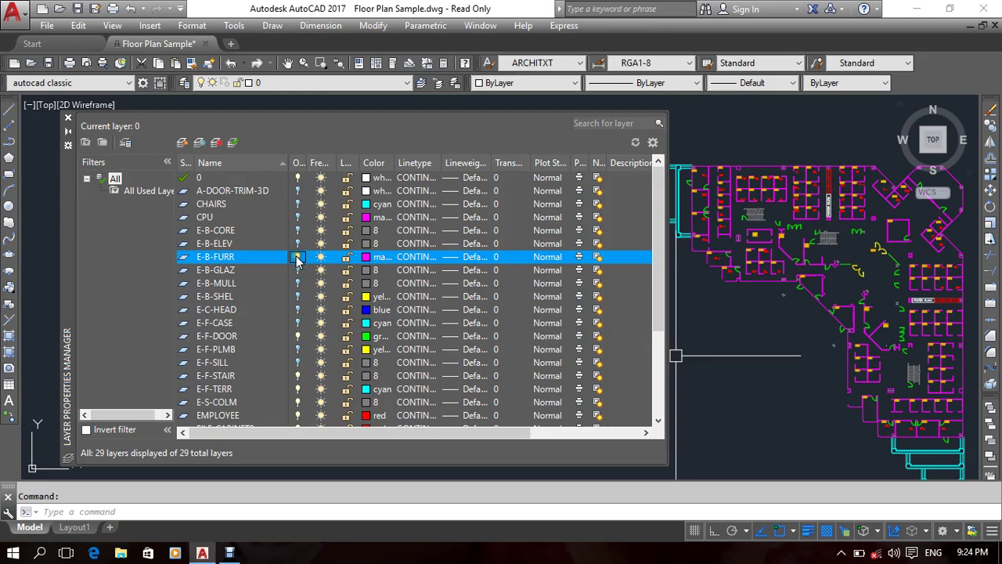
{"action": "left_click", "coordinate": [298, 335]}
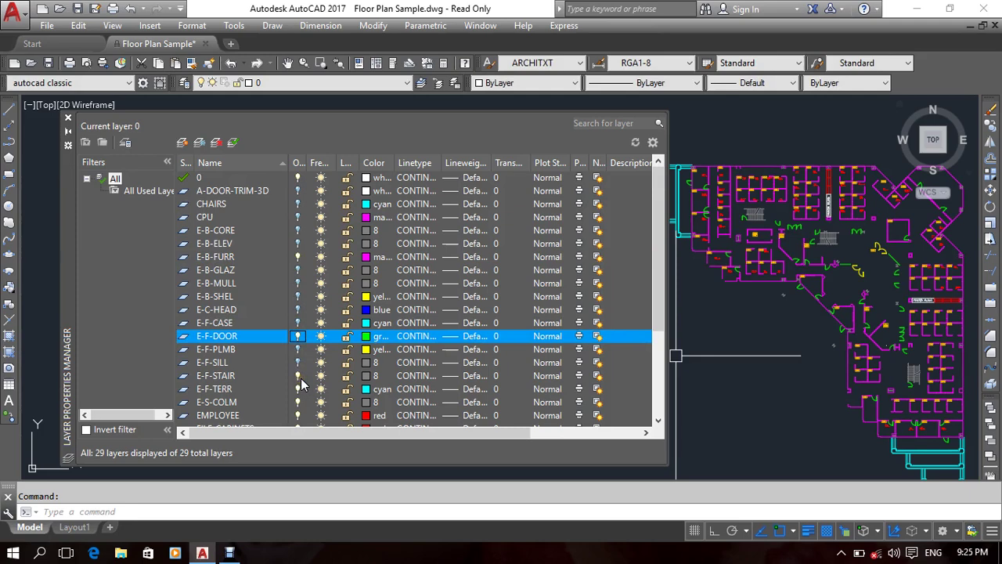
Toggle E-F-TERR off and on, then step through E-S-COLM, EMPLOYEE and FILE_CABINETS to GRID-08
{"action": "scroll", "coordinate": [310, 336], "scroll_direction": "down", "scroll_amount": 1}
{"action": "scroll", "coordinate": [310, 335], "scroll_direction": "down", "scroll_amount": 2}
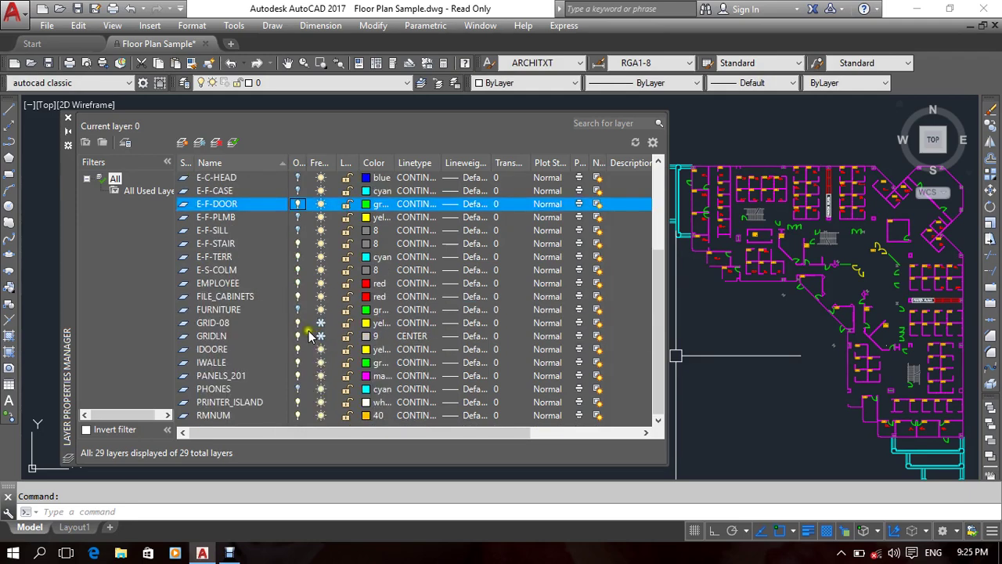
{"action": "left_click", "coordinate": [302, 259]}
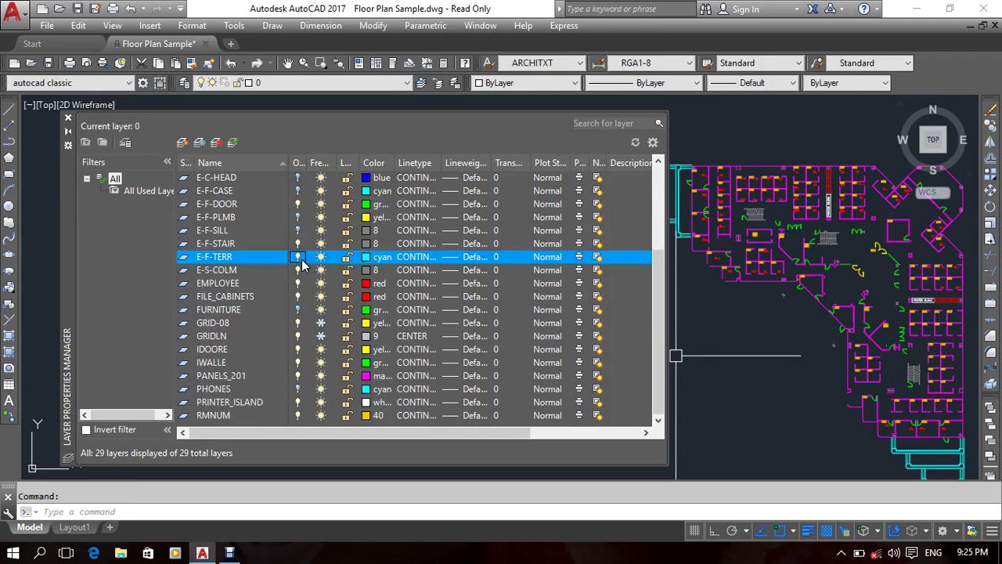
{"action": "left_click", "coordinate": [297, 256]}
{"action": "left_click", "coordinate": [298, 256]}
{"action": "left_click", "coordinate": [298, 270]}
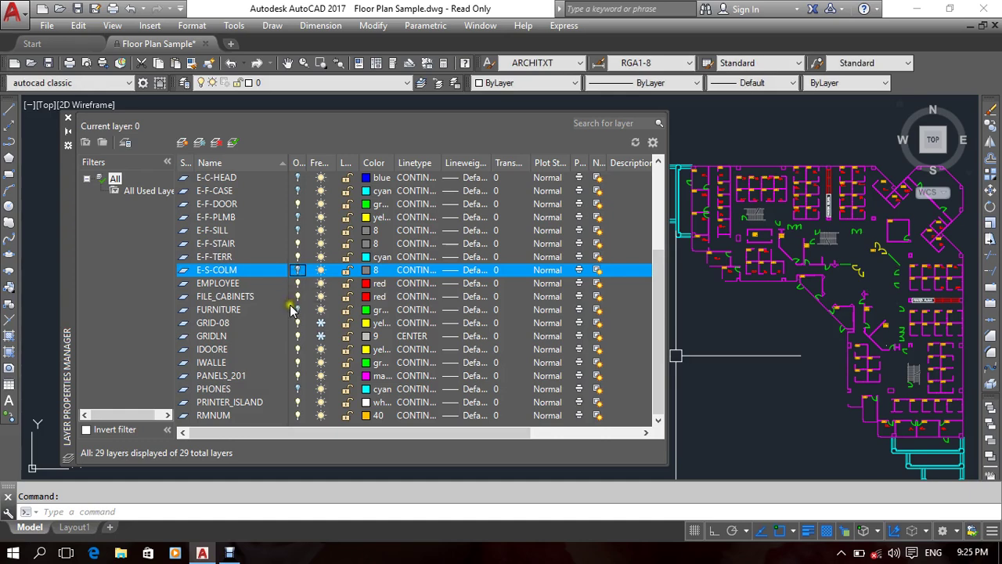
{"action": "left_click", "coordinate": [297, 298]}
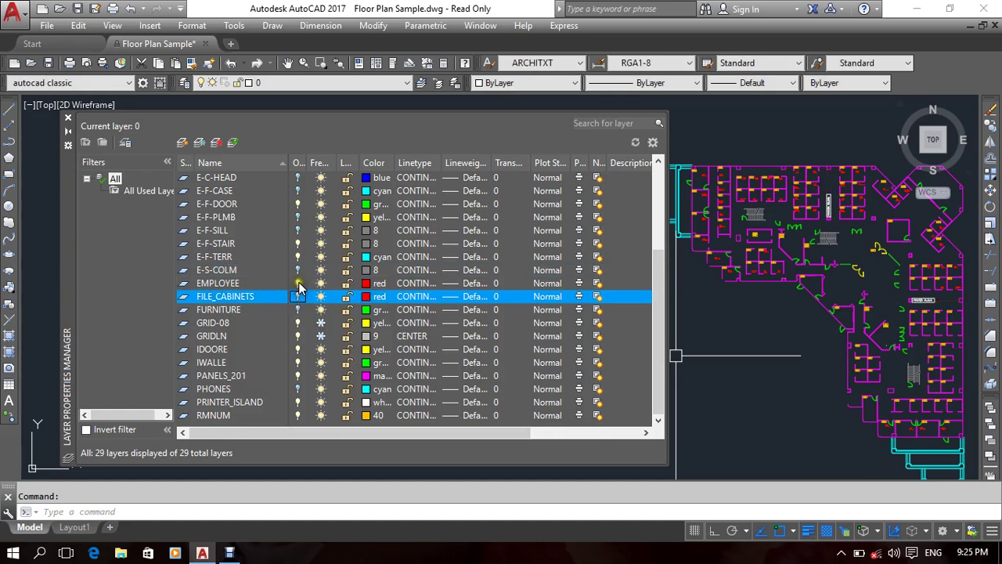
{"action": "left_click", "coordinate": [298, 283]}
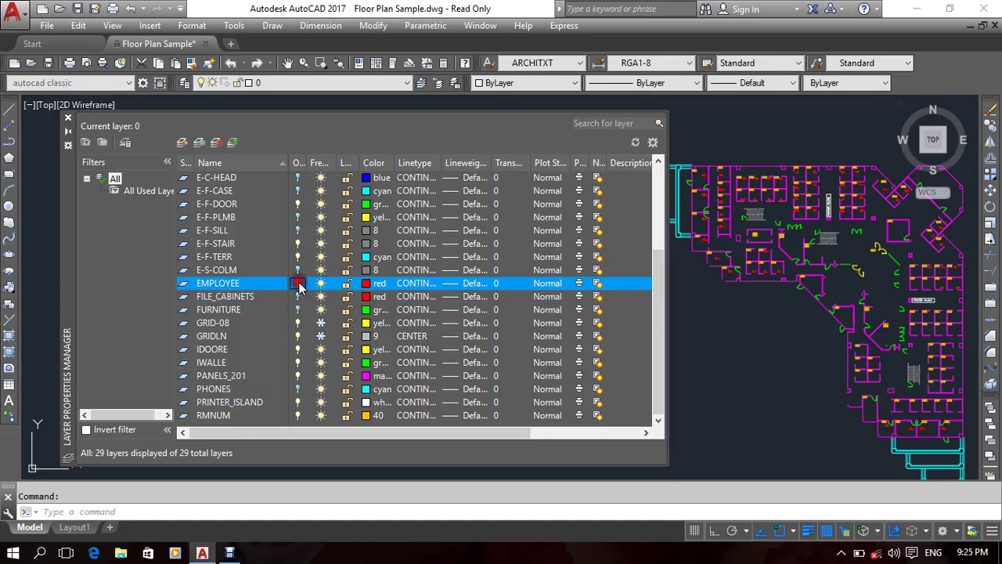
{"action": "left_click", "coordinate": [298, 323]}
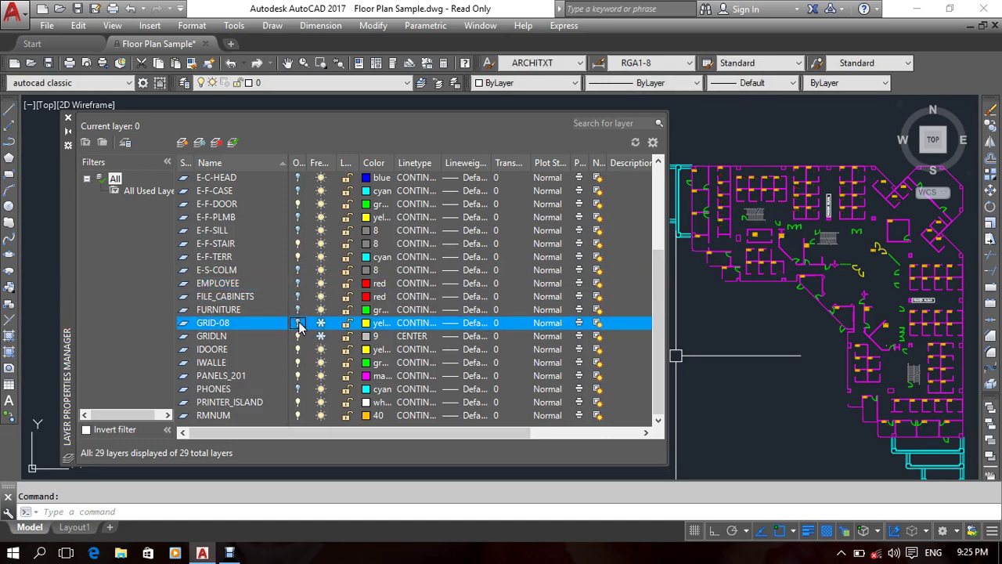
Work down from GRIDLN to RMNUM, switching off IDOORE, PANELS_201 and RMNUM
{"action": "left_click", "coordinate": [299, 336]}
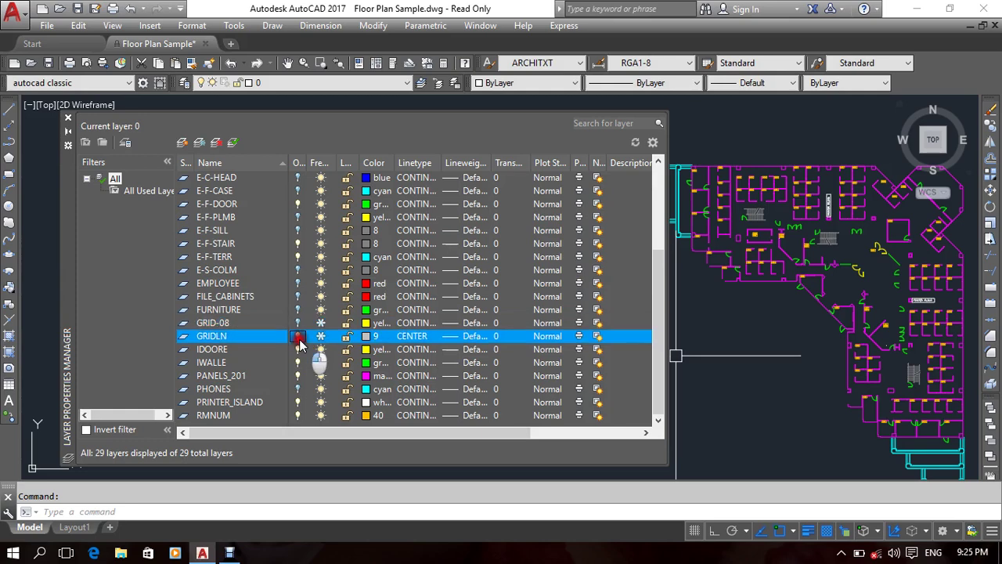
{"action": "left_click", "coordinate": [298, 350]}
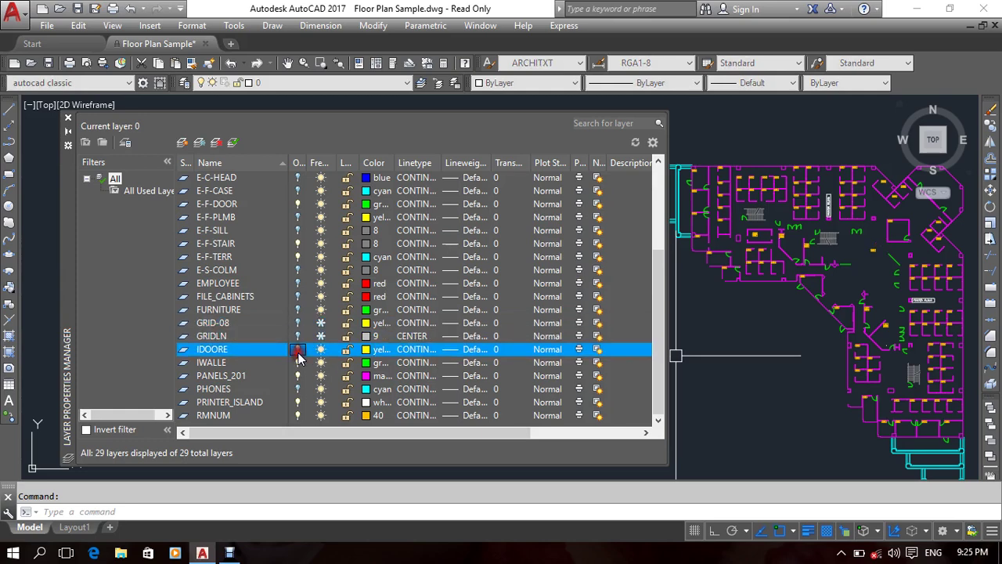
{"action": "left_click", "coordinate": [298, 350]}
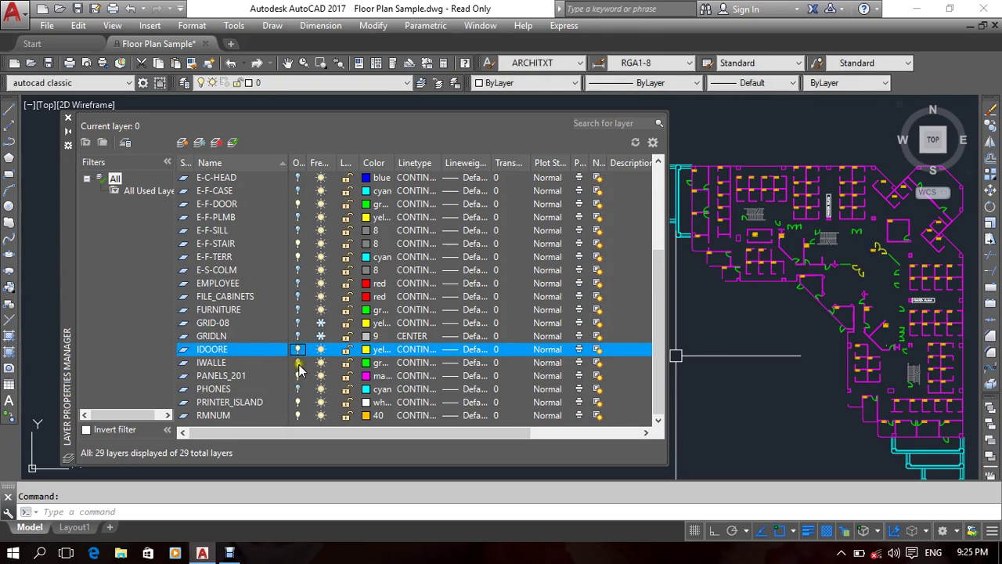
{"action": "left_click", "coordinate": [298, 363]}
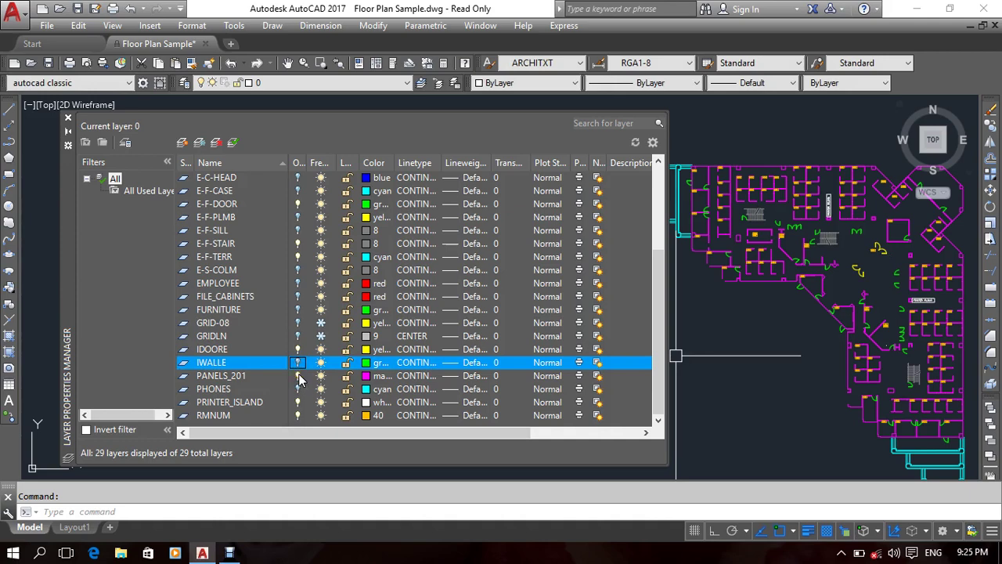
{"action": "left_click", "coordinate": [298, 377]}
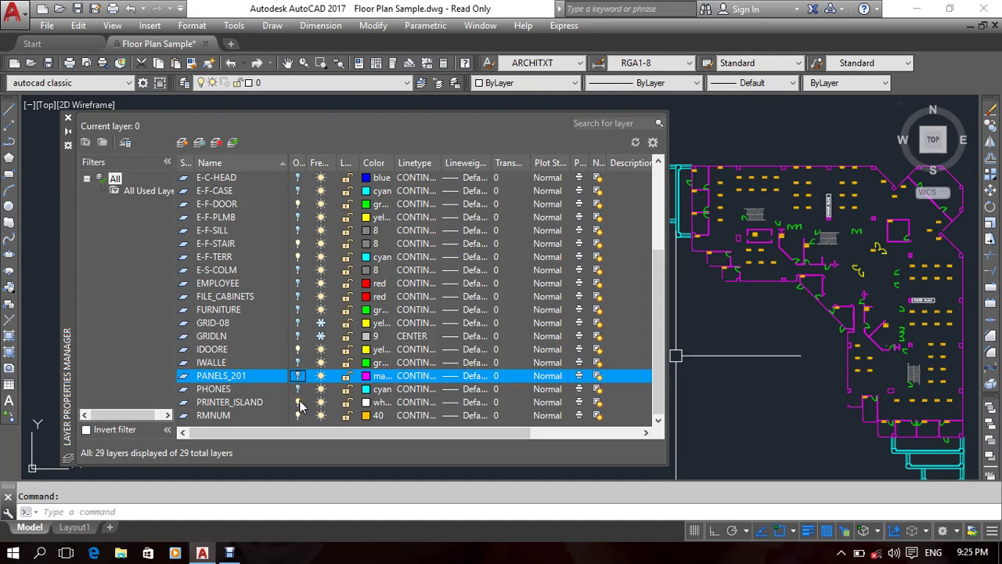
{"action": "left_click", "coordinate": [298, 402]}
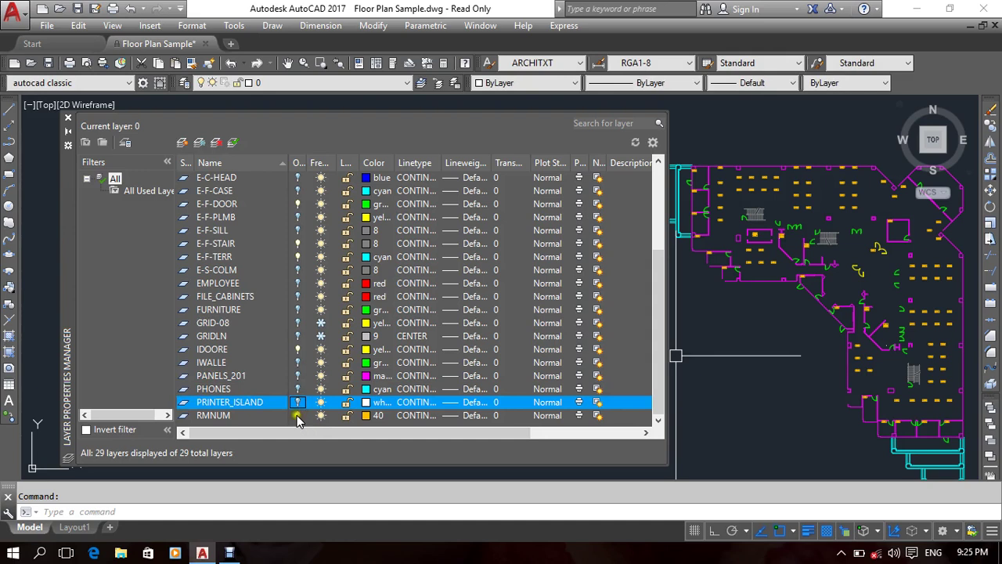
{"action": "left_click", "coordinate": [298, 415]}
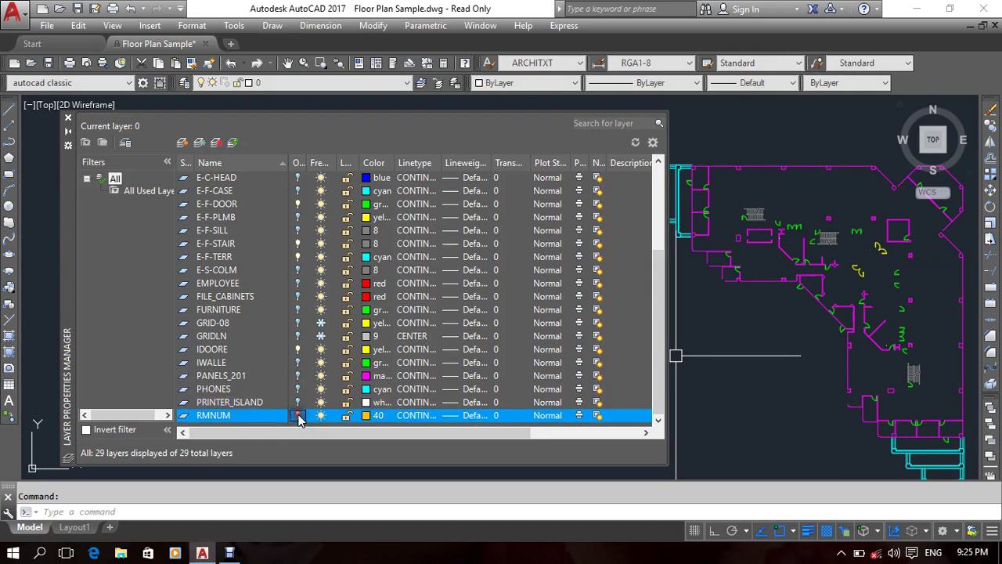
Close the layer manager and reposition the view of the floor plan
{"action": "left_click", "coordinate": [69, 118]}
{"action": "middle_click_drag", "start_coordinate": [564, 228], "coordinate": [409, 230]}
{"action": "scroll", "coordinate": [410, 230], "scroll_direction": "up", "scroll_amount": 5}
{"action": "middle_click_drag", "start_coordinate": [581, 279], "coordinate": [588, 267]}
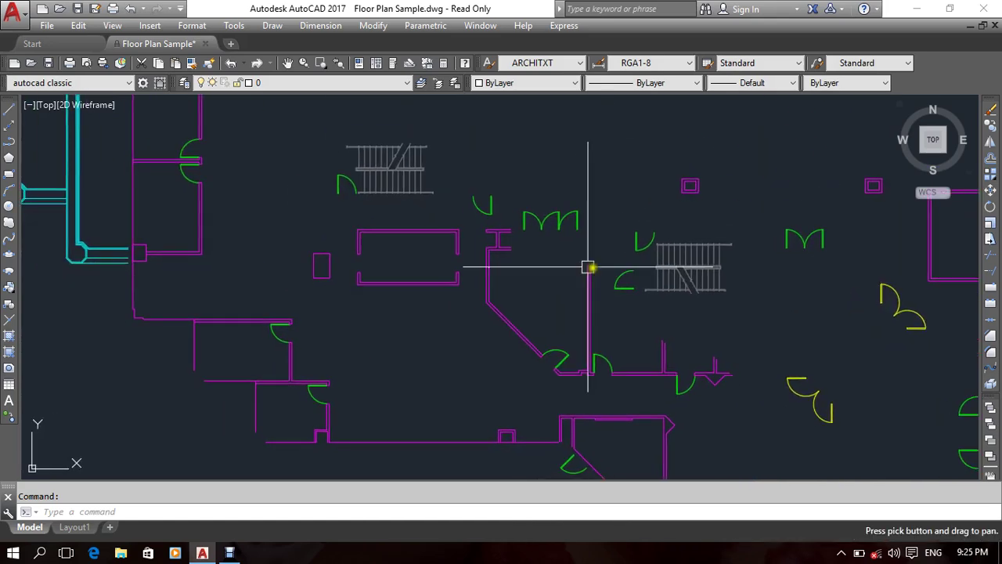
{"action": "scroll", "coordinate": [588, 267], "scroll_direction": "down", "scroll_amount": 3}
{"action": "middle_click_drag", "start_coordinate": [503, 285], "coordinate": [488, 309]}
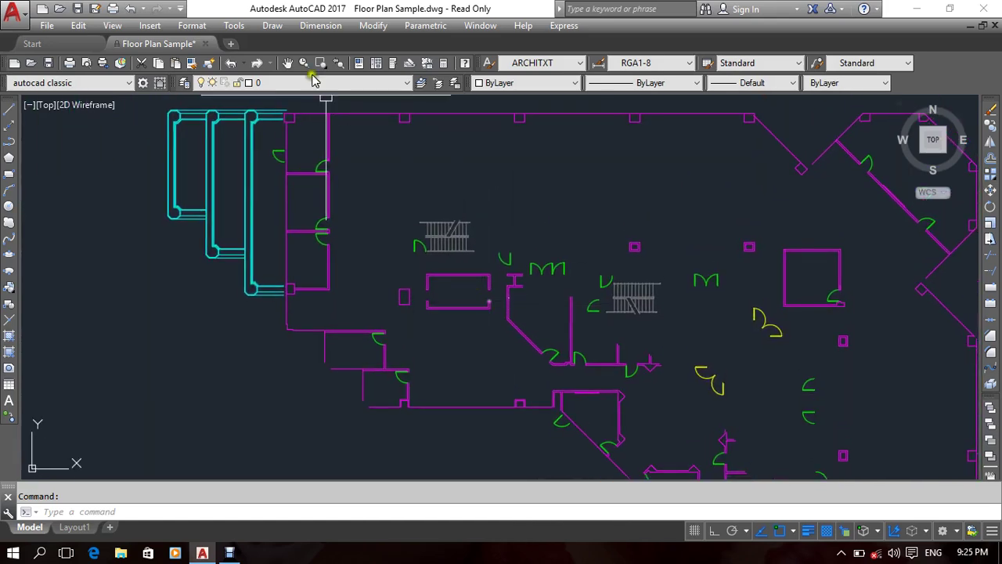
Turn the PANELS_201 layer back on in the Layer Properties Manager
{"action": "left_click", "coordinate": [184, 83]}
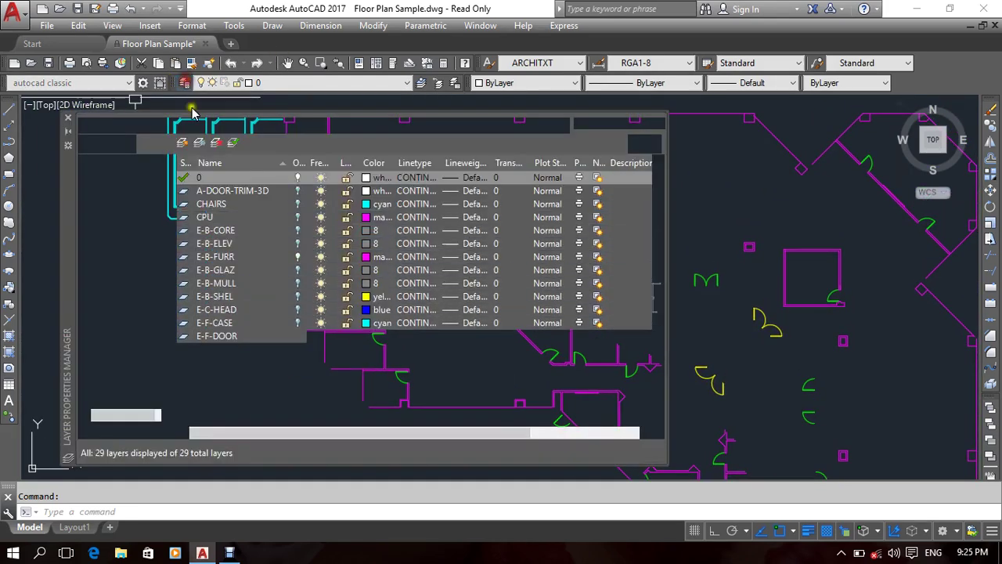
{"action": "scroll", "coordinate": [249, 313], "scroll_direction": "down", "scroll_amount": 2}
{"action": "scroll", "coordinate": [235, 344], "scroll_direction": "down", "scroll_amount": 2}
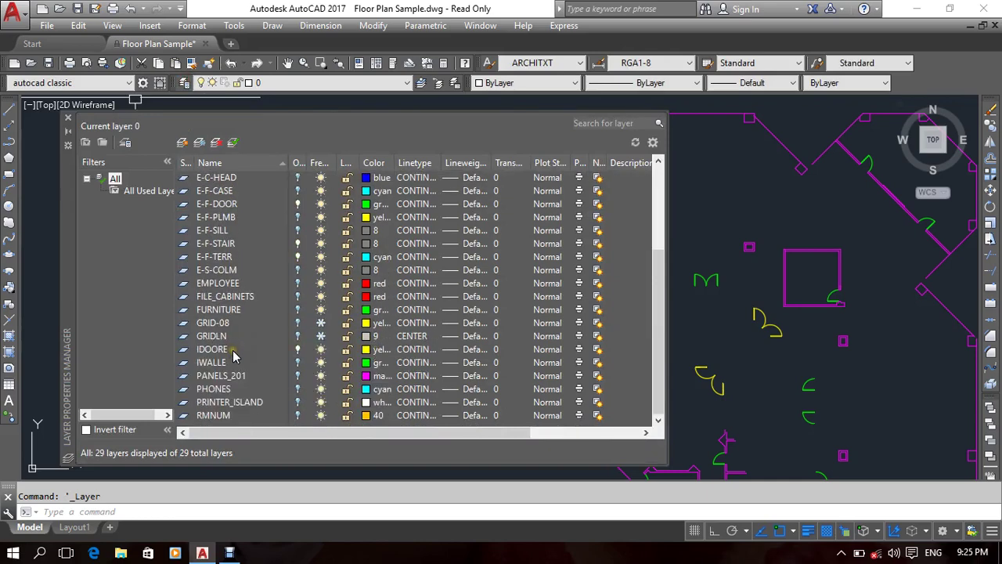
{"action": "left_click", "coordinate": [297, 376]}
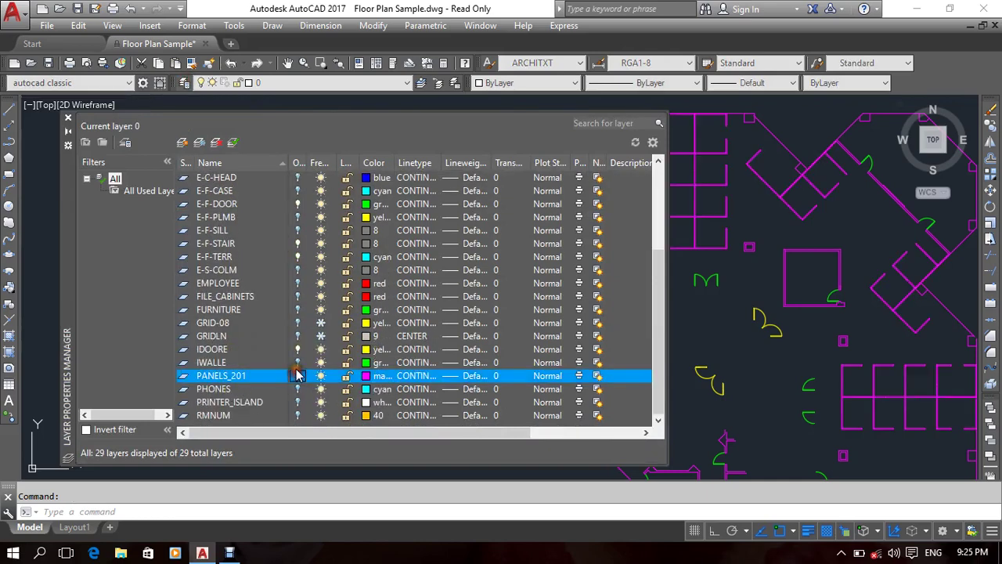
Close the layer manager and pan and zoom to check the restored magenta panels
{"action": "left_click", "coordinate": [68, 121]}
{"action": "scroll", "coordinate": [481, 250], "scroll_direction": "down", "scroll_amount": 2}
{"action": "middle_click_drag", "start_coordinate": [418, 277], "coordinate": [472, 246]}
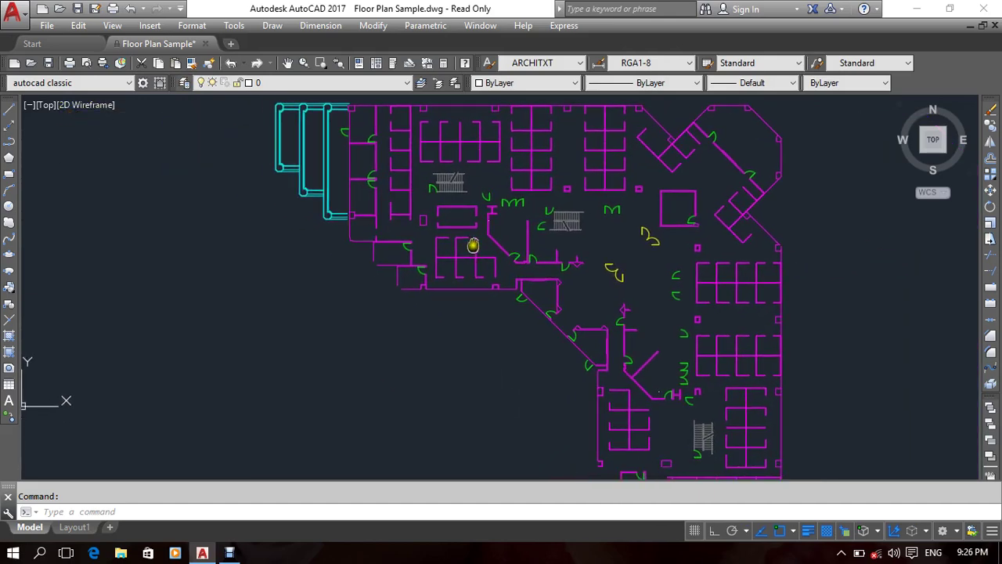
{"action": "scroll", "coordinate": [473, 245], "scroll_direction": "up", "scroll_amount": 1}
{"action": "scroll", "coordinate": [454, 279], "scroll_direction": "down", "scroll_amount": 1}
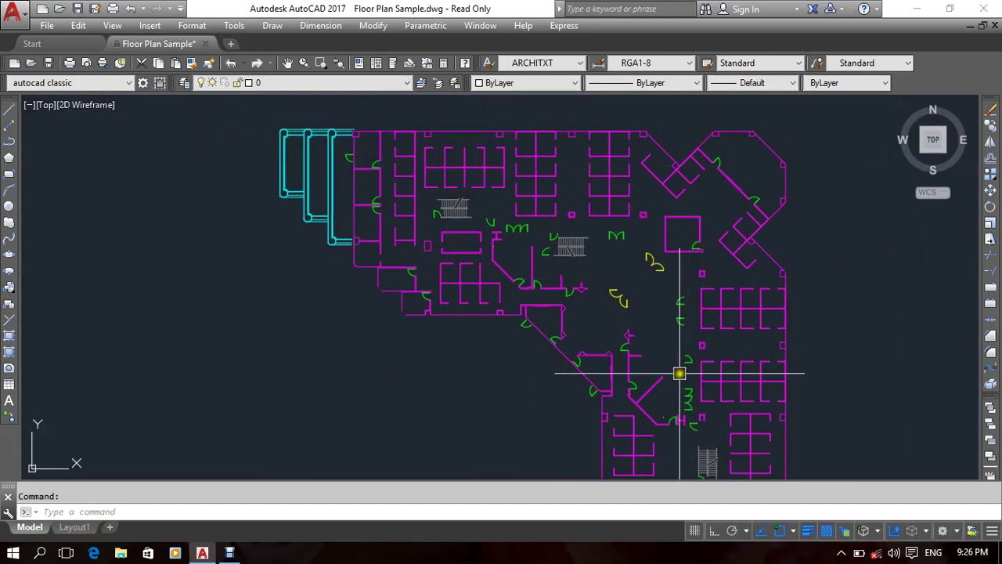
{"action": "scroll", "coordinate": [608, 226], "scroll_direction": "up", "scroll_amount": 2}
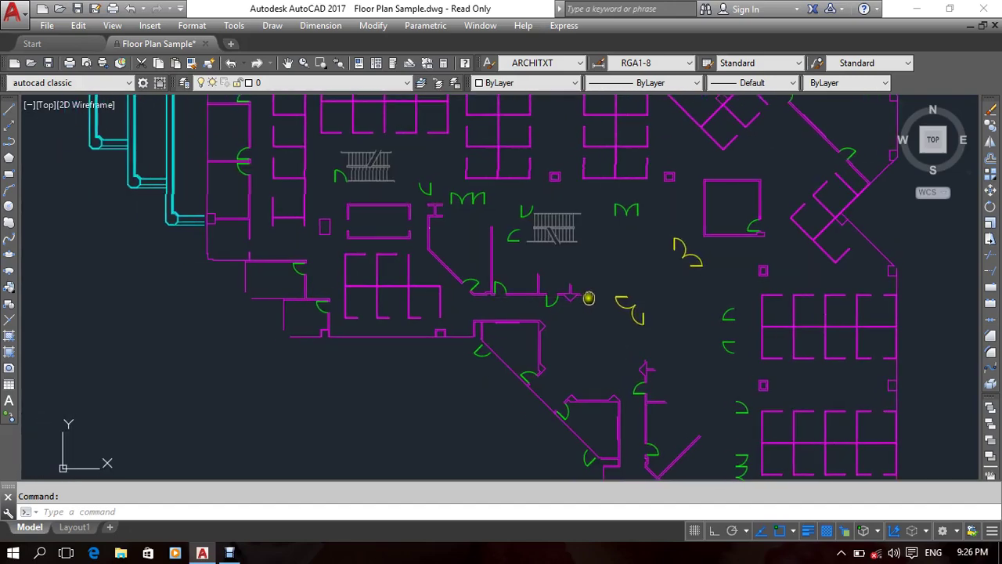
{"action": "scroll", "coordinate": [595, 284], "scroll_direction": "down", "scroll_amount": 5}
{"action": "scroll", "coordinate": [552, 319], "scroll_direction": "down", "scroll_amount": 4}
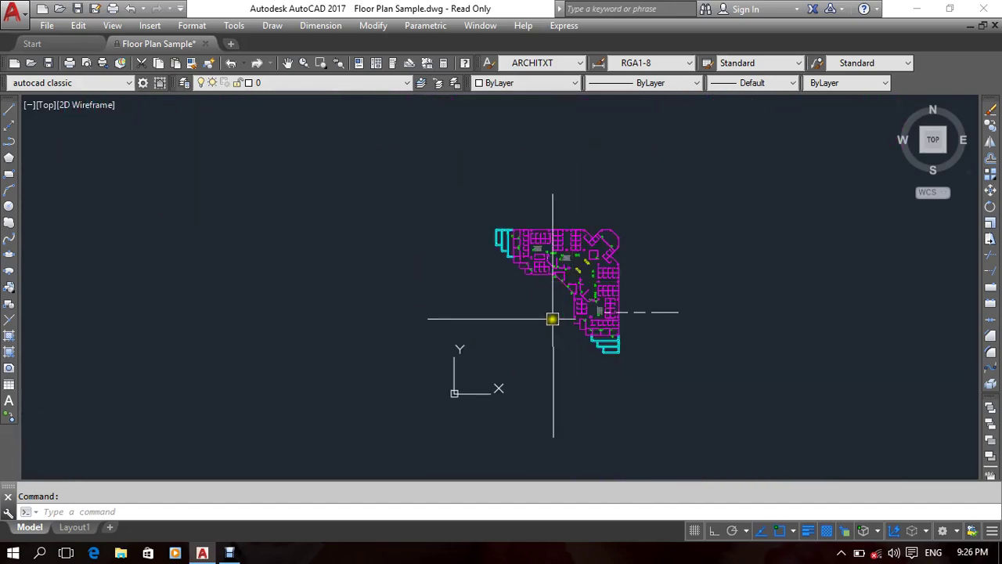
{"action": "middle_click_drag", "start_coordinate": [552, 319], "coordinate": [574, 312]}
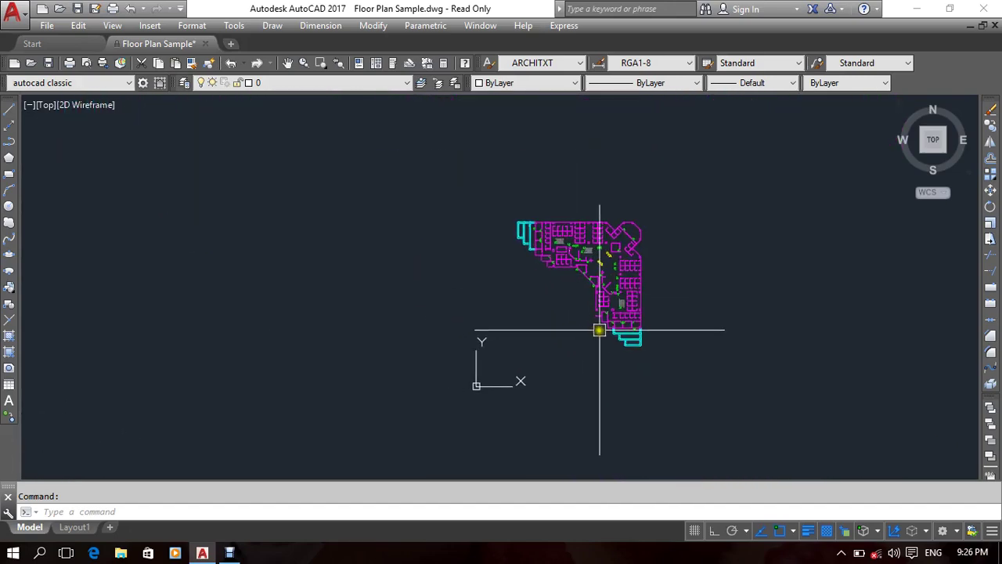
Window-select the entire floor plan and copy it to the upper left of the original
{"action": "left_click", "coordinate": [697, 197]}
{"action": "left_click", "coordinate": [482, 393]}
{"action": "right_click", "coordinate": [453, 268]}
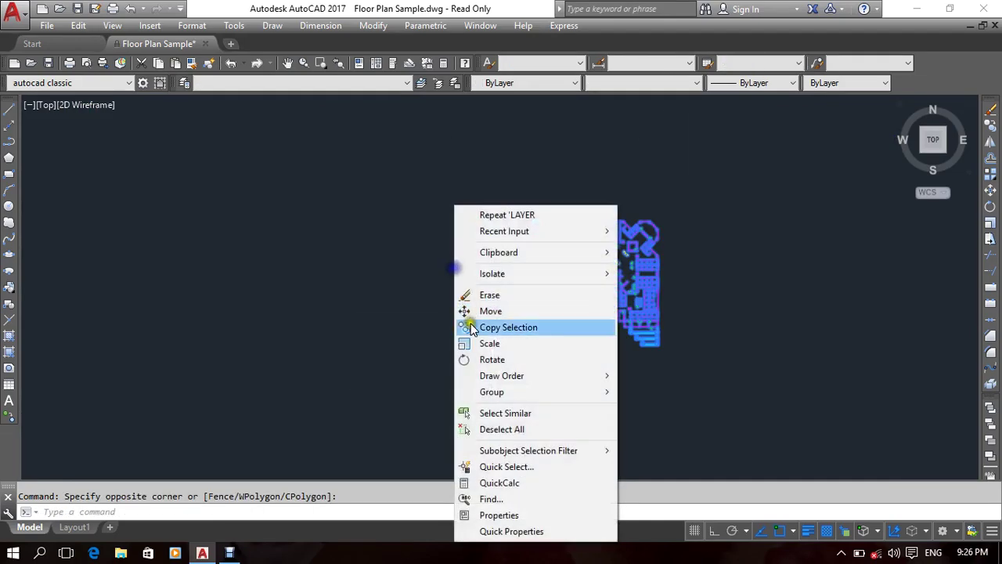
{"action": "left_click", "coordinate": [493, 328]}
{"action": "left_click", "coordinate": [521, 325]}
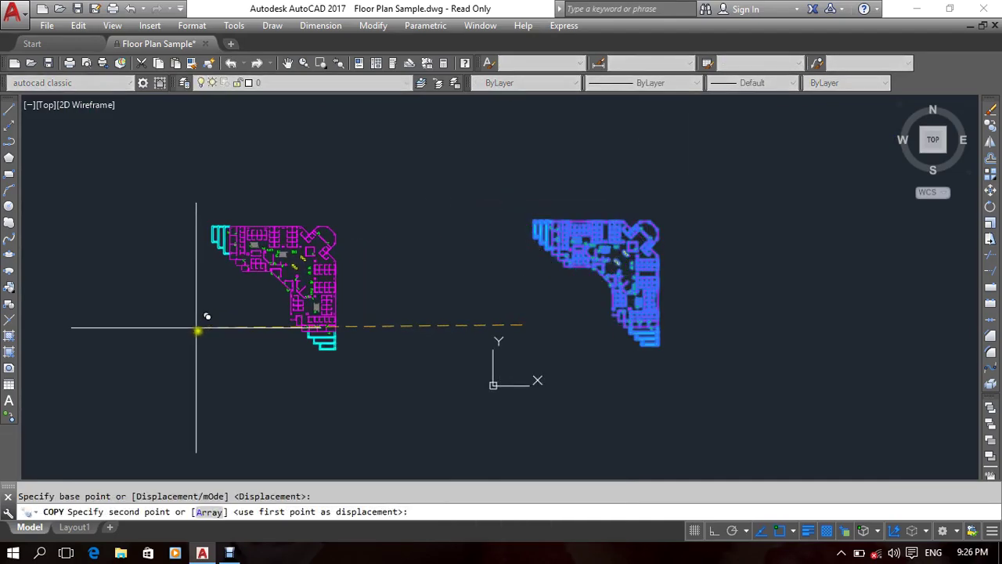
{"action": "left_click", "coordinate": [164, 277]}
{"action": "key", "text": "Escape"}
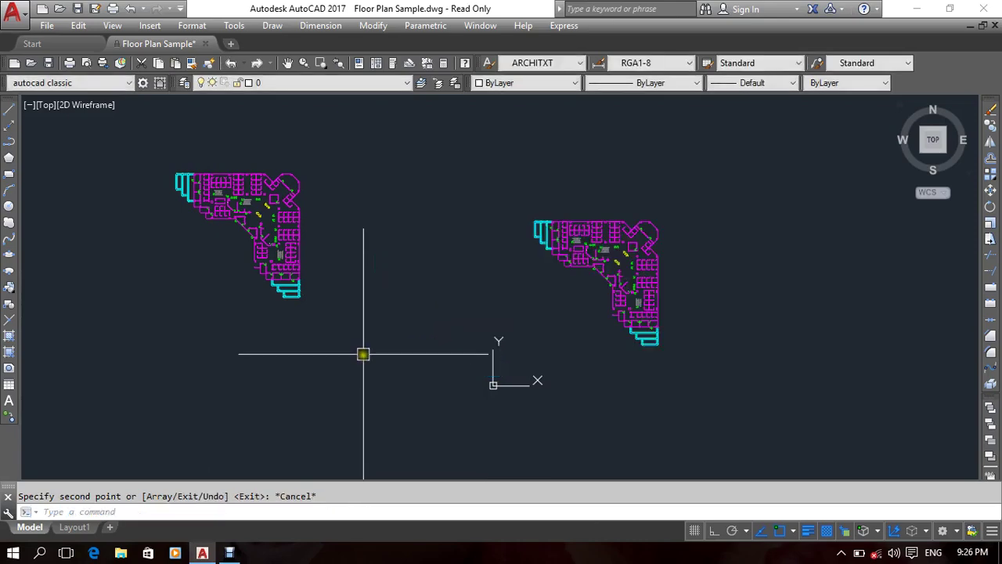
{"action": "scroll", "coordinate": [233, 218], "scroll_direction": "up", "scroll_amount": 5}
{"action": "scroll", "coordinate": [298, 224], "scroll_direction": "up", "scroll_amount": 3}
{"action": "scroll", "coordinate": [392, 253], "scroll_direction": "down", "scroll_amount": 5}
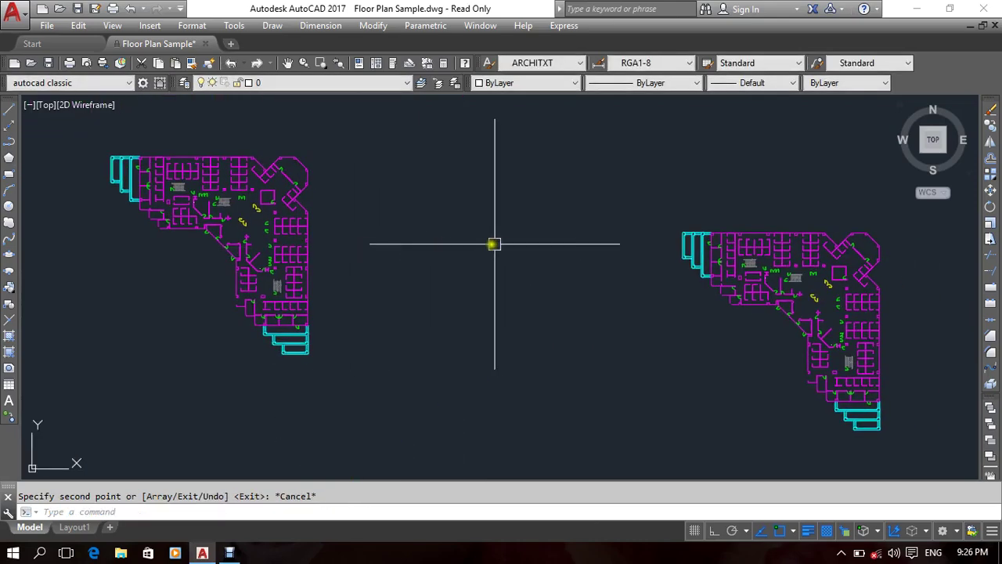
{"action": "middle_click_drag", "start_coordinate": [493, 244], "coordinate": [480, 256]}
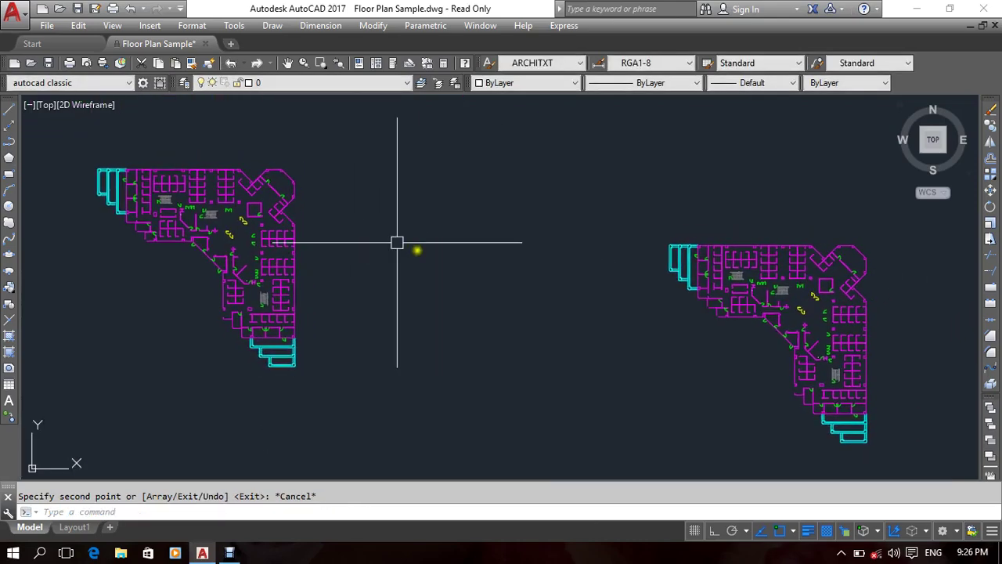
Turn the A-DOOR-TRIM-3D through E-F-TERR layers back on in the Layer Properties Manager
{"action": "left_click", "coordinate": [185, 84]}
{"action": "left_click", "coordinate": [300, 195]}
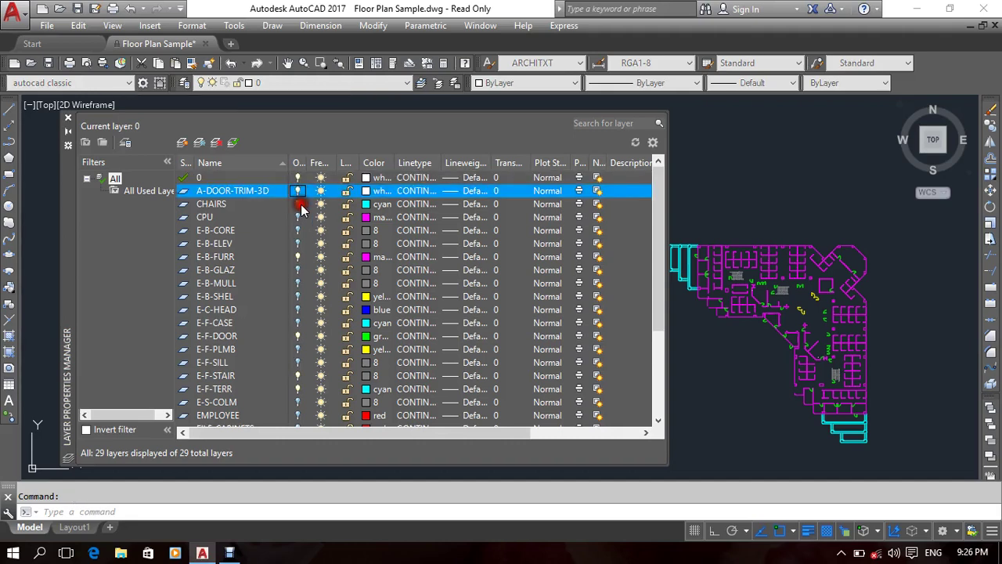
{"action": "left_click", "coordinate": [297, 204]}
{"action": "left_click", "coordinate": [298, 217]}
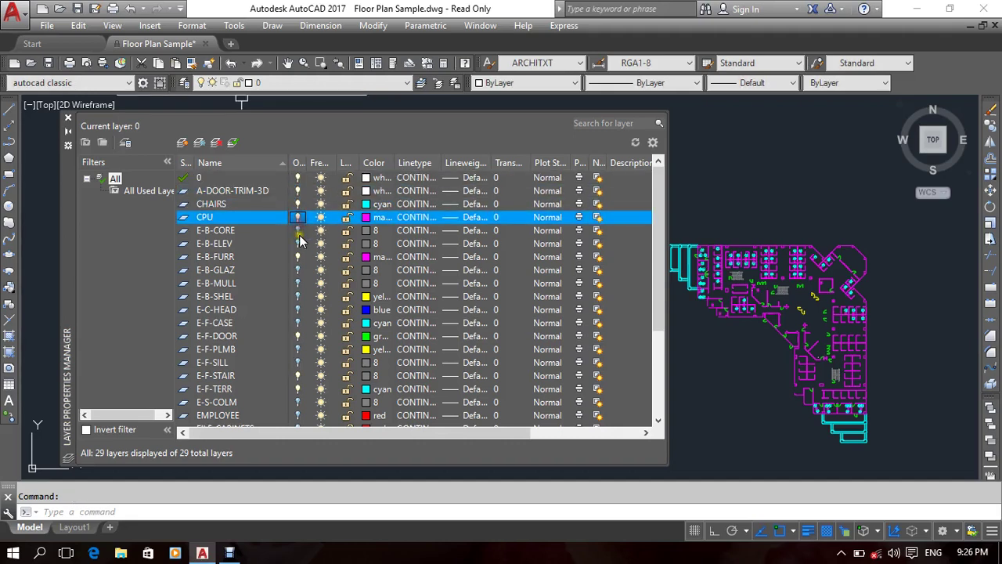
{"action": "left_click", "coordinate": [298, 230]}
{"action": "left_click", "coordinate": [297, 244]}
{"action": "left_click", "coordinate": [297, 257]}
{"action": "left_click", "coordinate": [297, 269]}
{"action": "left_click", "coordinate": [297, 282]}
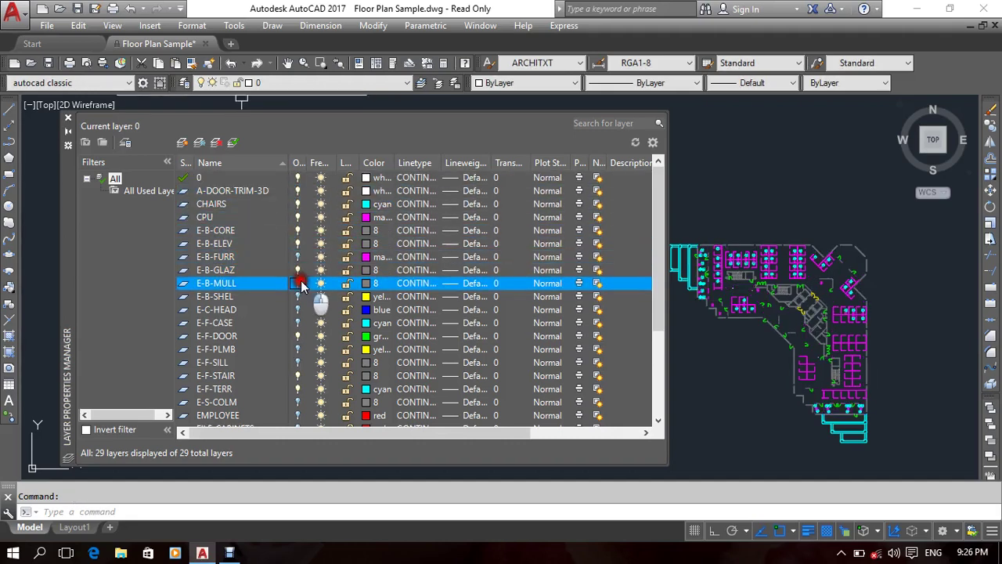
{"action": "left_click", "coordinate": [298, 296]}
{"action": "left_click", "coordinate": [298, 309]}
{"action": "left_click", "coordinate": [297, 323]}
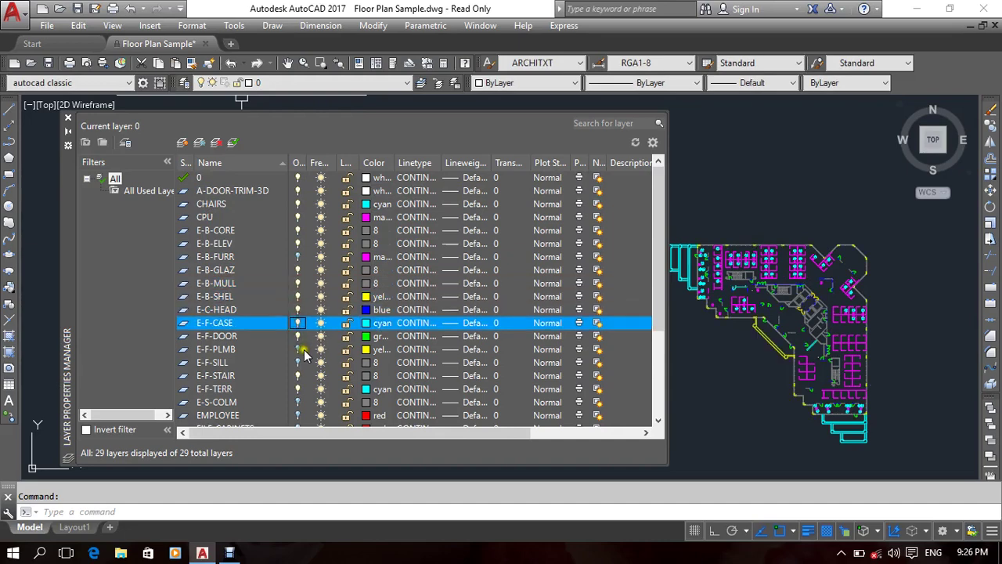
{"action": "left_click", "coordinate": [298, 349]}
{"action": "left_click", "coordinate": [297, 362]}
{"action": "left_click", "coordinate": [298, 389]}
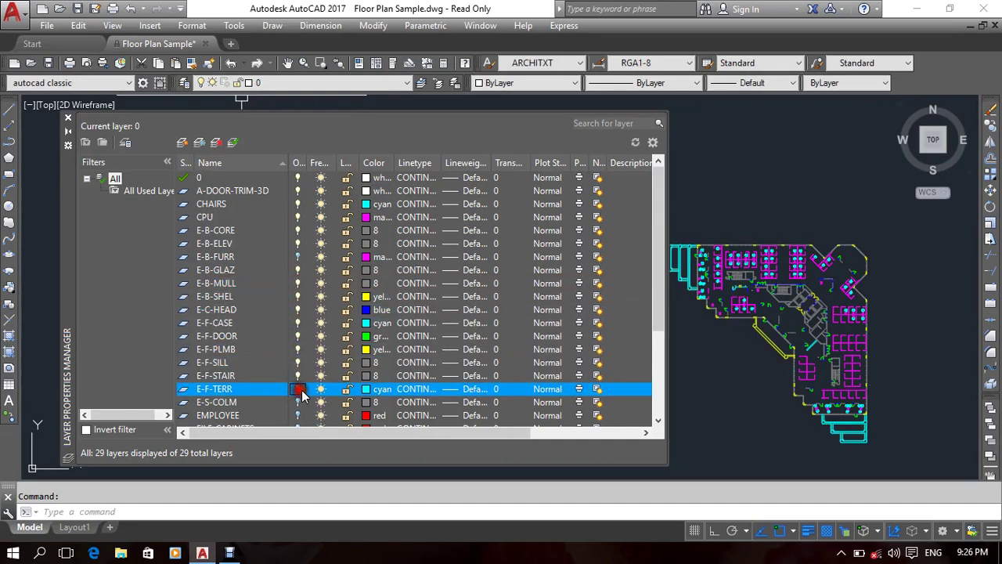
Switch on E-S-COLM through GRIDLN, toggle PANELS_201 off and on, and continue to RMNUM
{"action": "scroll", "coordinate": [298, 368], "scroll_direction": "down", "scroll_amount": 1}
{"action": "scroll", "coordinate": [305, 314], "scroll_direction": "down", "scroll_amount": 3}
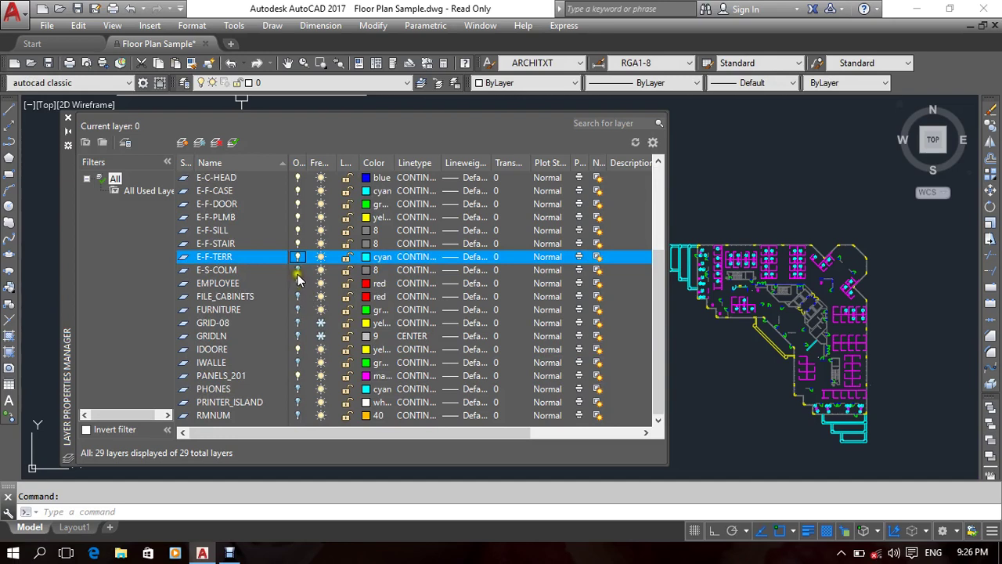
{"action": "left_click", "coordinate": [297, 269]}
{"action": "left_click", "coordinate": [297, 283]}
{"action": "left_click", "coordinate": [297, 296]}
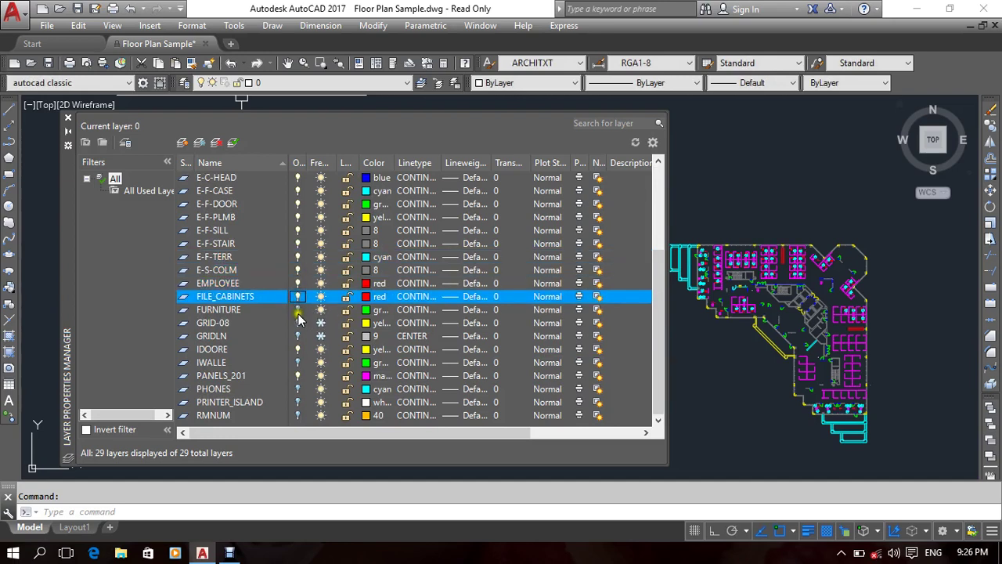
{"action": "left_click", "coordinate": [298, 309]}
{"action": "left_click", "coordinate": [297, 322]}
{"action": "left_click", "coordinate": [297, 336]}
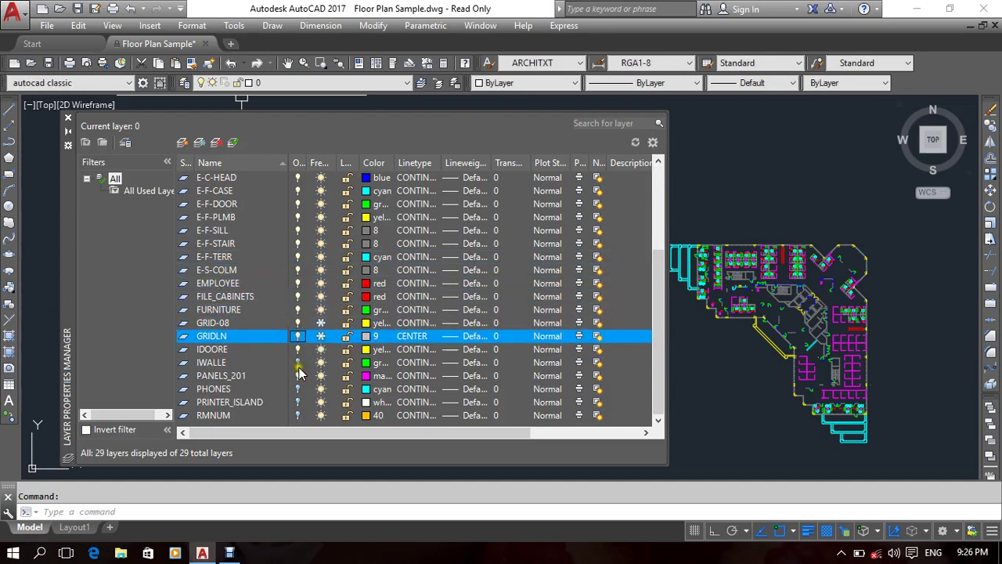
{"action": "left_click", "coordinate": [298, 363]}
{"action": "left_click", "coordinate": [297, 375]}
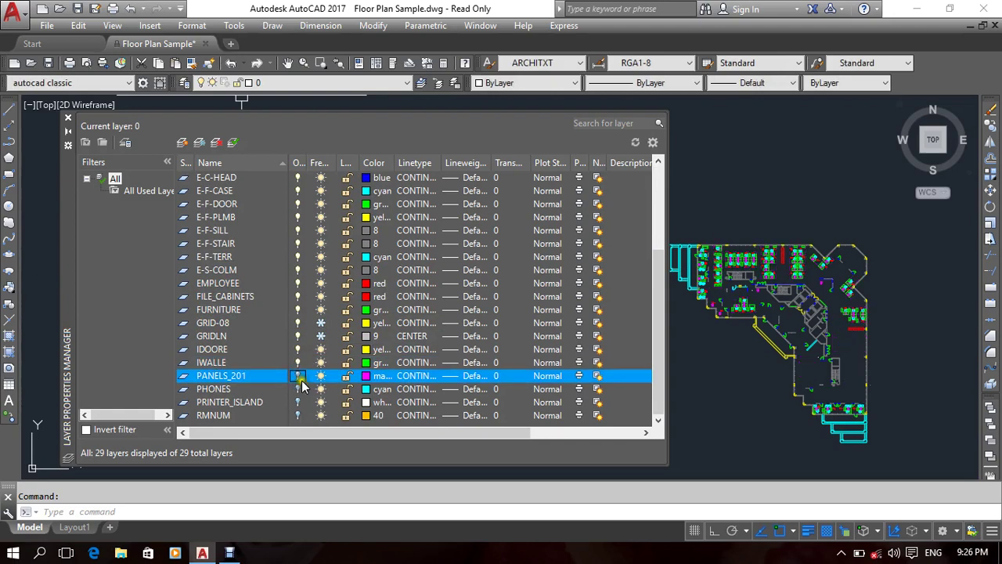
{"action": "left_click", "coordinate": [298, 377]}
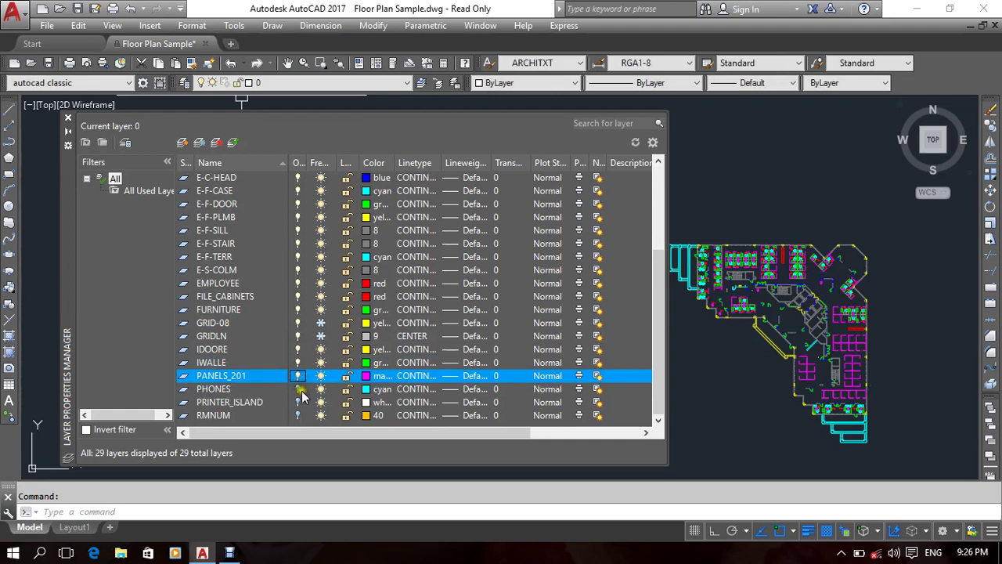
{"action": "left_click", "coordinate": [299, 389]}
{"action": "left_click", "coordinate": [298, 402]}
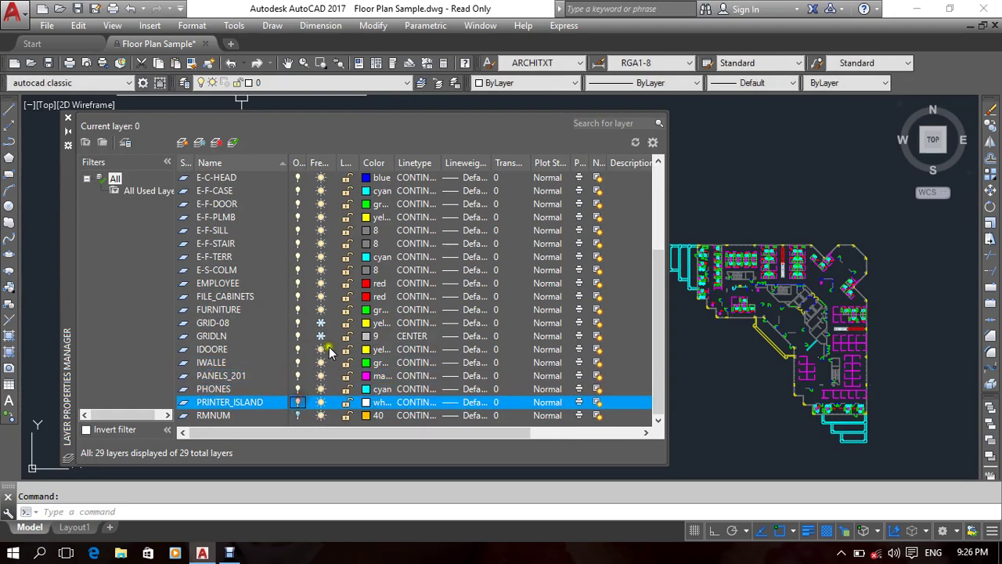
{"action": "left_click", "coordinate": [300, 417]}
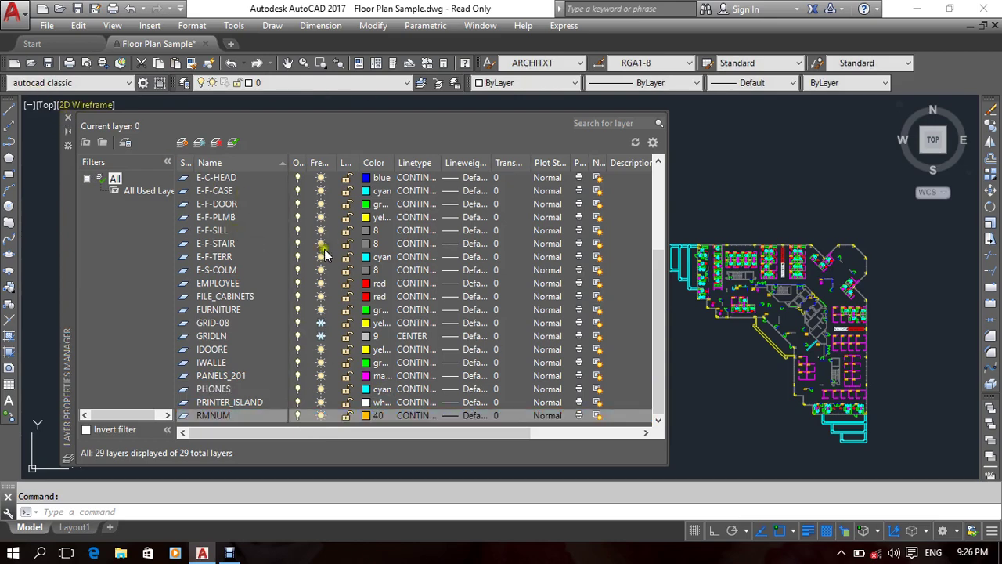
Turn the E-B-FURR layer back on so its magenta linework shows
{"action": "scroll", "coordinate": [325, 255], "scroll_direction": "up", "scroll_amount": 4}
{"action": "scroll", "coordinate": [313, 227], "scroll_direction": "down", "scroll_amount": 1}
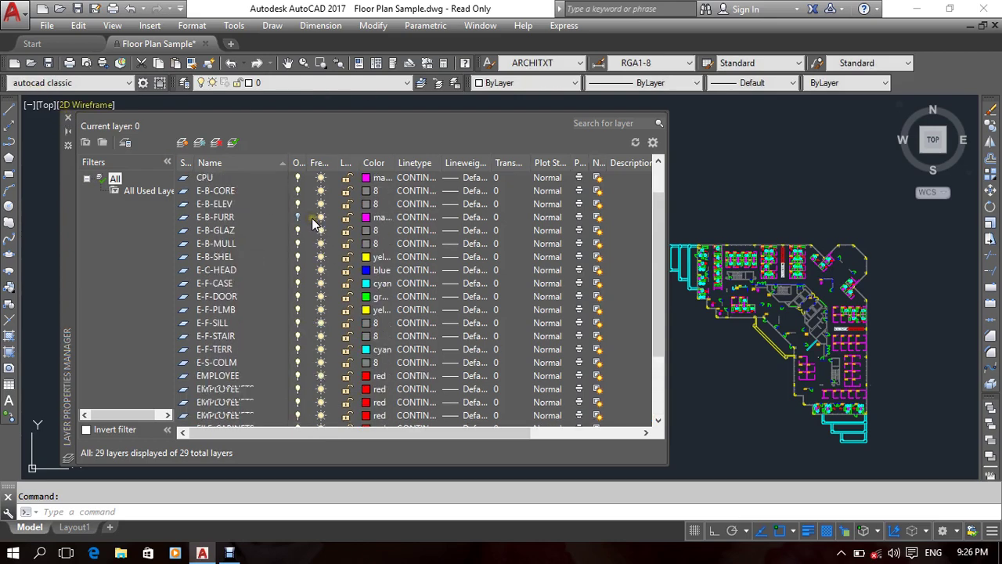
{"action": "scroll", "coordinate": [306, 242], "scroll_direction": "up", "scroll_amount": 1}
{"action": "left_click", "coordinate": [297, 257]}
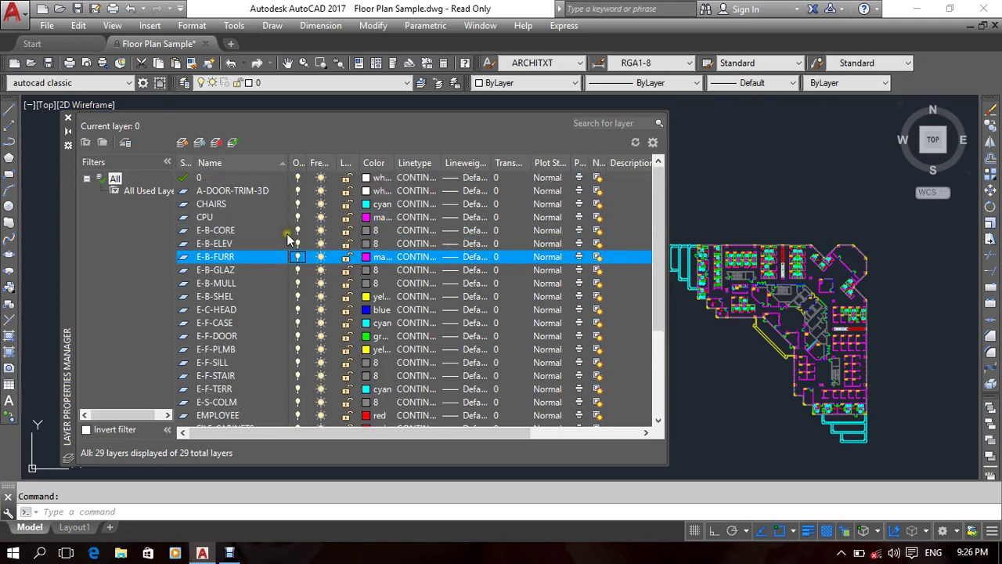
{"action": "scroll", "coordinate": [313, 300], "scroll_direction": "down", "scroll_amount": 1}
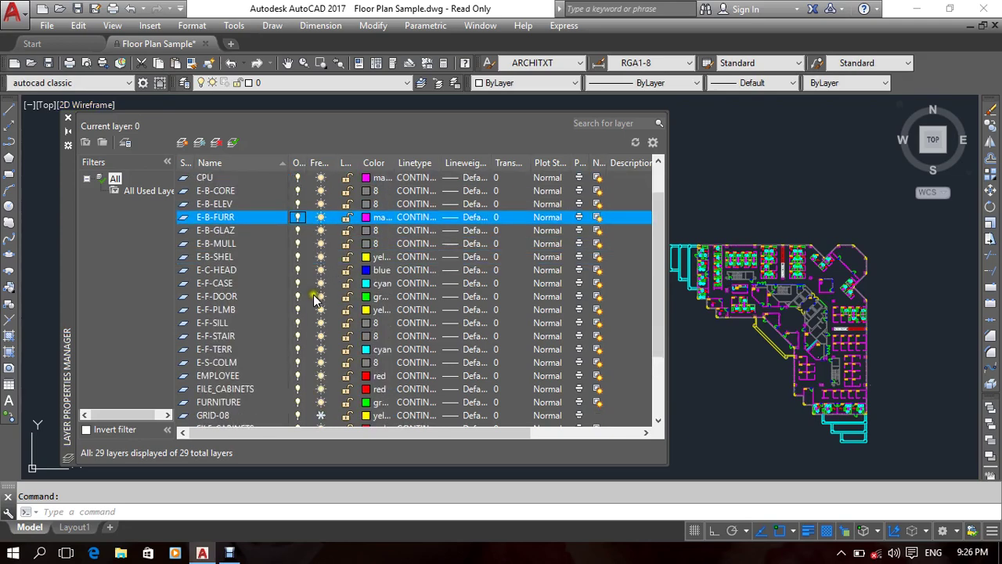
{"action": "scroll", "coordinate": [313, 300], "scroll_direction": "down", "scroll_amount": 2}
{"action": "scroll", "coordinate": [314, 300], "scroll_direction": "down", "scroll_amount": 1}
{"action": "scroll", "coordinate": [314, 300], "scroll_direction": "up", "scroll_amount": 3}
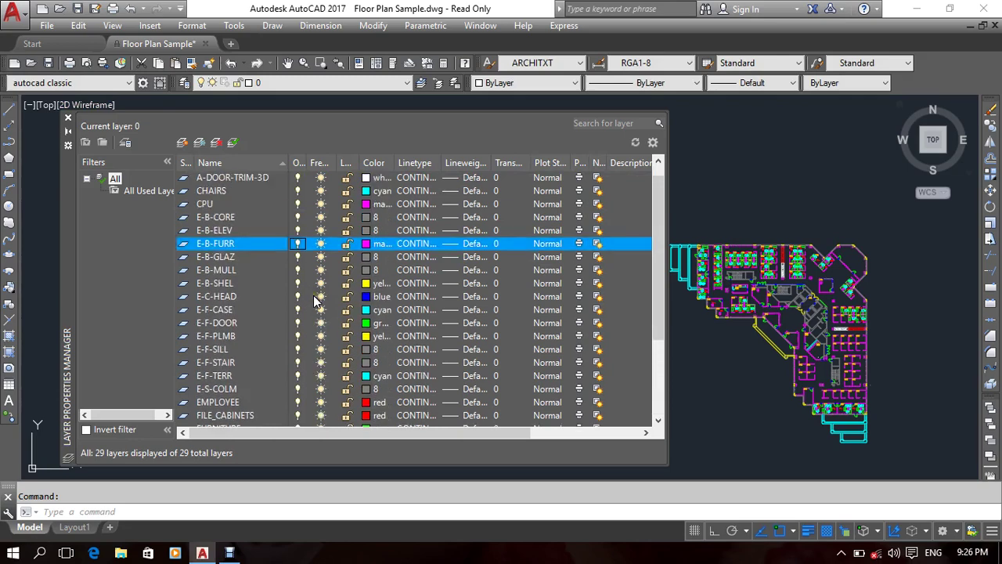
{"action": "scroll", "coordinate": [313, 299], "scroll_direction": "up", "scroll_amount": 1}
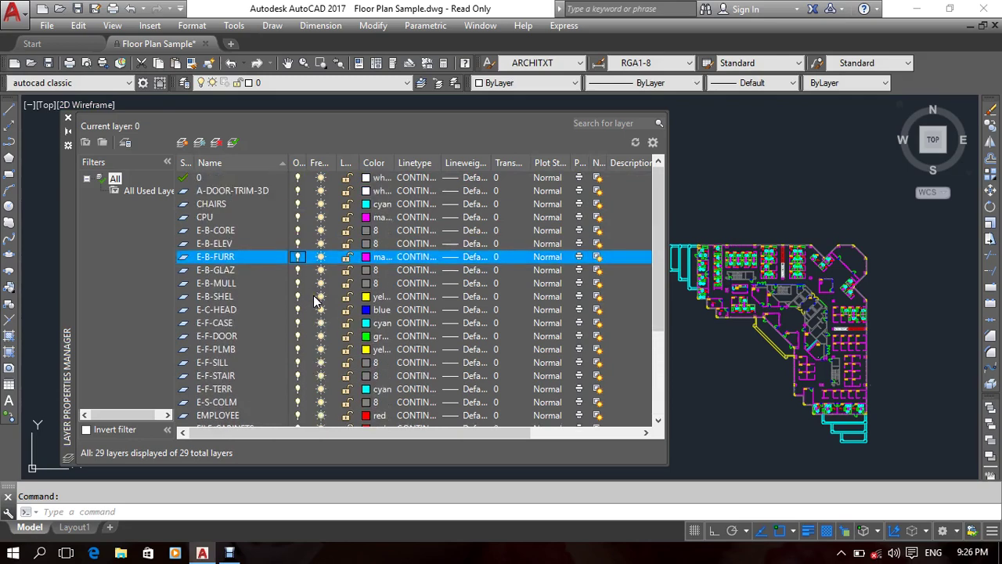
Close the Layer Properties palette and zoom out to see both floor plans
{"action": "left_click", "coordinate": [67, 119]}
{"action": "middle_click_drag", "start_coordinate": [514, 280], "coordinate": [550, 228]}
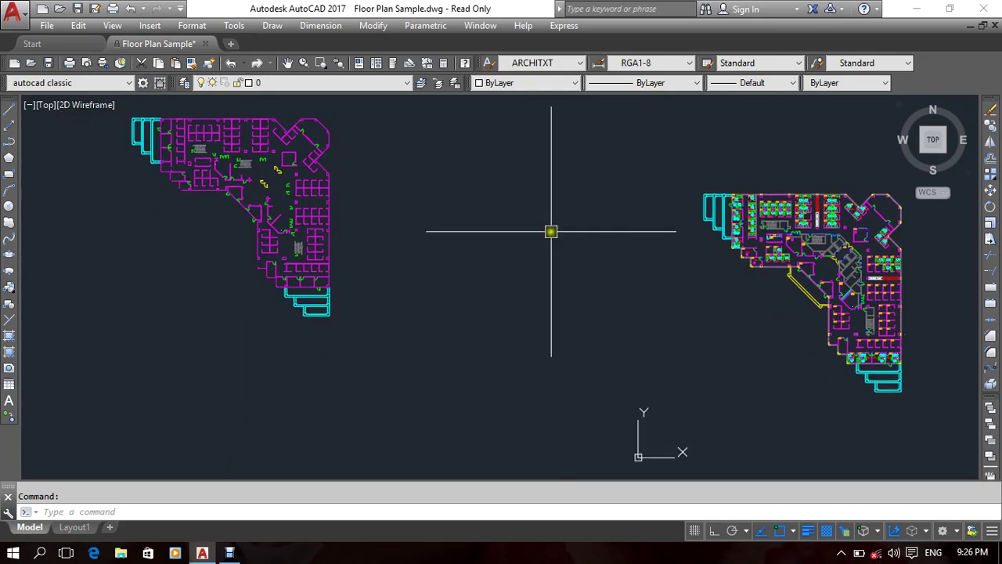
{"action": "scroll", "coordinate": [616, 257], "scroll_direction": "up", "scroll_amount": 2}
{"action": "scroll", "coordinate": [583, 266], "scroll_direction": "up", "scroll_amount": 3}
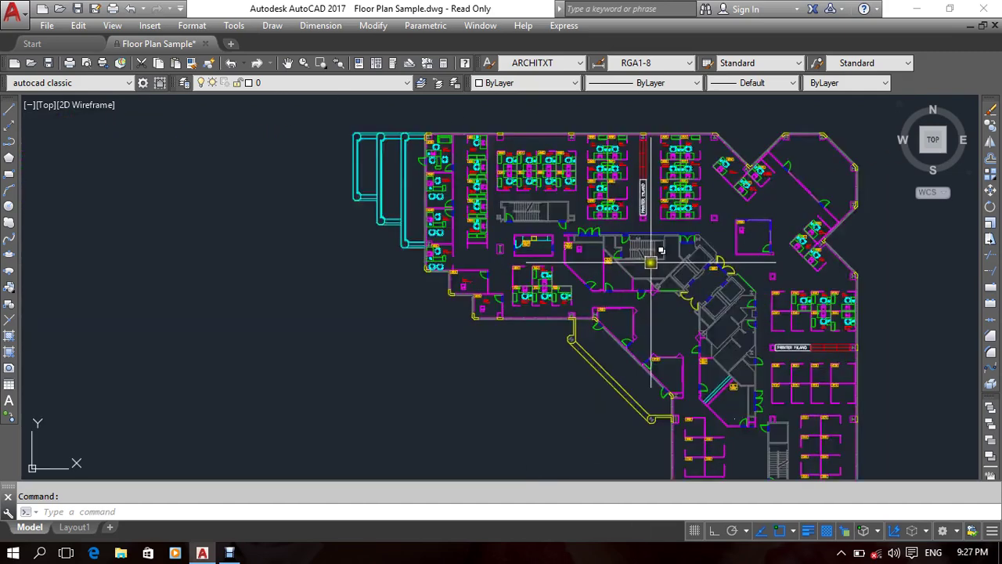
{"action": "scroll", "coordinate": [551, 273], "scroll_direction": "up", "scroll_amount": 2}
{"action": "scroll", "coordinate": [551, 272], "scroll_direction": "down", "scroll_amount": 5}
{"action": "scroll", "coordinate": [514, 279], "scroll_direction": "down", "scroll_amount": 1}
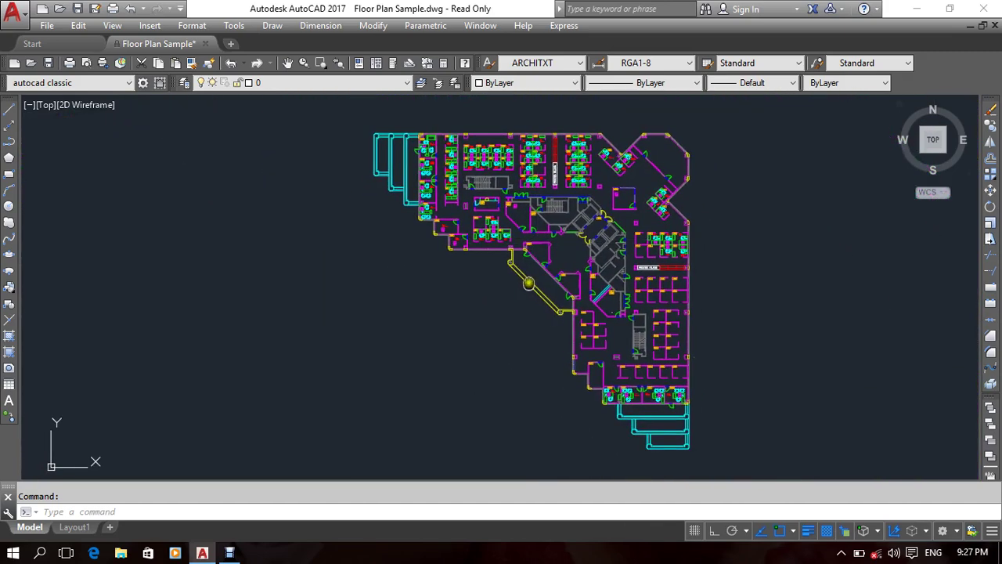
Pan and zoom across both plans to compare the detailed original with the simplified copy
{"action": "middle_click_drag", "start_coordinate": [450, 286], "coordinate": [474, 290]}
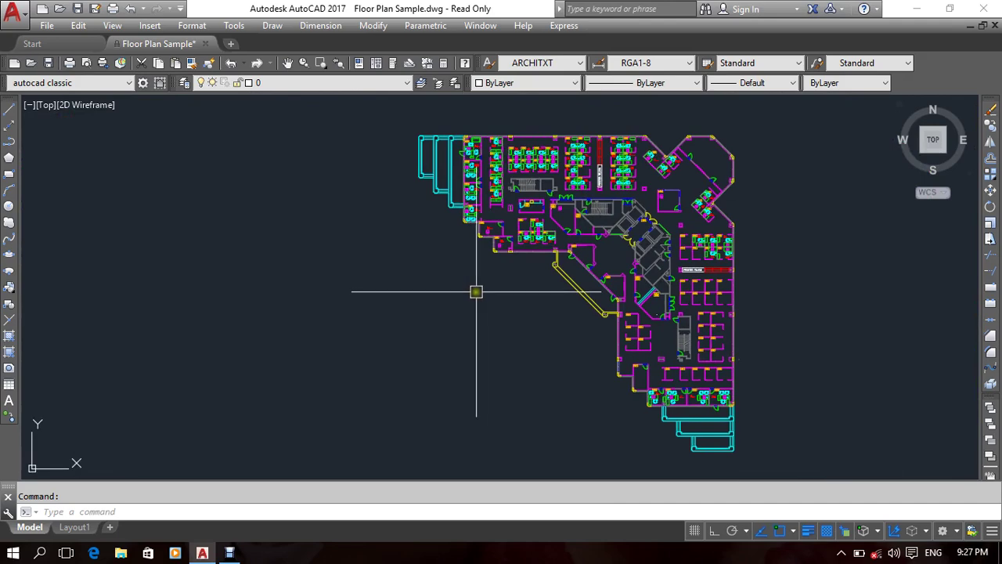
{"action": "scroll", "coordinate": [585, 277], "scroll_direction": "down", "scroll_amount": 2}
{"action": "scroll", "coordinate": [381, 227], "scroll_direction": "down", "scroll_amount": 5}
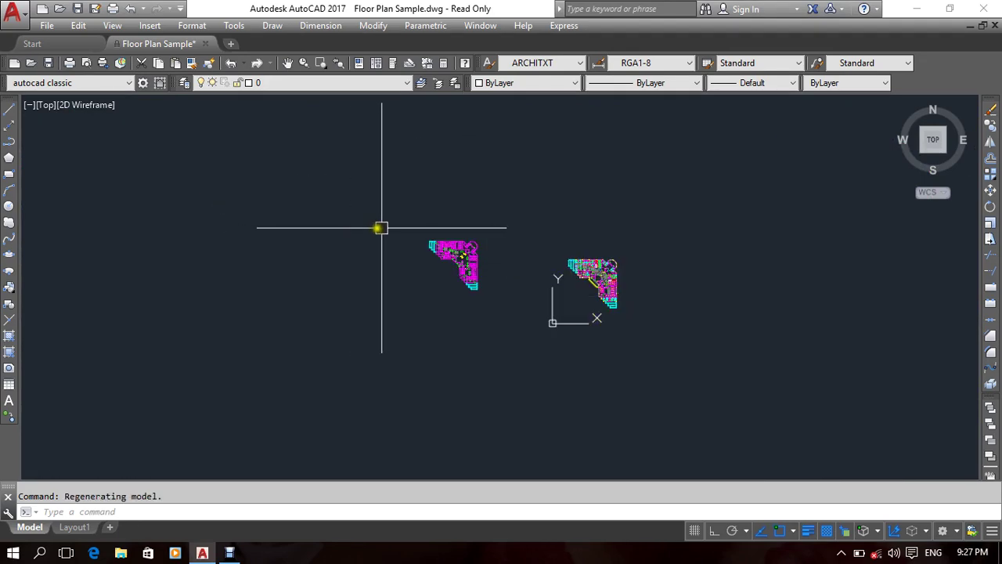
{"action": "scroll", "coordinate": [570, 253], "scroll_direction": "up", "scroll_amount": 8}
{"action": "scroll", "coordinate": [571, 253], "scroll_direction": "up", "scroll_amount": 2}
{"action": "middle_click_drag", "start_coordinate": [607, 229], "coordinate": [537, 219]}
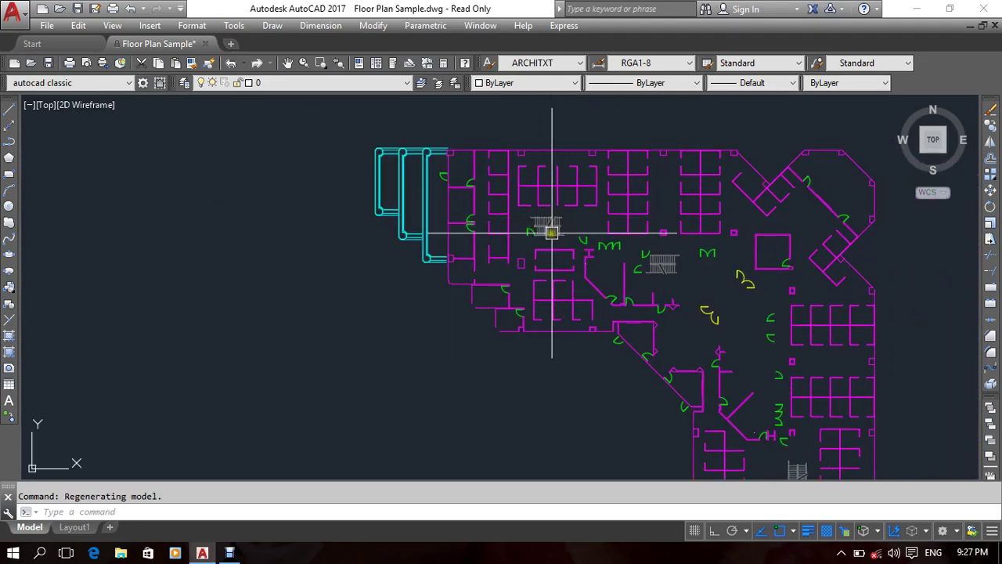
{"action": "scroll", "coordinate": [553, 231], "scroll_direction": "down", "scroll_amount": 1}
{"action": "scroll", "coordinate": [446, 208], "scroll_direction": "down", "scroll_amount": 5}
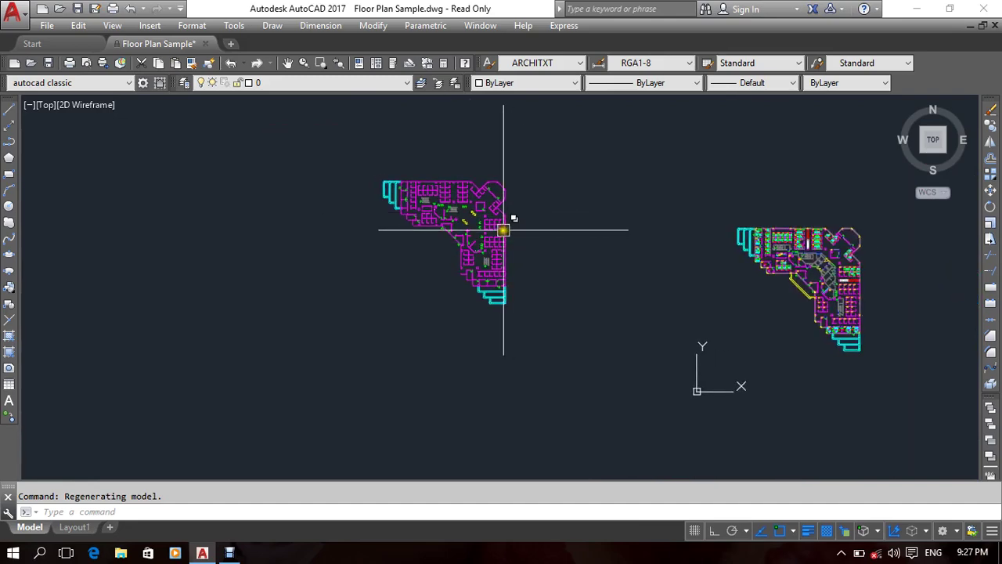
{"action": "scroll", "coordinate": [501, 223], "scroll_direction": "up", "scroll_amount": 4}
{"action": "middle_click_drag", "start_coordinate": [526, 263], "coordinate": [527, 257]}
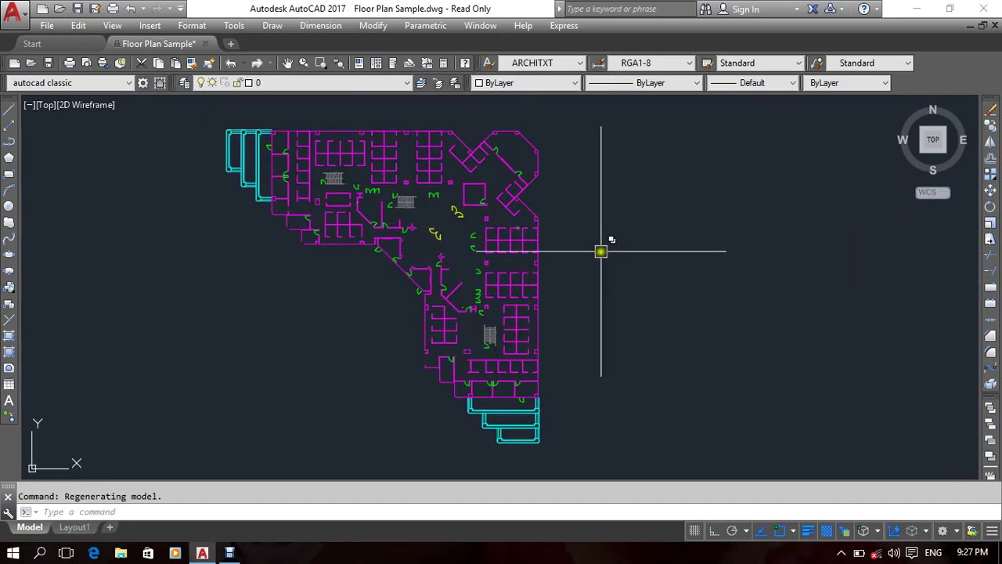
Crossing-select the left floor plan copy and erase it
{"action": "scroll", "coordinate": [581, 255], "scroll_direction": "down", "scroll_amount": 1}
{"action": "scroll", "coordinate": [587, 259], "scroll_direction": "down", "scroll_amount": 5}
{"action": "scroll", "coordinate": [649, 254], "scroll_direction": "up", "scroll_amount": 4}
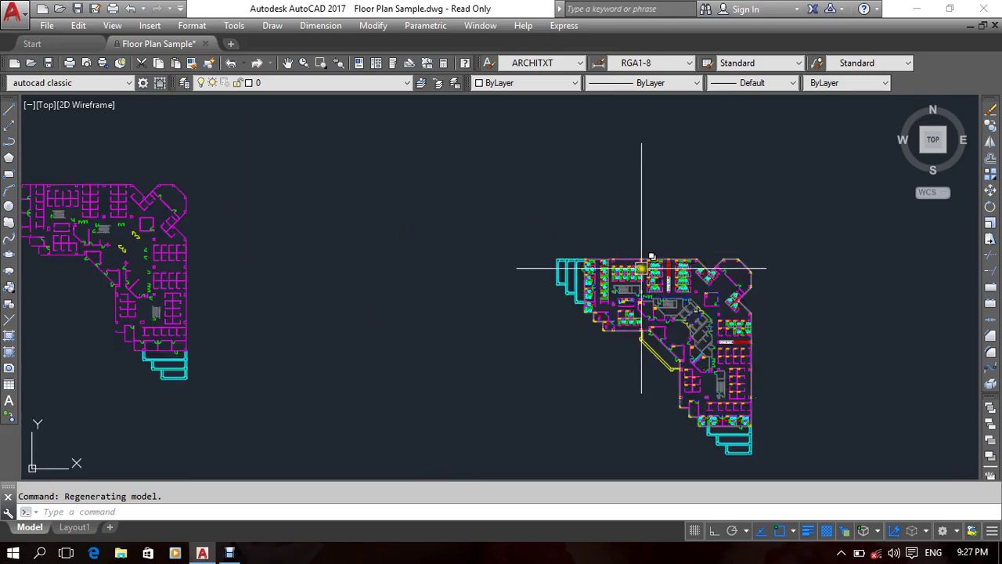
{"action": "scroll", "coordinate": [653, 266], "scroll_direction": "up", "scroll_amount": 3}
{"action": "scroll", "coordinate": [575, 251], "scroll_direction": "down", "scroll_amount": 5}
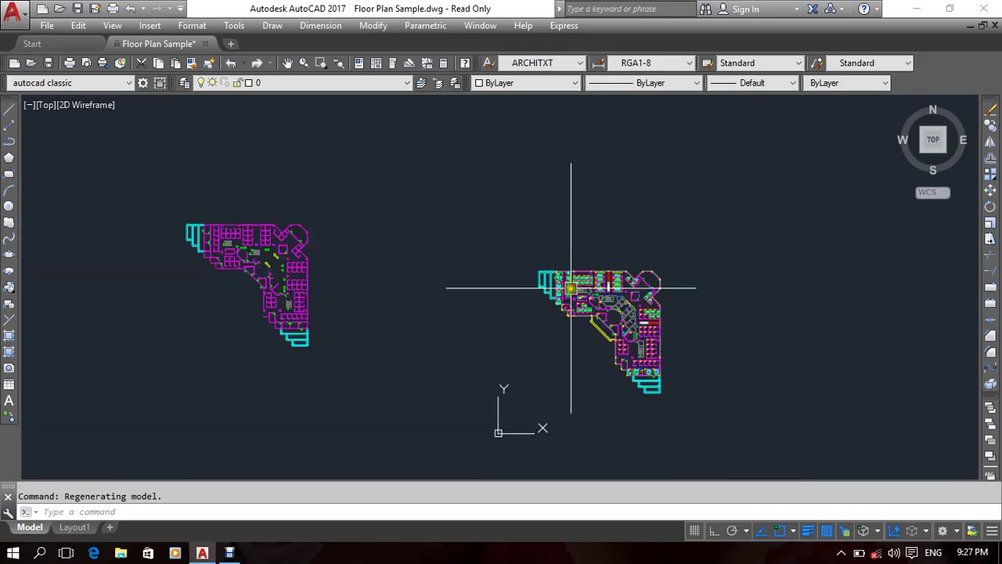
{"action": "scroll", "coordinate": [587, 285], "scroll_direction": "down", "scroll_amount": 3}
{"action": "left_click", "coordinate": [440, 198]}
{"action": "left_click", "coordinate": [319, 342]}
{"action": "right_click", "coordinate": [278, 205]}
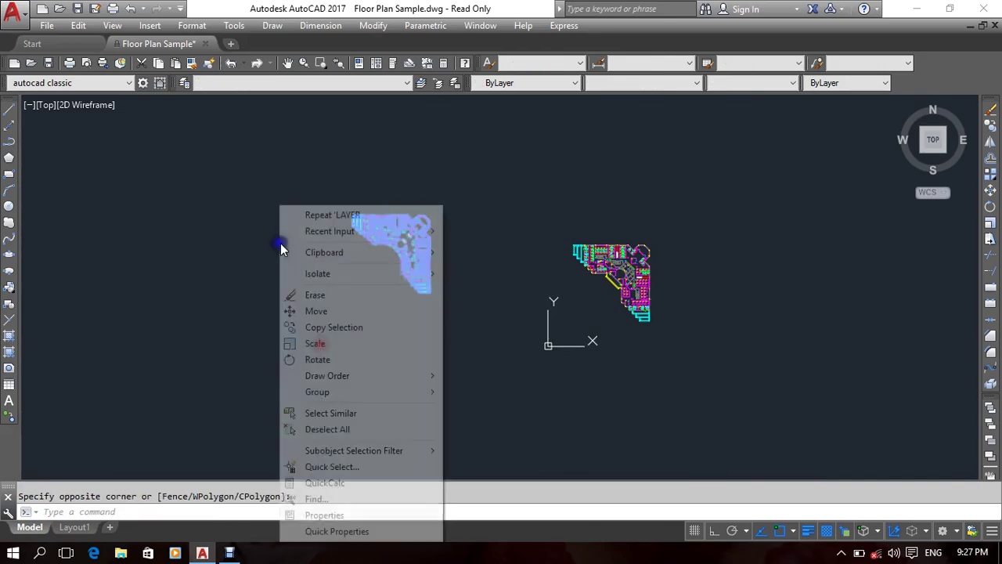
{"action": "left_click", "coordinate": [317, 294]}
Zoom in on the 6054–6060 cubicles of the remaining plan
{"action": "scroll", "coordinate": [641, 280], "scroll_direction": "up", "scroll_amount": 6}
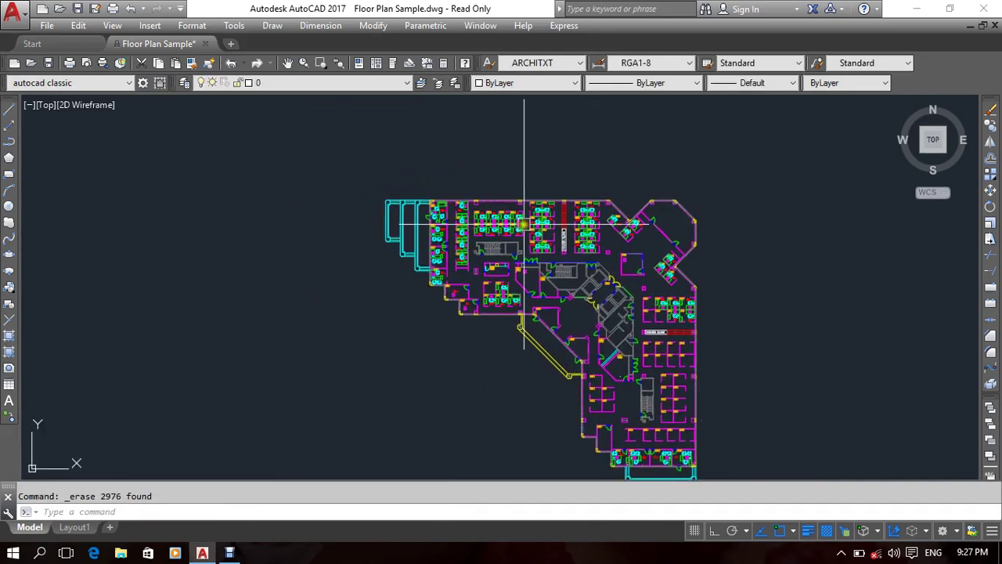
{"action": "scroll", "coordinate": [520, 196], "scroll_direction": "up", "scroll_amount": 2}
{"action": "scroll", "coordinate": [516, 234], "scroll_direction": "up", "scroll_amount": 2}
{"action": "scroll", "coordinate": [517, 250], "scroll_direction": "up", "scroll_amount": 2}
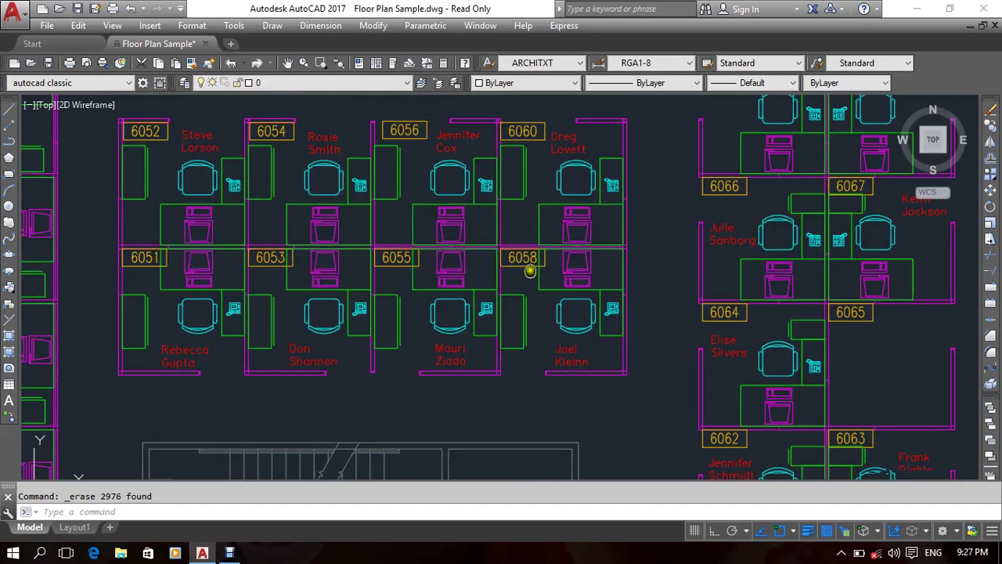
{"action": "scroll", "coordinate": [540, 206], "scroll_direction": "up", "scroll_amount": 3}
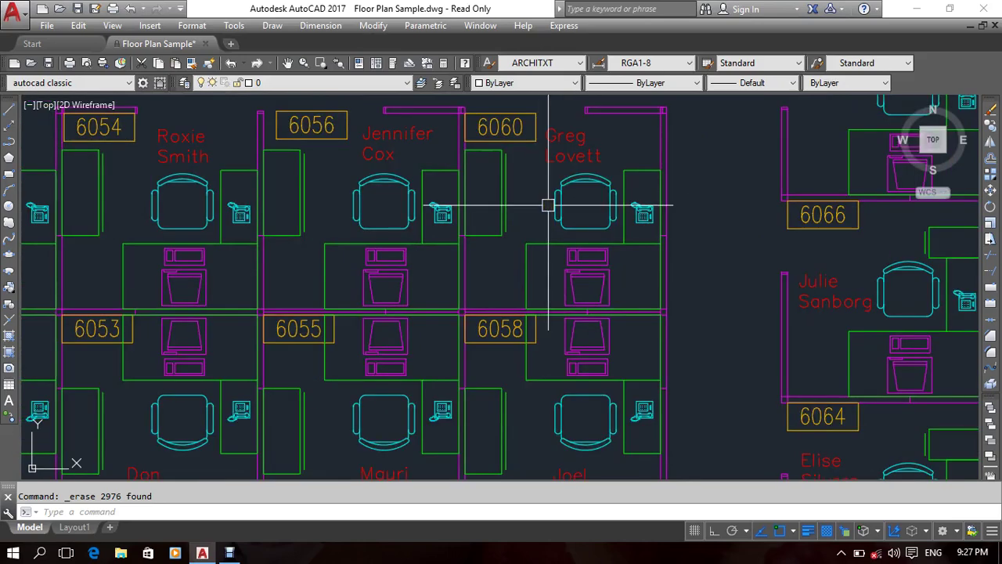
Turn off the CHAIRS layer and zoom around the plan to see the chairs hidden
{"action": "left_click", "coordinate": [182, 83]}
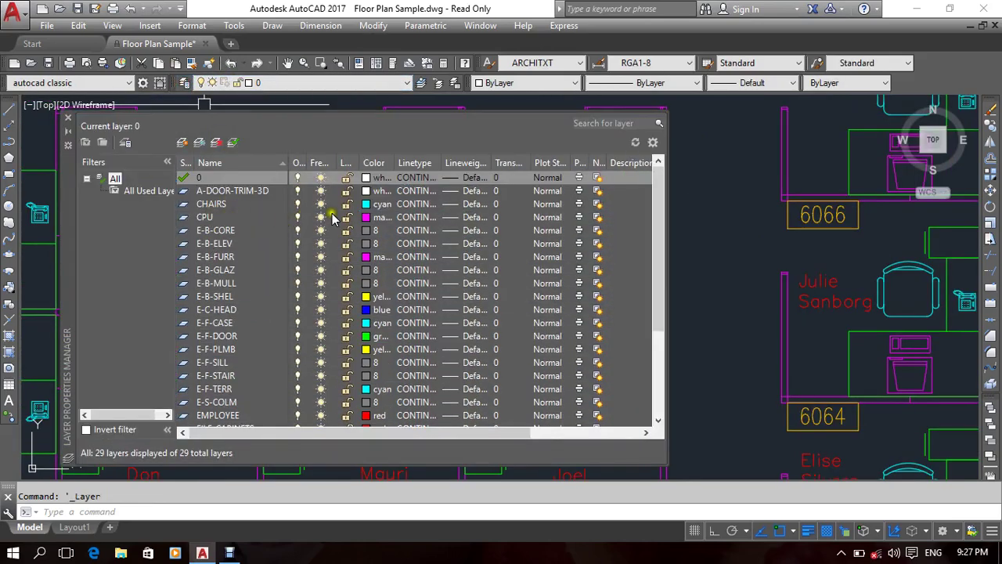
{"action": "left_click", "coordinate": [298, 206]}
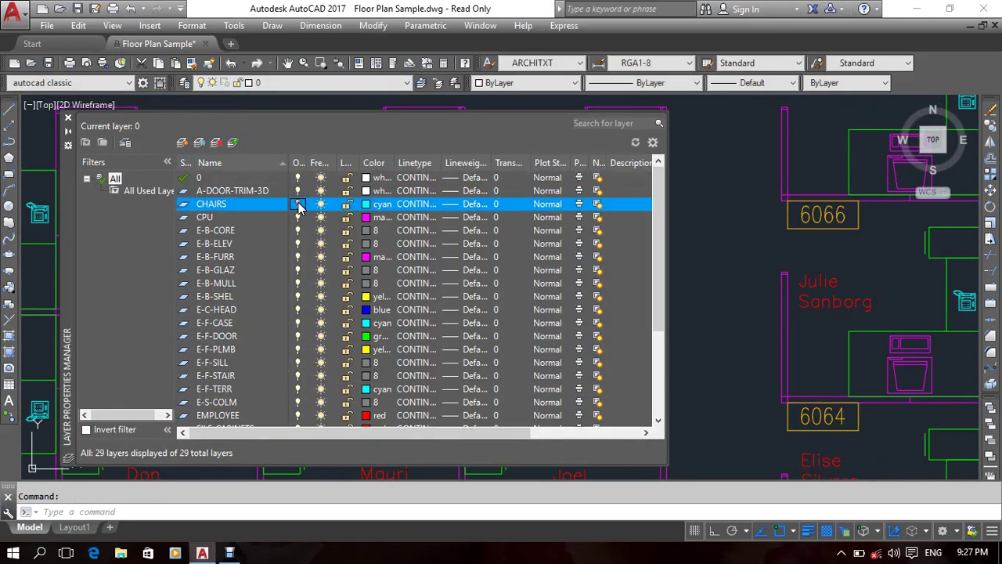
{"action": "middle_click_drag", "start_coordinate": [802, 248], "coordinate": [747, 272]}
{"action": "scroll", "coordinate": [819, 277], "scroll_direction": "up", "scroll_amount": 1}
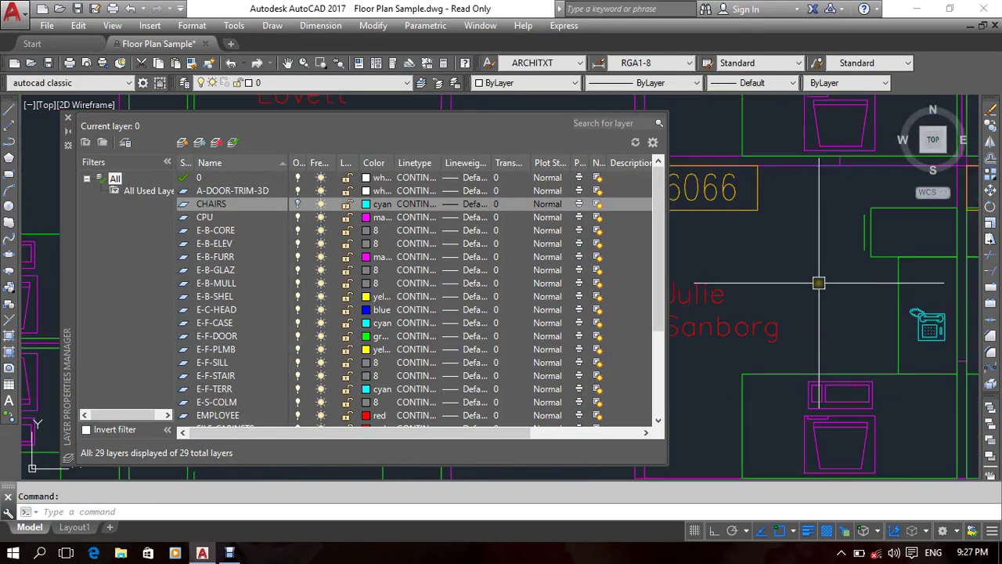
{"action": "scroll", "coordinate": [806, 235], "scroll_direction": "up", "scroll_amount": 1}
{"action": "scroll", "coordinate": [814, 234], "scroll_direction": "down", "scroll_amount": 1}
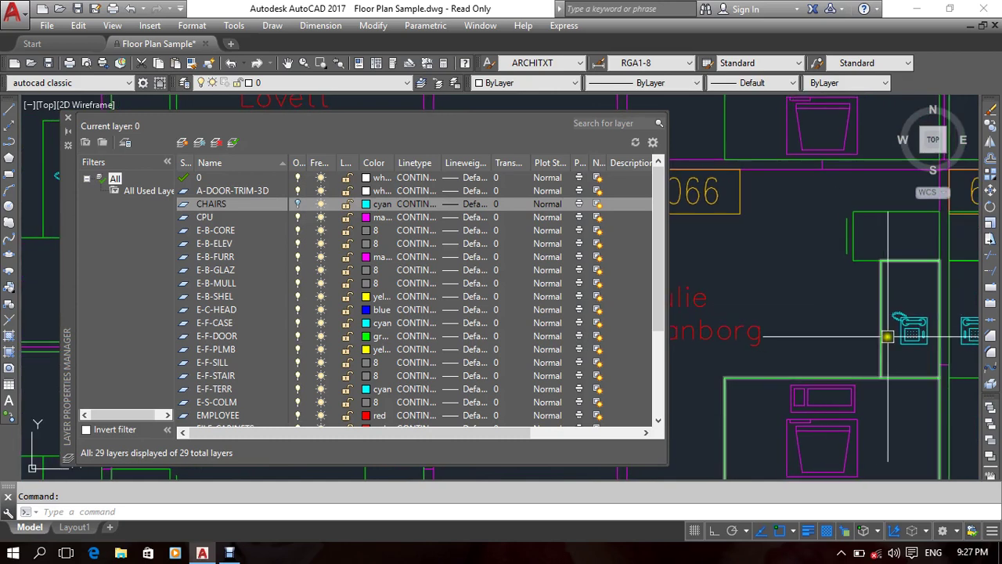
{"action": "scroll", "coordinate": [822, 242], "scroll_direction": "up", "scroll_amount": 1}
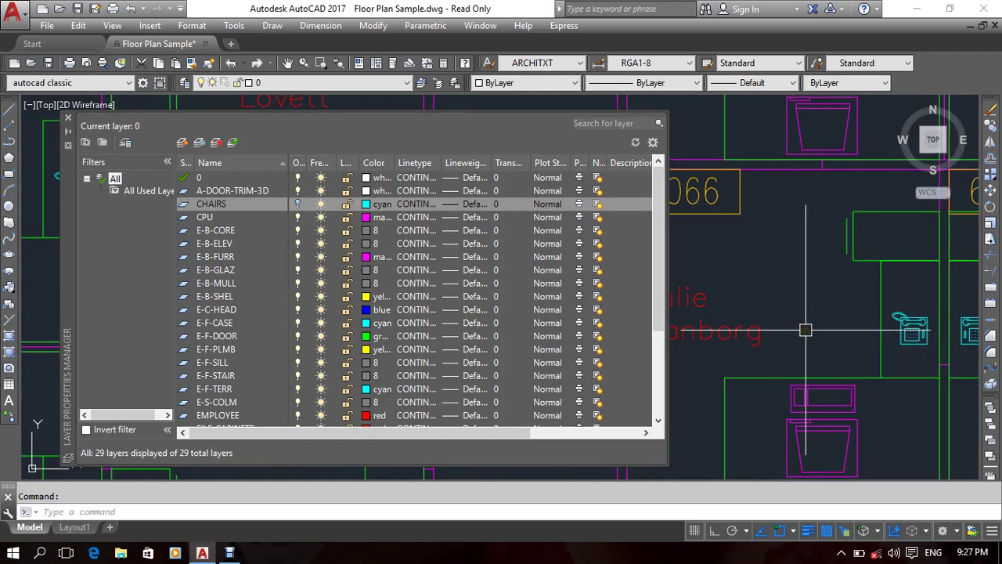
{"action": "scroll", "coordinate": [806, 313], "scroll_direction": "down", "scroll_amount": 1}
{"action": "scroll", "coordinate": [803, 282], "scroll_direction": "up", "scroll_amount": 1}
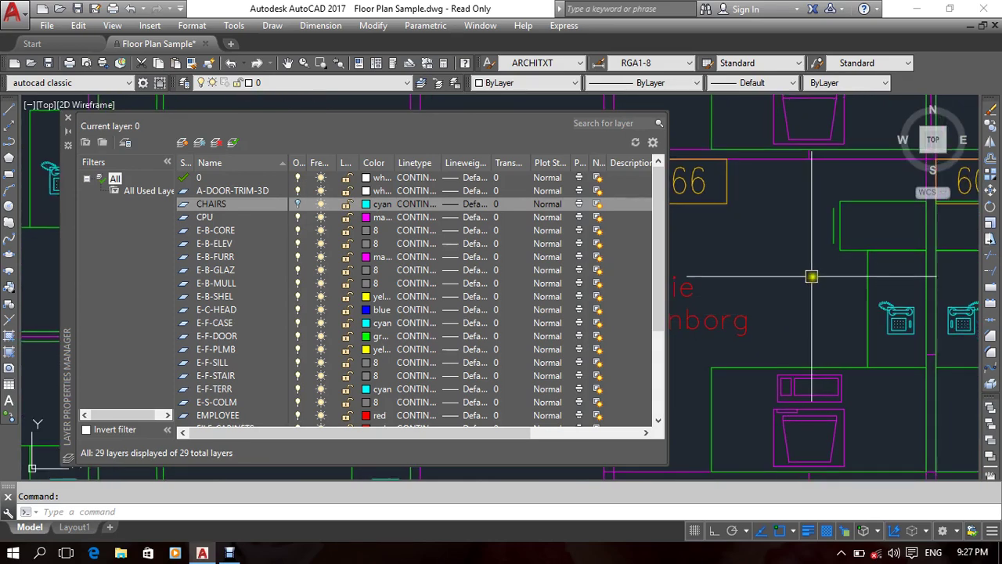
{"action": "scroll", "coordinate": [857, 235], "scroll_direction": "down", "scroll_amount": 1}
{"action": "scroll", "coordinate": [863, 225], "scroll_direction": "up", "scroll_amount": 1}
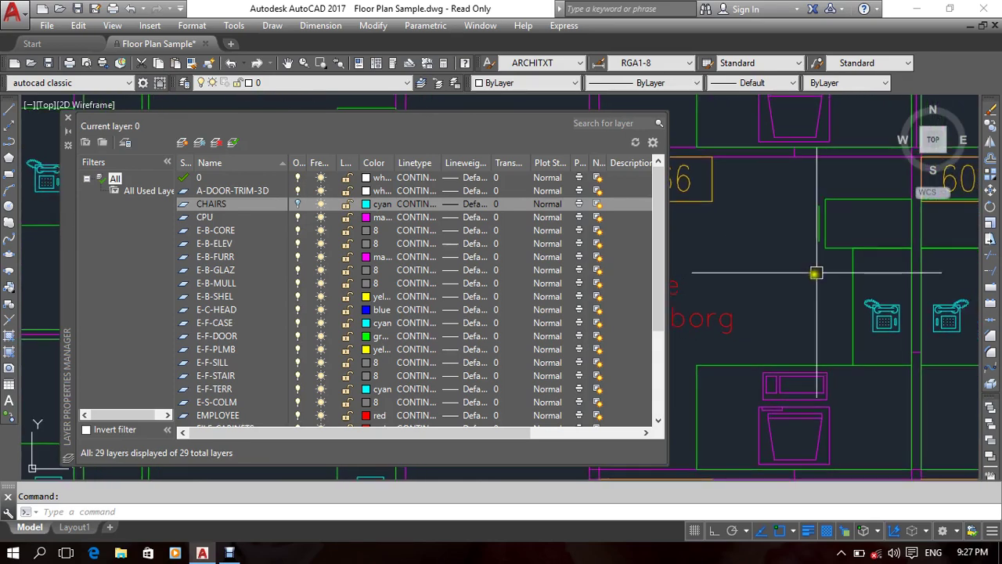
Cancel the stray selection window and turn the CHAIRS layer back on
{"action": "left_click", "coordinate": [866, 219]}
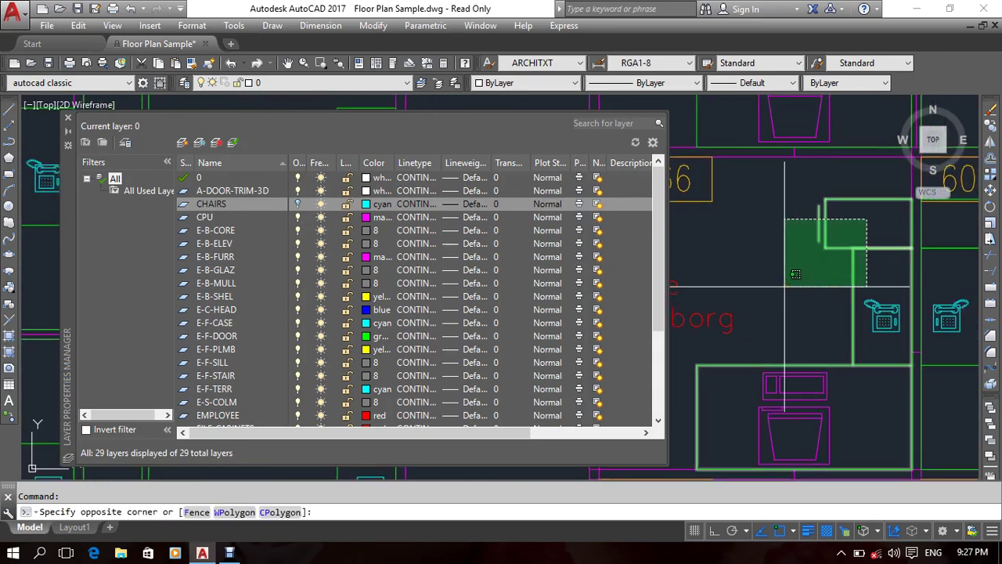
{"action": "key", "text": "Escape"}
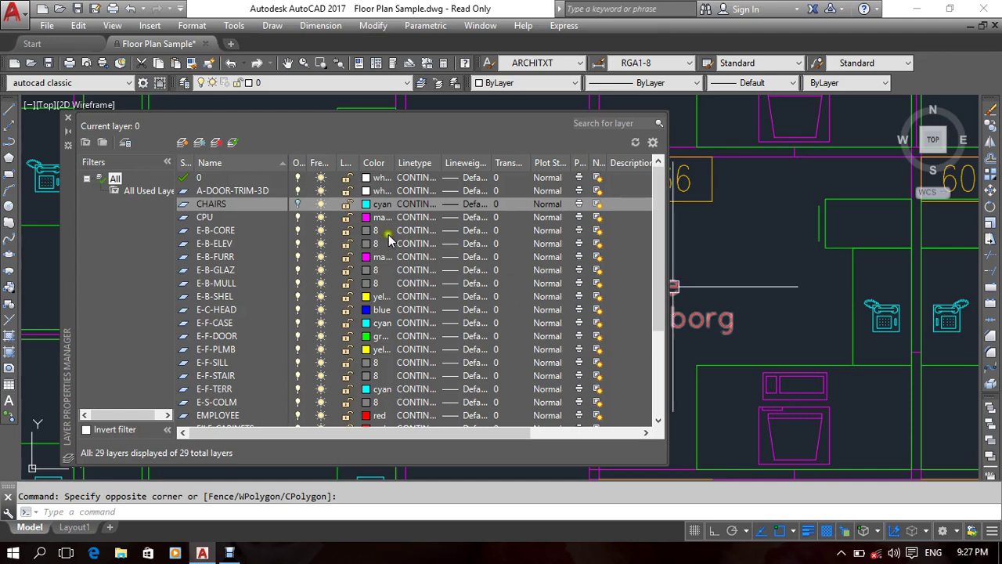
{"action": "left_click", "coordinate": [298, 204]}
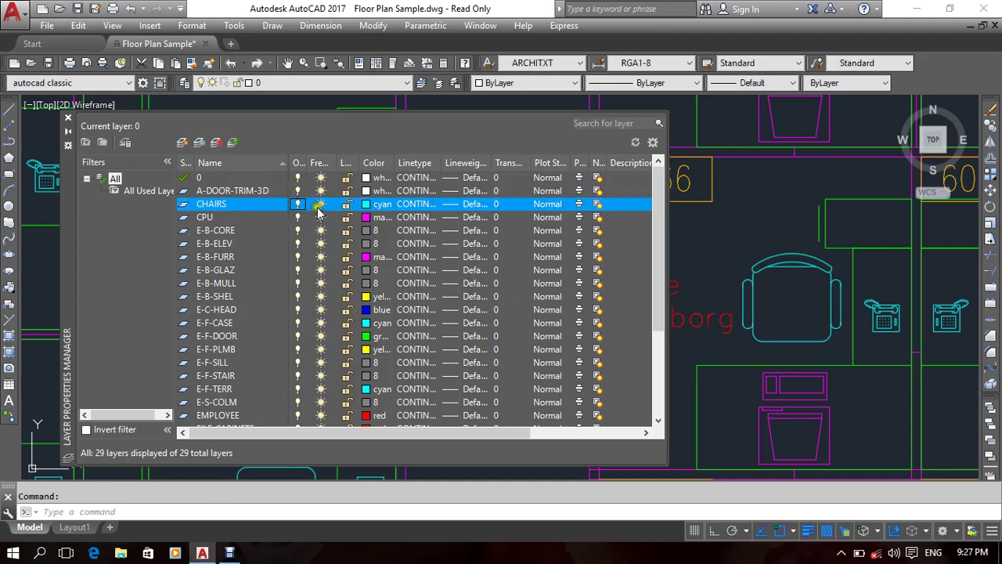
Freeze and then thaw the CHAIRS layer, checking the effect on the floor plan
{"action": "left_click", "coordinate": [320, 205]}
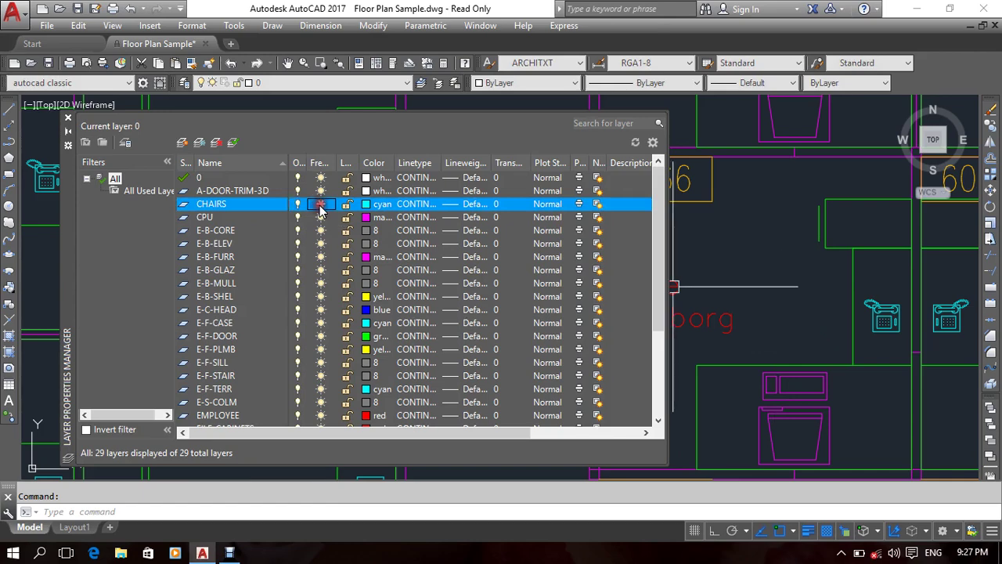
{"action": "left_click", "coordinate": [320, 205]}
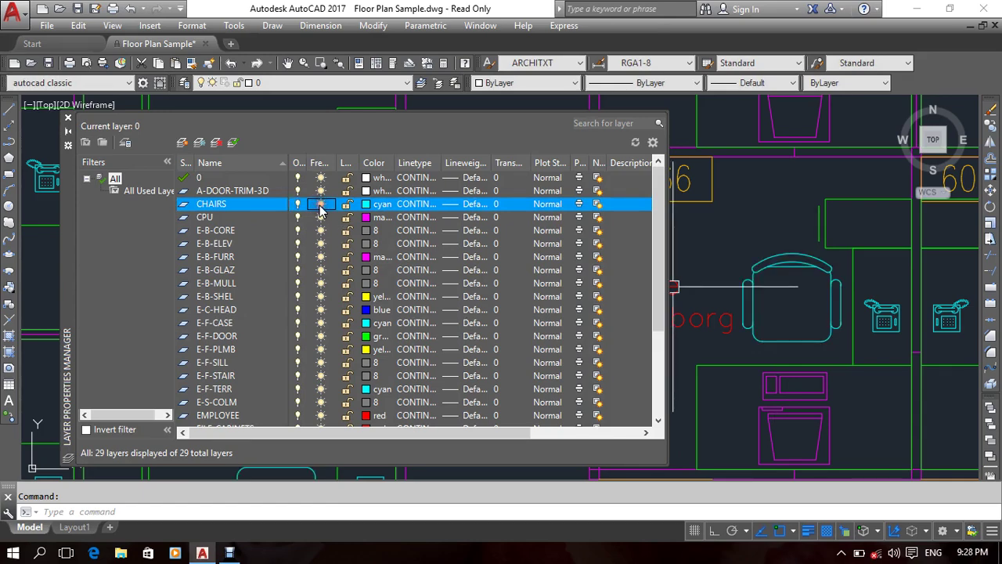
{"action": "middle_click_drag", "start_coordinate": [748, 204], "coordinate": [759, 229]}
{"action": "scroll", "coordinate": [758, 228], "scroll_direction": "down", "scroll_amount": 3}
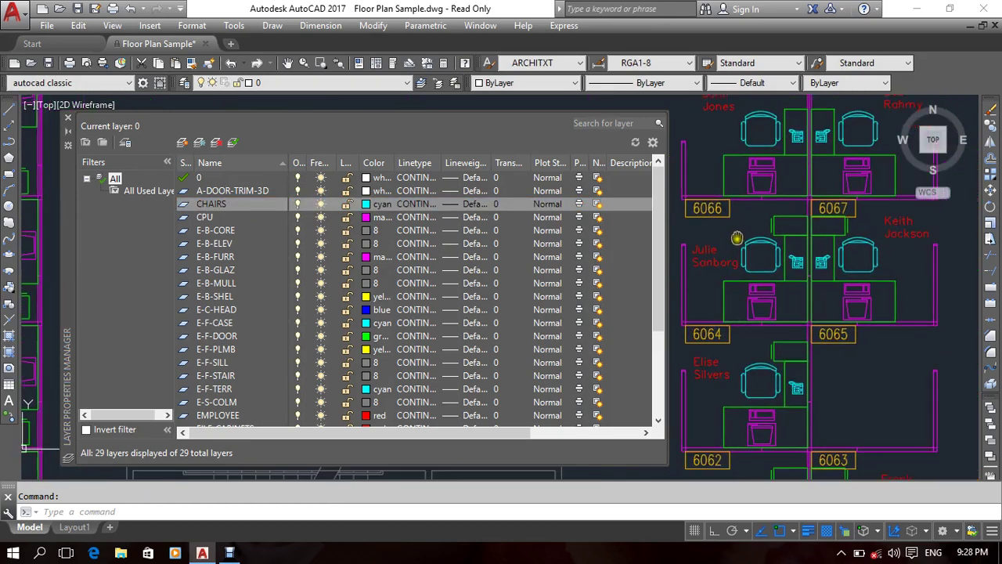
{"action": "scroll", "coordinate": [758, 229], "scroll_direction": "down", "scroll_amount": 3}
{"action": "scroll", "coordinate": [785, 299], "scroll_direction": "down", "scroll_amount": 5}
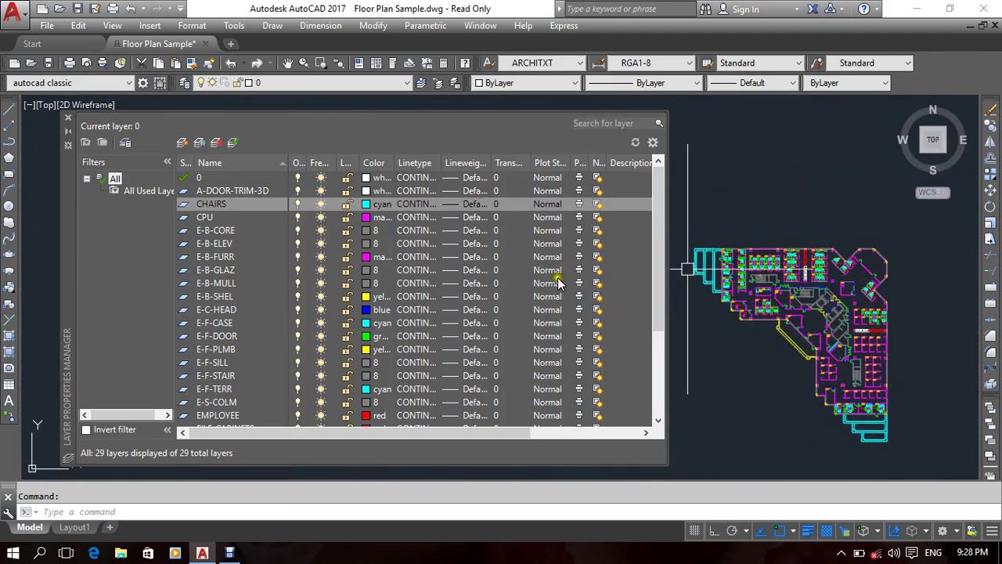
Lock the CHAIRS layer so the chairs appear faded, and close the layer manager
{"action": "scroll", "coordinate": [799, 402], "scroll_direction": "up", "scroll_amount": 2}
{"action": "scroll", "coordinate": [799, 402], "scroll_direction": "up", "scroll_amount": 3}
{"action": "scroll", "coordinate": [799, 403], "scroll_direction": "up", "scroll_amount": 3}
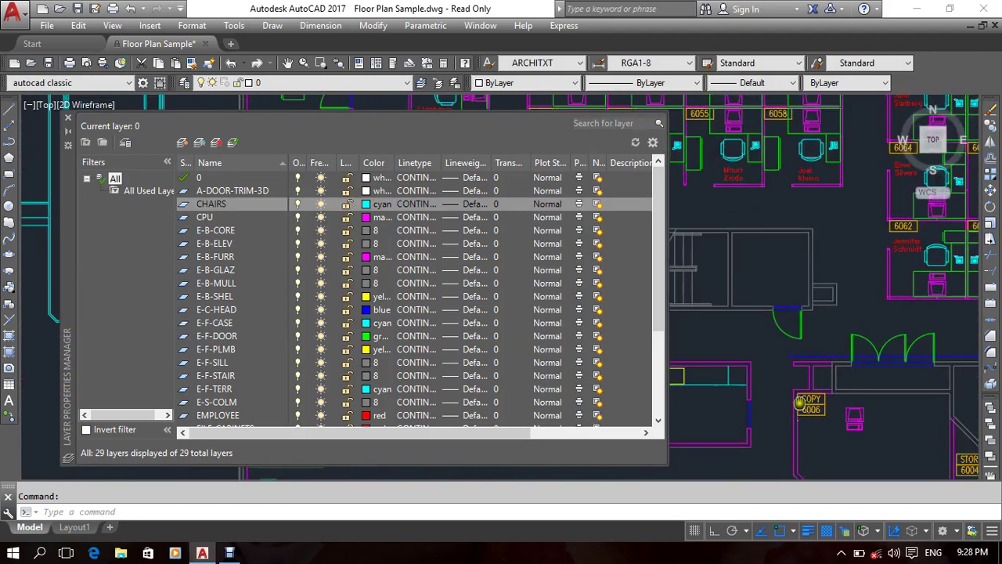
{"action": "scroll", "coordinate": [799, 403], "scroll_direction": "down", "scroll_amount": 3}
{"action": "scroll", "coordinate": [717, 314], "scroll_direction": "up", "scroll_amount": 3}
{"action": "scroll", "coordinate": [717, 314], "scroll_direction": "up", "scroll_amount": 2}
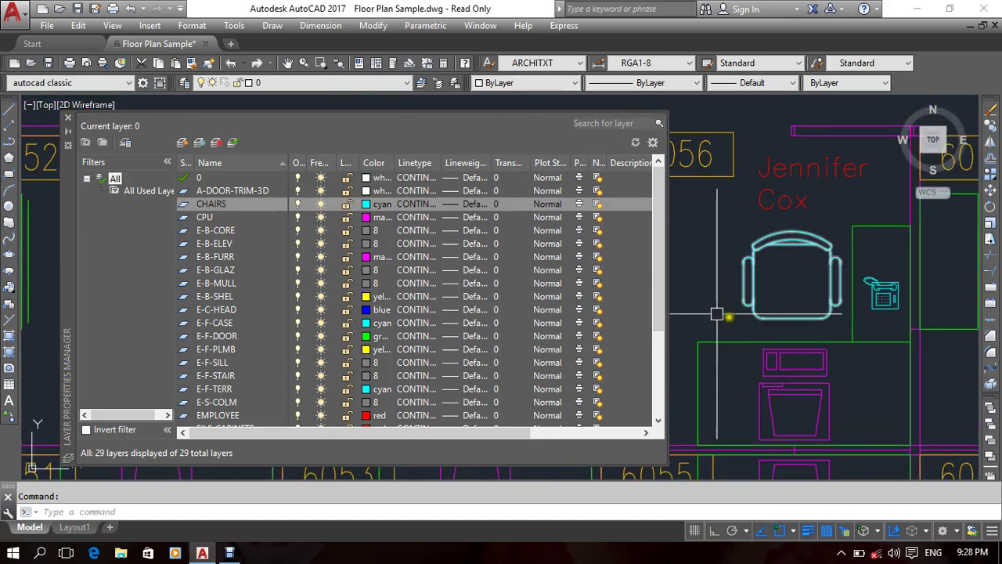
{"action": "left_click", "coordinate": [346, 205]}
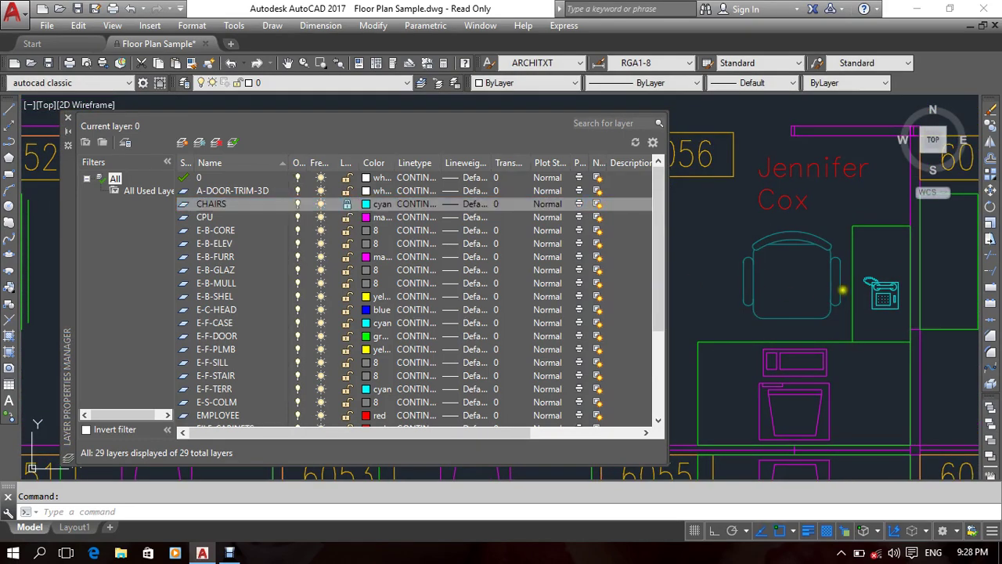
{"action": "left_click", "coordinate": [67, 119]}
{"action": "type", "text": "l"}
{"action": "key", "text": "Return"}
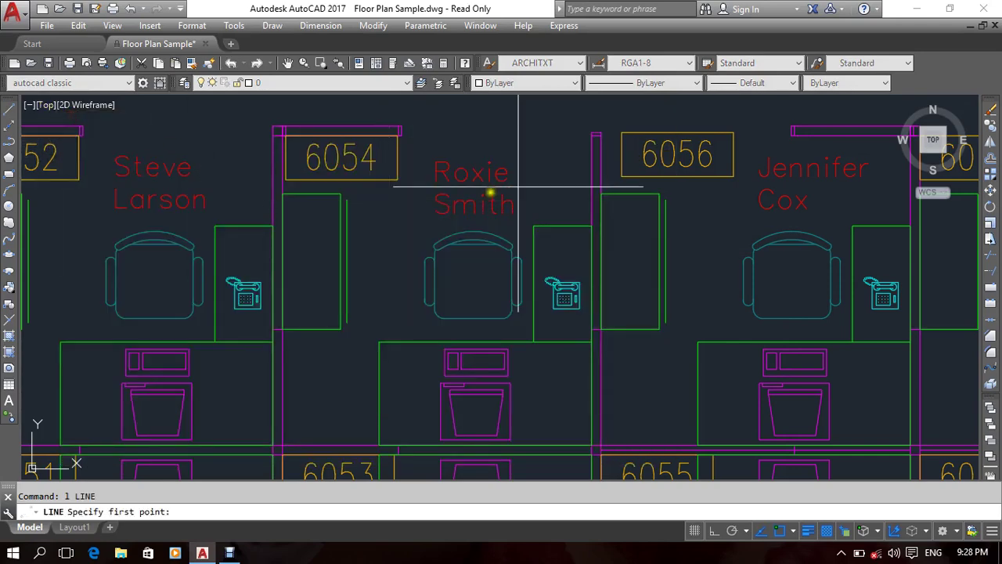
{"action": "key", "text": "Escape"}
{"action": "left_click", "coordinate": [771, 238]}
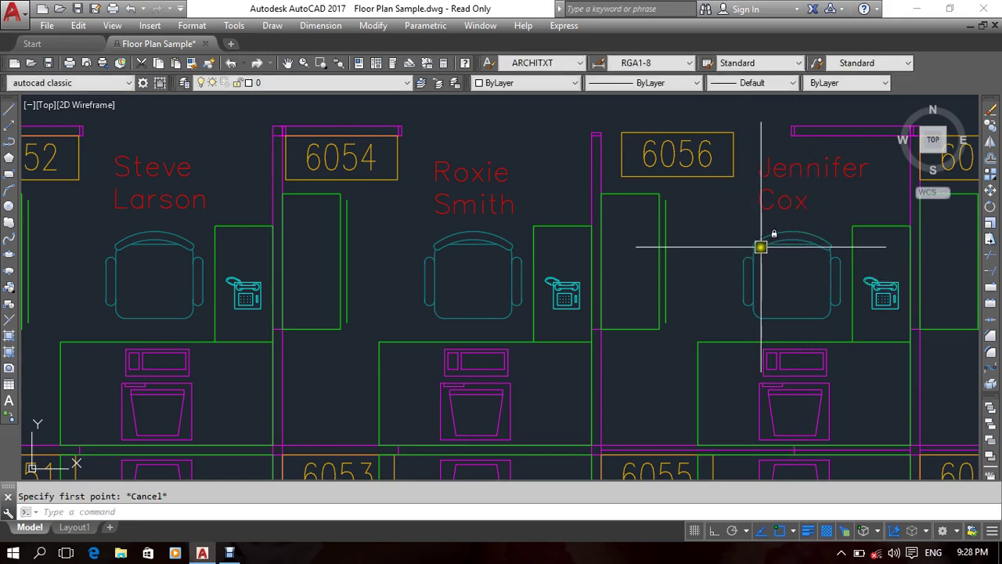
{"action": "key", "text": "Escape"}
{"action": "left_click", "coordinate": [753, 273]}
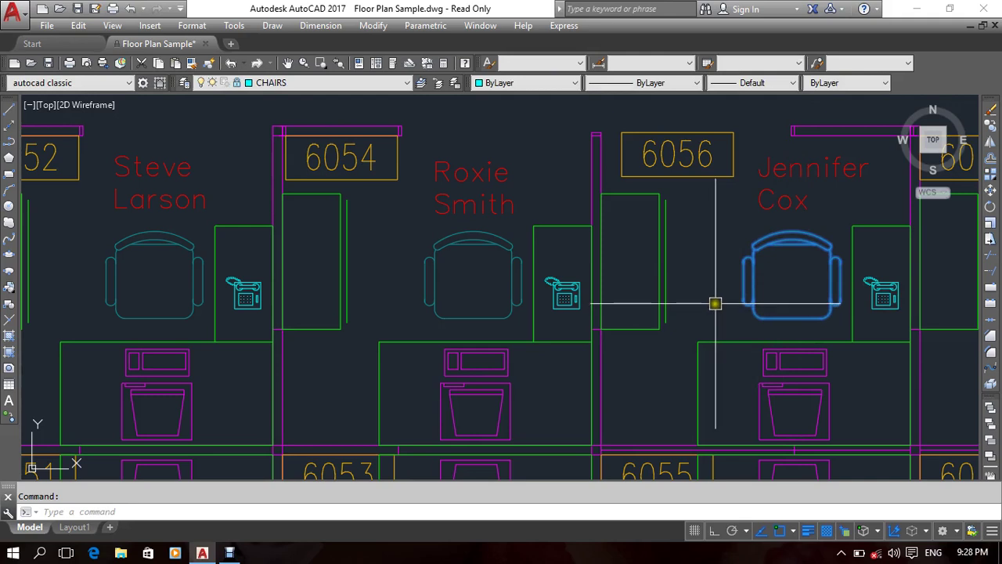
{"action": "key", "text": "Delete"}
{"action": "key", "text": "Escape"}
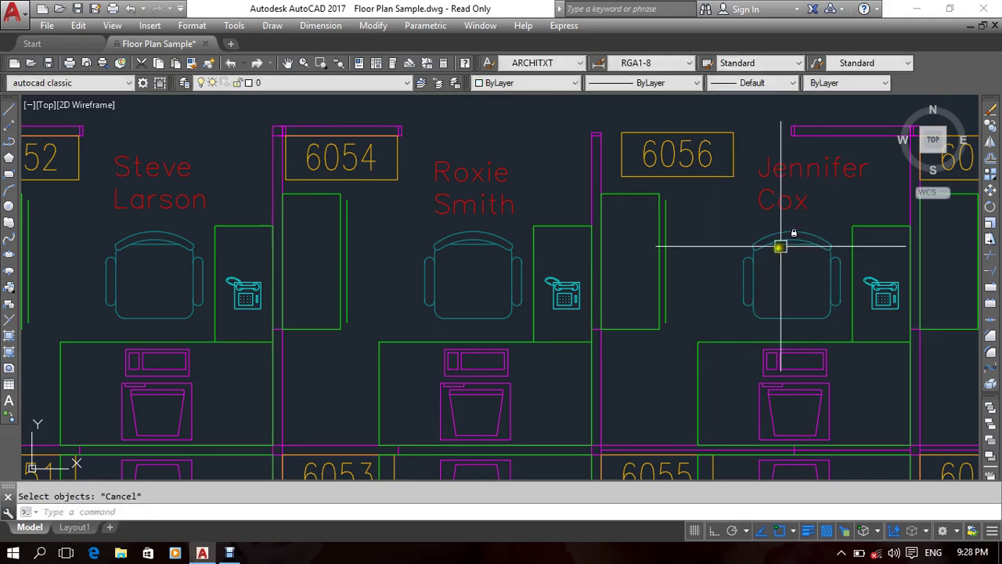
{"action": "key", "text": "Escape"}
{"action": "left_click", "coordinate": [867, 205]}
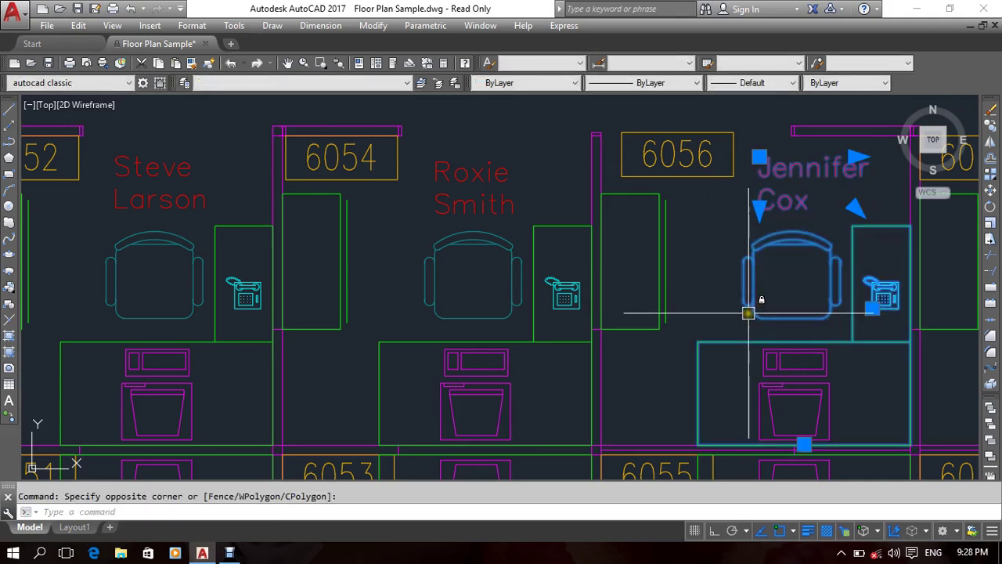
{"action": "left_click", "coordinate": [748, 312]}
{"action": "key", "text": "Delete"}
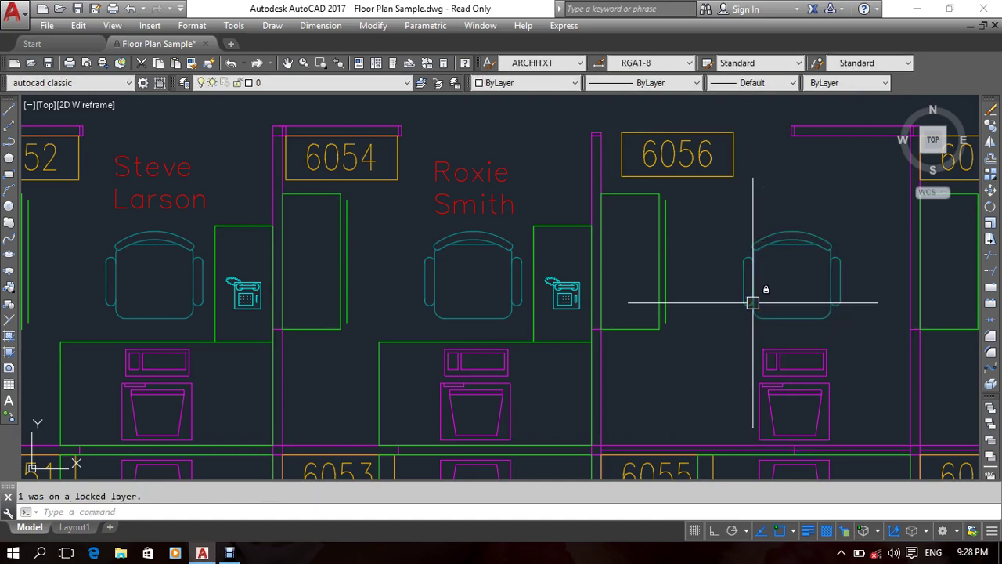
{"action": "key", "text": "ctrl+z"}
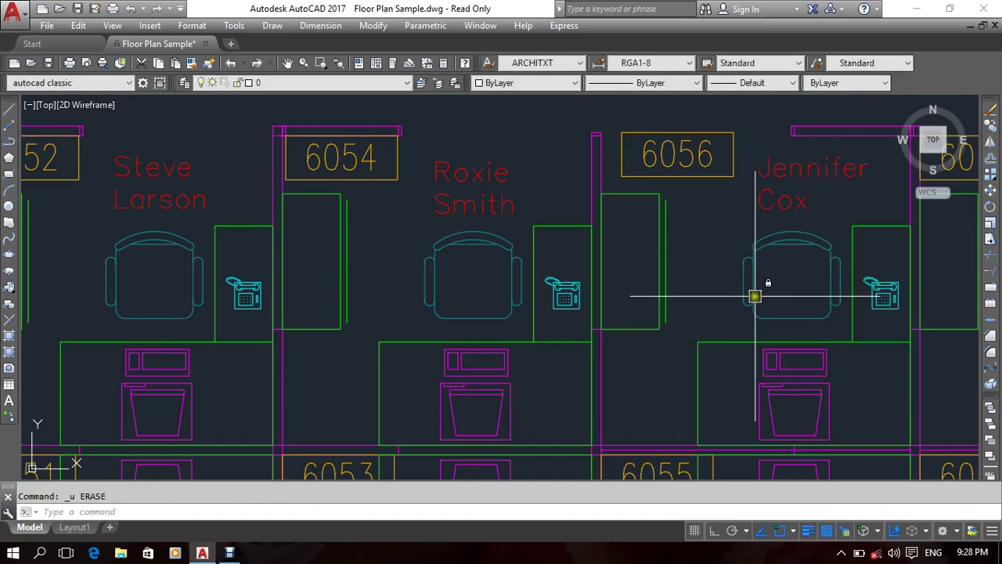
{"action": "left_click", "coordinate": [460, 247]}
{"action": "key", "text": "Escape"}
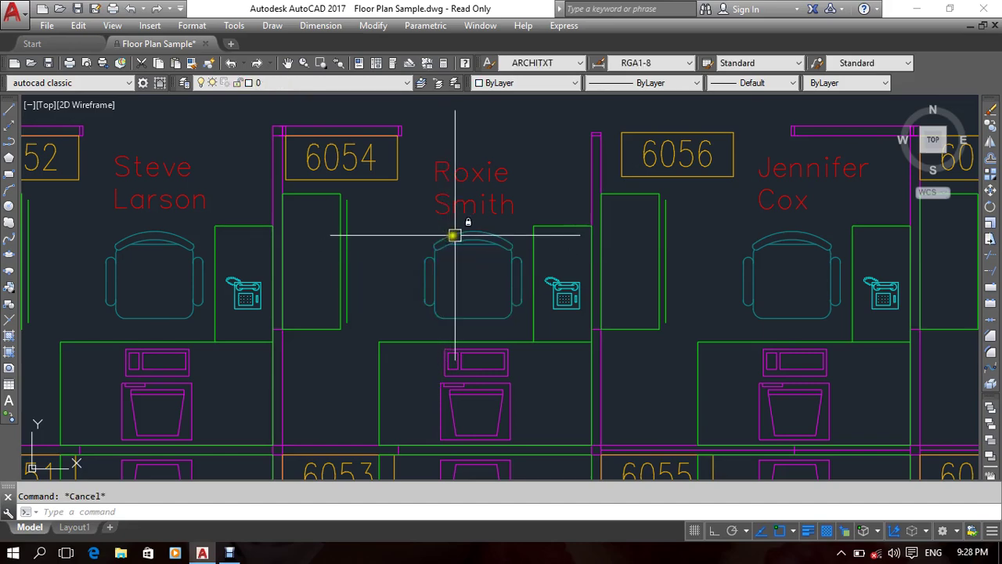
{"action": "scroll", "coordinate": [488, 284], "scroll_direction": "down", "scroll_amount": 2}
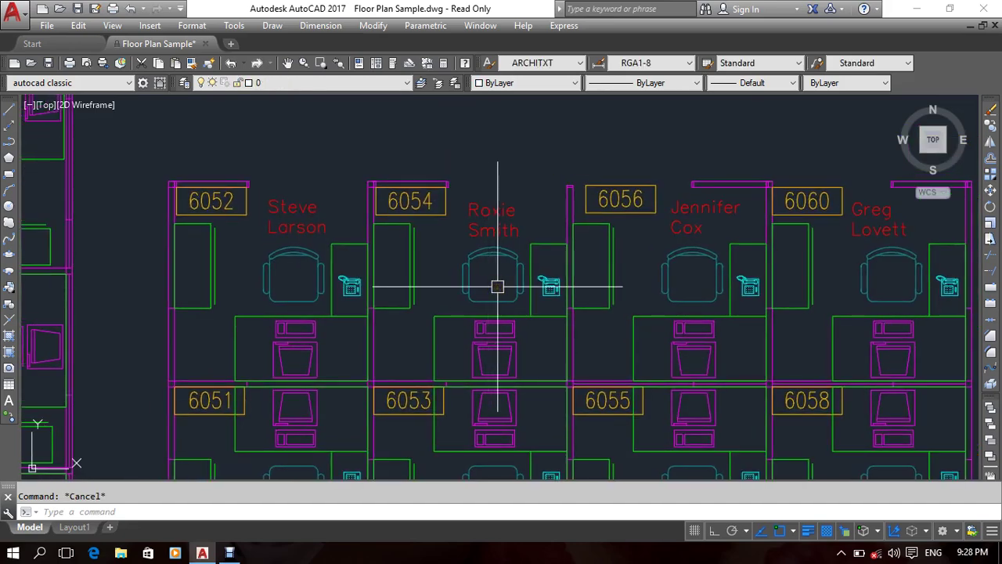
In the Layer Properties Manager, switch off the CHAIRS layer's On bulb and close the palette
{"action": "scroll", "coordinate": [493, 266], "scroll_direction": "down", "scroll_amount": 1}
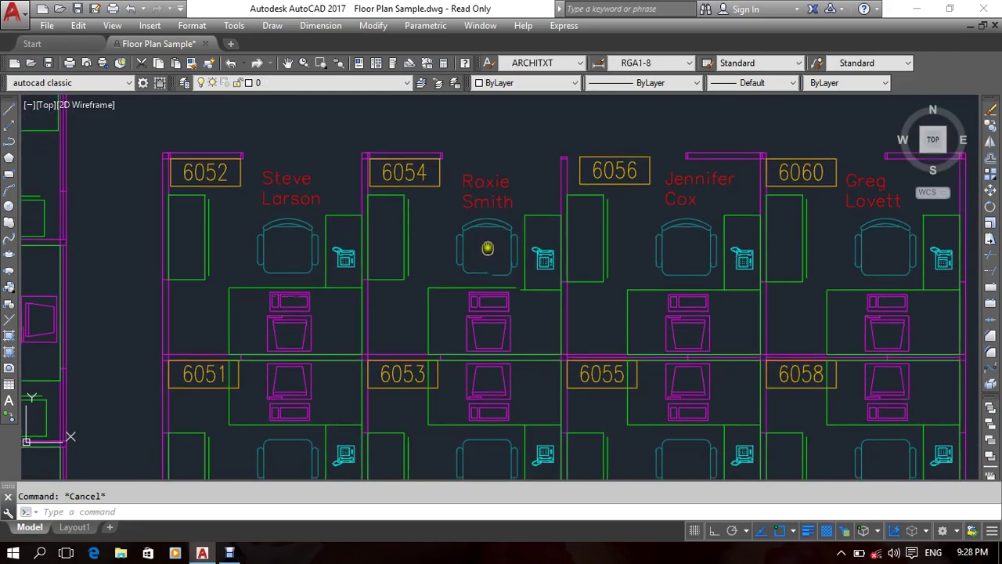
{"action": "scroll", "coordinate": [477, 251], "scroll_direction": "down", "scroll_amount": 3}
{"action": "scroll", "coordinate": [468, 253], "scroll_direction": "down", "scroll_amount": 2}
{"action": "scroll", "coordinate": [470, 254], "scroll_direction": "down", "scroll_amount": 3}
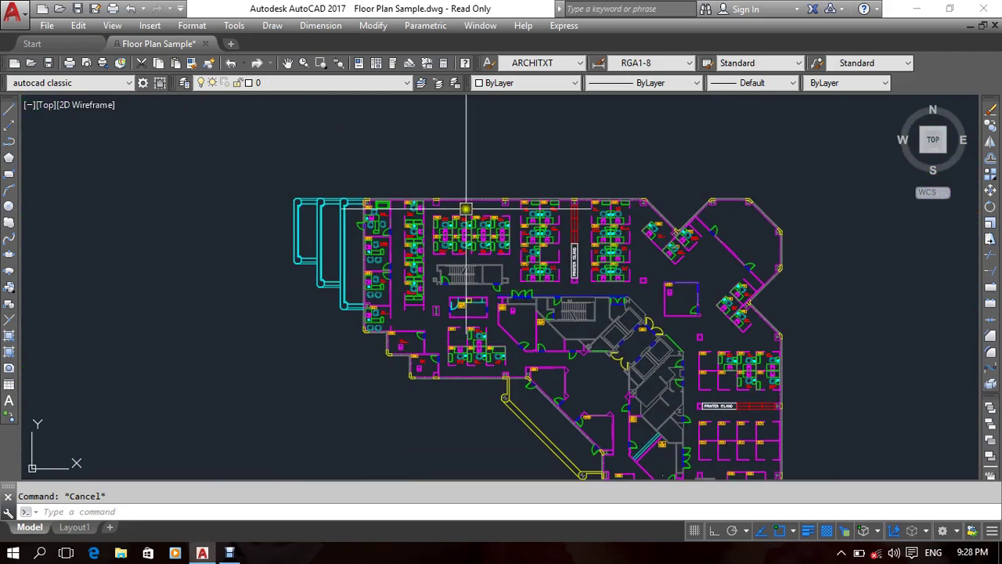
{"action": "scroll", "coordinate": [465, 285], "scroll_direction": "up", "scroll_amount": 2}
{"action": "scroll", "coordinate": [474, 298], "scroll_direction": "up", "scroll_amount": 1}
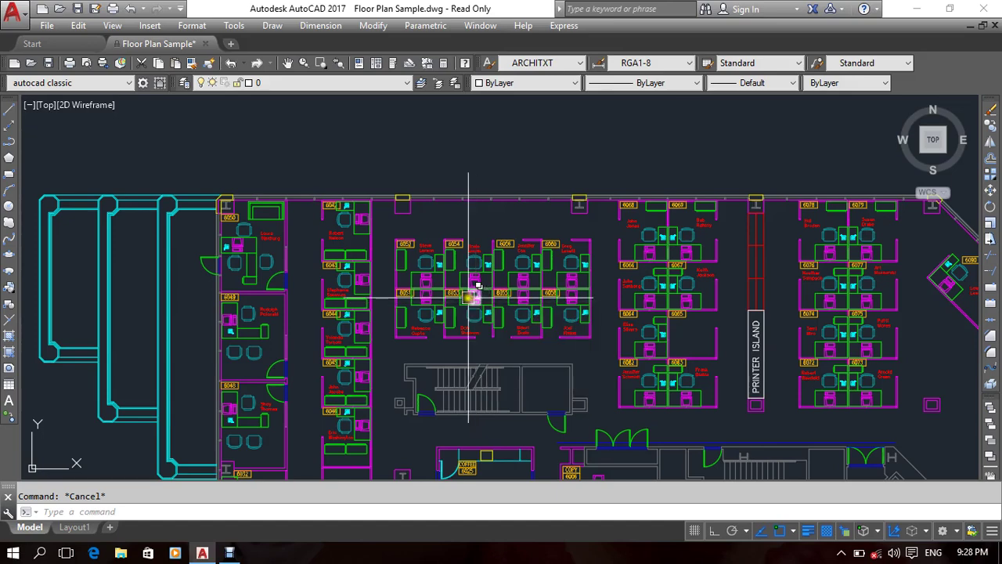
{"action": "middle_click_drag", "start_coordinate": [421, 178], "coordinate": [467, 196]}
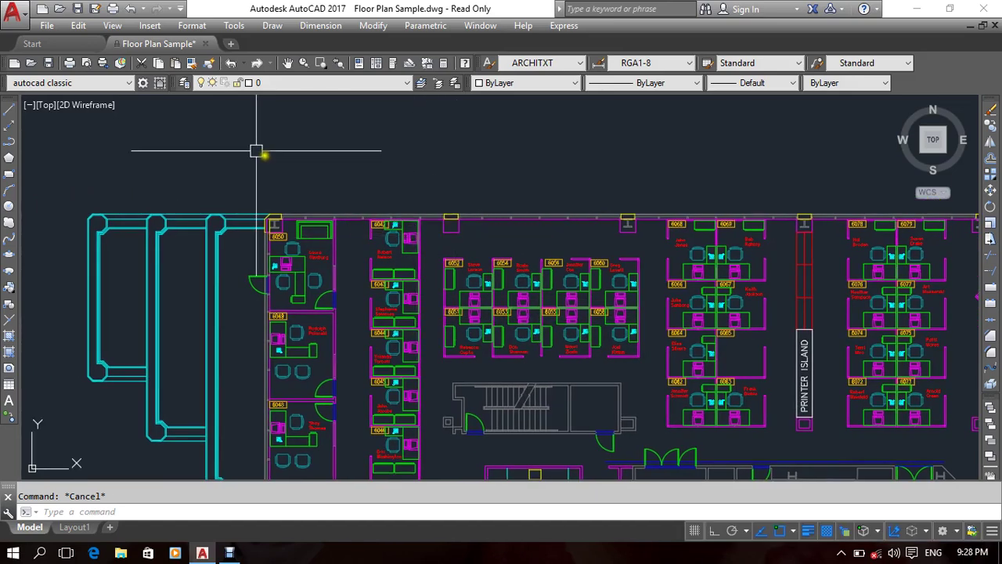
{"action": "left_click", "coordinate": [201, 84]}
{"action": "left_click", "coordinate": [182, 85]}
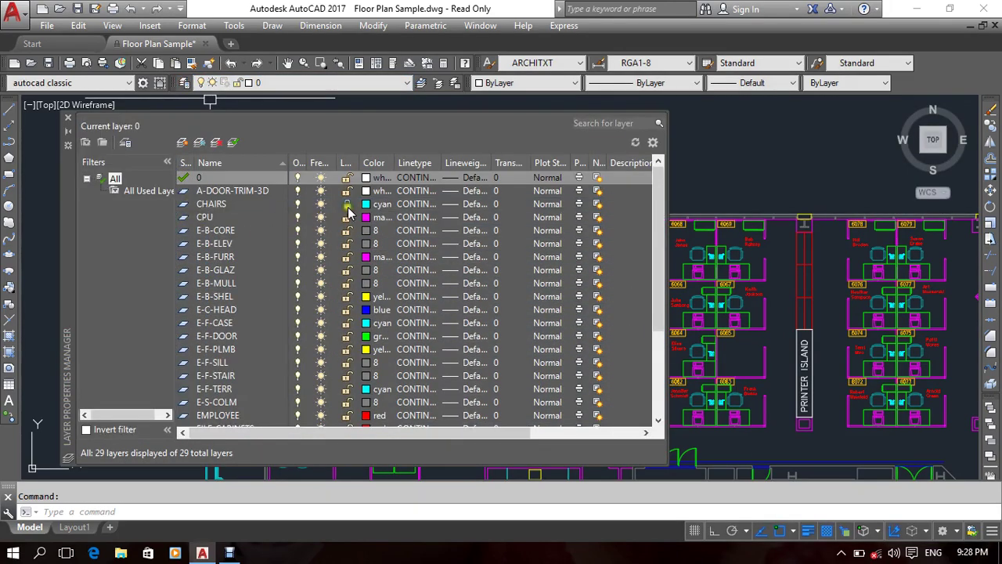
{"action": "left_click", "coordinate": [347, 205]}
{"action": "left_click", "coordinate": [298, 205]}
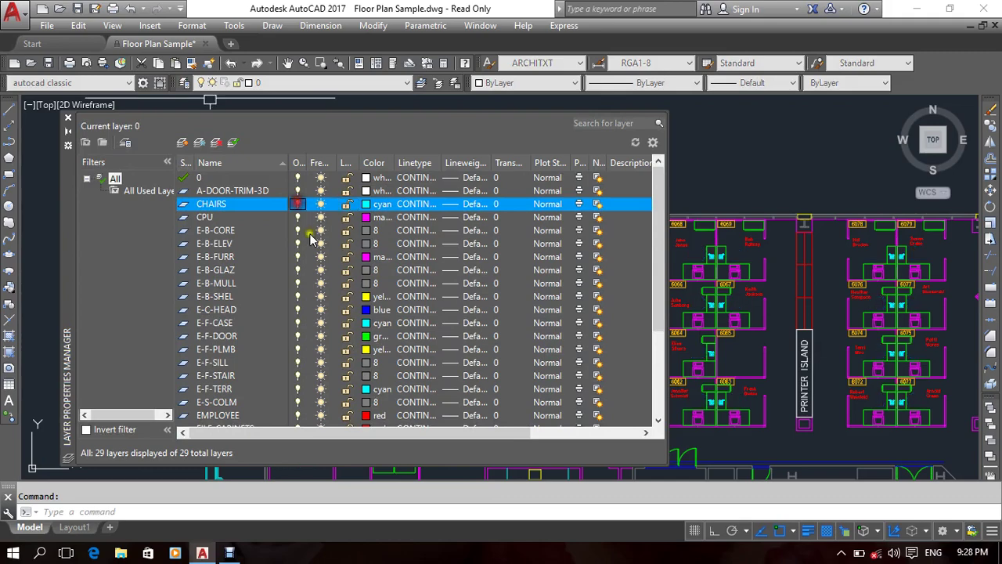
{"action": "left_click", "coordinate": [69, 119]}
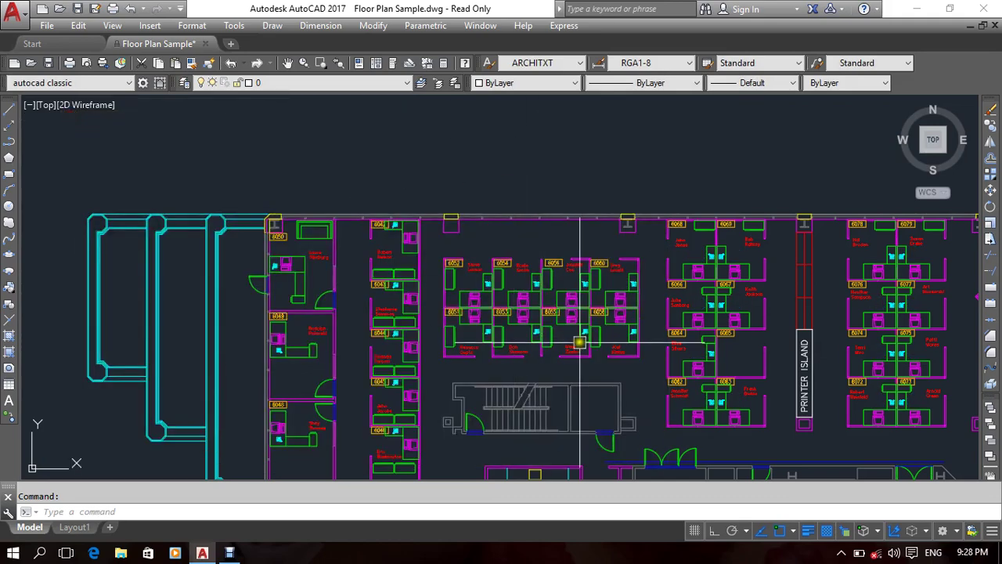
Zoom in toward the cubicles, then cancel the window zoom
{"action": "scroll", "coordinate": [578, 285], "scroll_direction": "up", "scroll_amount": 2}
{"action": "scroll", "coordinate": [584, 298], "scroll_direction": "up", "scroll_amount": 1}
{"action": "scroll", "coordinate": [548, 235], "scroll_direction": "up", "scroll_amount": 1}
{"action": "scroll", "coordinate": [522, 235], "scroll_direction": "up", "scroll_amount": 4}
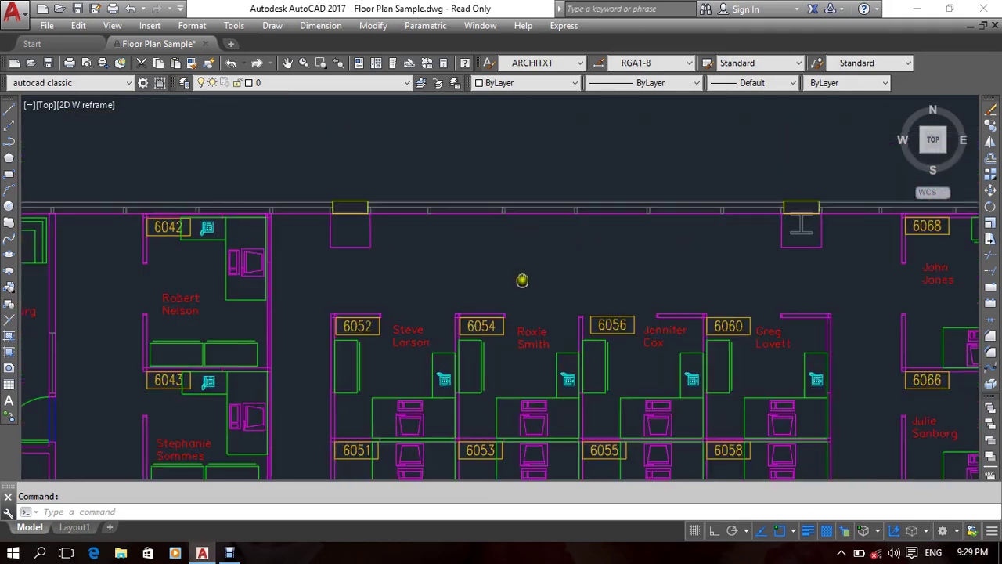
{"action": "scroll", "coordinate": [522, 270], "scroll_direction": "up", "scroll_amount": 2}
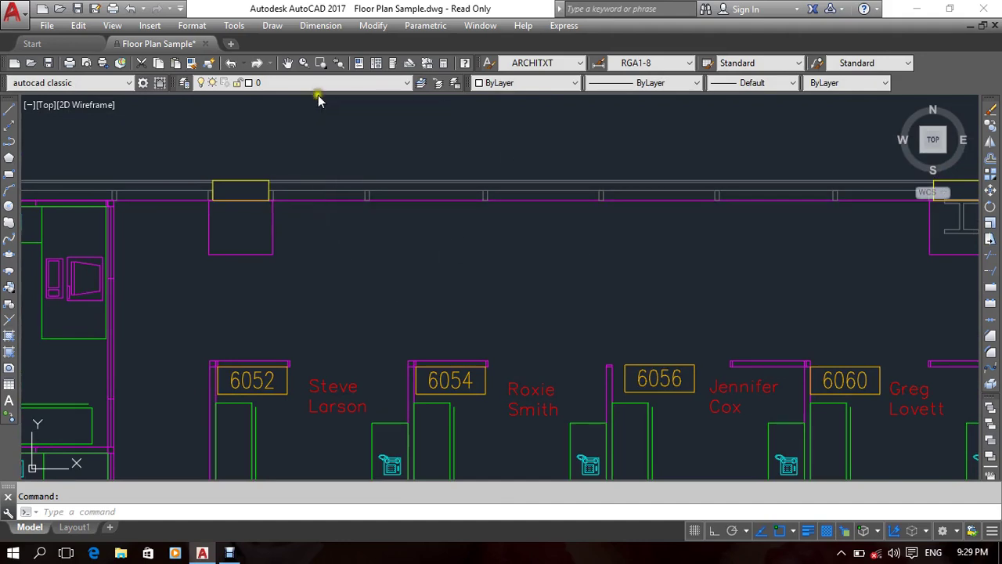
{"action": "left_click", "coordinate": [320, 63]}
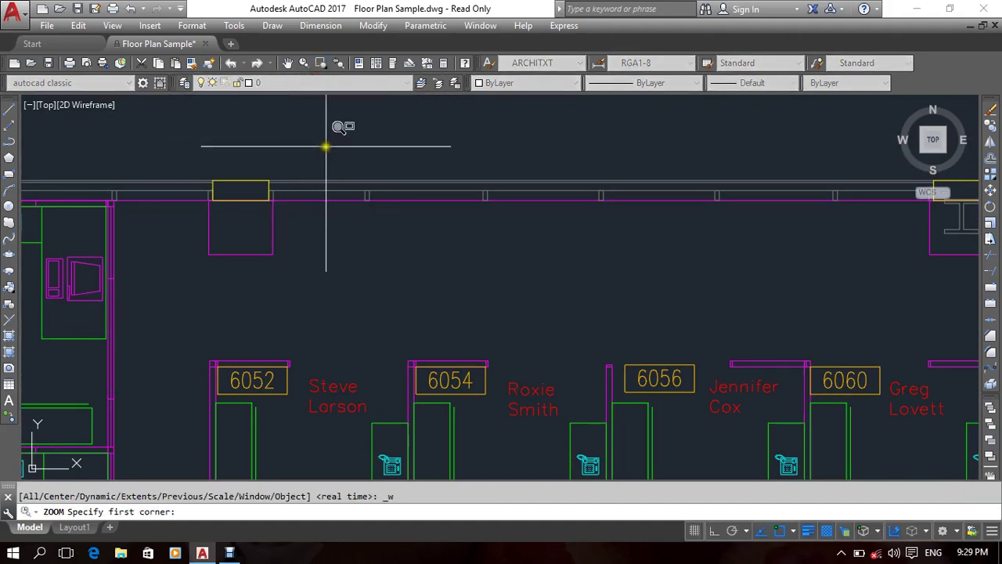
{"action": "key", "text": "Escape"}
Make CHAIRS the current layer, accept the layer-off warning, and reopen Layer Properties
{"action": "left_click", "coordinate": [320, 82]}
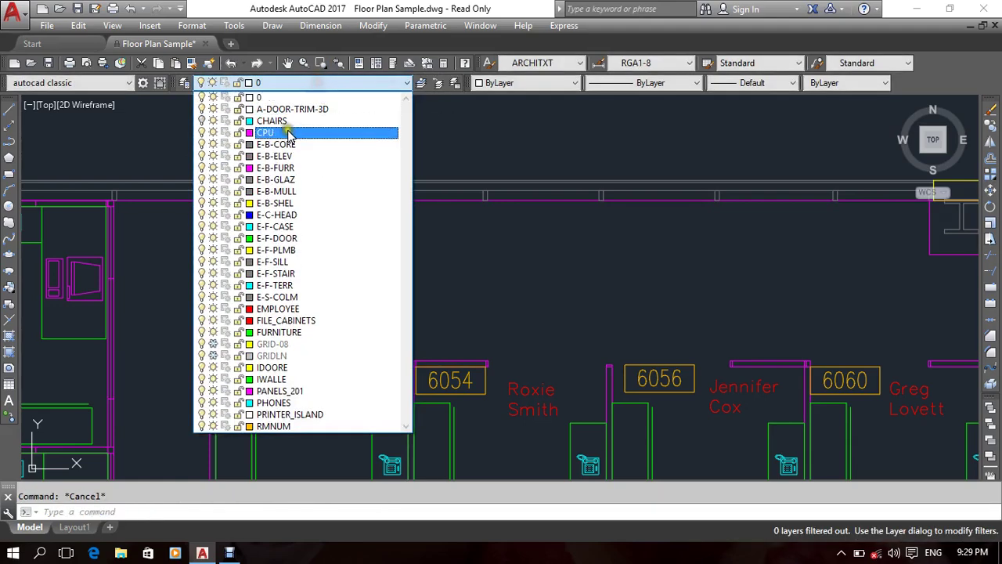
{"action": "left_click", "coordinate": [289, 123]}
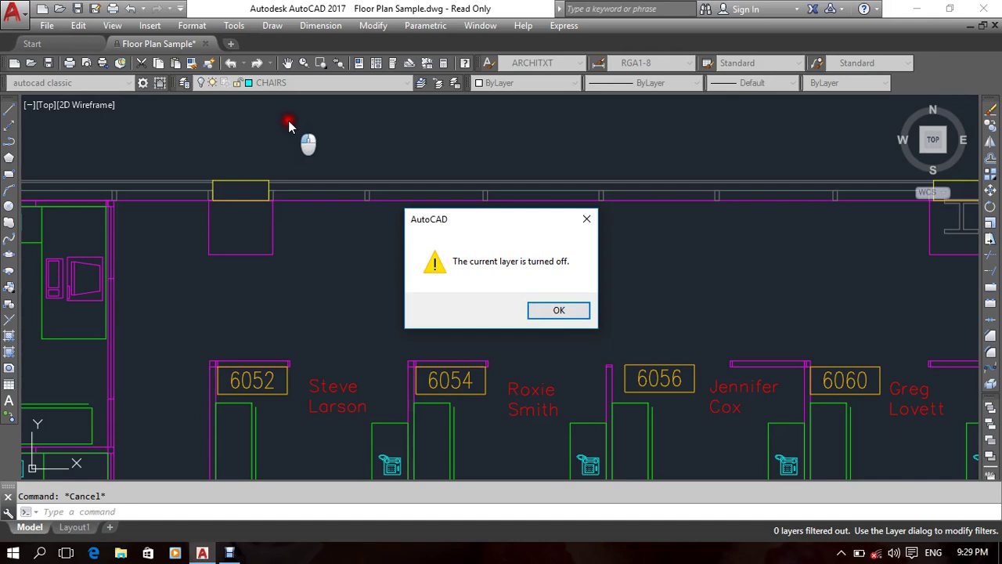
{"action": "left_click", "coordinate": [559, 312]}
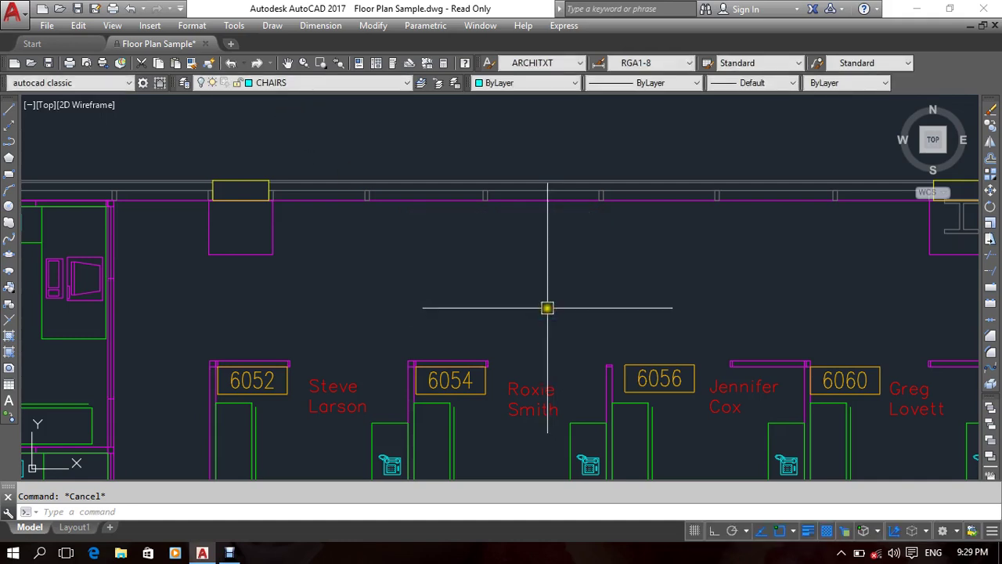
{"action": "mouse_move", "coordinate": [543, 314]}
{"action": "middle_mouse_down"}
{"action": "mouse_move", "coordinate": [543, 278]}
{"action": "mouse_move", "coordinate": [531, 267]}
{"action": "middle_mouse_up"}
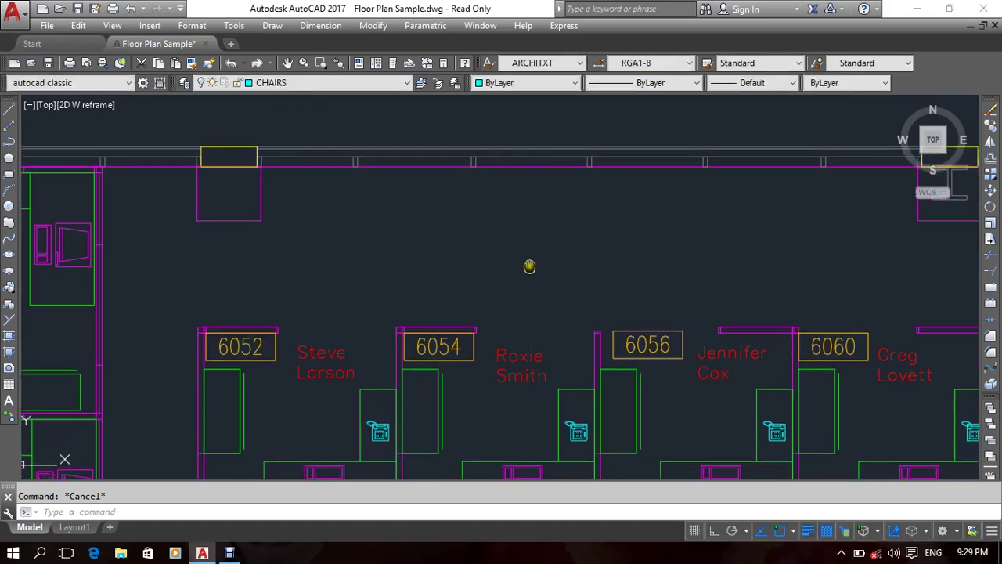
{"action": "left_click", "coordinate": [185, 83]}
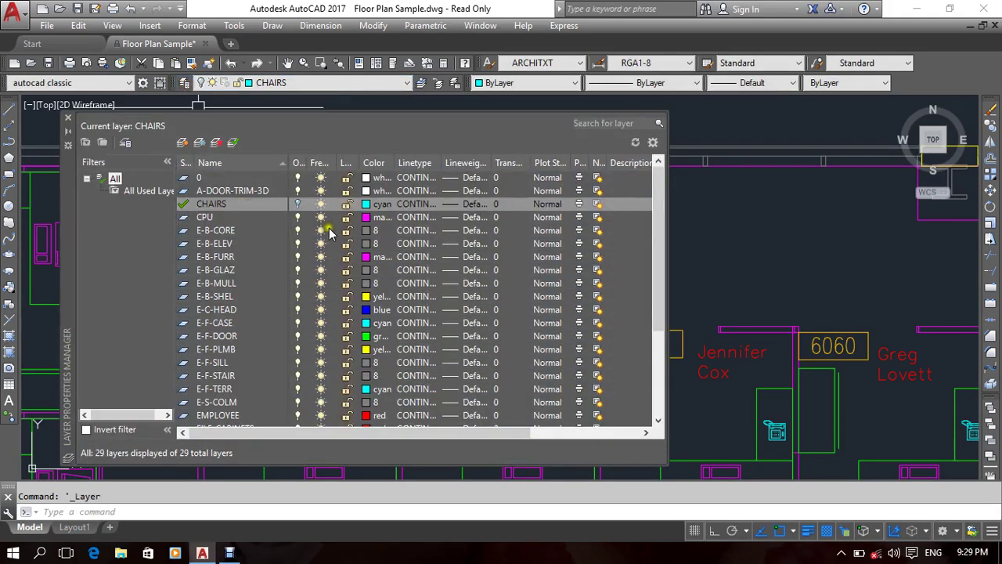
Turn CHAIRS back on, and dismiss the cannot-freeze warnings when freezing the current layer fails
{"action": "left_click", "coordinate": [295, 205]}
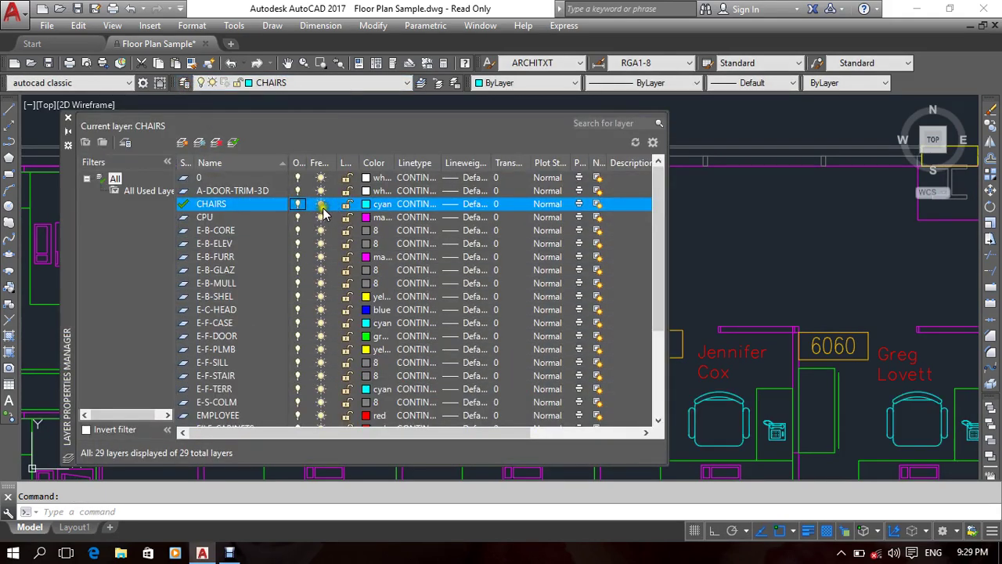
{"action": "left_click", "coordinate": [322, 205]}
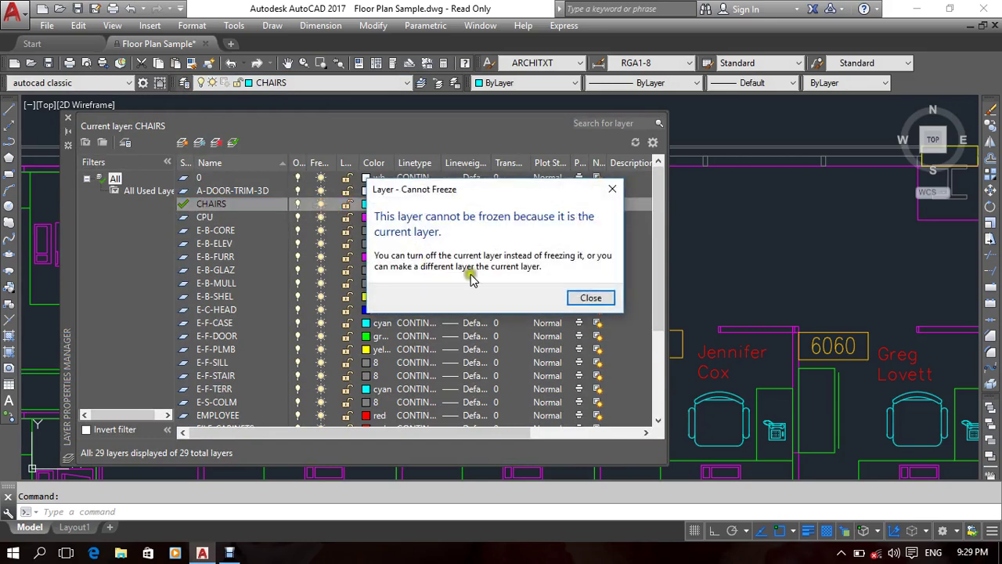
{"action": "left_click", "coordinate": [589, 298]}
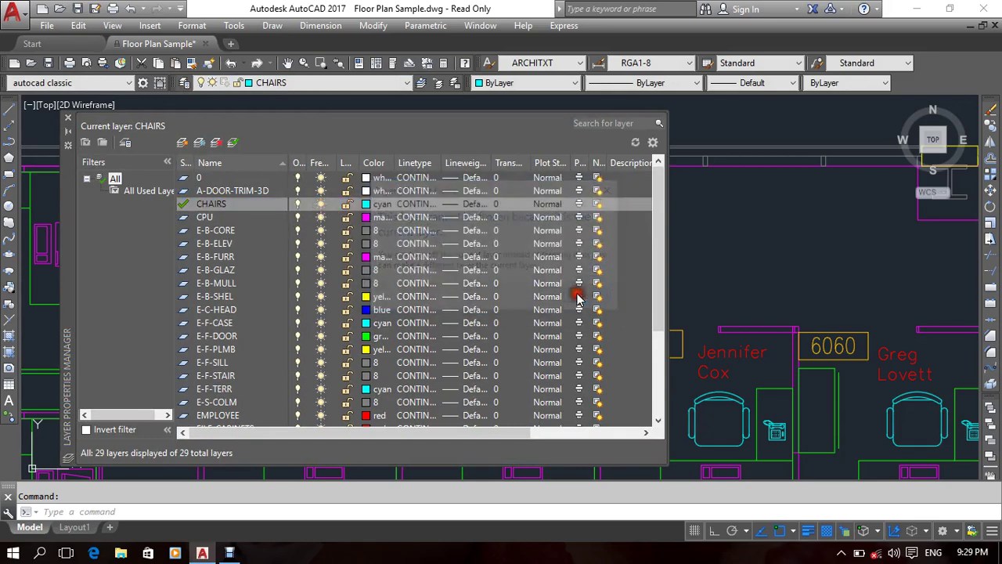
{"action": "left_click", "coordinate": [322, 205]}
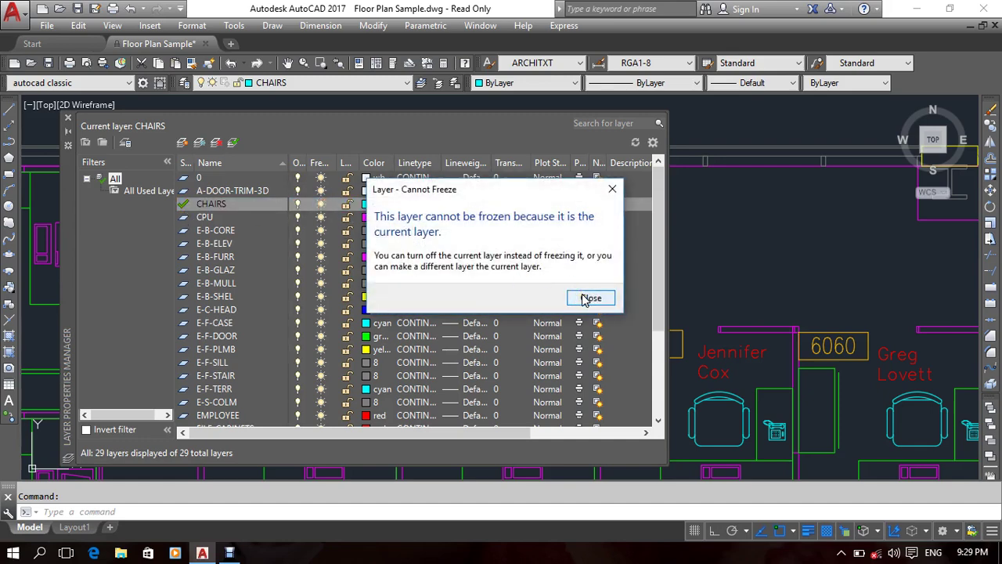
{"action": "left_click", "coordinate": [589, 299]}
Make layer 0 current, then freeze CHAIRS and close the palette
{"action": "left_click", "coordinate": [203, 179]}
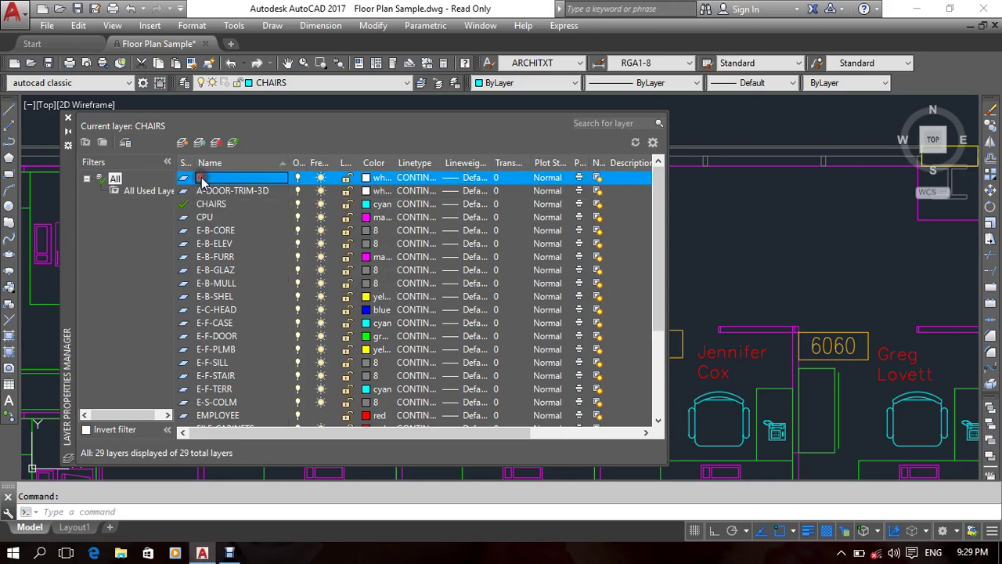
{"action": "left_click", "coordinate": [233, 143]}
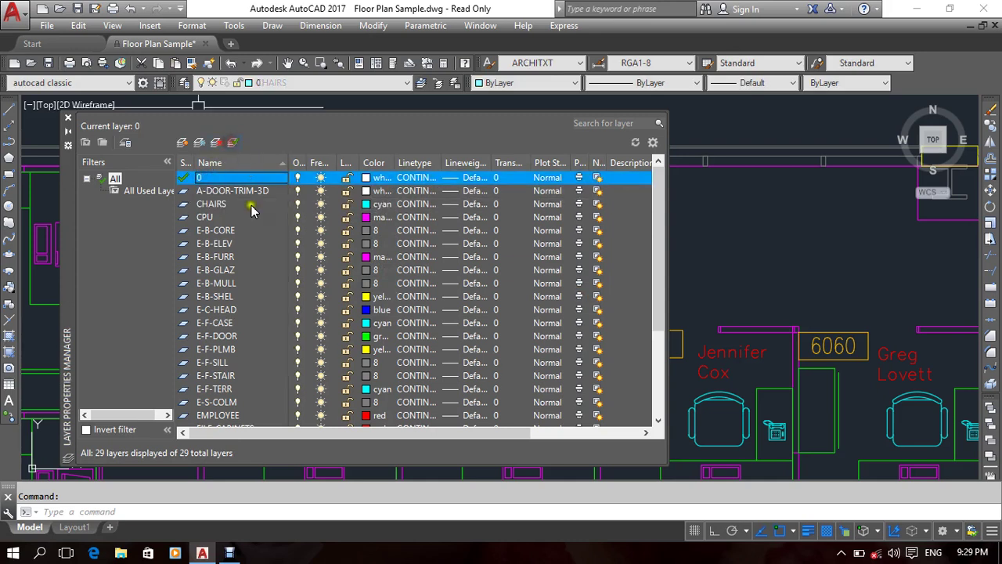
{"action": "left_click", "coordinate": [321, 207]}
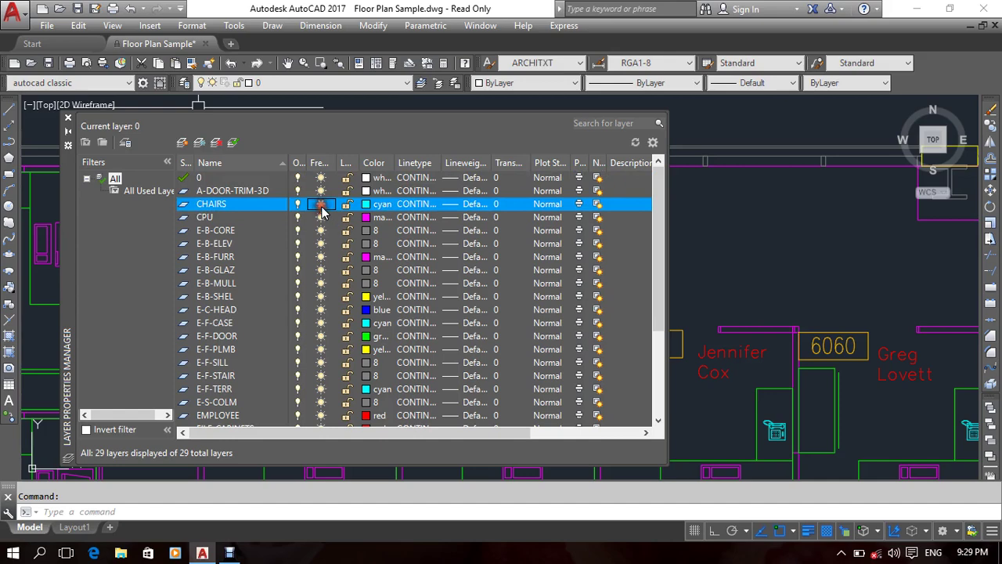
{"action": "left_click", "coordinate": [69, 124]}
{"action": "scroll", "coordinate": [488, 242], "scroll_direction": "up", "scroll_amount": 2}
{"action": "scroll", "coordinate": [416, 203], "scroll_direction": "up", "scroll_amount": 2}
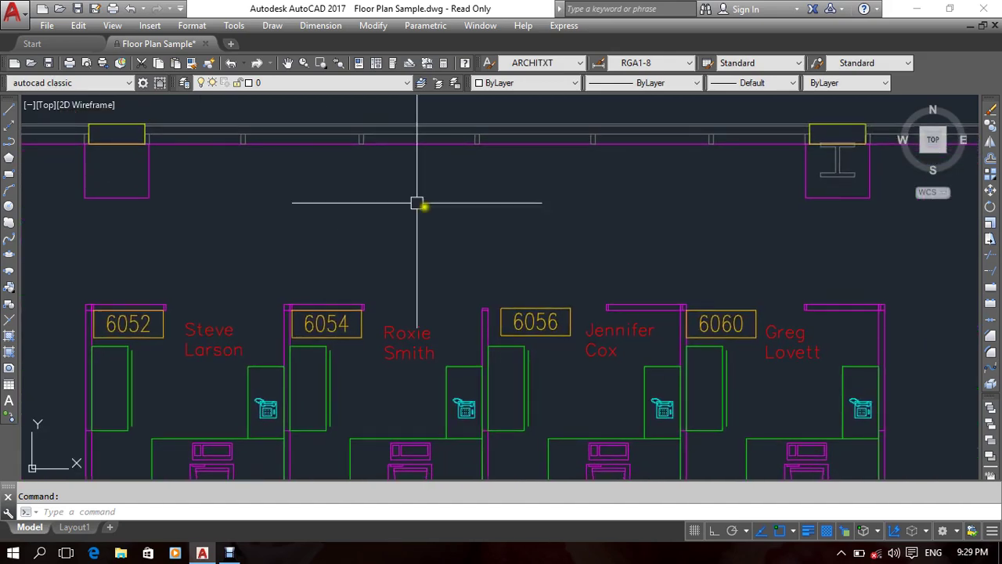
Thaw the CHAIRS layer in Layer Properties and close the palette
{"action": "left_click", "coordinate": [297, 82]}
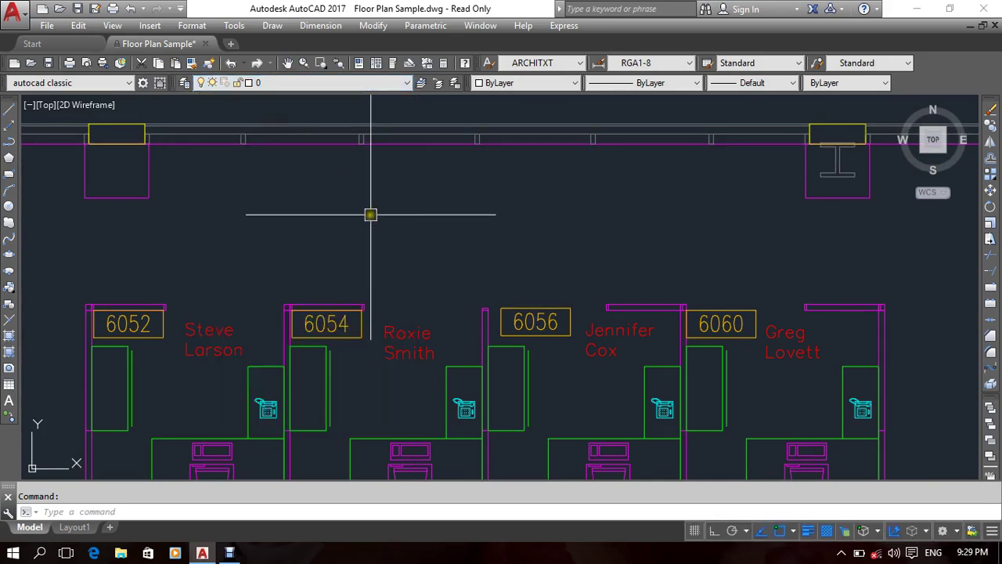
{"action": "middle_click_drag", "start_coordinate": [390, 208], "coordinate": [456, 215]}
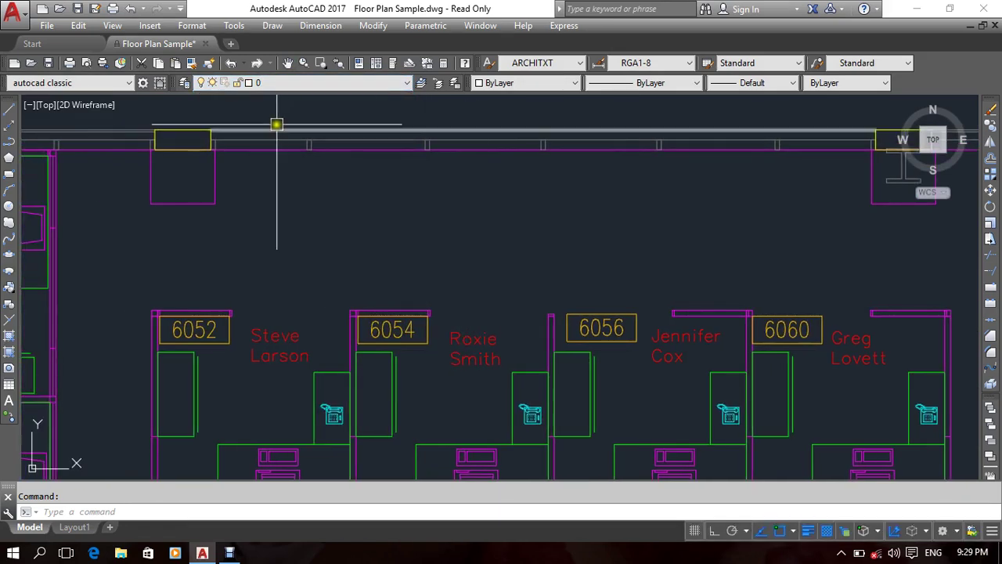
{"action": "left_click", "coordinate": [185, 83]}
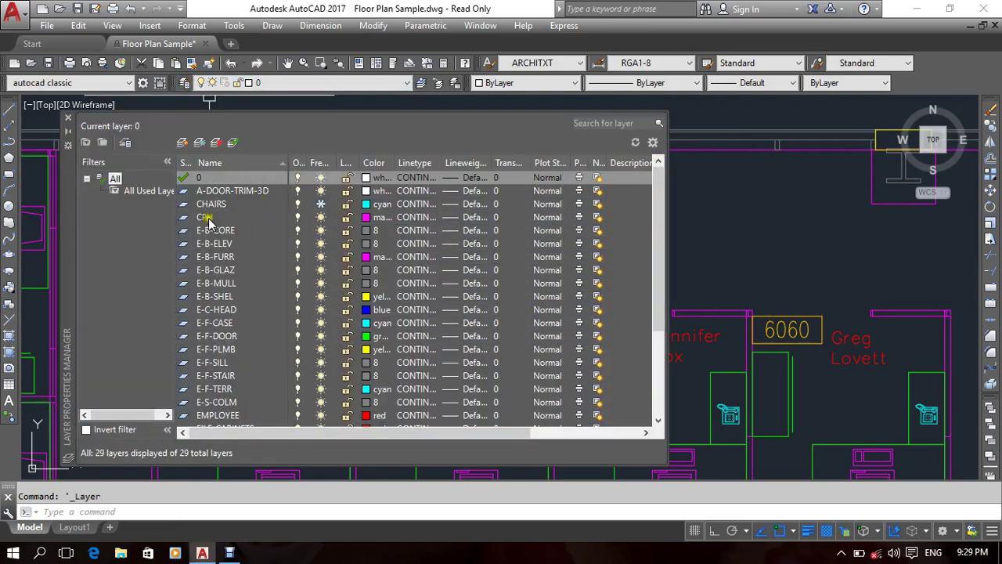
{"action": "left_click", "coordinate": [320, 205]}
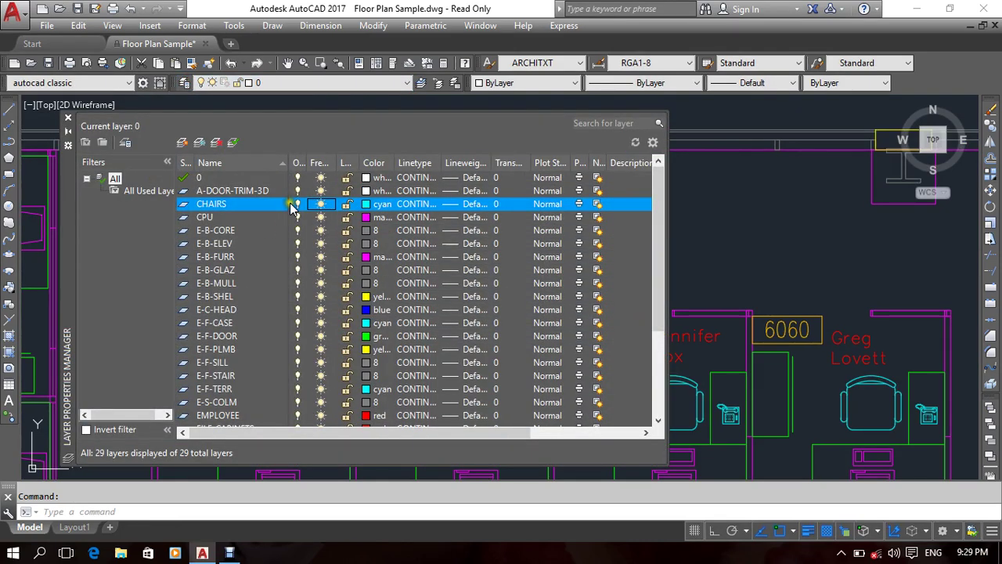
{"action": "left_click", "coordinate": [67, 116]}
Set CHAIRS as the current layer from the Layer dropdown and accept the layer-off alert
{"action": "middle_click_drag", "start_coordinate": [647, 292], "coordinate": [594, 249]}
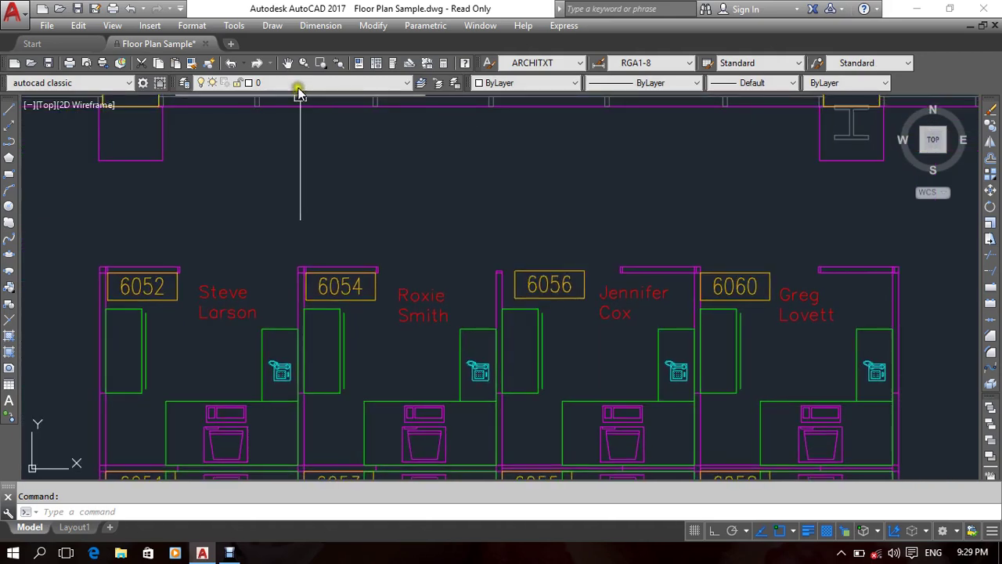
{"action": "left_click", "coordinate": [297, 83]}
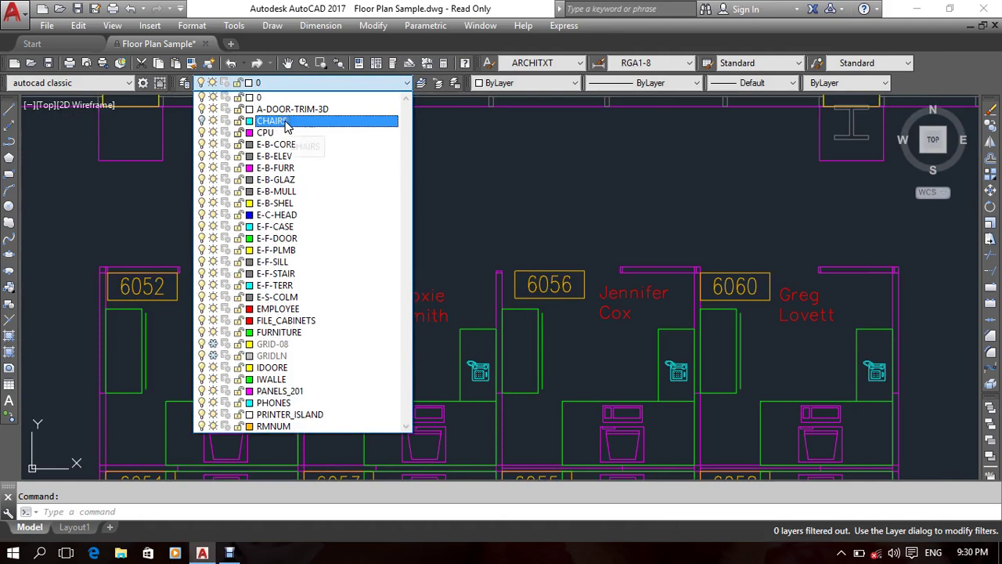
{"action": "left_click", "coordinate": [287, 121]}
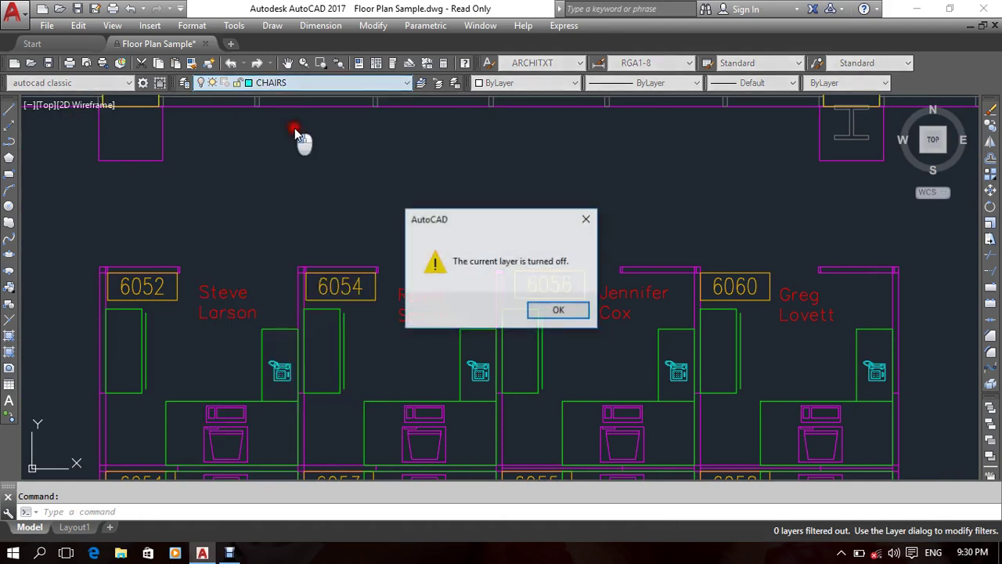
{"action": "left_click", "coordinate": [553, 311]}
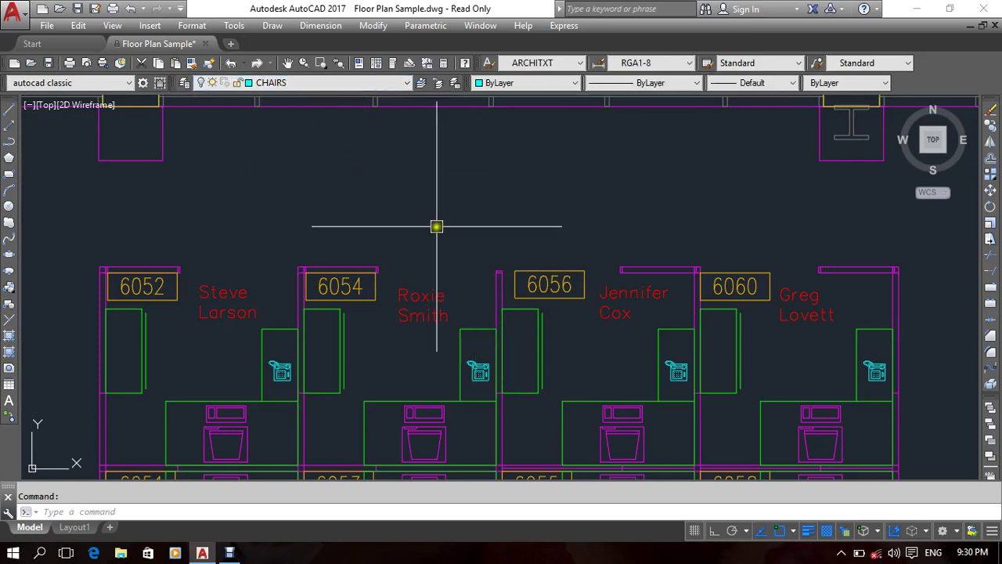
{"action": "left_click", "coordinate": [507, 511]}
{"action": "type", "text": "c"}
Draw two circles above the wall on the hidden CHAIRS layer
{"action": "key", "text": "Return"}
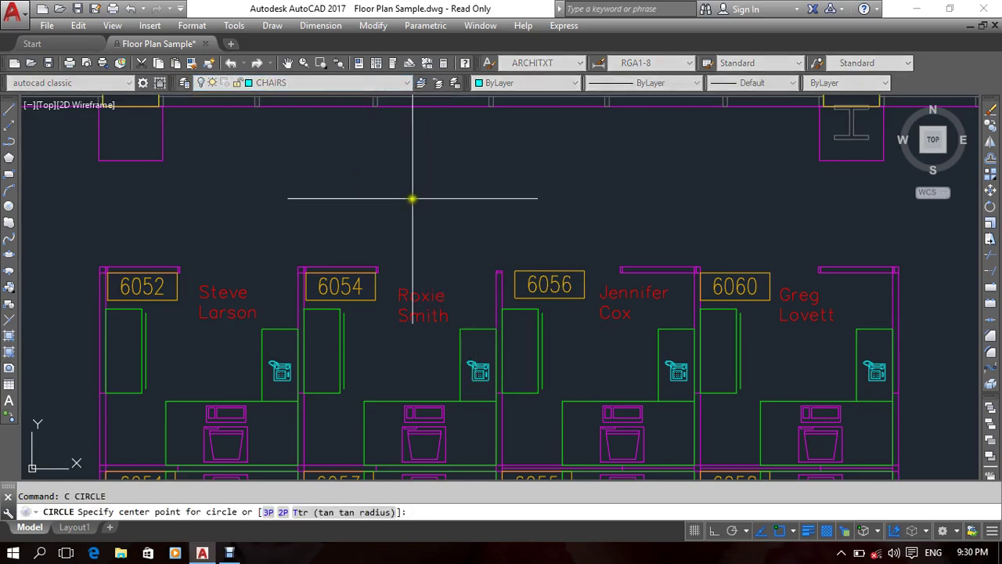
{"action": "middle_click_drag", "start_coordinate": [412, 196], "coordinate": [501, 399]}
{"action": "left_click", "coordinate": [407, 172]}
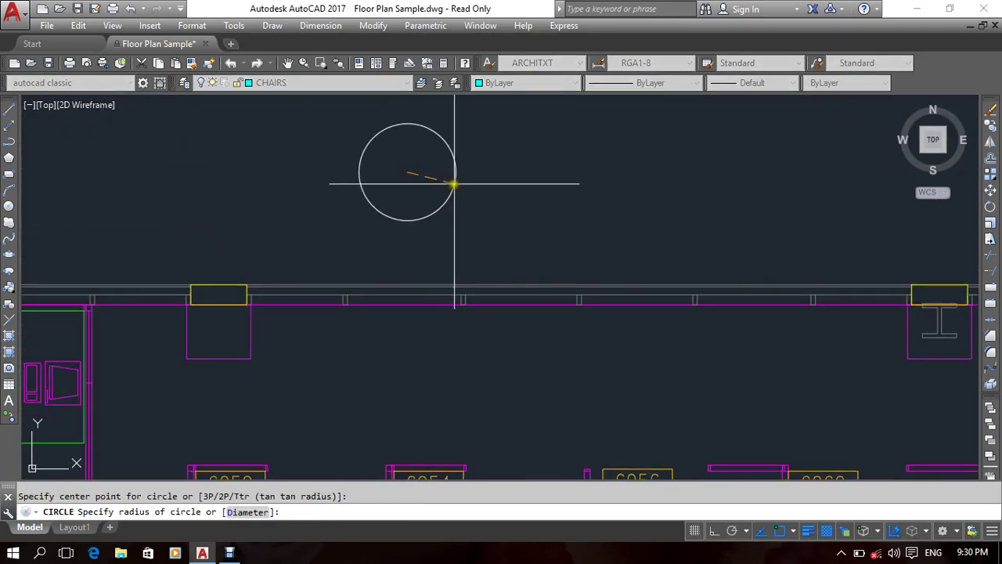
{"action": "left_click", "coordinate": [454, 183]}
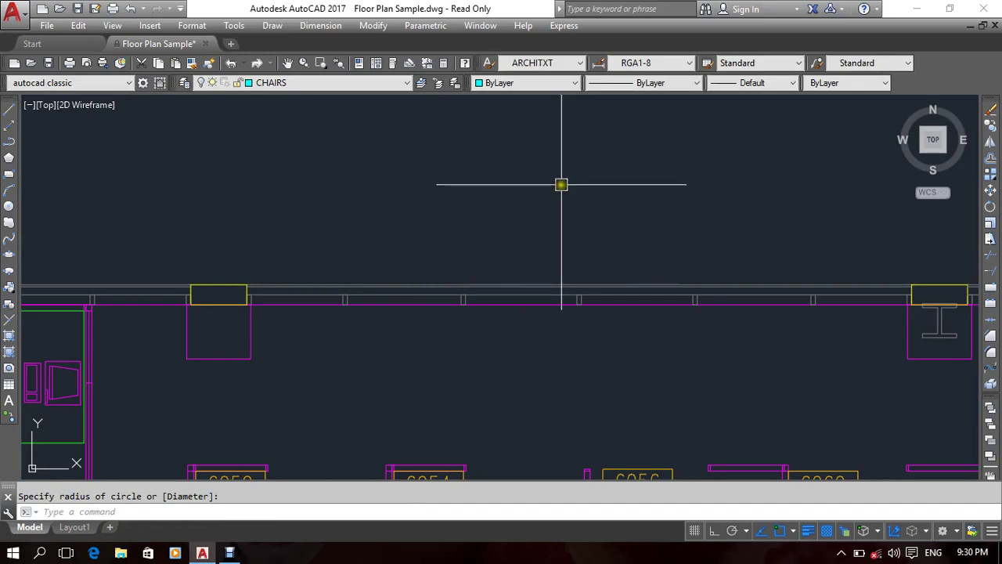
{"action": "type", "text": "c"}
{"action": "key", "text": "Return"}
{"action": "left_click", "coordinate": [624, 174]}
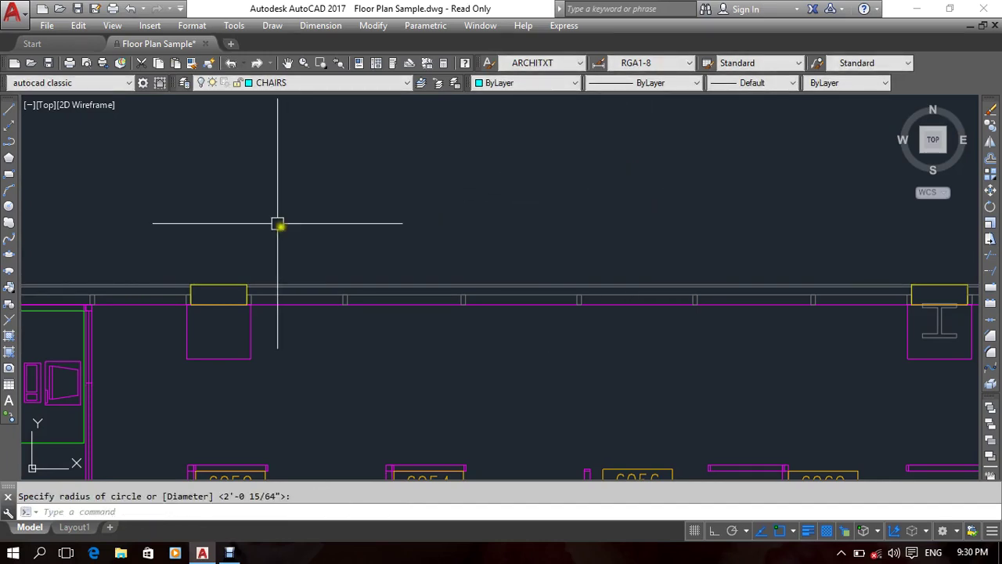
Turn CHAIRS on to reveal the circles, delete both, and reopen Layer Properties
{"action": "left_click", "coordinate": [201, 85]}
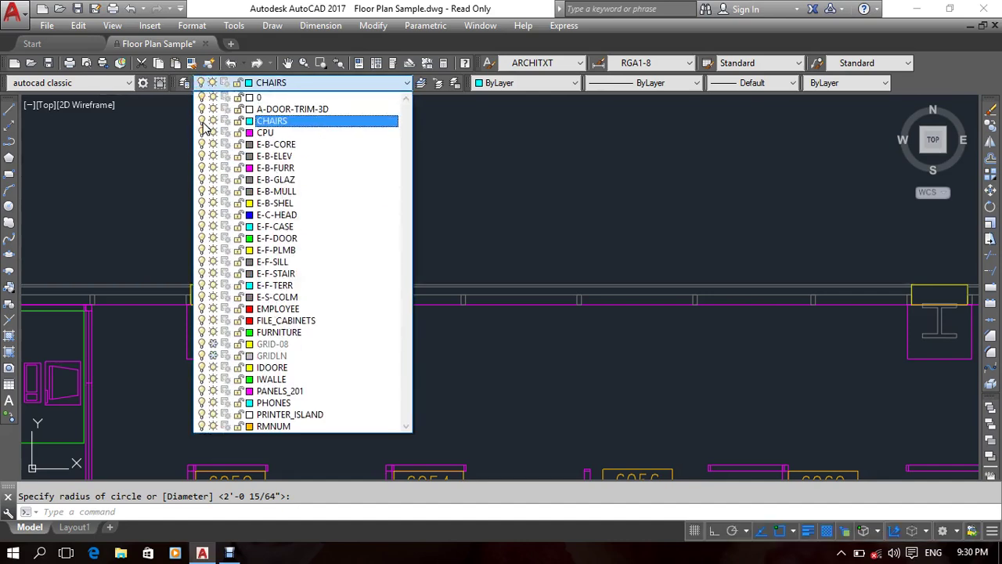
{"action": "left_click", "coordinate": [159, 127]}
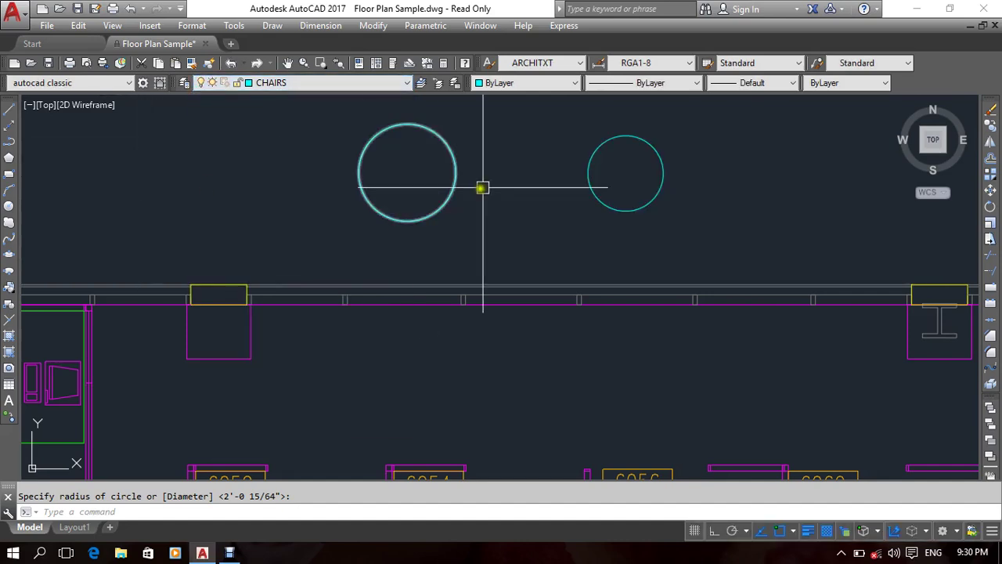
{"action": "left_click", "coordinate": [603, 176]}
{"action": "left_click", "coordinate": [369, 217]}
{"action": "key", "text": "Delete"}
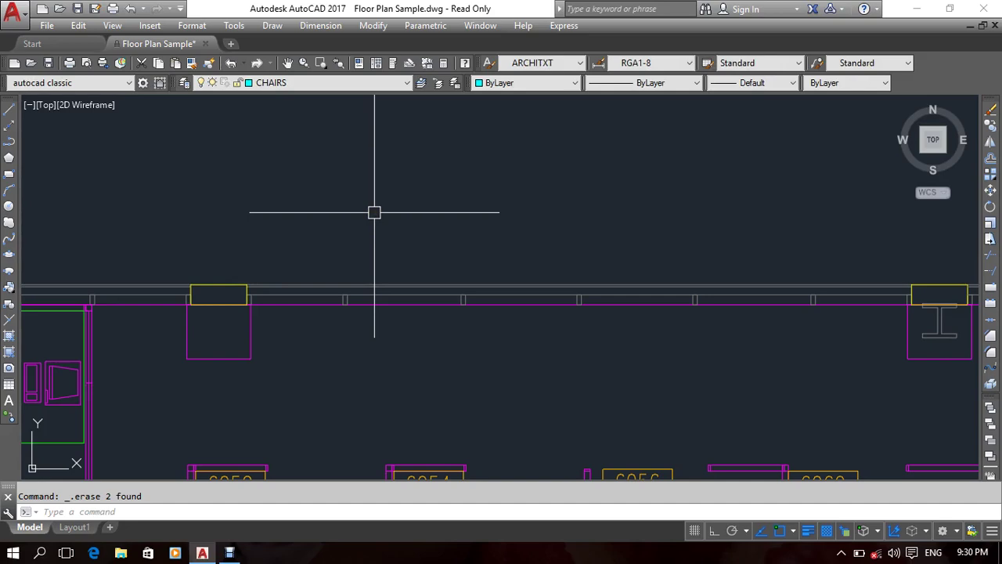
{"action": "left_click", "coordinate": [183, 83]}
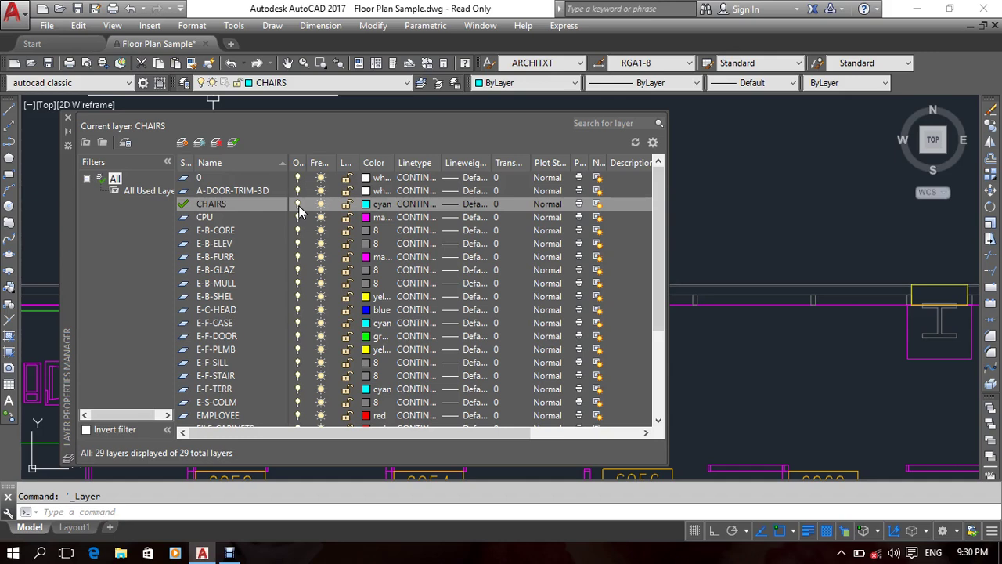
Turn the CHAIRS layer off and zoom out to show the cubicles
{"action": "left_click", "coordinate": [298, 204]}
{"action": "left_click", "coordinate": [470, 204]}
{"action": "mouse_move", "coordinate": [810, 282]}
{"action": "middle_mouse_down"}
{"action": "mouse_move", "coordinate": [772, 340]}
{"action": "mouse_move", "coordinate": [801, 270]}
{"action": "middle_mouse_up"}
{"action": "scroll", "coordinate": [790, 328], "scroll_direction": "down", "scroll_amount": 2}
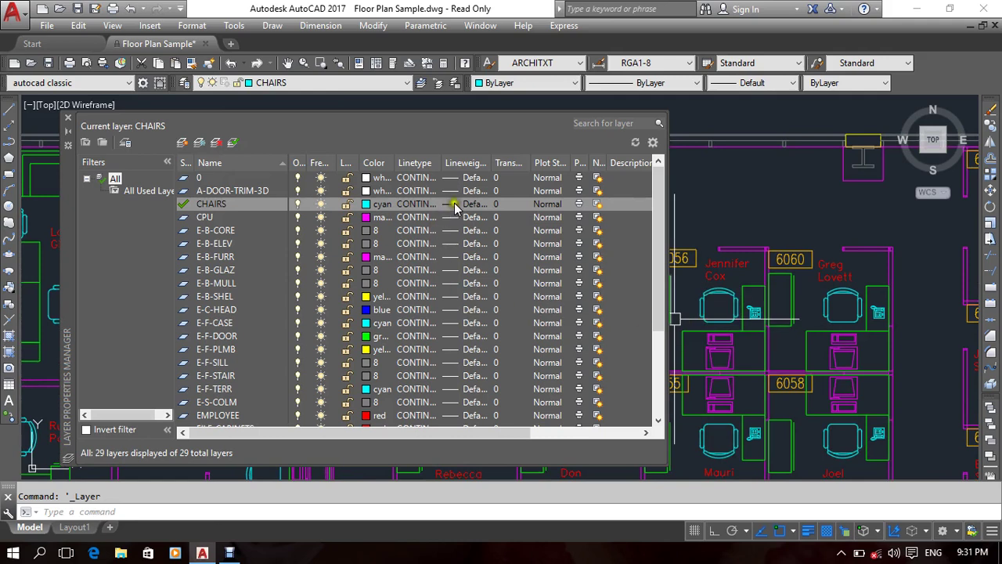
Leave the CHAIRS transparency at 0 and close the Layer Properties palette
{"action": "left_click", "coordinate": [495, 205]}
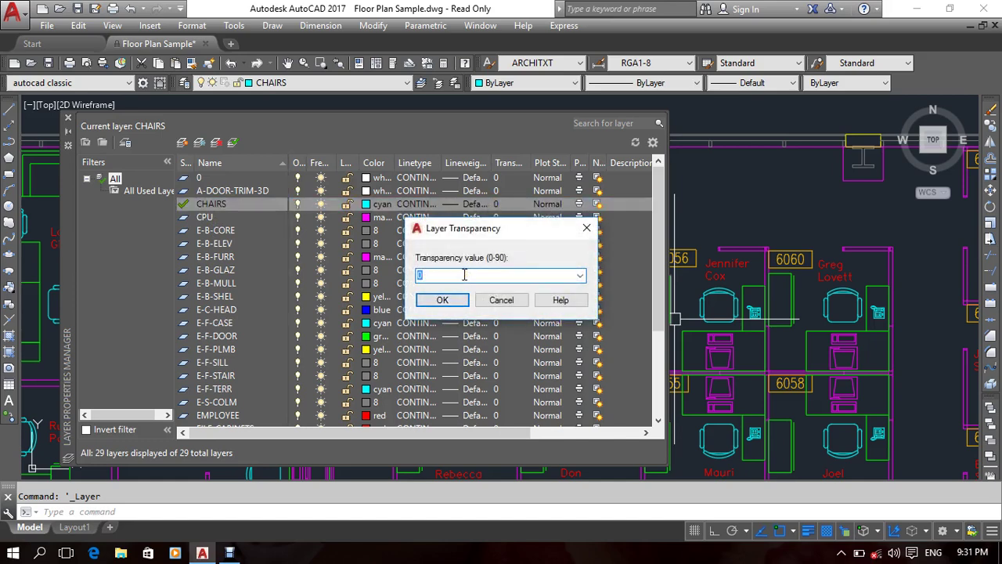
{"action": "left_click", "coordinate": [492, 302]}
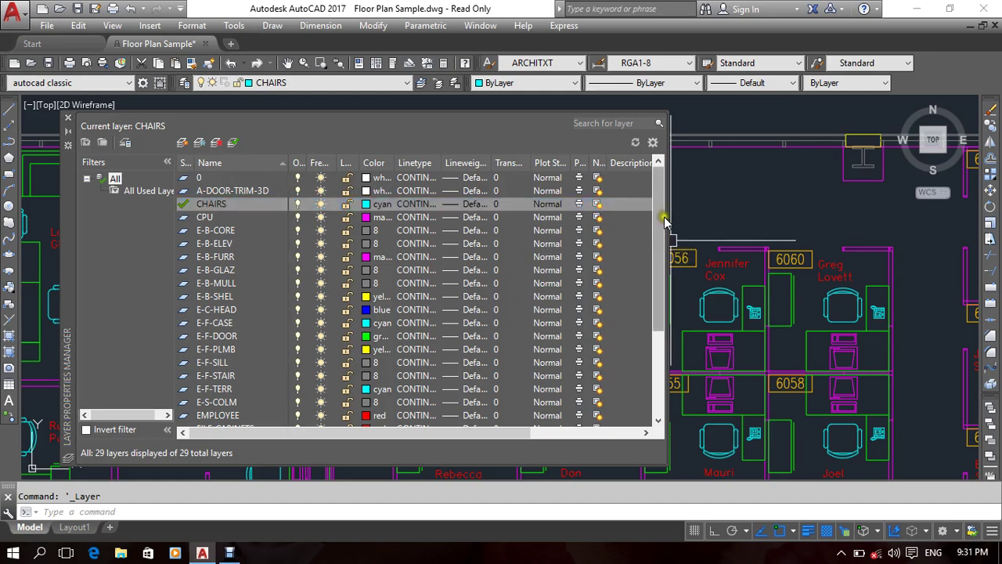
{"action": "scroll", "coordinate": [767, 313], "scroll_direction": "down", "scroll_amount": 5}
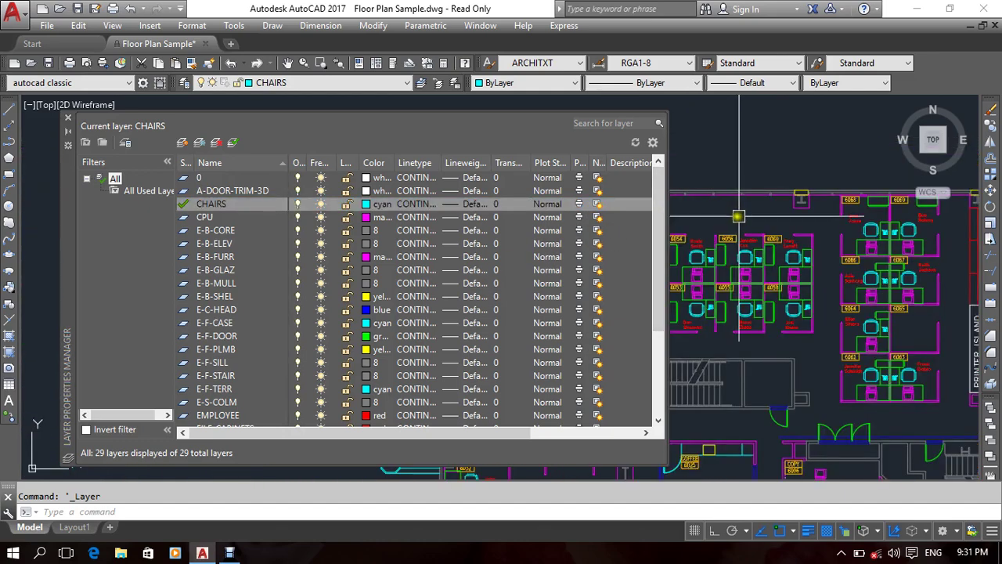
{"action": "scroll", "coordinate": [798, 286], "scroll_direction": "down", "scroll_amount": 3}
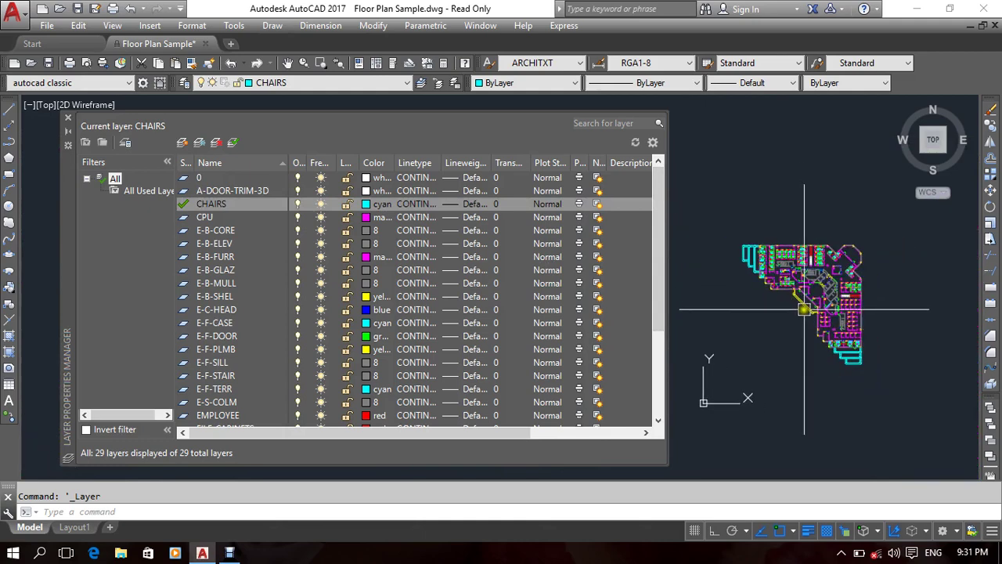
{"action": "scroll", "coordinate": [751, 305], "scroll_direction": "up", "scroll_amount": 2}
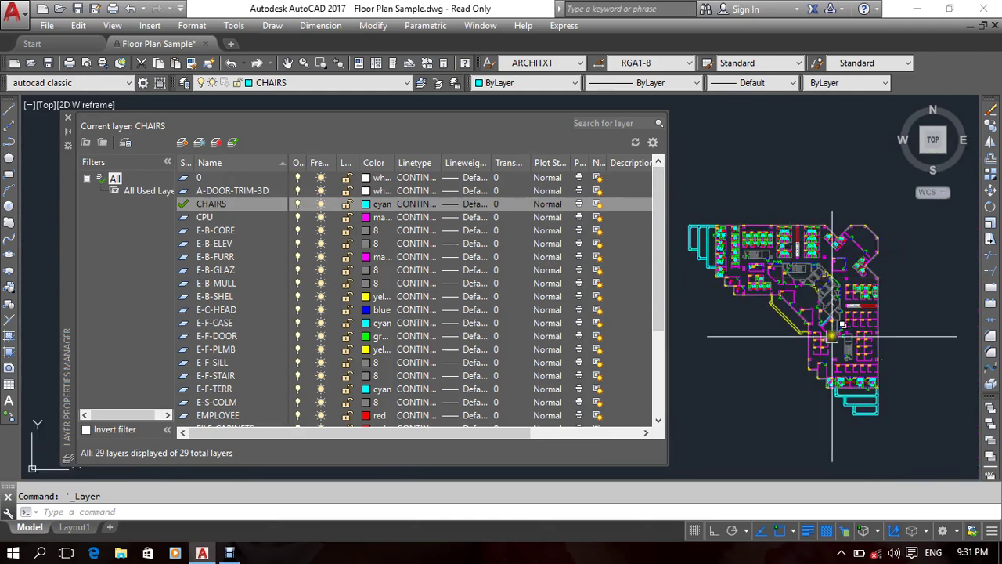
{"action": "scroll", "coordinate": [797, 335], "scroll_direction": "down", "scroll_amount": 4}
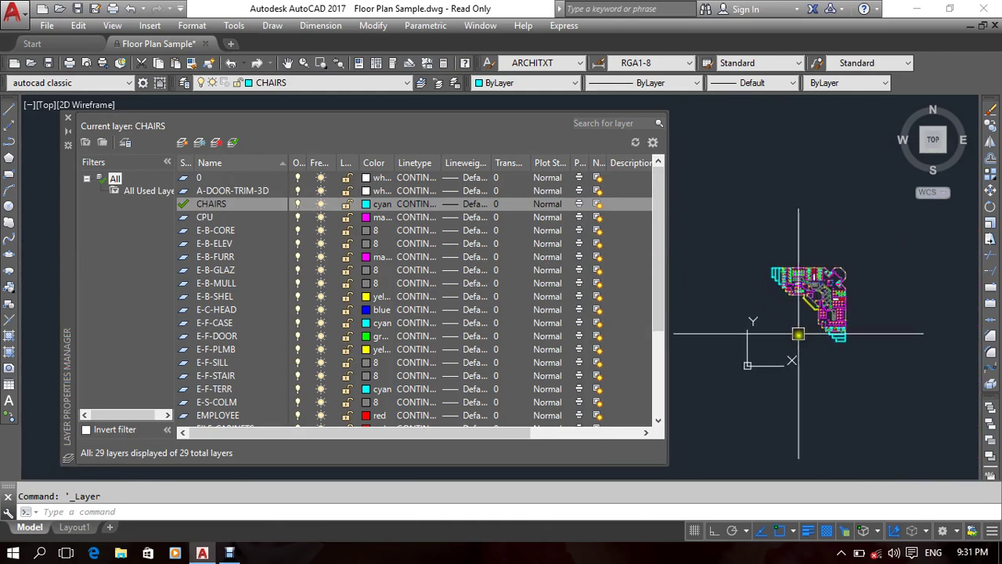
{"action": "left_click", "coordinate": [67, 117]}
{"action": "scroll", "coordinate": [587, 269], "scroll_direction": "up", "scroll_amount": 2}
{"action": "scroll", "coordinate": [506, 275], "scroll_direction": "up", "scroll_amount": 2}
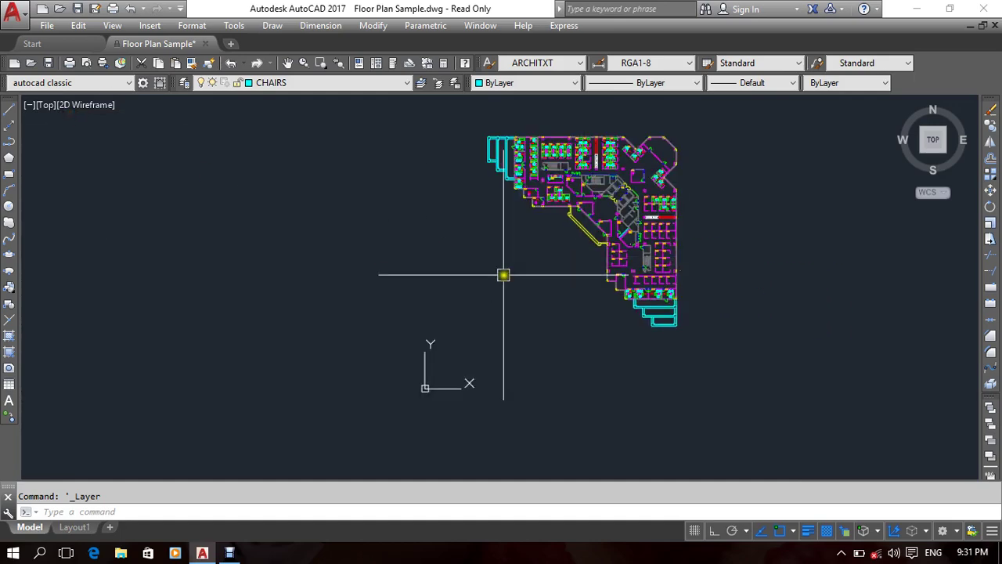
Draw a rectangle with REC from above-left to below-right of the floor plan
{"action": "type", "text": "rec"}
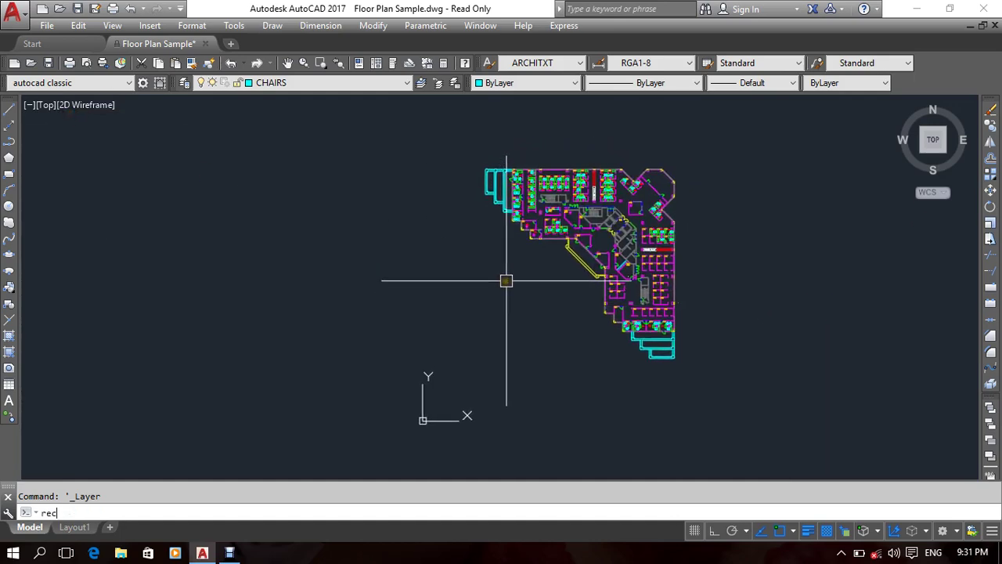
{"action": "key", "text": "Return"}
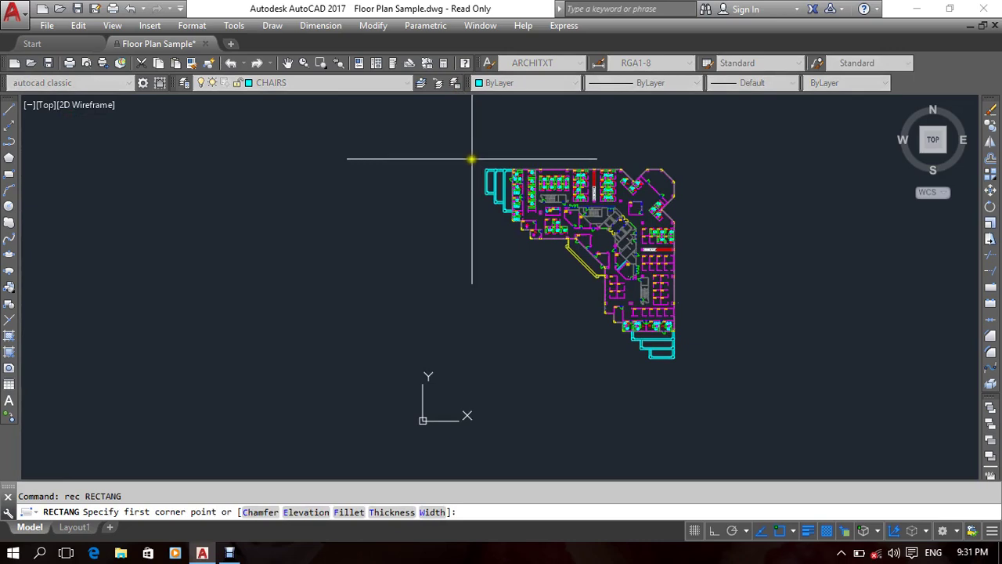
{"action": "left_click", "coordinate": [474, 151]}
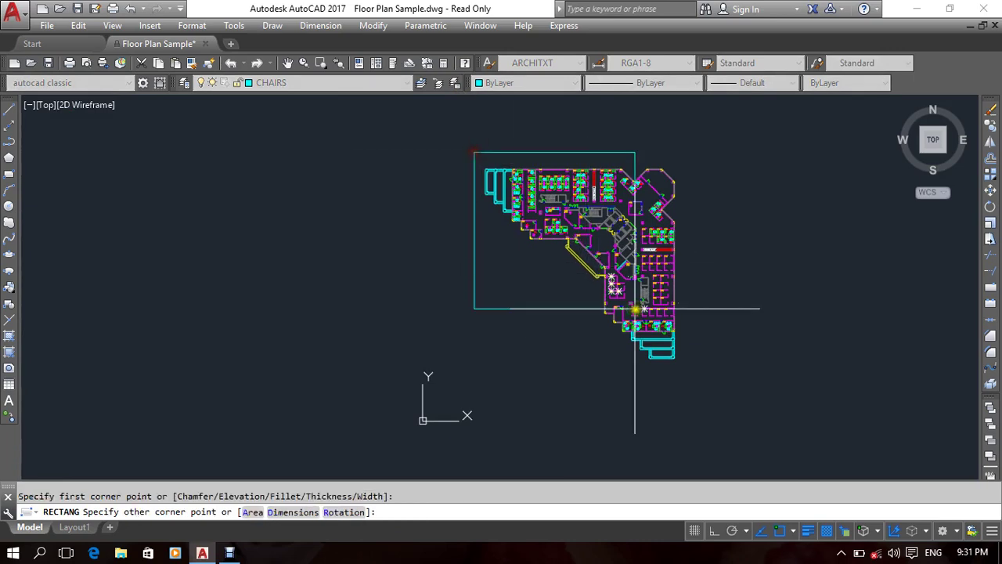
{"action": "left_click", "coordinate": [699, 372]}
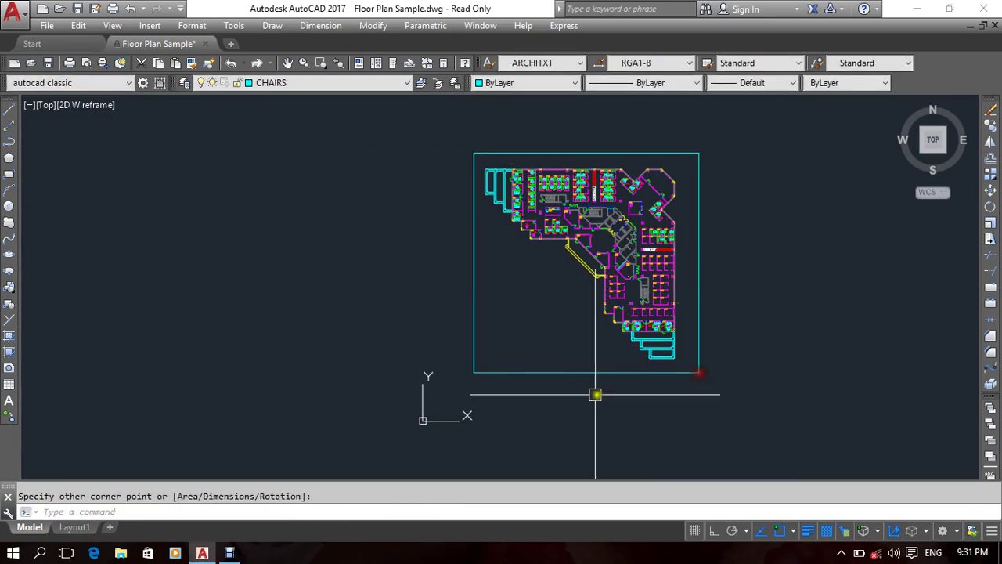
Select and delete the rectangle, then reopen Layer Properties
{"action": "mouse_move", "coordinate": [504, 360]}
{"action": "middle_mouse_down"}
{"action": "mouse_move", "coordinate": [494, 355]}
{"action": "mouse_move", "coordinate": [499, 339]}
{"action": "middle_mouse_up"}
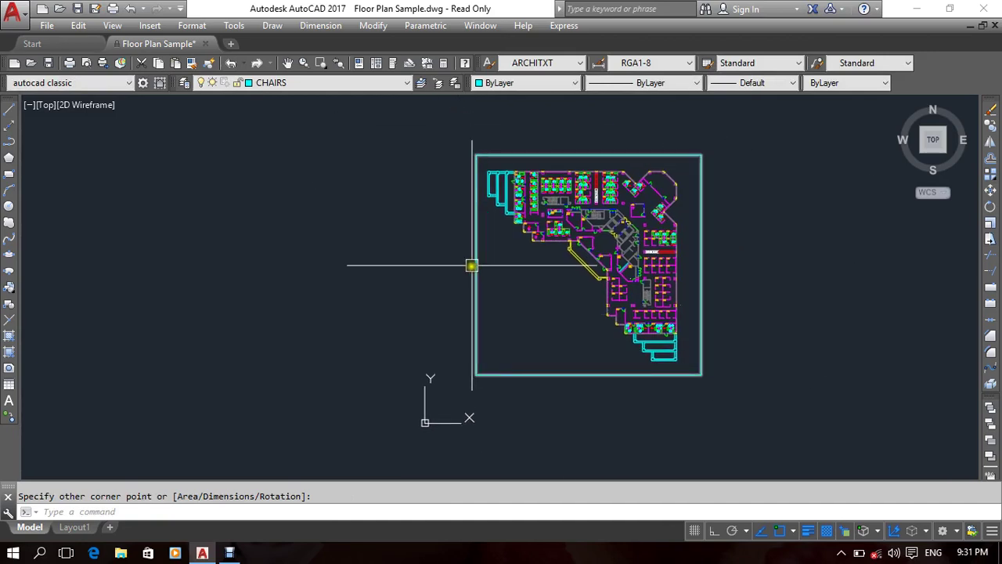
{"action": "middle_click_drag", "start_coordinate": [469, 264], "coordinate": [436, 262]}
{"action": "left_click", "coordinate": [480, 291]}
{"action": "left_click", "coordinate": [396, 313]}
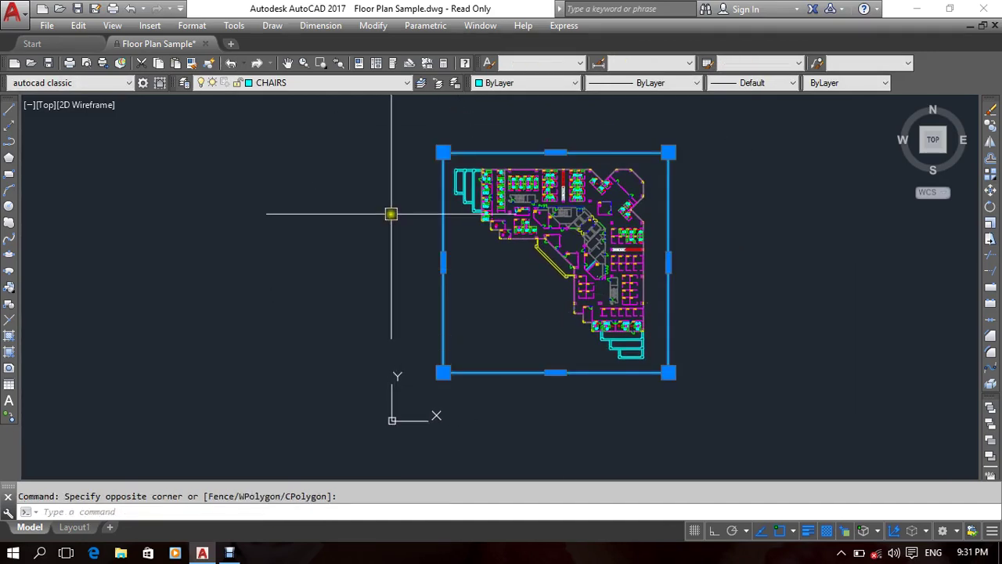
{"action": "key", "text": "Delete"}
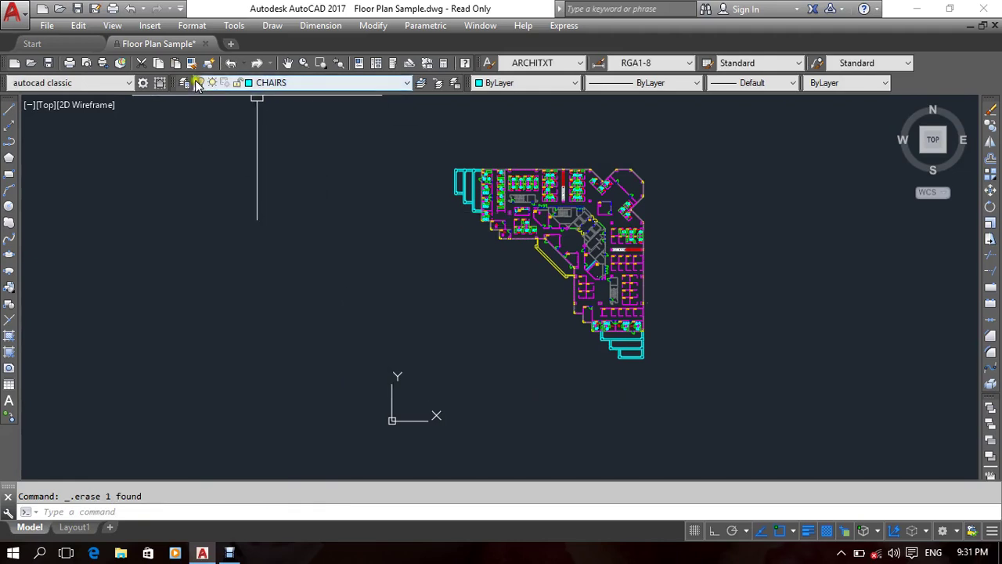
{"action": "left_click", "coordinate": [183, 82]}
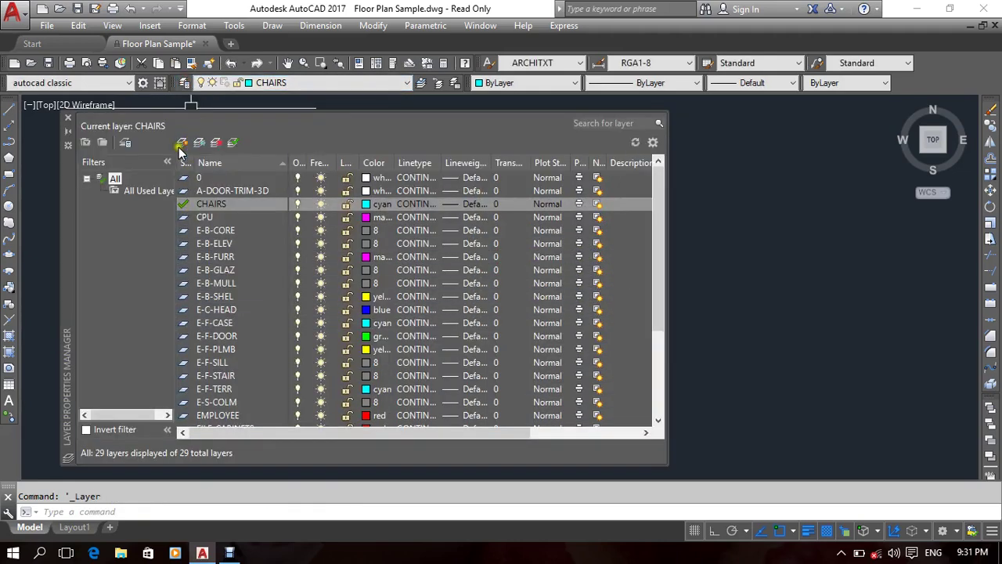
Add a new layer with the default name Layer1 and make it current
{"action": "left_click", "coordinate": [182, 143]}
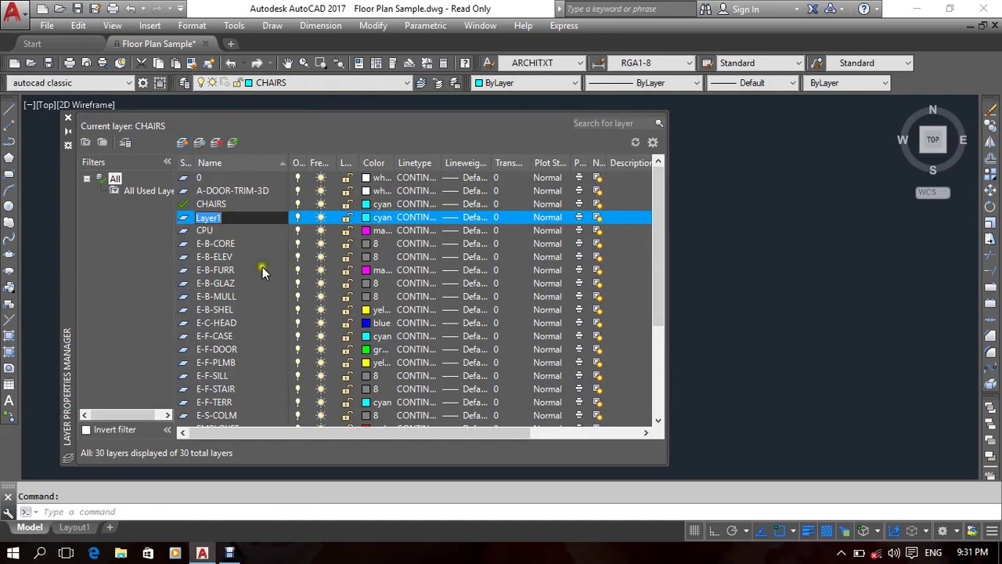
{"action": "left_click", "coordinate": [789, 240]}
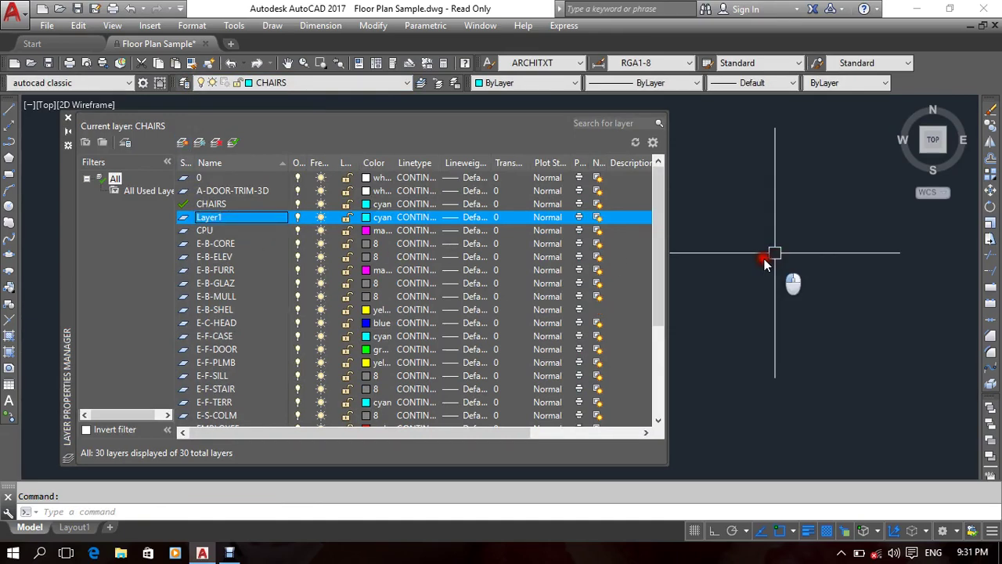
{"action": "left_click", "coordinate": [71, 123]}
{"action": "left_click", "coordinate": [344, 83]}
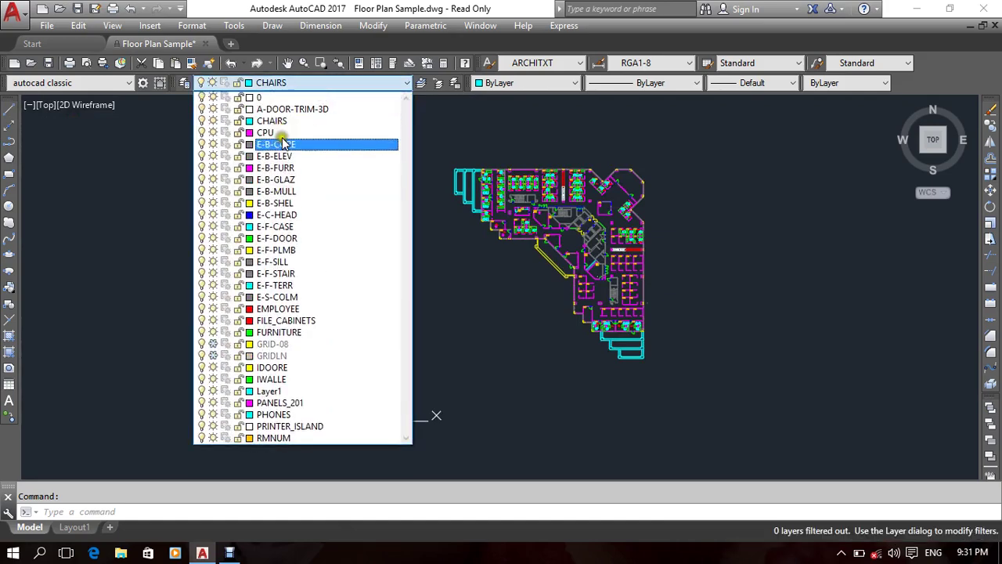
{"action": "left_click", "coordinate": [291, 391]}
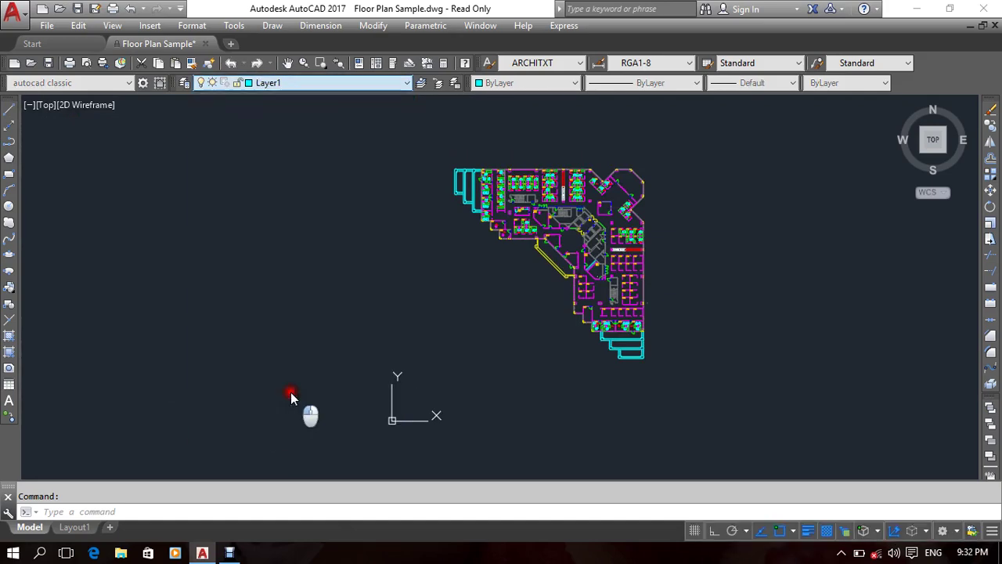
Draw a rectangle on Layer1 around the floor plan and select it
{"action": "left_click", "coordinate": [13, 173]}
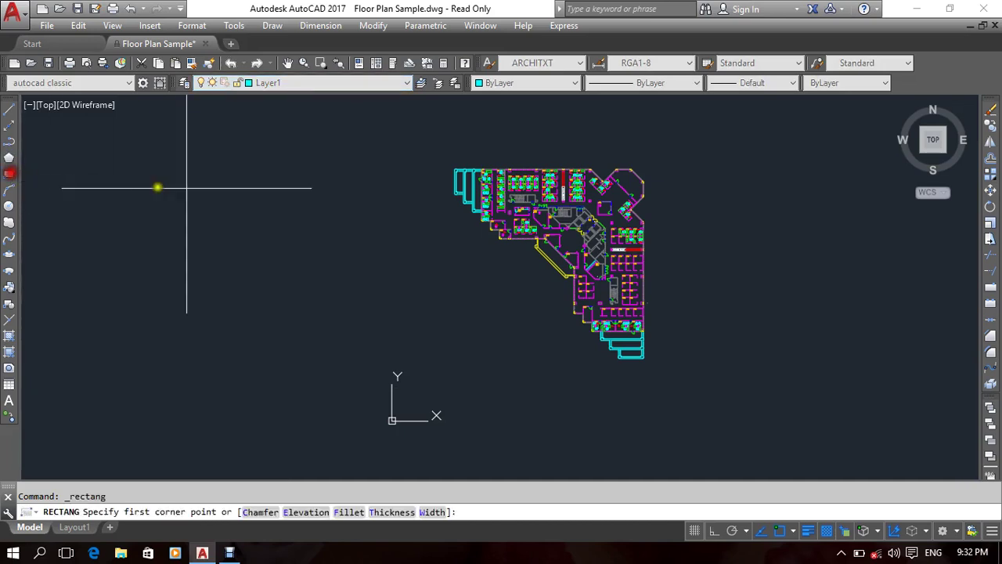
{"action": "left_click", "coordinate": [430, 155]}
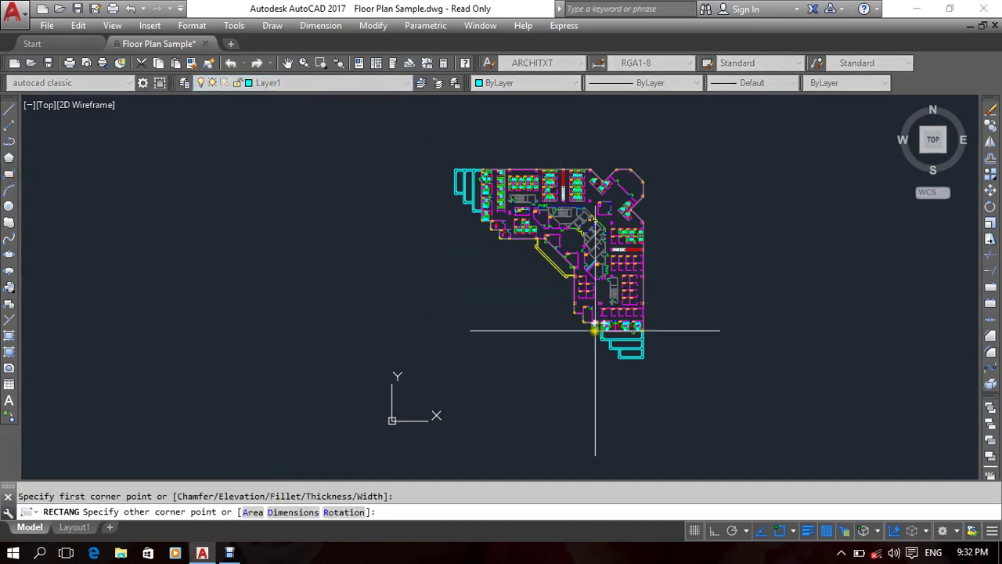
{"action": "left_click", "coordinate": [665, 374]}
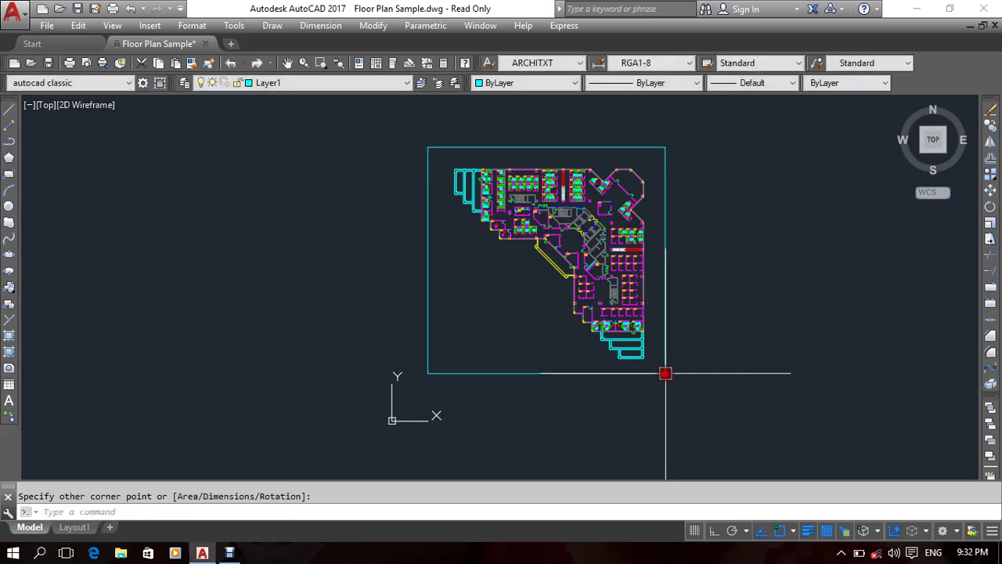
{"action": "middle_click_drag", "start_coordinate": [365, 284], "coordinate": [395, 279]}
{"action": "left_click_drag", "start_coordinate": [488, 305], "coordinate": [381, 309]}
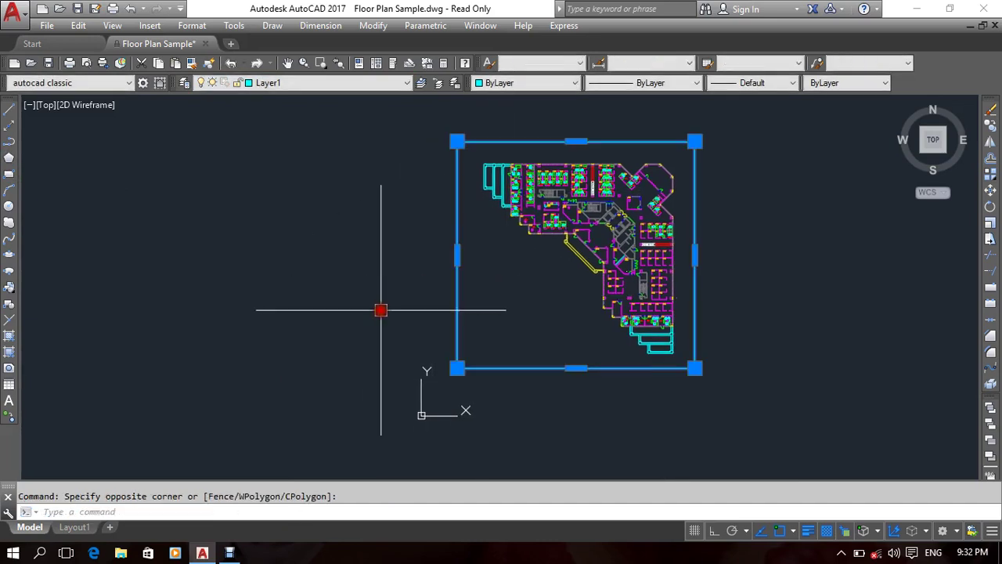
Pull the rectangle's left edge inward, then undo a trial top-edge stretch
{"action": "left_click", "coordinate": [457, 256]}
{"action": "left_click", "coordinate": [467, 255]}
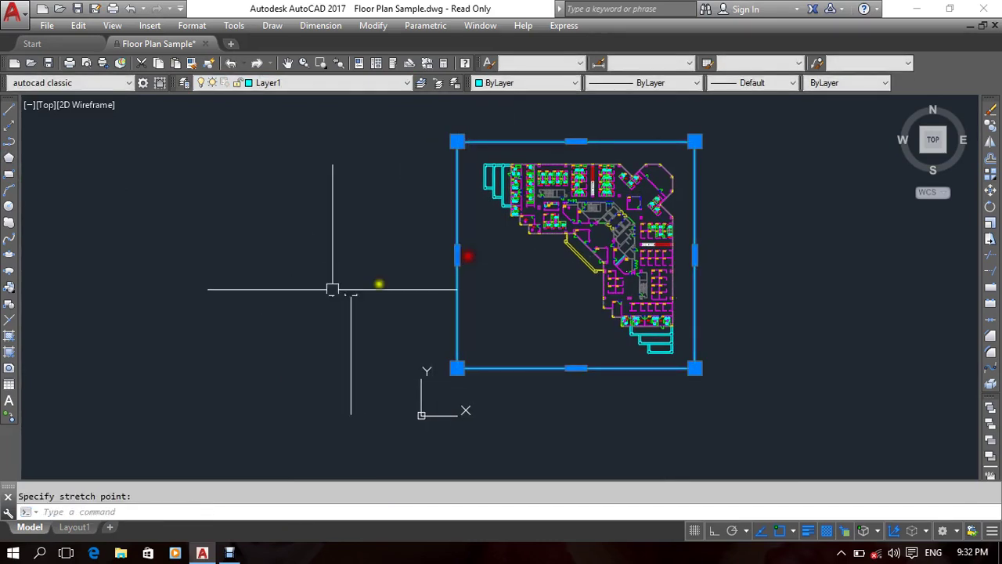
{"action": "middle_click_drag", "start_coordinate": [423, 259], "coordinate": [325, 265]}
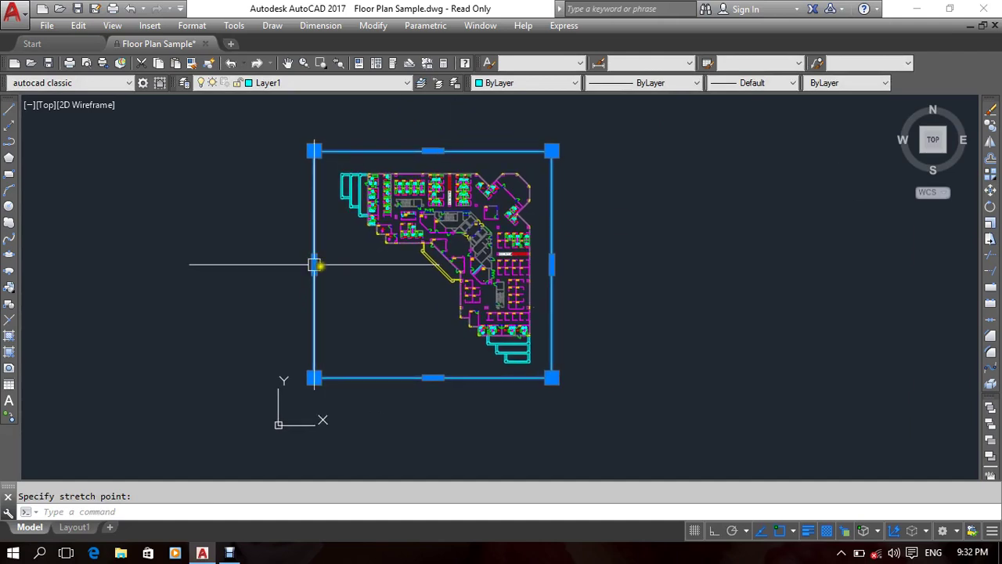
{"action": "left_click", "coordinate": [314, 264]}
{"action": "left_click", "coordinate": [389, 264]}
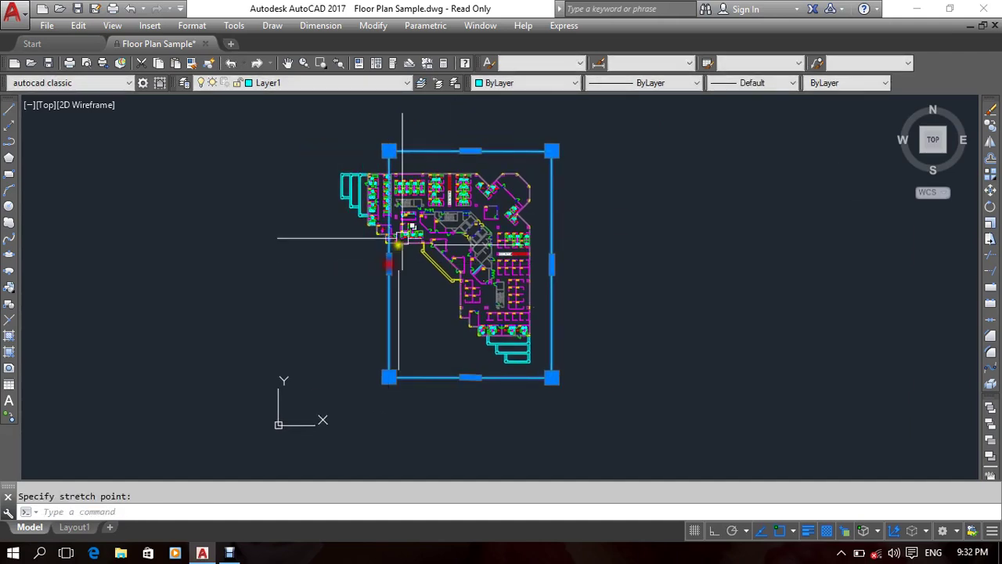
{"action": "left_click", "coordinate": [469, 150]}
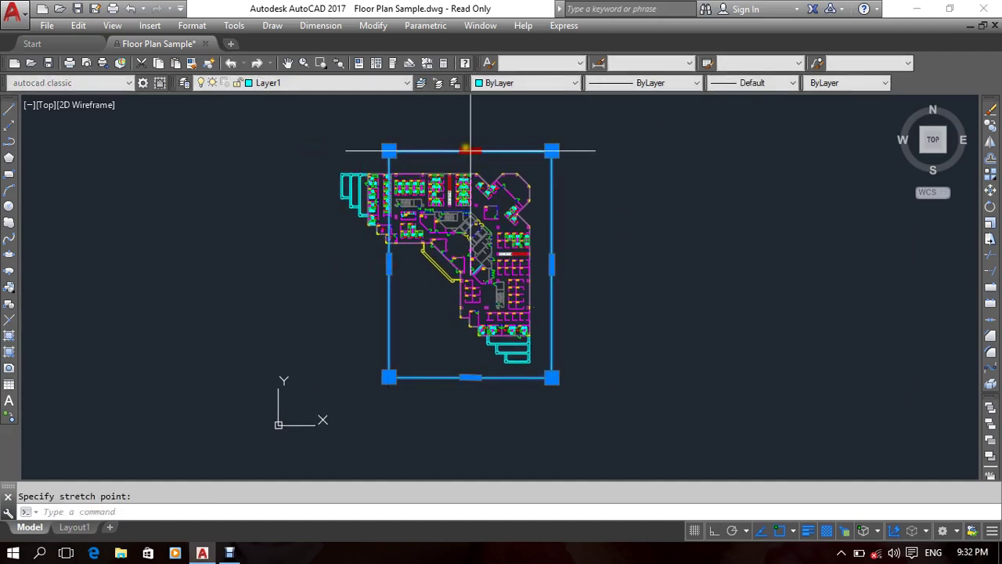
{"action": "left_click", "coordinate": [470, 232]}
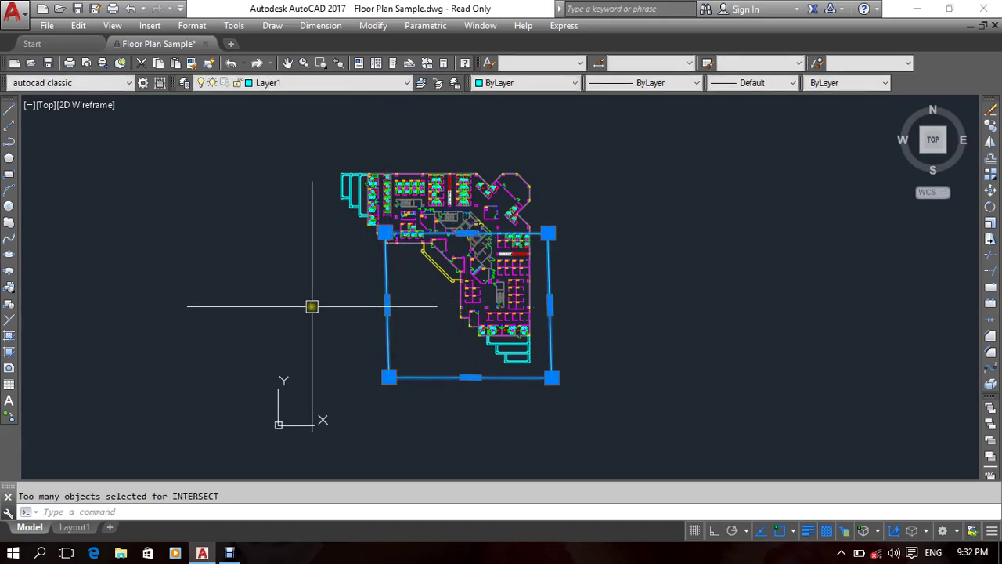
{"action": "middle_click_drag", "start_coordinate": [291, 308], "coordinate": [281, 299]}
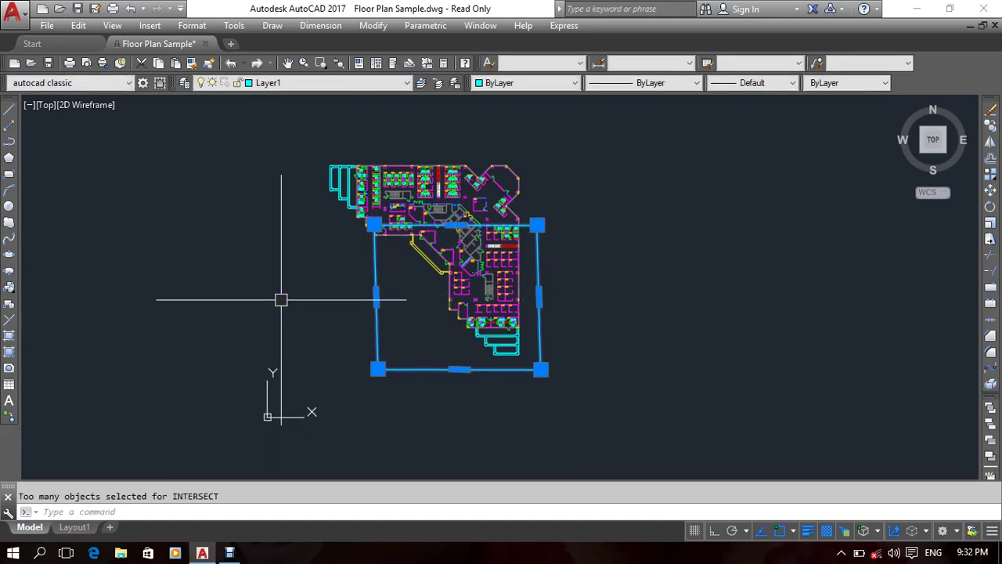
{"action": "key", "text": "ctrl+z"}
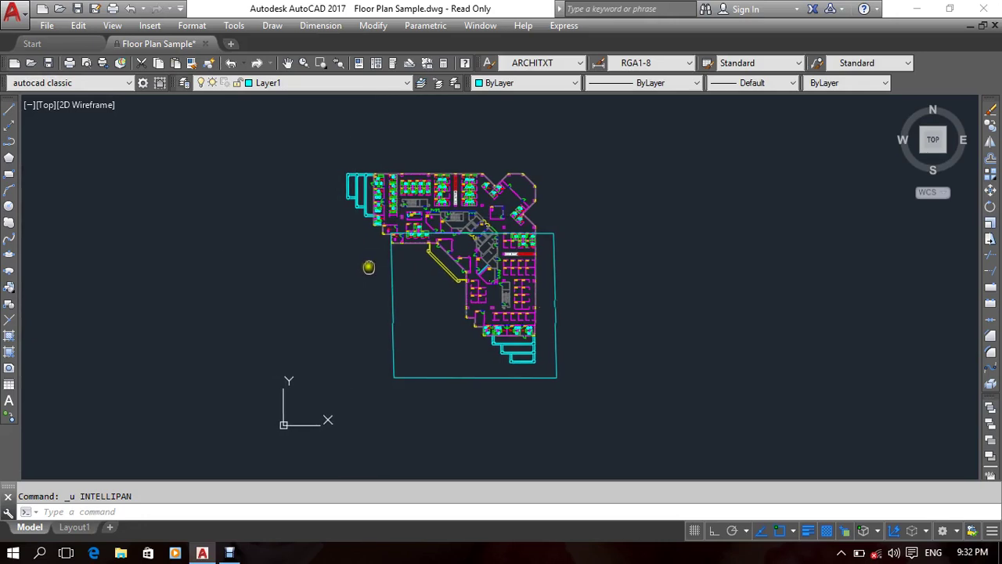
{"action": "key", "text": "ctrl+z"}
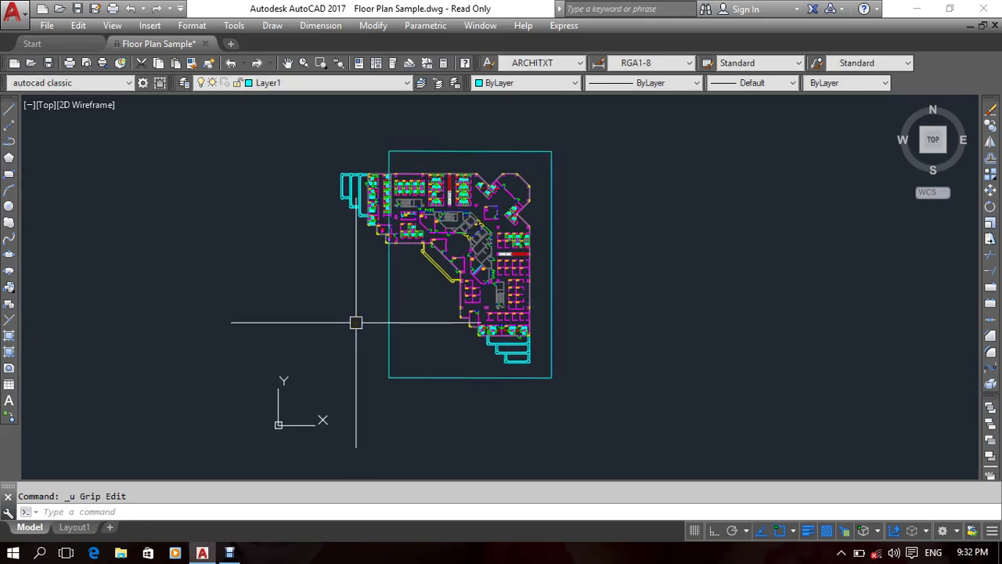
Stretch the top edge vertically with Ortho (F8) to the printer island row, then deselect
{"action": "left_click", "coordinate": [513, 151]}
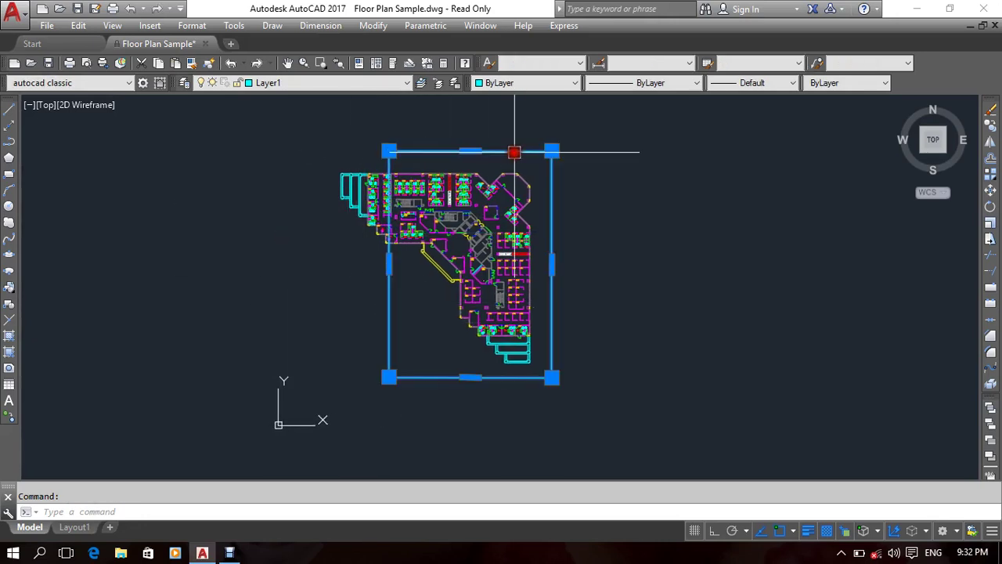
{"action": "left_click", "coordinate": [470, 151]}
{"action": "scroll", "coordinate": [470, 180], "scroll_direction": "up", "scroll_amount": 5}
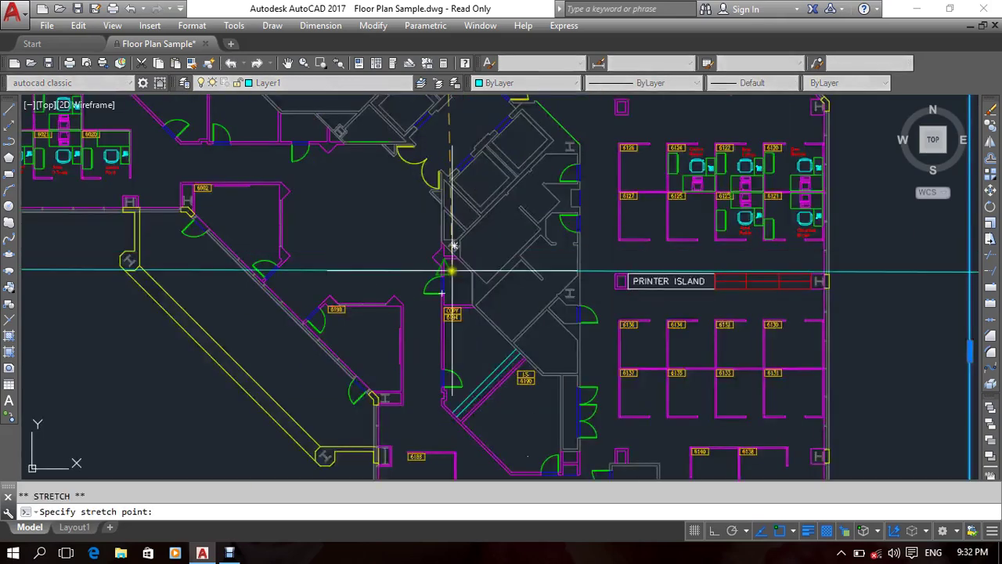
{"action": "scroll", "coordinate": [395, 277], "scroll_direction": "up", "scroll_amount": 4}
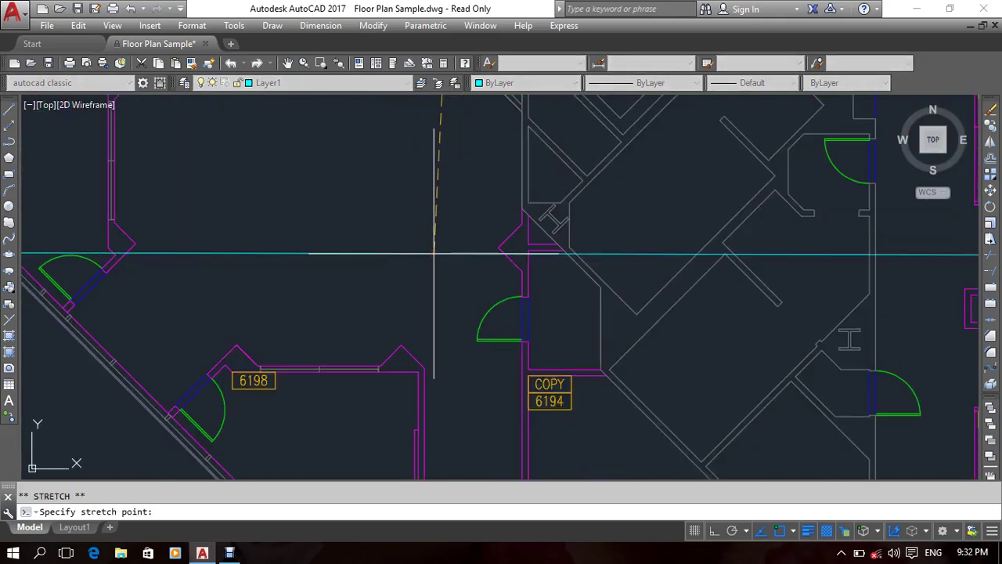
{"action": "key", "text": "F8"}
{"action": "left_click", "coordinate": [429, 253]}
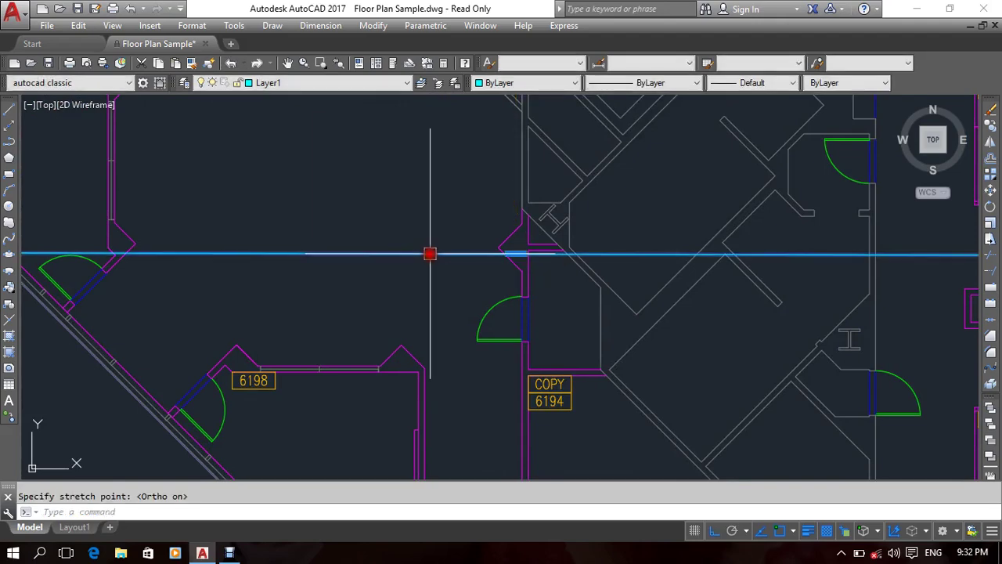
{"action": "scroll", "coordinate": [425, 201], "scroll_direction": "down", "scroll_amount": 3}
{"action": "scroll", "coordinate": [347, 308], "scroll_direction": "down", "scroll_amount": 4}
{"action": "scroll", "coordinate": [358, 279], "scroll_direction": "down", "scroll_amount": 3}
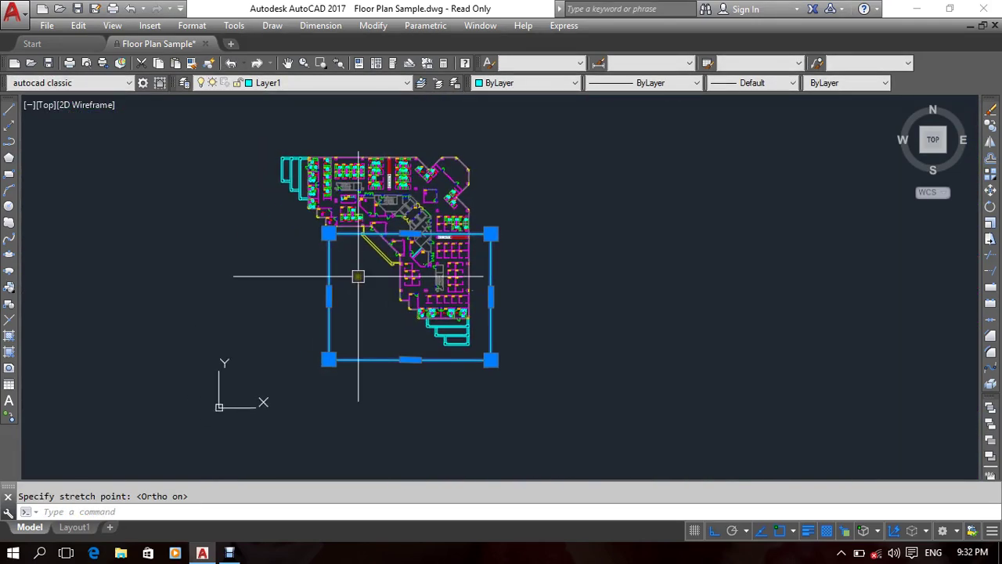
{"action": "key", "text": "Escape"}
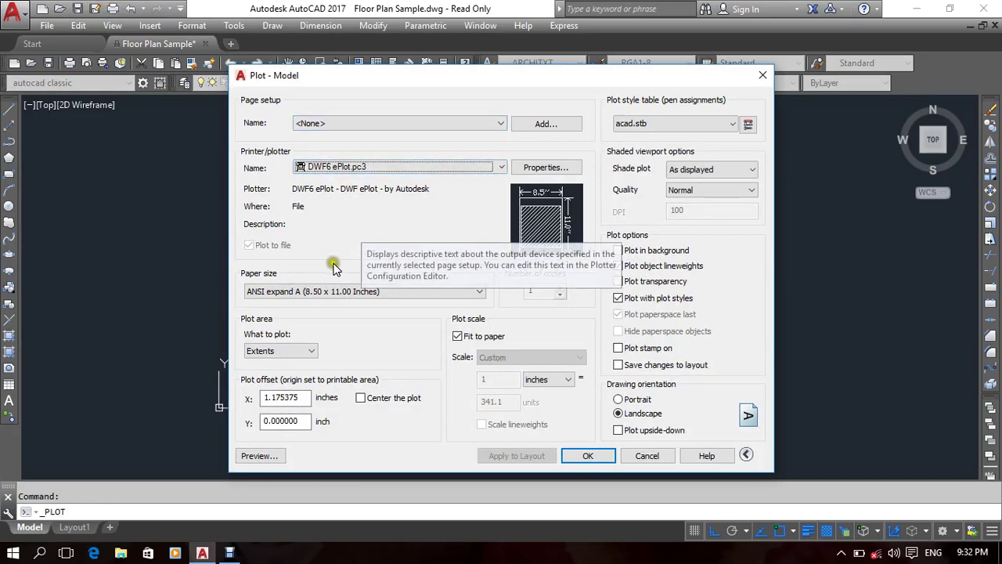
Set What to plot to a Window around the rectangle and tick Center the plot
{"action": "left_click", "coordinate": [286, 351]}
{"action": "left_click", "coordinate": [266, 401]}
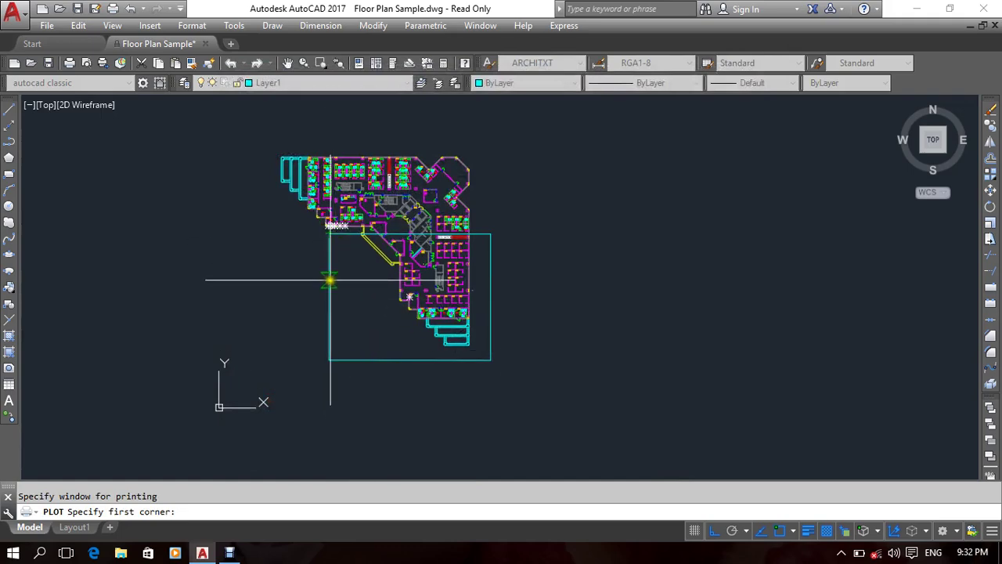
{"action": "scroll", "coordinate": [329, 259], "scroll_direction": "up", "scroll_amount": 2}
{"action": "left_click", "coordinate": [335, 221]}
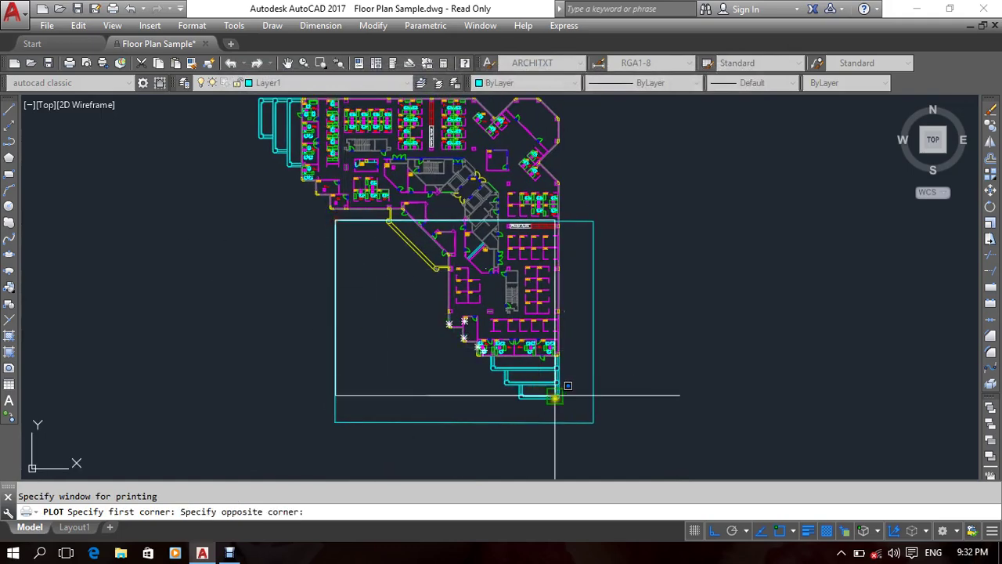
{"action": "left_click", "coordinate": [592, 415]}
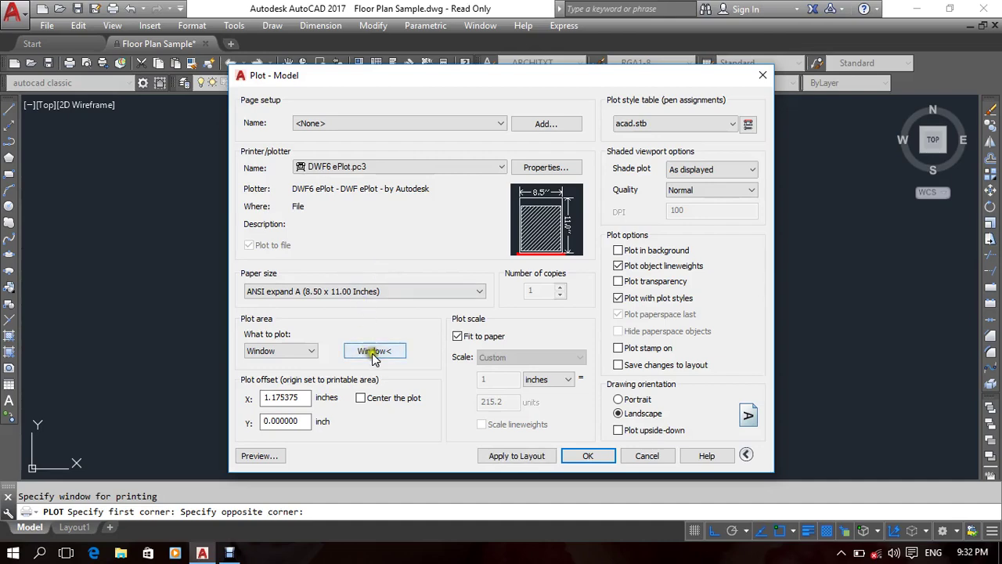
{"action": "left_click", "coordinate": [375, 399]}
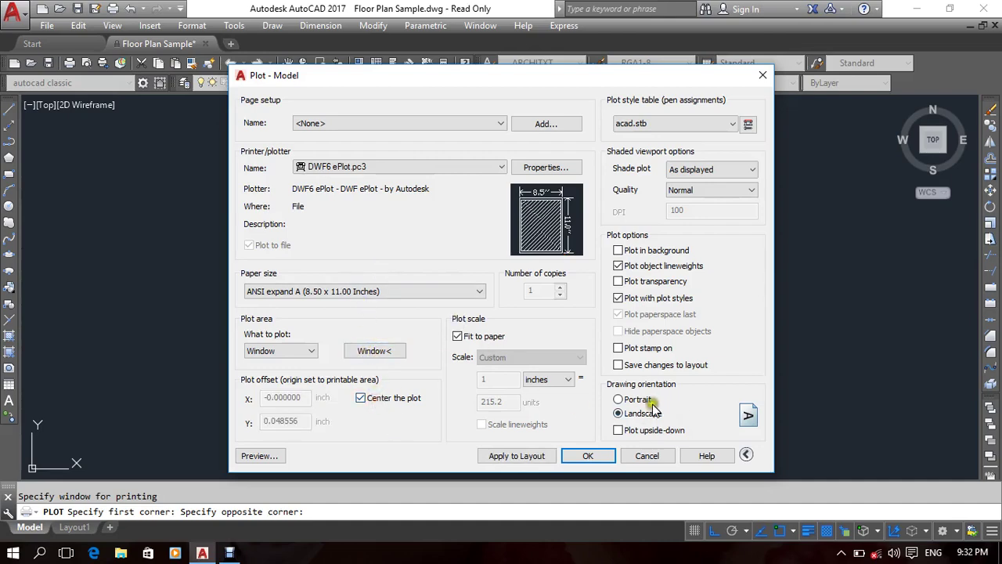
Preview the plot, then close the preview and return to the Plot dialog
{"action": "left_click", "coordinate": [262, 455]}
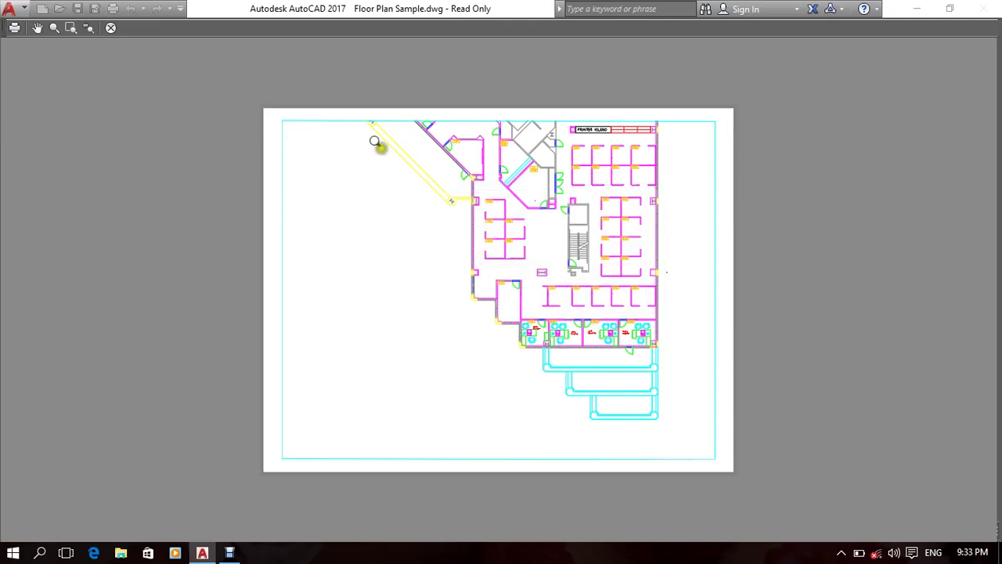
{"action": "scroll", "coordinate": [402, 190], "scroll_direction": "up", "scroll_amount": 2}
{"action": "scroll", "coordinate": [402, 225], "scroll_direction": "down", "scroll_amount": 2}
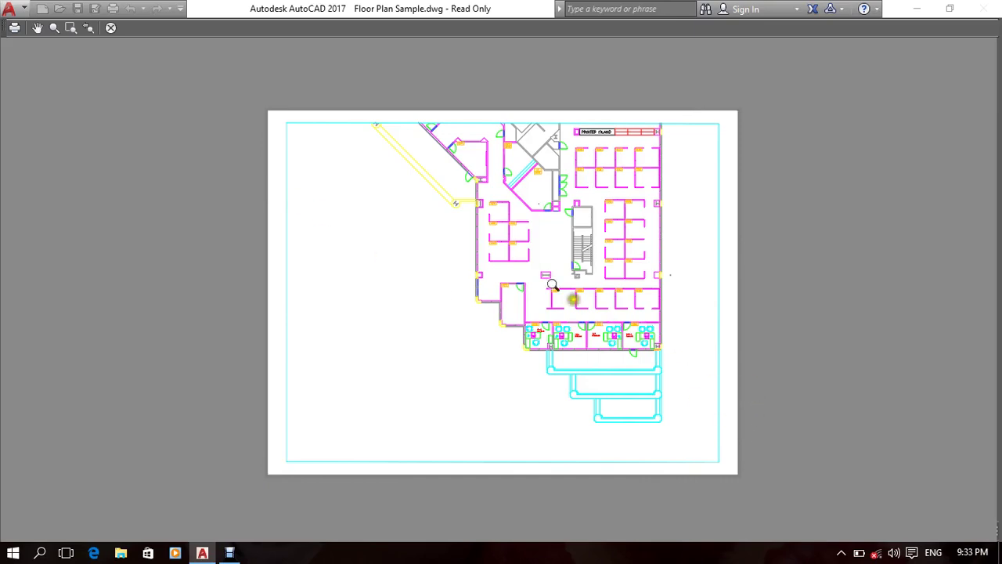
{"action": "left_click", "coordinate": [108, 28]}
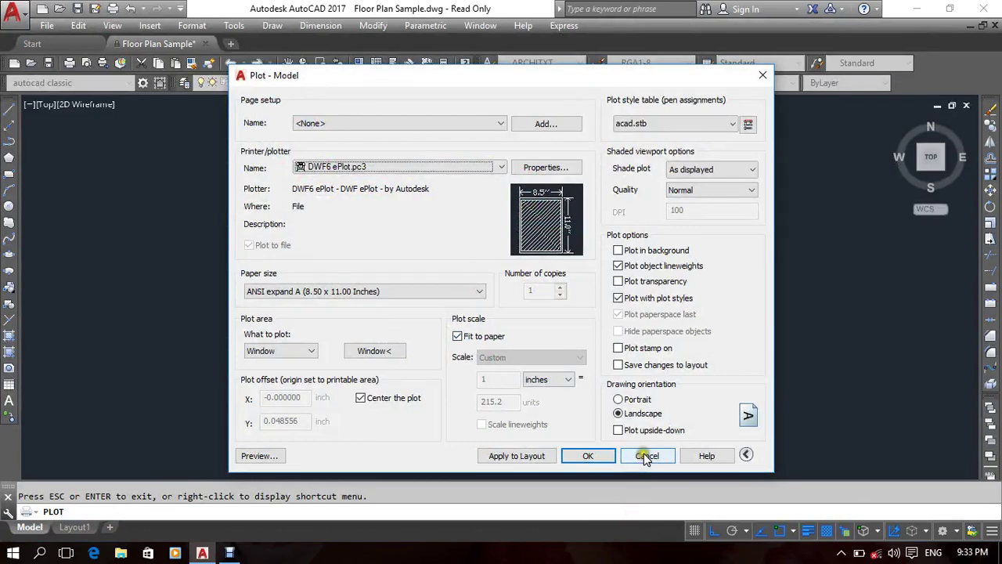
Cancel the plot and set Layer1 to non-plotting in the Layer Properties Manager
{"action": "left_click", "coordinate": [646, 455]}
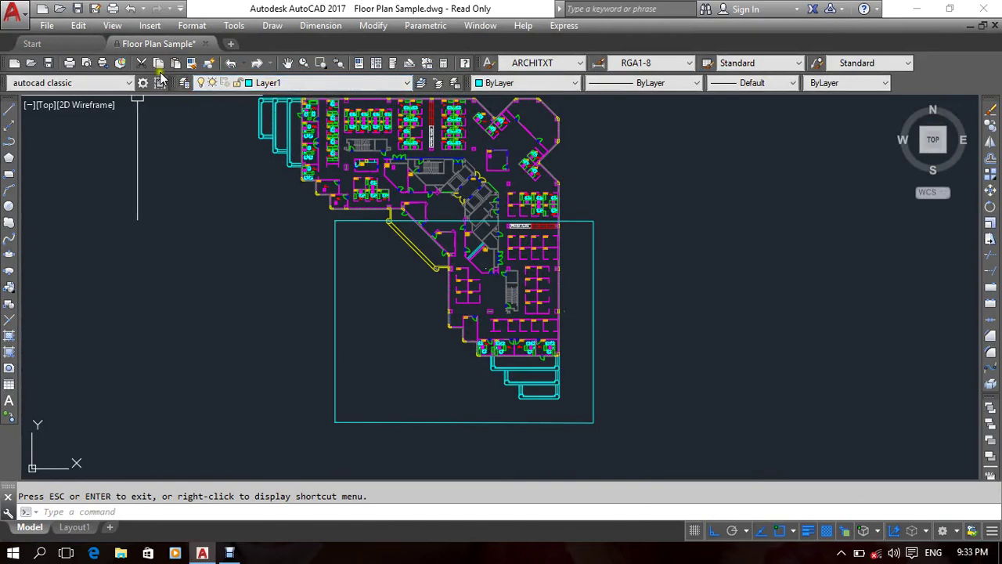
{"action": "left_click", "coordinate": [186, 85]}
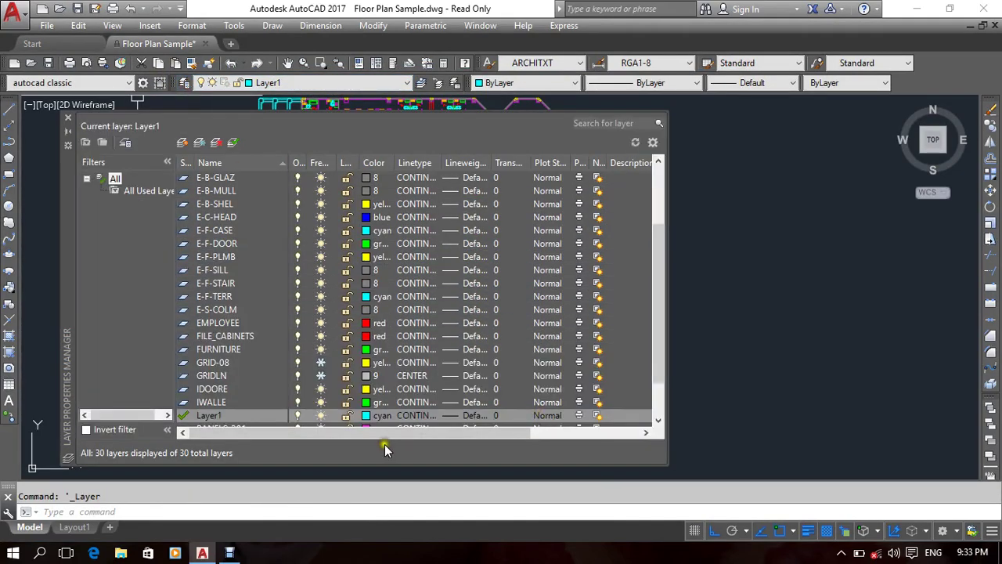
{"action": "left_click", "coordinate": [580, 415]}
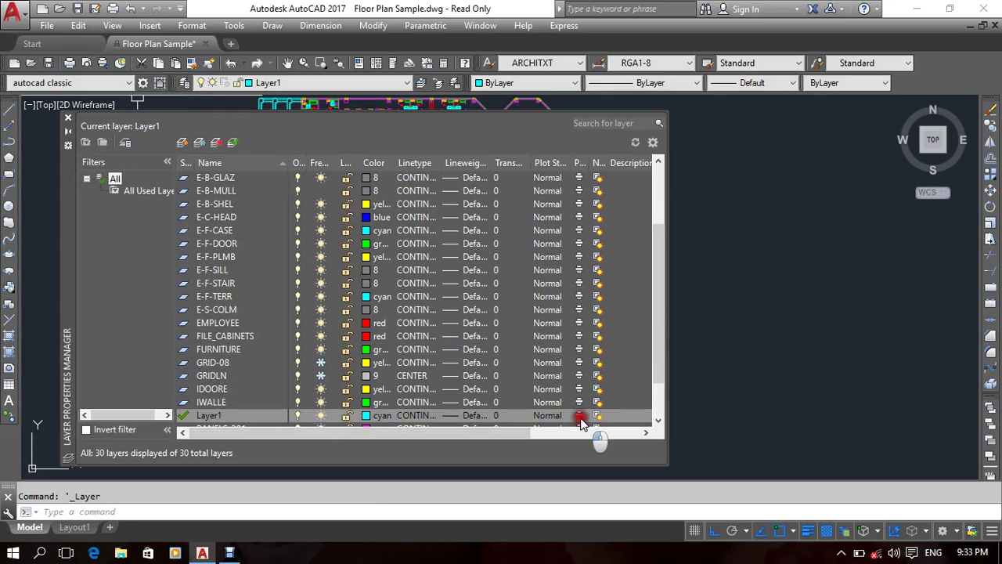
{"action": "left_click", "coordinate": [68, 117]}
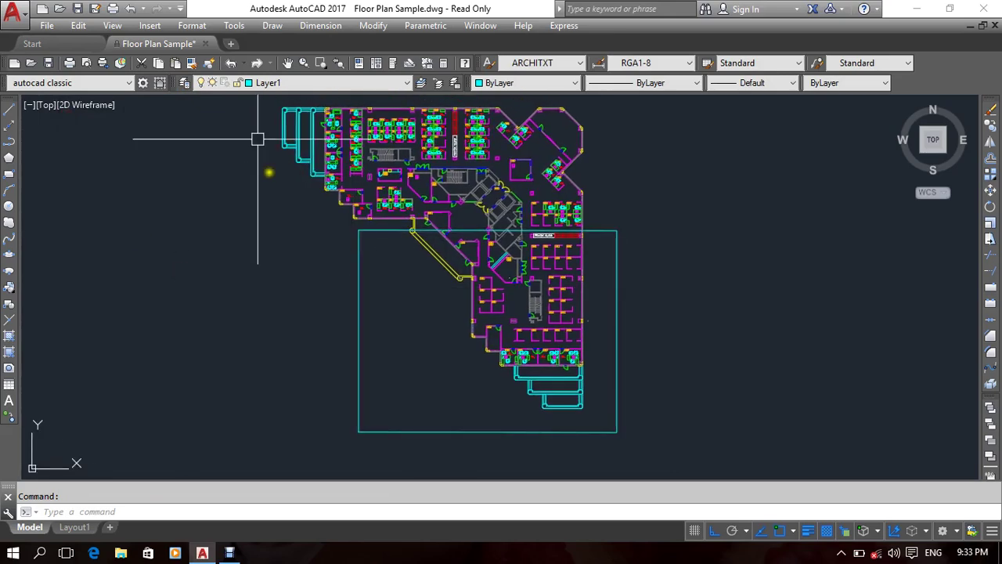
Preview the plot with the <Previous plot> page setup to confirm the Layer1 rectangle no longer prints
{"action": "left_click", "coordinate": [112, 9]}
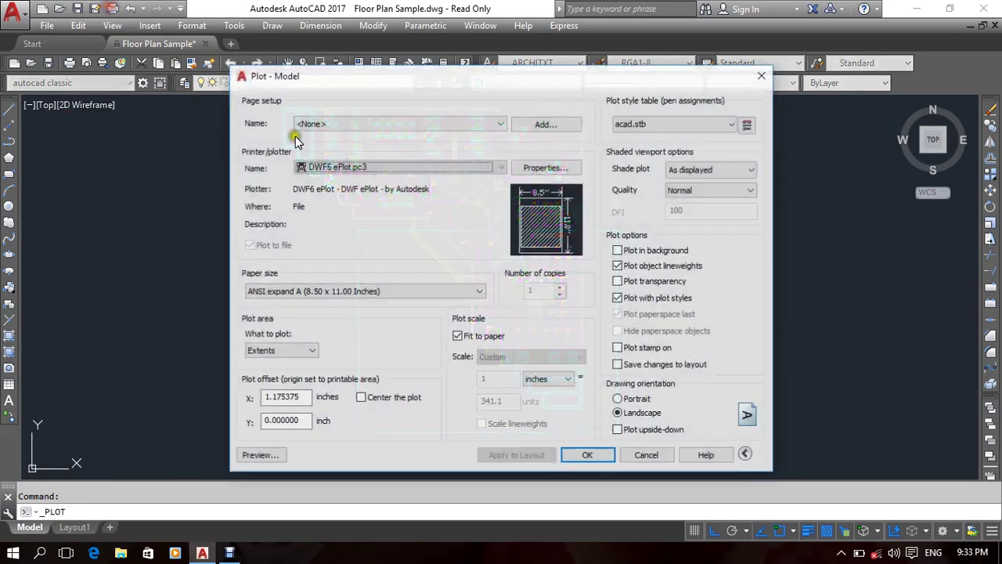
{"action": "left_click", "coordinate": [334, 124]}
{"action": "left_click", "coordinate": [330, 143]}
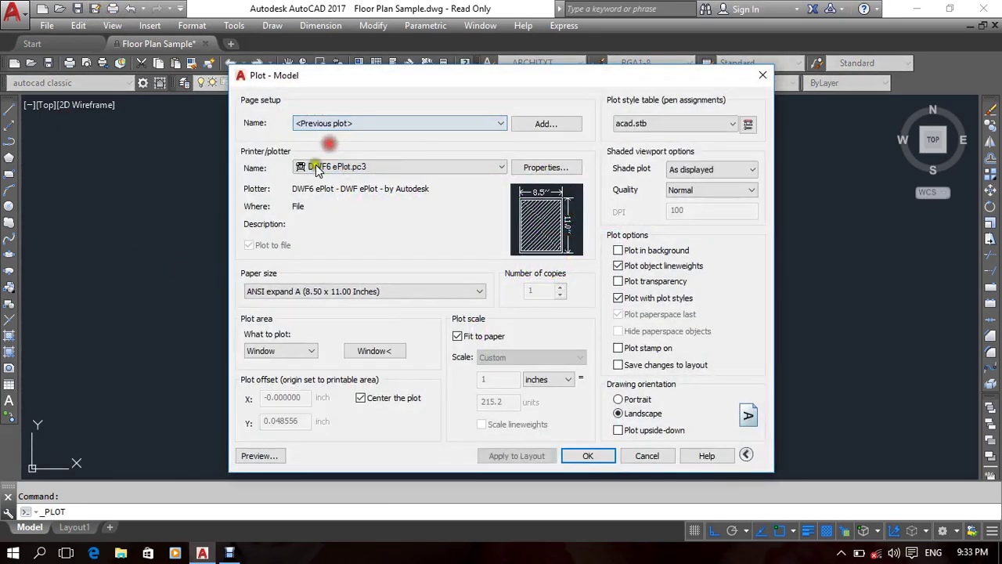
{"action": "left_click", "coordinate": [270, 455]}
{"action": "scroll", "coordinate": [238, 142], "scroll_direction": "up", "scroll_amount": 2}
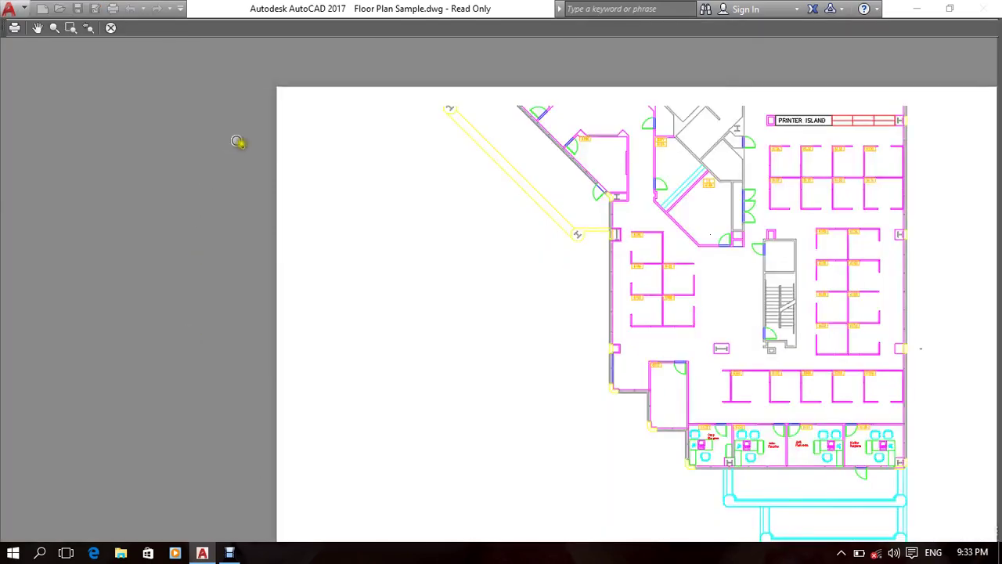
{"action": "scroll", "coordinate": [238, 141], "scroll_direction": "down", "scroll_amount": 2}
{"action": "middle_click_drag", "start_coordinate": [227, 174], "coordinate": [241, 147]}
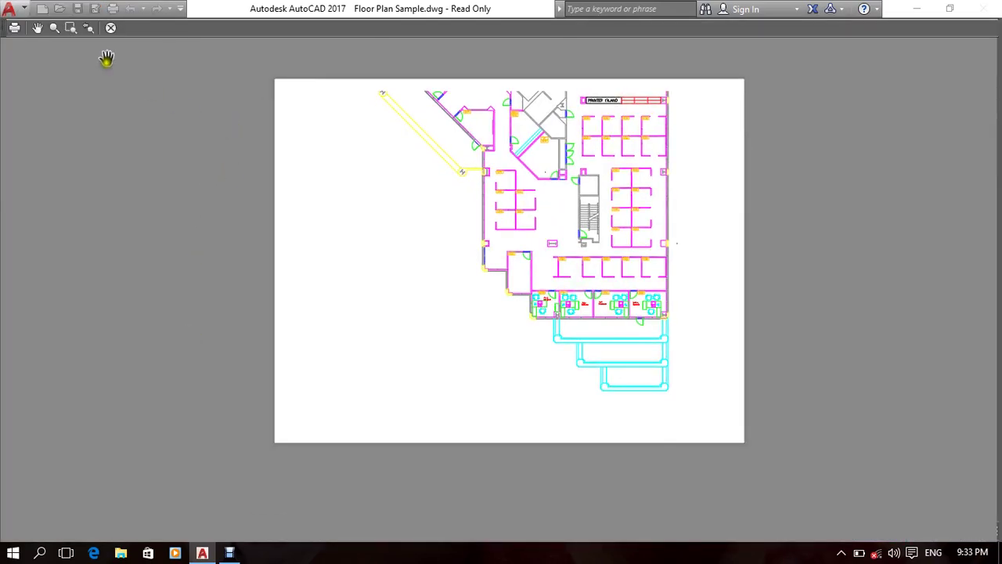
{"action": "left_click", "coordinate": [110, 29]}
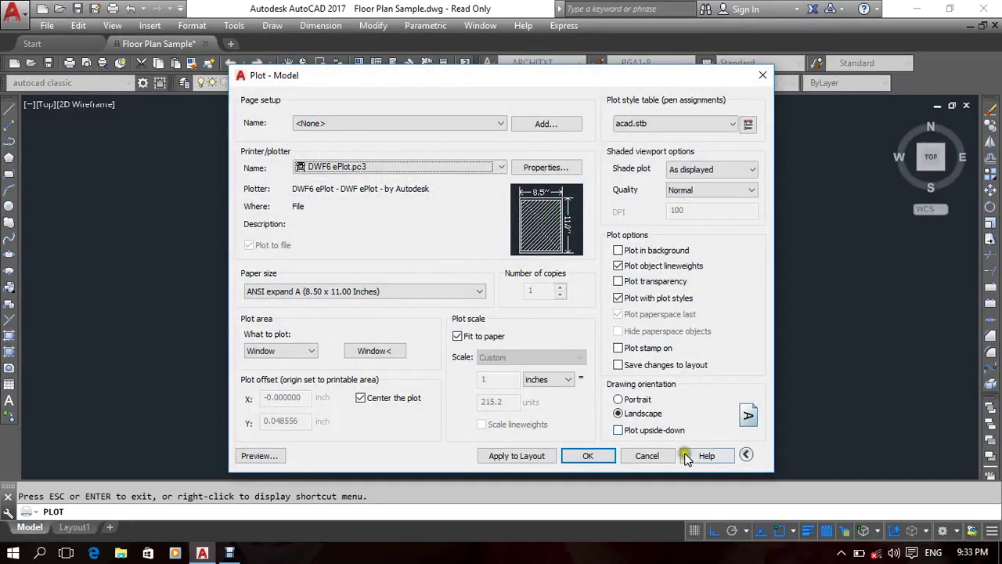
Cancel the plot, window-select the Layer1 rectangle and bring up its right-click menu
{"action": "left_click", "coordinate": [662, 456]}
{"action": "left_click", "coordinate": [407, 302]}
{"action": "left_click", "coordinate": [302, 313]}
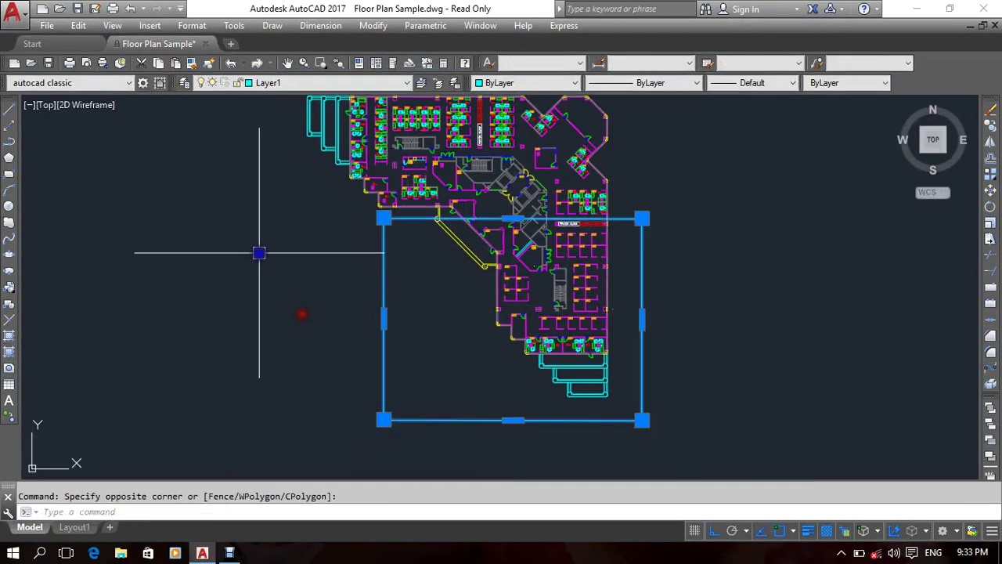
{"action": "right_click", "coordinate": [259, 253]}
Erase the selected Layer1 rectangle from the floor plan
{"action": "left_click", "coordinate": [290, 273]}
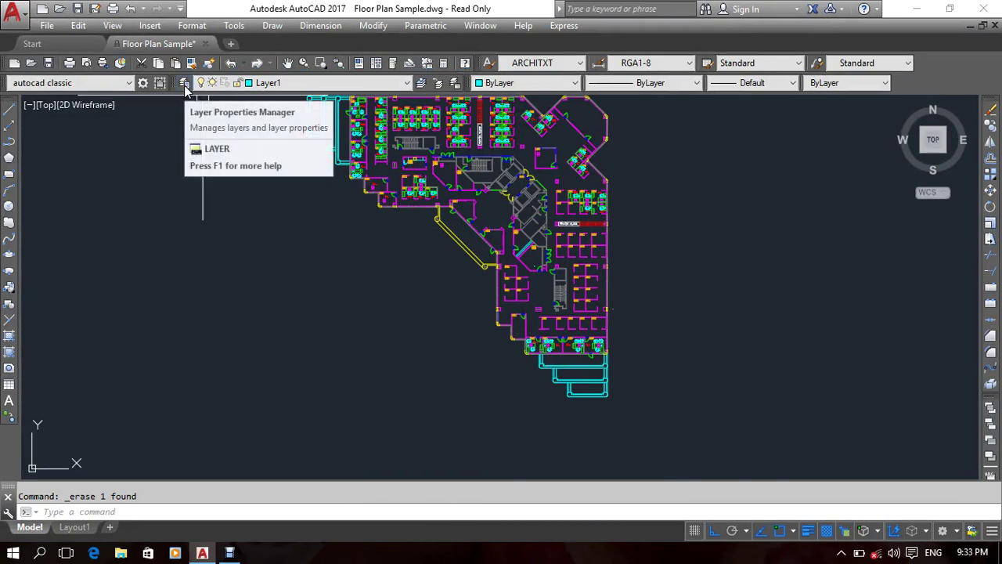
{"action": "scroll", "coordinate": [207, 176], "scroll_direction": "up", "scroll_amount": 1}
{"action": "scroll", "coordinate": [235, 207], "scroll_direction": "down", "scroll_amount": 1}
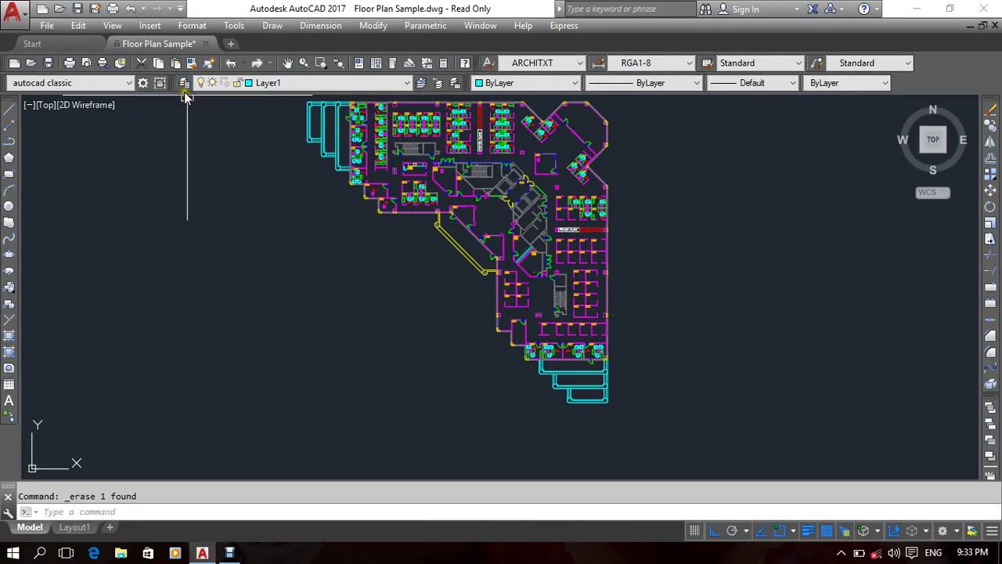
{"action": "scroll", "coordinate": [191, 118], "scroll_direction": "up", "scroll_amount": 1}
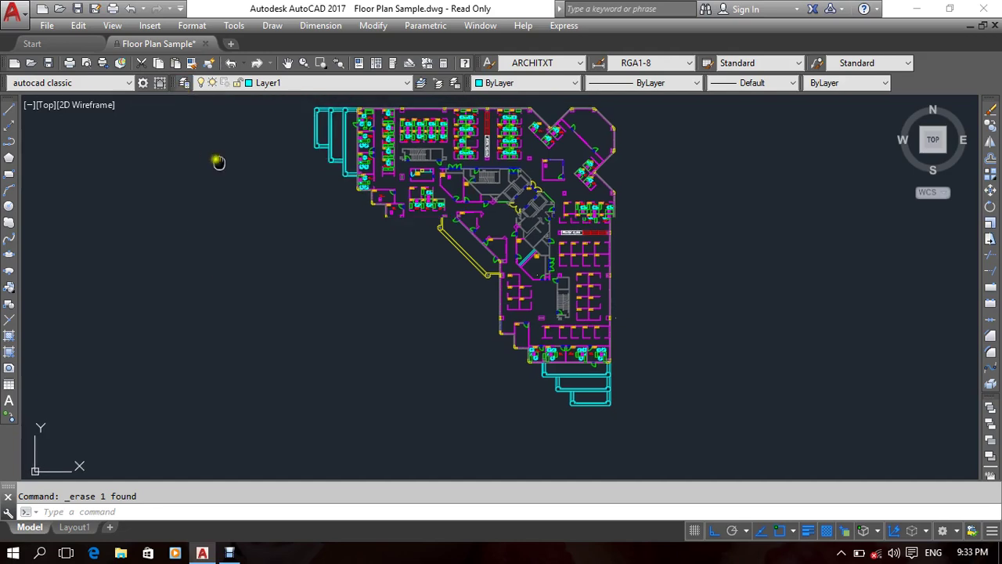
{"action": "scroll", "coordinate": [217, 162], "scroll_direction": "down", "scroll_amount": 1}
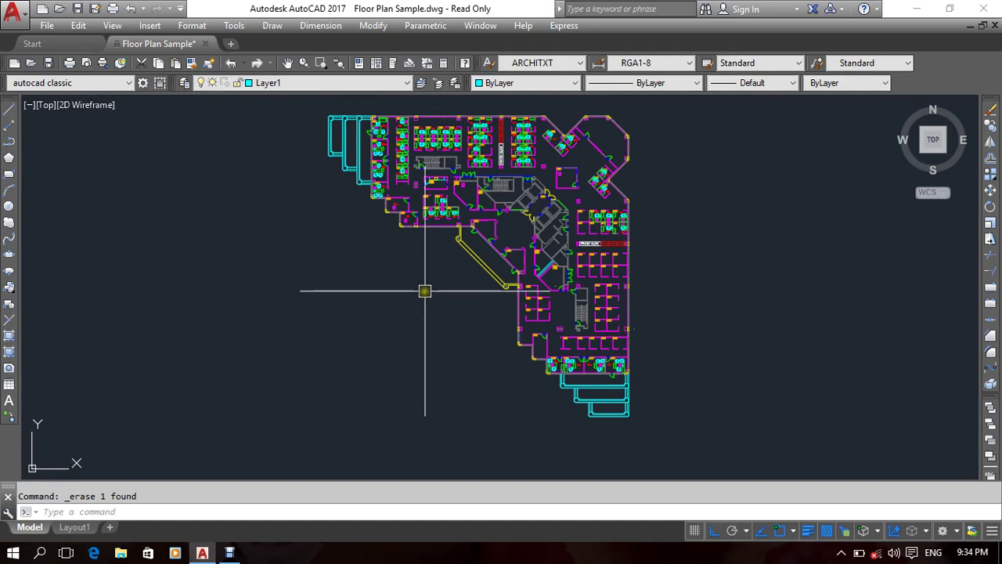
Pan the floor plan into position and reopen the Layer Properties Manager
{"action": "mouse_move", "coordinate": [383, 294]}
{"action": "middle_mouse_down"}
{"action": "mouse_move", "coordinate": [353, 285]}
{"action": "mouse_move", "coordinate": [320, 302]}
{"action": "mouse_move", "coordinate": [315, 293]}
{"action": "middle_mouse_up"}
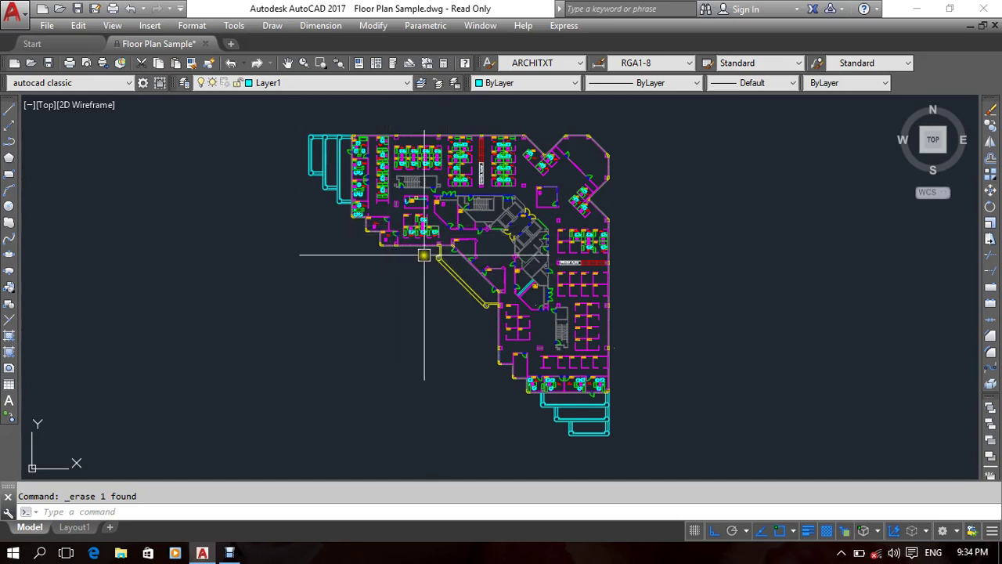
{"action": "mouse_move", "coordinate": [473, 273]}
{"action": "middle_mouse_down"}
{"action": "mouse_move", "coordinate": [461, 260]}
{"action": "mouse_move", "coordinate": [399, 272]}
{"action": "middle_mouse_up"}
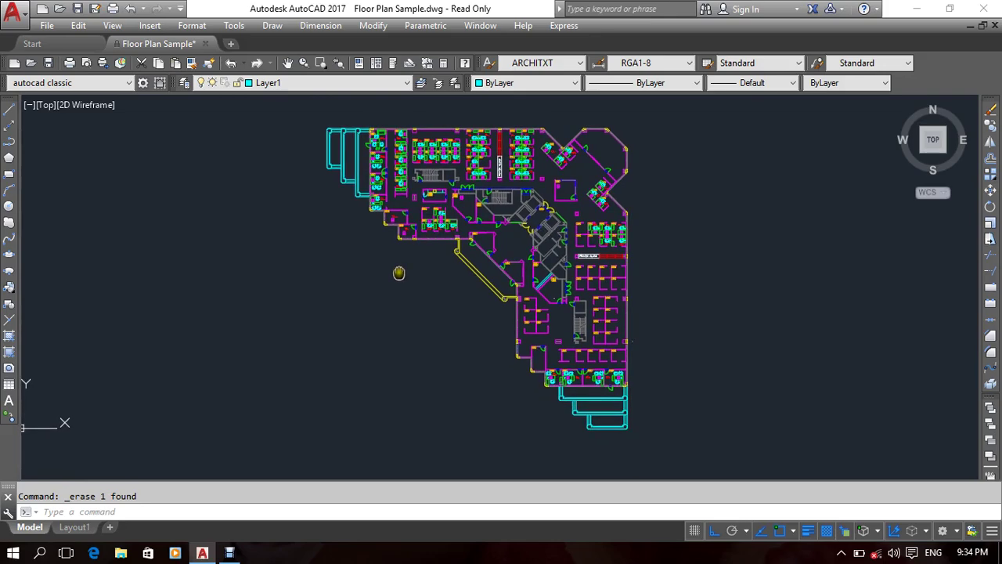
{"action": "mouse_move", "coordinate": [542, 227]}
{"action": "middle_mouse_down"}
{"action": "mouse_move", "coordinate": [551, 238]}
{"action": "mouse_move", "coordinate": [546, 227]}
{"action": "middle_mouse_up"}
{"action": "middle_click_drag", "start_coordinate": [228, 319], "coordinate": [224, 314]}
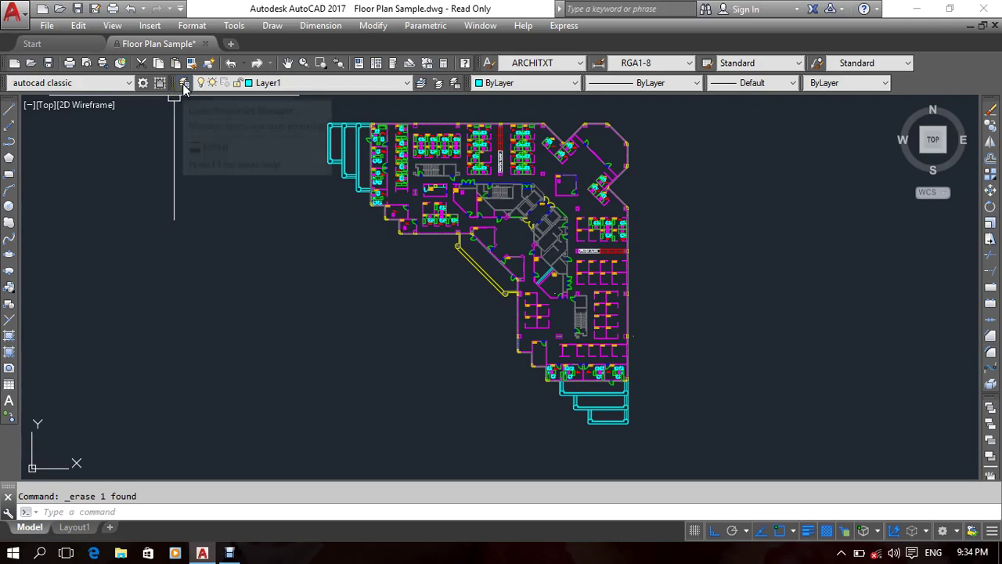
{"action": "left_click", "coordinate": [182, 83]}
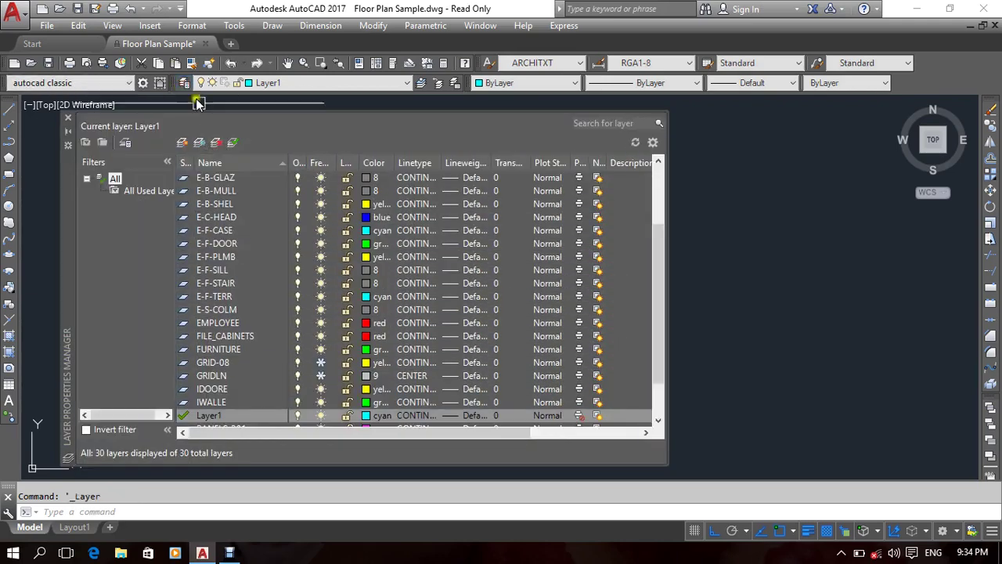
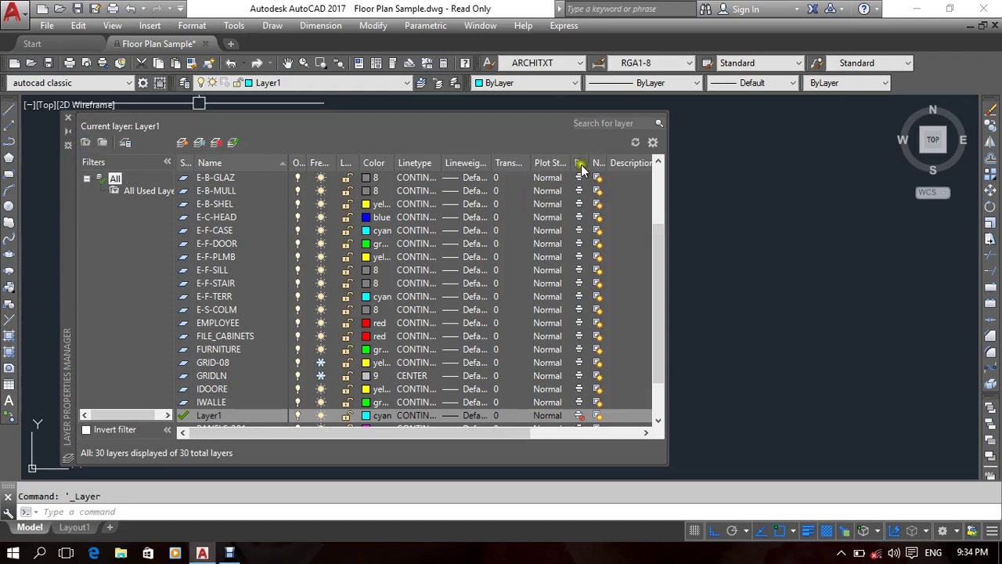
Widen the Plot column, close Layer Properties, and zoom and pan until the whole floor plan fits
{"action": "left_click_drag", "start_coordinate": [586, 162], "coordinate": [599, 162]}
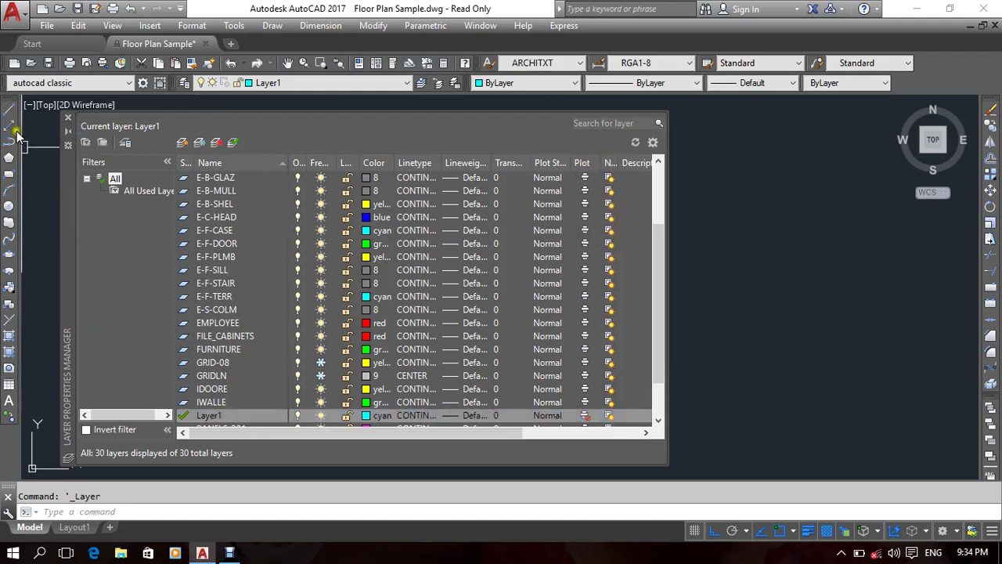
{"action": "left_click", "coordinate": [68, 118]}
{"action": "scroll", "coordinate": [379, 302], "scroll_direction": "down", "scroll_amount": 2}
{"action": "middle_click_drag", "start_coordinate": [379, 301], "coordinate": [379, 297]}
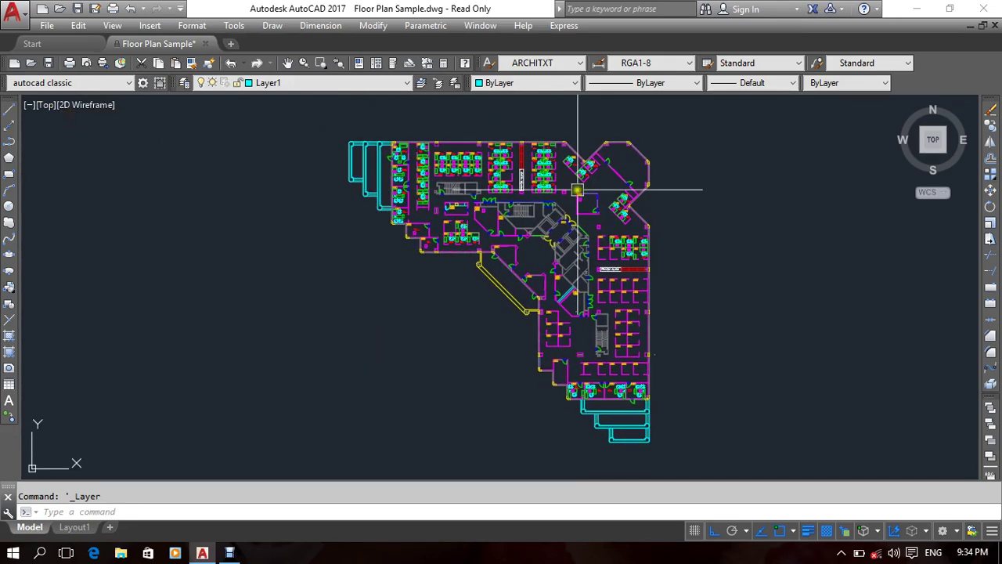
{"action": "scroll", "coordinate": [274, 341], "scroll_direction": "down", "scroll_amount": 1}
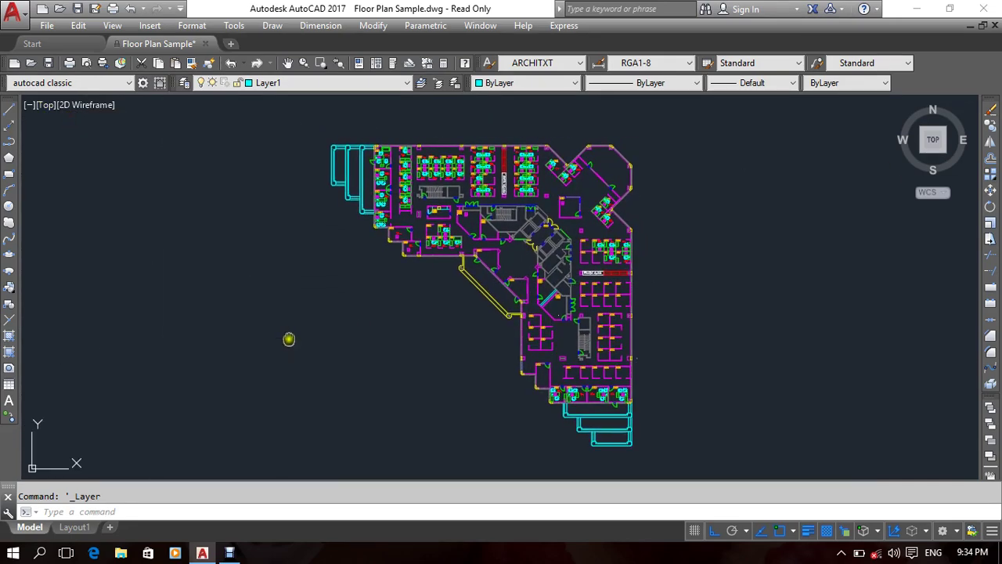
{"action": "scroll", "coordinate": [285, 337], "scroll_direction": "down", "scroll_amount": 1}
{"action": "scroll", "coordinate": [282, 337], "scroll_direction": "down", "scroll_amount": 1}
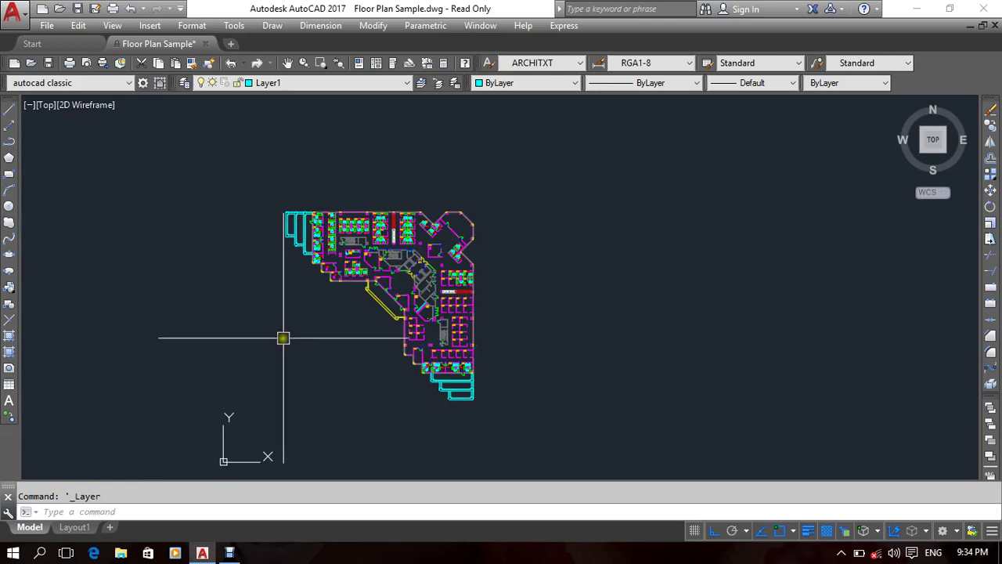
{"action": "middle_click_drag", "start_coordinate": [282, 338], "coordinate": [327, 328]}
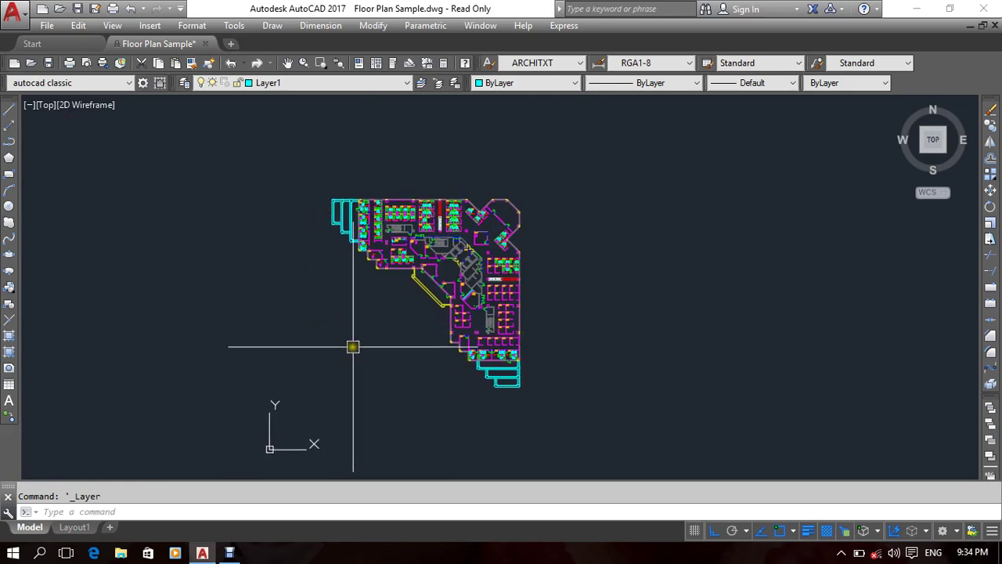
{"action": "middle_click_drag", "start_coordinate": [353, 353], "coordinate": [359, 347]}
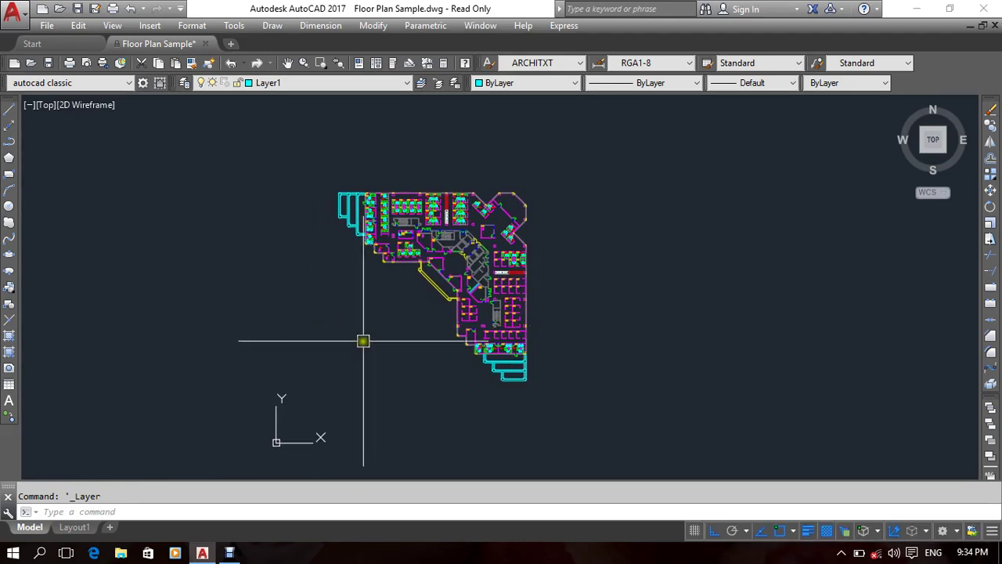
Reopen the Layer Properties Manager for Floor Plan Sample.dwg
{"action": "left_click", "coordinate": [234, 25]}
{"action": "mouse_move", "coordinate": [255, 26]}
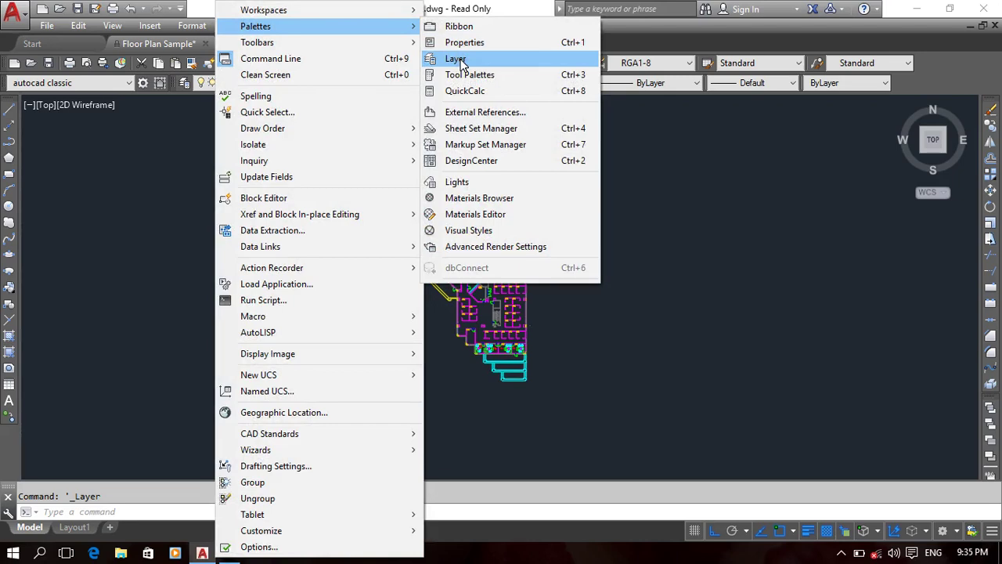
{"action": "left_click", "coordinate": [649, 279]}
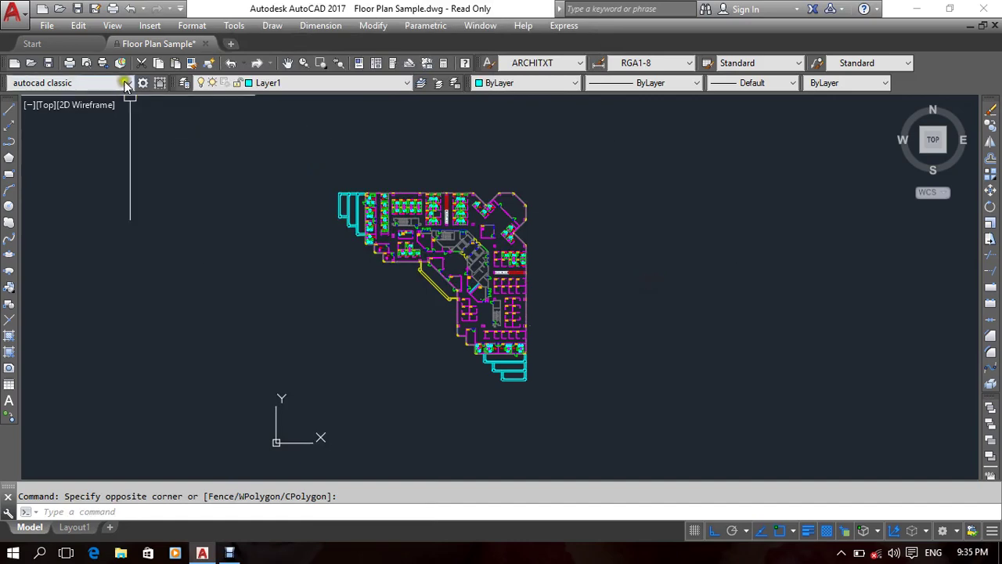
{"action": "left_click", "coordinate": [185, 83]}
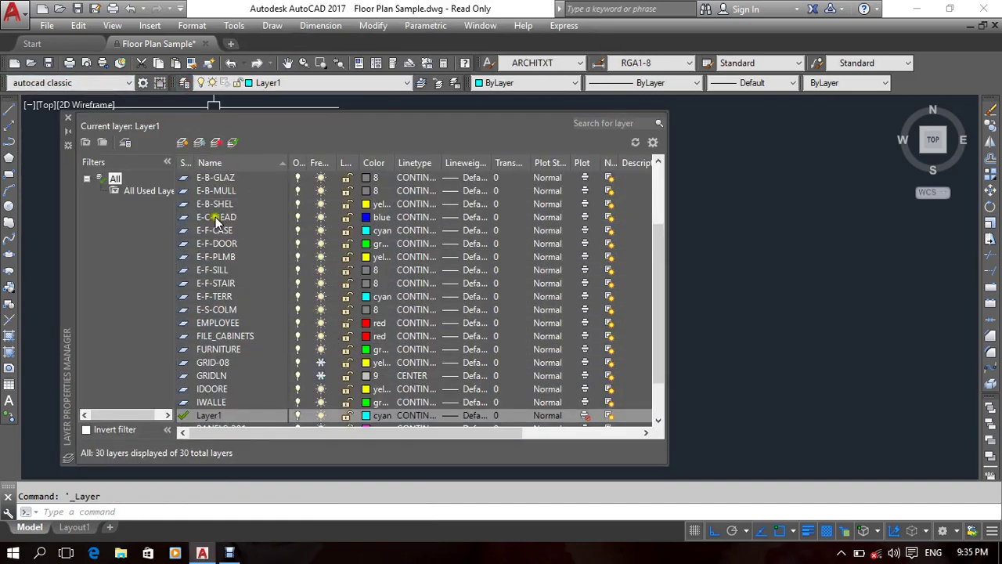
Create a new layer named gfgf
{"action": "left_click", "coordinate": [182, 143]}
{"action": "type", "text": "gfgf"}
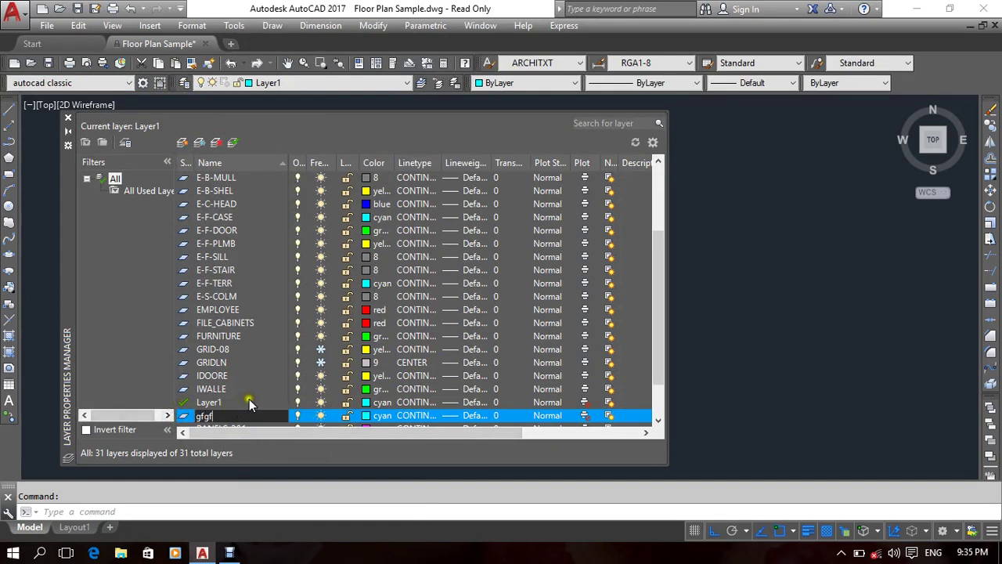
{"action": "left_click", "coordinate": [249, 402]}
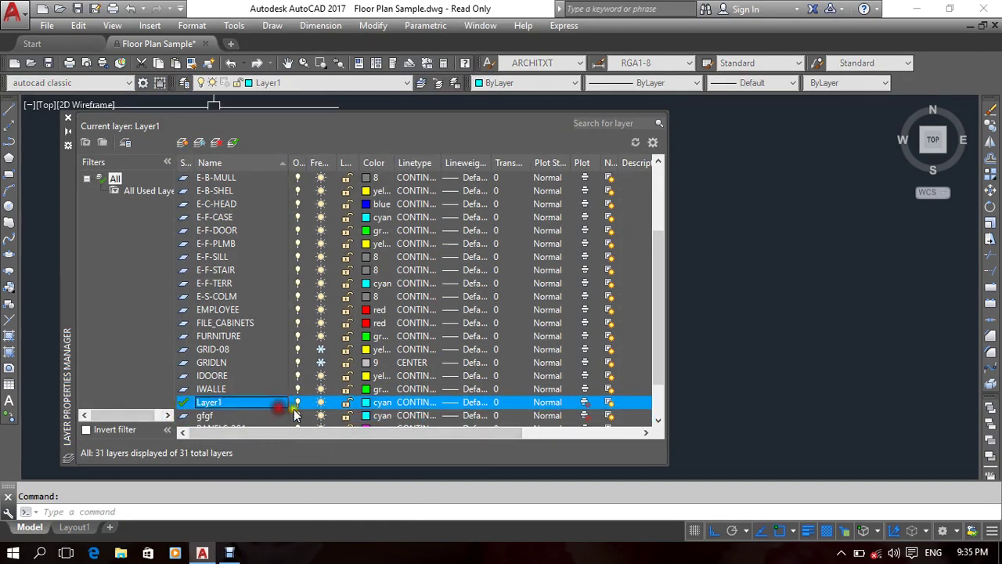
{"action": "scroll", "coordinate": [344, 418], "scroll_direction": "down", "scroll_amount": 1}
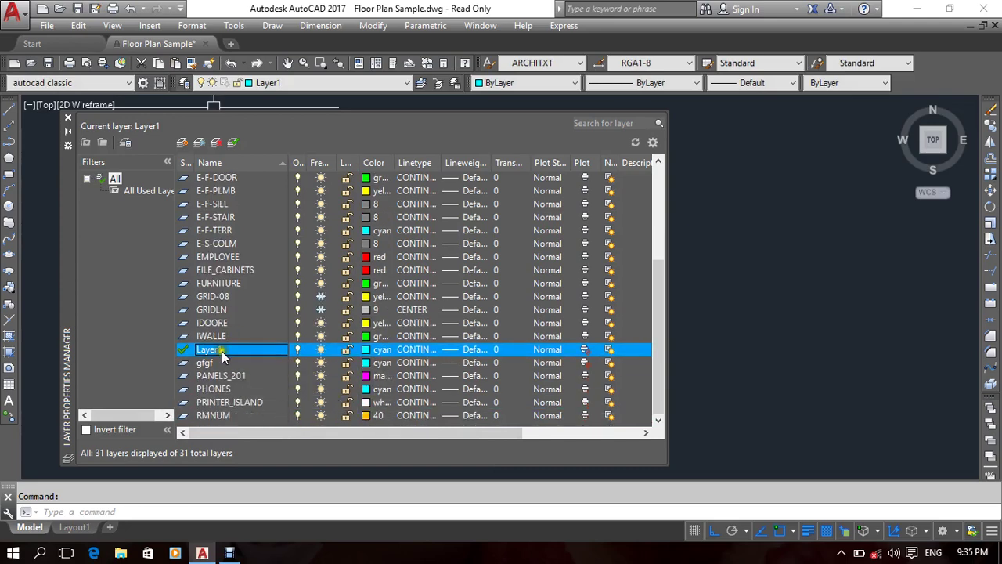
{"action": "left_click", "coordinate": [252, 363]}
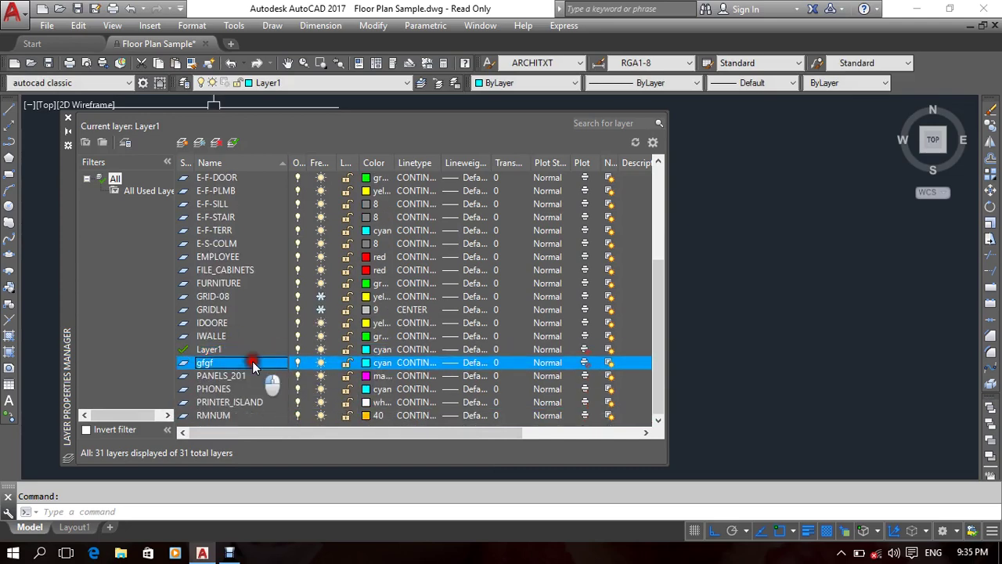
Give gfgf magenta colour, keep CONTINUOUS linetype and Default lineweight, then close the palette
{"action": "left_click", "coordinate": [372, 363]}
{"action": "left_click", "coordinate": [442, 296]}
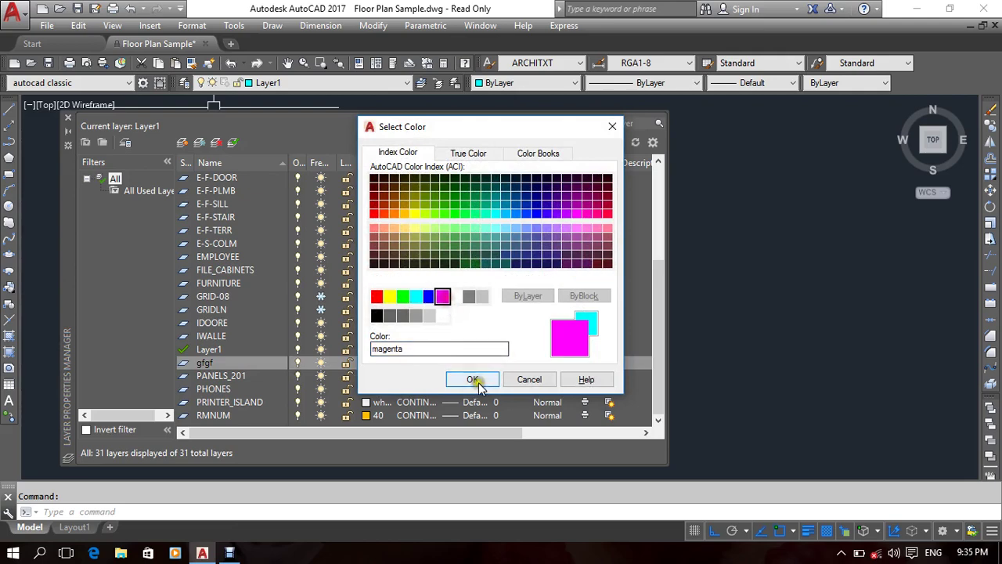
{"action": "left_click", "coordinate": [478, 382]}
{"action": "left_click", "coordinate": [415, 363]}
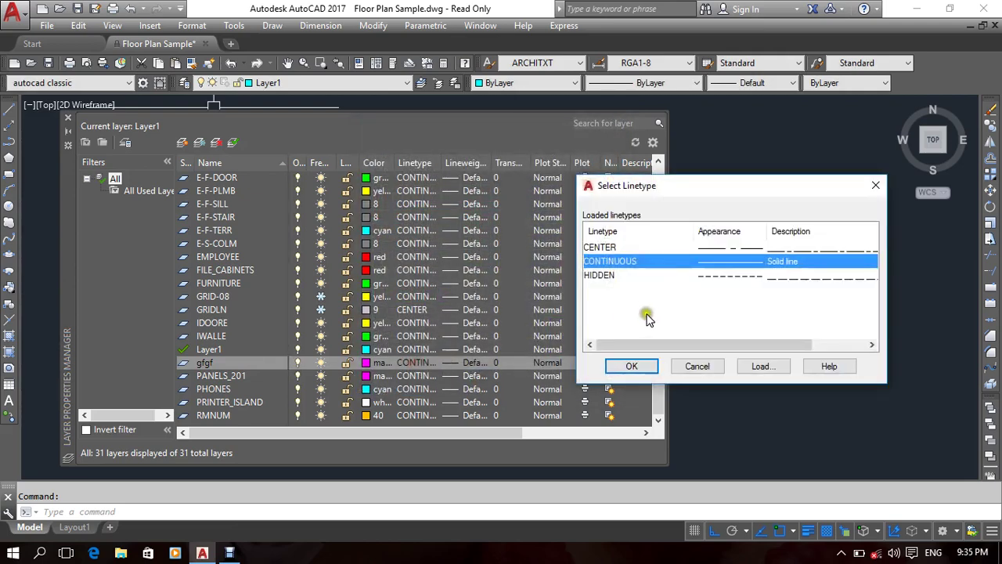
{"action": "left_click", "coordinate": [698, 366]}
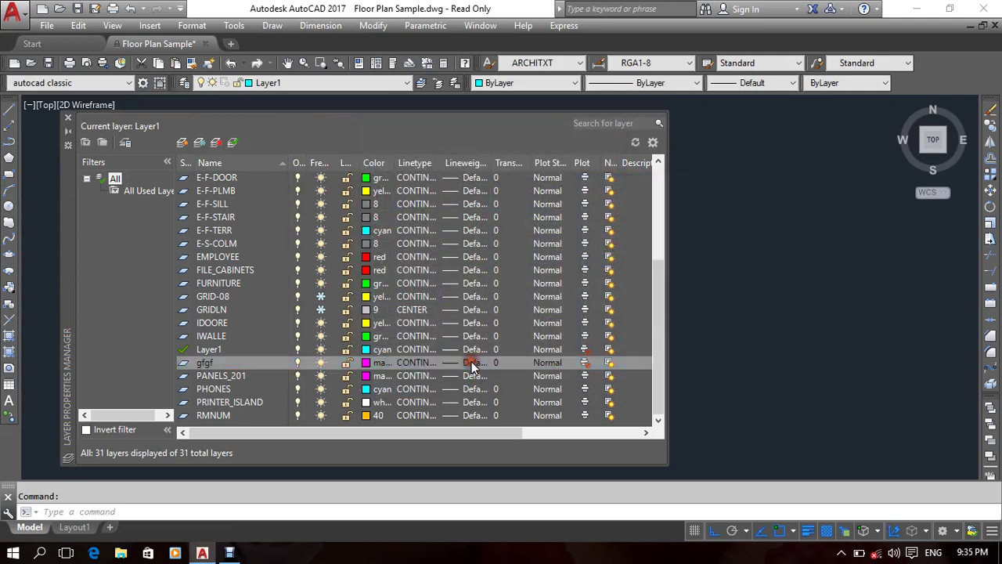
{"action": "left_click", "coordinate": [472, 364]}
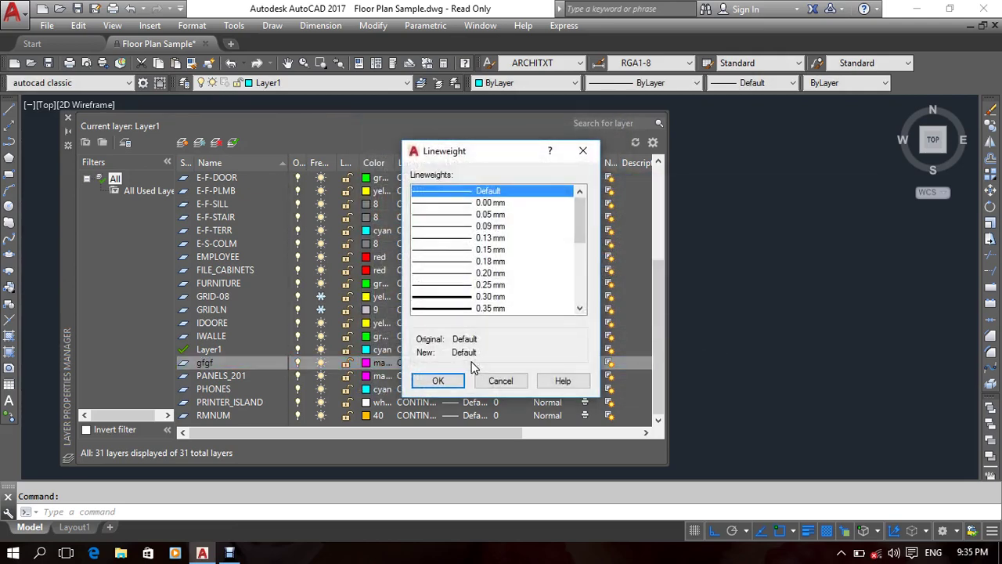
{"action": "left_click", "coordinate": [507, 380]}
{"action": "left_click", "coordinate": [67, 119]}
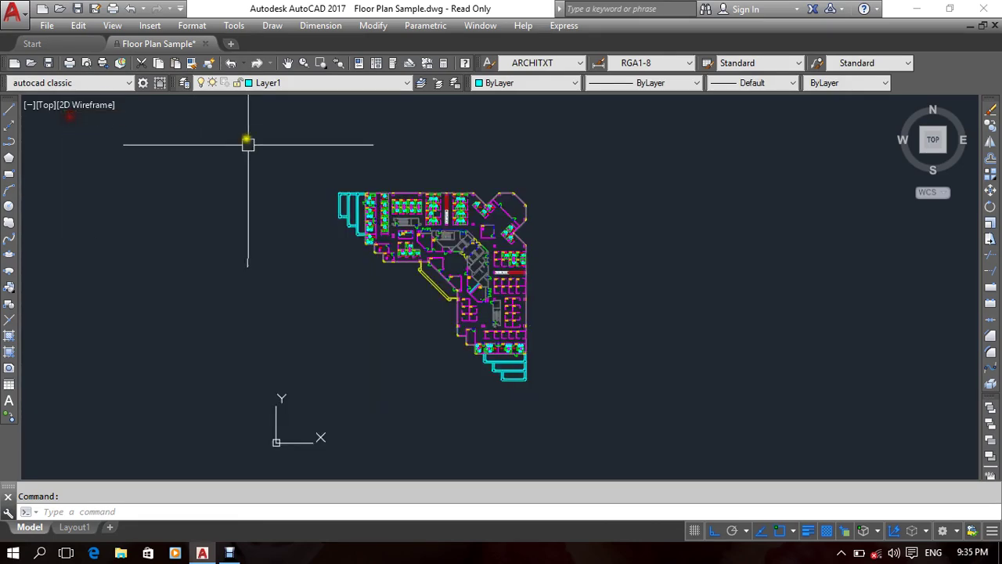
Make gfgf the current layer and draw a test circle left of the floor plan
{"action": "left_click", "coordinate": [303, 83]}
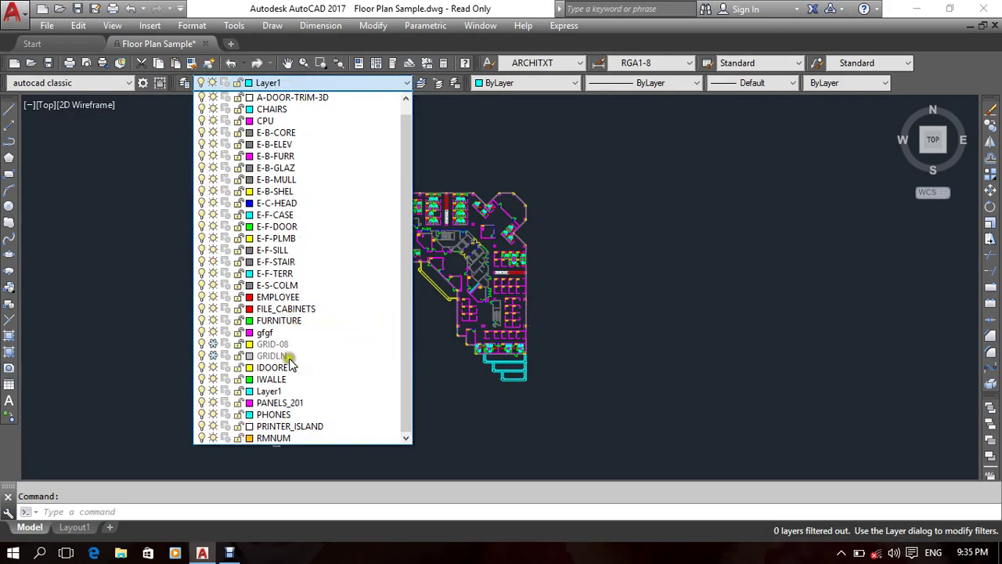
{"action": "left_click", "coordinate": [276, 335]}
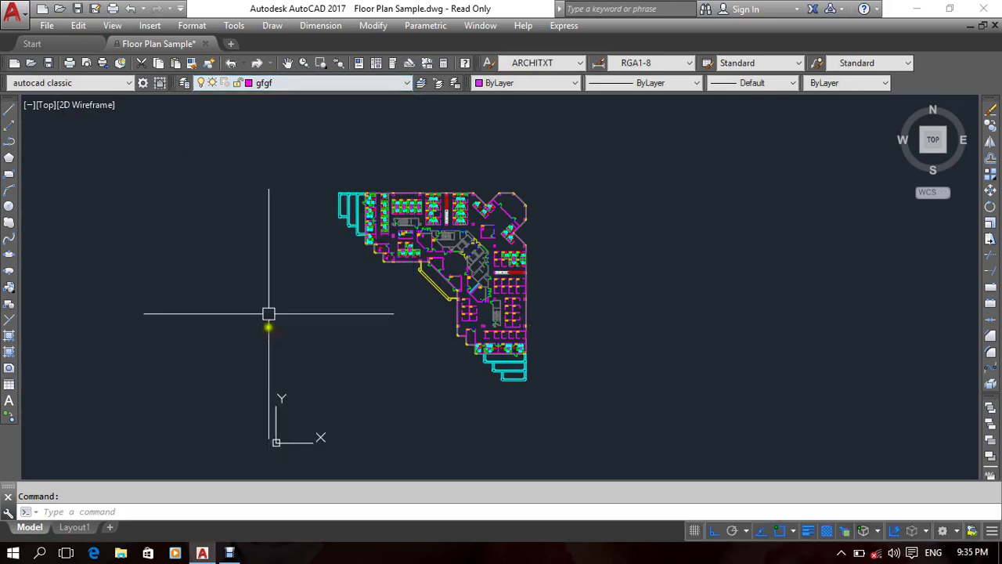
{"action": "left_click", "coordinate": [9, 207]}
{"action": "left_click", "coordinate": [166, 241]}
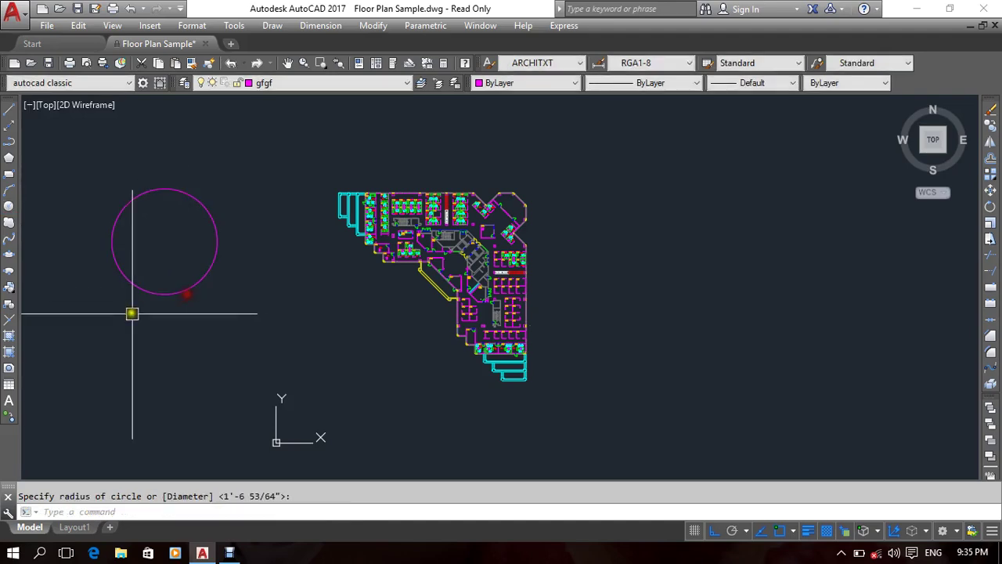
{"action": "mouse_move", "coordinate": [135, 320]}
{"action": "middle_mouse_down"}
{"action": "mouse_move", "coordinate": [190, 324]}
{"action": "mouse_move", "coordinate": [183, 313]}
{"action": "middle_mouse_up"}
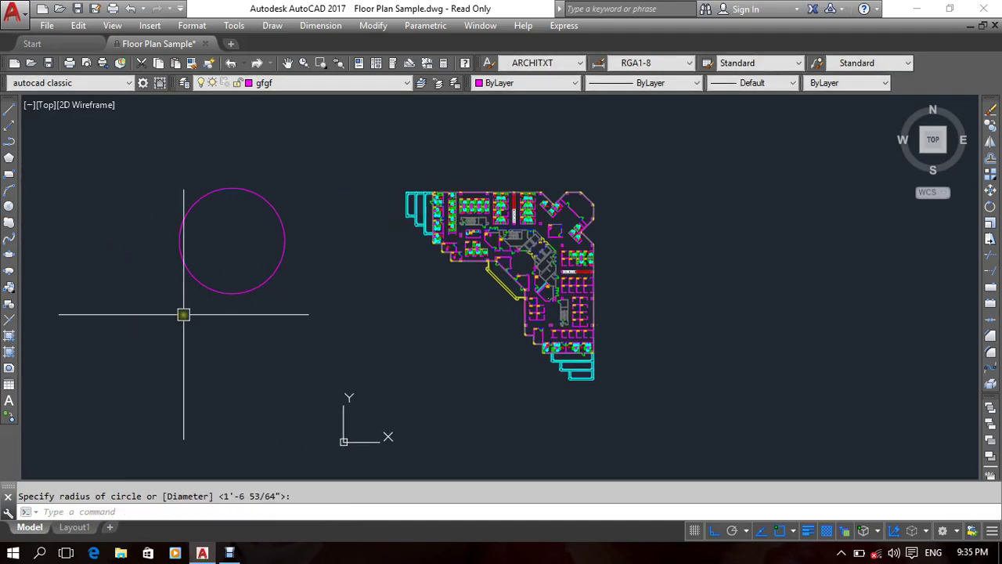
Switch to layer E-B-GLAZ and draw a second circle above the first
{"action": "left_click", "coordinate": [303, 83]}
{"action": "left_click", "coordinate": [276, 168]}
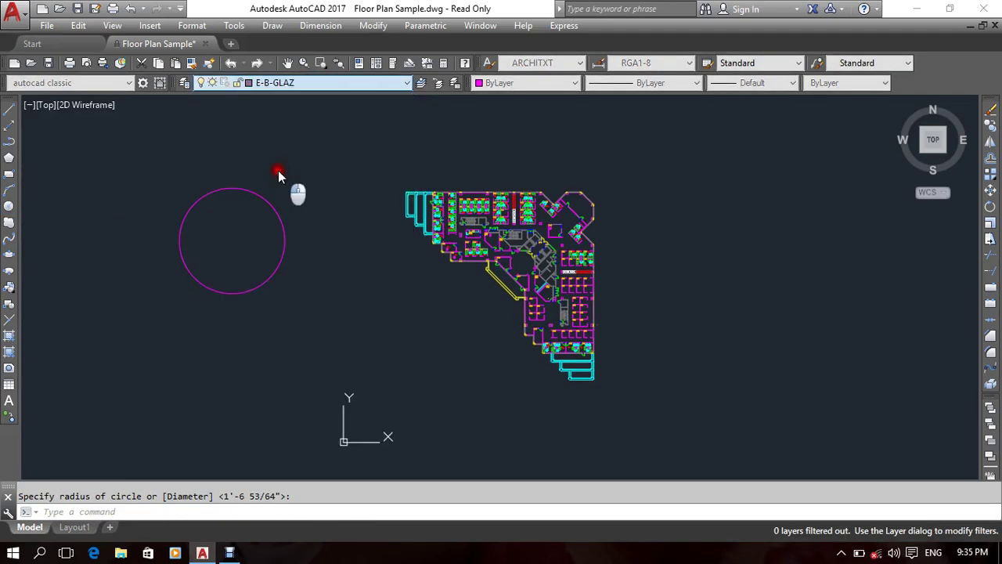
{"action": "left_click", "coordinate": [8, 206]}
{"action": "left_click", "coordinate": [202, 167]}
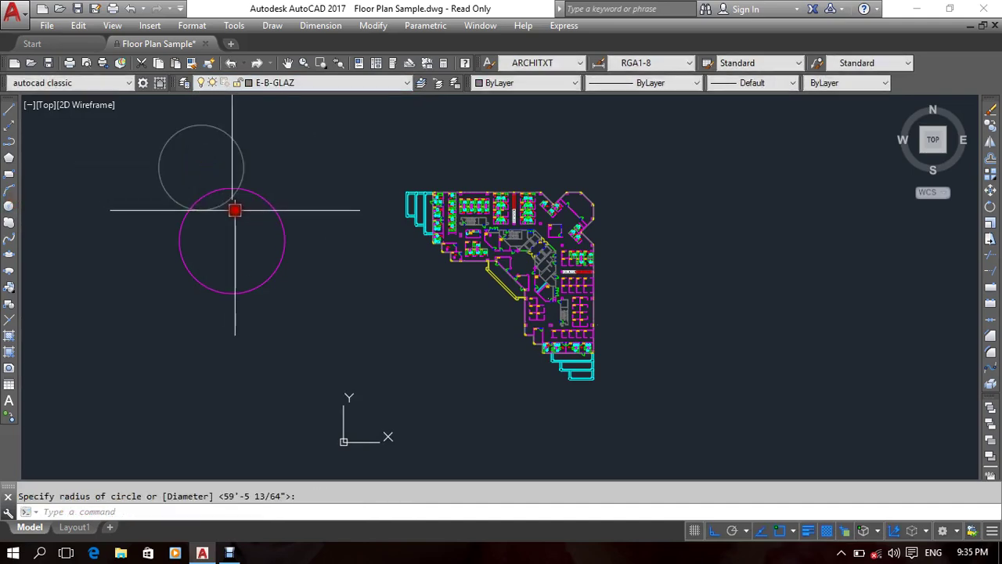
{"action": "mouse_move", "coordinate": [235, 210]}
{"action": "middle_mouse_down"}
{"action": "mouse_move", "coordinate": [330, 179]}
{"action": "mouse_move", "coordinate": [347, 189]}
{"action": "middle_mouse_up"}
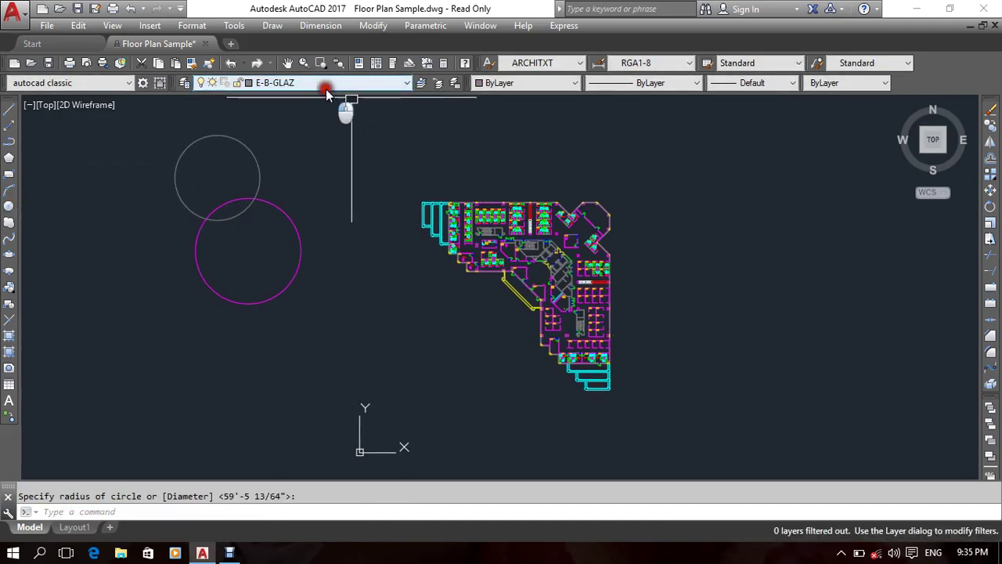
Window-select both test circles and erase them, leaving only the floor plan
{"action": "left_click", "coordinate": [325, 85]}
{"action": "left_click", "coordinate": [325, 86]}
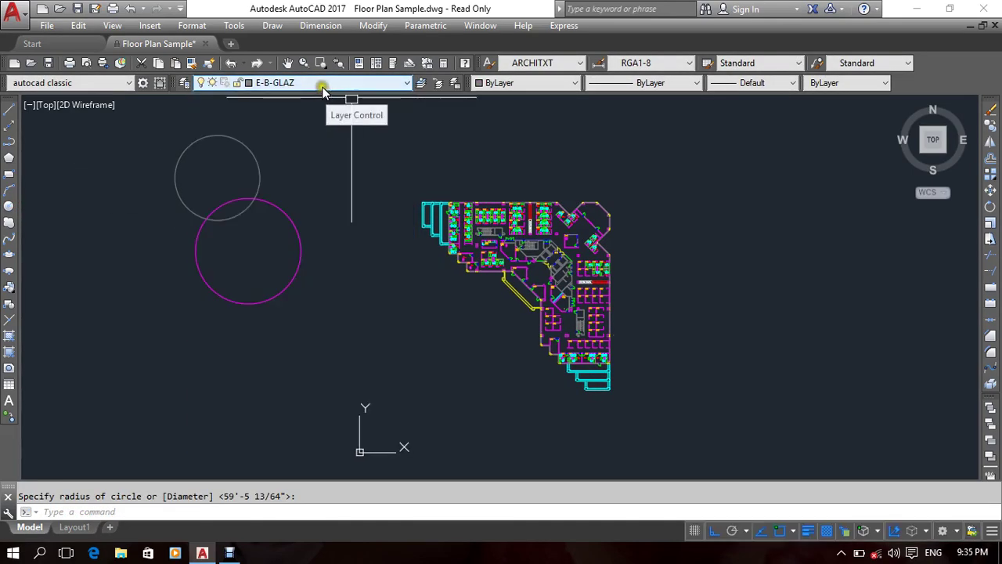
{"action": "left_click", "coordinate": [321, 86]}
{"action": "left_click", "coordinate": [323, 87]}
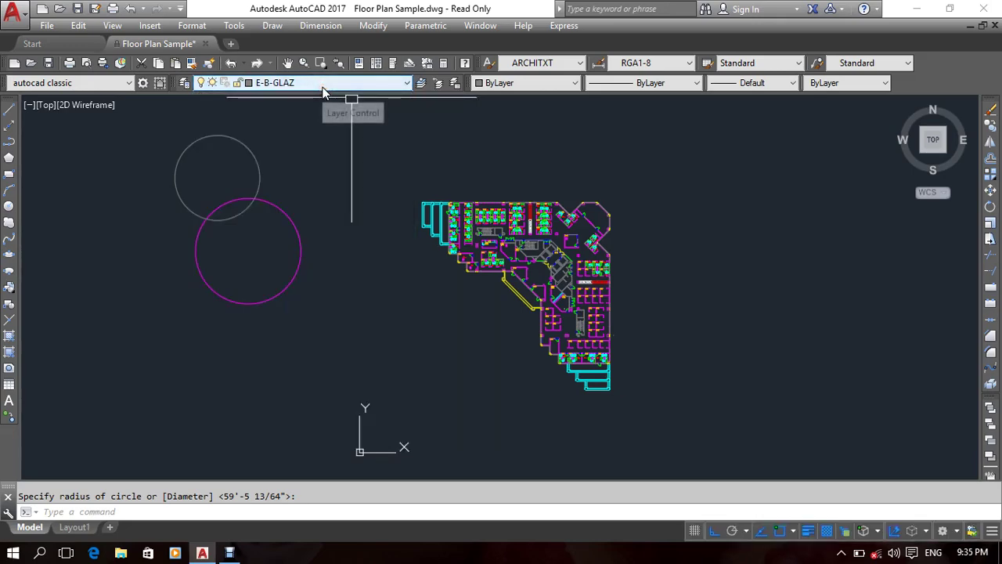
{"action": "middle_click_drag", "start_coordinate": [302, 163], "coordinate": [331, 166]}
{"action": "left_click", "coordinate": [229, 264]}
{"action": "left_click", "coordinate": [161, 226]}
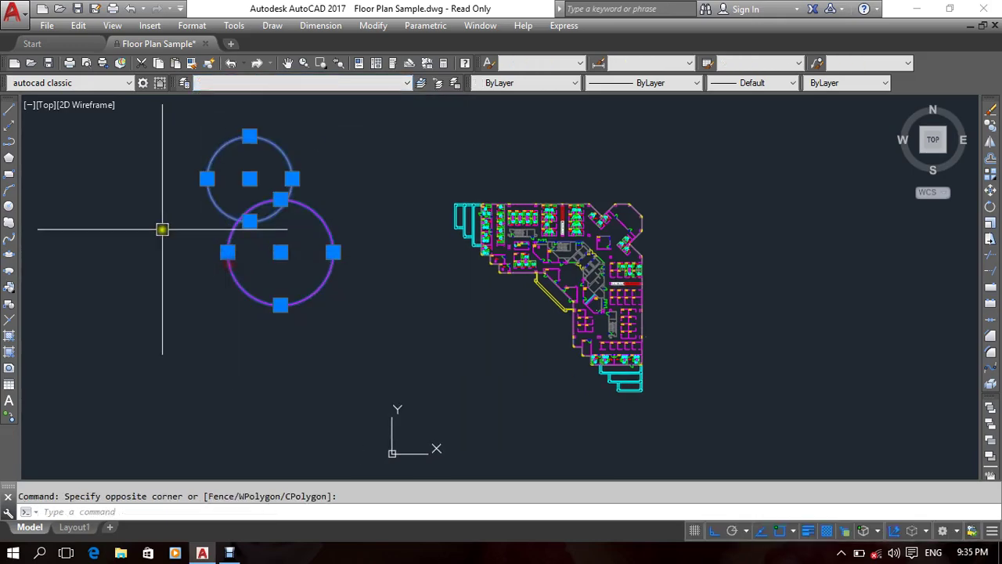
{"action": "right_click", "coordinate": [163, 201]}
{"action": "left_click", "coordinate": [180, 288]}
{"action": "mouse_move", "coordinate": [246, 257]}
{"action": "middle_mouse_down"}
{"action": "mouse_move", "coordinate": [221, 255]}
{"action": "mouse_move", "coordinate": [243, 243]}
{"action": "middle_mouse_up"}
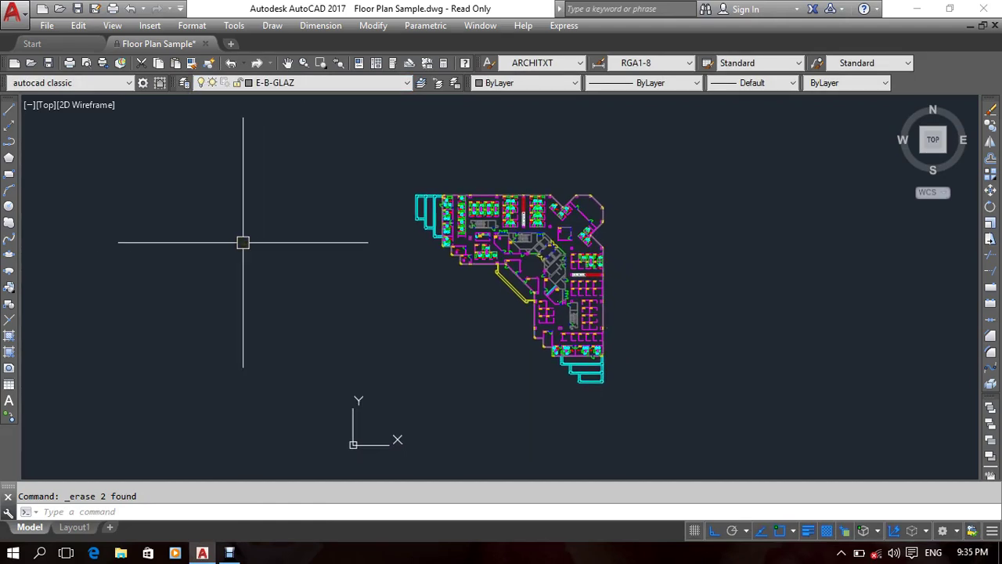
{"action": "middle_click_drag", "start_coordinate": [258, 241], "coordinate": [191, 224]}
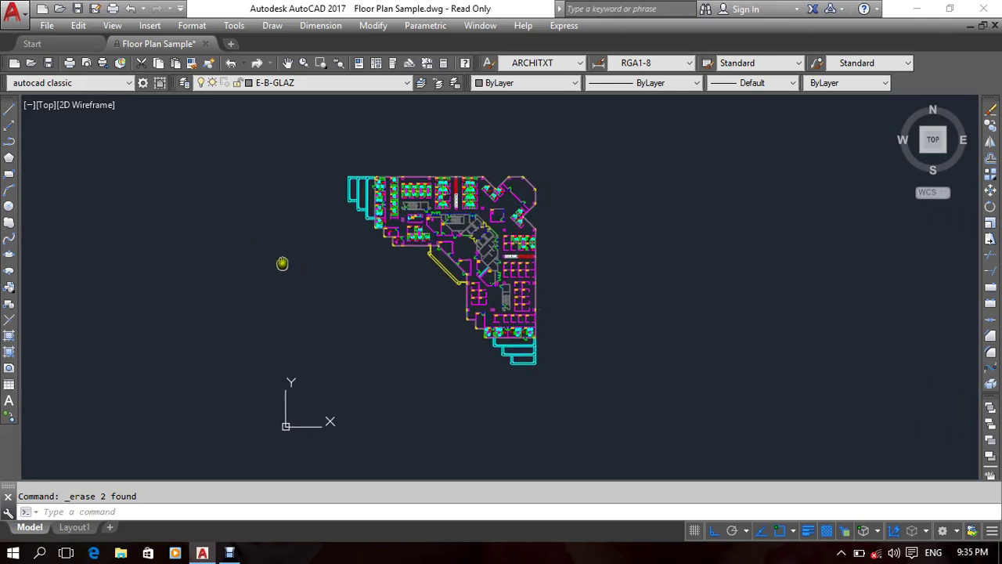
Delete the gfgf layer, adjust the zoom, and reopen the Layer Properties Manager
{"action": "left_click", "coordinate": [185, 85]}
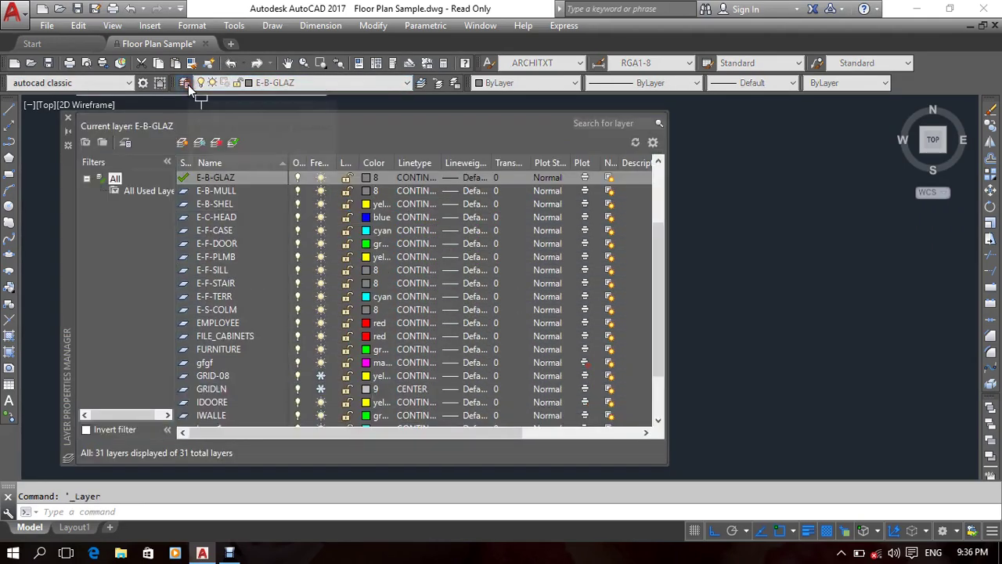
{"action": "left_click", "coordinate": [217, 362]}
{"action": "left_click", "coordinate": [216, 144]}
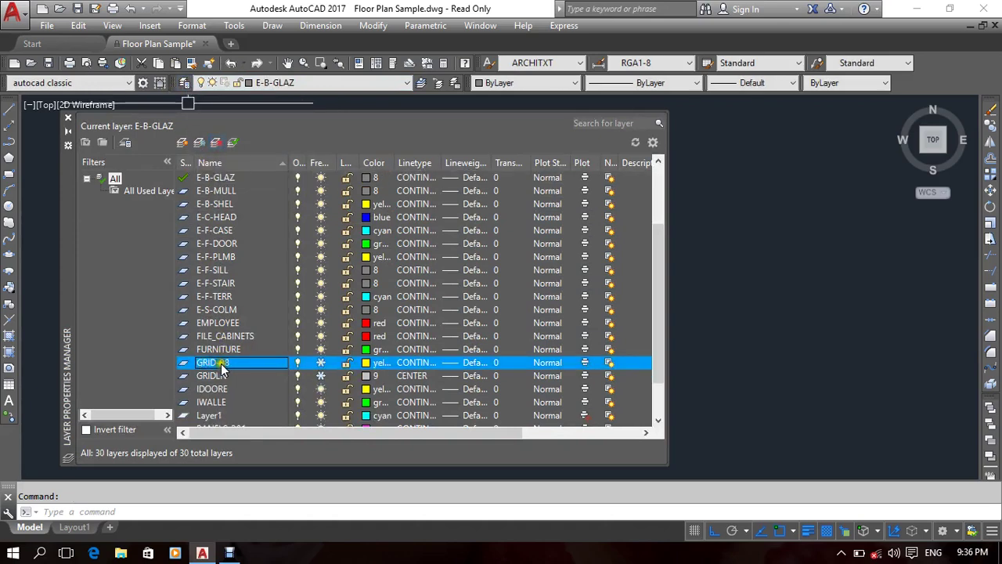
{"action": "left_click", "coordinate": [70, 122]}
{"action": "scroll", "coordinate": [282, 211], "scroll_direction": "down", "scroll_amount": 2}
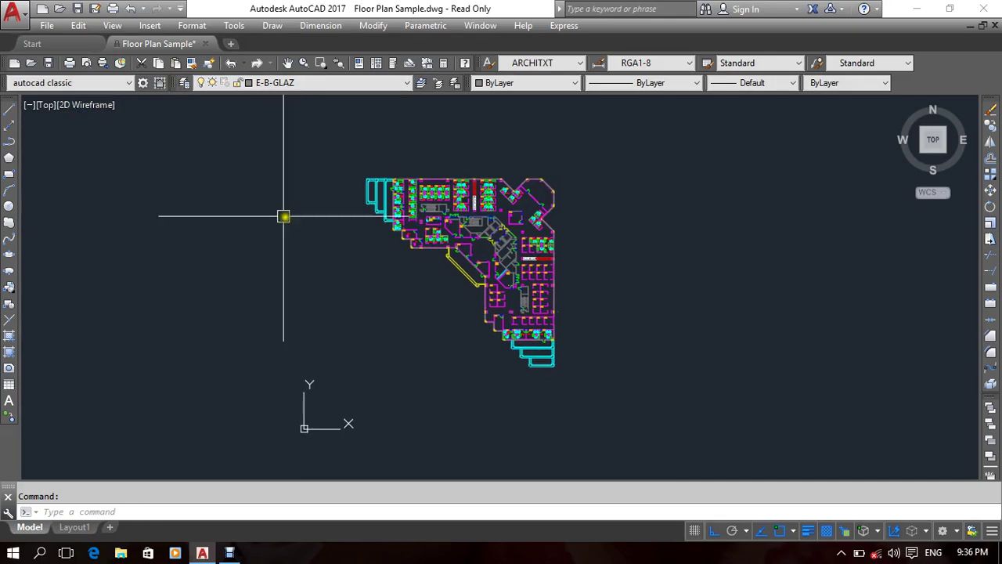
{"action": "scroll", "coordinate": [284, 223], "scroll_direction": "up", "scroll_amount": 2}
{"action": "left_click", "coordinate": [182, 83]}
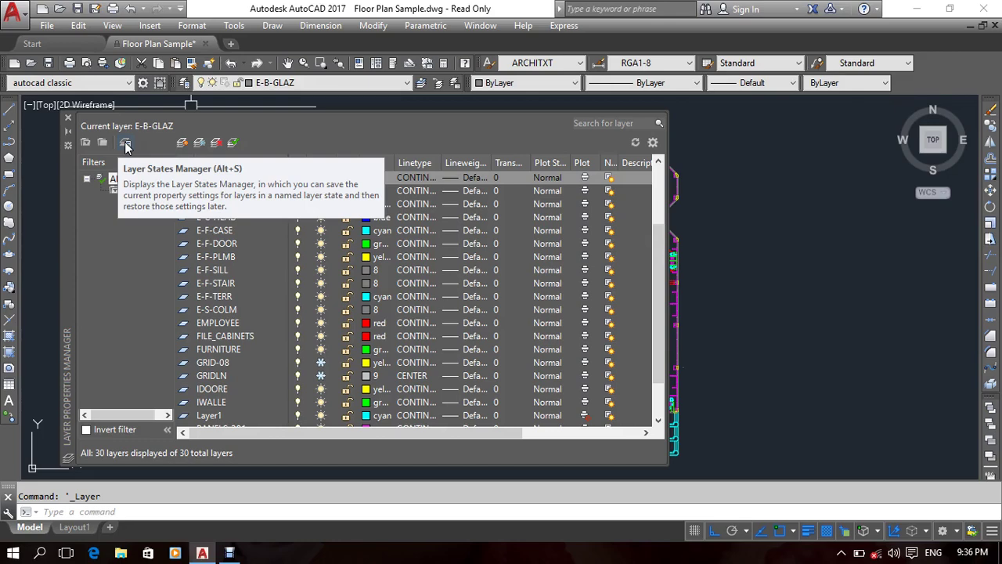
Save the current layer settings as a new layer state named 123
{"action": "left_click", "coordinate": [126, 147]}
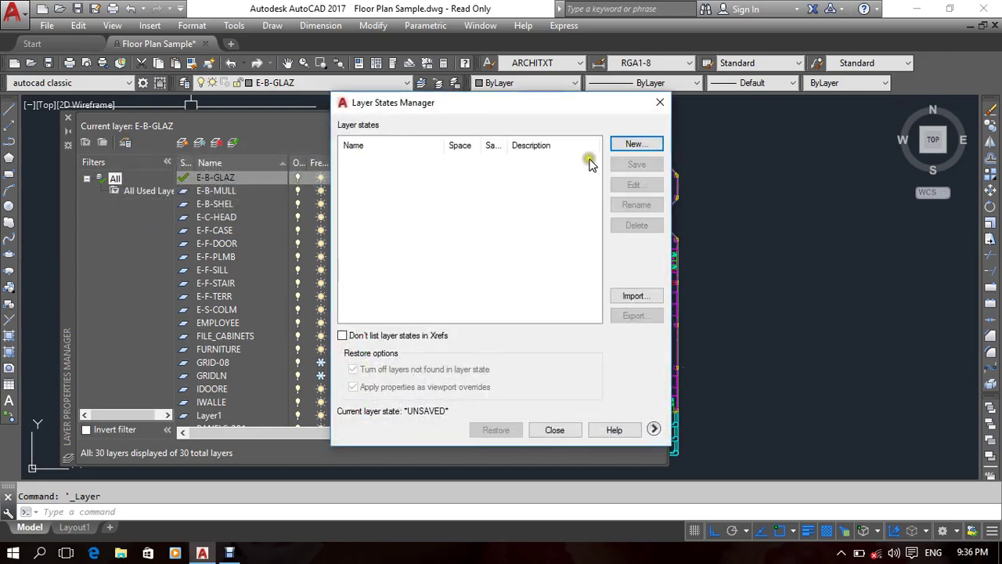
{"action": "left_click", "coordinate": [636, 146]}
{"action": "left_click", "coordinate": [537, 233]}
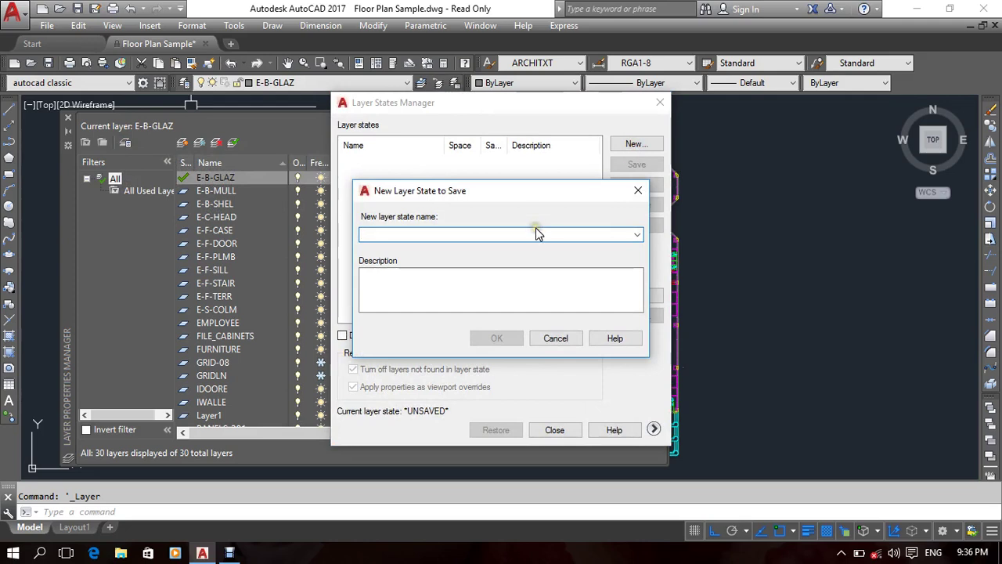
{"action": "type", "text": "123"}
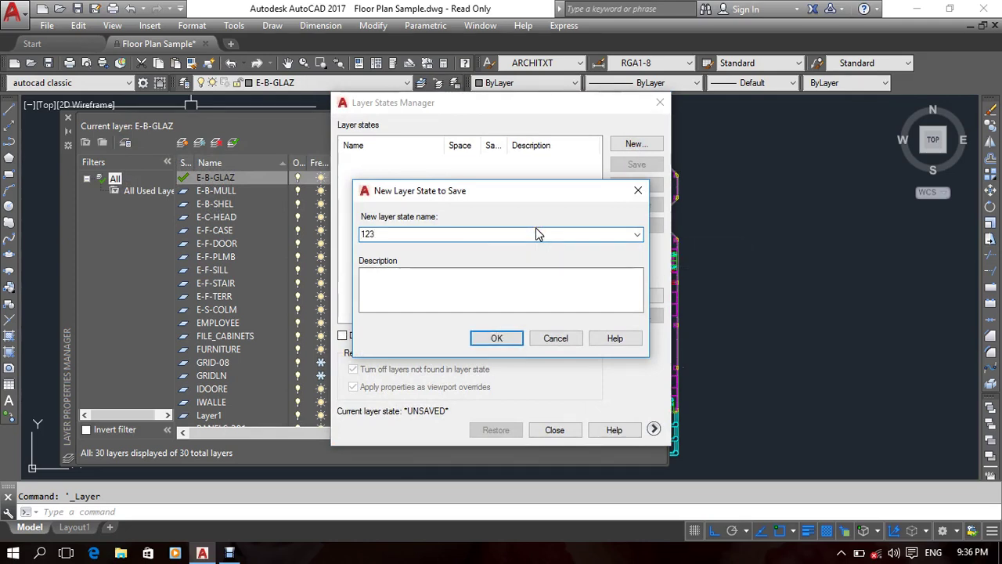
{"action": "left_click", "coordinate": [537, 385]}
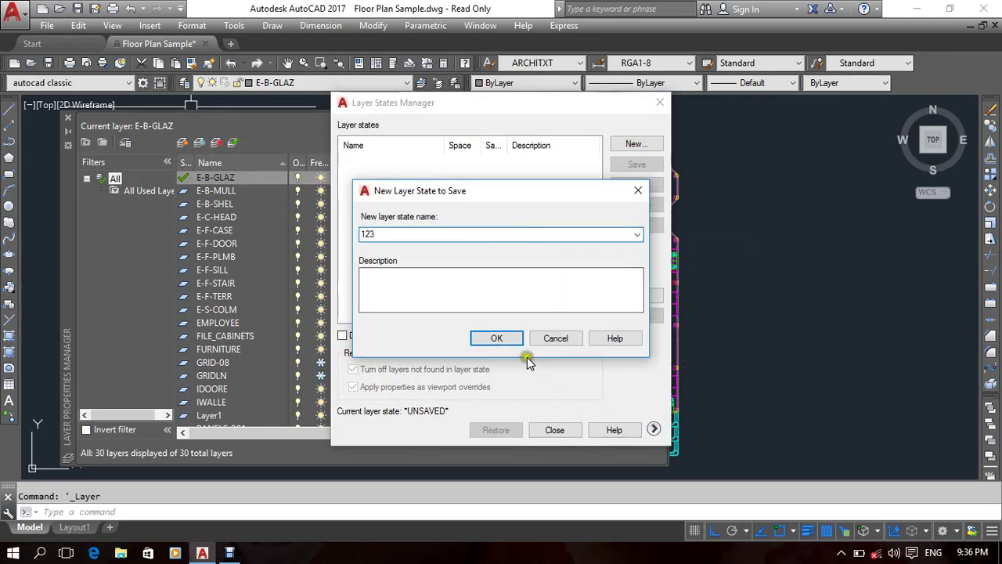
{"action": "left_click", "coordinate": [514, 330]}
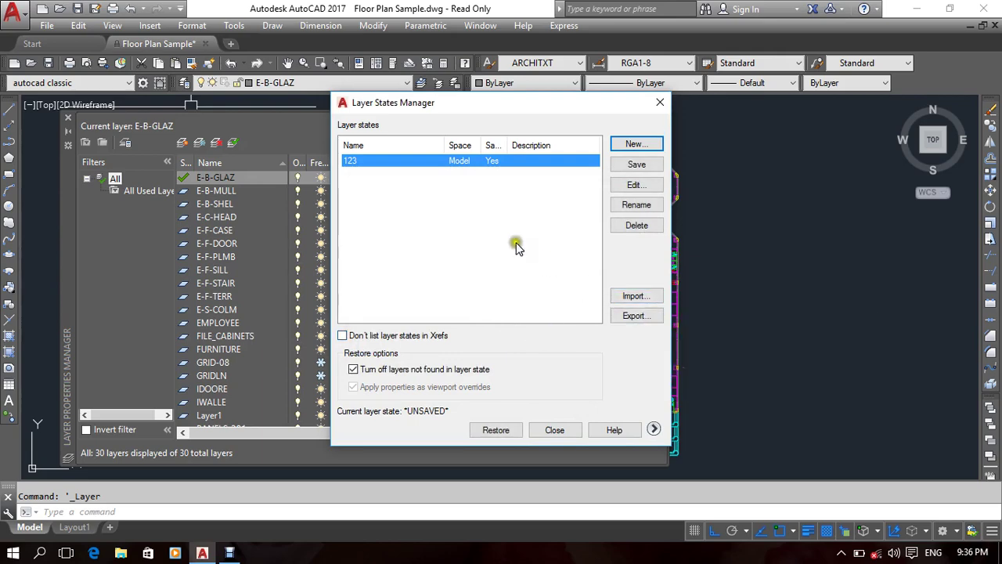
Export layer state 123 to the Desktop as 123.las and close the layer dialogs
{"action": "left_click", "coordinate": [635, 314]}
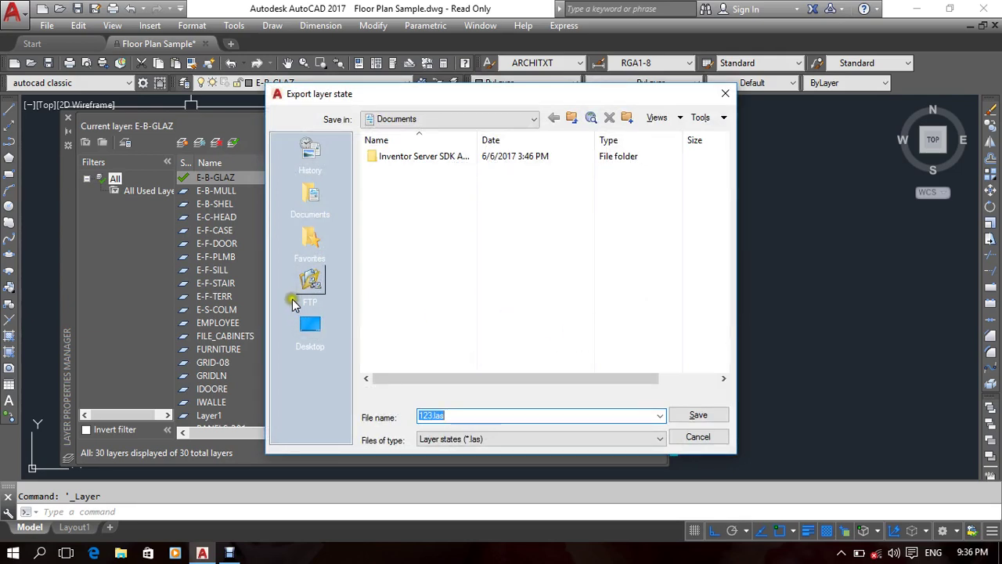
{"action": "left_click", "coordinate": [313, 333]}
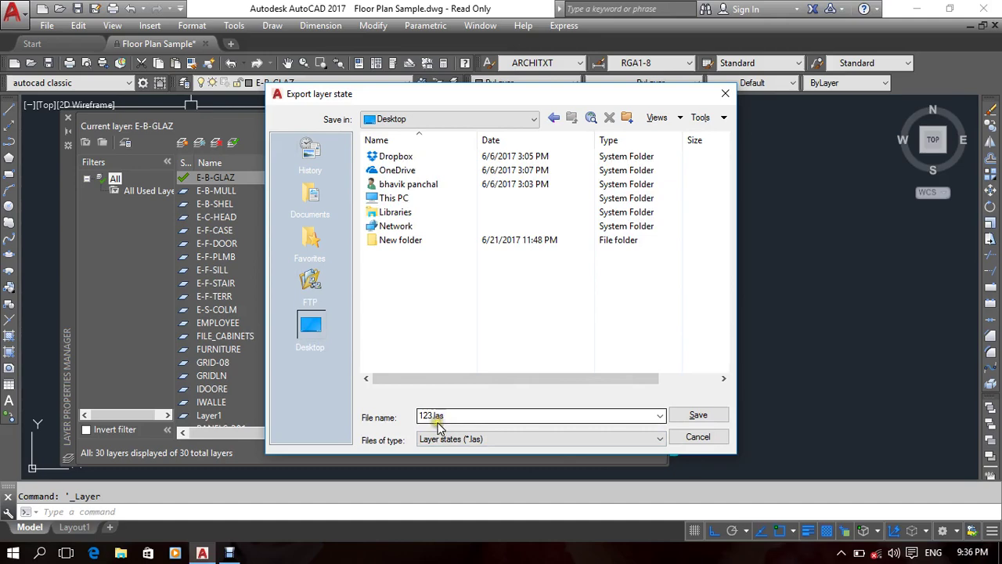
{"action": "left_click", "coordinate": [700, 416]}
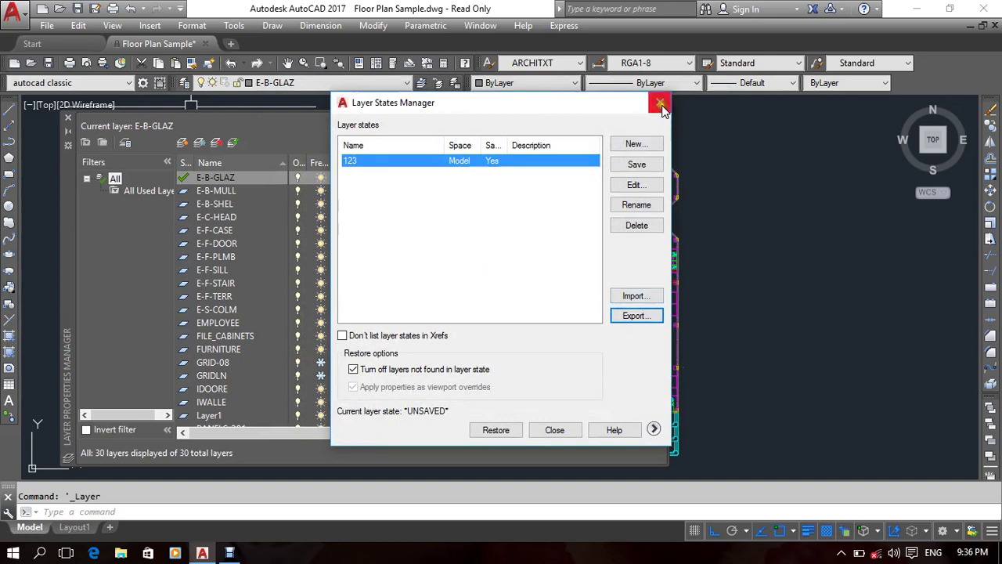
{"action": "left_click", "coordinate": [659, 101]}
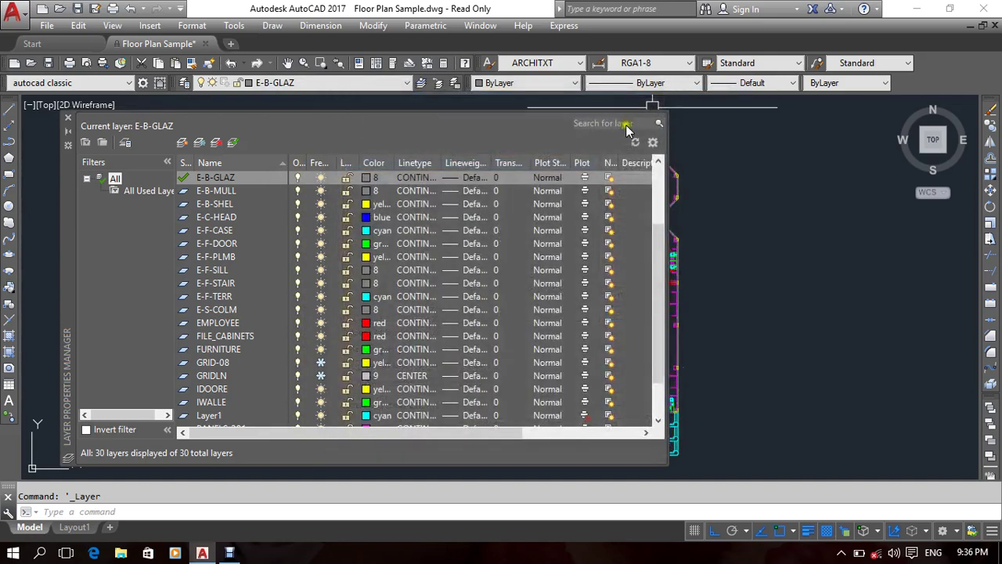
{"action": "left_click", "coordinate": [67, 117]}
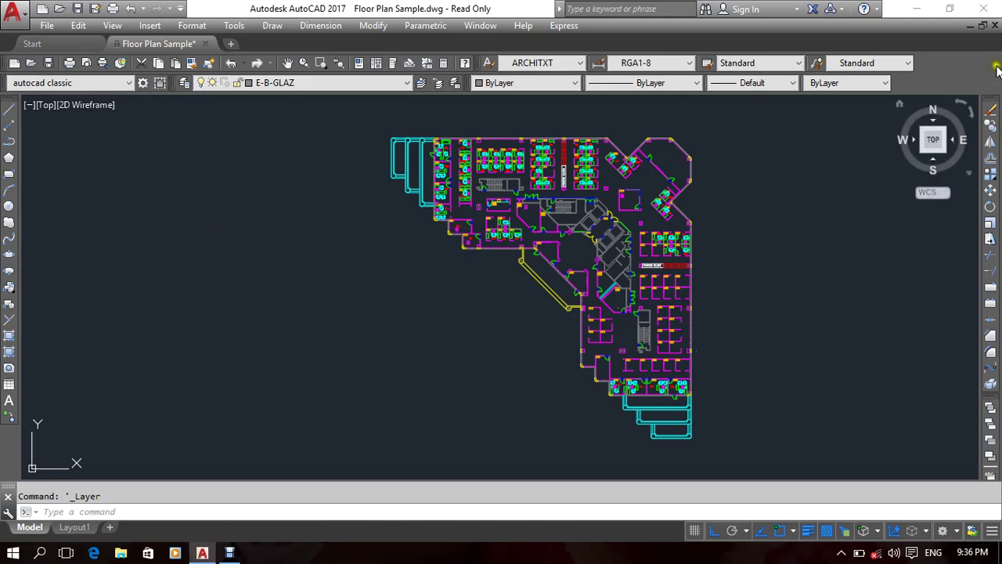
{"action": "left_click", "coordinate": [996, 18]}
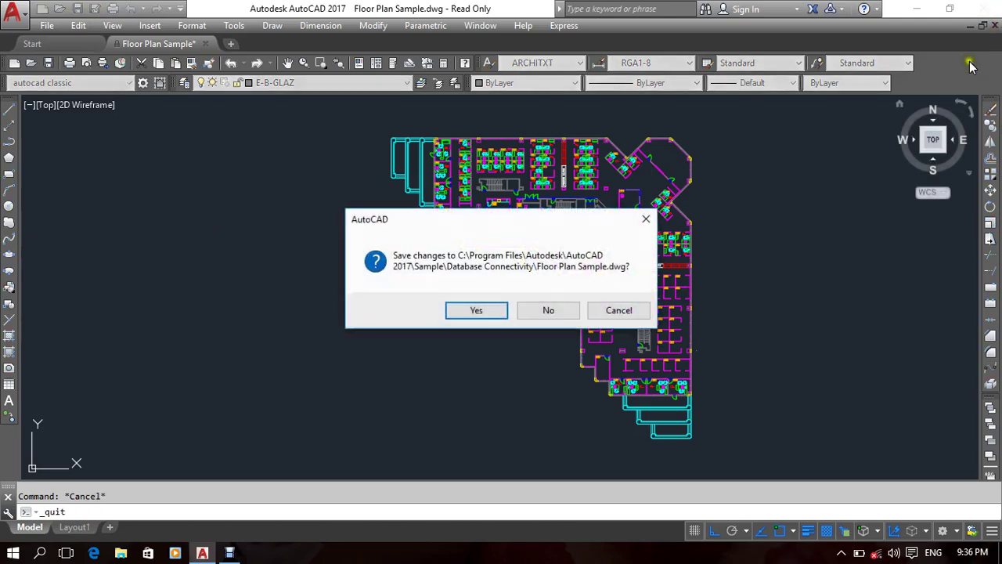
Close the Floor Plan Sample drawing without saving changes
{"action": "left_click", "coordinate": [630, 310]}
{"action": "left_click", "coordinate": [994, 25]}
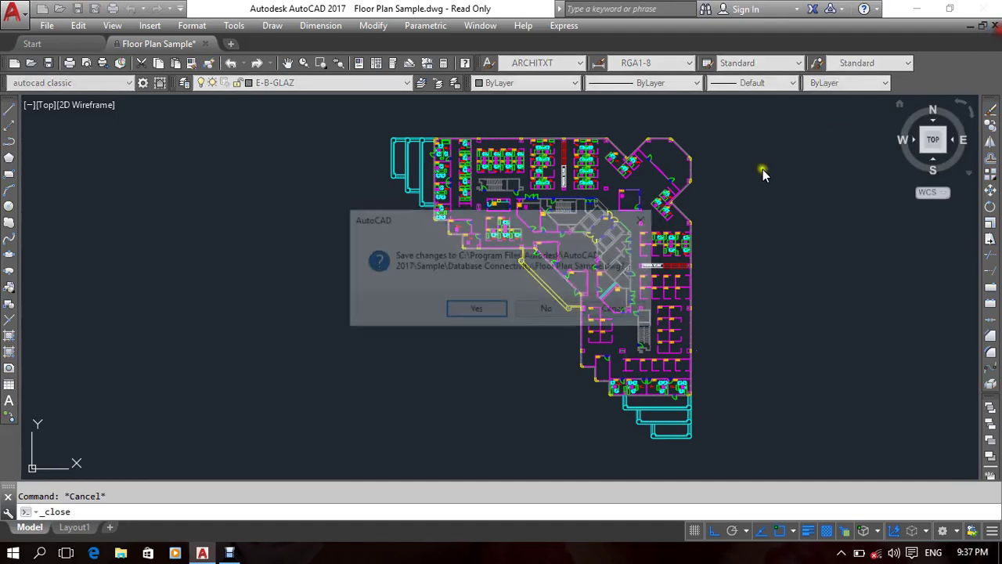
{"action": "left_click", "coordinate": [568, 311]}
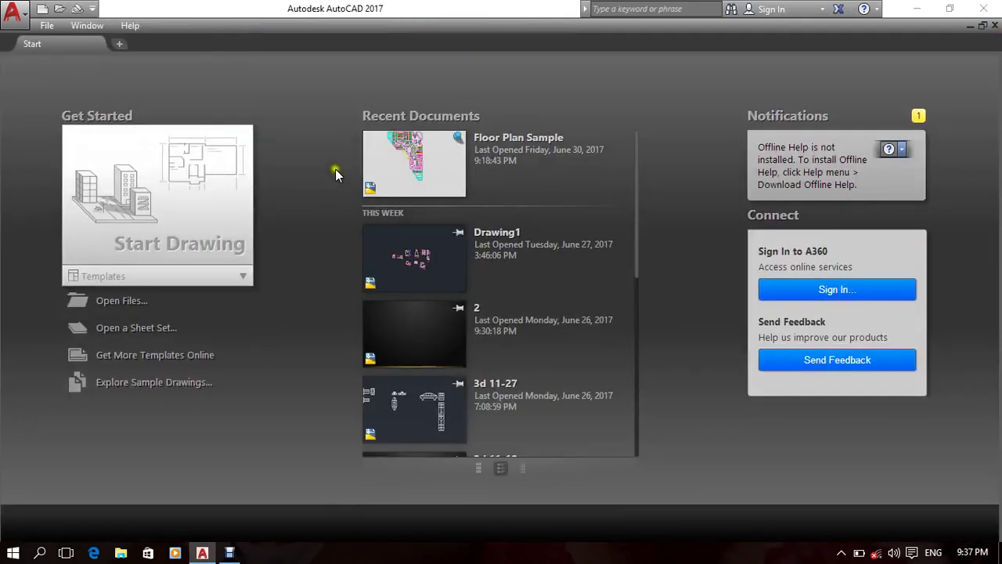
Start a new blank Drawing2 and open its Layer Properties Manager, showing only layer 0
{"action": "left_click", "coordinate": [56, 9]}
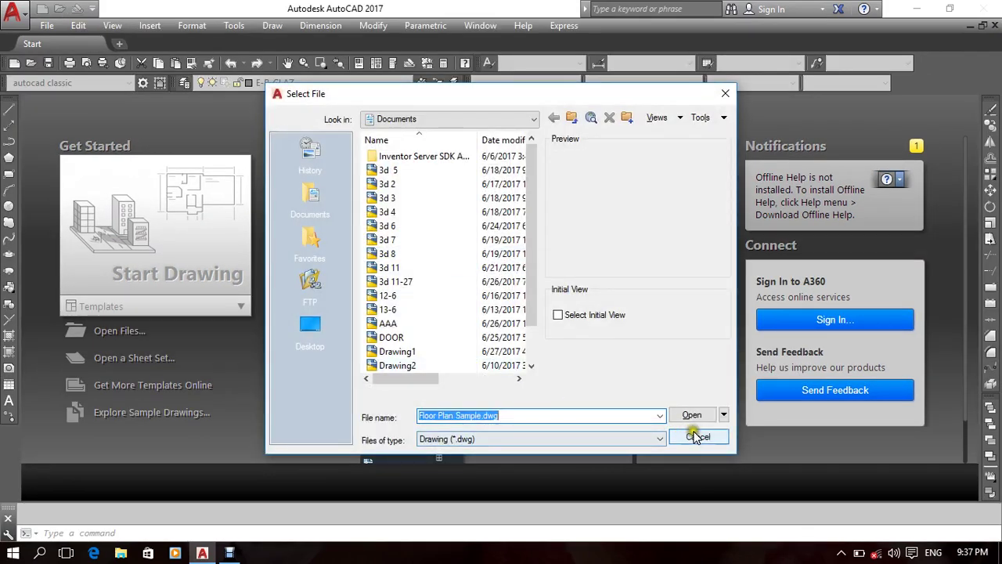
{"action": "left_click", "coordinate": [683, 436]}
{"action": "left_click", "coordinate": [179, 225]}
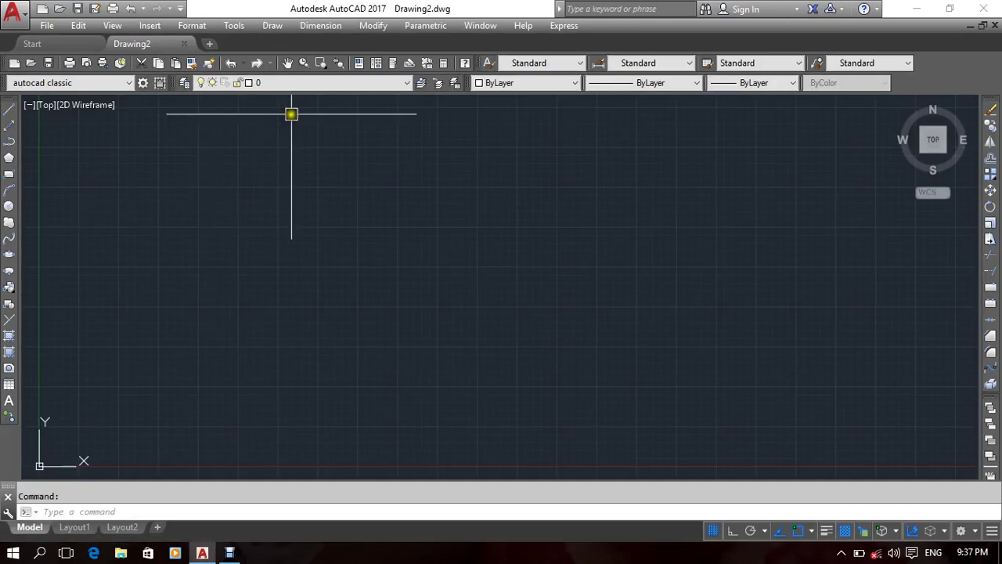
{"action": "left_click", "coordinate": [297, 84]}
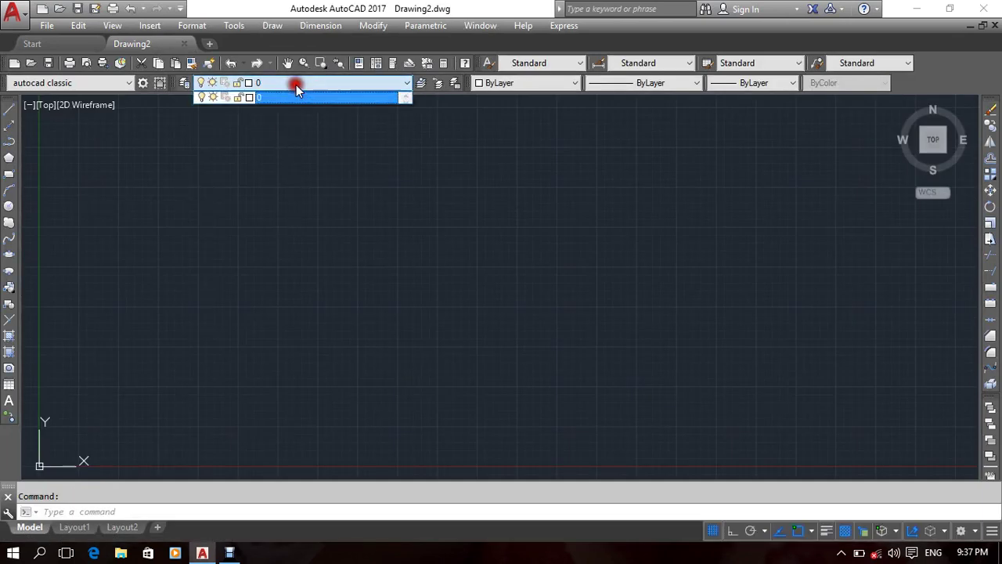
{"action": "left_click", "coordinate": [296, 85]}
{"action": "left_click", "coordinate": [185, 84]}
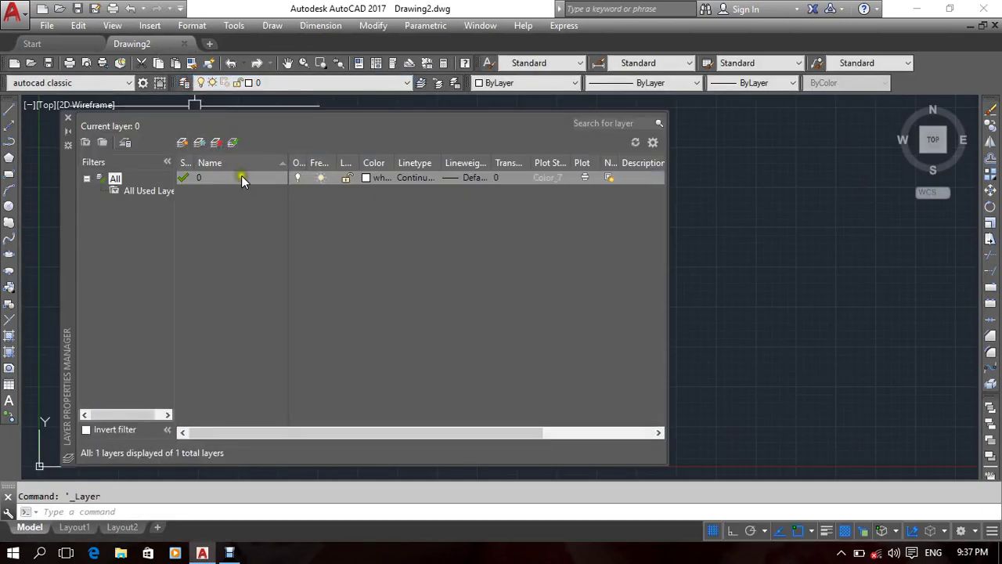
Open Drawing2's Layer States Manager, which lists no saved states yet
{"action": "left_click", "coordinate": [127, 144]}
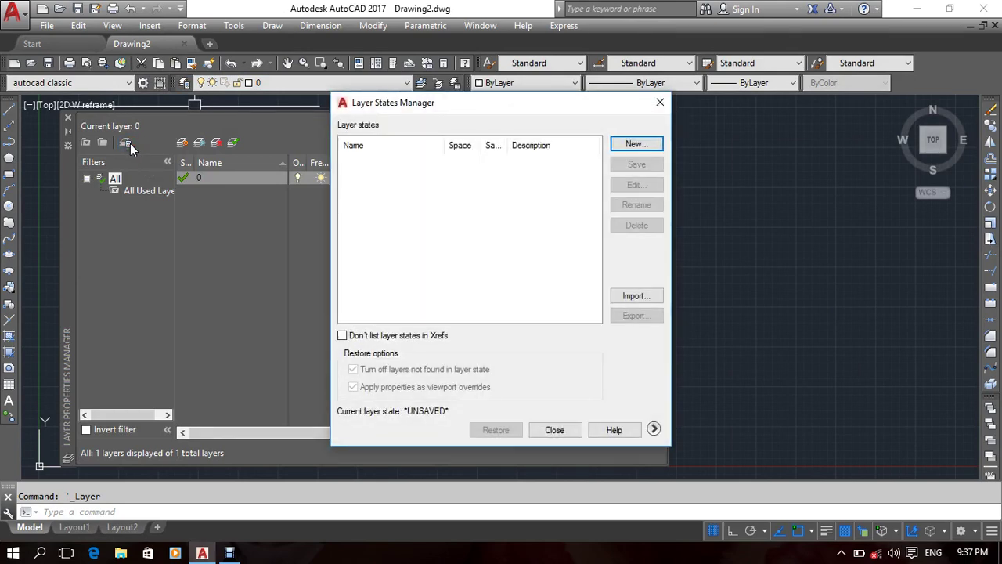
{"action": "left_click", "coordinate": [629, 296]}
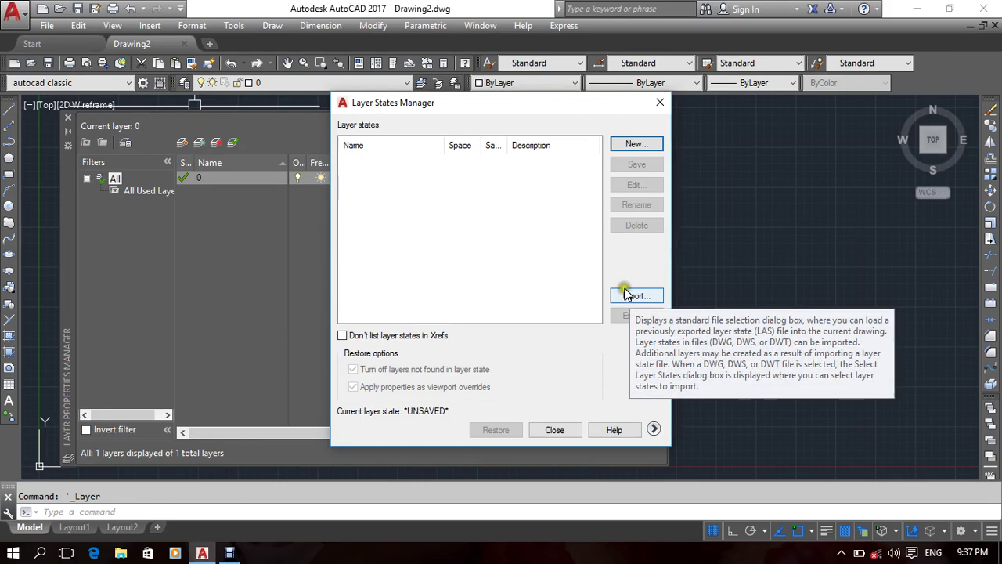
{"action": "left_click", "coordinate": [622, 293]}
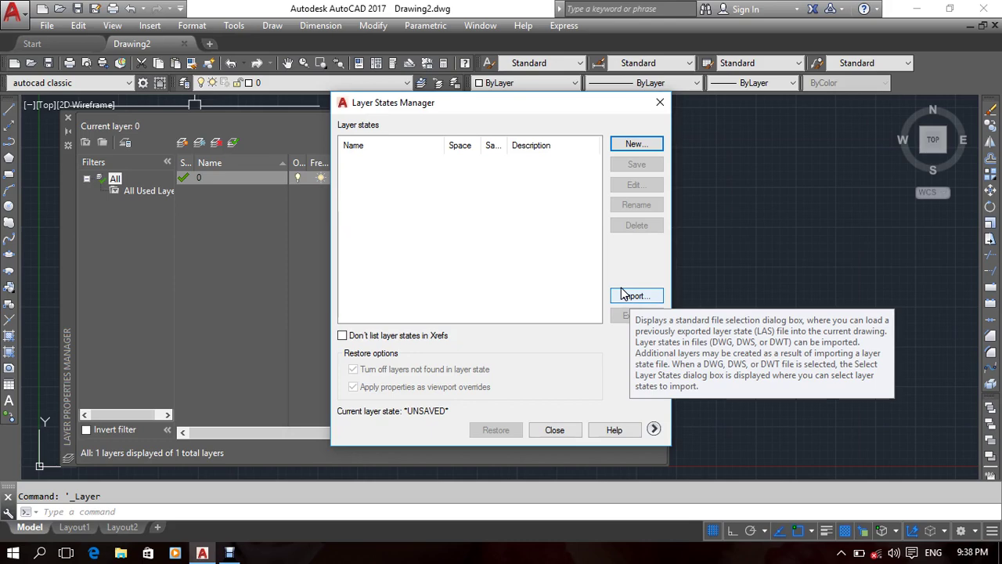
Import 123.las from the Desktop and restore the 123 layer state into Drawing2
{"action": "left_click", "coordinate": [630, 297]}
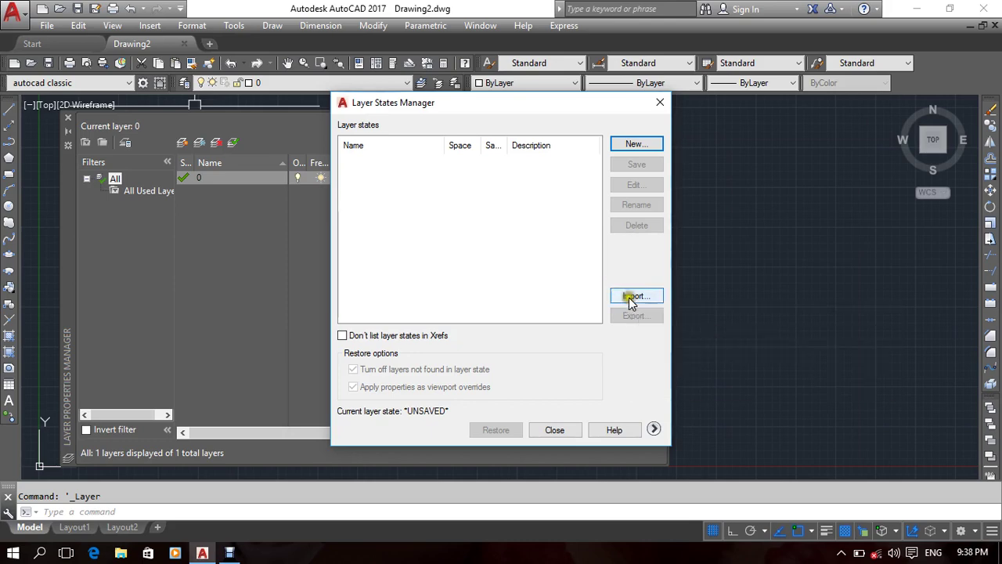
{"action": "left_click", "coordinate": [631, 296]}
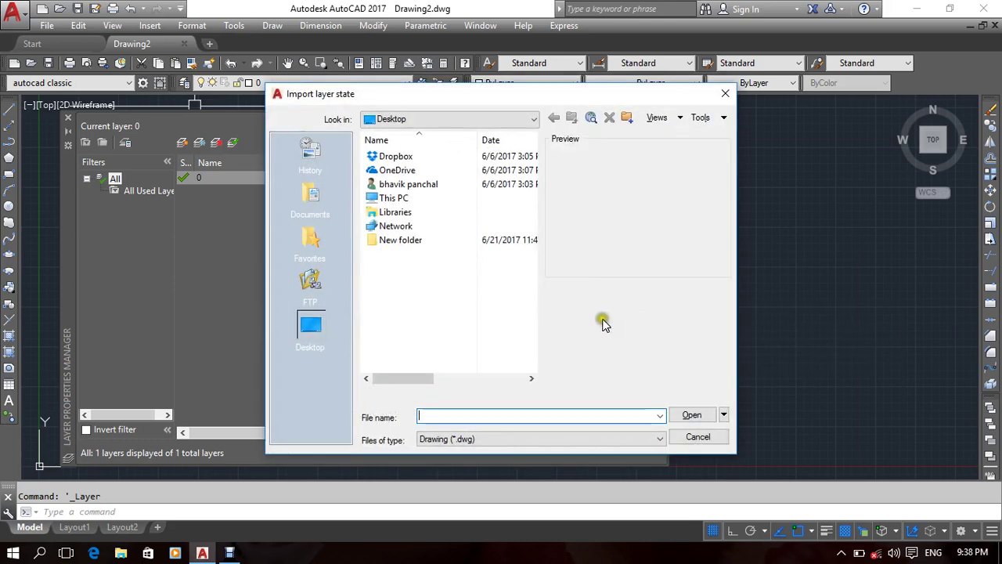
{"action": "left_click", "coordinate": [310, 329]}
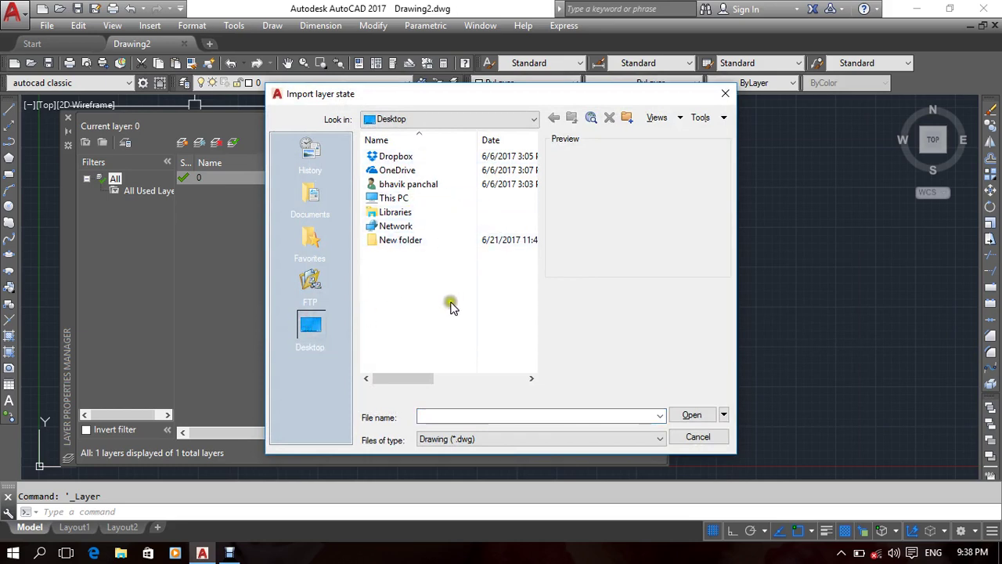
{"action": "left_click", "coordinate": [460, 438]}
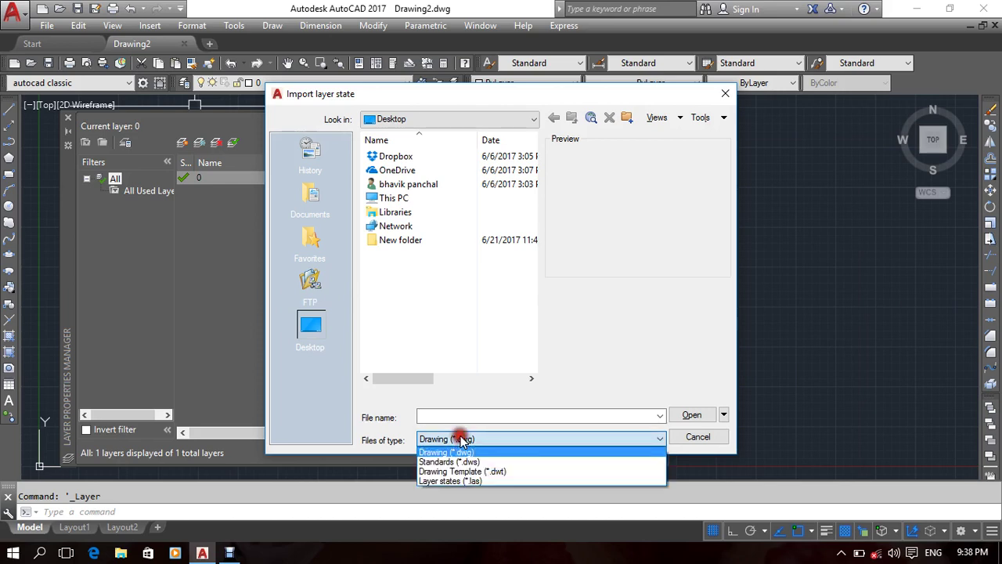
{"action": "left_click", "coordinate": [460, 480]}
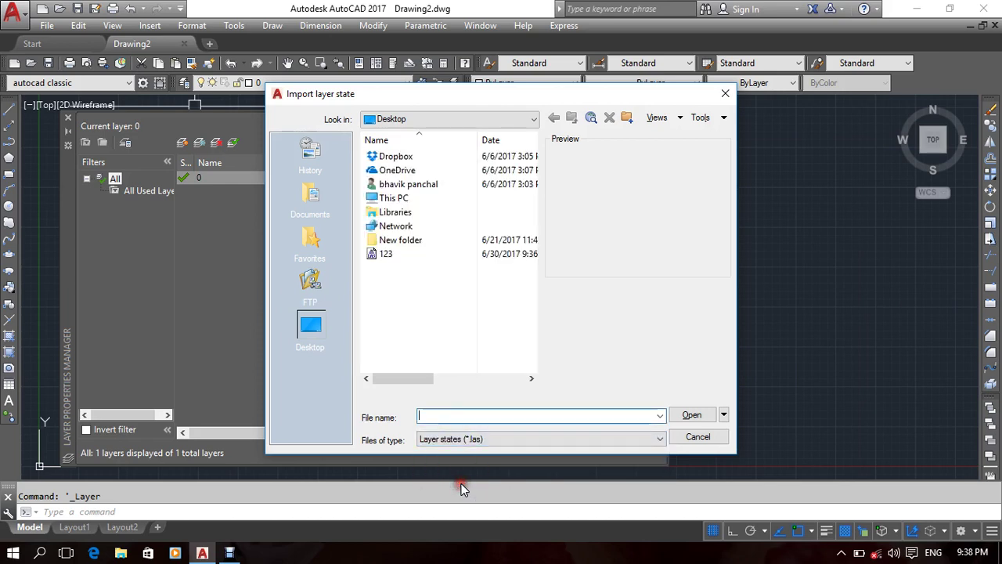
{"action": "left_click", "coordinate": [383, 255]}
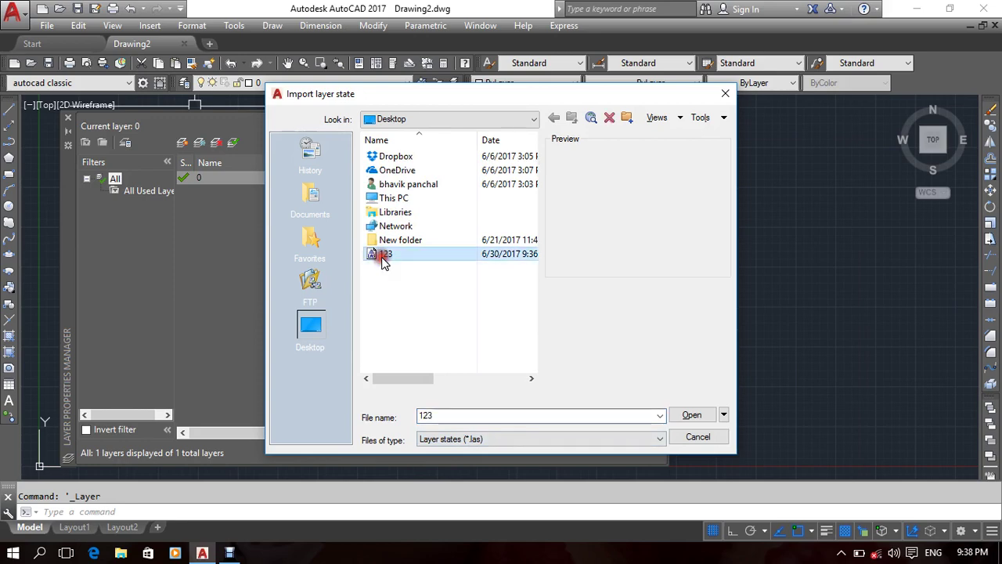
{"action": "left_click", "coordinate": [692, 415]}
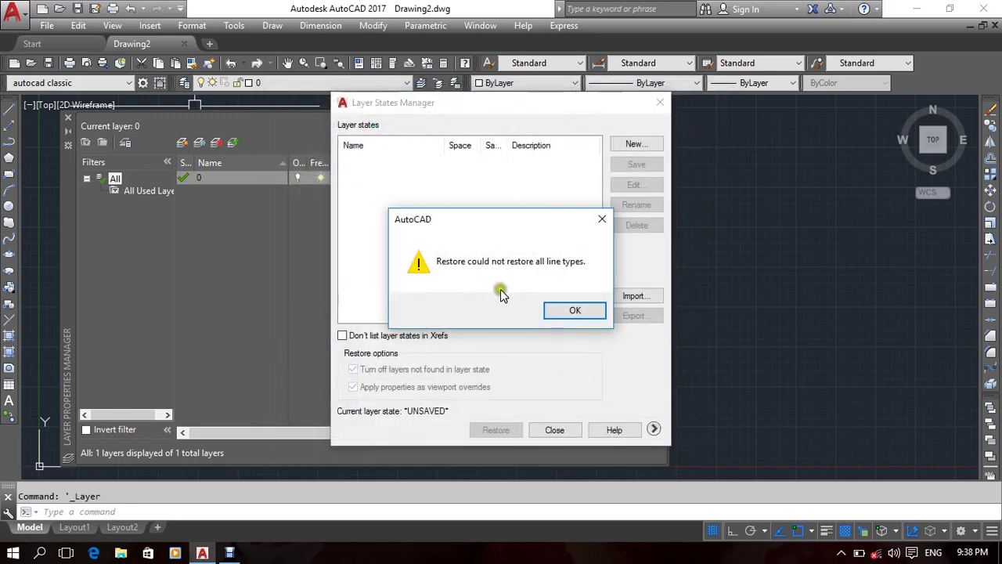
{"action": "left_click", "coordinate": [587, 310]}
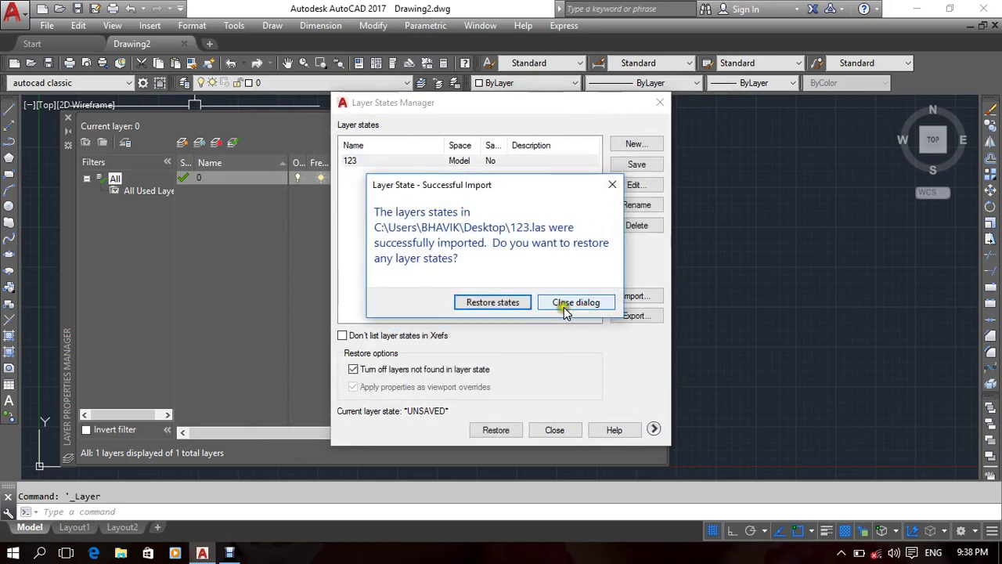
{"action": "left_click", "coordinate": [493, 302]}
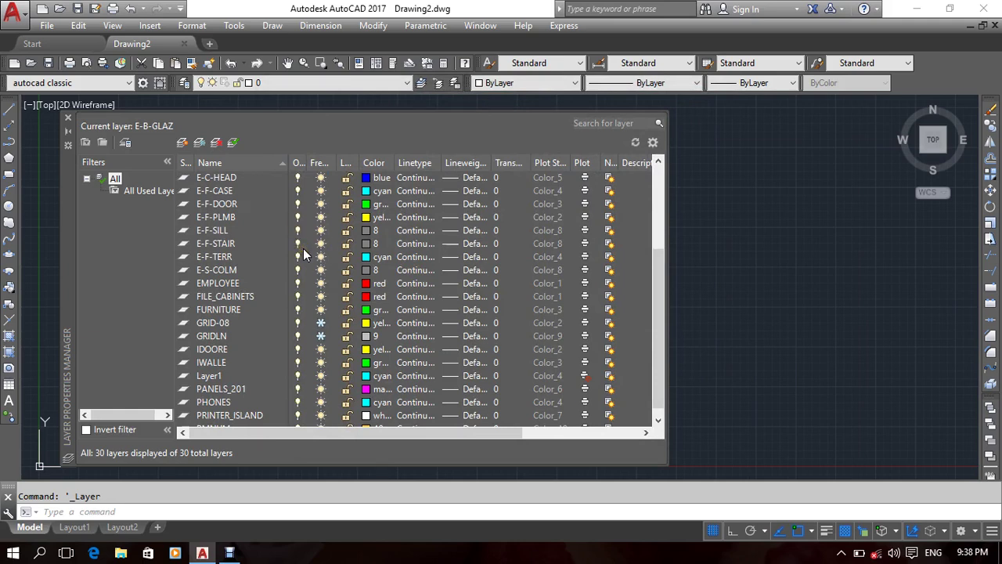
Close the Layer Properties Manager and keep E-B-GLAZ as the current layer
{"action": "left_click", "coordinate": [255, 224]}
{"action": "scroll", "coordinate": [354, 264], "scroll_direction": "down", "scroll_amount": 1}
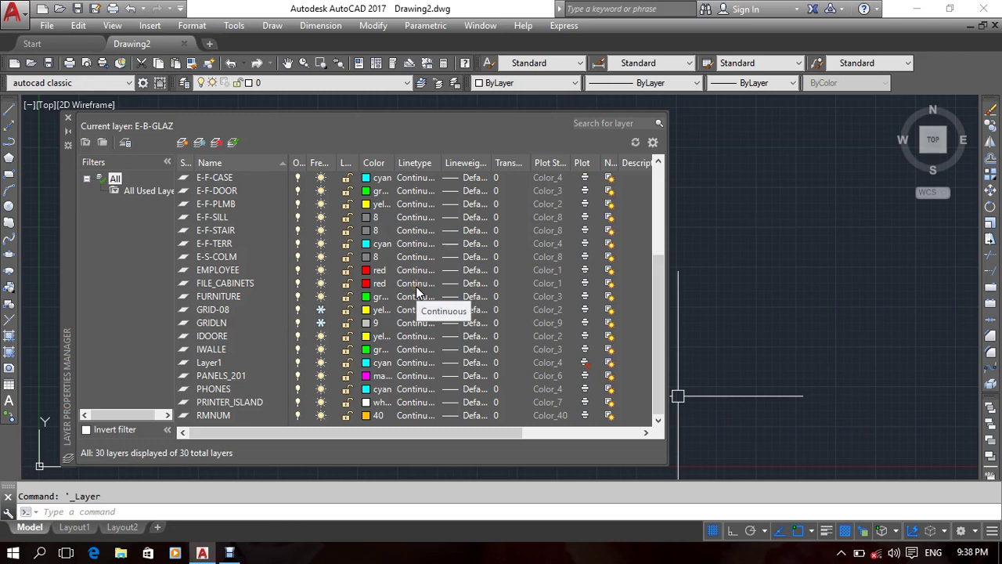
{"action": "left_click", "coordinate": [68, 117]}
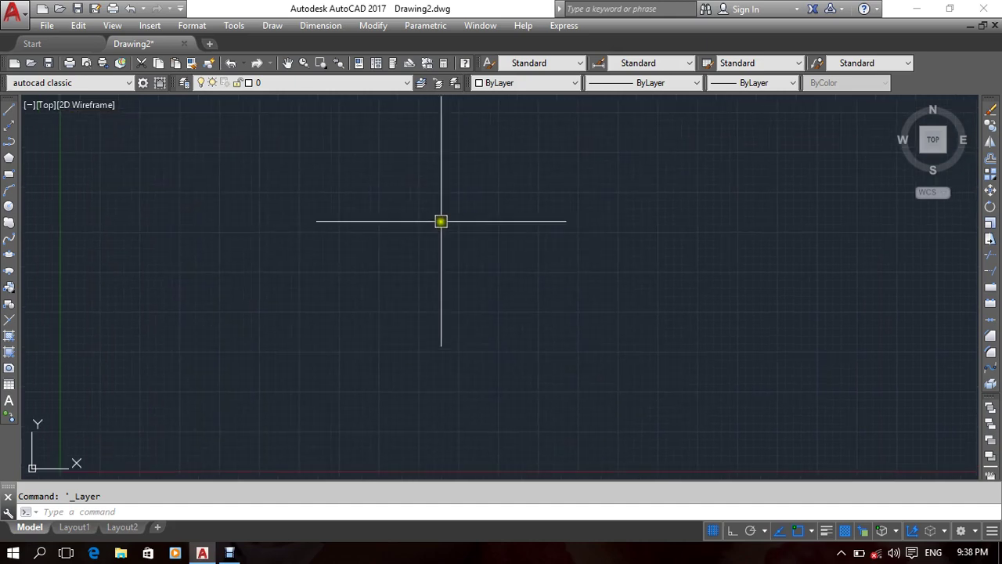
{"action": "left_click", "coordinate": [322, 82]}
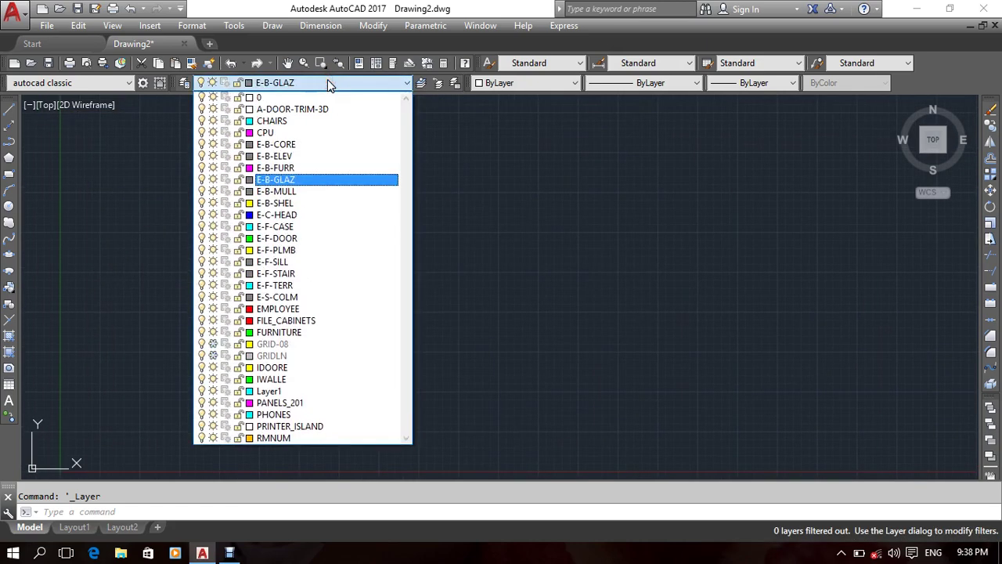
{"action": "left_click", "coordinate": [327, 79]}
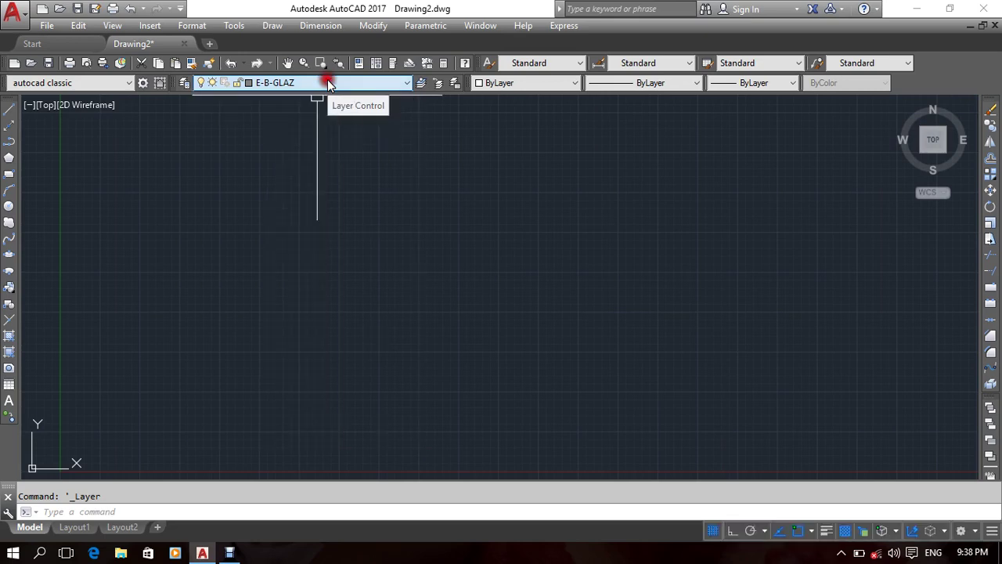
Close the Drawing2 document so the save-changes prompt appears
{"action": "scroll", "coordinate": [427, 259], "scroll_direction": "down", "scroll_amount": 3}
{"action": "scroll", "coordinate": [393, 272], "scroll_direction": "down", "scroll_amount": 4}
{"action": "scroll", "coordinate": [371, 266], "scroll_direction": "up", "scroll_amount": 3}
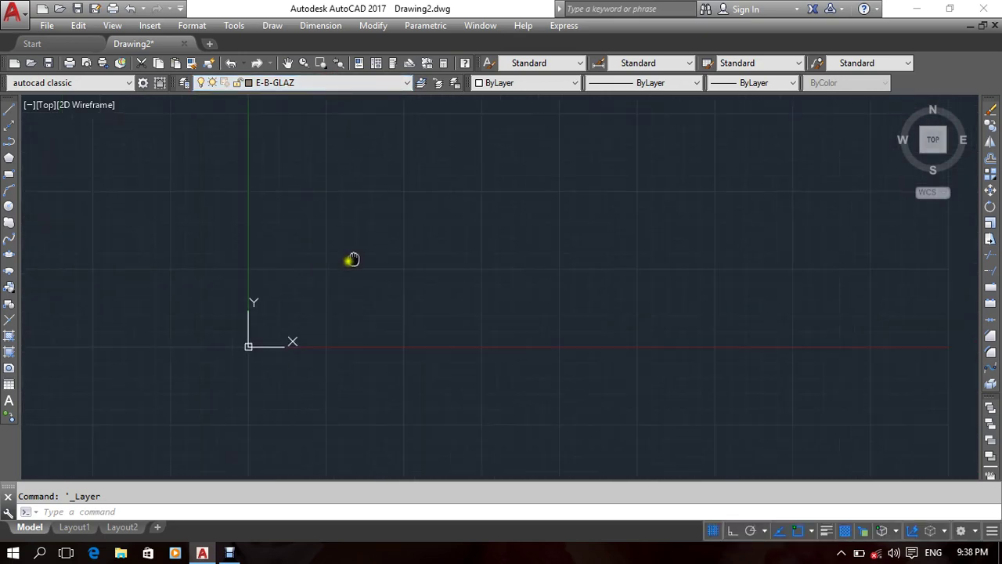
{"action": "scroll", "coordinate": [347, 255], "scroll_direction": "up", "scroll_amount": 2}
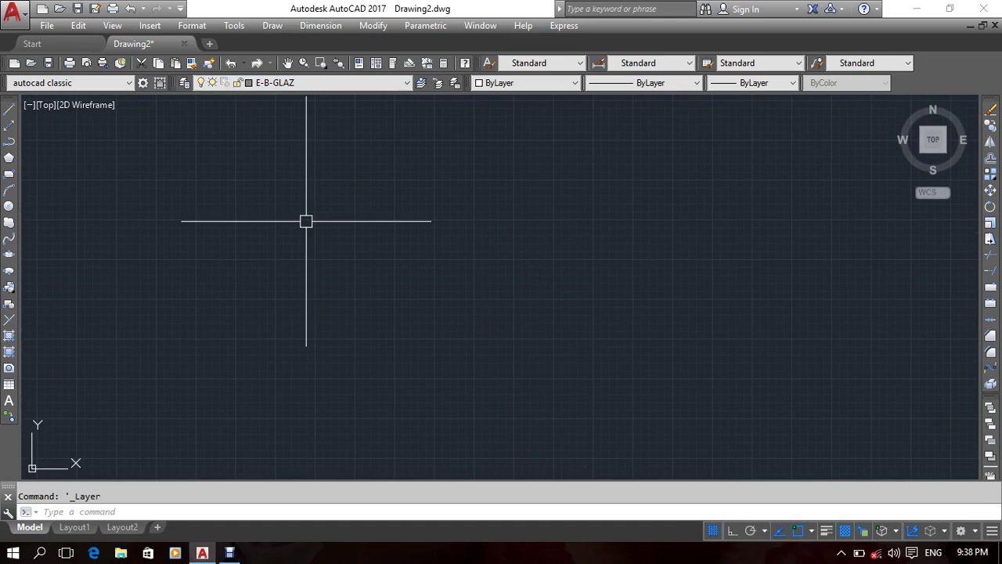
{"action": "left_click", "coordinate": [184, 44]}
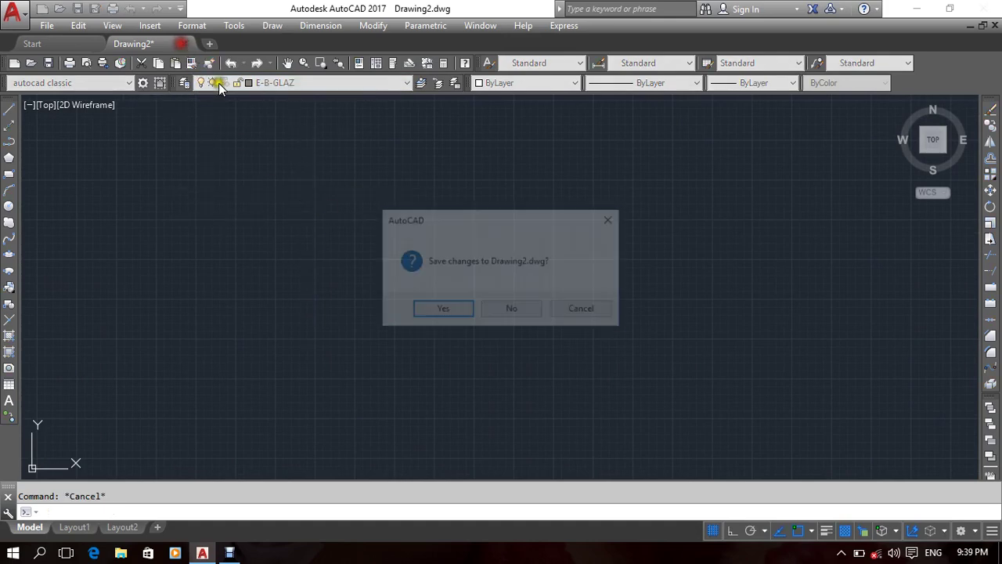
Discard Drawing2's changes, start a new blank Drawing3, and bring up the Tools menu
{"action": "left_click", "coordinate": [520, 307]}
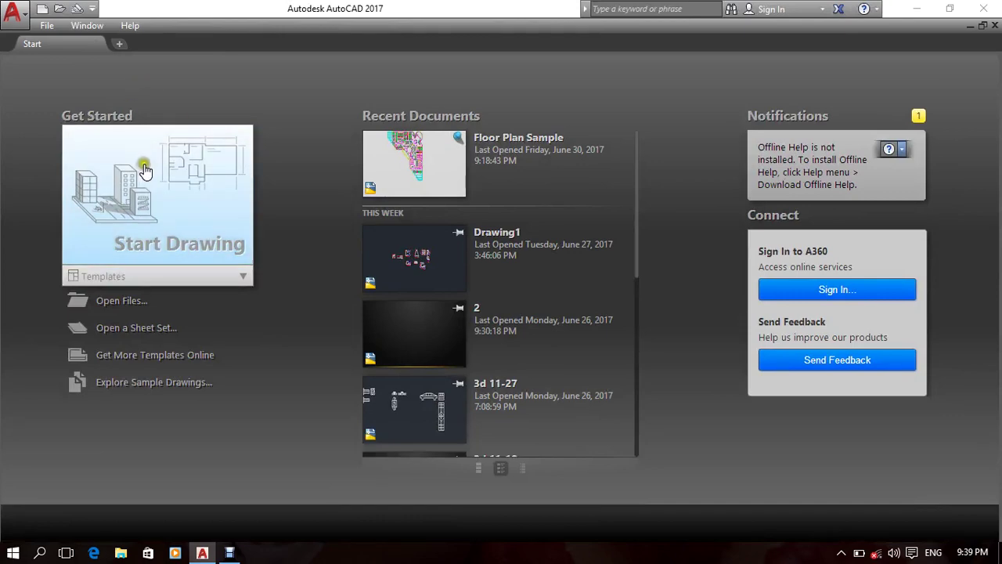
{"action": "left_click", "coordinate": [141, 164]}
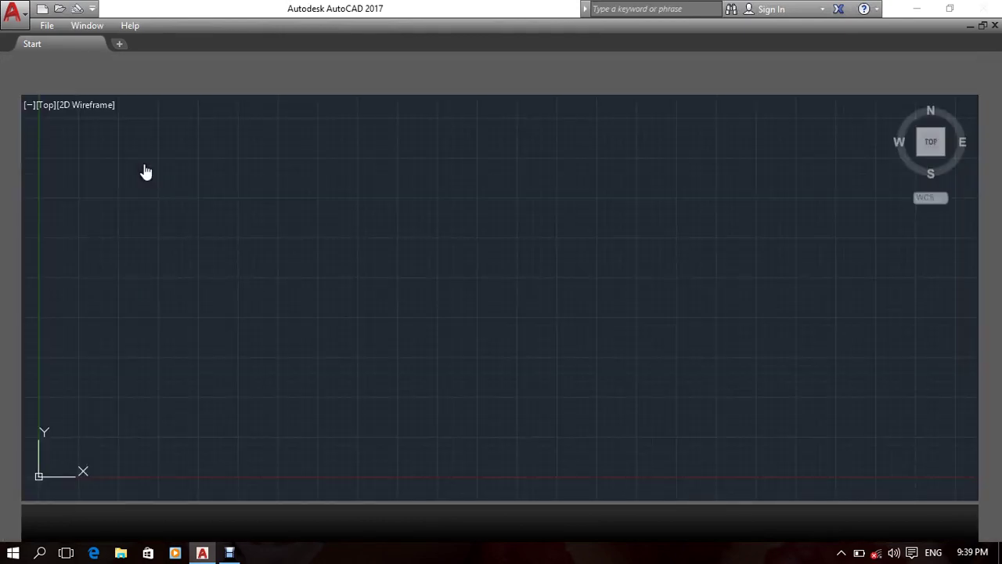
{"action": "left_click", "coordinate": [230, 25]}
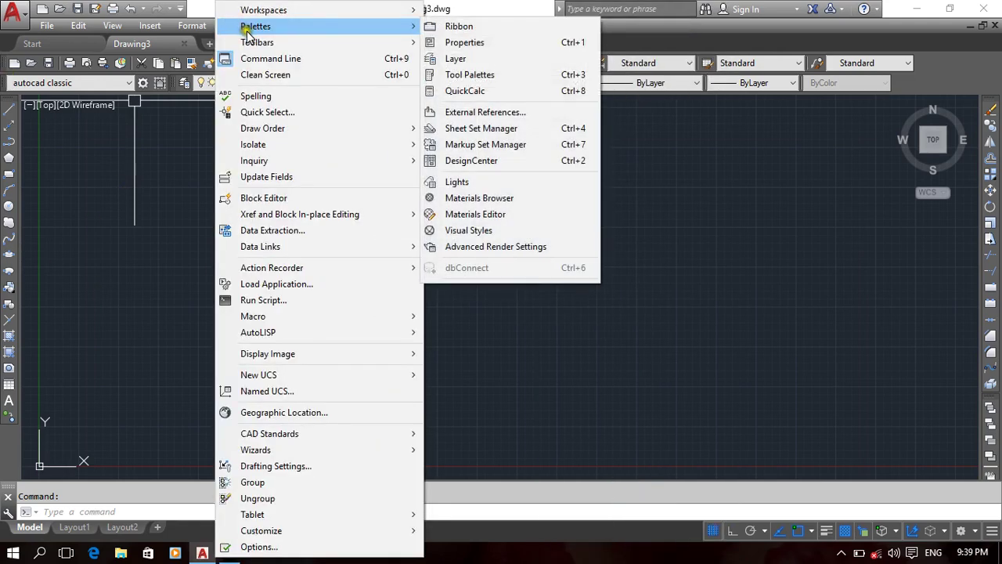
{"action": "mouse_move", "coordinate": [257, 43]}
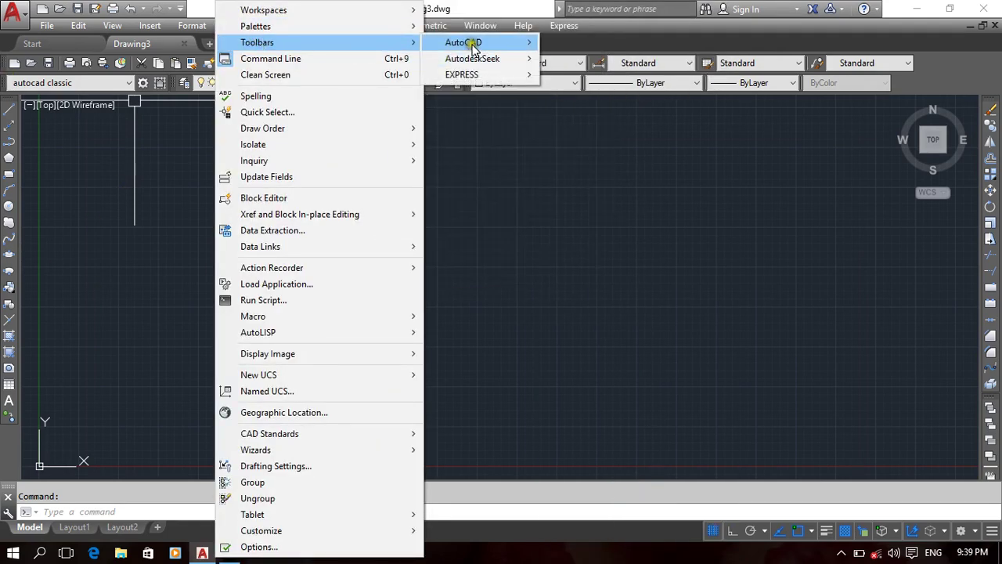
{"action": "mouse_move", "coordinate": [470, 42]}
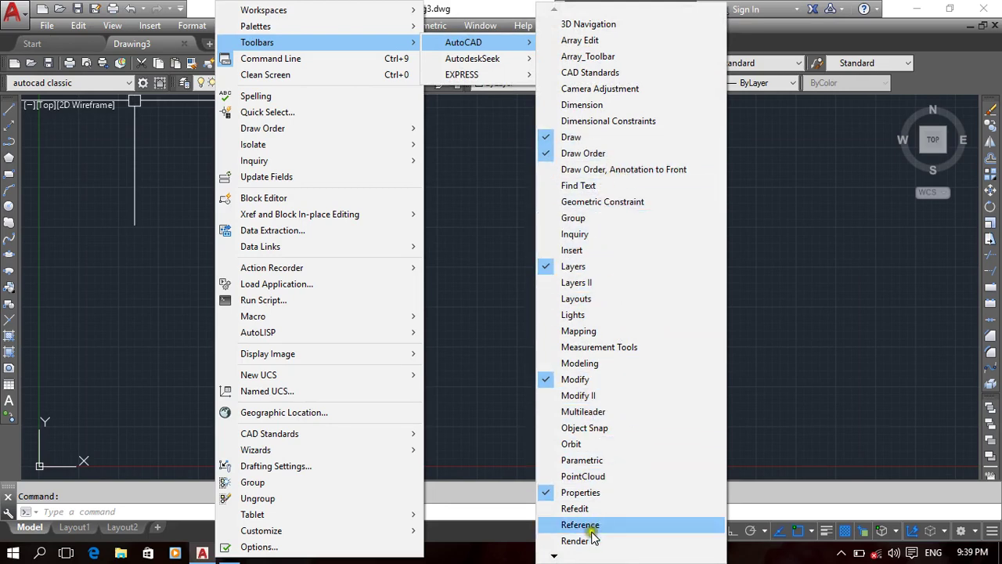
Dismiss the toolbar list and Tools menu without changing any toolbars, back on empty Drawing3
{"action": "left_click", "coordinate": [550, 554]}
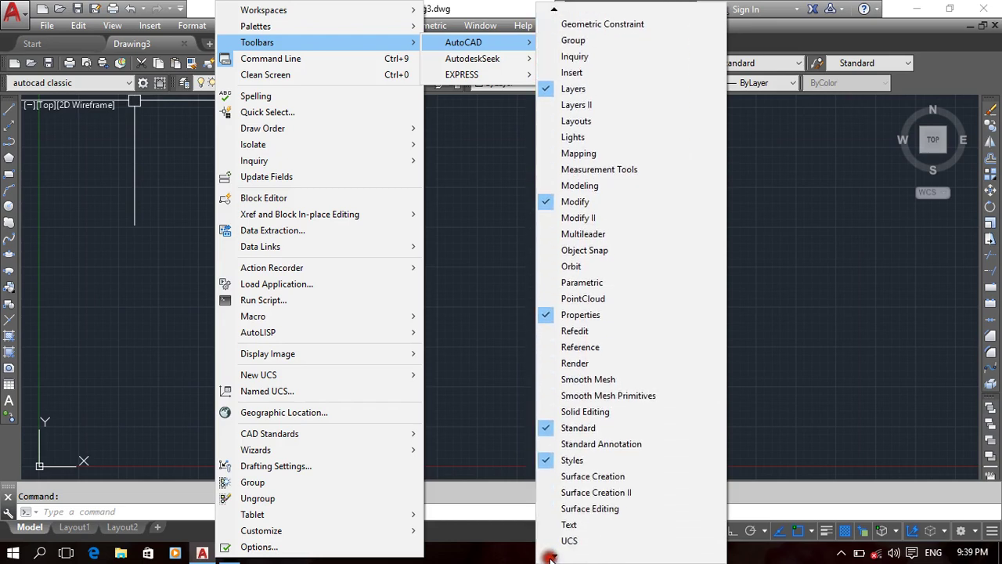
{"action": "left_click", "coordinate": [505, 272]}
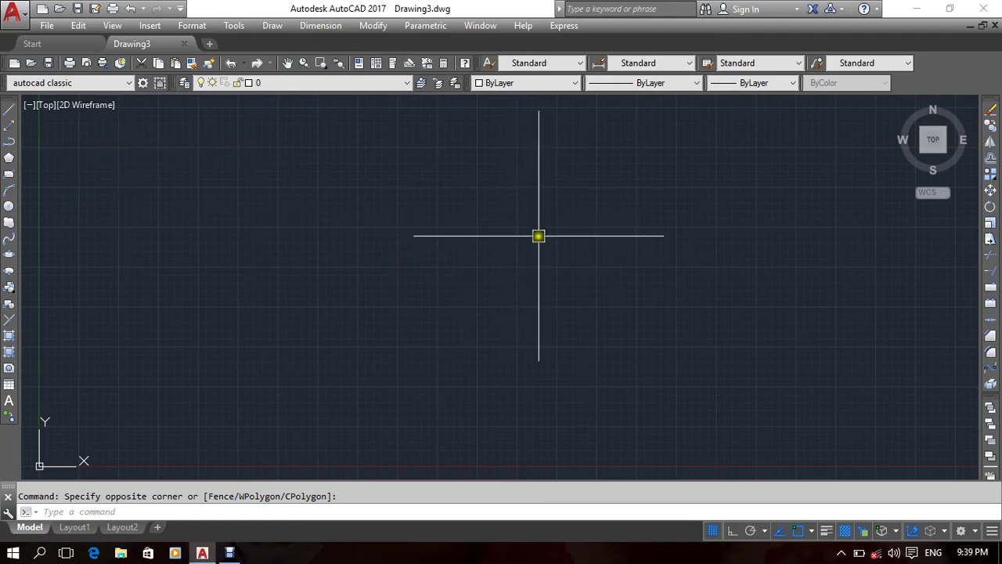
{"action": "left_click", "coordinate": [233, 25]}
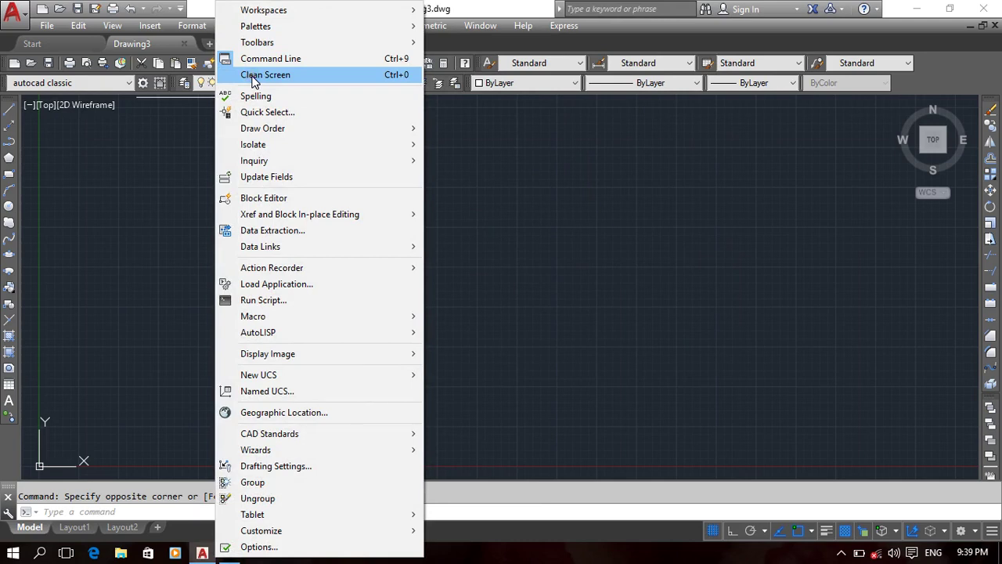
{"action": "left_click", "coordinate": [626, 219]}
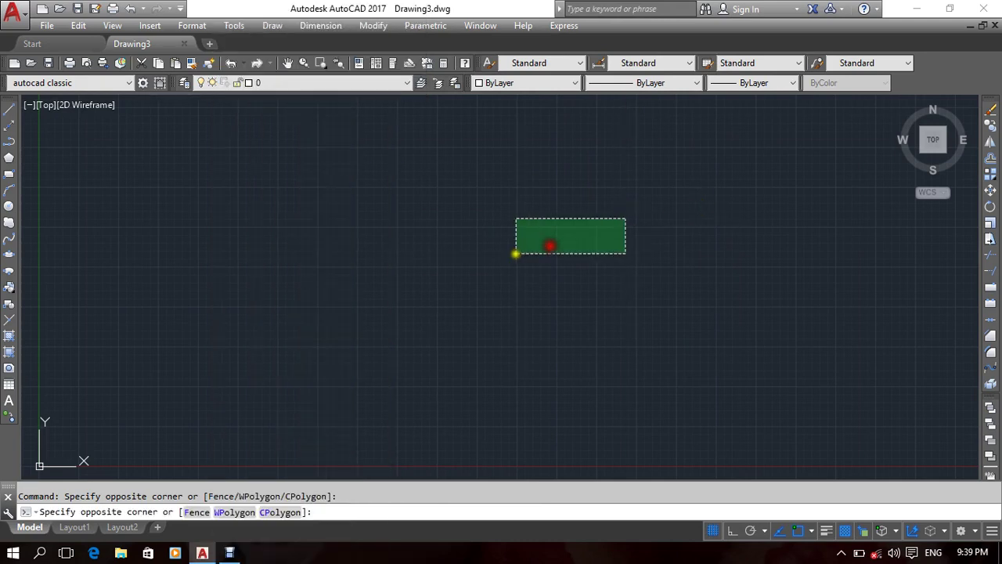
{"action": "left_click", "coordinate": [514, 250]}
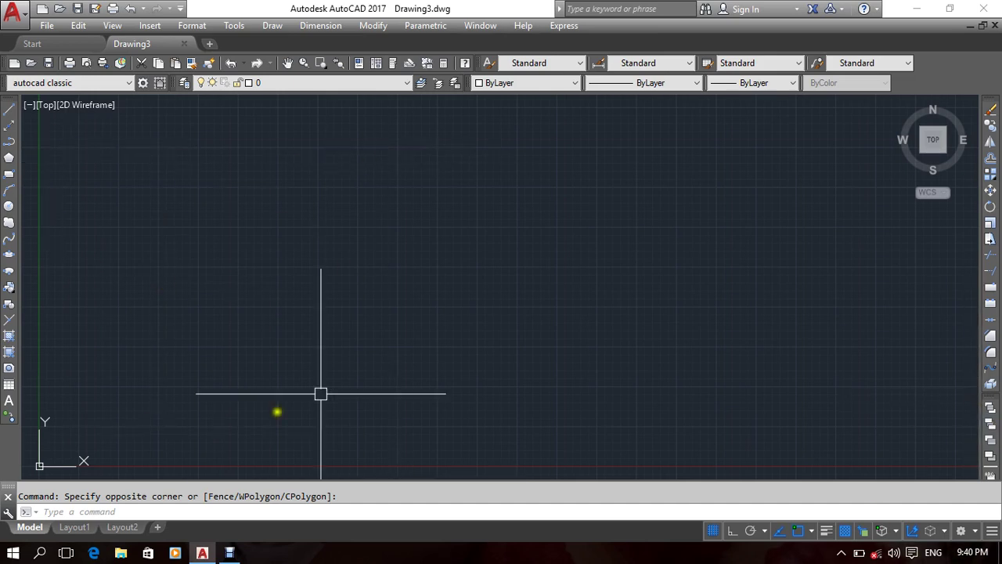
Start DTEXT at a picked point with picked height and default rotation, and type 'booh'
{"action": "middle_click_drag", "start_coordinate": [426, 263], "coordinate": [407, 249]}
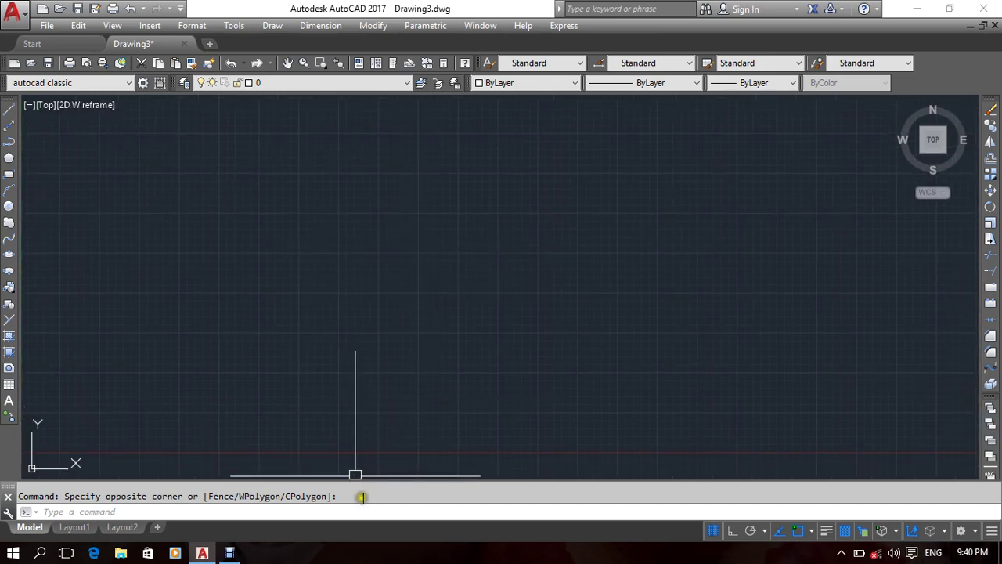
{"action": "type", "text": "dt"}
{"action": "key", "text": "Return"}
{"action": "left_click", "coordinate": [280, 365]}
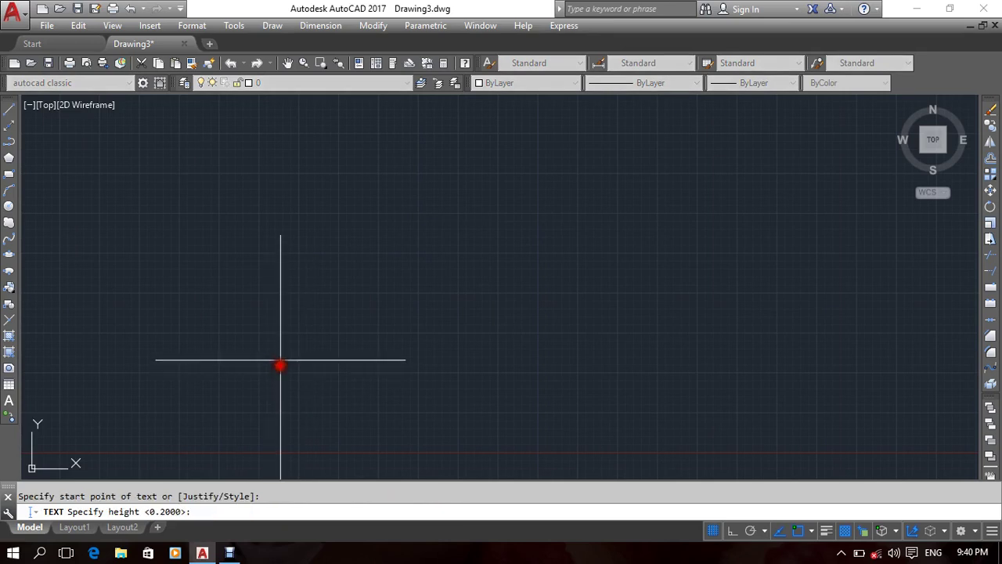
{"action": "key", "text": "F8"}
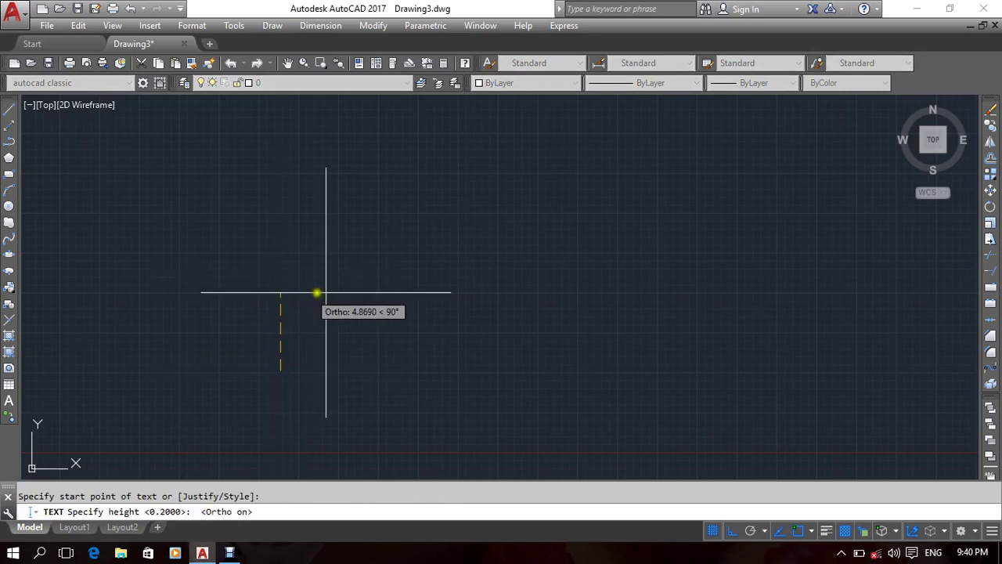
{"action": "left_click", "coordinate": [301, 336]}
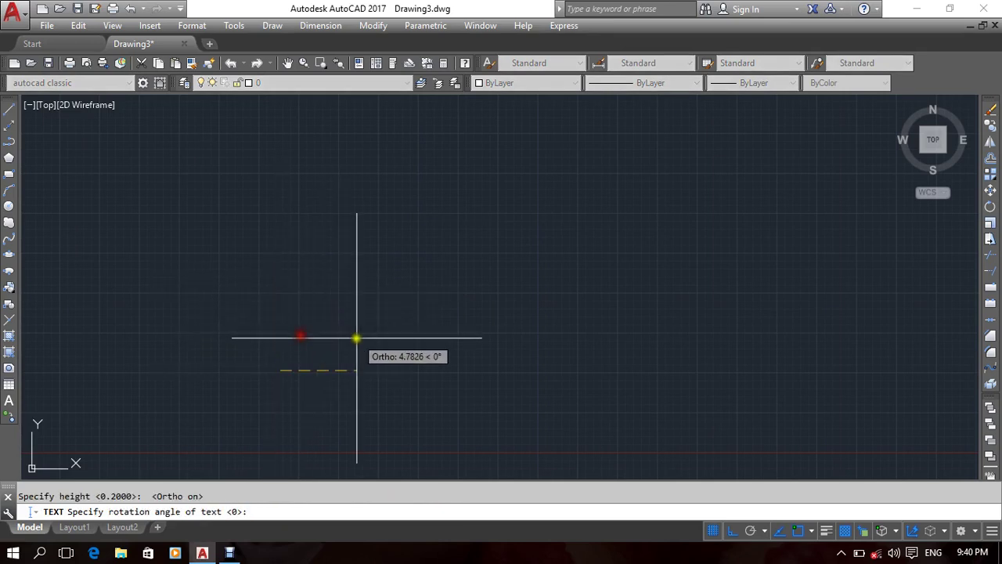
{"action": "left_click", "coordinate": [320, 334]}
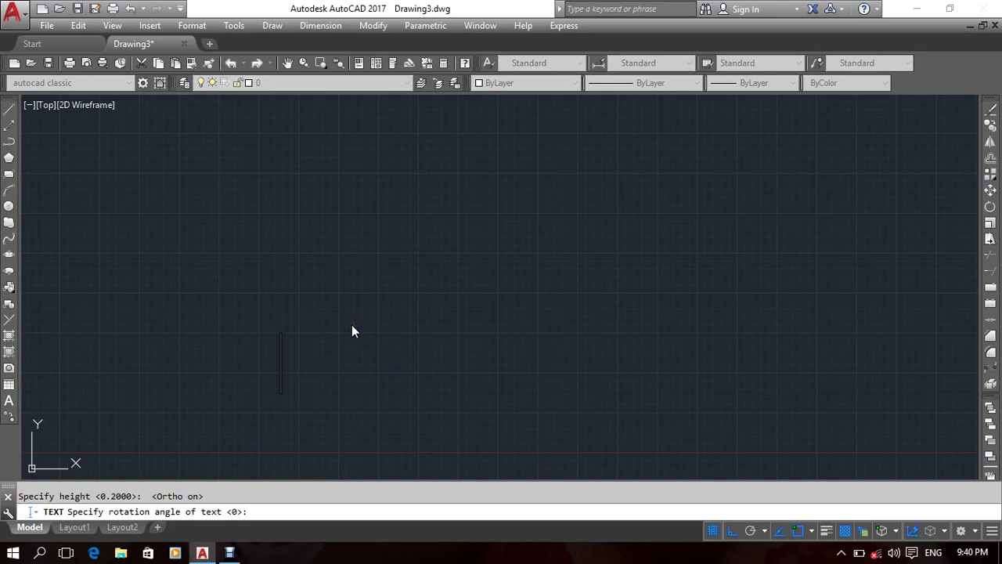
{"action": "type", "text": "boo"}
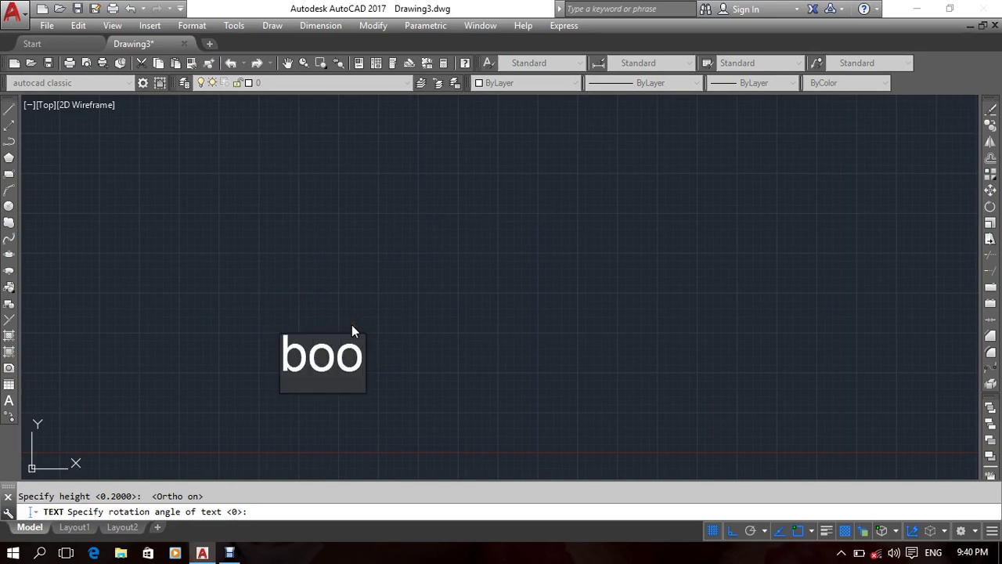
{"action": "type", "text": "h"}
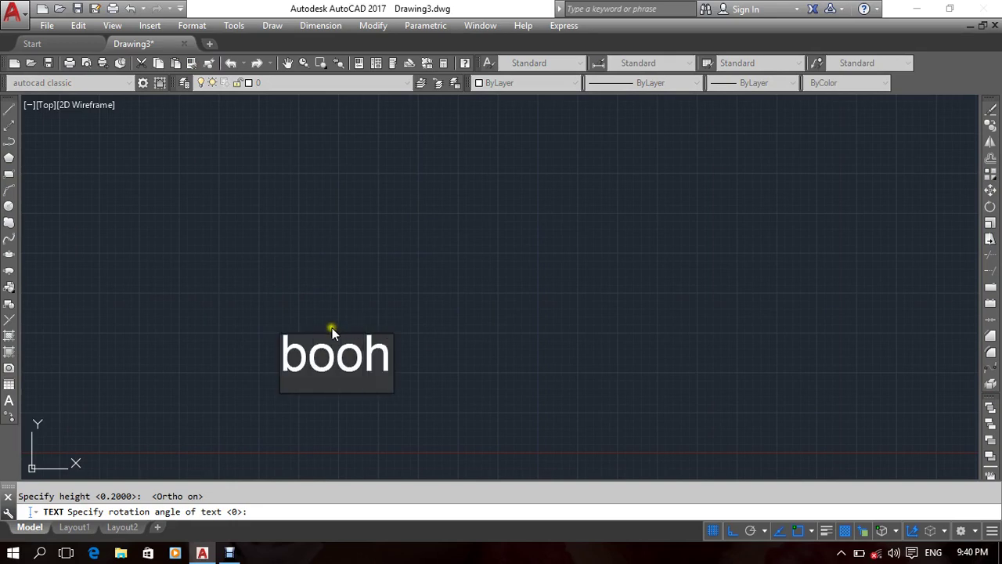
Add the text 'cool' above 'booh' and end the text command
{"action": "left_click", "coordinate": [342, 270]}
{"action": "middle_click_drag", "start_coordinate": [313, 303], "coordinate": [313, 268]}
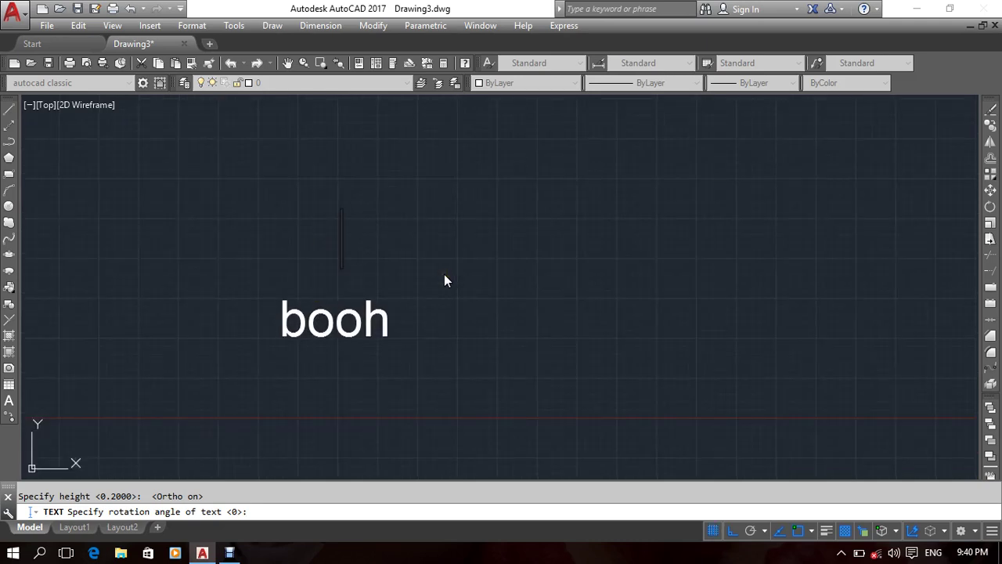
{"action": "type", "text": "coo"}
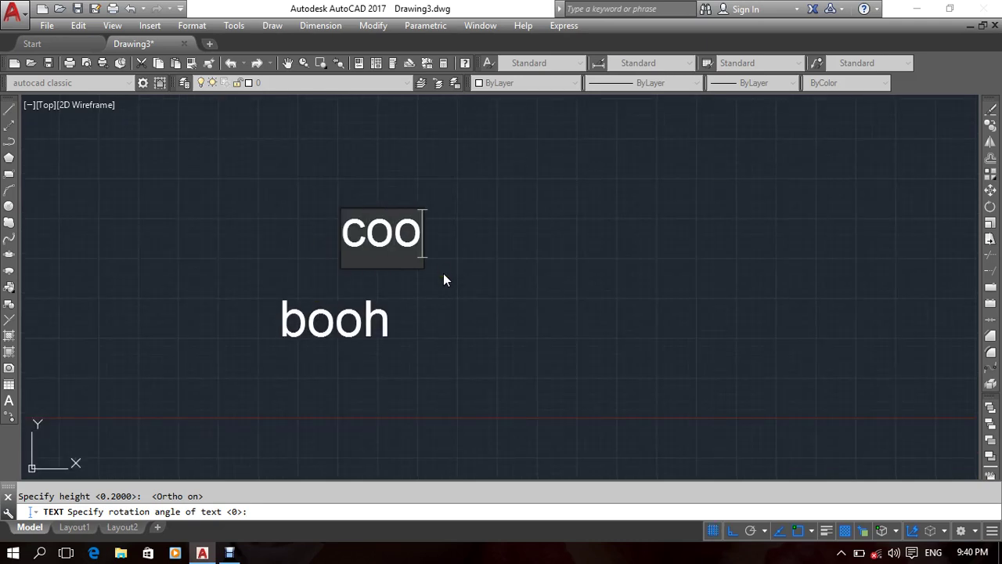
{"action": "type", "text": "l"}
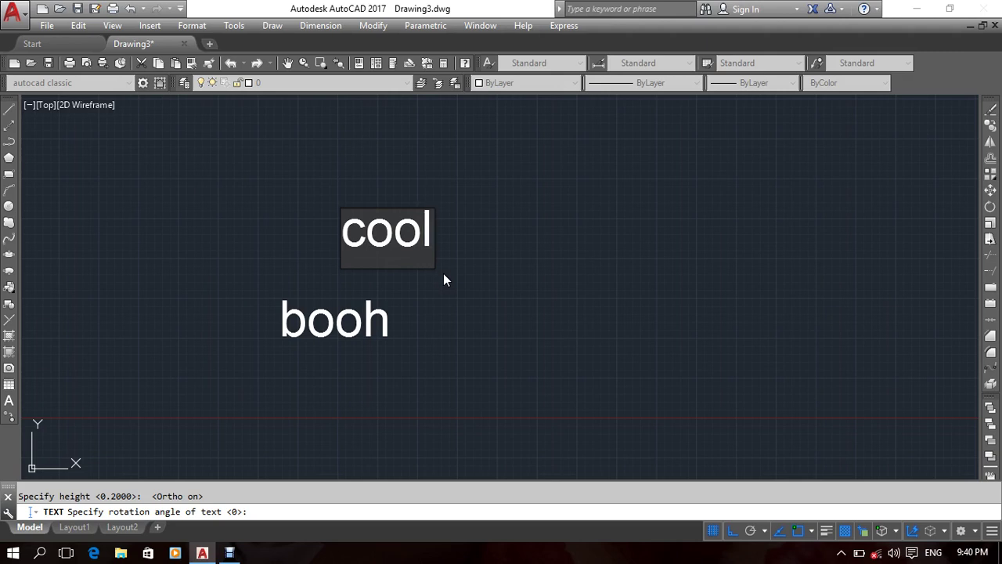
{"action": "left_click", "coordinate": [284, 210]}
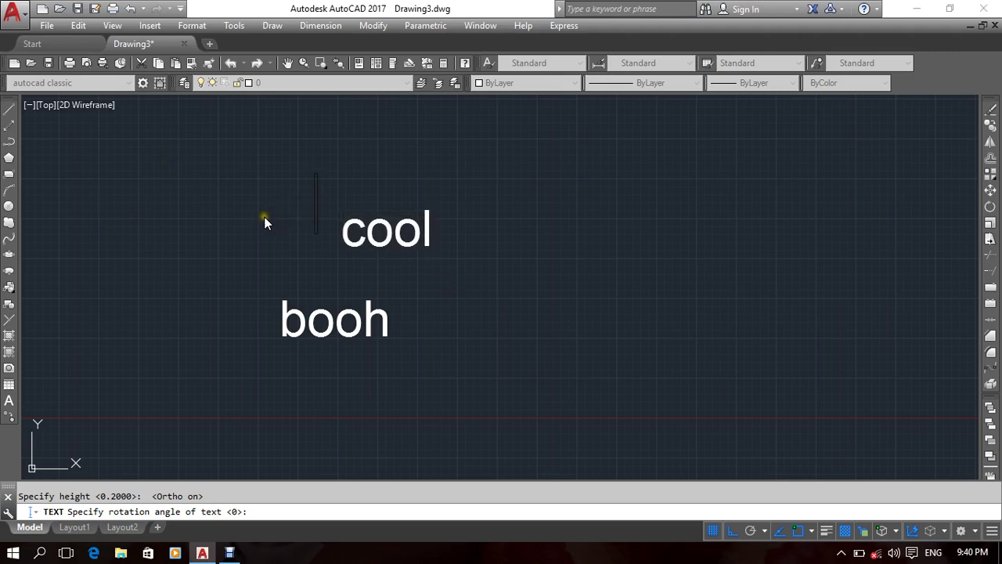
{"action": "key", "text": "Escape"}
{"action": "left_click", "coordinate": [274, 206]}
{"action": "middle_click_drag", "start_coordinate": [313, 289], "coordinate": [382, 294]}
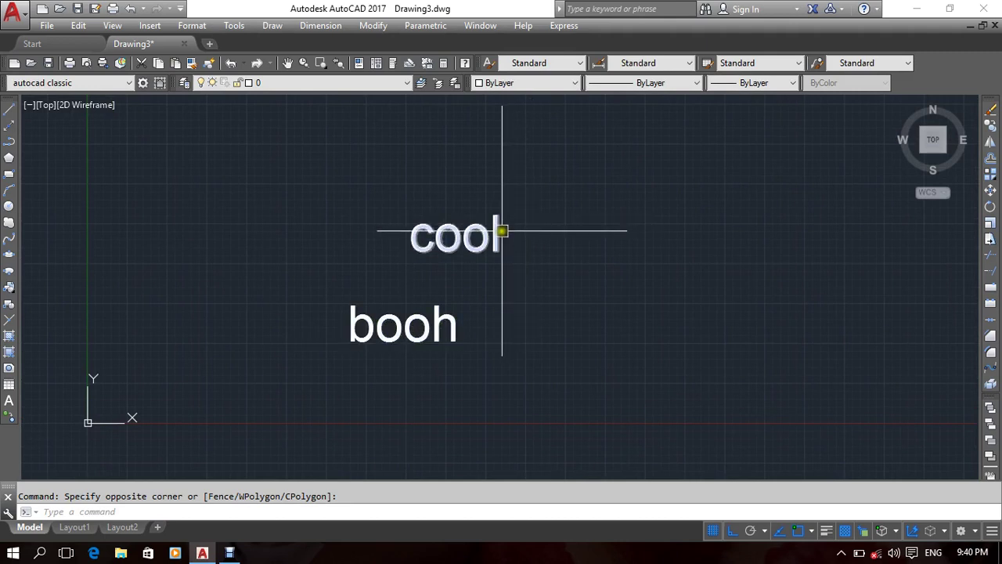
{"action": "middle_click_drag", "start_coordinate": [436, 340], "coordinate": [414, 331]}
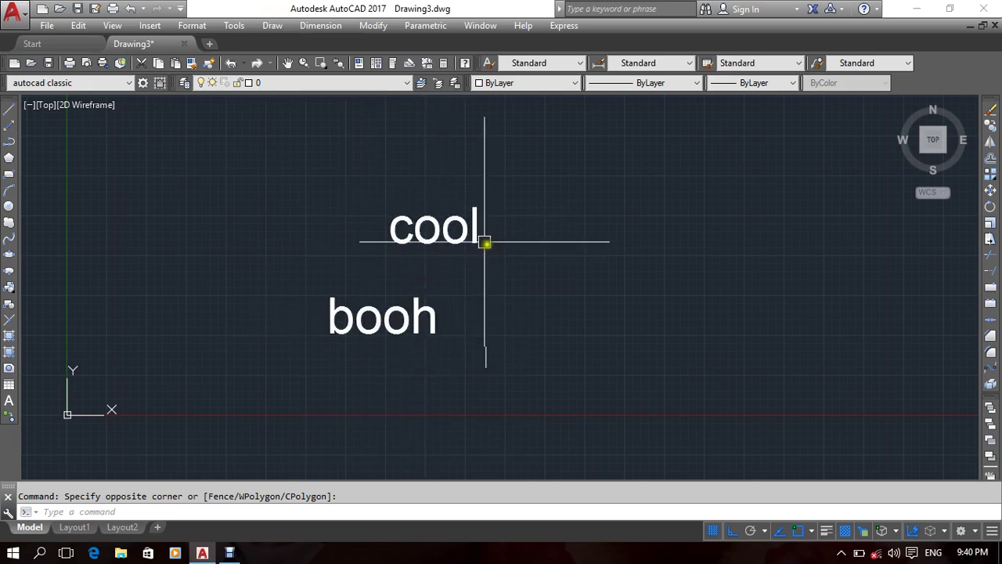
Open the spelling checker from the Tools menu and check the entire drawing
{"action": "left_click", "coordinate": [249, 26]}
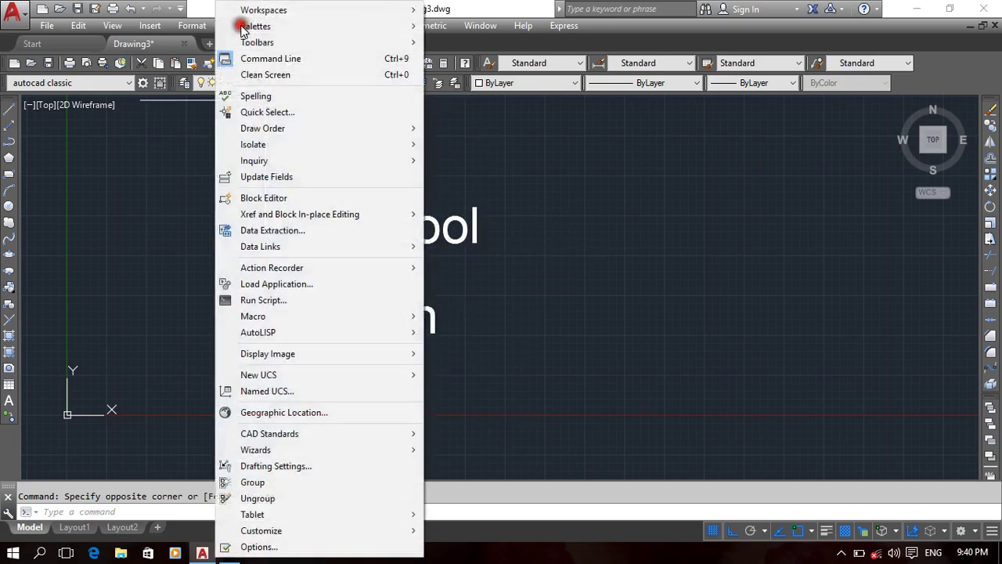
{"action": "left_click", "coordinate": [302, 96]}
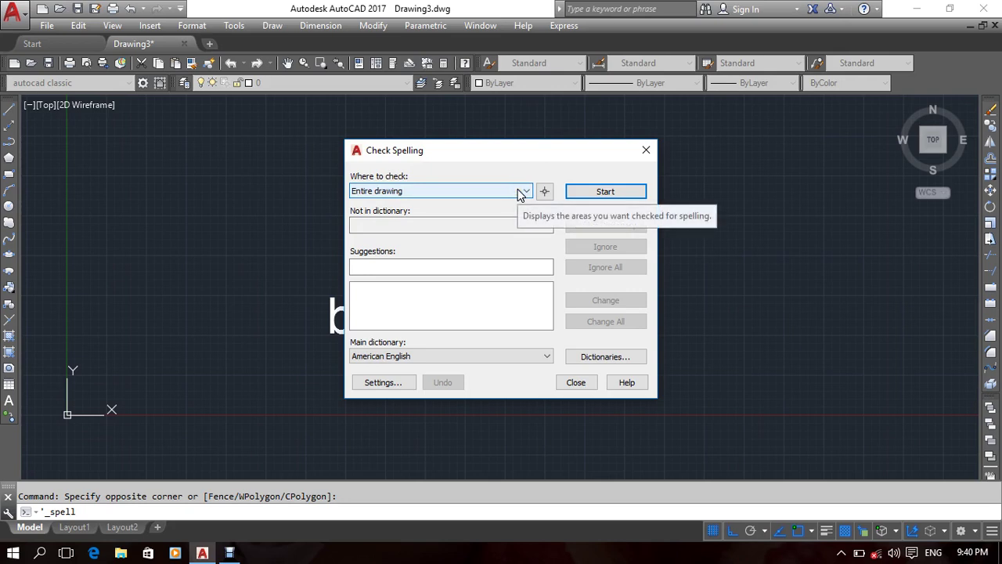
{"action": "left_click", "coordinate": [601, 192]}
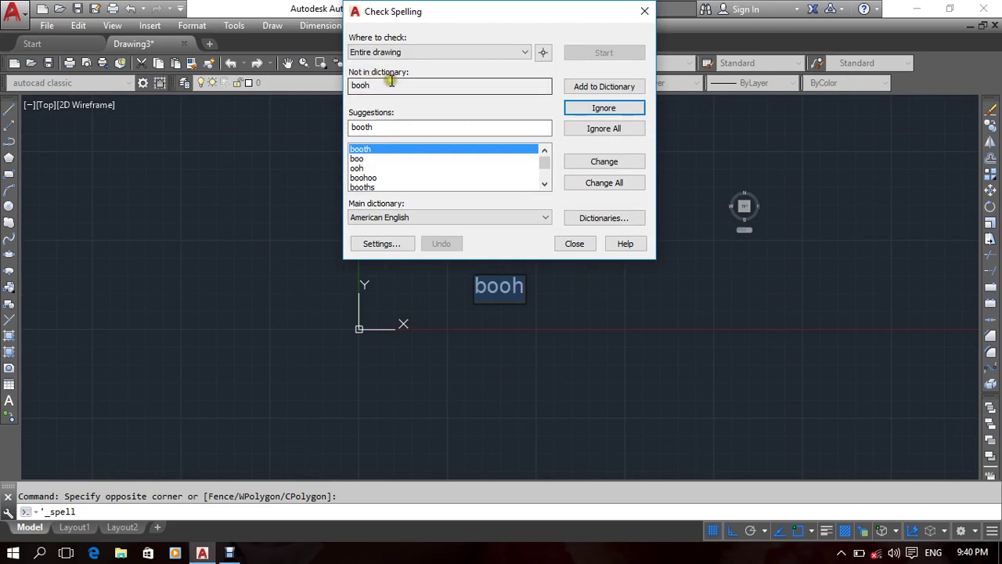
Replace 'booh' with the suggested 'book', then close the spelling checker
{"action": "left_click", "coordinate": [371, 160]}
{"action": "scroll", "coordinate": [373, 168], "scroll_direction": "down", "scroll_amount": 1}
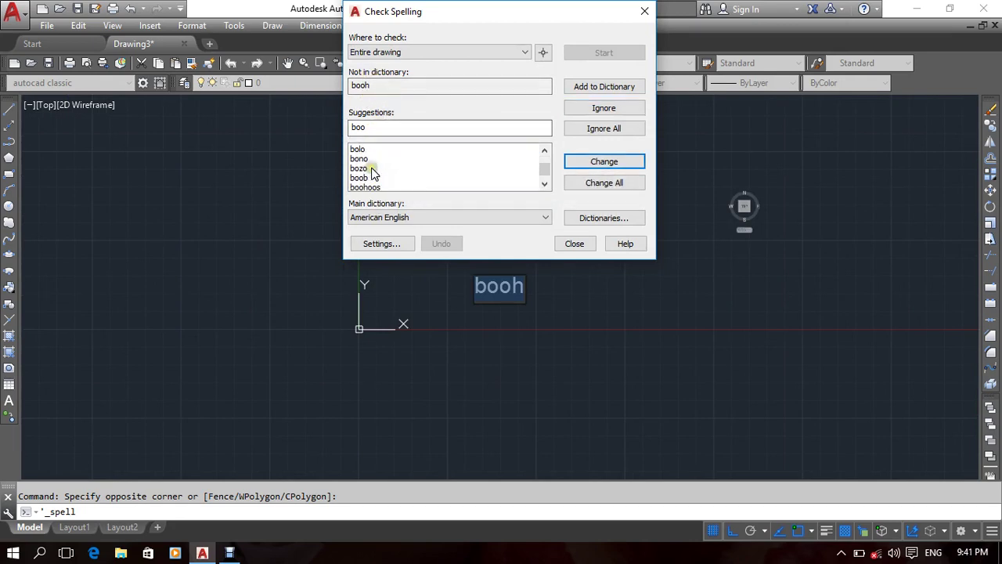
{"action": "scroll", "coordinate": [374, 173], "scroll_direction": "down", "scroll_amount": 1}
{"action": "scroll", "coordinate": [374, 171], "scroll_direction": "down", "scroll_amount": 1}
{"action": "scroll", "coordinate": [379, 171], "scroll_direction": "down", "scroll_amount": 2}
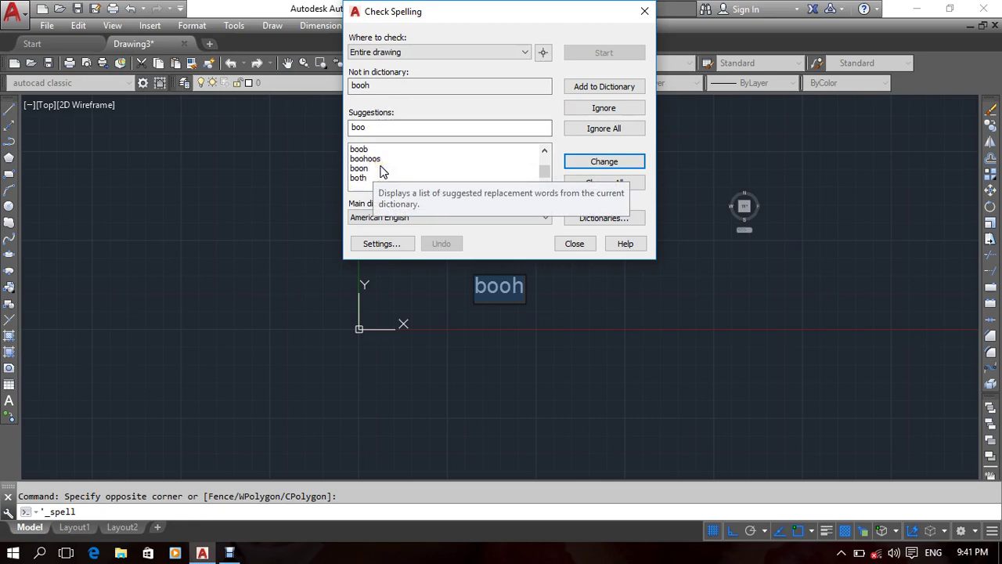
{"action": "scroll", "coordinate": [382, 171], "scroll_direction": "down", "scroll_amount": 1}
{"action": "scroll", "coordinate": [382, 172], "scroll_direction": "down", "scroll_amount": 2}
{"action": "scroll", "coordinate": [382, 171], "scroll_direction": "down", "scroll_amount": 1}
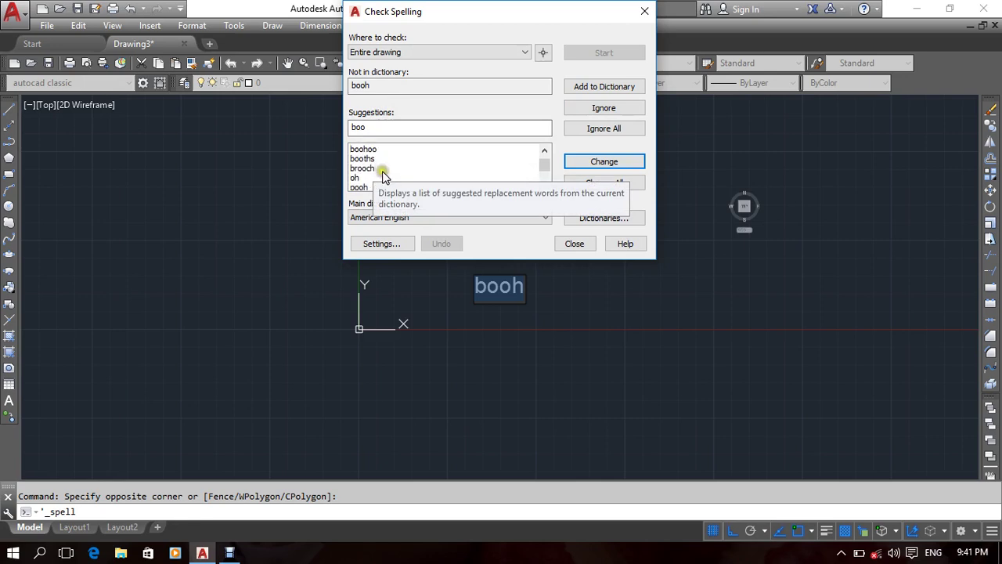
{"action": "scroll", "coordinate": [382, 173], "scroll_direction": "down", "scroll_amount": 3}
{"action": "left_click", "coordinate": [372, 167]}
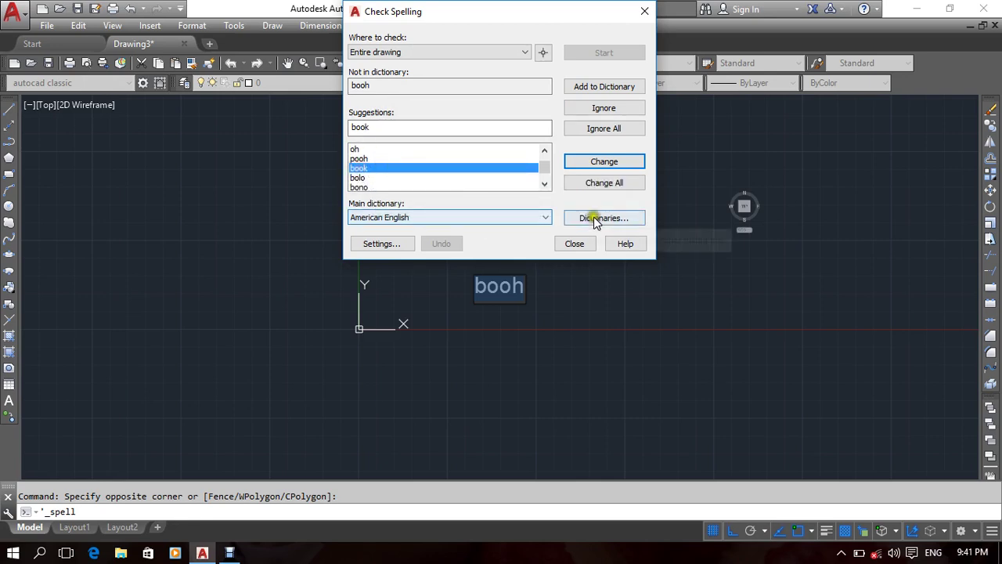
{"action": "left_click", "coordinate": [605, 164]}
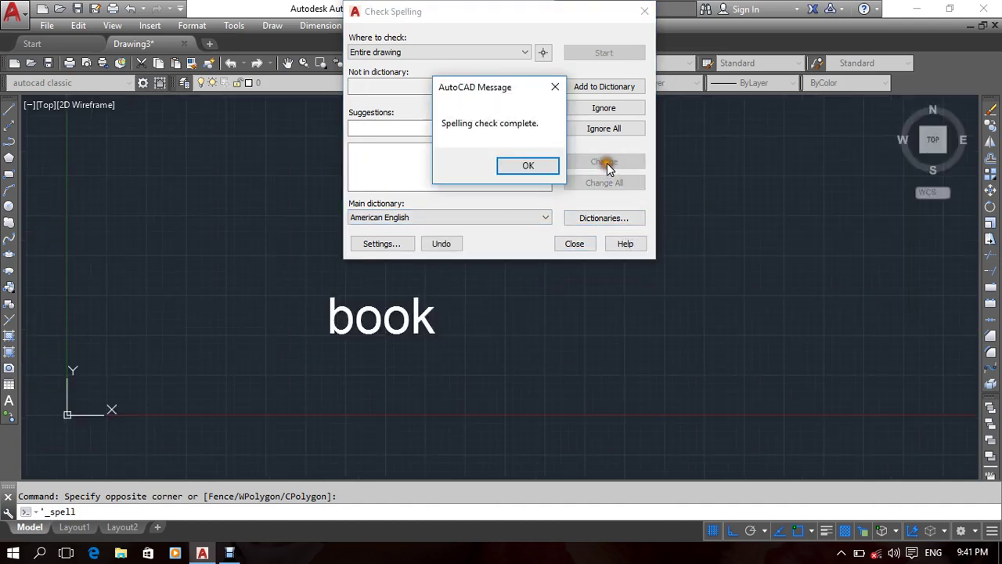
{"action": "left_click", "coordinate": [528, 167]}
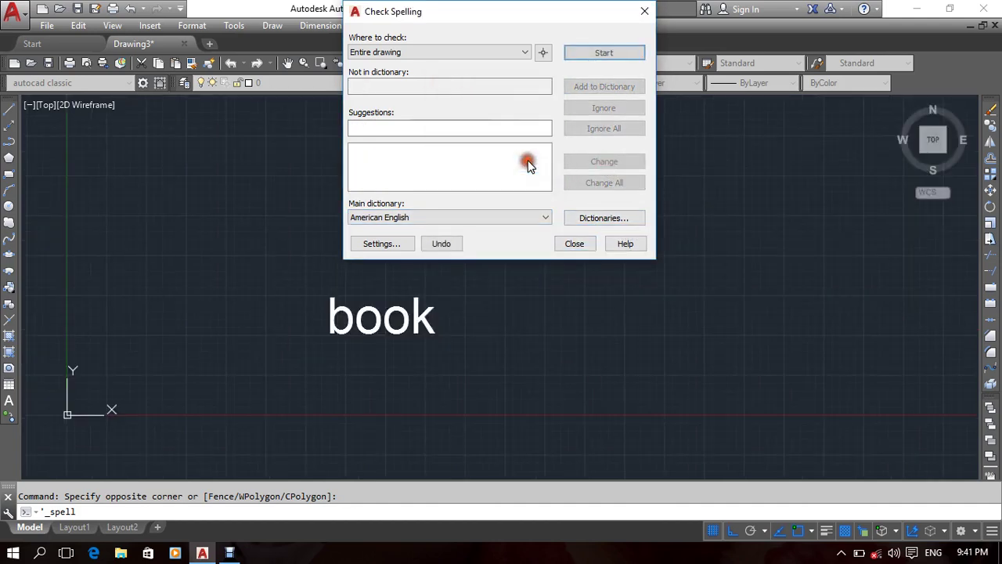
{"action": "left_click", "coordinate": [573, 245]}
Open the 'cool' text for editing, then cancel without changing it
{"action": "mouse_move", "coordinate": [458, 226]}
{"action": "middle_mouse_down"}
{"action": "mouse_move", "coordinate": [540, 233]}
{"action": "mouse_move", "coordinate": [457, 209]}
{"action": "middle_mouse_up"}
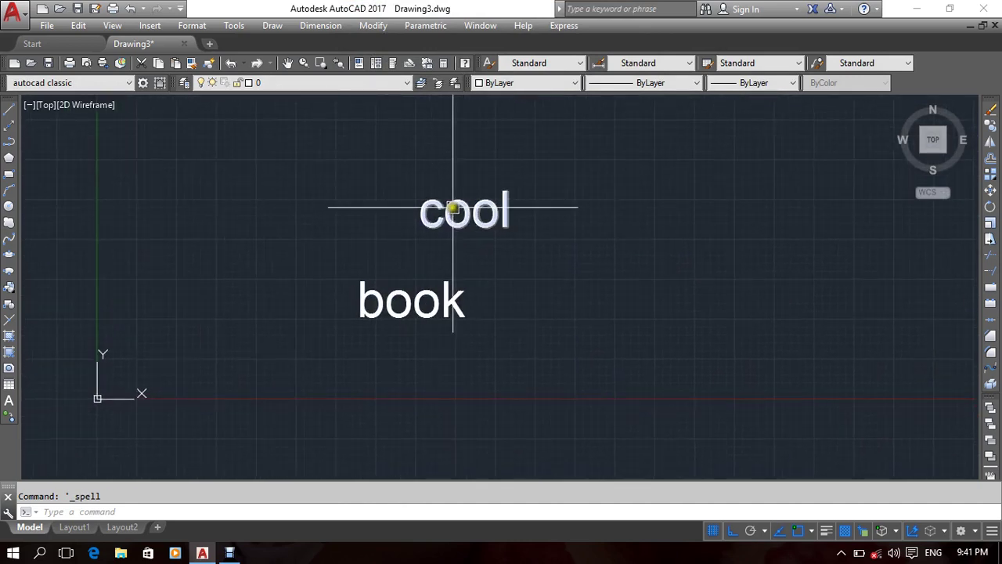
{"action": "middle_click_drag", "start_coordinate": [514, 228], "coordinate": [486, 231]}
{"action": "double_click", "coordinate": [486, 231]}
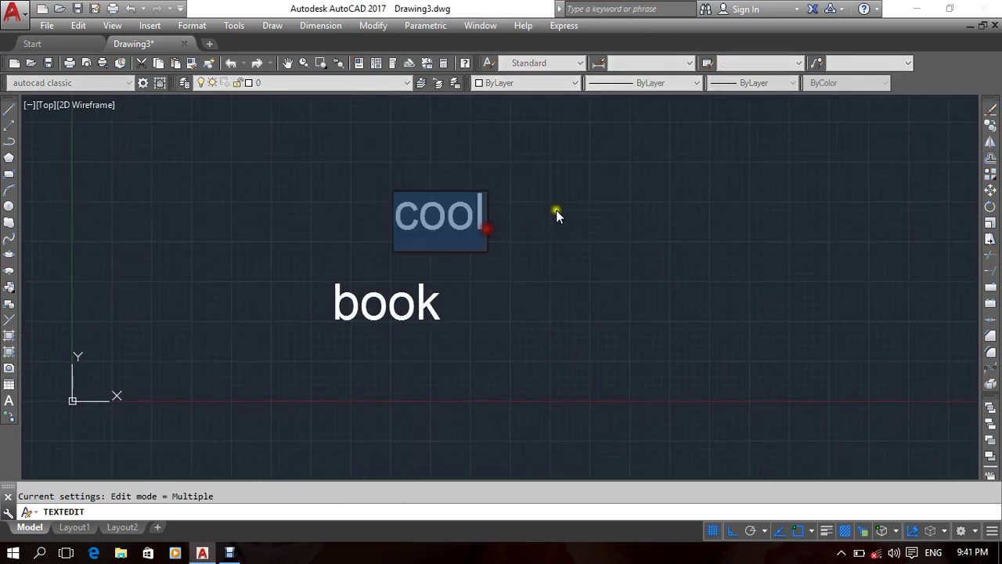
{"action": "left_click", "coordinate": [550, 203]}
{"action": "key", "text": "Escape"}
Window-select 'cool' and 'book' and erase them from the right-click menu
{"action": "left_click", "coordinate": [519, 183]}
{"action": "left_click", "coordinate": [282, 367]}
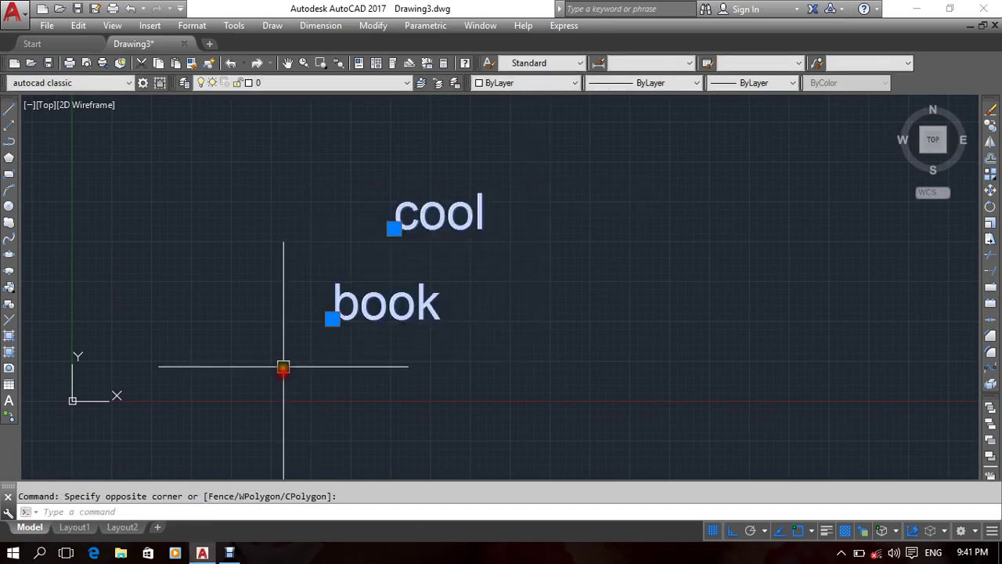
{"action": "left_click", "coordinate": [234, 25]}
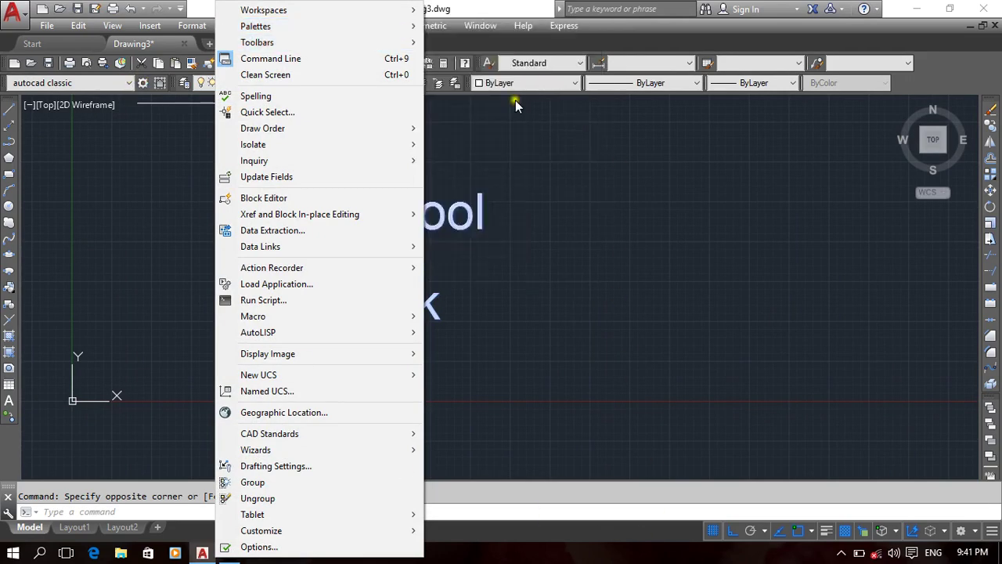
{"action": "left_click", "coordinate": [447, 302]}
{"action": "right_click", "coordinate": [249, 206]}
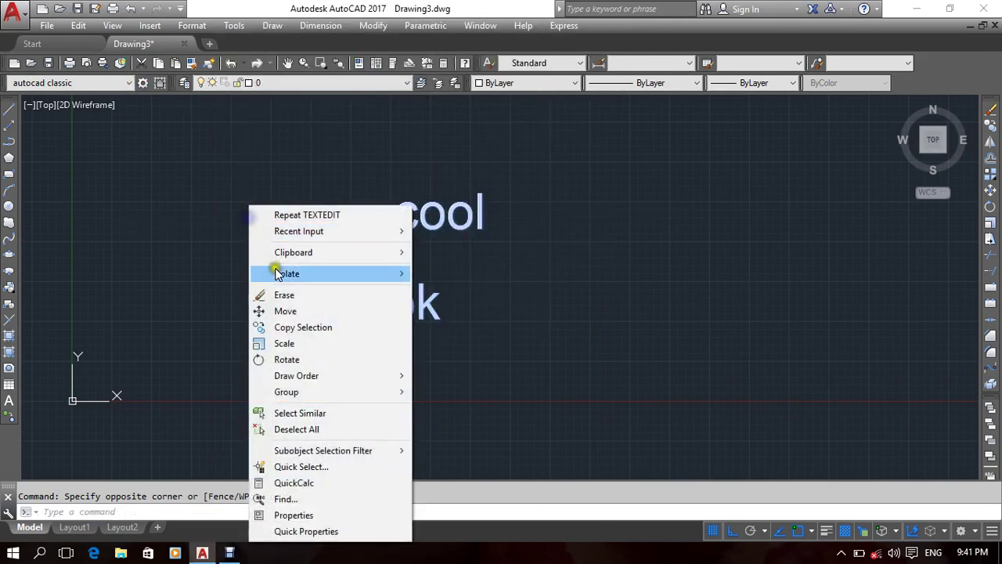
{"action": "left_click", "coordinate": [288, 296]}
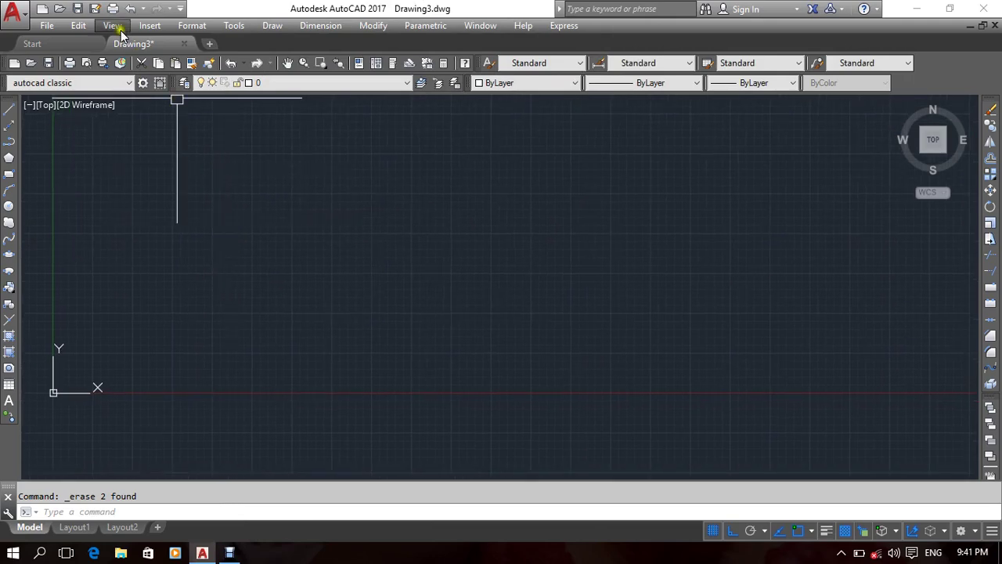
Open Floor Plan Sample read-only from the Start tab's Recent Documents
{"action": "left_click", "coordinate": [61, 9]}
{"action": "left_click", "coordinate": [689, 432]}
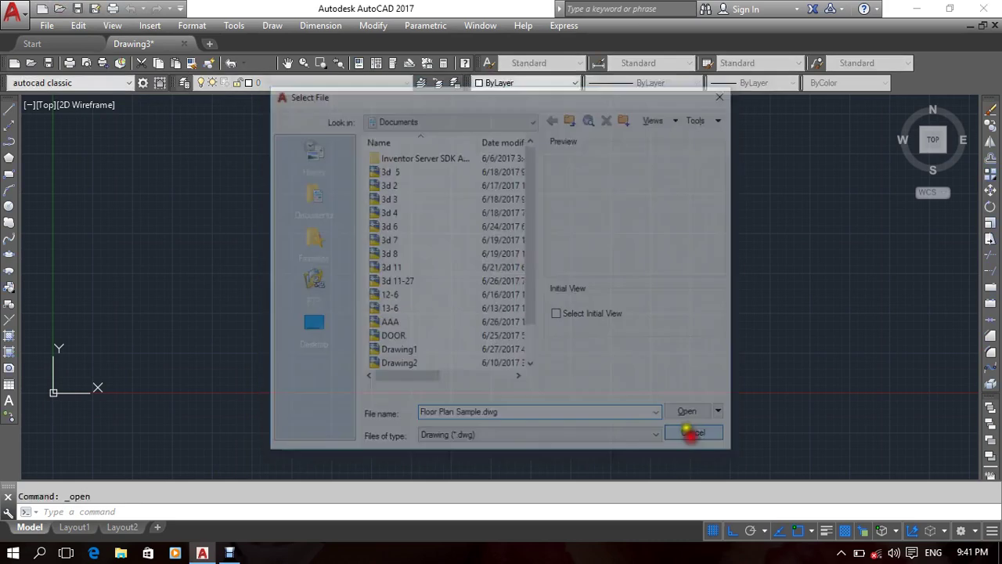
{"action": "left_click", "coordinate": [61, 43]}
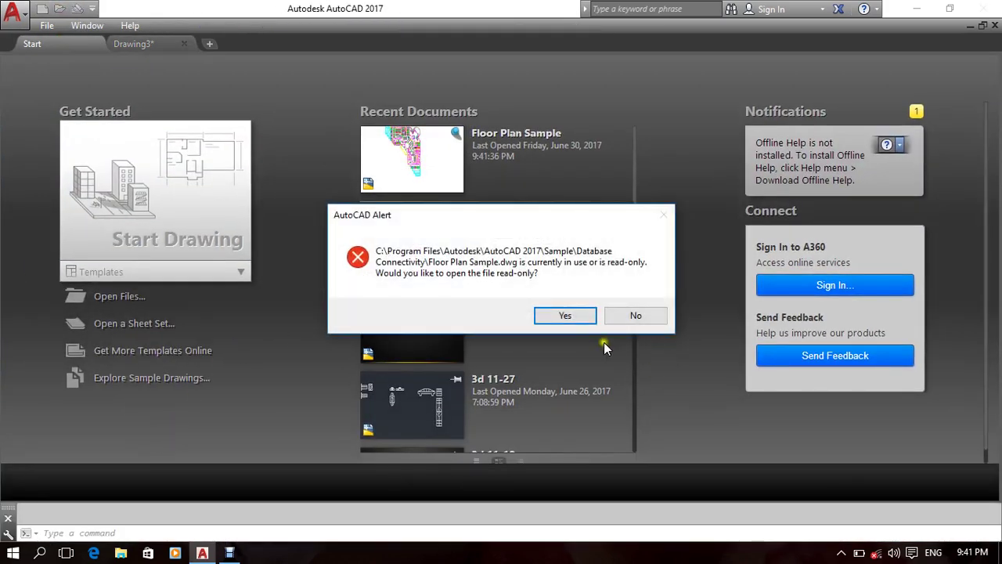
{"action": "left_click", "coordinate": [583, 314]}
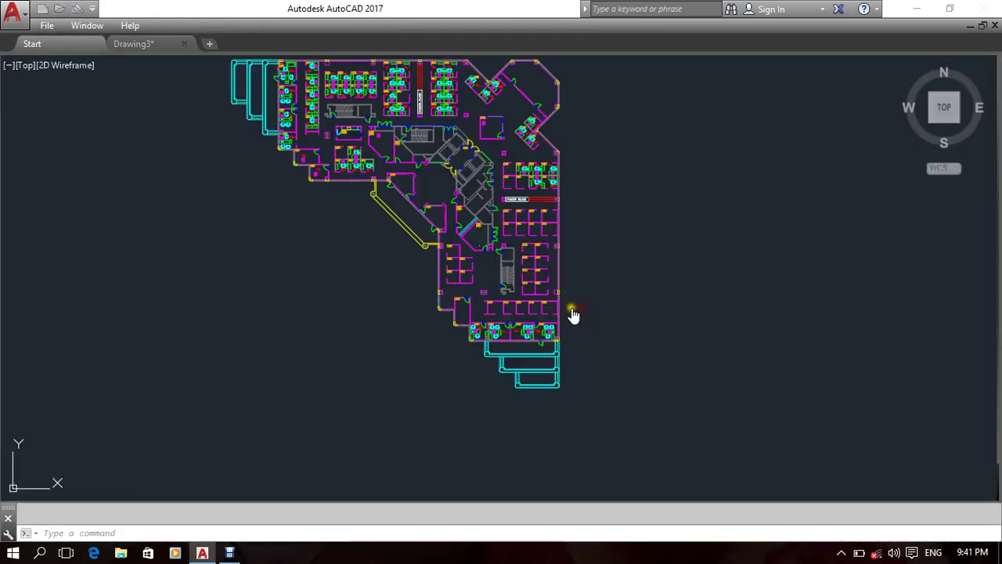
Pan and zoom around the floor plan until the whole plan is visible
{"action": "middle_click_drag", "start_coordinate": [345, 272], "coordinate": [368, 324]}
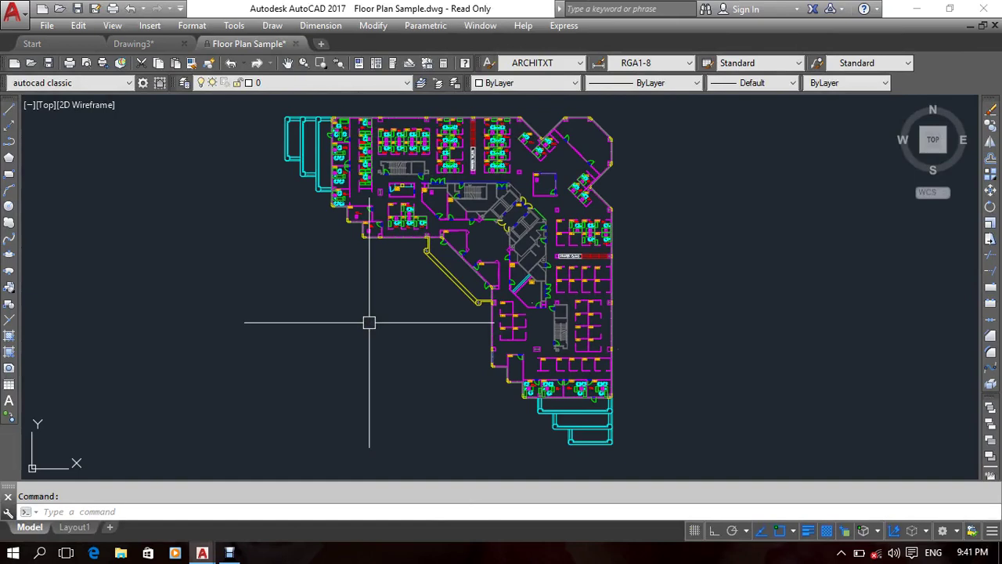
{"action": "middle_click_drag", "start_coordinate": [334, 297], "coordinate": [342, 305]}
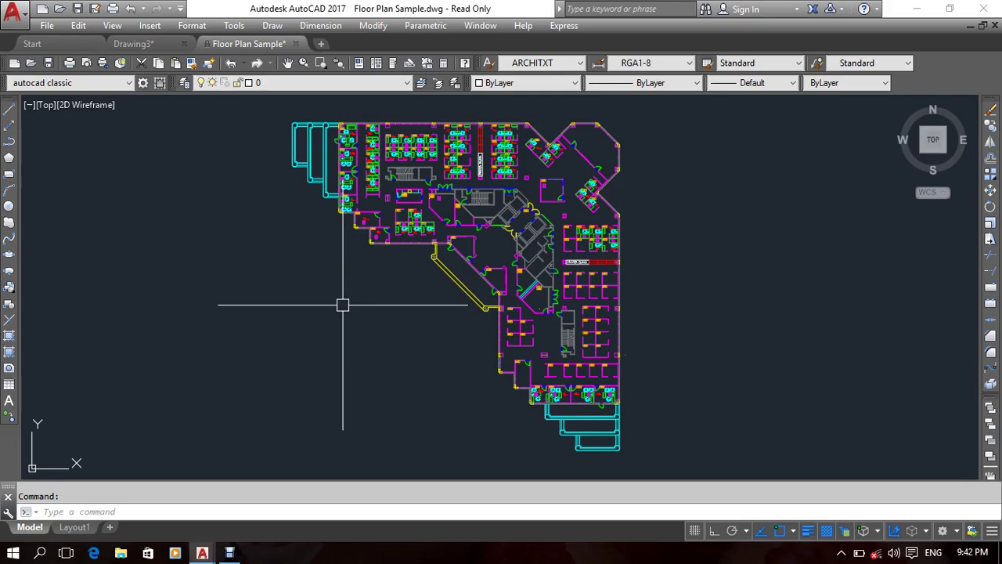
{"action": "scroll", "coordinate": [440, 161], "scroll_direction": "up", "scroll_amount": 2}
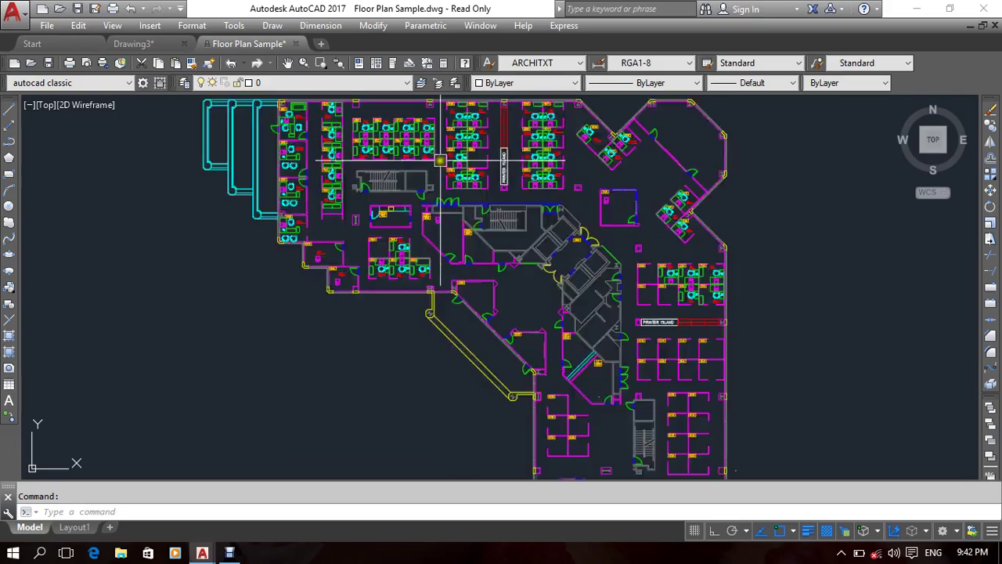
{"action": "scroll", "coordinate": [440, 160], "scroll_direction": "up", "scroll_amount": 2}
{"action": "scroll", "coordinate": [415, 168], "scroll_direction": "up", "scroll_amount": 2}
{"action": "scroll", "coordinate": [376, 178], "scroll_direction": "up", "scroll_amount": 2}
{"action": "scroll", "coordinate": [385, 221], "scroll_direction": "up", "scroll_amount": 2}
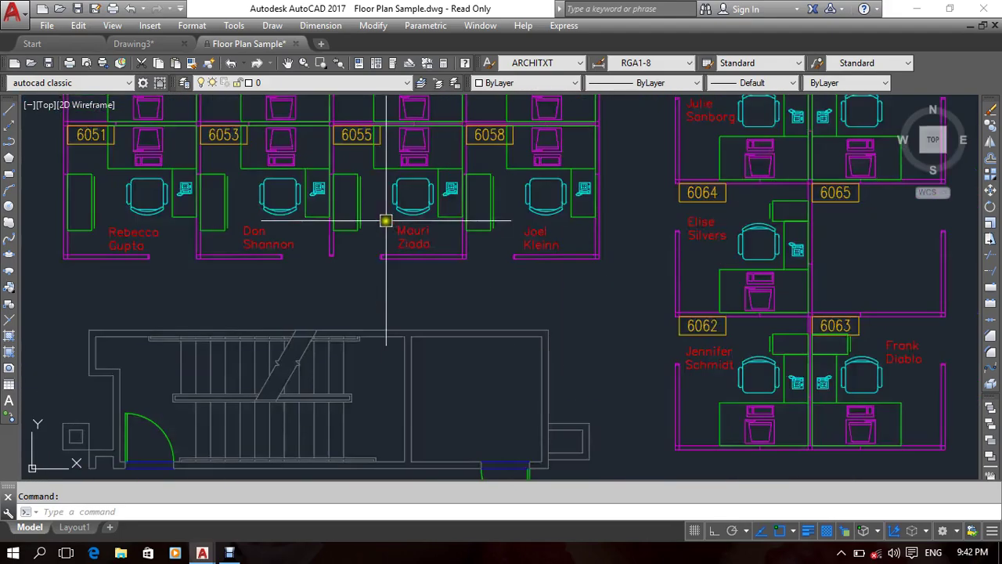
{"action": "scroll", "coordinate": [385, 220], "scroll_direction": "up", "scroll_amount": 2}
{"action": "scroll", "coordinate": [420, 242], "scroll_direction": "down", "scroll_amount": 4}
{"action": "middle_click_drag", "start_coordinate": [423, 300], "coordinate": [454, 281]}
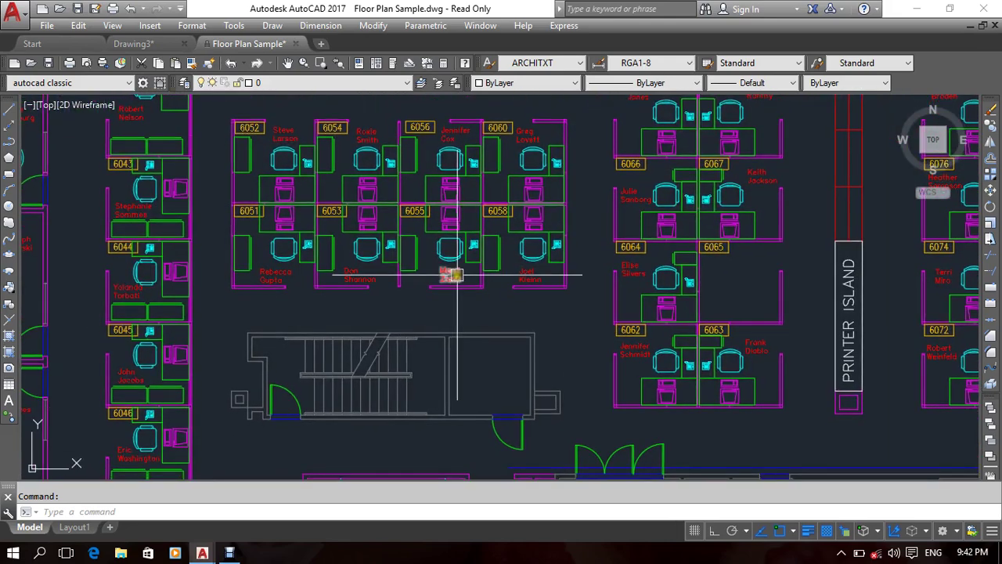
{"action": "mouse_move", "coordinate": [451, 274]}
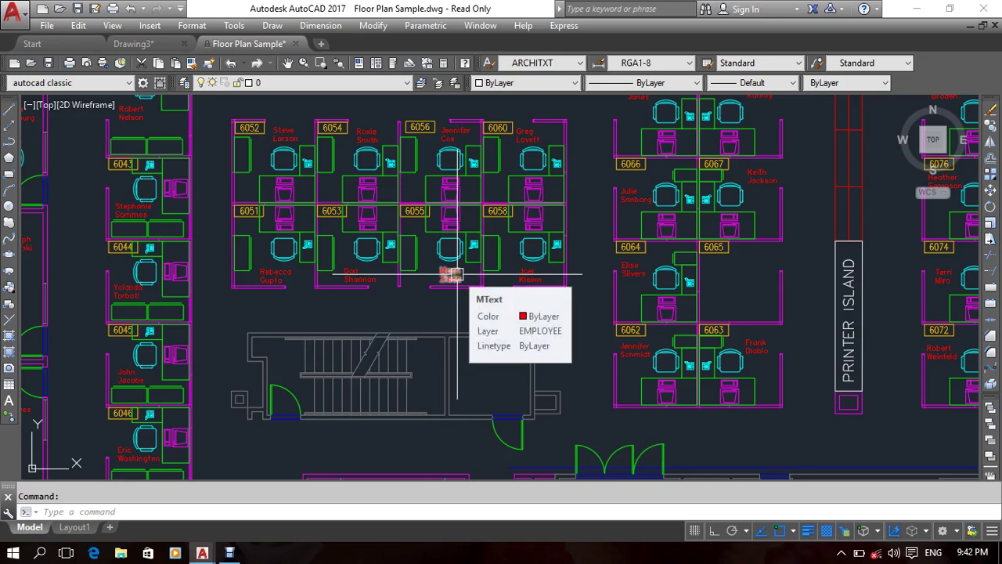
{"action": "scroll", "coordinate": [358, 197], "scroll_direction": "down", "scroll_amount": 1}
{"action": "scroll", "coordinate": [347, 286], "scroll_direction": "down", "scroll_amount": 3}
{"action": "scroll", "coordinate": [391, 287], "scroll_direction": "down", "scroll_amount": 2}
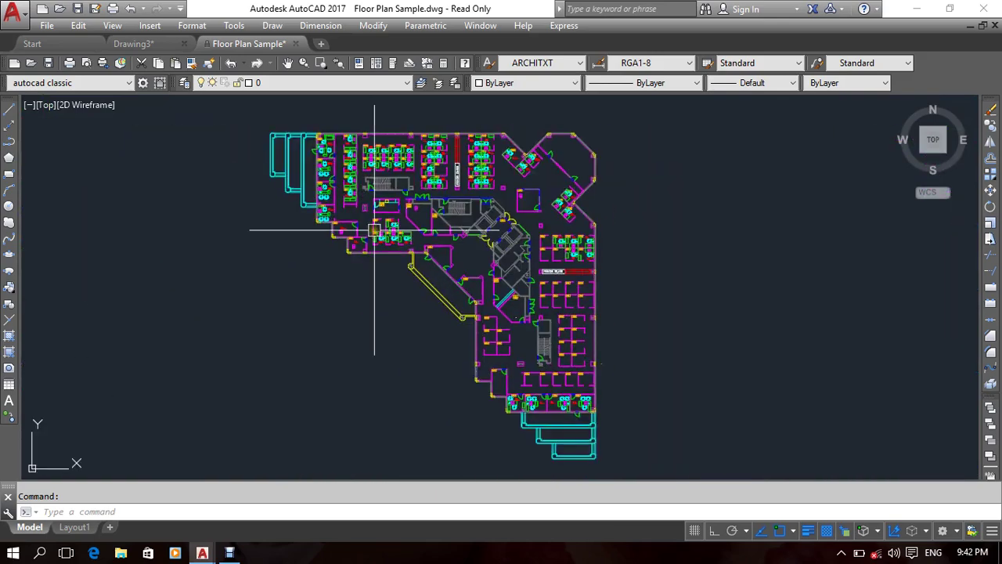
{"action": "middle_click_drag", "start_coordinate": [363, 302], "coordinate": [389, 280]}
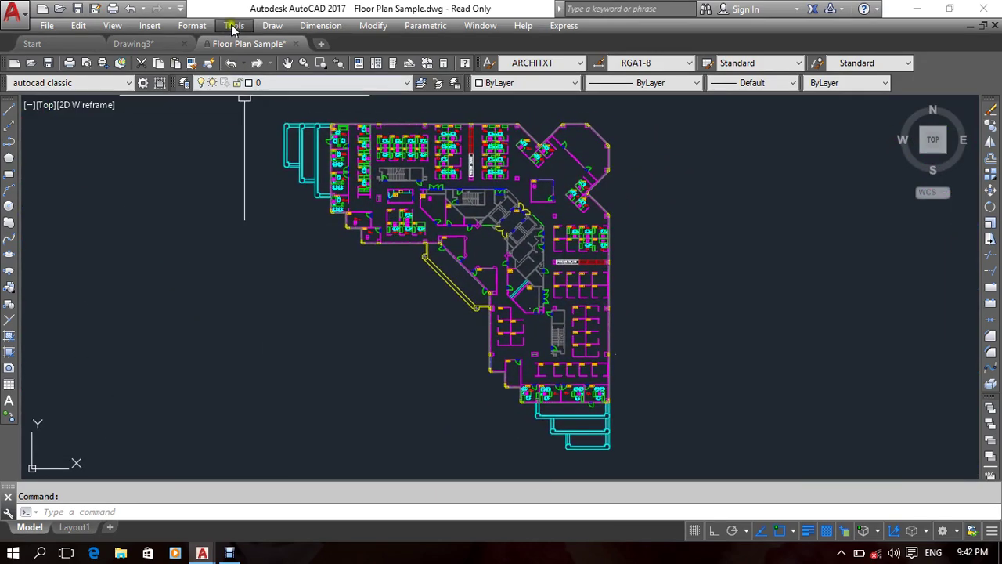
Open Quick Select and keep Object type at Multiple after briefly trying Line
{"action": "left_click", "coordinate": [234, 25]}
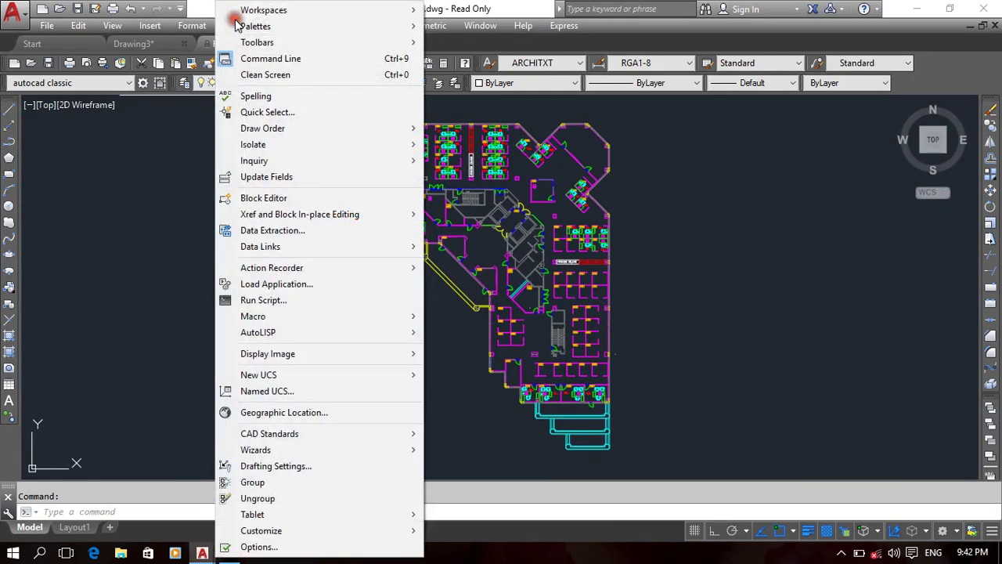
{"action": "left_click", "coordinate": [259, 114]}
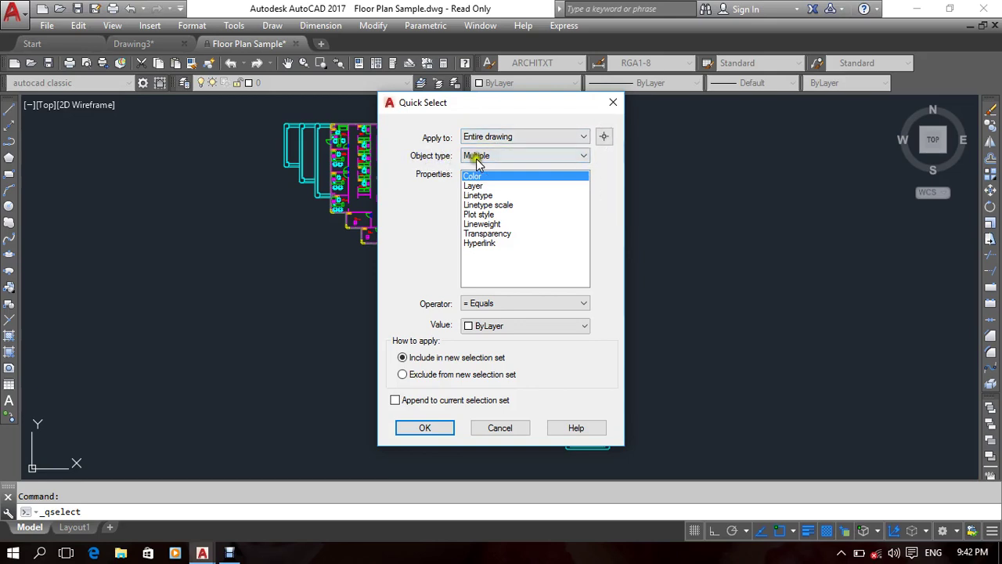
{"action": "left_click", "coordinate": [499, 159]}
{"action": "left_click", "coordinate": [556, 155]}
{"action": "mouse_move", "coordinate": [560, 107]}
{"action": "left_mouse_down"}
{"action": "mouse_move", "coordinate": [692, 162]}
{"action": "mouse_move", "coordinate": [748, 157]}
{"action": "mouse_move", "coordinate": [633, 139]}
{"action": "mouse_move", "coordinate": [486, 137]}
{"action": "left_mouse_up"}
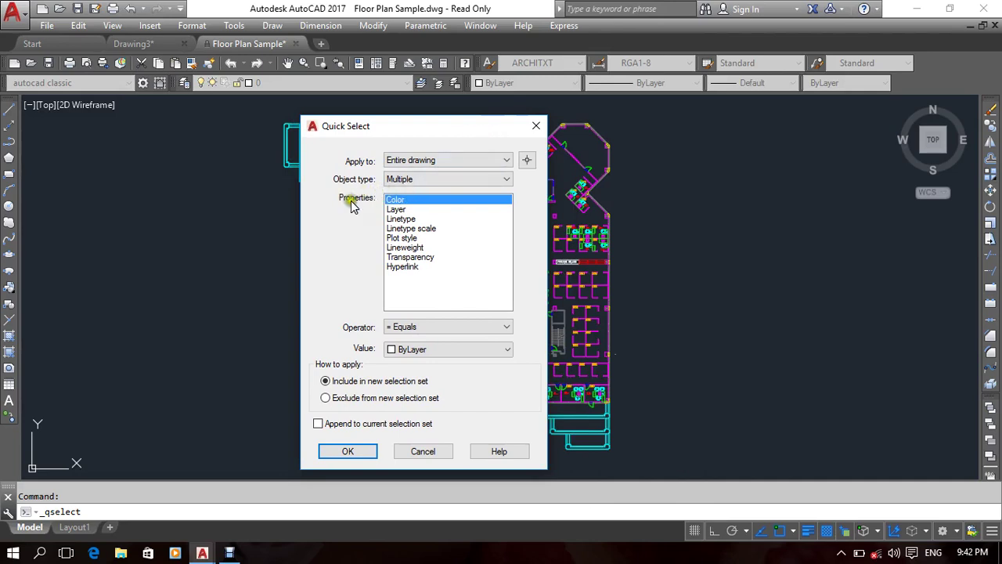
{"action": "left_click", "coordinate": [416, 179]}
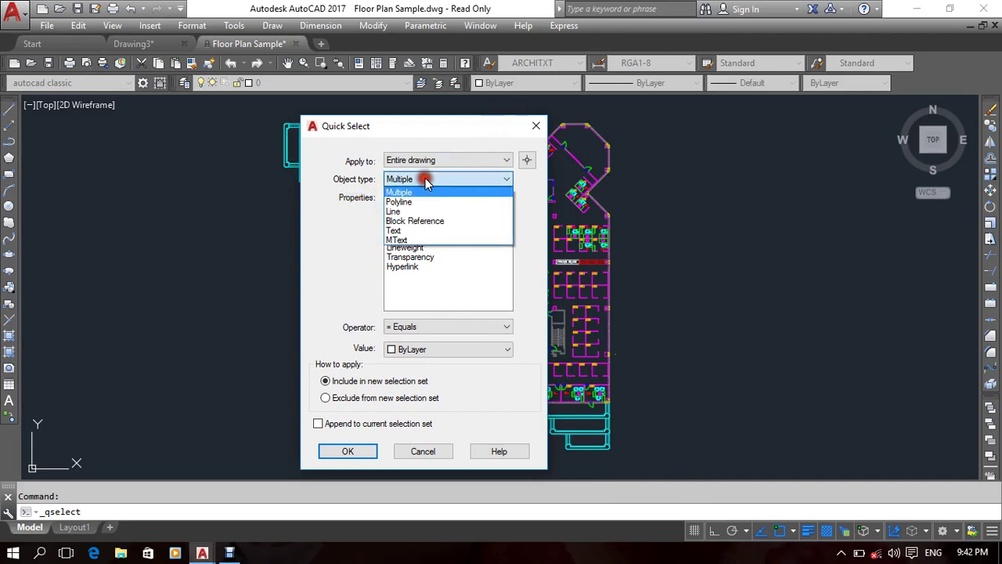
{"action": "left_click", "coordinate": [395, 211]}
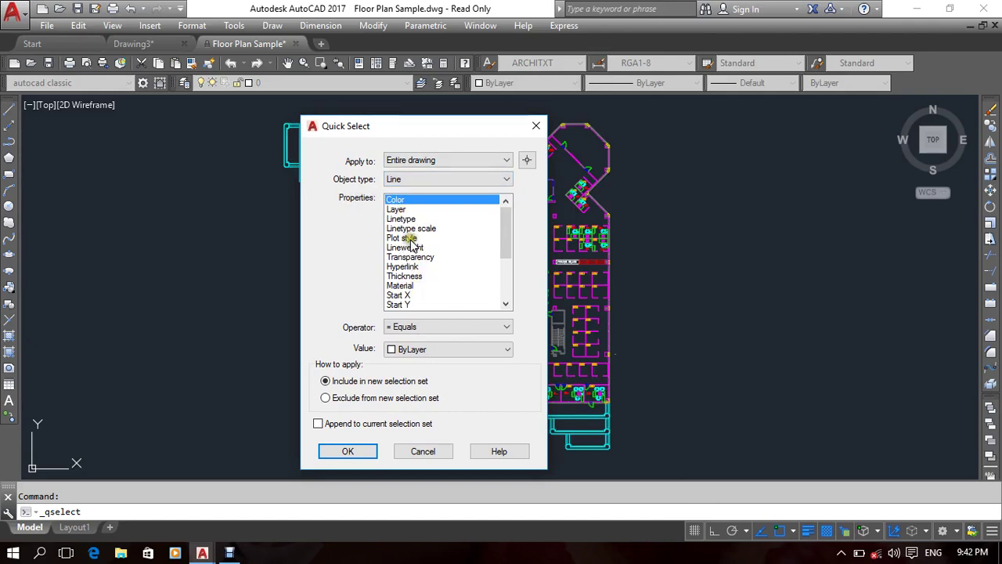
{"action": "left_click", "coordinate": [413, 285]}
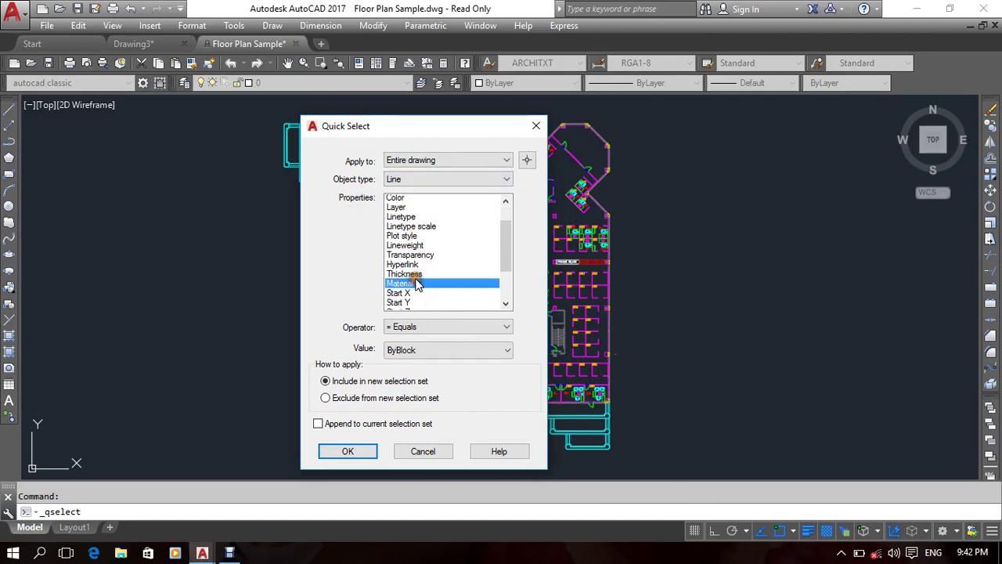
{"action": "scroll", "coordinate": [415, 282], "scroll_direction": "down", "scroll_amount": 3}
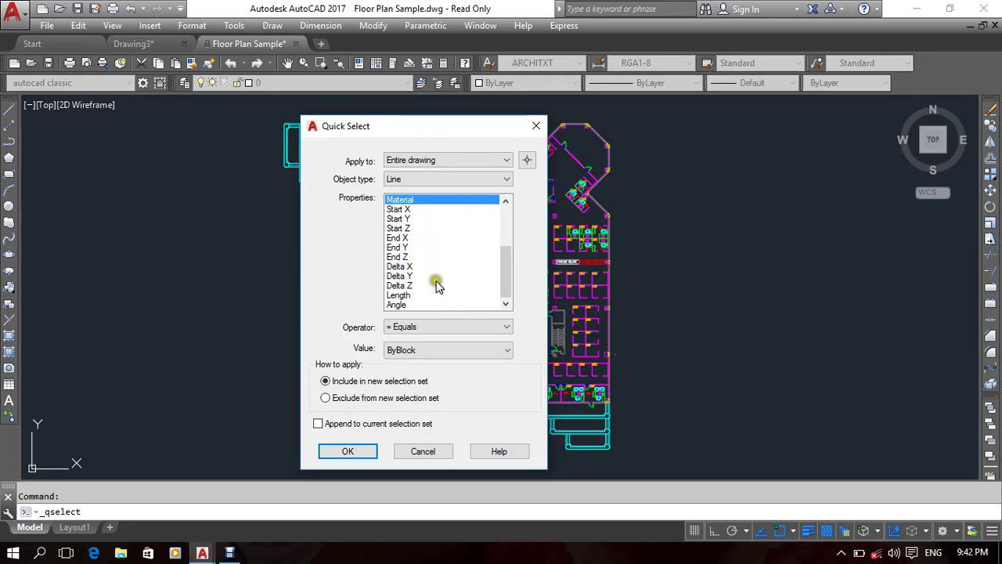
{"action": "scroll", "coordinate": [436, 281], "scroll_direction": "up", "scroll_amount": 1}
{"action": "scroll", "coordinate": [437, 280], "scroll_direction": "up", "scroll_amount": 2}
{"action": "left_click", "coordinate": [431, 179]}
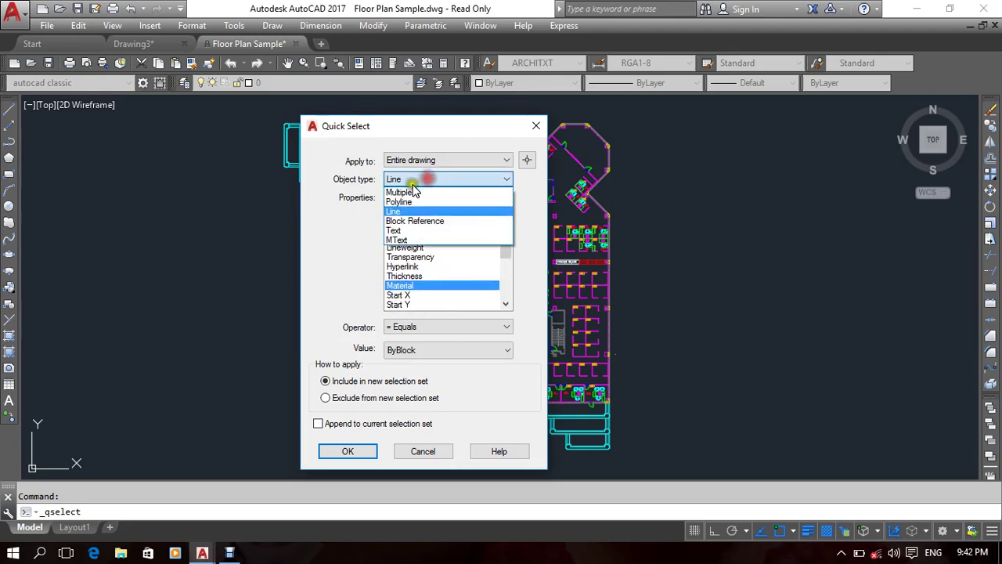
{"action": "left_click", "coordinate": [413, 193]}
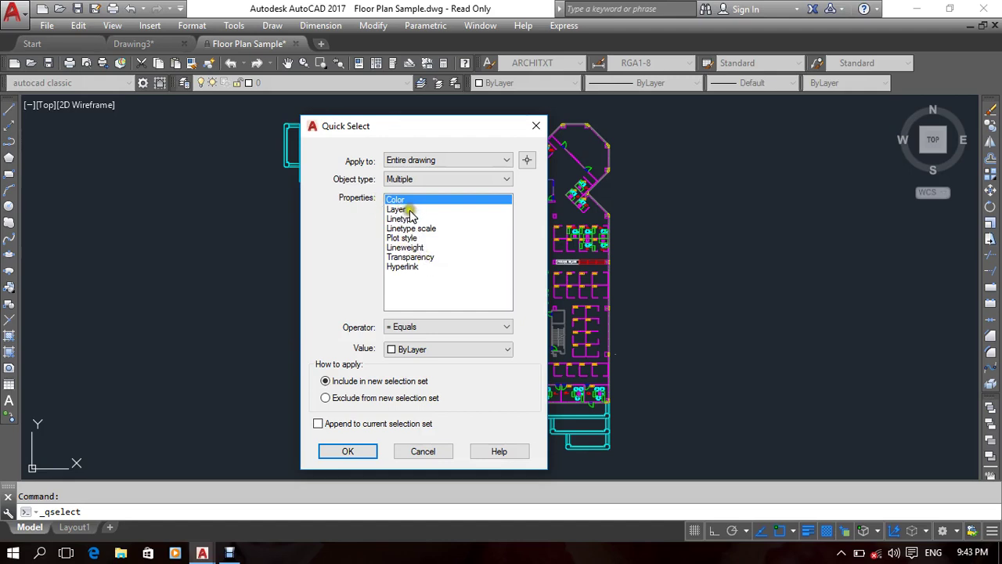
Filter on Layer equal to CHAIRS and apply, selecting 66 chair objects
{"action": "left_click", "coordinate": [656, 250]}
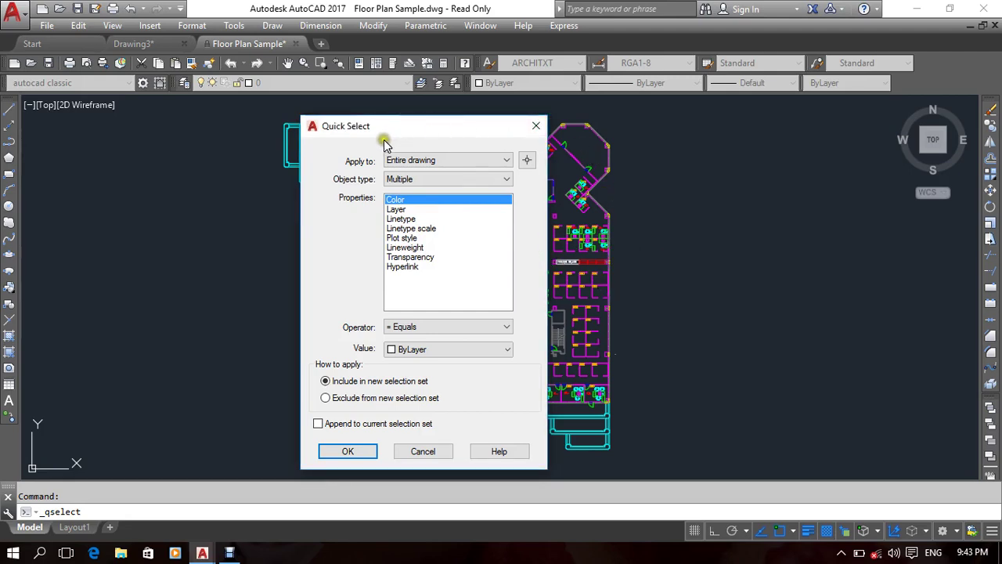
{"action": "left_click", "coordinate": [405, 209]}
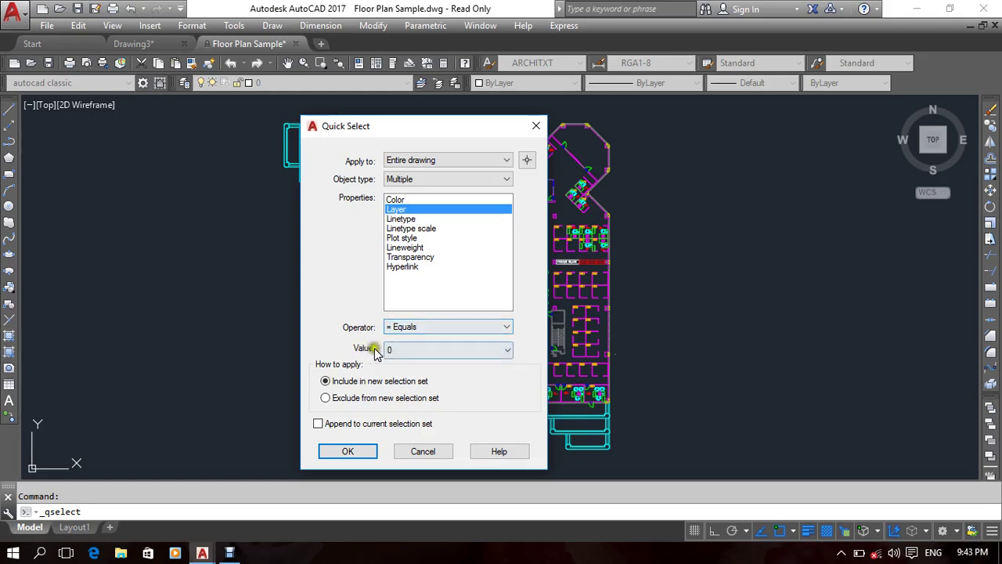
{"action": "left_click", "coordinate": [425, 349]}
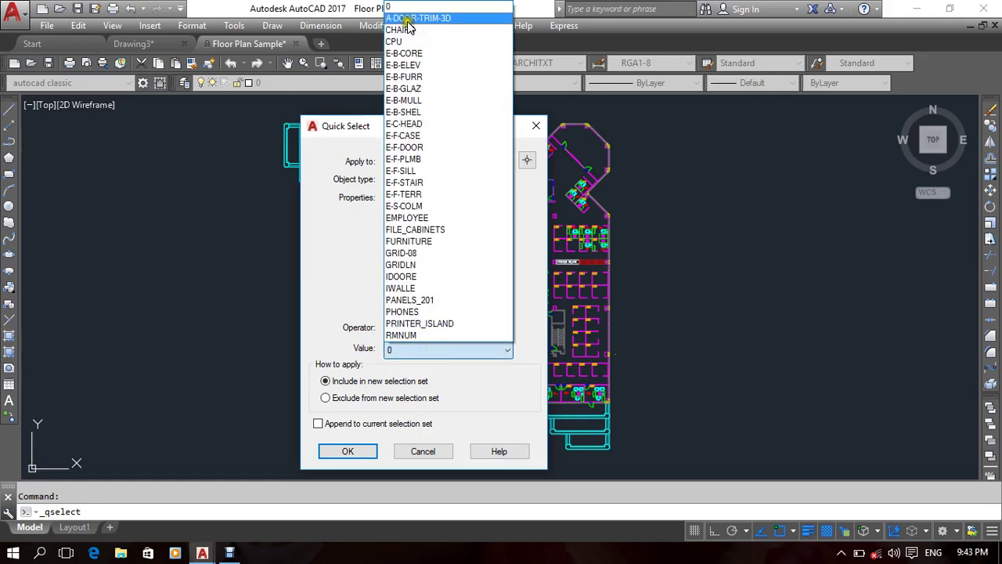
{"action": "left_click", "coordinate": [402, 30]}
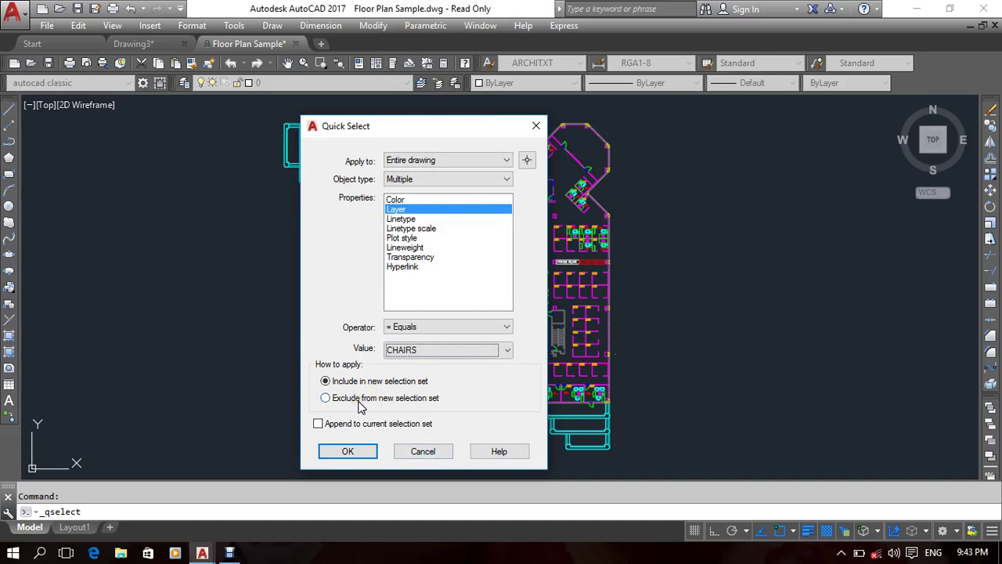
{"action": "left_click", "coordinate": [348, 452]}
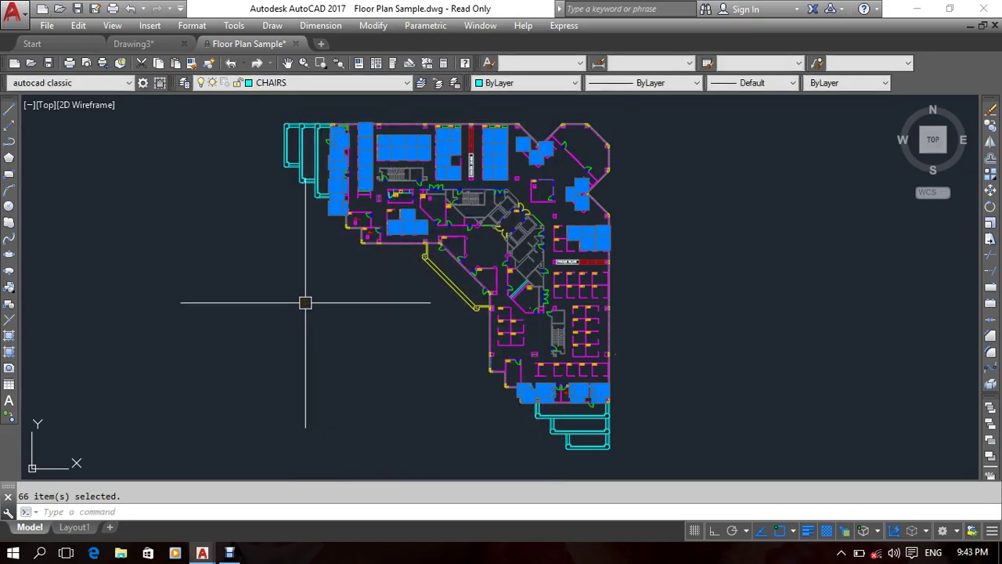
Zoom and pan across the plan to inspect the 66 selected chairs, then clear the selection
{"action": "scroll", "coordinate": [309, 122], "scroll_direction": "up", "scroll_amount": 5}
{"action": "scroll", "coordinate": [337, 137], "scroll_direction": "up", "scroll_amount": 4}
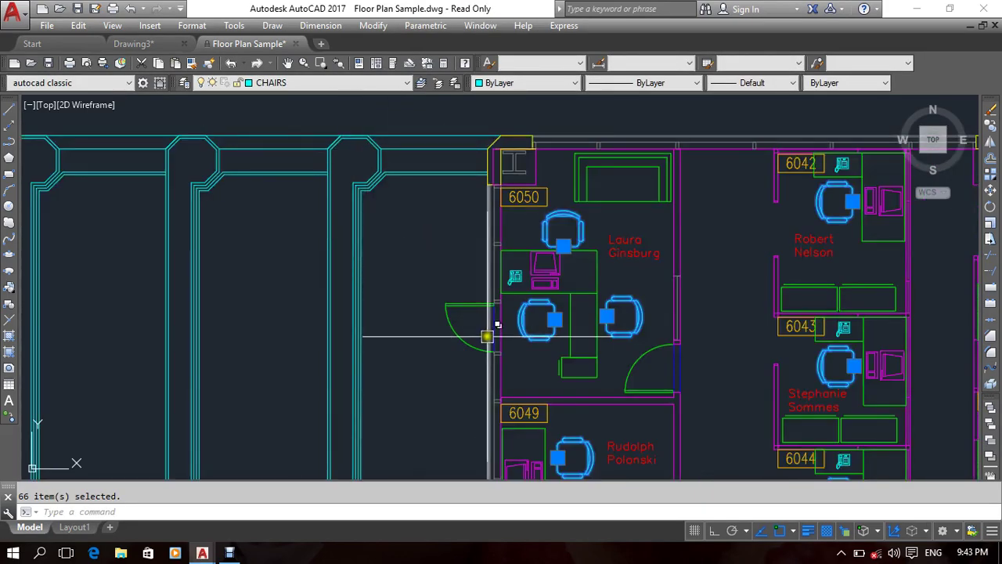
{"action": "scroll", "coordinate": [487, 336], "scroll_direction": "up", "scroll_amount": 2}
{"action": "middle_click_drag", "start_coordinate": [827, 292], "coordinate": [453, 241]}
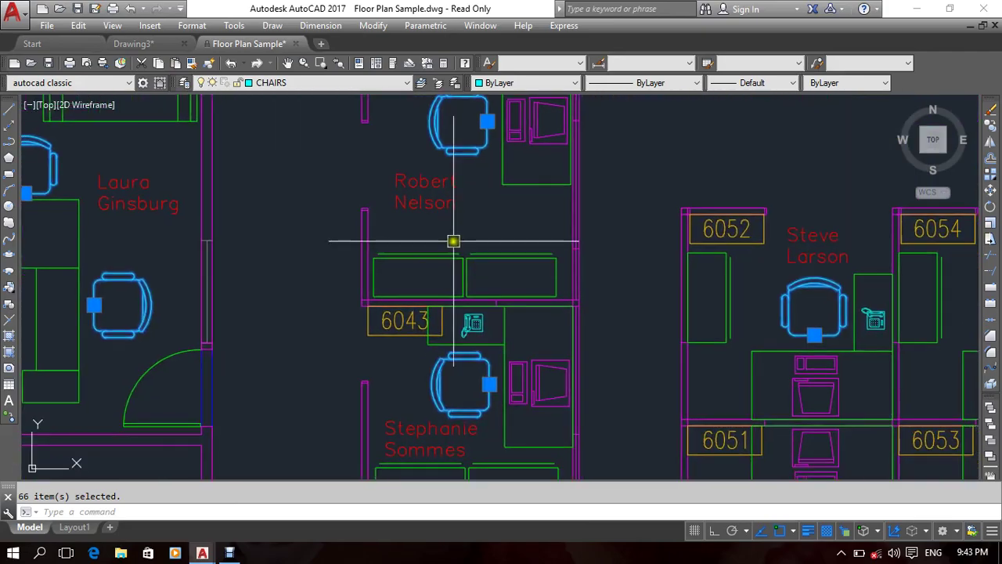
{"action": "scroll", "coordinate": [603, 284], "scroll_direction": "down", "scroll_amount": 2}
{"action": "middle_click_drag", "start_coordinate": [749, 308], "coordinate": [599, 257]}
{"action": "scroll", "coordinate": [689, 273], "scroll_direction": "down", "scroll_amount": 3}
{"action": "scroll", "coordinate": [740, 256], "scroll_direction": "up", "scroll_amount": 6}
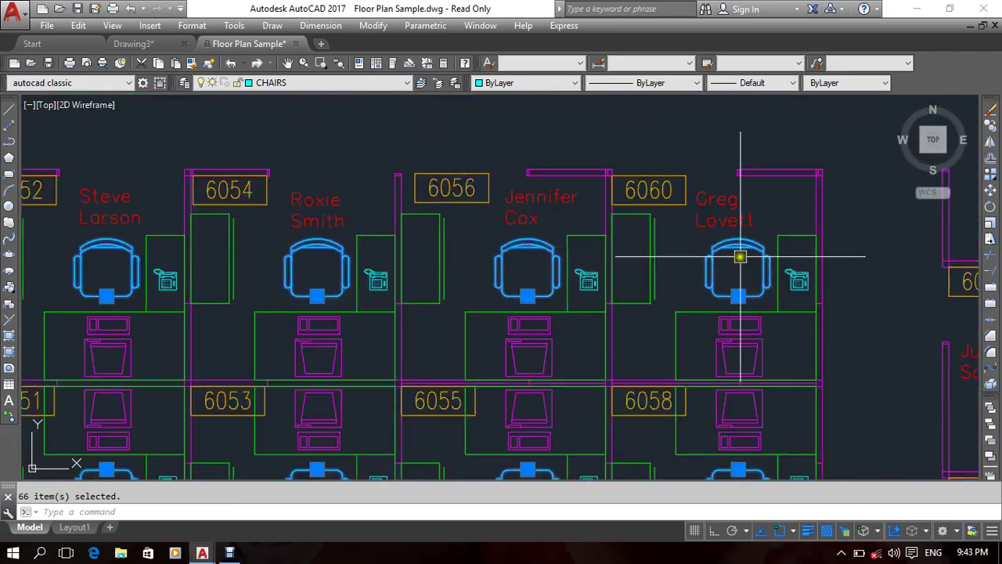
{"action": "scroll", "coordinate": [739, 256], "scroll_direction": "up", "scroll_amount": 2}
{"action": "middle_click_drag", "start_coordinate": [720, 248], "coordinate": [575, 239]}
{"action": "scroll", "coordinate": [575, 239], "scroll_direction": "down", "scroll_amount": 5}
{"action": "scroll", "coordinate": [567, 233], "scroll_direction": "down", "scroll_amount": 2}
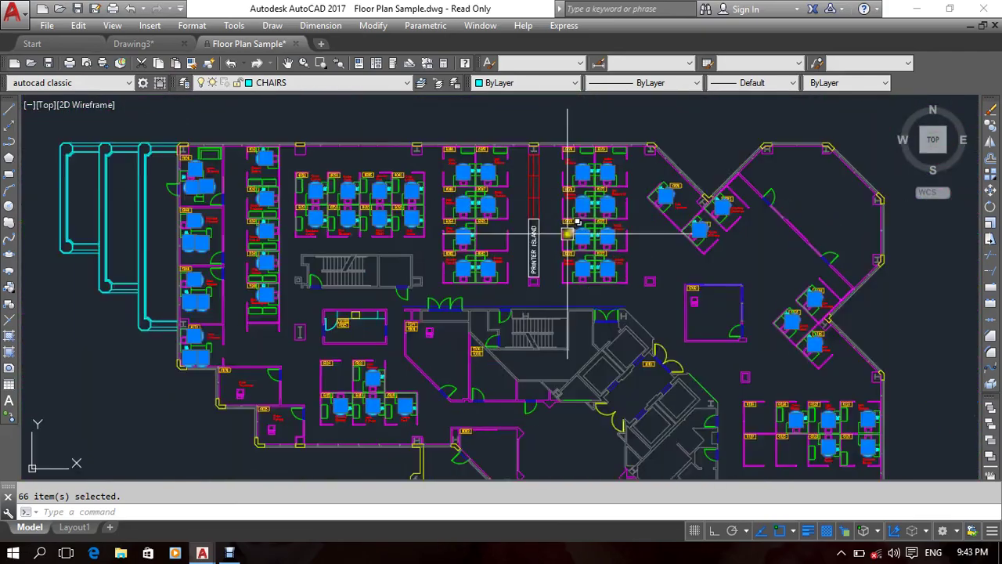
{"action": "scroll", "coordinate": [595, 258], "scroll_direction": "down", "scroll_amount": 1}
{"action": "scroll", "coordinate": [608, 270], "scroll_direction": "up", "scroll_amount": 2}
{"action": "scroll", "coordinate": [579, 243], "scroll_direction": "up", "scroll_amount": 2}
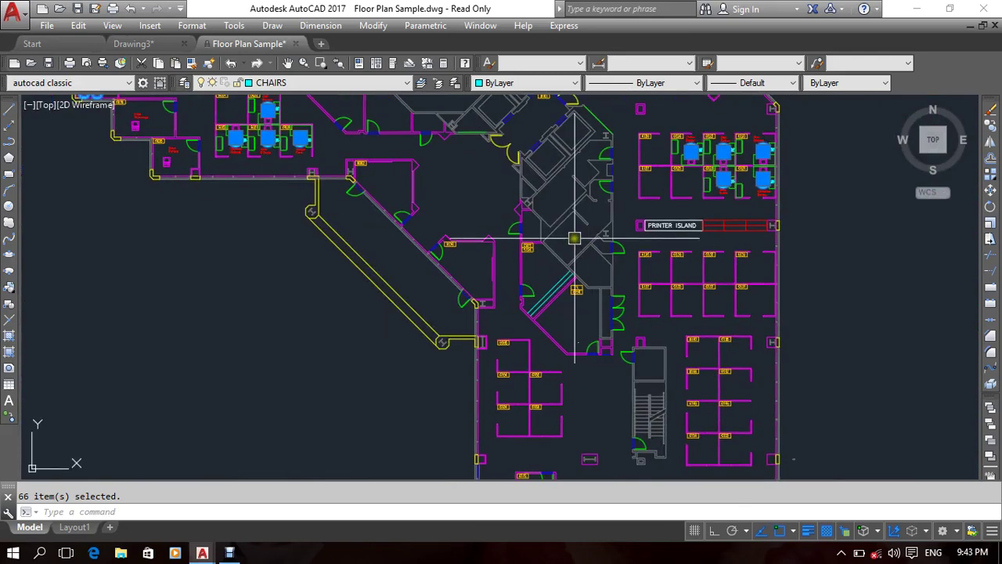
{"action": "key", "text": "Escape"}
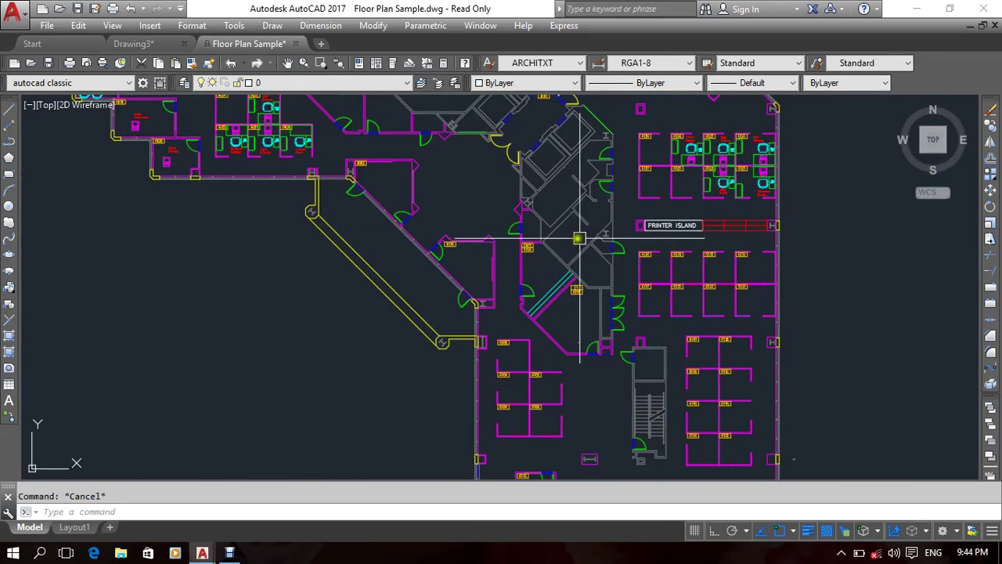
Select and inspect a magenta cubicle panel's lines, deselect them, and zoom out to the full plan
{"action": "scroll", "coordinate": [574, 239], "scroll_direction": "down", "scroll_amount": 4}
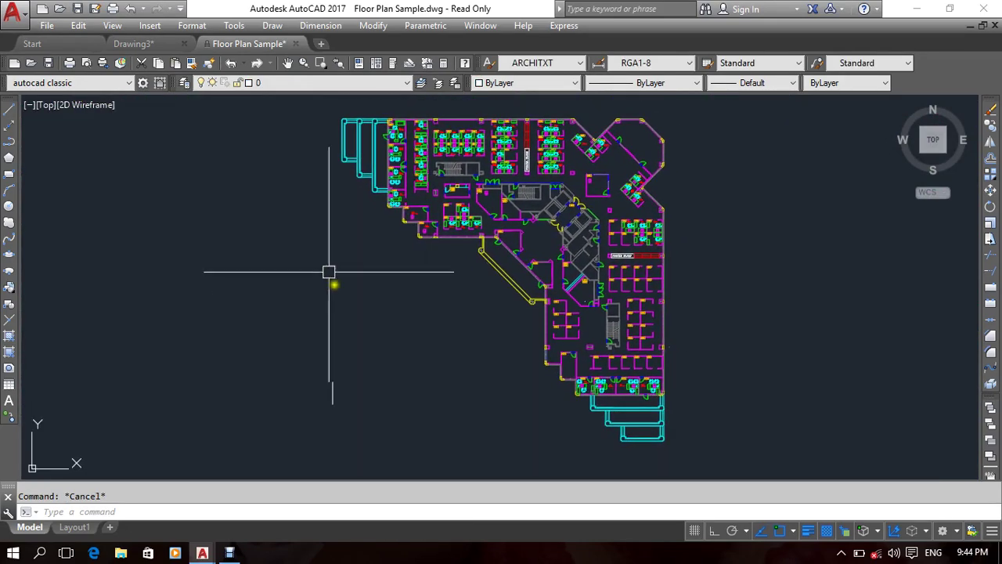
{"action": "scroll", "coordinate": [470, 157], "scroll_direction": "up", "scroll_amount": 2}
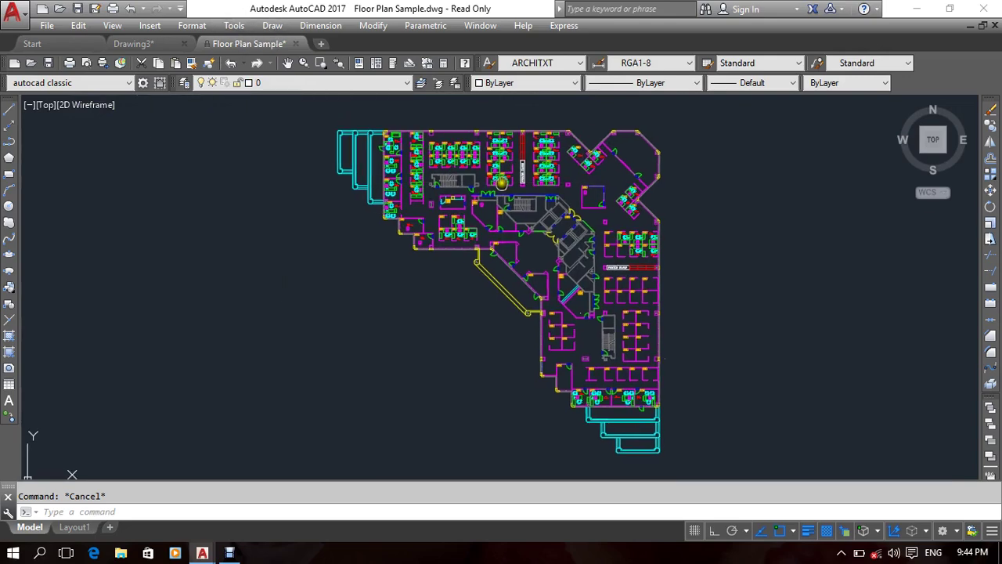
{"action": "scroll", "coordinate": [452, 214], "scroll_direction": "up", "scroll_amount": 5}
{"action": "scroll", "coordinate": [451, 213], "scroll_direction": "up", "scroll_amount": 3}
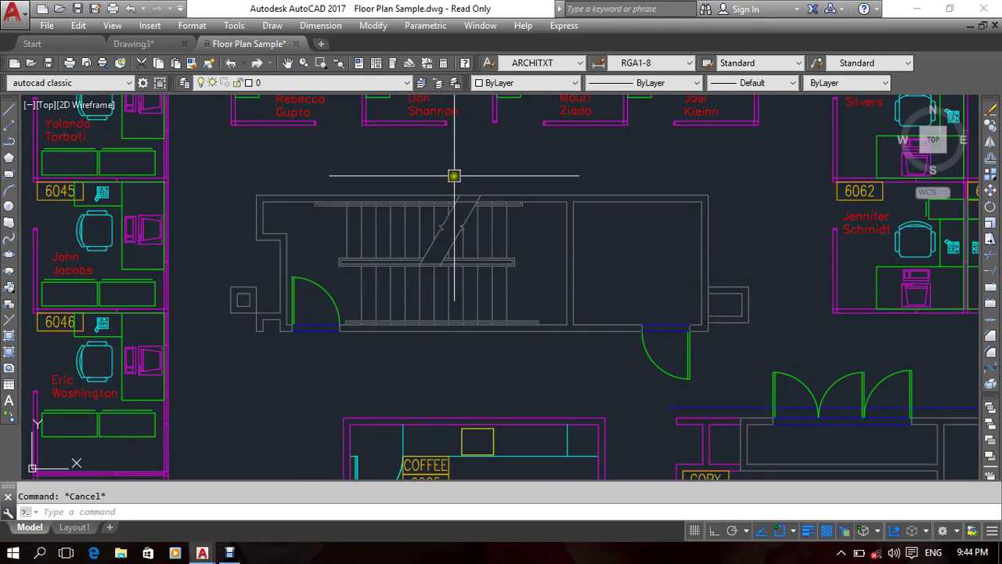
{"action": "middle_click_drag", "start_coordinate": [454, 172], "coordinate": [454, 266]}
{"action": "scroll", "coordinate": [429, 216], "scroll_direction": "up", "scroll_amount": 5}
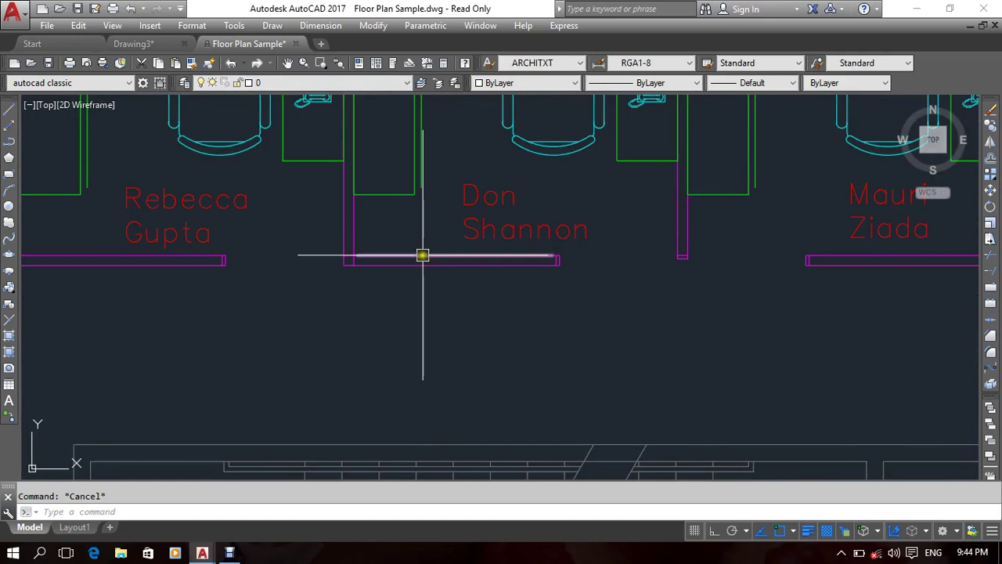
{"action": "left_click", "coordinate": [421, 255]}
{"action": "scroll", "coordinate": [428, 216], "scroll_direction": "up", "scroll_amount": 2}
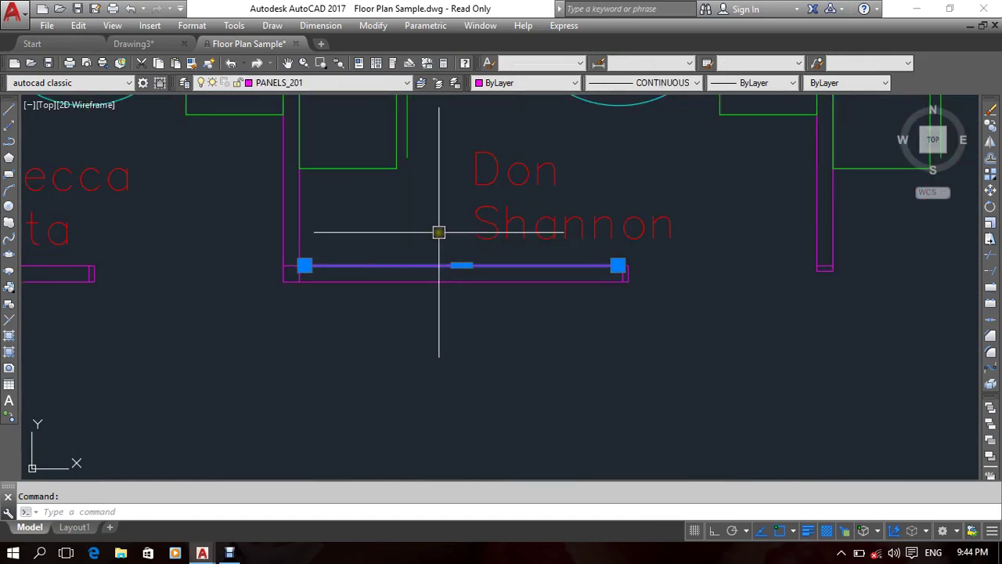
{"action": "key", "text": "Escape"}
{"action": "scroll", "coordinate": [376, 247], "scroll_direction": "up", "scroll_amount": 3}
{"action": "left_click", "coordinate": [345, 281]}
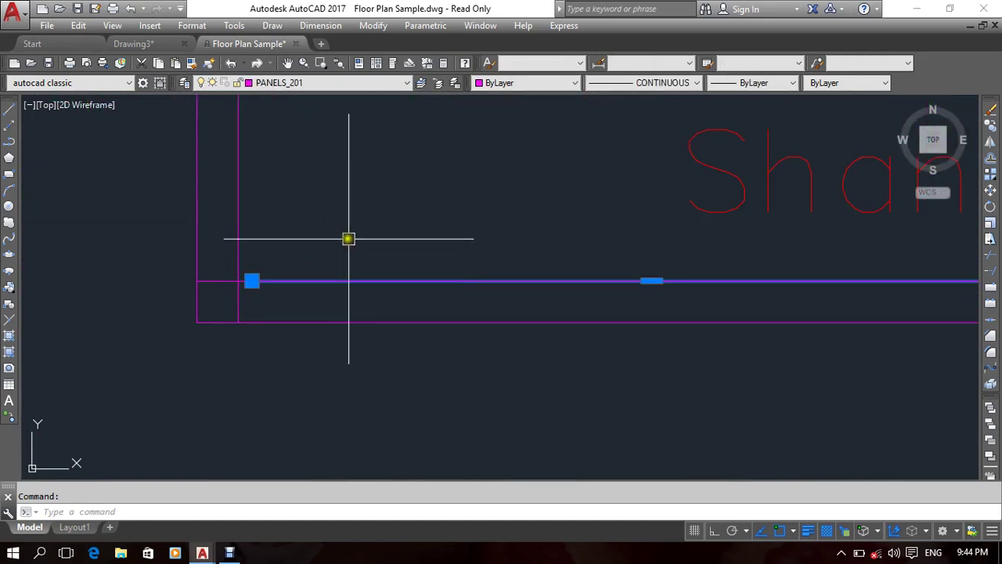
{"action": "key", "text": "Escape"}
{"action": "middle_click_drag", "start_coordinate": [346, 237], "coordinate": [315, 258]}
{"action": "left_click", "coordinate": [291, 317]}
{"action": "key", "text": "Escape"}
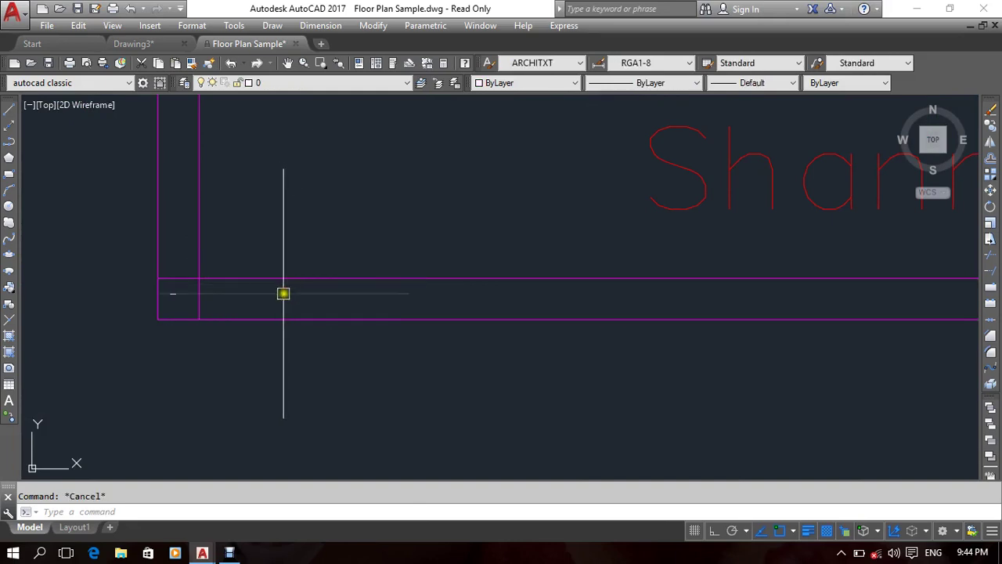
{"action": "left_click", "coordinate": [282, 278]}
{"action": "scroll", "coordinate": [317, 273], "scroll_direction": "down", "scroll_amount": 3}
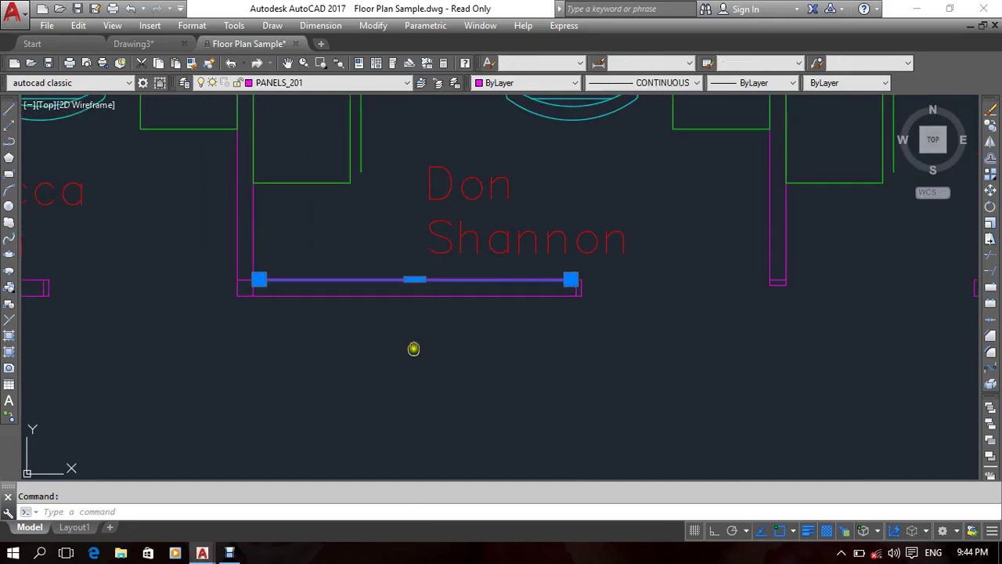
{"action": "scroll", "coordinate": [439, 266], "scroll_direction": "up", "scroll_amount": 3}
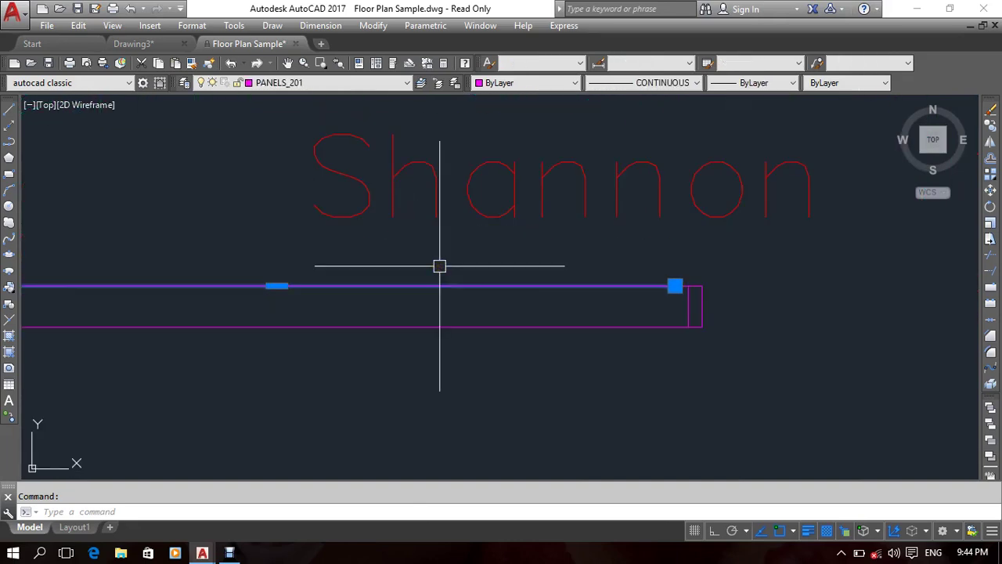
{"action": "key", "text": "Escape"}
{"action": "scroll", "coordinate": [439, 266], "scroll_direction": "down", "scroll_amount": 2}
{"action": "scroll", "coordinate": [441, 262], "scroll_direction": "down", "scroll_amount": 2}
{"action": "scroll", "coordinate": [450, 270], "scroll_direction": "down", "scroll_amount": 3}
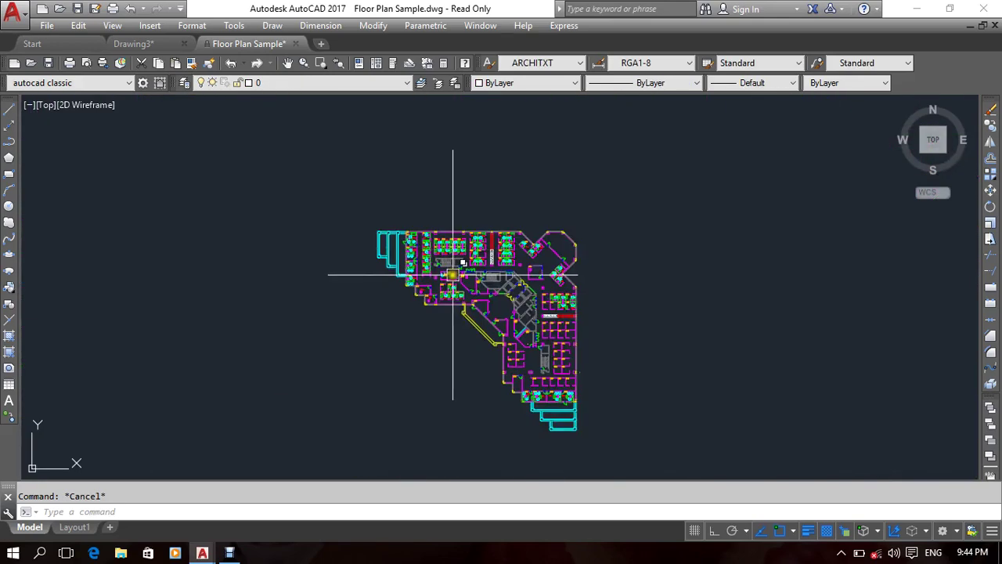
Run Quick Select with Object type Polyline to select all 2193 polylines
{"action": "left_click", "coordinate": [234, 25]}
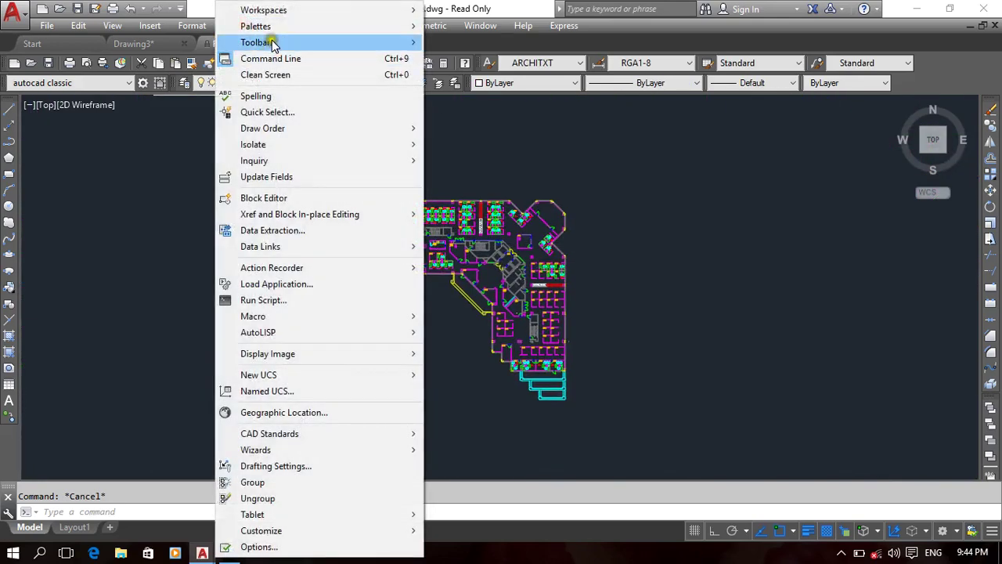
{"action": "left_click", "coordinate": [267, 111]}
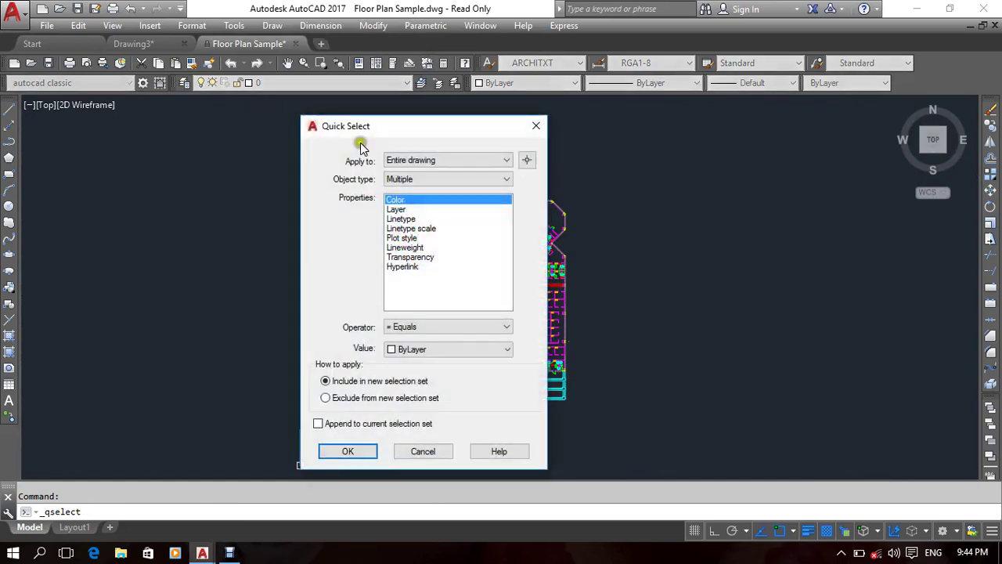
{"action": "left_click", "coordinate": [396, 179]}
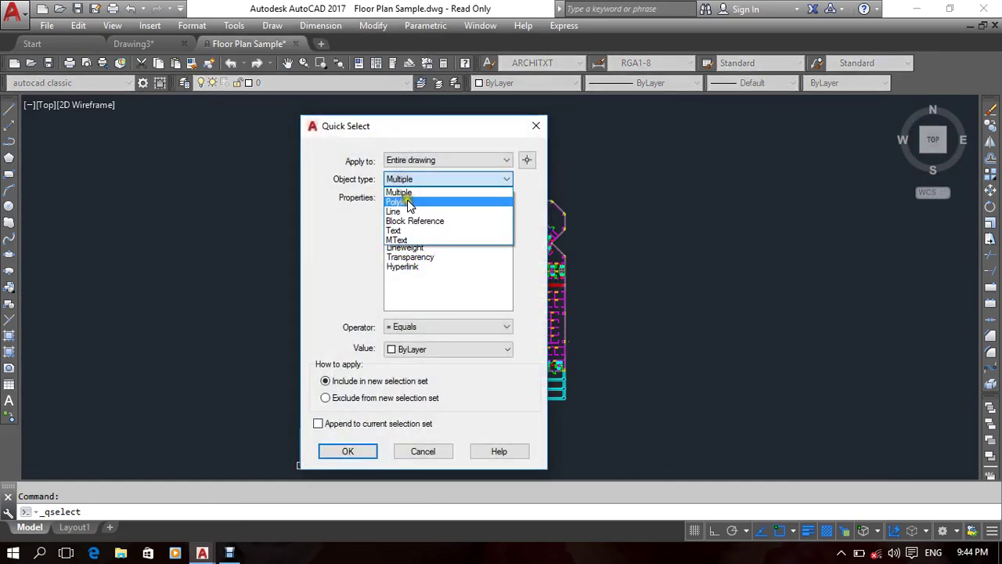
{"action": "left_click", "coordinate": [396, 202]}
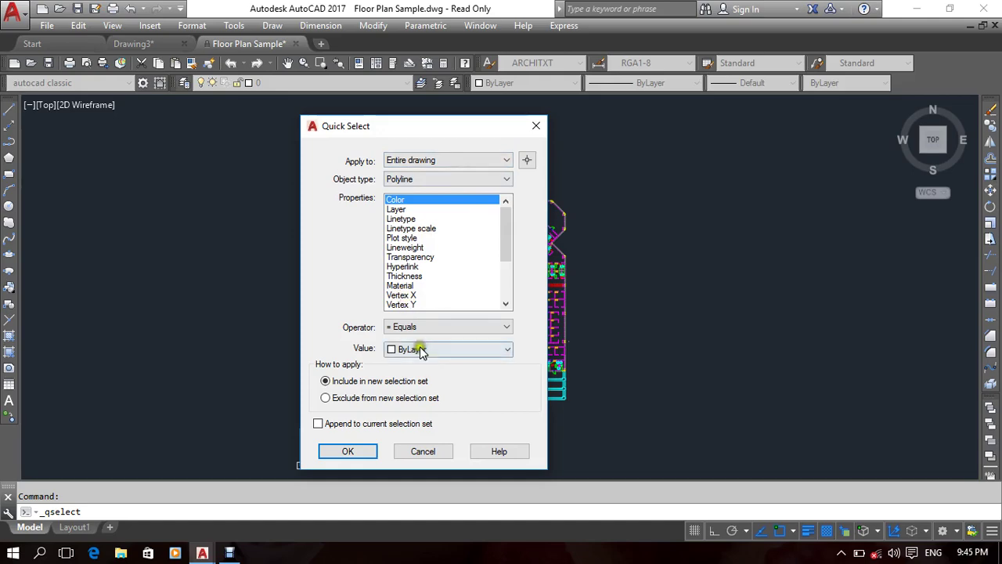
{"action": "left_click", "coordinate": [354, 452]}
Pan and zoom out across the offices toward the printer-island area
{"action": "scroll", "coordinate": [421, 260], "scroll_direction": "up", "scroll_amount": 3}
{"action": "scroll", "coordinate": [421, 260], "scroll_direction": "up", "scroll_amount": 3}
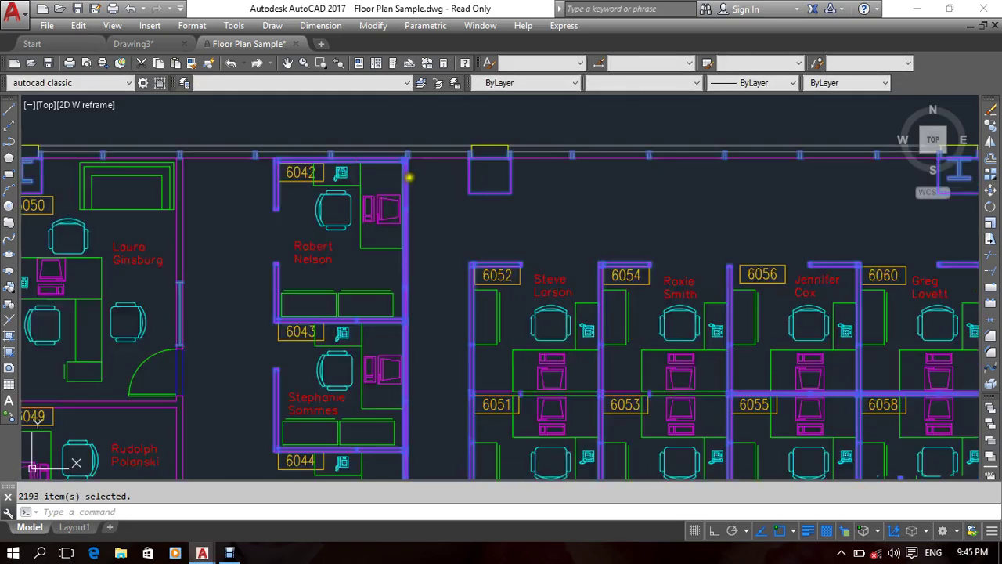
{"action": "scroll", "coordinate": [456, 170], "scroll_direction": "up", "scroll_amount": 2}
{"action": "scroll", "coordinate": [457, 170], "scroll_direction": "up", "scroll_amount": 1}
{"action": "mouse_move", "coordinate": [508, 220]}
{"action": "middle_mouse_down"}
{"action": "mouse_move", "coordinate": [535, 264]}
{"action": "mouse_move", "coordinate": [476, 183]}
{"action": "middle_mouse_up"}
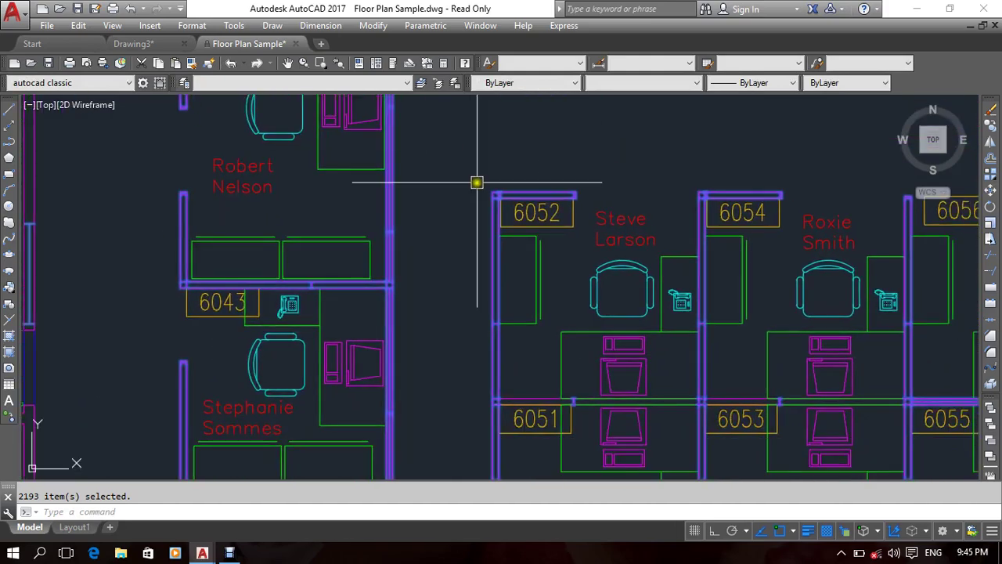
{"action": "scroll", "coordinate": [476, 184], "scroll_direction": "down", "scroll_amount": 3}
{"action": "middle_click_drag", "start_coordinate": [629, 371], "coordinate": [599, 299]}
{"action": "scroll", "coordinate": [599, 299], "scroll_direction": "down", "scroll_amount": 3}
{"action": "scroll", "coordinate": [699, 290], "scroll_direction": "up", "scroll_amount": 2}
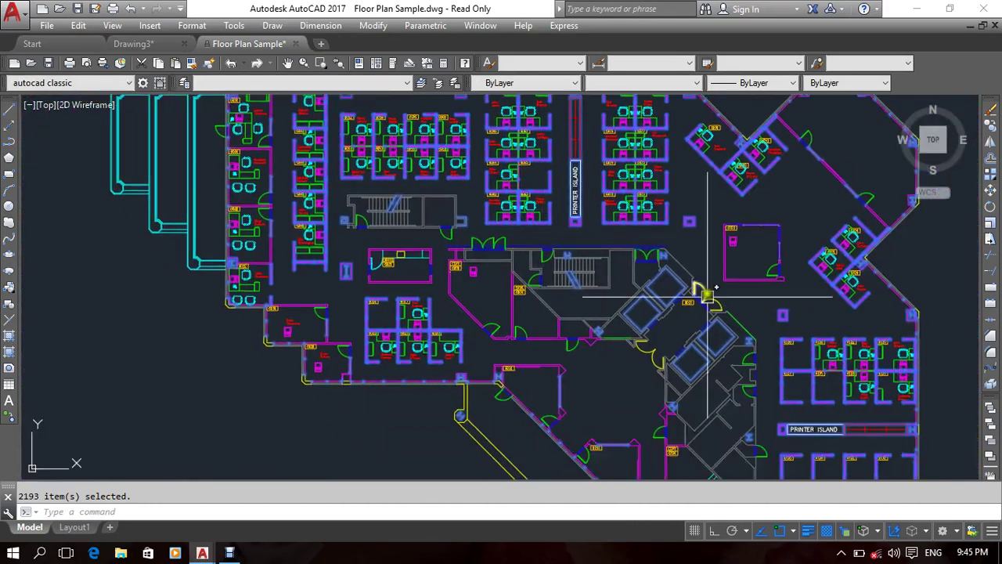
{"action": "middle_click_drag", "start_coordinate": [700, 291], "coordinate": [649, 212]}
Zoom in on cubicles 6120–6122 and cancel the 2193-object selection
{"action": "scroll", "coordinate": [825, 227], "scroll_direction": "up", "scroll_amount": 3}
{"action": "middle_click_drag", "start_coordinate": [772, 231], "coordinate": [720, 282]}
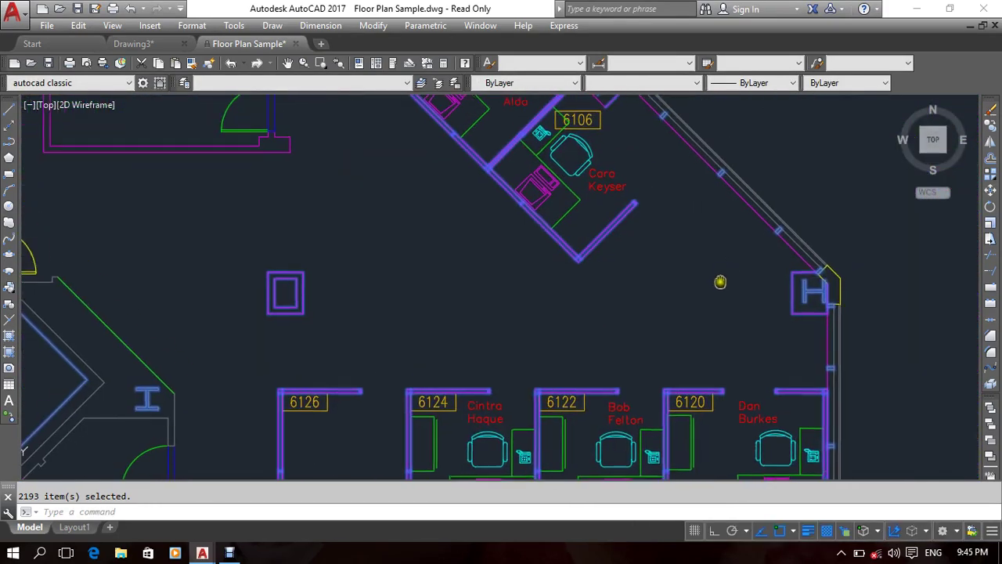
{"action": "scroll", "coordinate": [439, 216], "scroll_direction": "down", "scroll_amount": 3}
{"action": "middle_click_drag", "start_coordinate": [535, 256], "coordinate": [559, 224]}
{"action": "scroll", "coordinate": [559, 223], "scroll_direction": "up", "scroll_amount": 4}
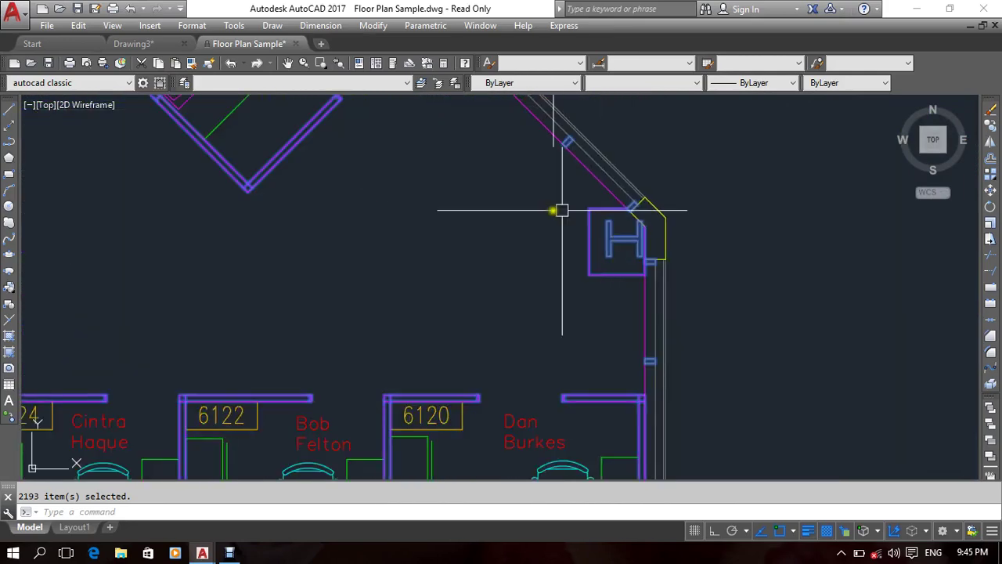
{"action": "scroll", "coordinate": [479, 249], "scroll_direction": "down", "scroll_amount": 2}
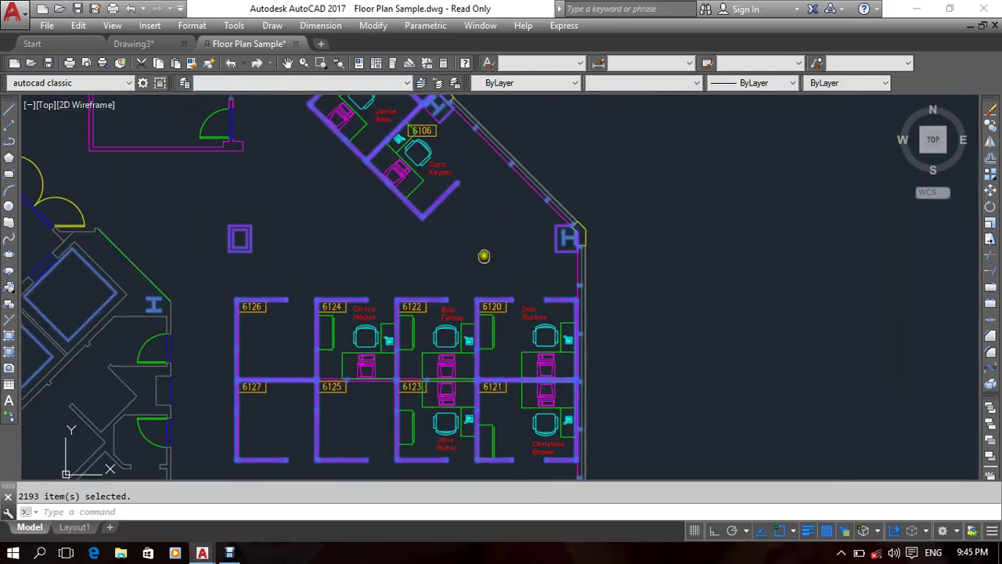
{"action": "key", "text": "Escape"}
{"action": "middle_click_drag", "start_coordinate": [486, 226], "coordinate": [476, 274]}
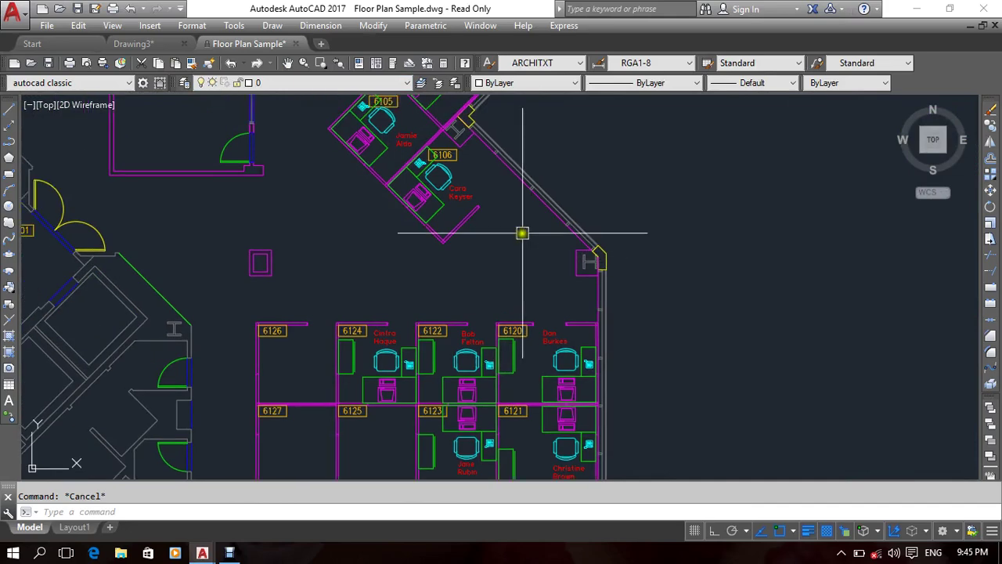
Make CHAIRS the current layer
{"action": "left_click", "coordinate": [313, 82]}
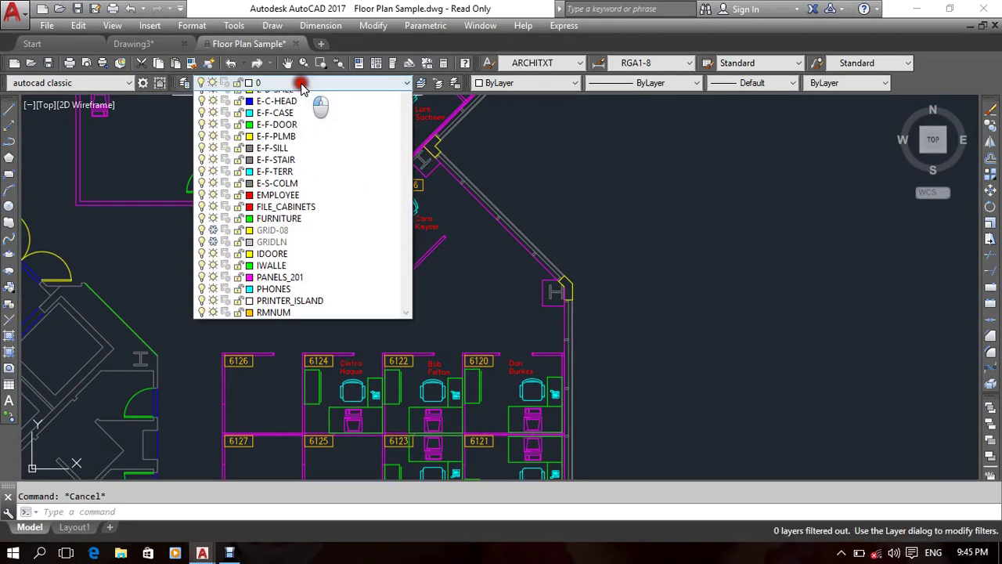
{"action": "left_click", "coordinate": [280, 122]}
{"action": "middle_click_drag", "start_coordinate": [671, 216], "coordinate": [613, 266]}
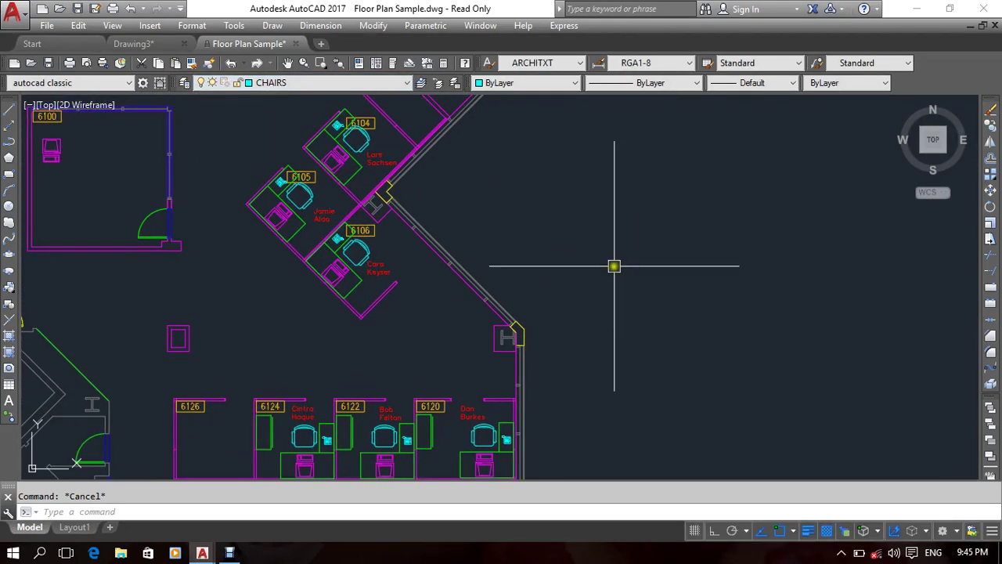
Draw a two-segment test line in empty space beside the floor plan
{"action": "type", "text": "1"}
{"action": "key", "text": "Return"}
{"action": "left_click", "coordinate": [599, 252]}
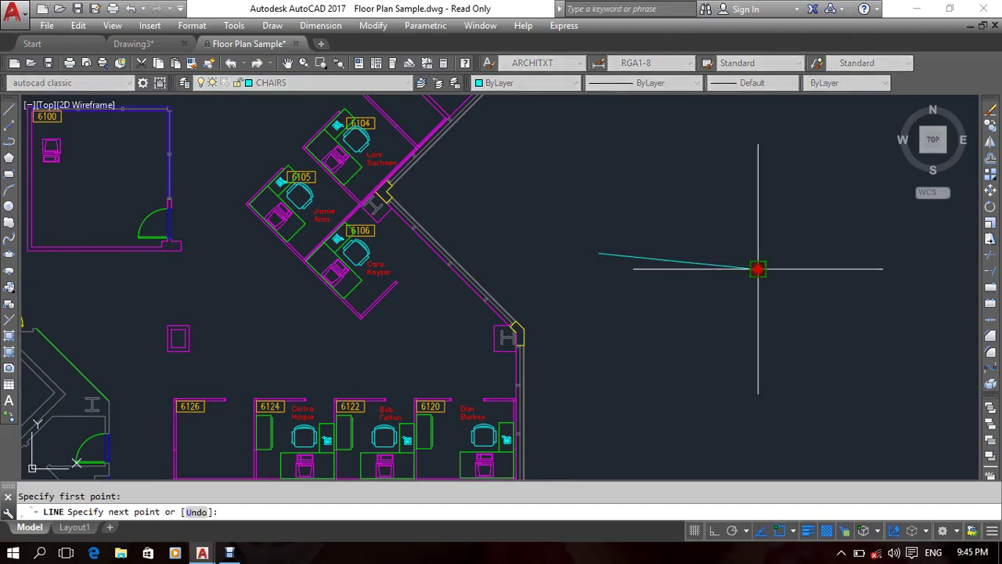
{"action": "left_click", "coordinate": [756, 268]}
{"action": "left_click", "coordinate": [826, 268]}
{"action": "key", "text": "Escape"}
{"action": "left_click", "coordinate": [830, 368]}
Select the new test line and change its colour to Red
{"action": "left_click", "coordinate": [689, 335]}
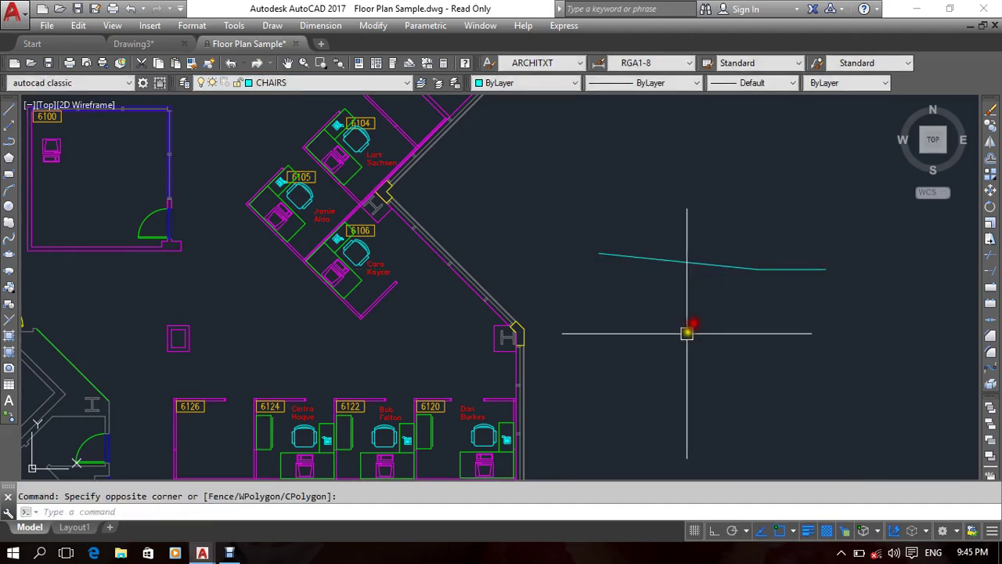
{"action": "middle_click_drag", "start_coordinate": [720, 283], "coordinate": [731, 284]}
{"action": "left_click", "coordinate": [770, 270]}
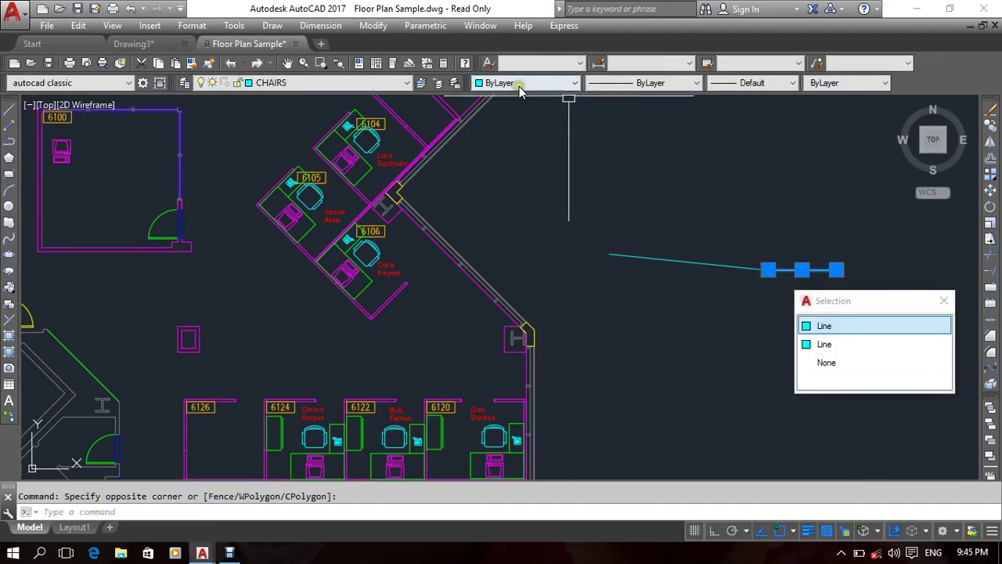
{"action": "key", "text": "Escape"}
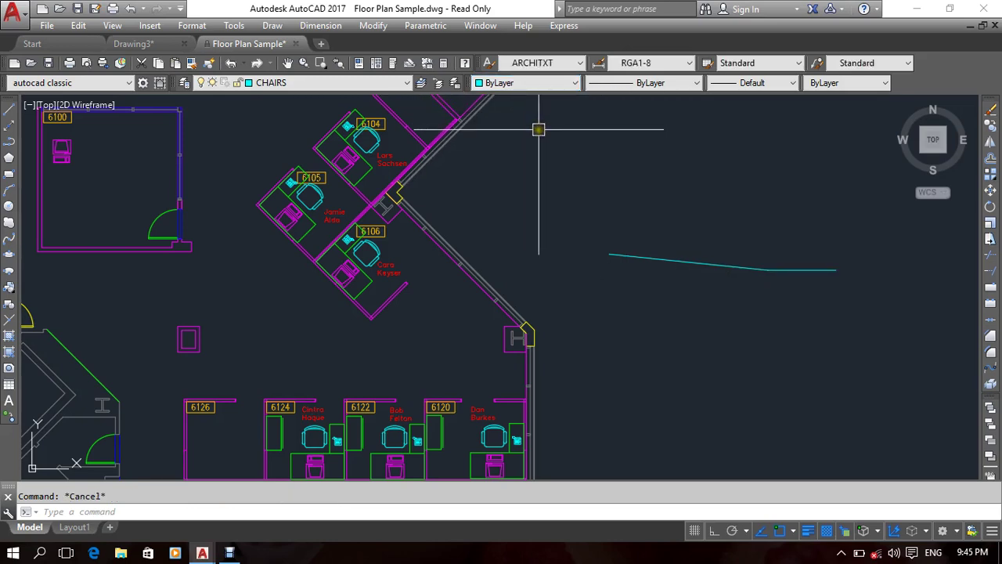
{"action": "left_click", "coordinate": [723, 239]}
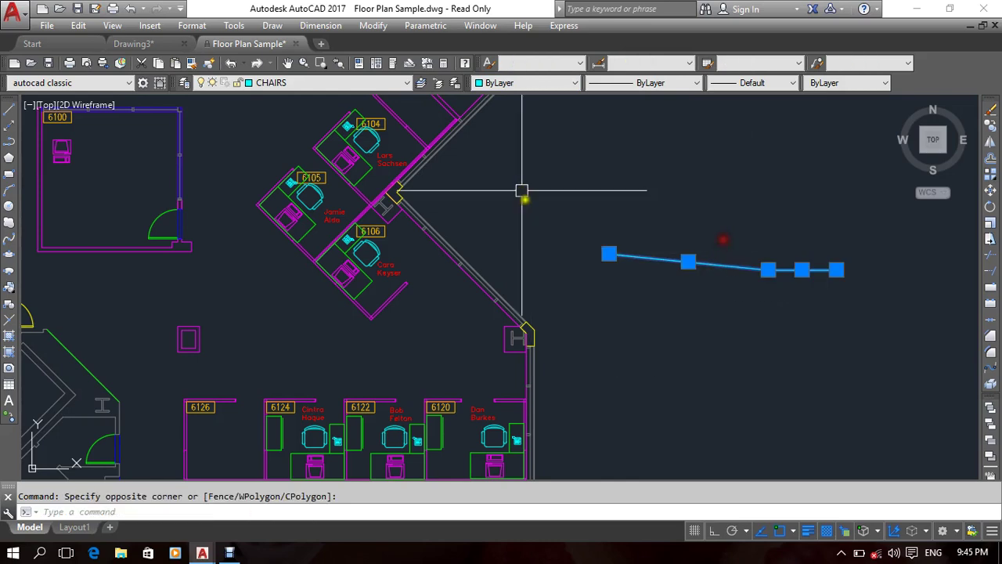
{"action": "left_click", "coordinate": [532, 84]}
{"action": "left_click", "coordinate": [512, 124]}
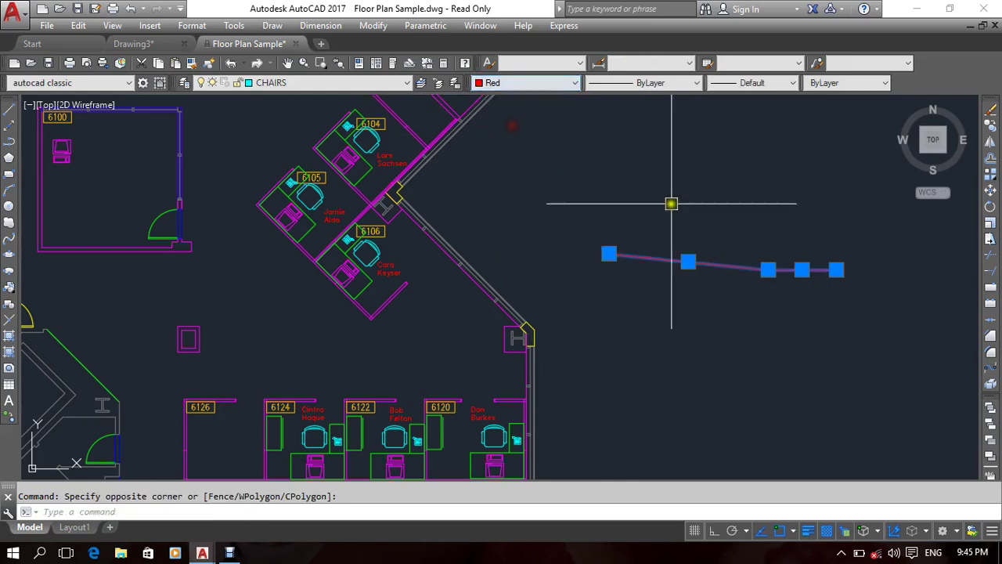
{"action": "key", "text": "Escape"}
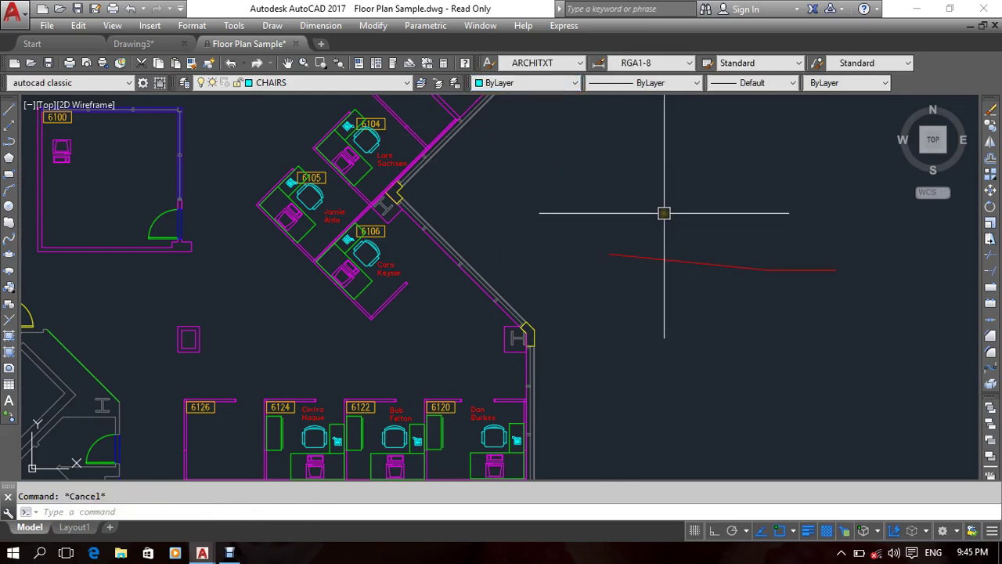
Select the red test line and erase it
{"action": "scroll", "coordinate": [629, 250], "scroll_direction": "down", "scroll_amount": 2}
{"action": "scroll", "coordinate": [620, 253], "scroll_direction": "down", "scroll_amount": 2}
{"action": "scroll", "coordinate": [638, 269], "scroll_direction": "down", "scroll_amount": 2}
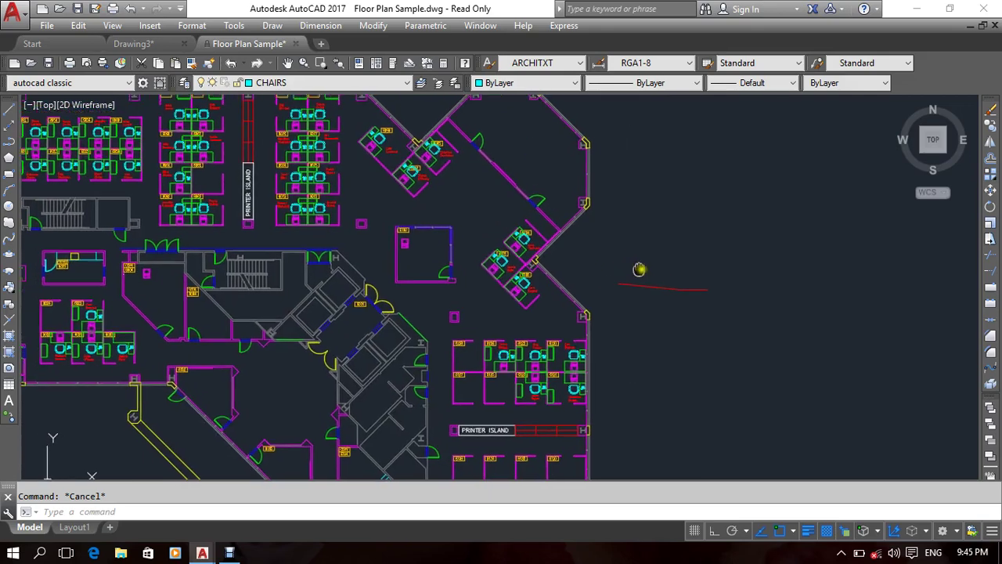
{"action": "middle_click_drag", "start_coordinate": [639, 269], "coordinate": [664, 274]}
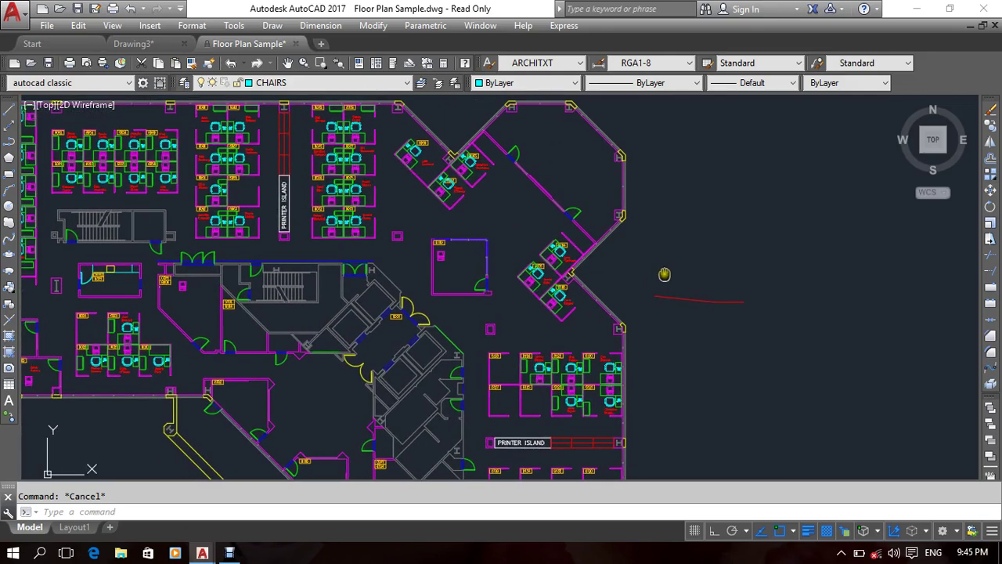
{"action": "scroll", "coordinate": [705, 295], "scroll_direction": "up", "scroll_amount": 3}
{"action": "scroll", "coordinate": [697, 291], "scroll_direction": "up", "scroll_amount": 3}
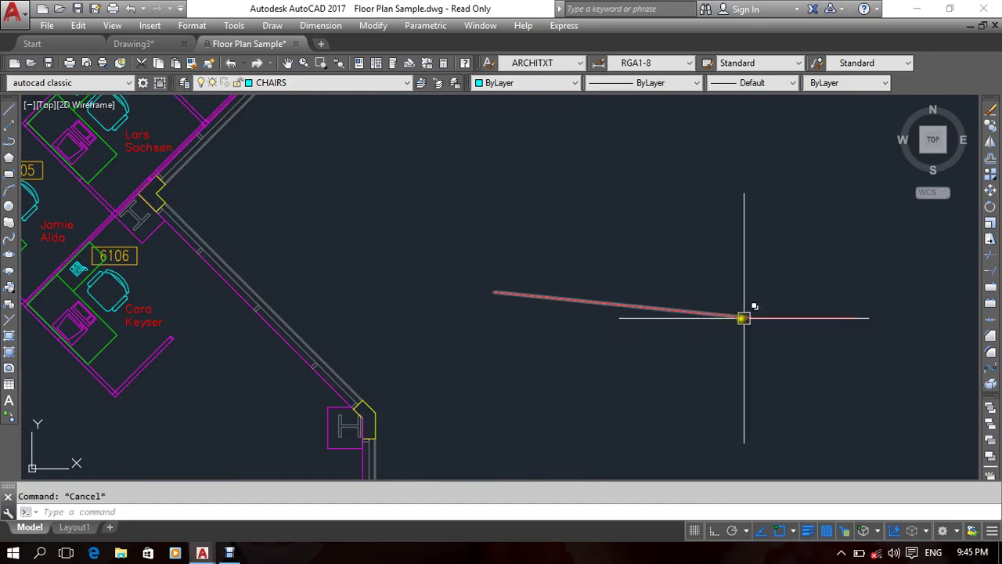
{"action": "left_click", "coordinate": [750, 308]}
{"action": "left_click", "coordinate": [699, 353]}
{"action": "key", "text": "Delete"}
{"action": "scroll", "coordinate": [368, 290], "scroll_direction": "down", "scroll_amount": 3}
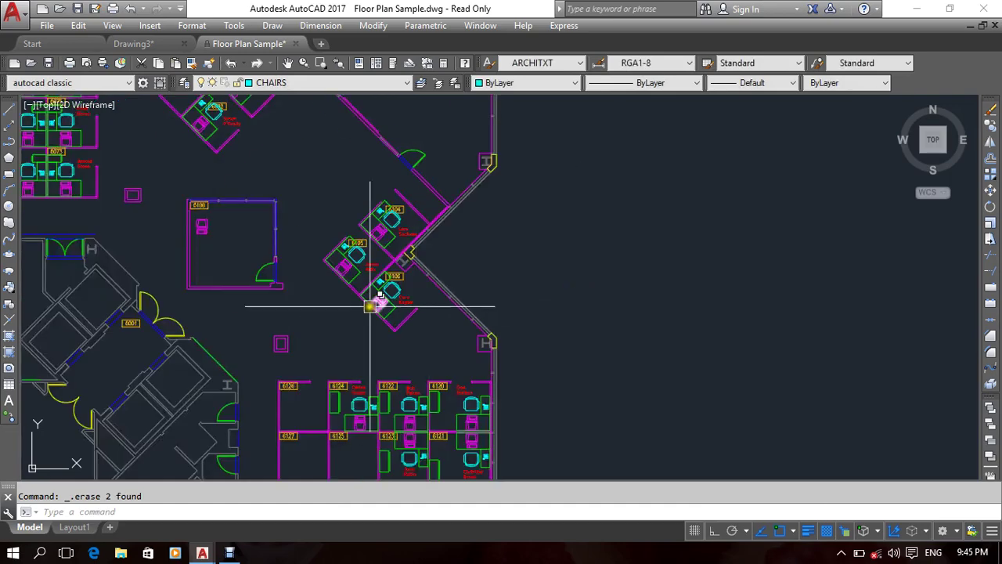
{"action": "scroll", "coordinate": [335, 256], "scroll_direction": "up", "scroll_amount": 3}
Set the chairs in offices 6104, 6105 and 6106 to Red
{"action": "left_click", "coordinate": [457, 179]}
{"action": "left_click", "coordinate": [357, 270]}
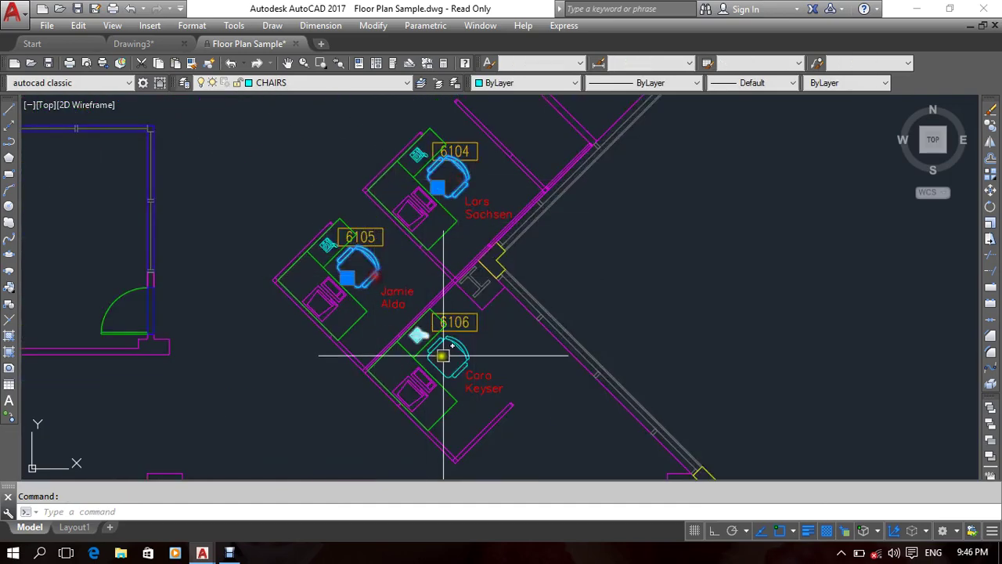
{"action": "left_click", "coordinate": [444, 352]}
{"action": "left_click", "coordinate": [519, 85]}
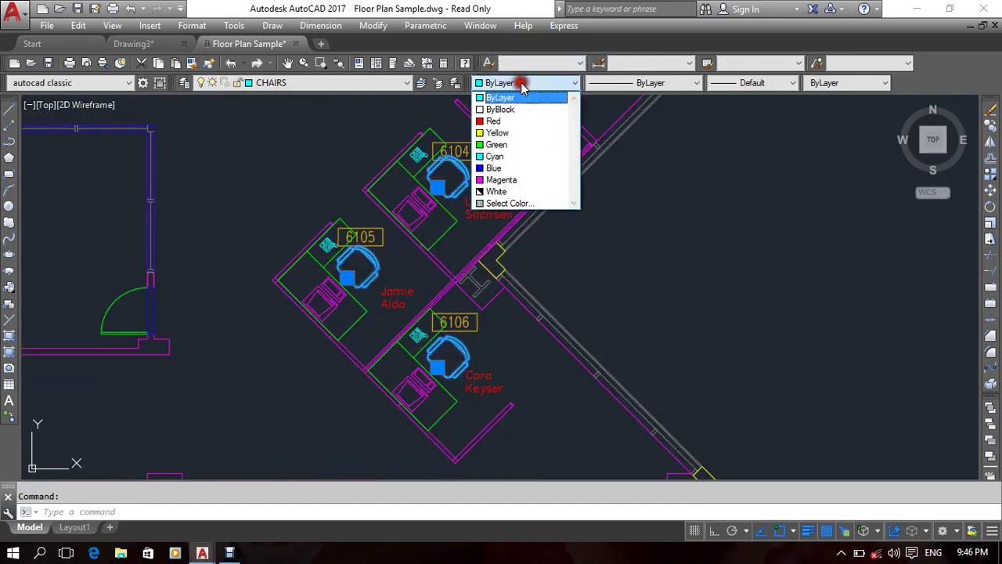
{"action": "left_click", "coordinate": [518, 119]}
{"action": "left_click", "coordinate": [523, 83]}
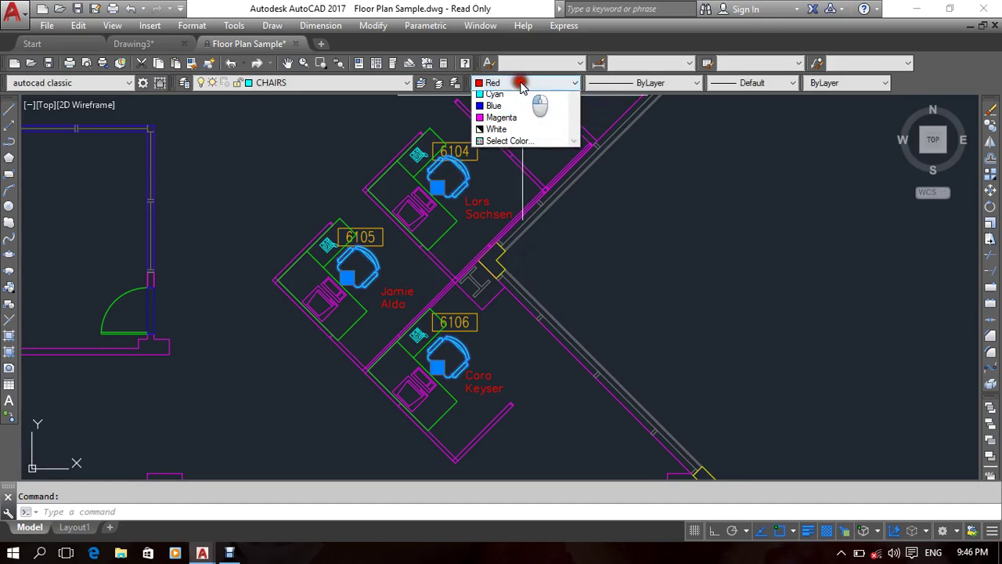
{"action": "left_click", "coordinate": [522, 83]}
{"action": "key", "text": "Escape"}
Pan and zoom across offices 6105 and 6106 over to office 6100
{"action": "middle_click_drag", "start_coordinate": [475, 227], "coordinate": [540, 202]}
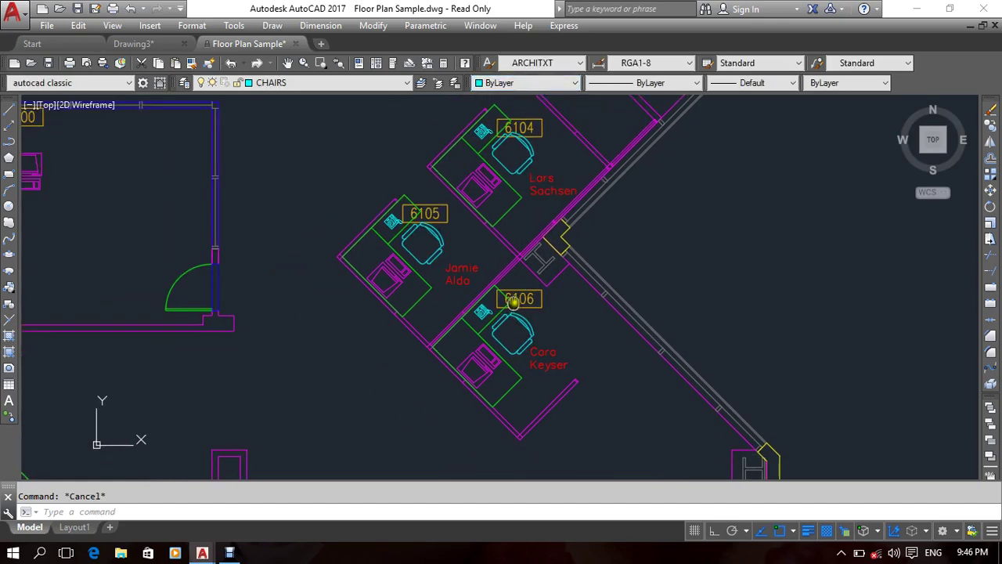
{"action": "scroll", "coordinate": [463, 290], "scroll_direction": "up", "scroll_amount": 5}
{"action": "mouse_move", "coordinate": [463, 290]}
{"action": "middle_mouse_down"}
{"action": "mouse_move", "coordinate": [447, 326]}
{"action": "mouse_move", "coordinate": [423, 293]}
{"action": "middle_mouse_up"}
{"action": "scroll", "coordinate": [443, 318], "scroll_direction": "down", "scroll_amount": 5}
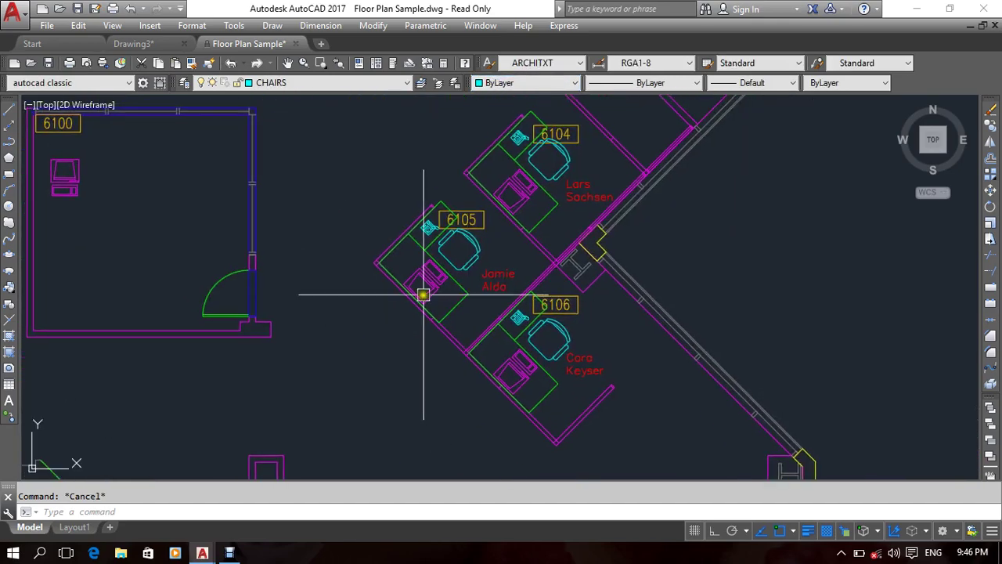
{"action": "scroll", "coordinate": [446, 291], "scroll_direction": "up", "scroll_amount": 5}
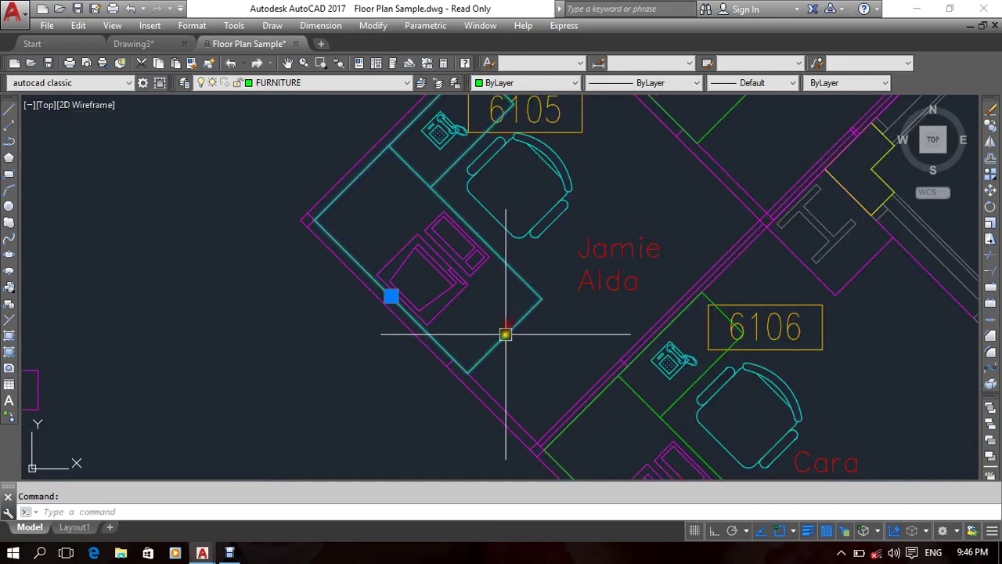
{"action": "middle_click_drag", "start_coordinate": [506, 334], "coordinate": [506, 239]}
{"action": "scroll", "coordinate": [528, 255], "scroll_direction": "down", "scroll_amount": 5}
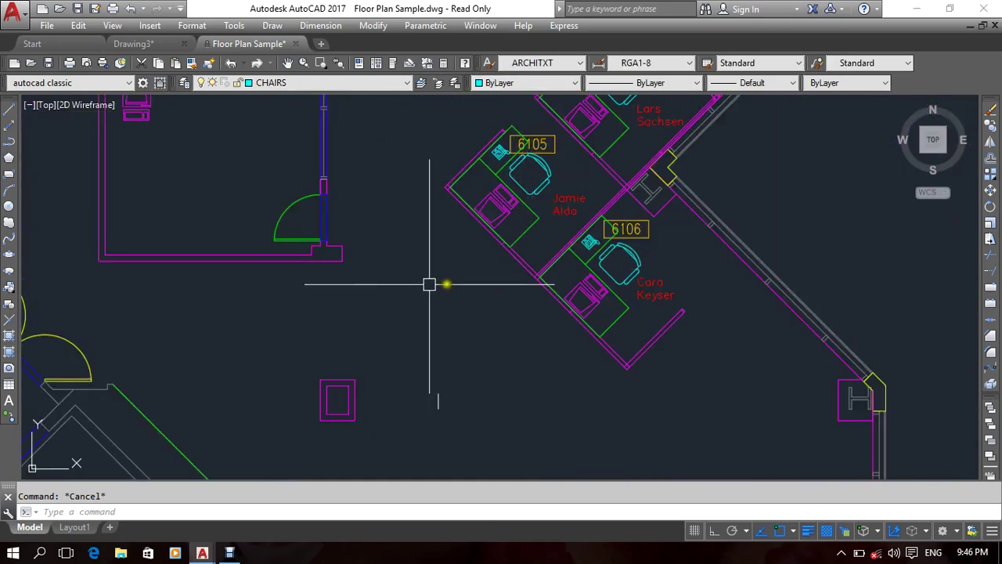
{"action": "middle_click_drag", "start_coordinate": [333, 289], "coordinate": [522, 313]}
Crossing-select the left and bottom wall of office 6100
{"action": "left_click", "coordinate": [326, 237]}
{"action": "left_click", "coordinate": [270, 285]}
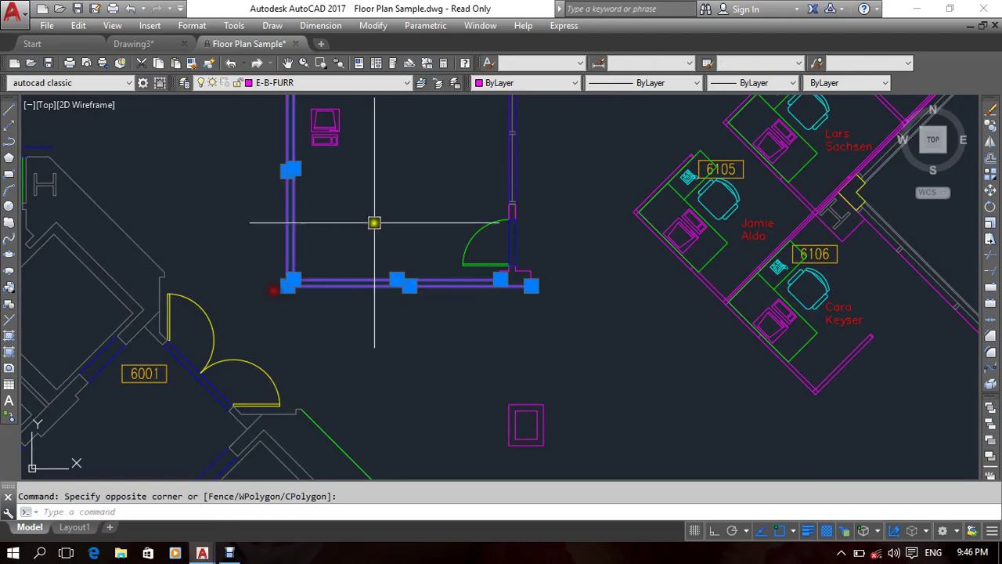
{"action": "key", "text": "Escape"}
{"action": "left_click", "coordinate": [347, 226]}
{"action": "left_click", "coordinate": [262, 300]}
{"action": "left_click", "coordinate": [282, 133]}
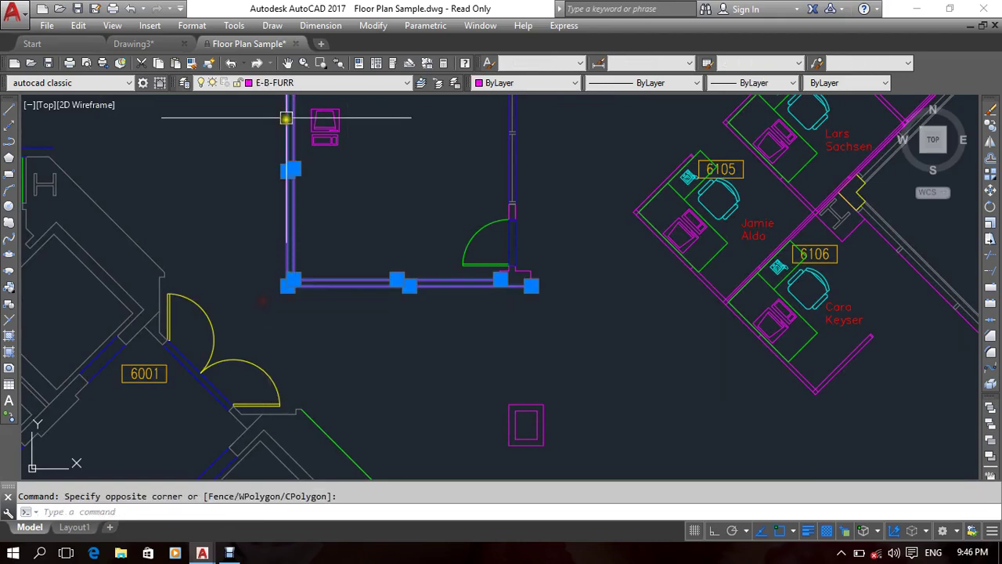
Change the selected office 6100 wall colour to Yellow and deselect it
{"action": "mouse_move", "coordinate": [341, 239]}
{"action": "middle_mouse_down"}
{"action": "mouse_move", "coordinate": [383, 264]}
{"action": "mouse_move", "coordinate": [381, 280]}
{"action": "middle_mouse_up"}
{"action": "left_click", "coordinate": [509, 83]}
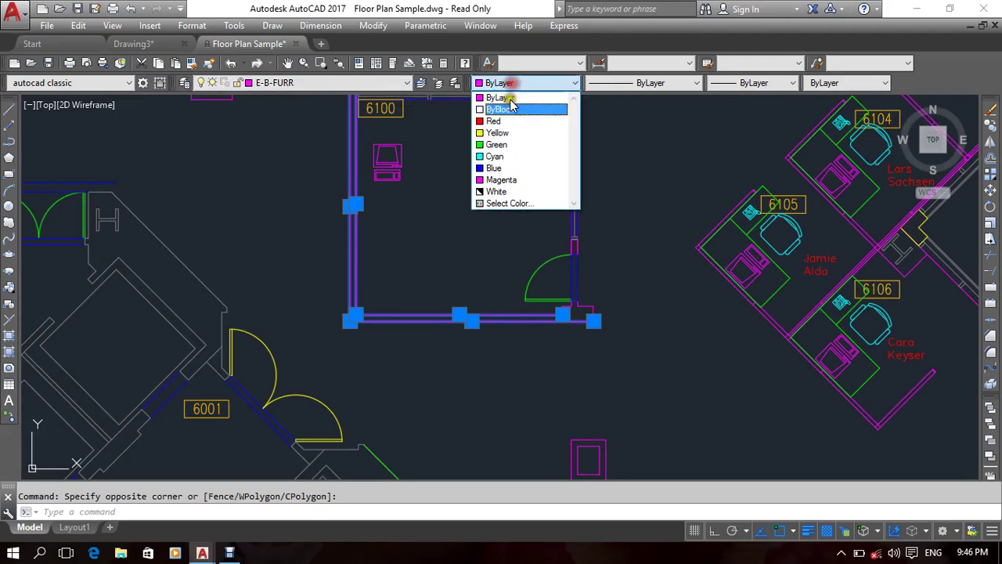
{"action": "left_click", "coordinate": [495, 132]}
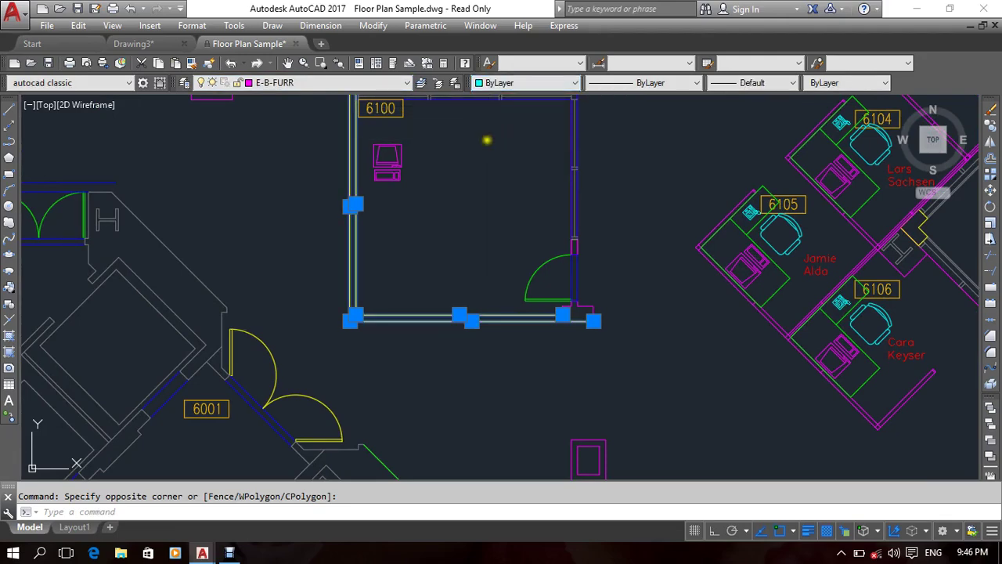
{"action": "key", "text": "Escape"}
{"action": "middle_click_drag", "start_coordinate": [416, 253], "coordinate": [430, 301]}
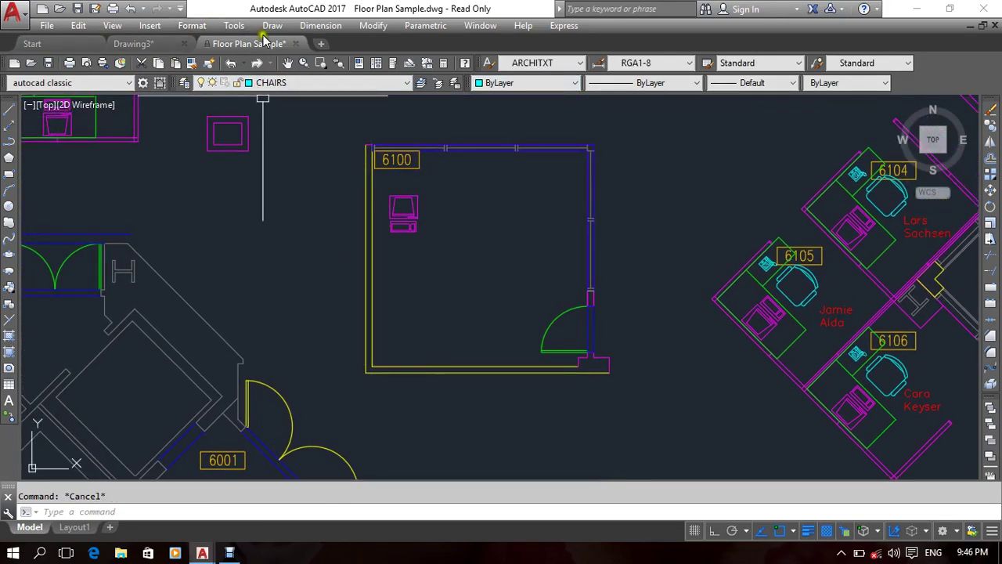
{"action": "left_click", "coordinate": [234, 25]}
Quick Select all Polylines whose Color equals ByLayer as a new selection set
{"action": "left_click", "coordinate": [260, 110]}
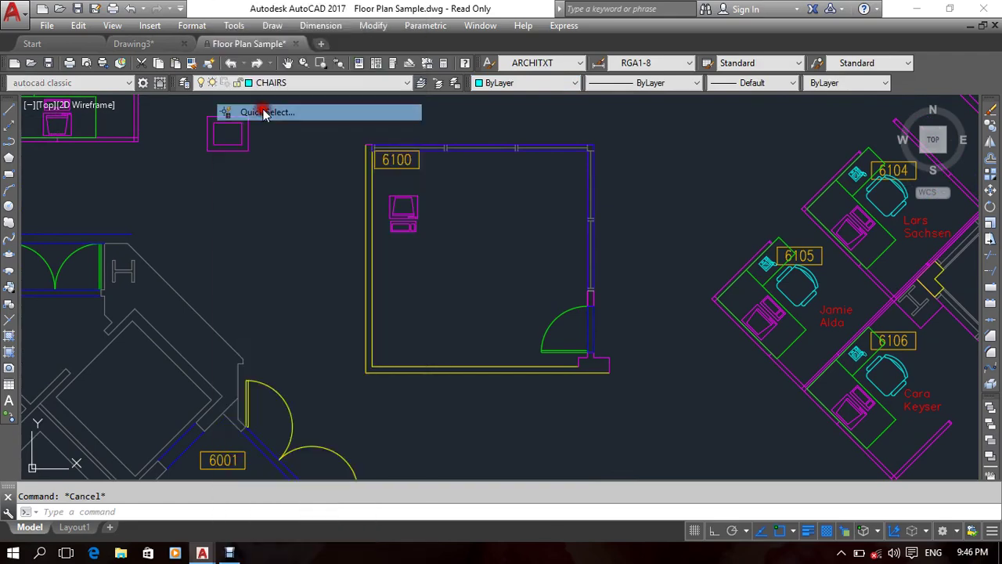
{"action": "left_click", "coordinate": [409, 179]}
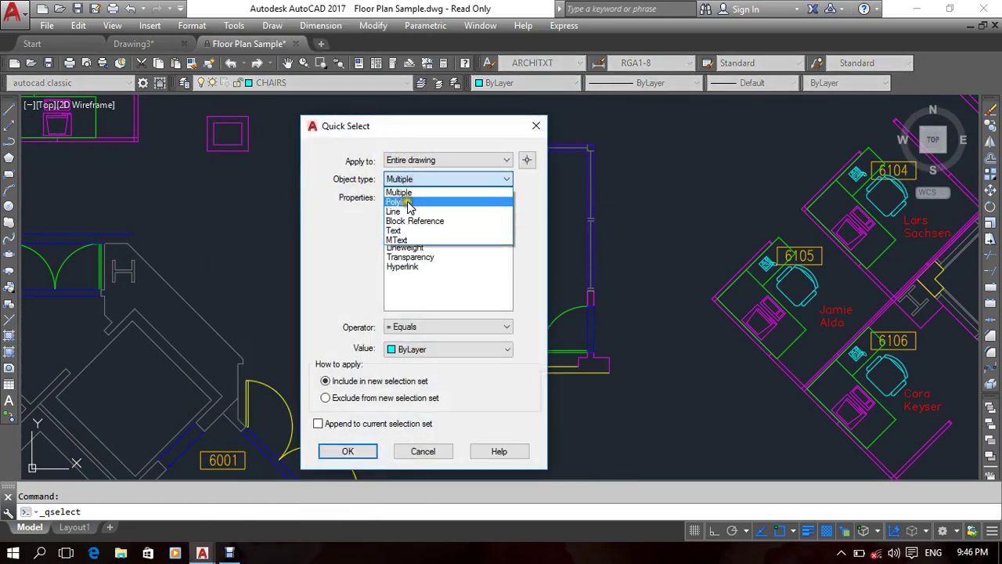
{"action": "left_click", "coordinate": [408, 198]}
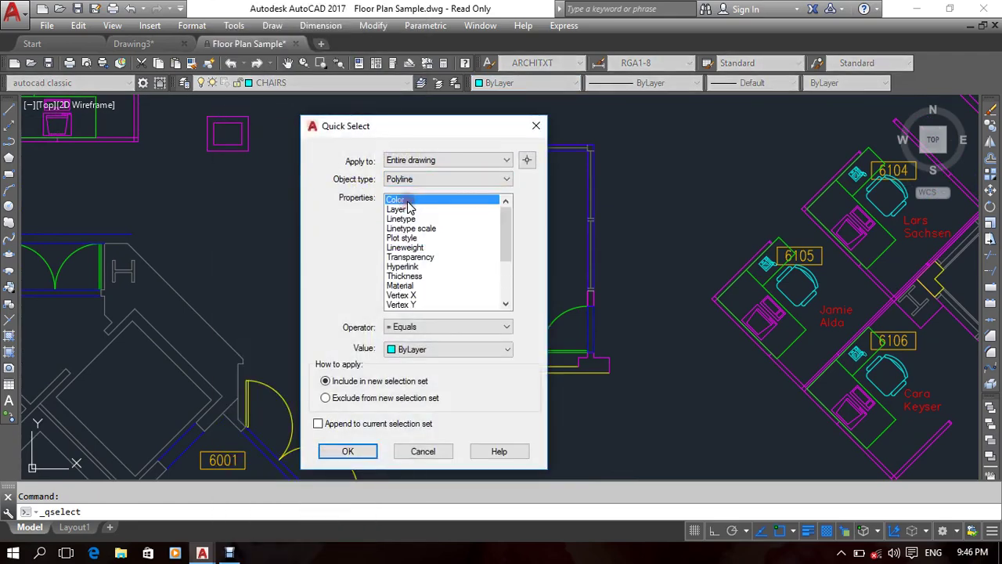
{"action": "left_click", "coordinate": [415, 350]}
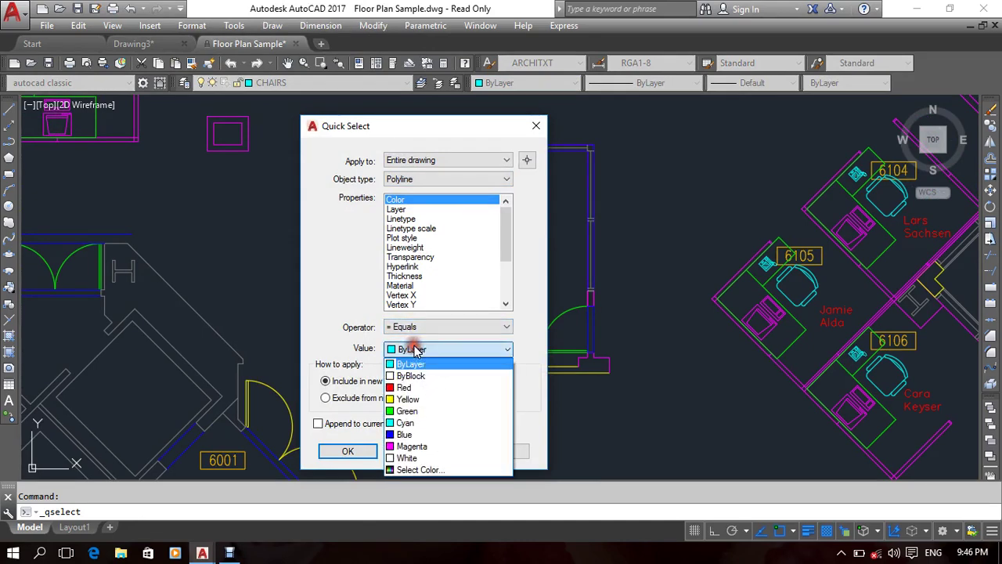
{"action": "left_click", "coordinate": [415, 348]}
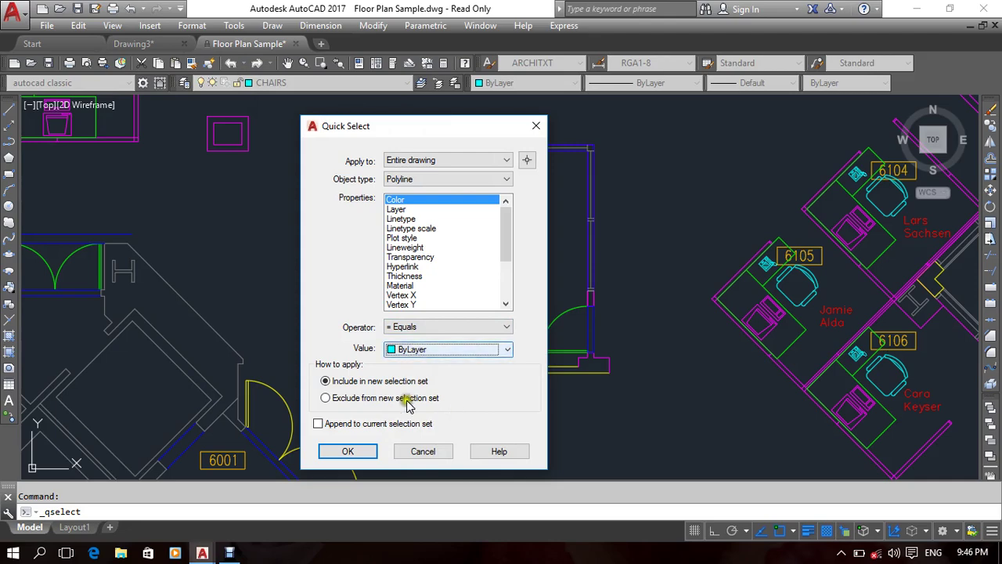
{"action": "left_click", "coordinate": [347, 451]}
Pan and zoom around the plan to inspect the 2193 selected polylines near room 6100
{"action": "mouse_move", "coordinate": [386, 373]}
{"action": "middle_mouse_down"}
{"action": "mouse_move", "coordinate": [393, 339]}
{"action": "mouse_move", "coordinate": [435, 348]}
{"action": "middle_mouse_up"}
{"action": "middle_click_drag", "start_coordinate": [485, 306], "coordinate": [503, 339]}
{"action": "scroll", "coordinate": [503, 339], "scroll_direction": "down", "scroll_amount": 4}
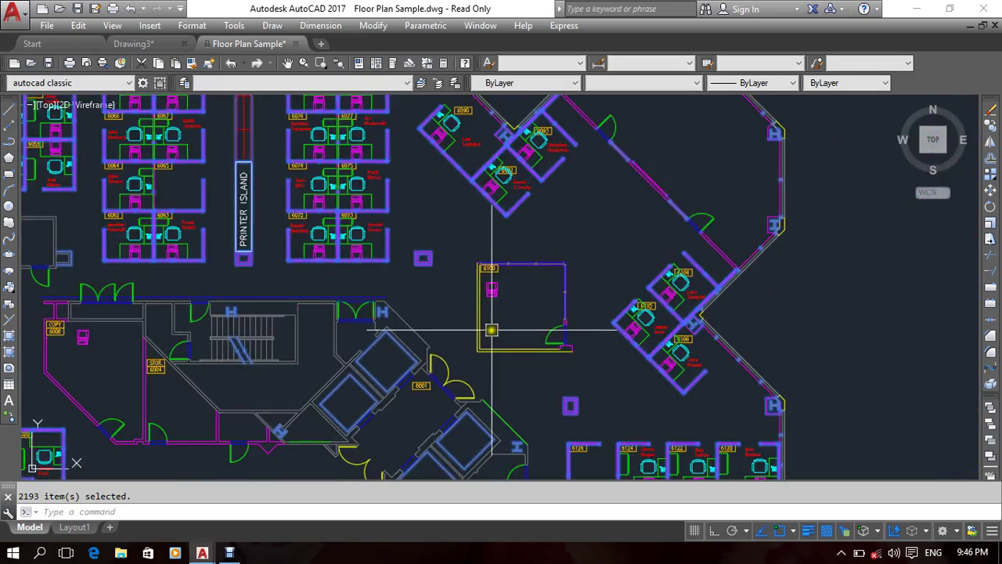
{"action": "scroll", "coordinate": [494, 182], "scroll_direction": "up", "scroll_amount": 8}
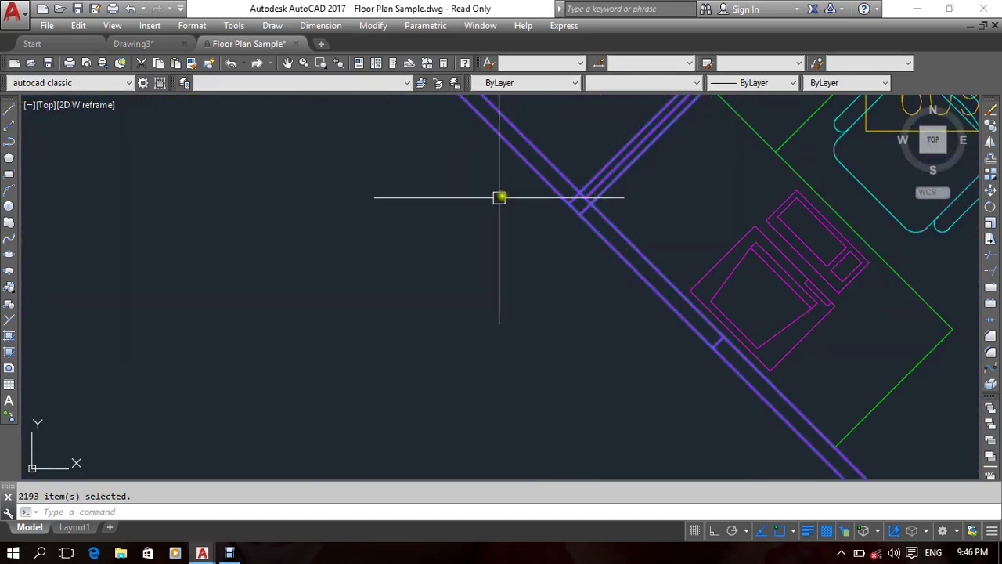
{"action": "scroll", "coordinate": [499, 197], "scroll_direction": "down", "scroll_amount": 1}
{"action": "scroll", "coordinate": [447, 246], "scroll_direction": "down", "scroll_amount": 3}
{"action": "scroll", "coordinate": [447, 258], "scroll_direction": "down", "scroll_amount": 3}
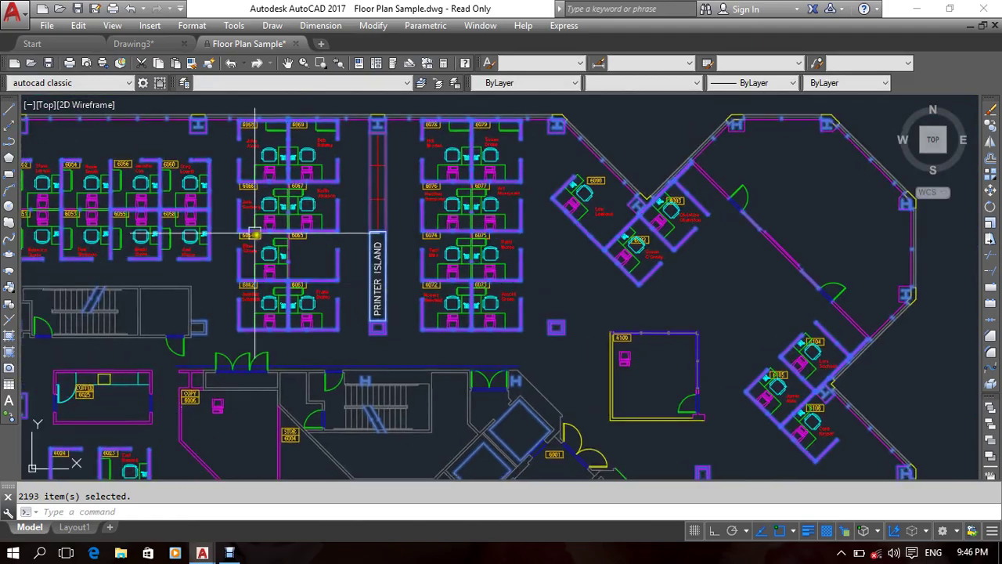
{"action": "middle_click_drag", "start_coordinate": [254, 233], "coordinate": [373, 242]}
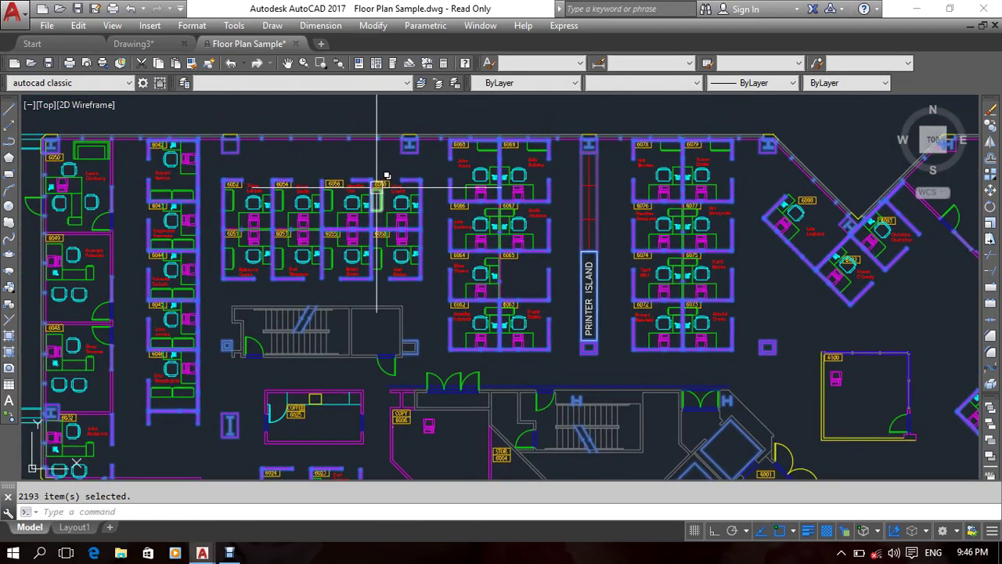
{"action": "middle_click_drag", "start_coordinate": [376, 191], "coordinate": [423, 110]}
{"action": "scroll", "coordinate": [385, 144], "scroll_direction": "down", "scroll_amount": 4}
{"action": "scroll", "coordinate": [660, 291], "scroll_direction": "up", "scroll_amount": 4}
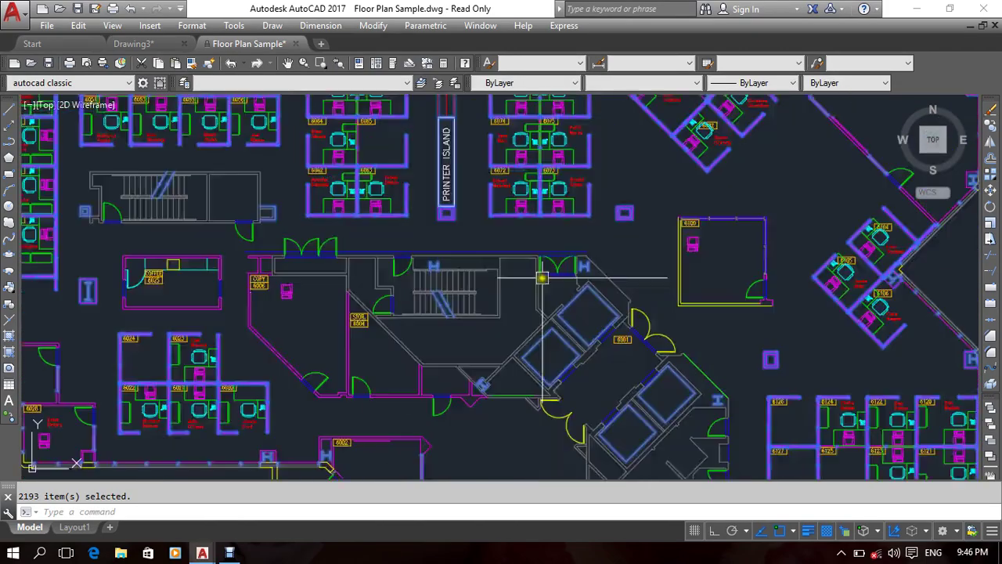
{"action": "scroll", "coordinate": [765, 305], "scroll_direction": "up", "scroll_amount": 2}
{"action": "scroll", "coordinate": [765, 305], "scroll_direction": "up", "scroll_amount": 4}
{"action": "middle_click_drag", "start_coordinate": [765, 305], "coordinate": [547, 248]}
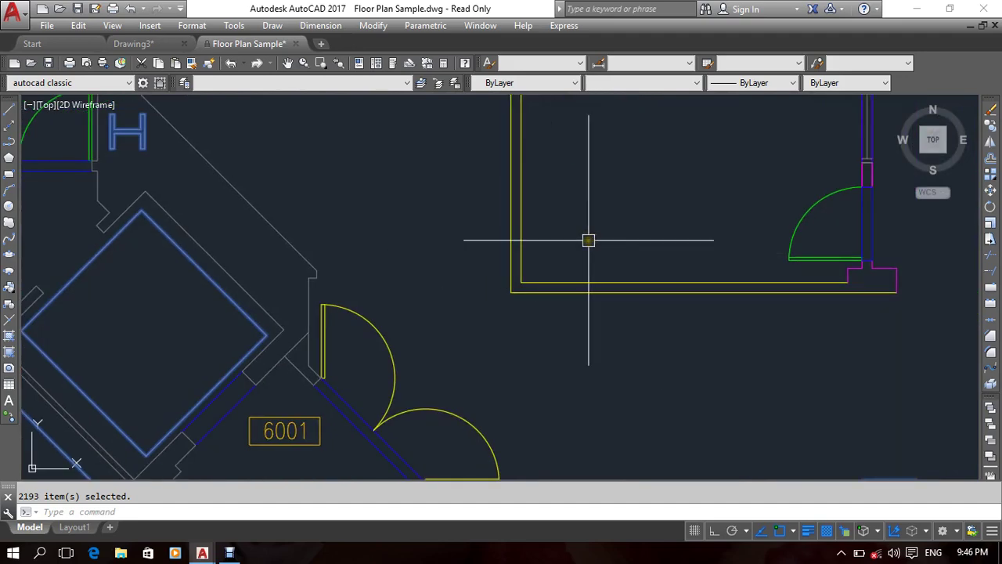
{"action": "scroll", "coordinate": [579, 227], "scroll_direction": "down", "scroll_amount": 4}
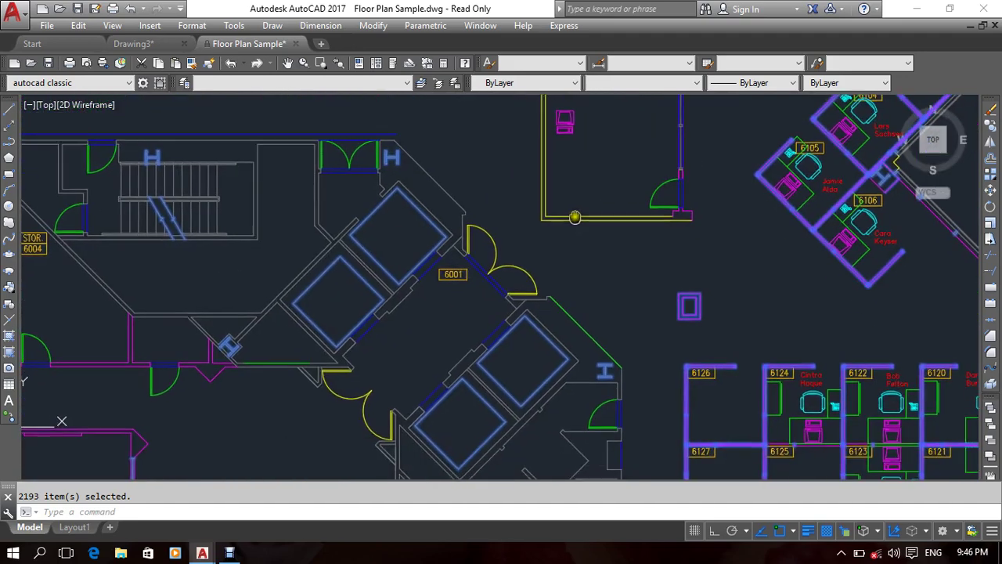
Clear the selection and navigate from room 6100 to the stair core
{"action": "key", "text": "Escape"}
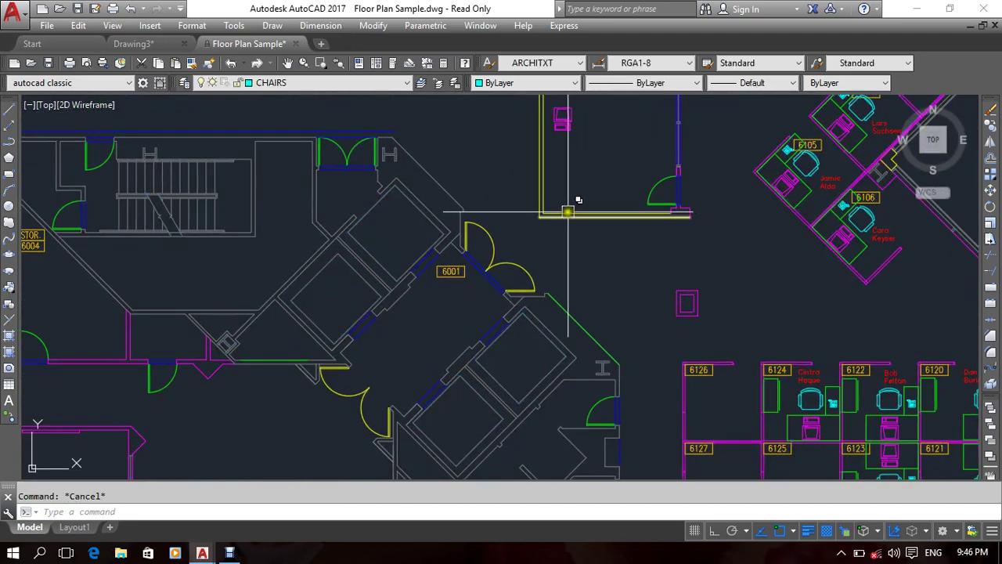
{"action": "mouse_move", "coordinate": [572, 207]}
{"action": "middle_mouse_down"}
{"action": "mouse_move", "coordinate": [586, 271]}
{"action": "mouse_move", "coordinate": [570, 268]}
{"action": "middle_mouse_up"}
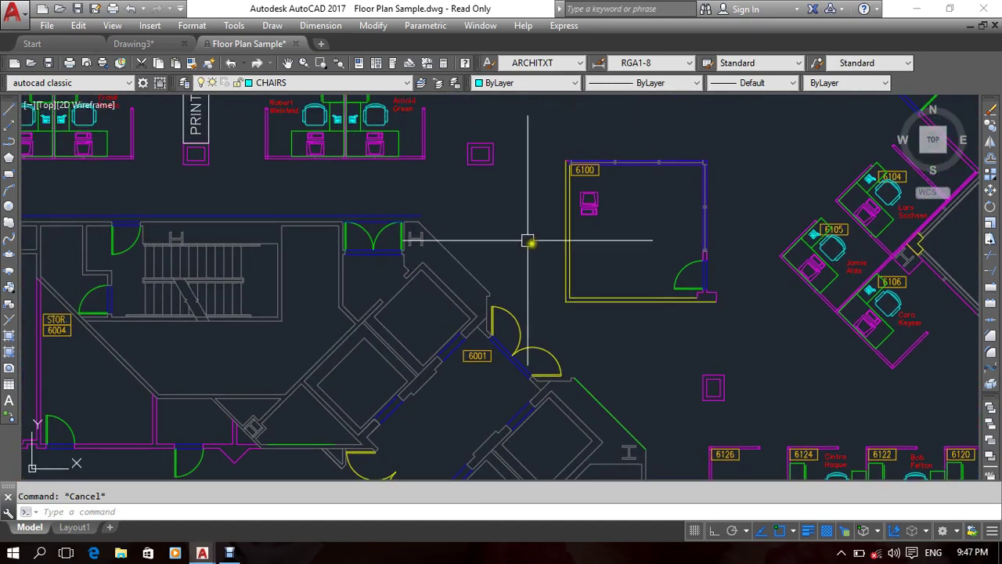
{"action": "middle_click_drag", "start_coordinate": [530, 240], "coordinate": [573, 247]}
{"action": "scroll", "coordinate": [604, 237], "scroll_direction": "up", "scroll_amount": 2}
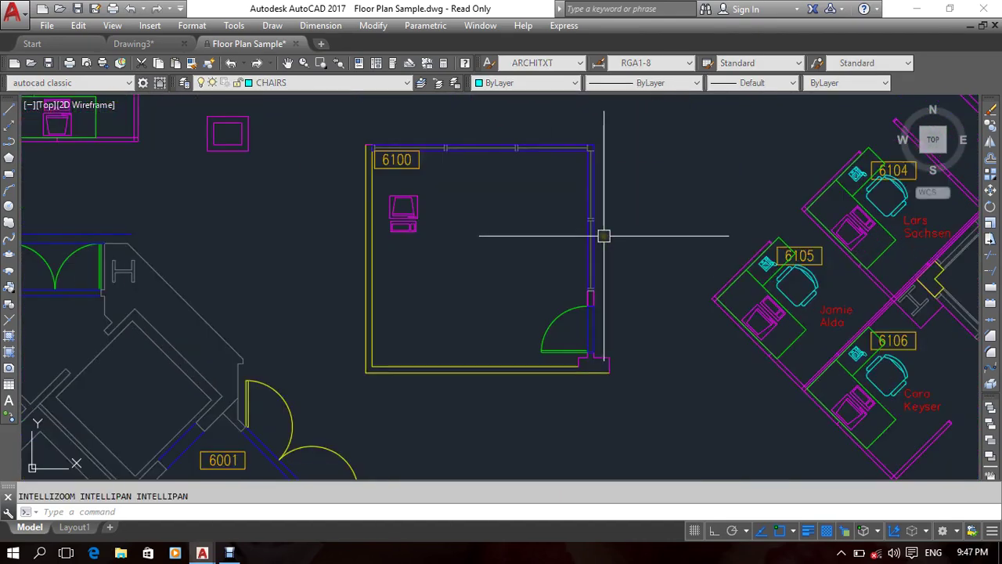
{"action": "middle_click_drag", "start_coordinate": [543, 297], "coordinate": [522, 242]}
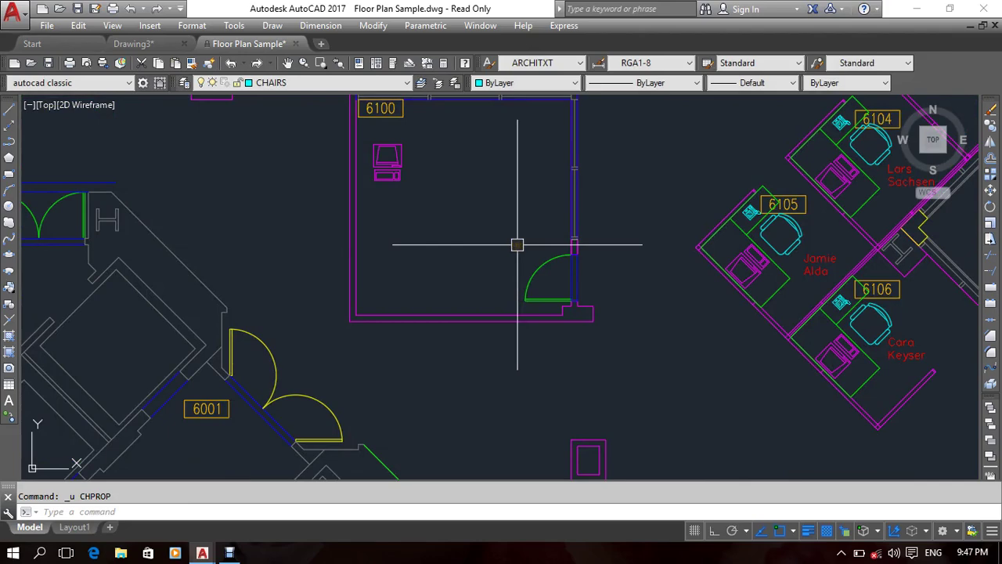
{"action": "scroll", "coordinate": [513, 270], "scroll_direction": "down", "scroll_amount": 1}
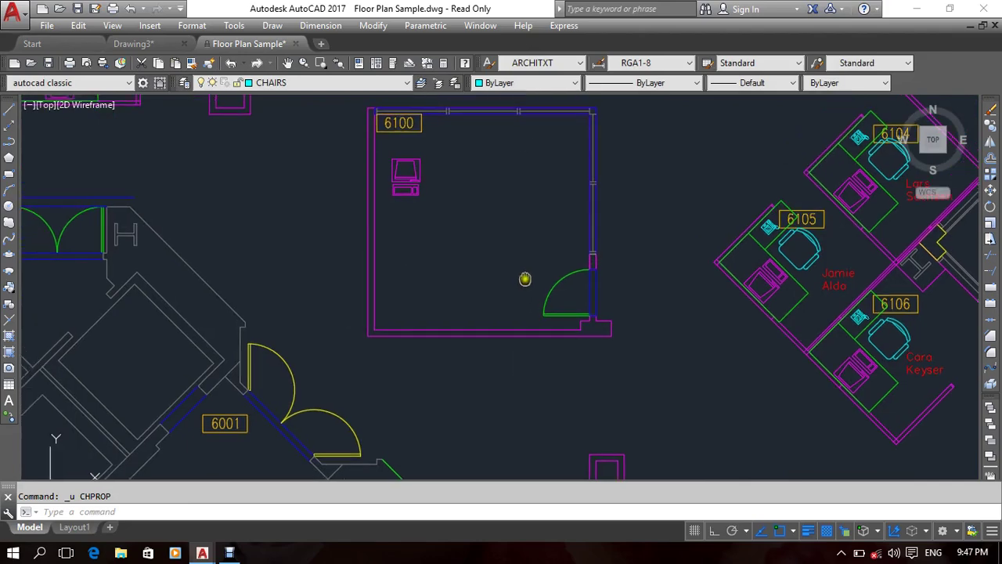
{"action": "scroll", "coordinate": [492, 291], "scroll_direction": "down", "scroll_amount": 3}
{"action": "scroll", "coordinate": [493, 291], "scroll_direction": "down", "scroll_amount": 2}
{"action": "scroll", "coordinate": [537, 242], "scroll_direction": "down", "scroll_amount": 2}
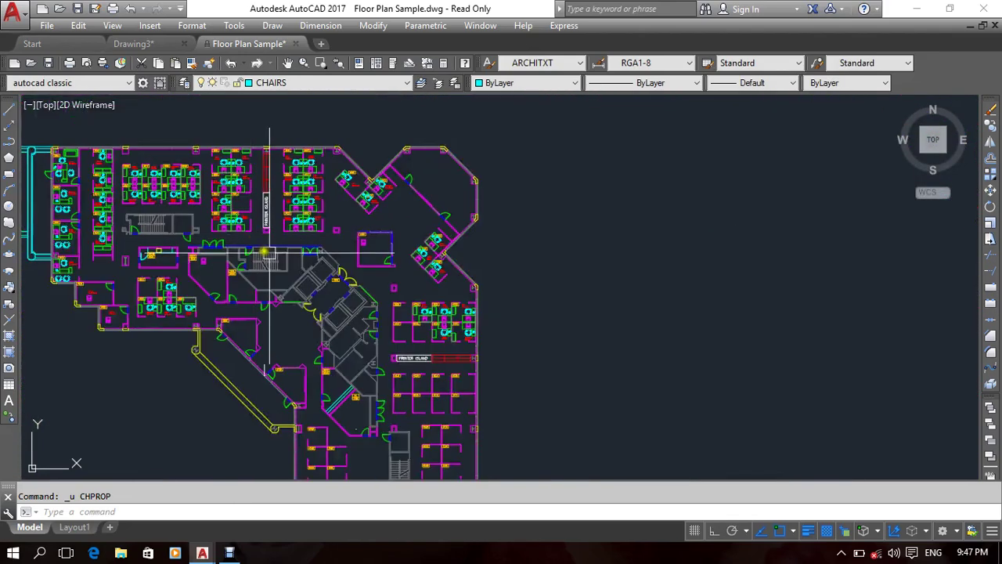
{"action": "mouse_move", "coordinate": [260, 252]}
{"action": "middle_mouse_down"}
{"action": "mouse_move", "coordinate": [409, 302]}
{"action": "mouse_move", "coordinate": [391, 263]}
{"action": "mouse_move", "coordinate": [400, 360]}
{"action": "mouse_move", "coordinate": [394, 354]}
{"action": "middle_mouse_up"}
{"action": "scroll", "coordinate": [409, 302], "scroll_direction": "up", "scroll_amount": 3}
{"action": "scroll", "coordinate": [392, 264], "scroll_direction": "up", "scroll_amount": 2}
{"action": "type", "text": "c"}
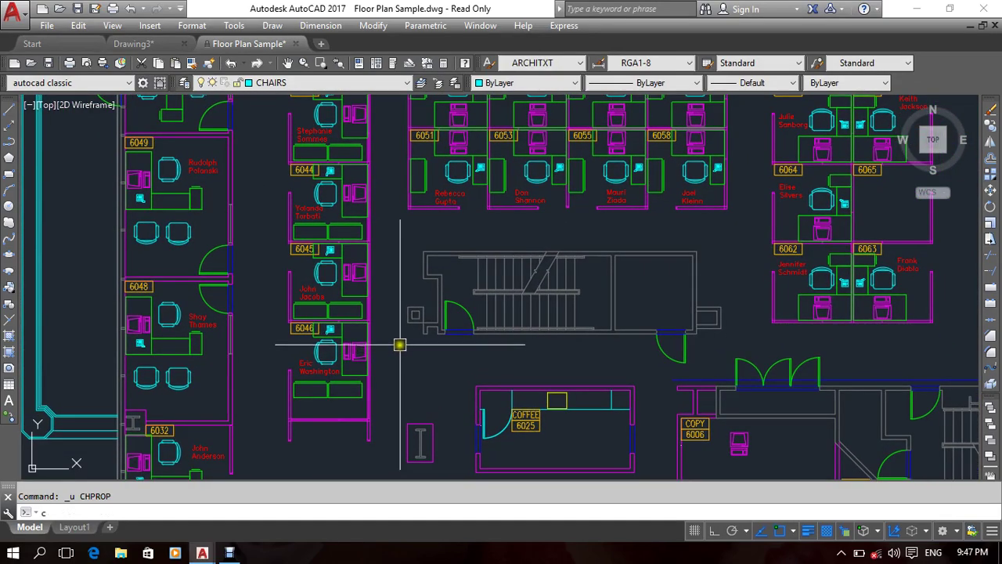
Start a circle centred near the stair core, toggle Ortho with F8, then cancel it
{"action": "key", "text": "Return"}
{"action": "left_click", "coordinate": [400, 360]}
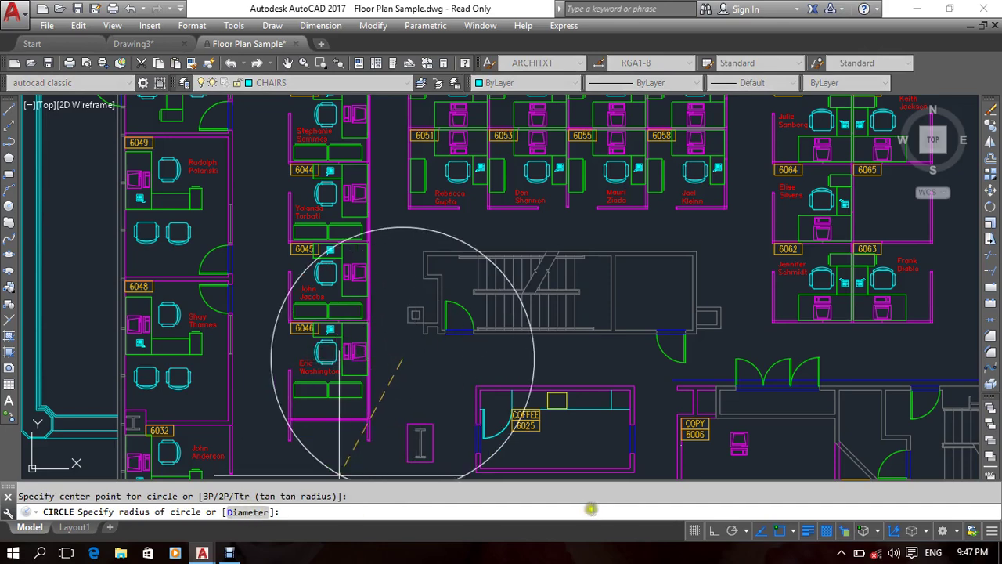
{"action": "key", "text": "F8"}
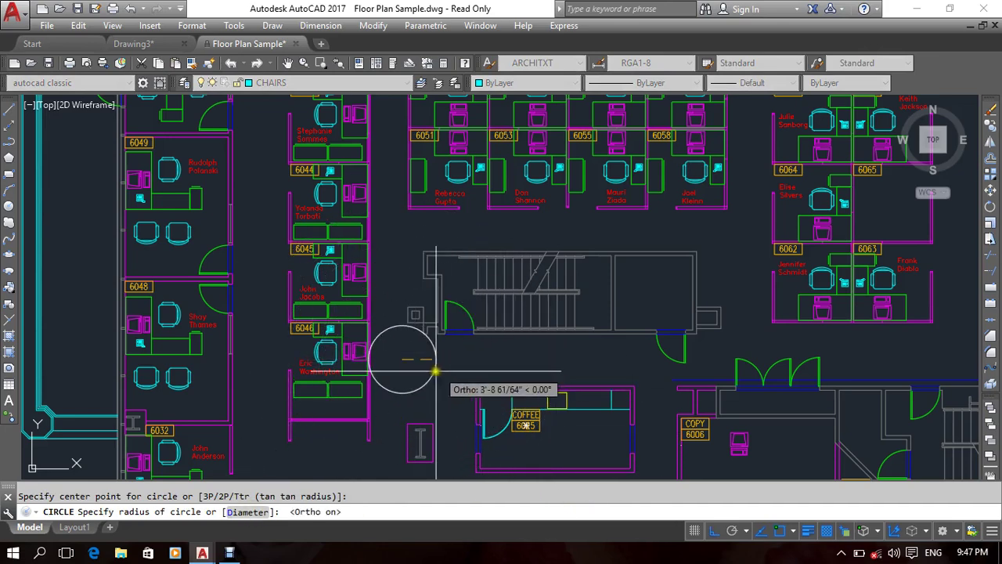
{"action": "scroll", "coordinate": [415, 340], "scroll_direction": "up", "scroll_amount": 4}
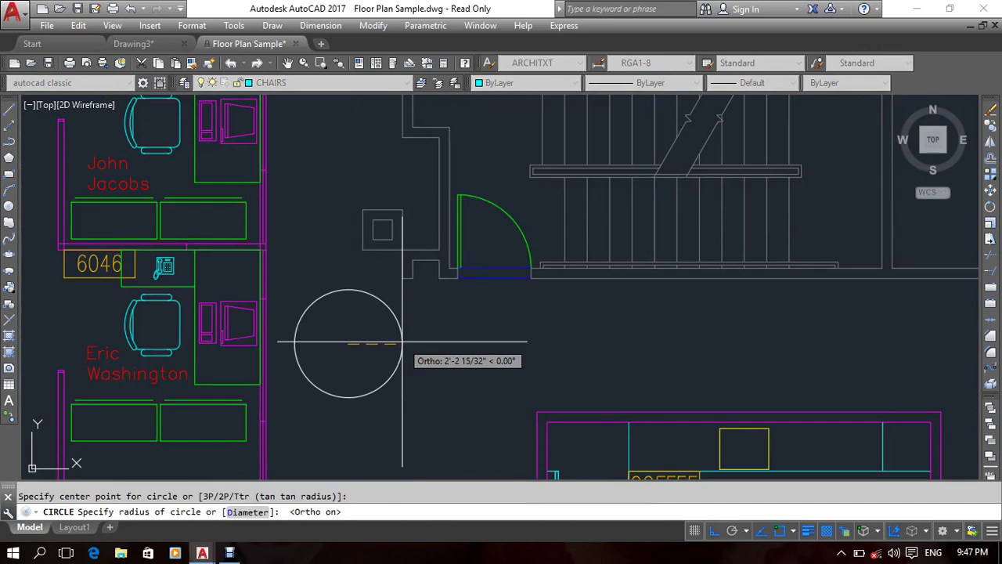
{"action": "key", "text": "Escape"}
{"action": "type", "text": "un"}
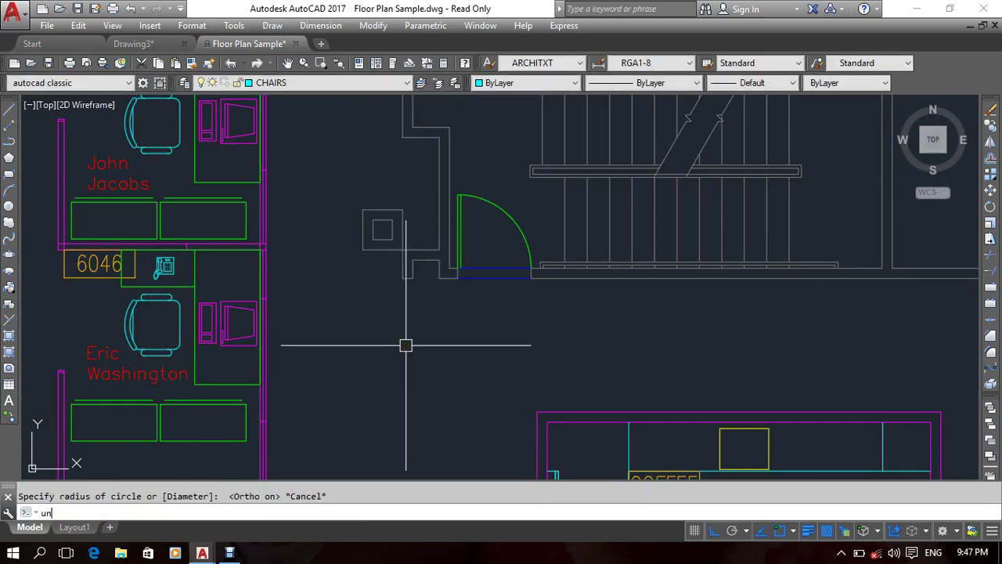
Set the drawing's length units type to Decimal
{"action": "key", "text": "Return"}
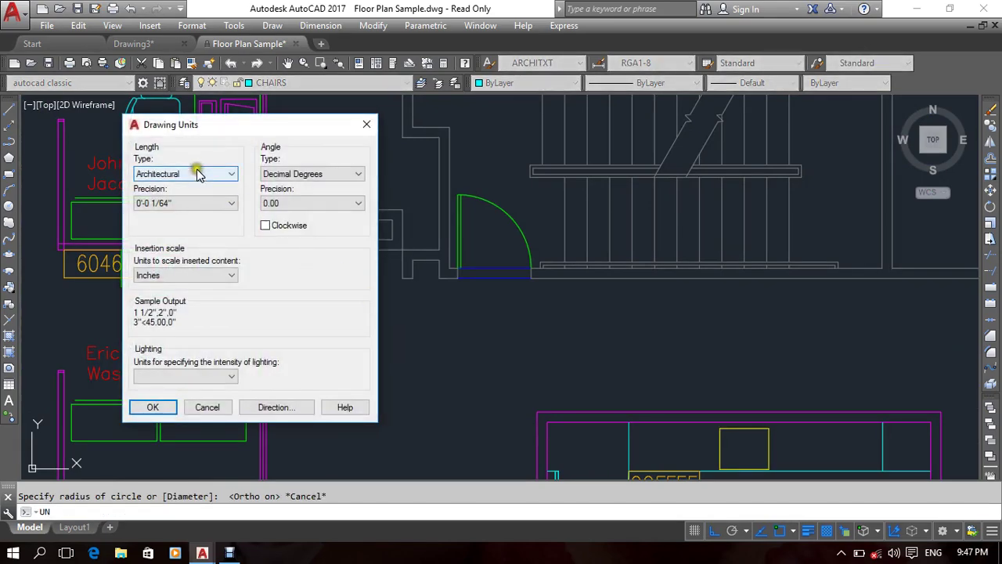
{"action": "left_click", "coordinate": [196, 171]}
{"action": "left_click", "coordinate": [184, 196]}
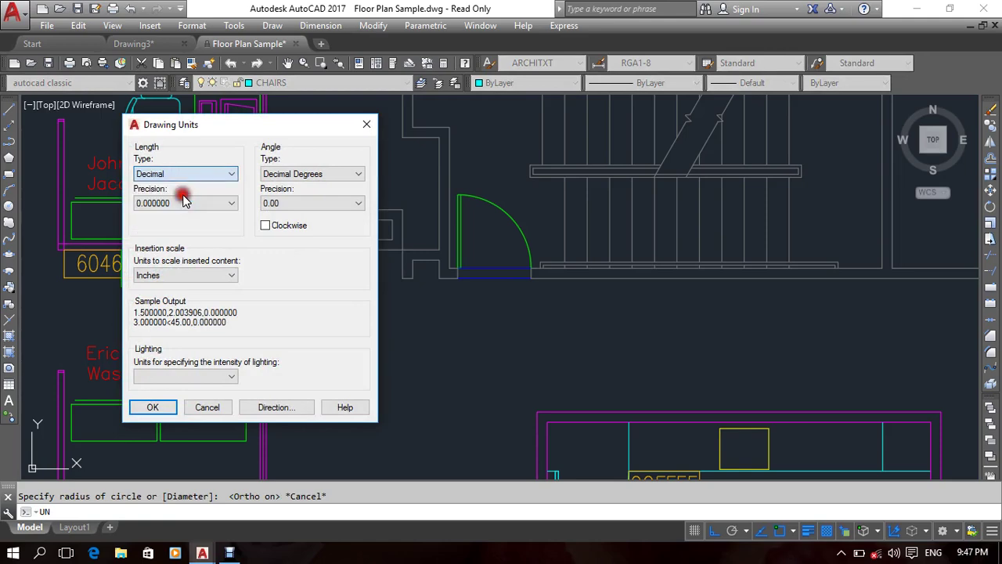
{"action": "left_click", "coordinate": [153, 407]}
Draw a radius-10 circle below the stairs and bring up its right-click menu
{"action": "type", "text": "c"}
{"action": "key", "text": "Return"}
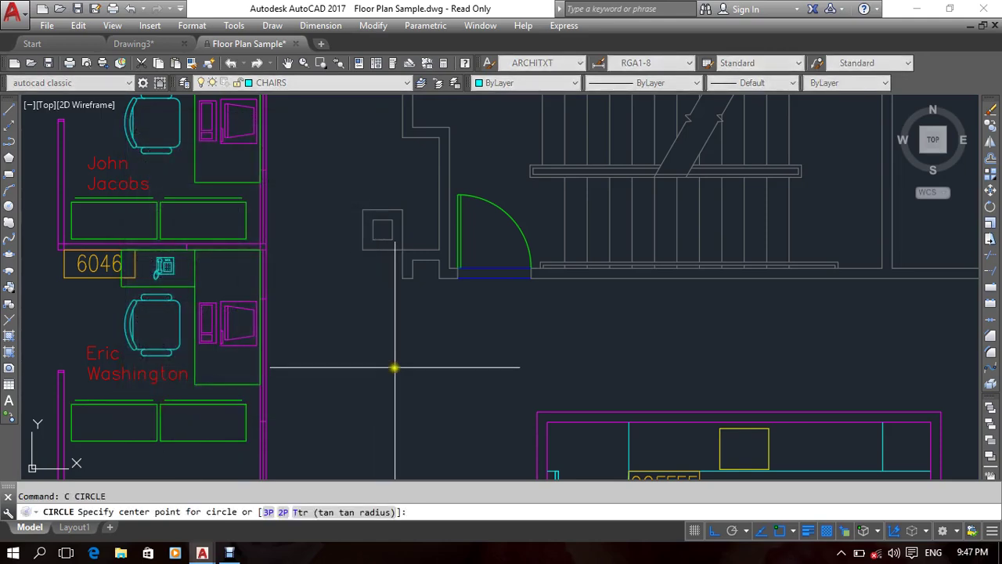
{"action": "left_click", "coordinate": [395, 367]}
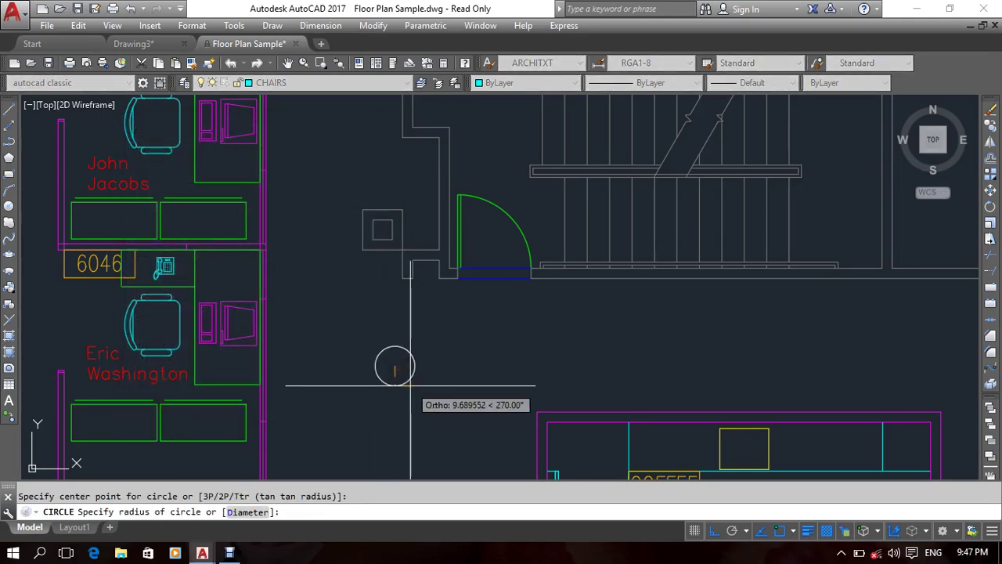
{"action": "type", "text": "10"}
{"action": "key", "text": "Return"}
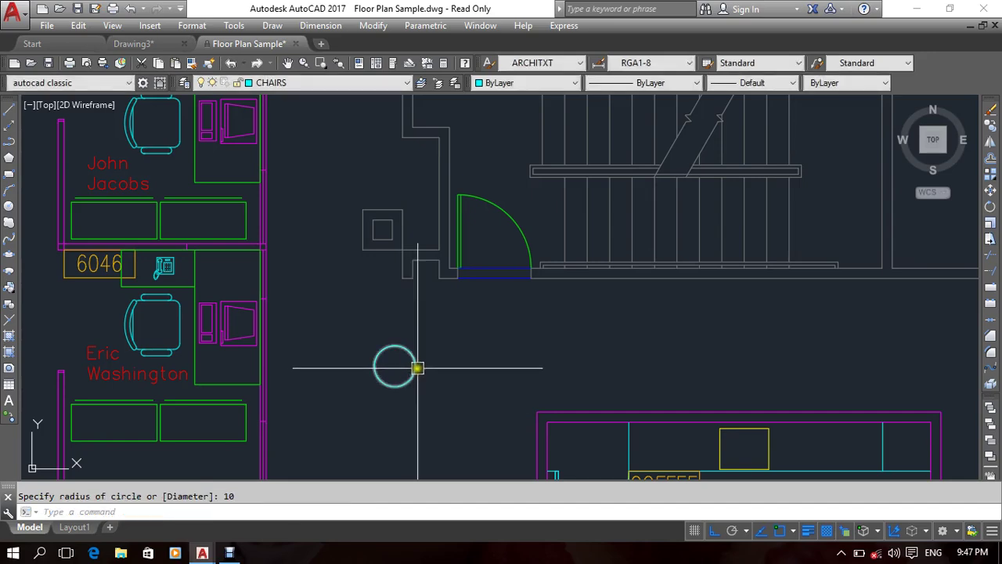
{"action": "left_click", "coordinate": [412, 364]}
{"action": "right_click", "coordinate": [488, 361]}
Place four more copies of the radius-10 circle around the plan, with snap and grid turned off
{"action": "left_click", "coordinate": [561, 127]}
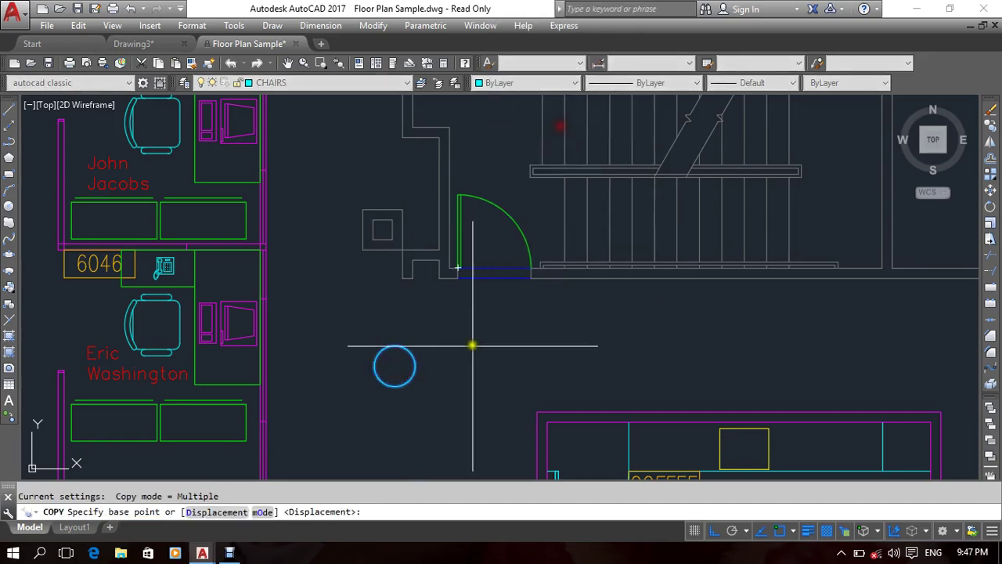
{"action": "left_click", "coordinate": [470, 342]}
{"action": "scroll", "coordinate": [470, 342], "scroll_direction": "down", "scroll_amount": 3}
{"action": "left_click", "coordinate": [578, 337]}
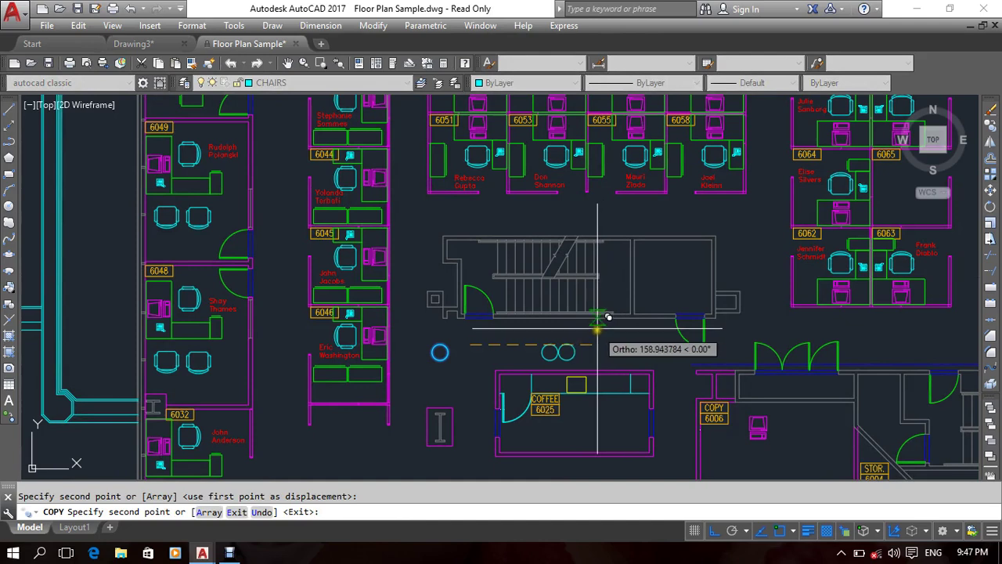
{"action": "key", "text": "F9"}
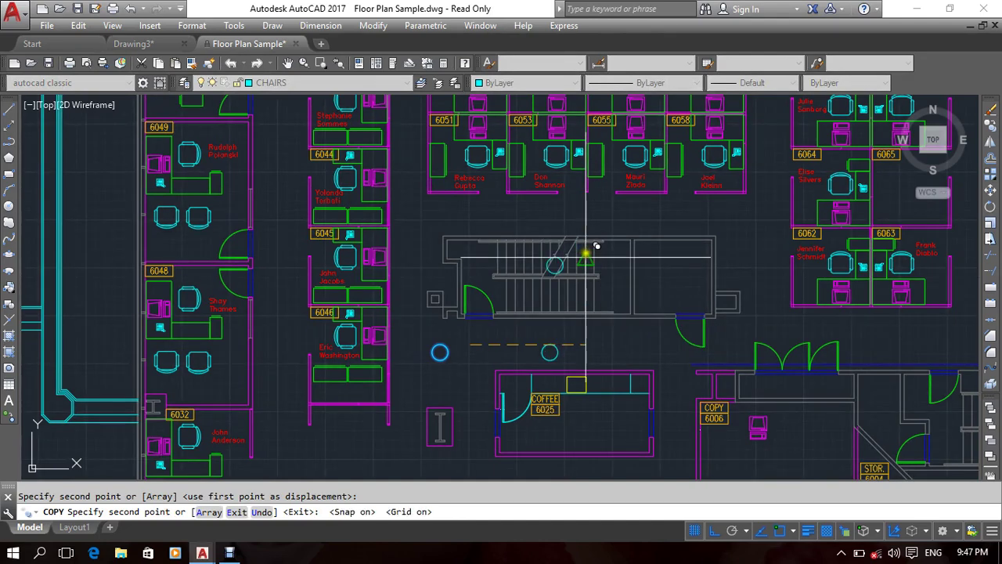
{"action": "key", "text": "F7"}
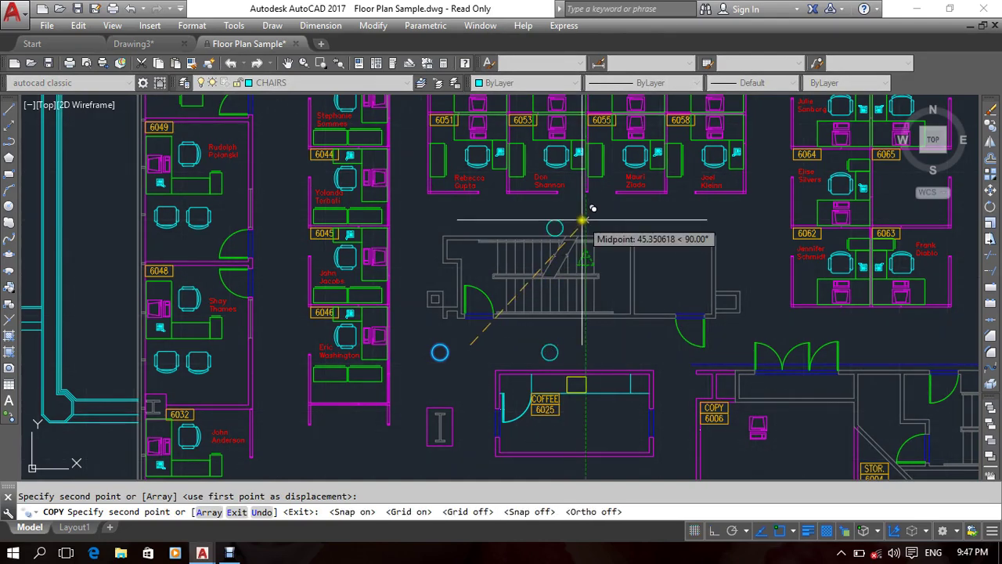
{"action": "left_click", "coordinate": [585, 217]}
{"action": "left_click", "coordinate": [205, 206]}
{"action": "left_click", "coordinate": [430, 157]}
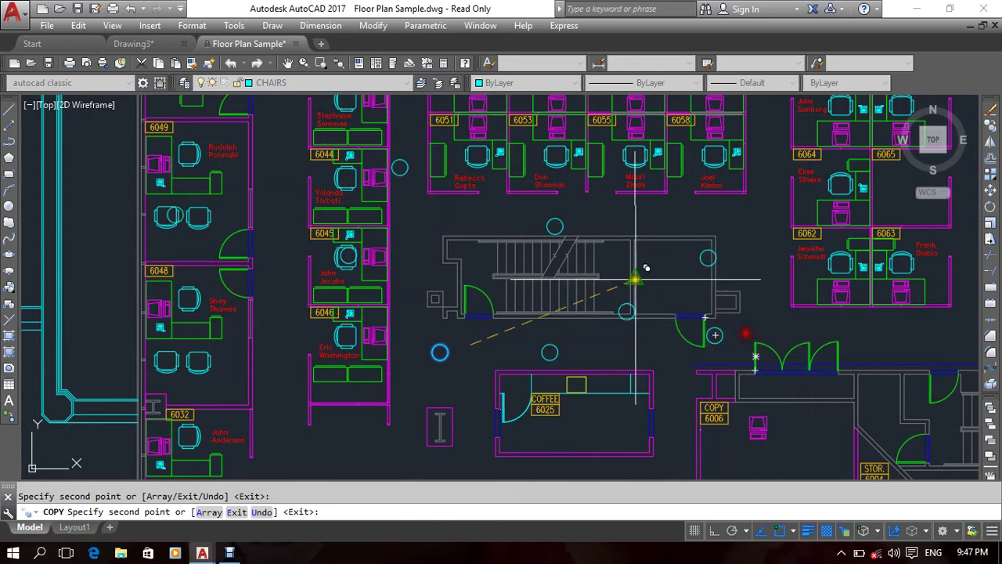
{"action": "scroll", "coordinate": [736, 245], "scroll_direction": "down", "scroll_amount": 6}
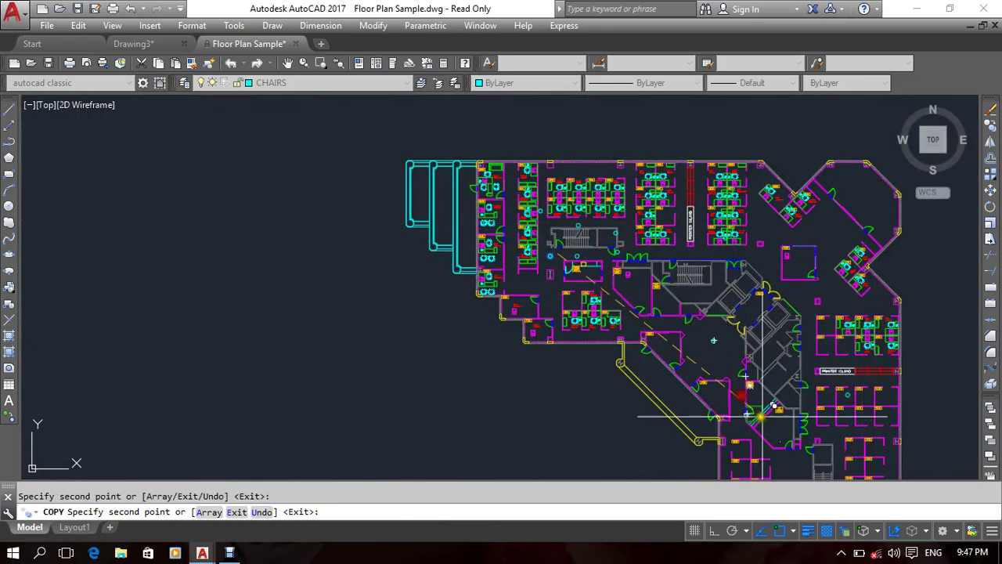
{"action": "middle_click_drag", "start_coordinate": [770, 471], "coordinate": [716, 315]}
{"action": "middle_click_drag", "start_coordinate": [529, 394], "coordinate": [510, 380]}
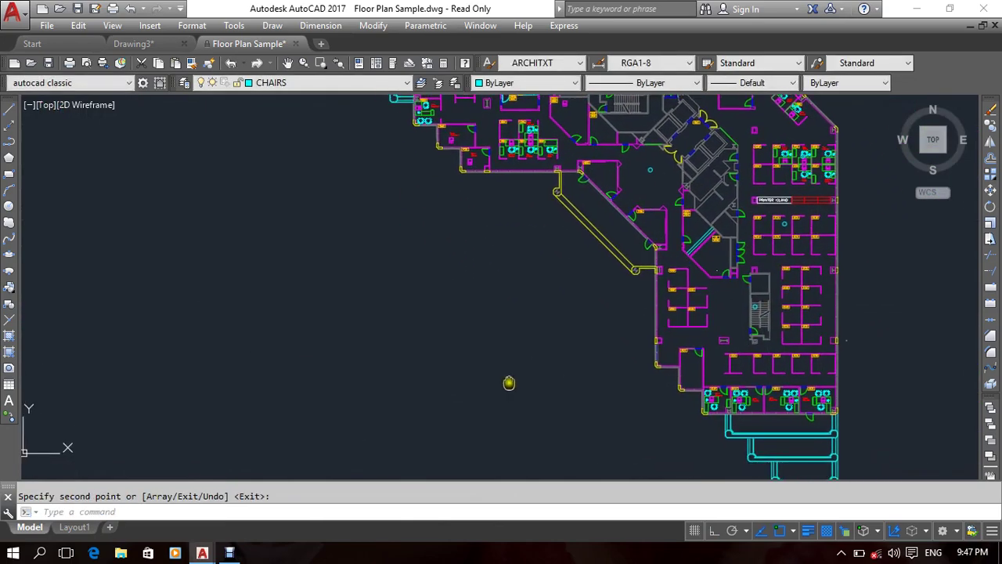
{"action": "key", "text": "Escape"}
Draw a larger circle to the left of the floor plan with the C command
{"action": "type", "text": "c"}
{"action": "key", "text": "Return"}
{"action": "left_click", "coordinate": [511, 326]}
{"action": "left_click", "coordinate": [522, 345]}
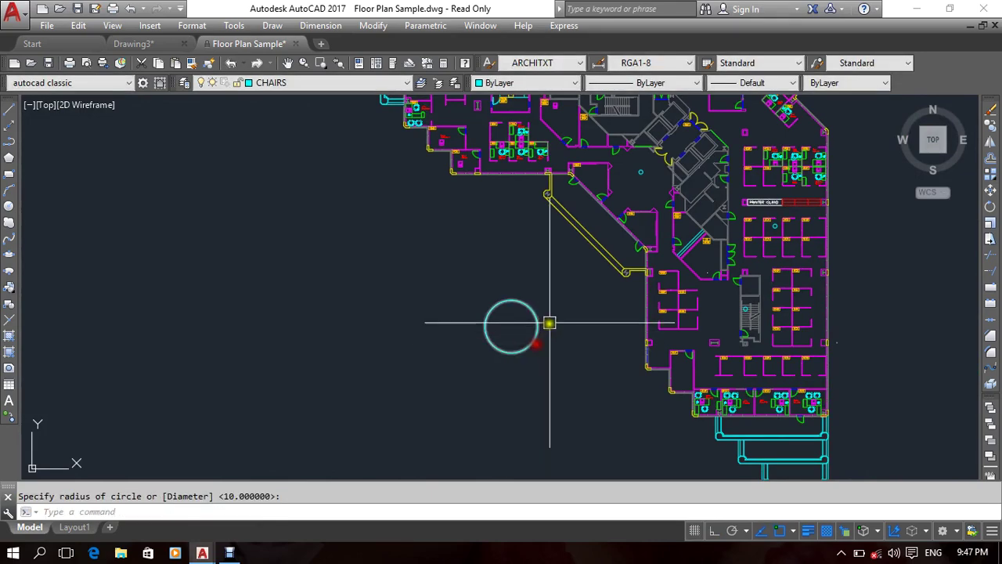
Copy the larger circle to five spots on and beside the floor plan
{"action": "left_click", "coordinate": [486, 326]}
{"action": "left_click", "coordinate": [420, 287]}
{"action": "right_click", "coordinate": [423, 287]}
{"action": "left_click", "coordinate": [463, 305]}
{"action": "left_click", "coordinate": [435, 356]}
{"action": "scroll", "coordinate": [465, 342], "scroll_direction": "down", "scroll_amount": 5}
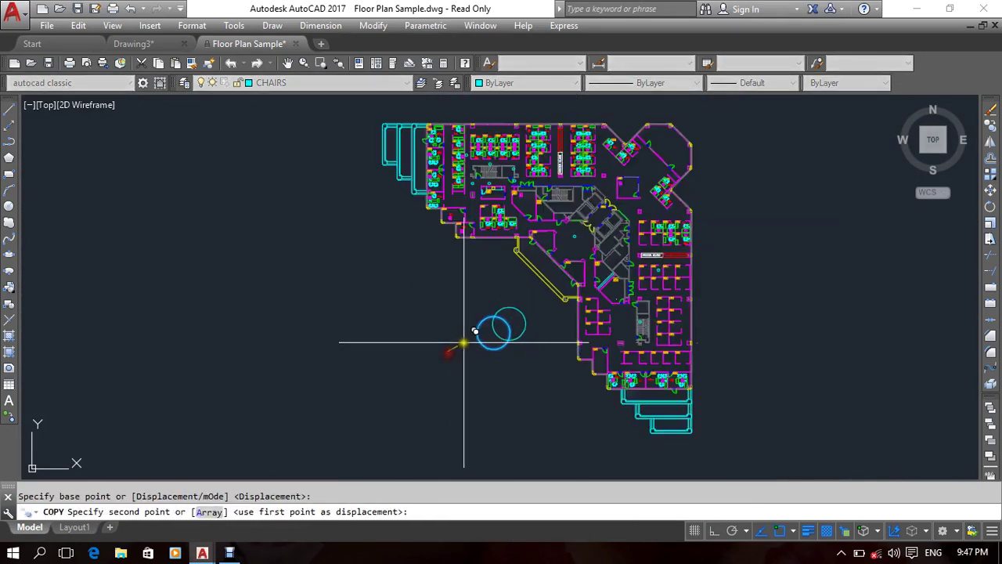
{"action": "scroll", "coordinate": [474, 291], "scroll_direction": "down", "scroll_amount": 3}
{"action": "left_click", "coordinate": [474, 291]}
{"action": "left_click", "coordinate": [414, 295]}
{"action": "left_click", "coordinate": [592, 329]}
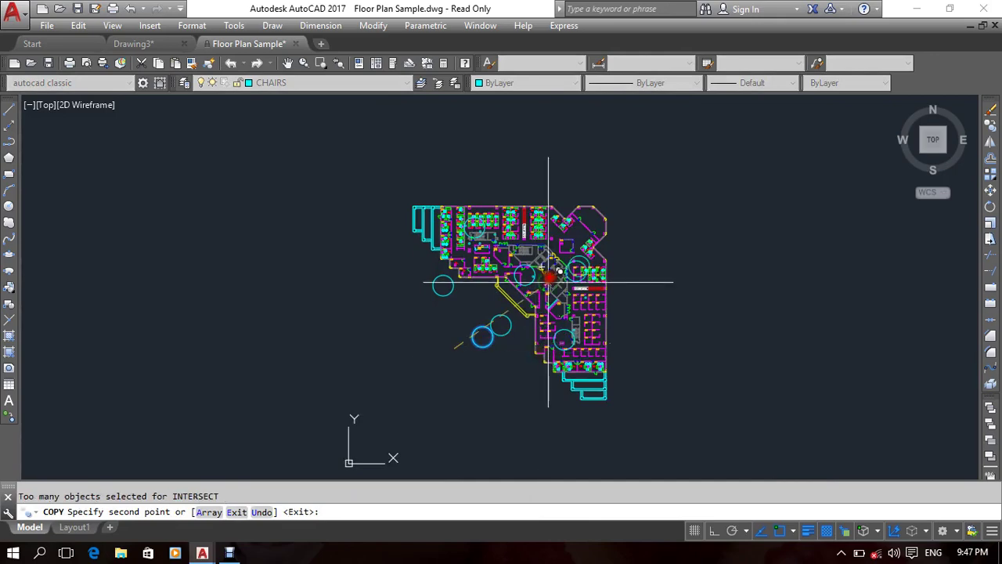
{"action": "left_click", "coordinate": [598, 379]}
{"action": "left_click", "coordinate": [575, 270]}
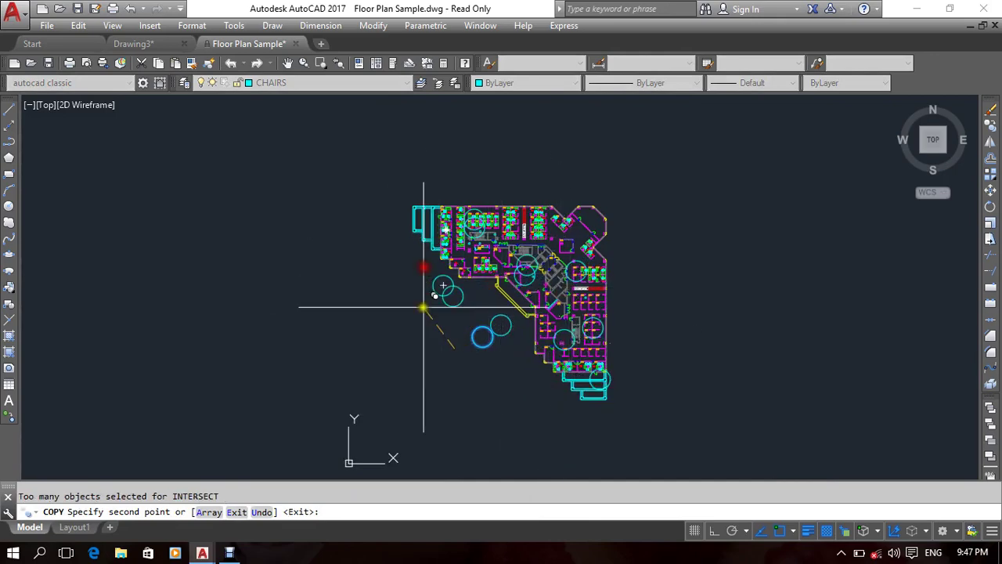
{"action": "key", "text": "Return"}
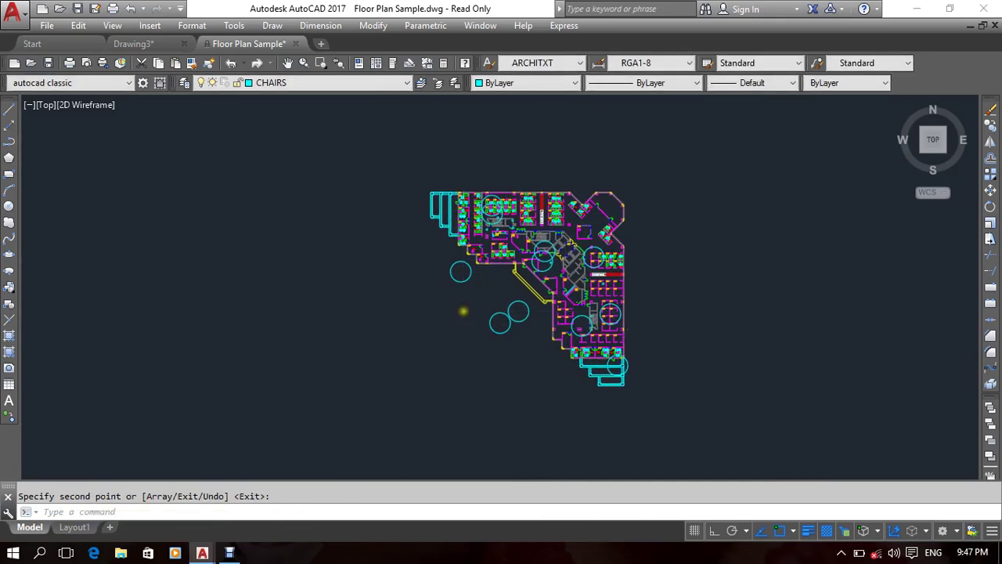
{"action": "scroll", "coordinate": [407, 335], "scroll_direction": "up", "scroll_amount": 2}
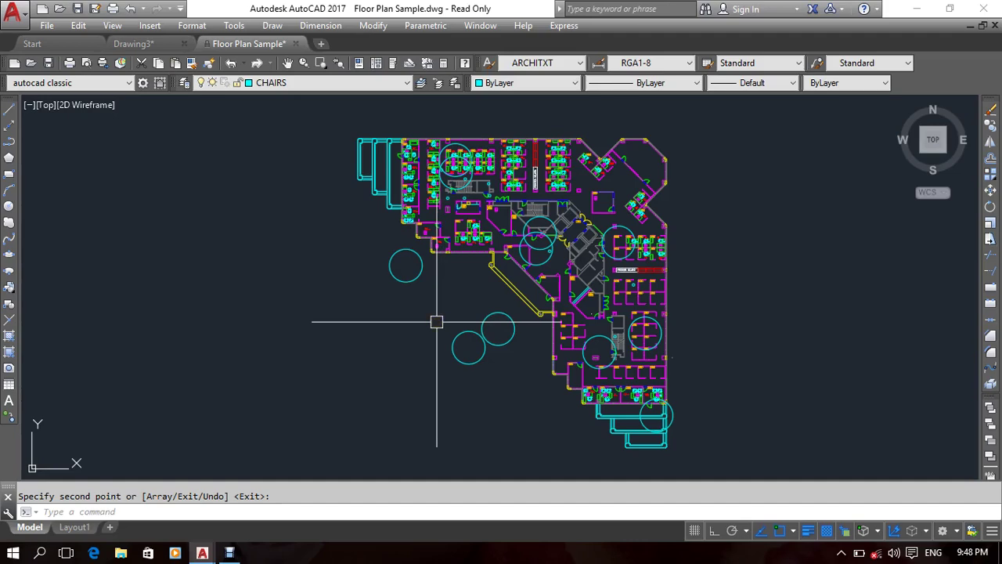
Use Quick Select with Object type Circle to select all 25 circles
{"action": "left_click", "coordinate": [232, 27]}
{"action": "left_click", "coordinate": [255, 43]}
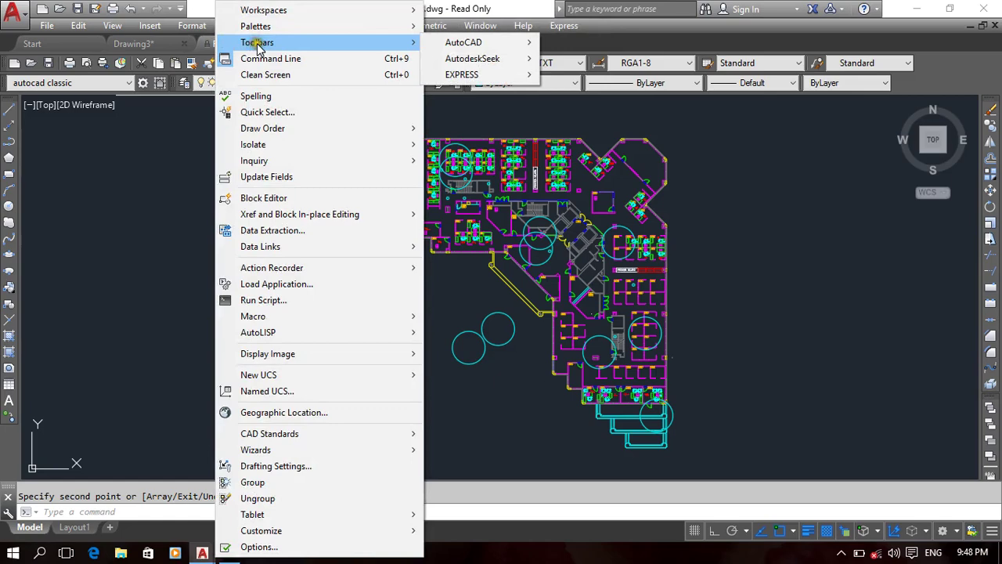
{"action": "left_click", "coordinate": [266, 112]}
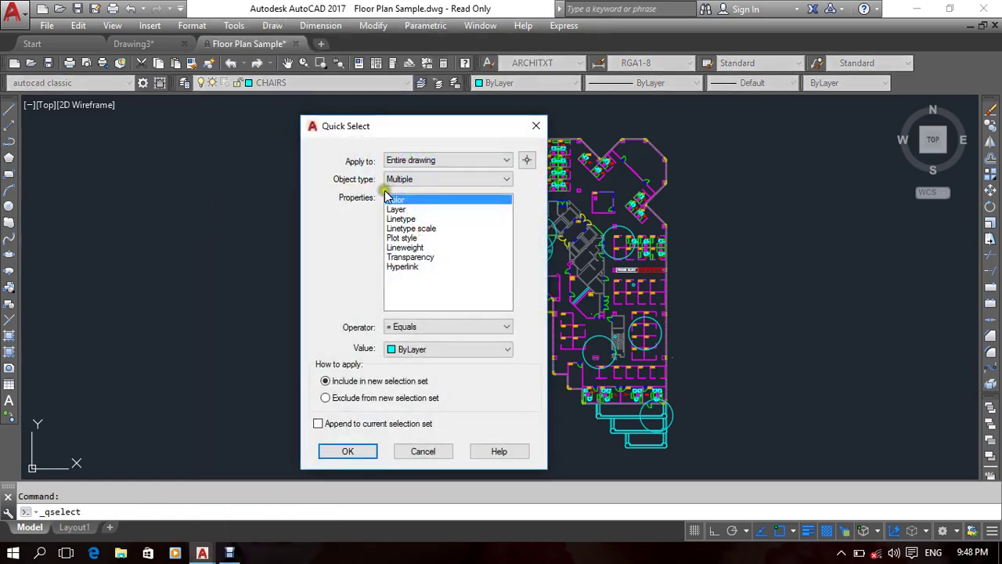
{"action": "left_click", "coordinate": [389, 181]}
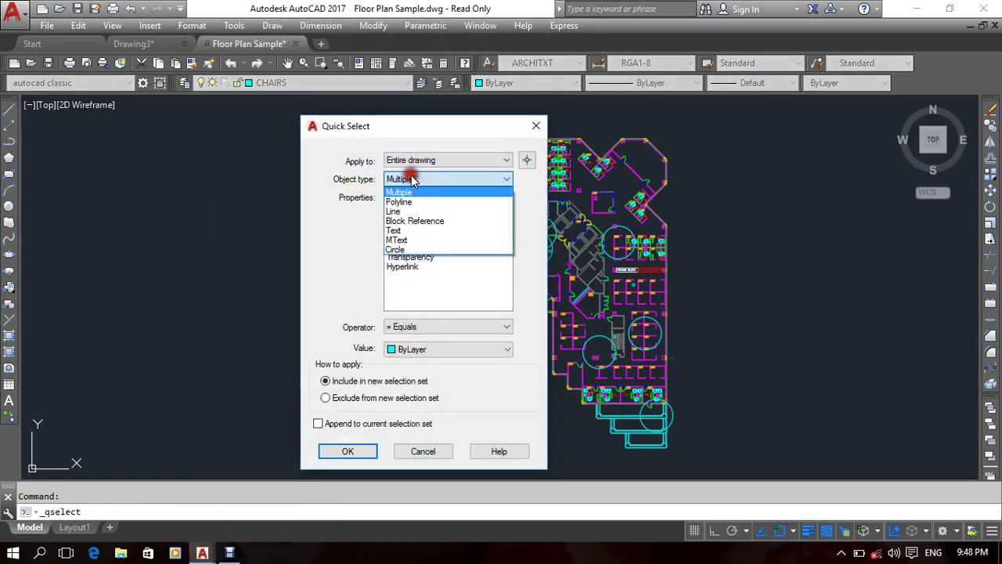
{"action": "left_click", "coordinate": [402, 250]}
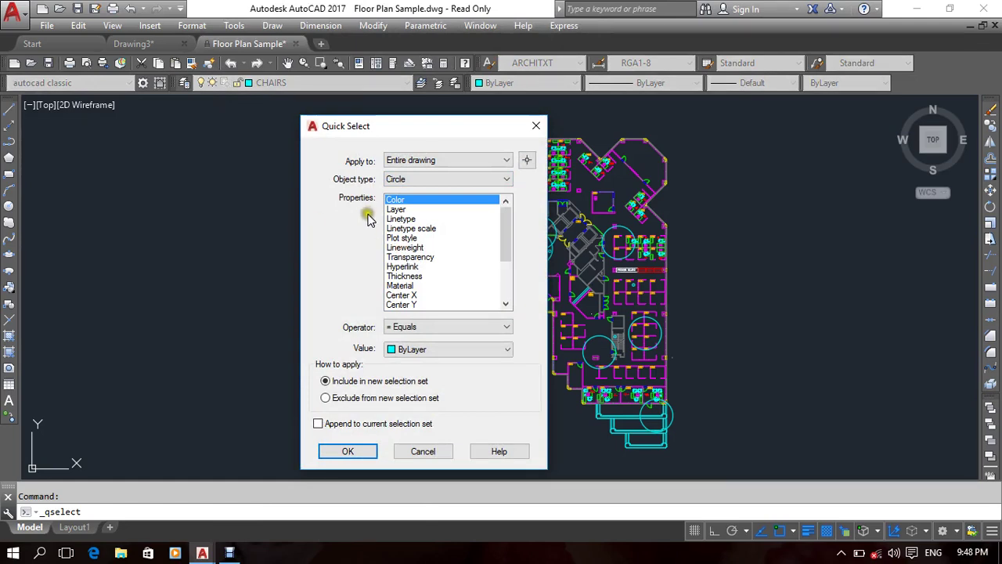
{"action": "left_click_drag", "start_coordinate": [506, 245], "coordinate": [503, 226]}
{"action": "left_click", "coordinate": [351, 450]}
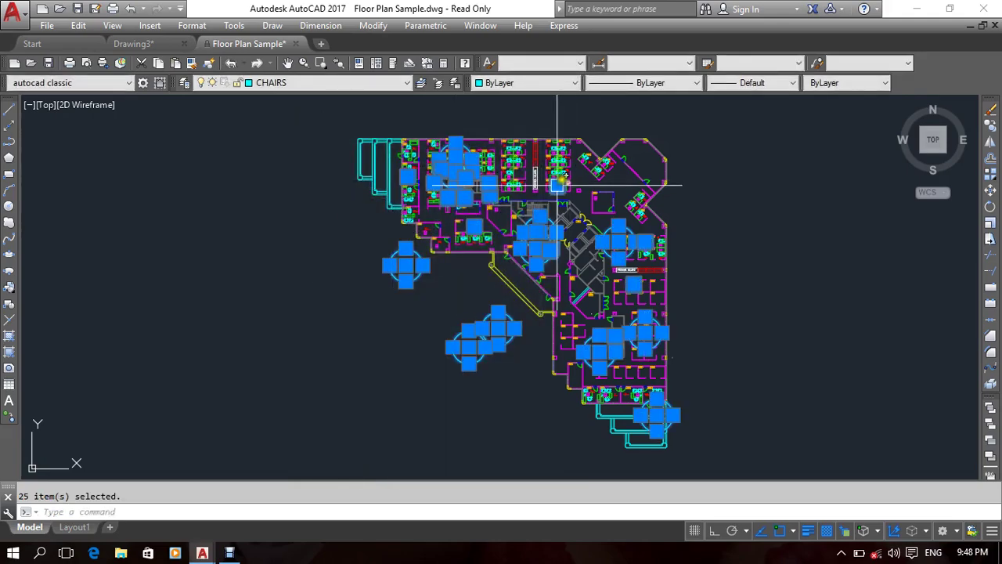
Clear the 25-circle selection, leaving the circles in the drawing
{"action": "scroll", "coordinate": [434, 190], "scroll_direction": "up", "scroll_amount": 5}
{"action": "scroll", "coordinate": [435, 189], "scroll_direction": "down", "scroll_amount": 2}
{"action": "scroll", "coordinate": [422, 204], "scroll_direction": "down", "scroll_amount": 3}
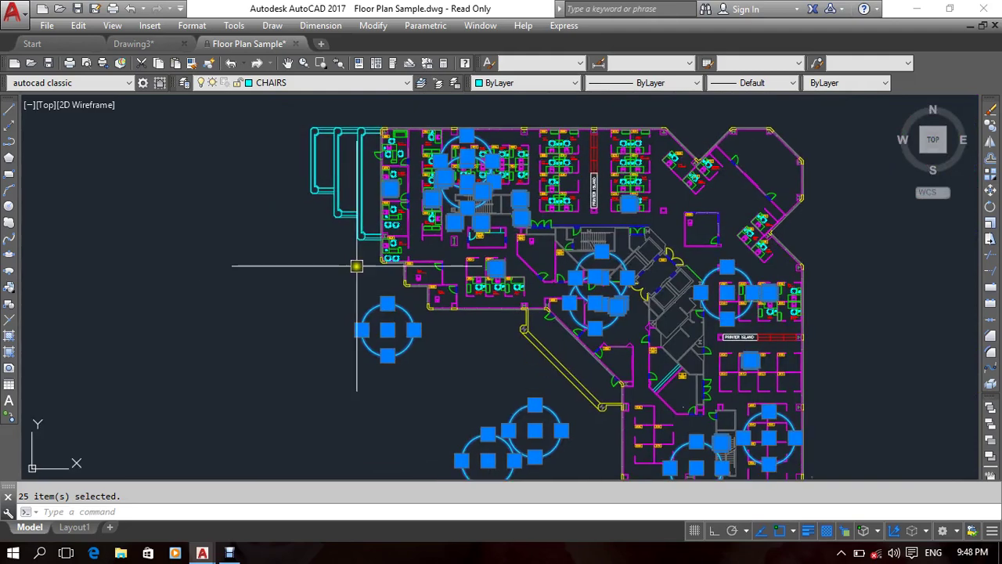
{"action": "key", "text": "Delete"}
{"action": "middle_click_drag", "start_coordinate": [356, 266], "coordinate": [348, 238]}
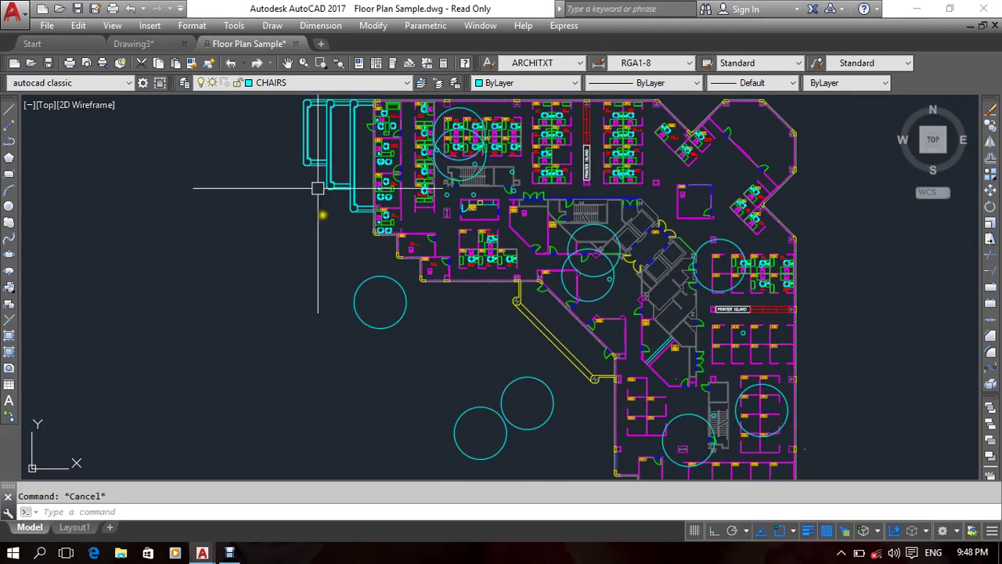
Quick Select circles with Radius equal to 10 and erase the 14 matches
{"action": "left_click", "coordinate": [234, 26]}
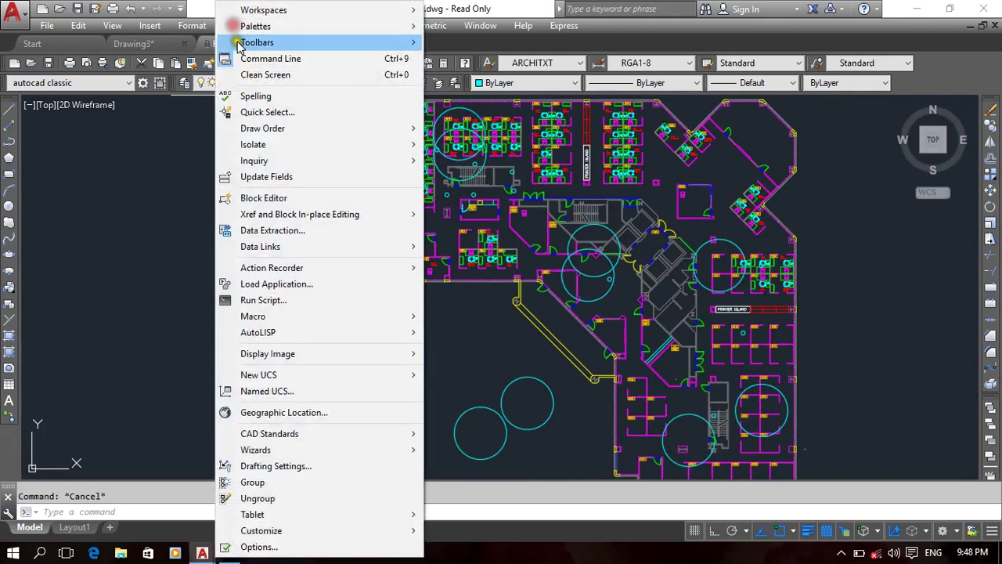
{"action": "left_click", "coordinate": [258, 112]}
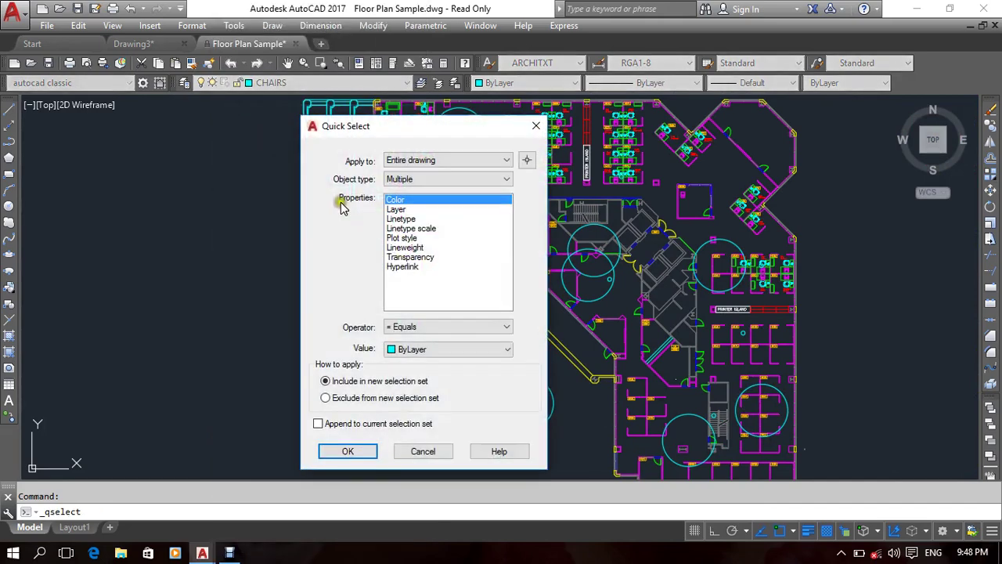
{"action": "left_click", "coordinate": [413, 180]}
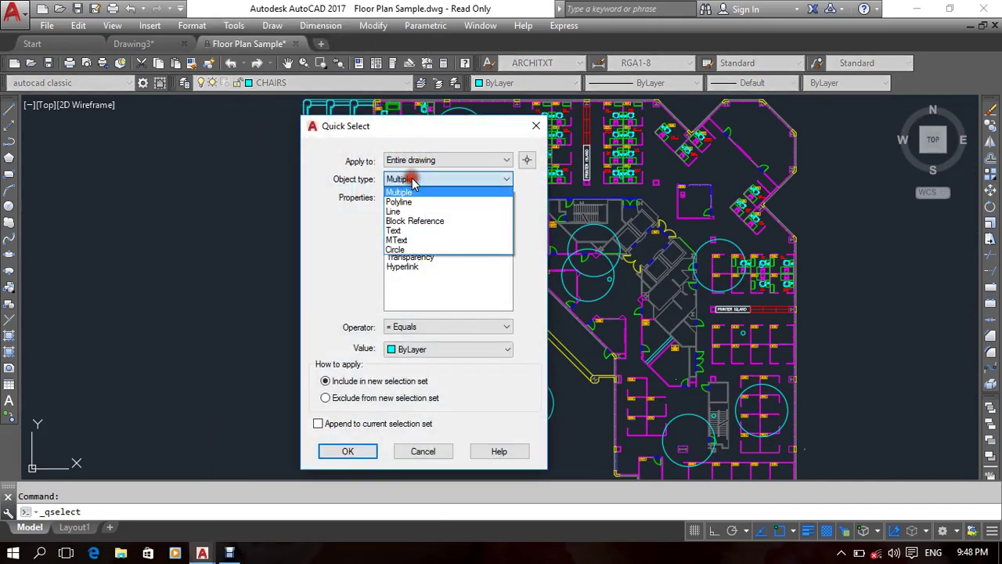
{"action": "left_click", "coordinate": [405, 249]}
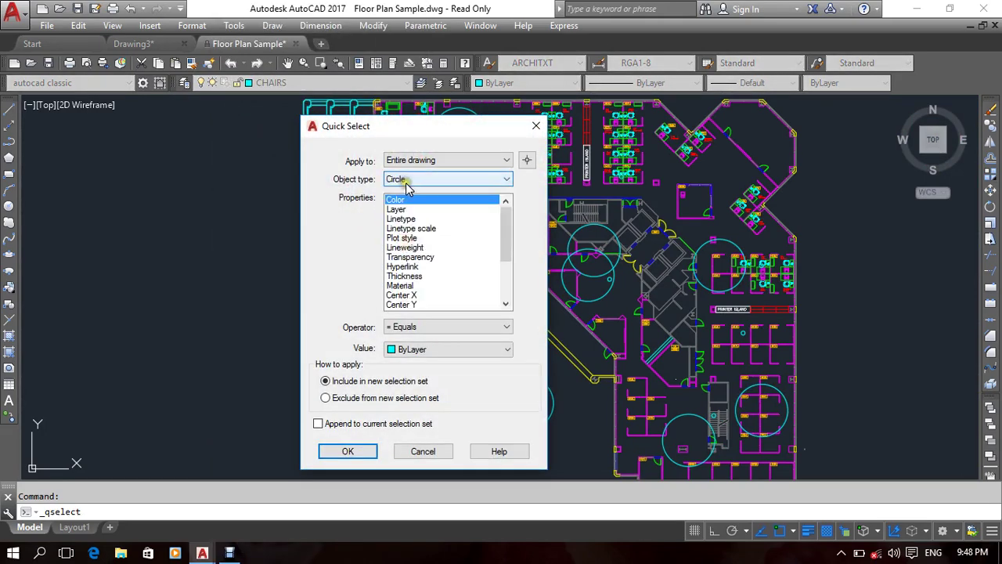
{"action": "left_click", "coordinate": [404, 276]}
{"action": "scroll", "coordinate": [412, 282], "scroll_direction": "down", "scroll_amount": 3}
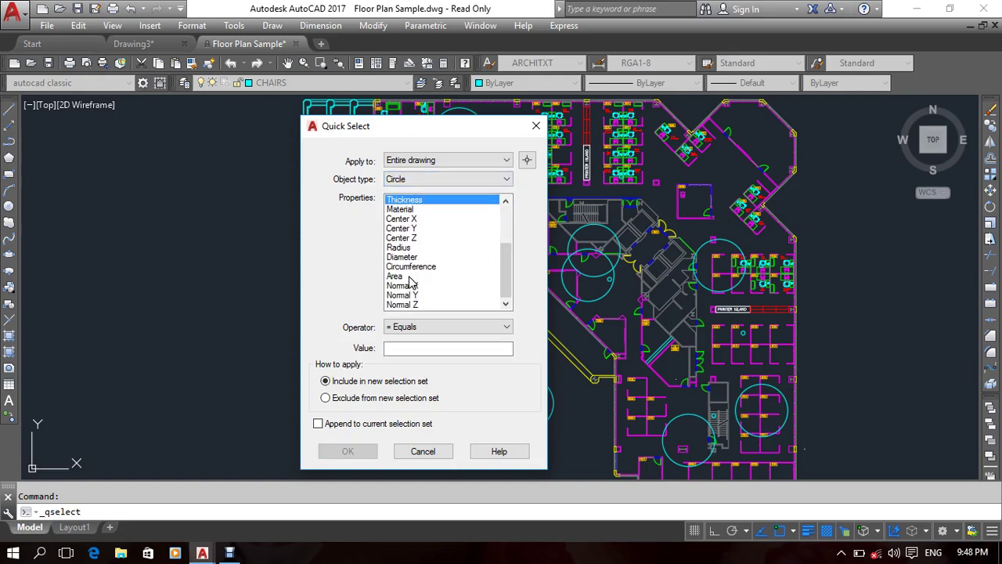
{"action": "left_click", "coordinate": [403, 248]}
{"action": "type", "text": "10"}
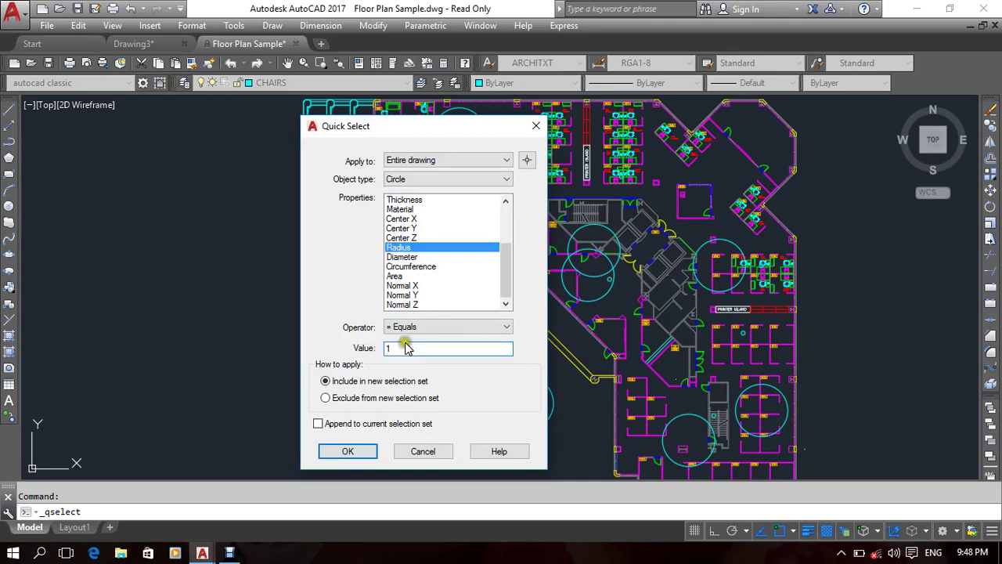
{"action": "left_click", "coordinate": [349, 452]}
{"action": "middle_click_drag", "start_coordinate": [302, 331], "coordinate": [211, 299]}
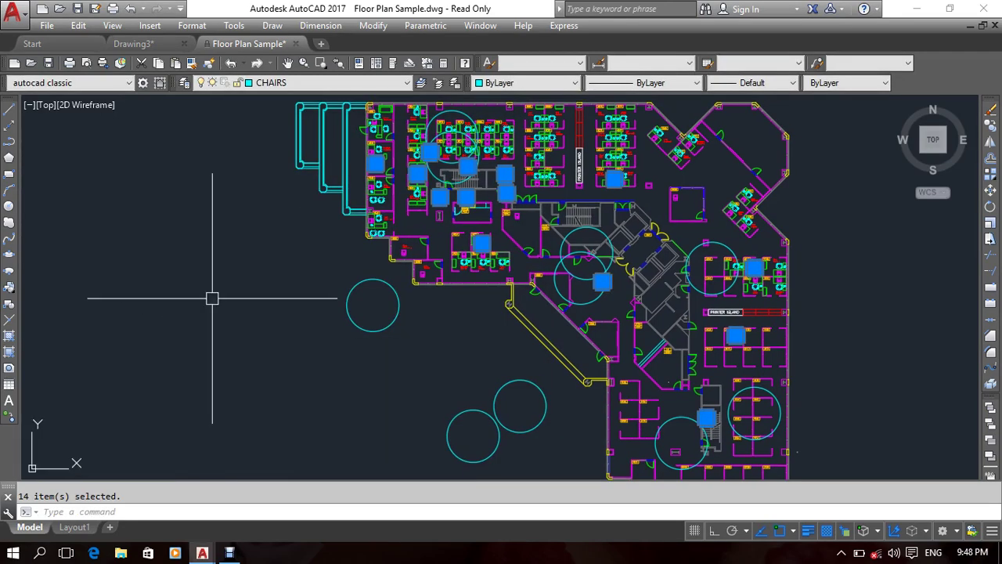
{"action": "key", "text": "Delete"}
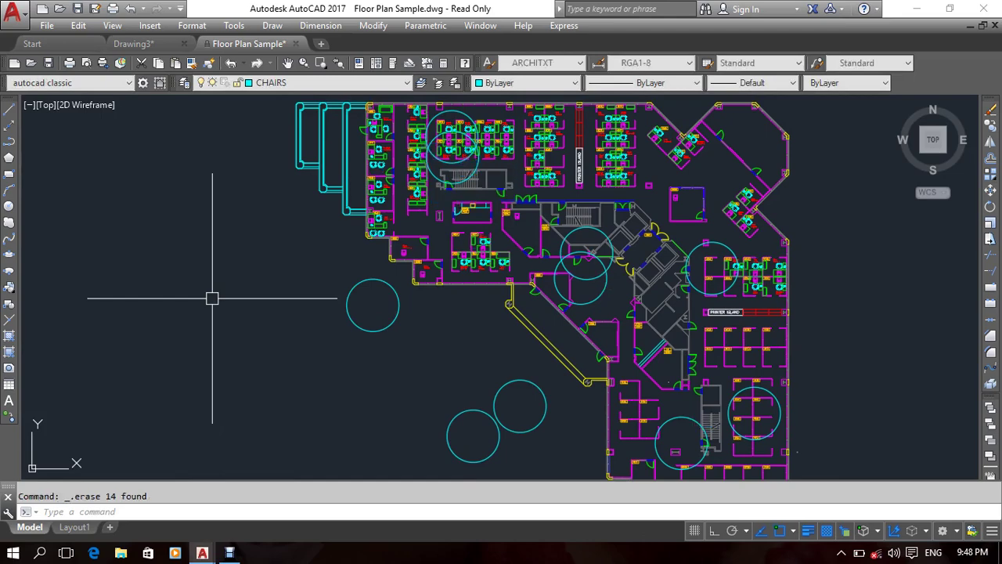
Cancel a circle Quick Select and undo the erase, restoring the 14 radius-10 circles
{"action": "left_click", "coordinate": [234, 26]}
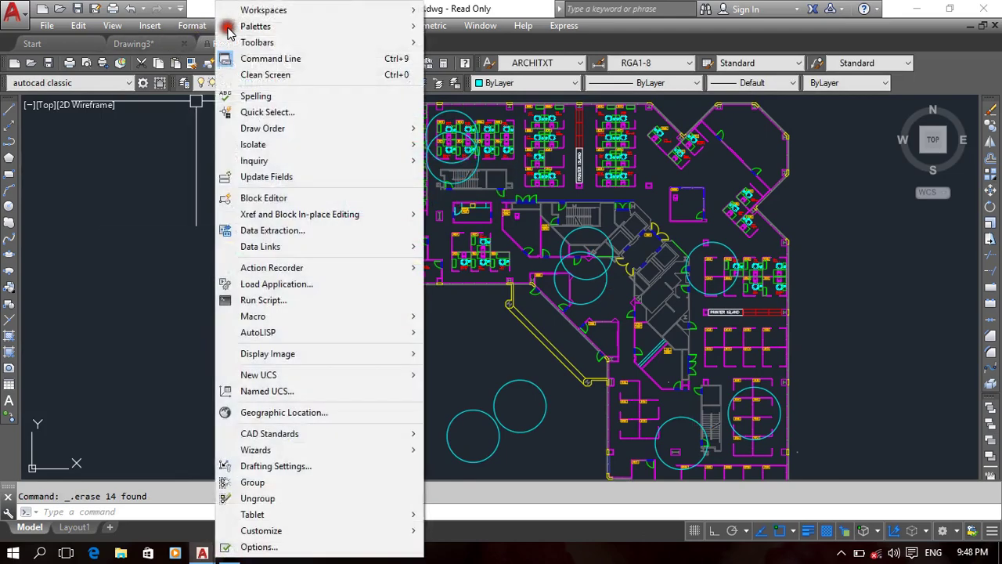
{"action": "left_click", "coordinate": [274, 111]}
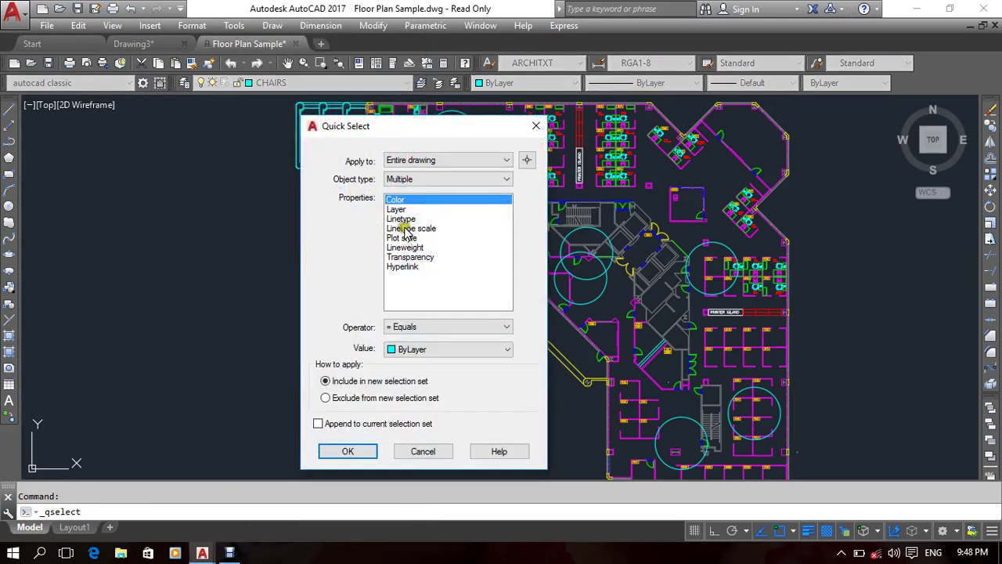
{"action": "left_click", "coordinate": [419, 182]}
{"action": "left_click", "coordinate": [403, 256]}
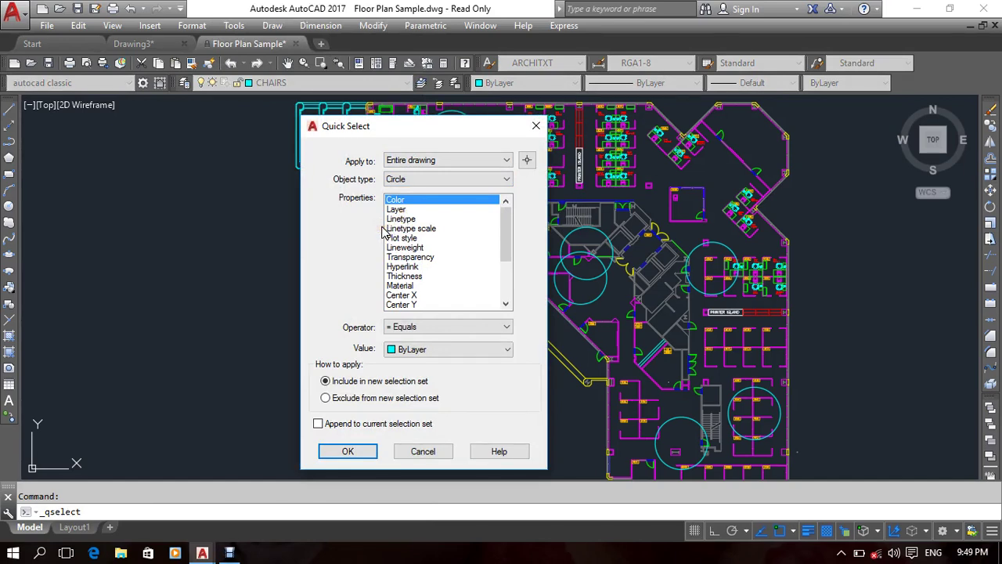
{"action": "left_click", "coordinate": [536, 128]}
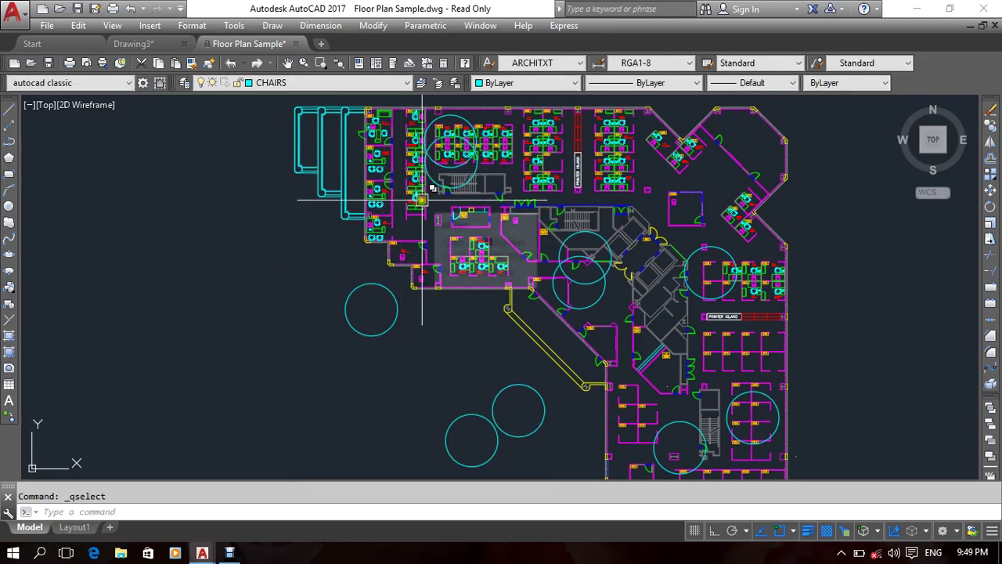
{"action": "key", "text": "ctrl+z"}
{"action": "key", "text": "ctrl+z"}
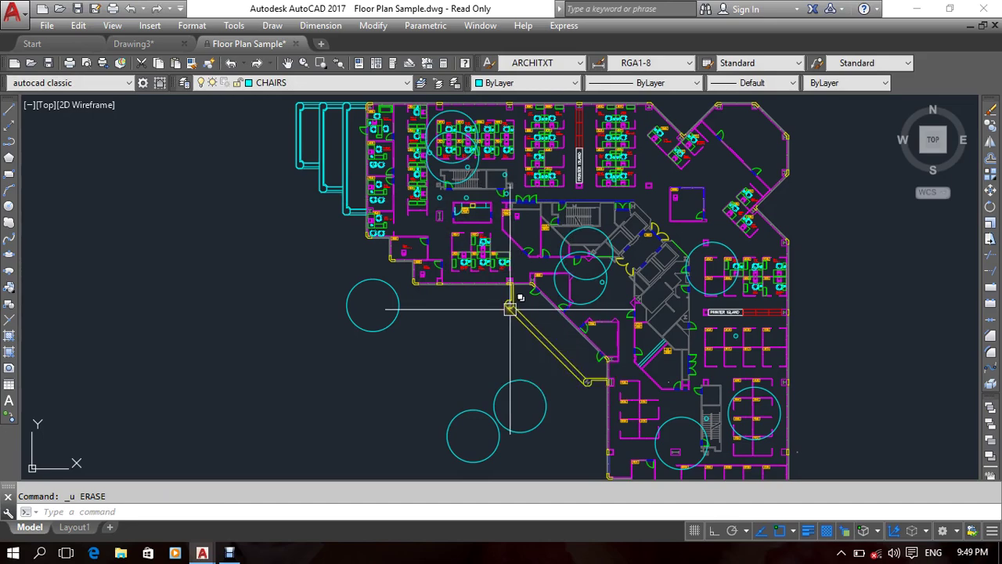
Start the CIRCLE command with C and cancel it right away
{"action": "type", "text": "c"}
{"action": "key", "text": "Return"}
{"action": "key", "text": "Escape"}
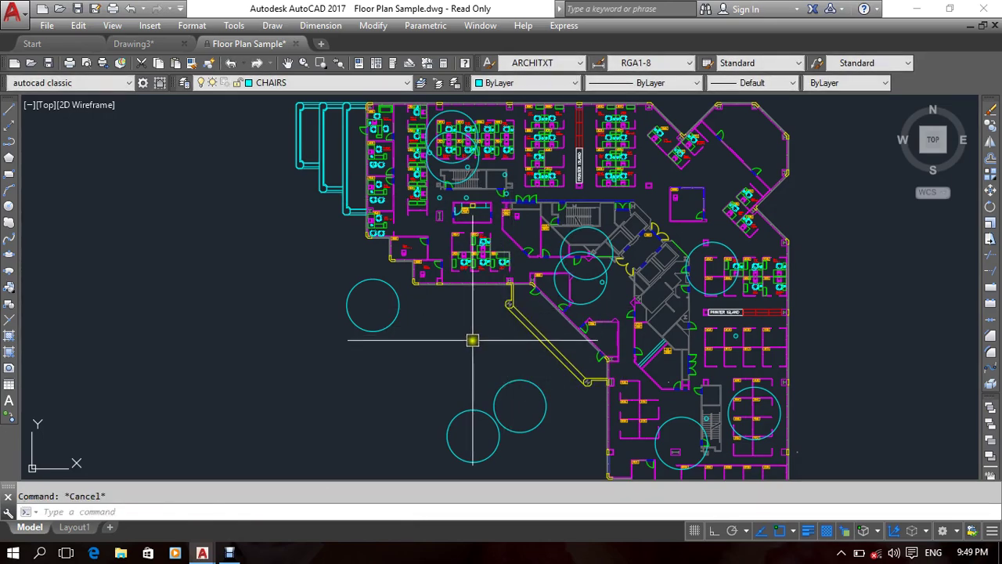
{"action": "middle_click_drag", "start_coordinate": [469, 341], "coordinate": [476, 331]}
In Quick Select, filter Circle objects by their Radius property
{"action": "left_click", "coordinate": [247, 26]}
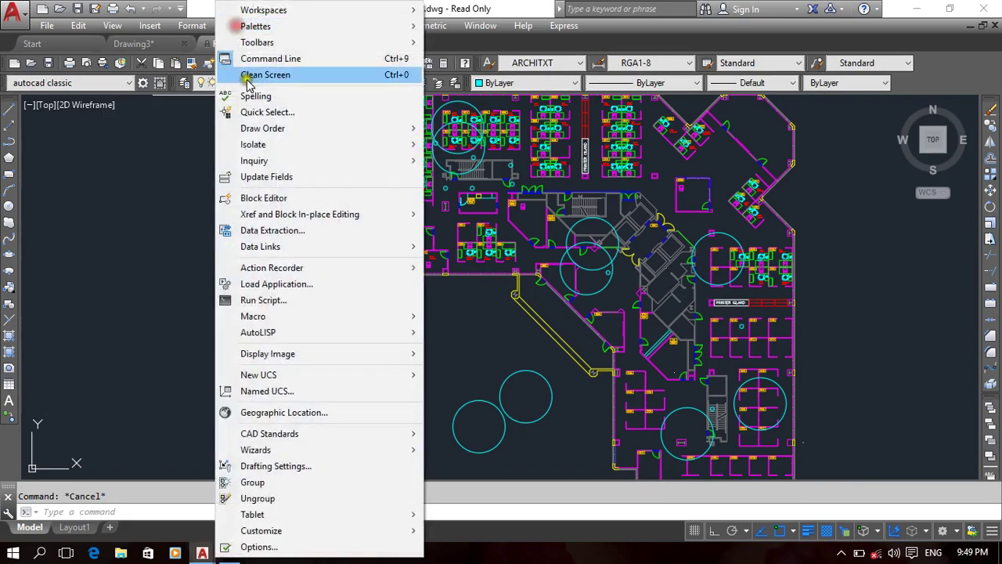
{"action": "left_click", "coordinate": [270, 113]}
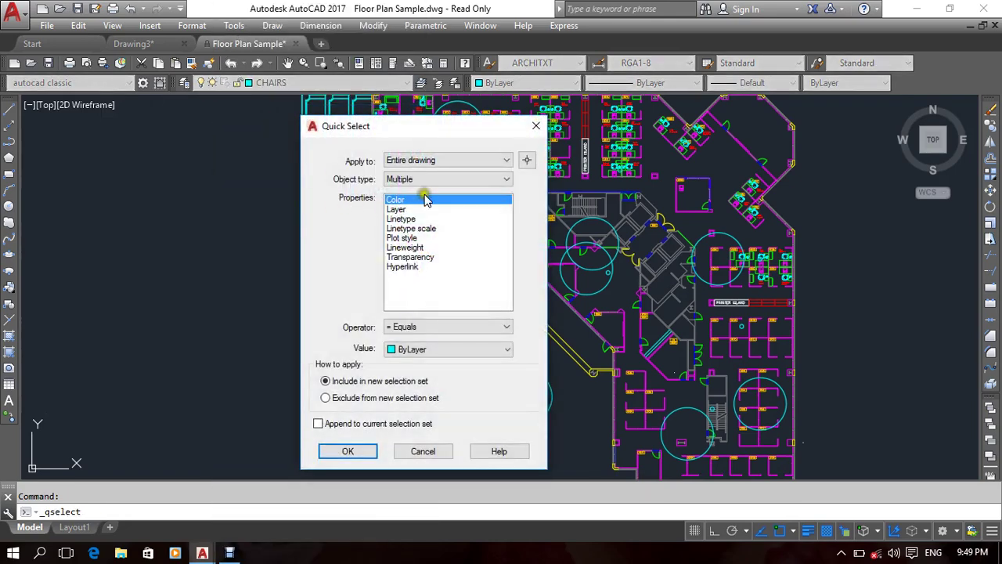
{"action": "left_click", "coordinate": [427, 179]}
{"action": "left_click", "coordinate": [406, 249]}
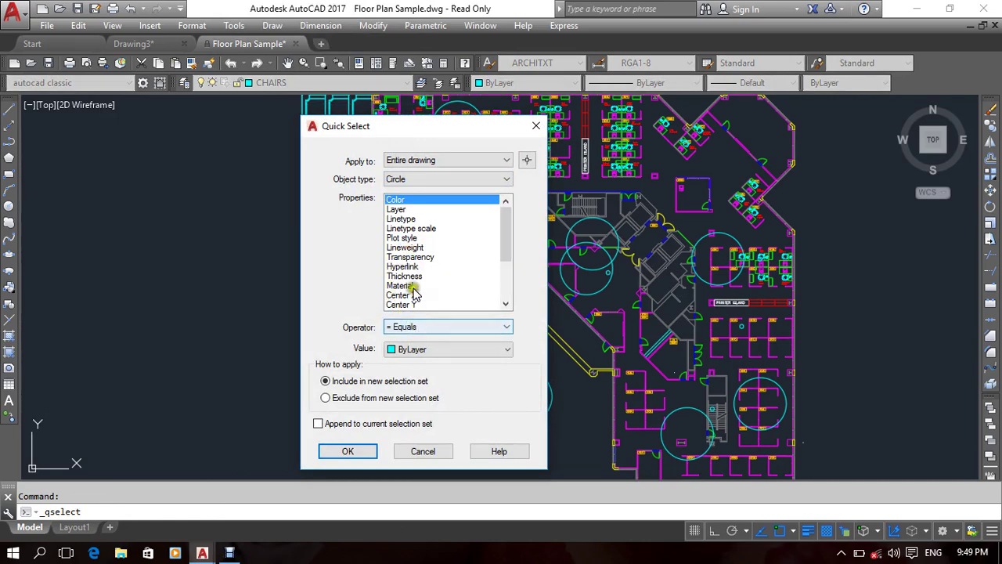
{"action": "left_click", "coordinate": [412, 287]}
{"action": "scroll", "coordinate": [413, 286], "scroll_direction": "down", "scroll_amount": 1}
{"action": "scroll", "coordinate": [413, 283], "scroll_direction": "down", "scroll_amount": 2}
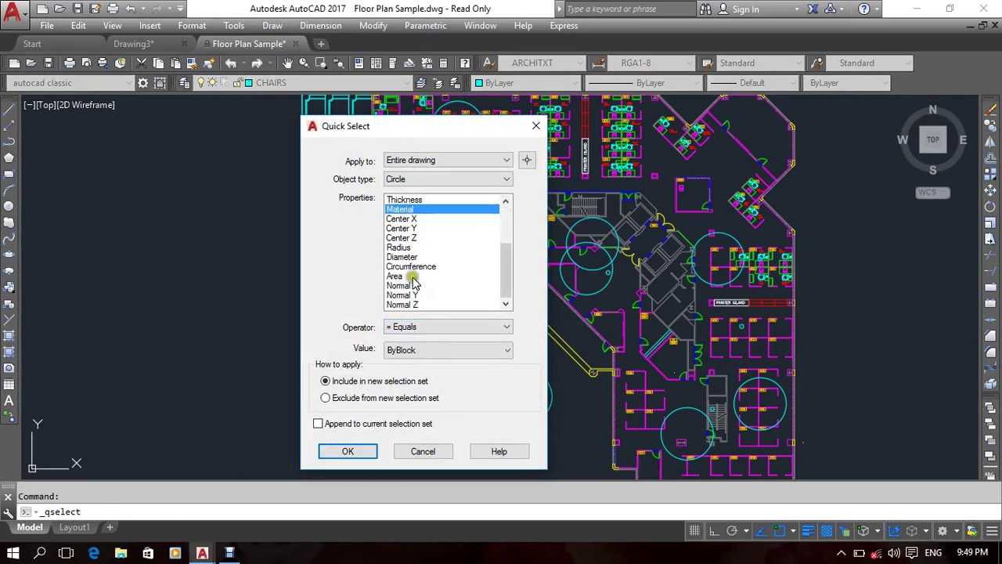
{"action": "left_click", "coordinate": [404, 240]}
{"action": "left_click", "coordinate": [398, 248]}
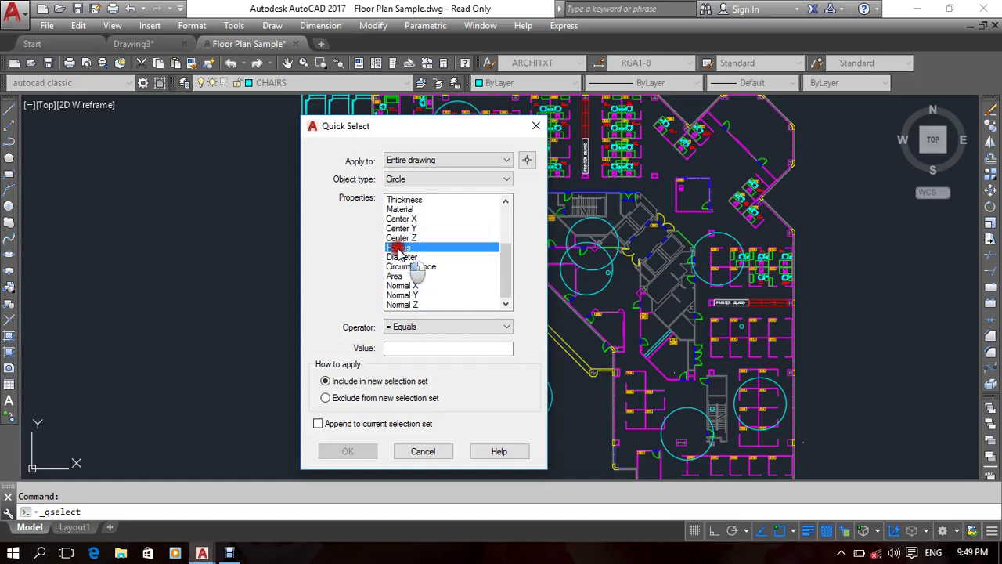
Set the operator to Equals and exclude radius-10 circles, selecting 4433 objects
{"action": "left_click", "coordinate": [419, 335]}
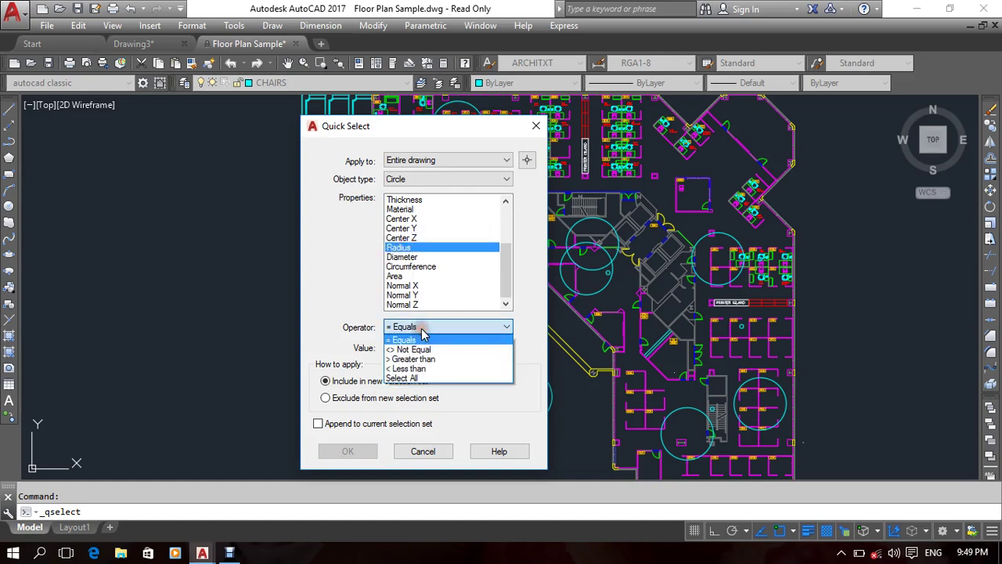
{"action": "left_click", "coordinate": [423, 359]}
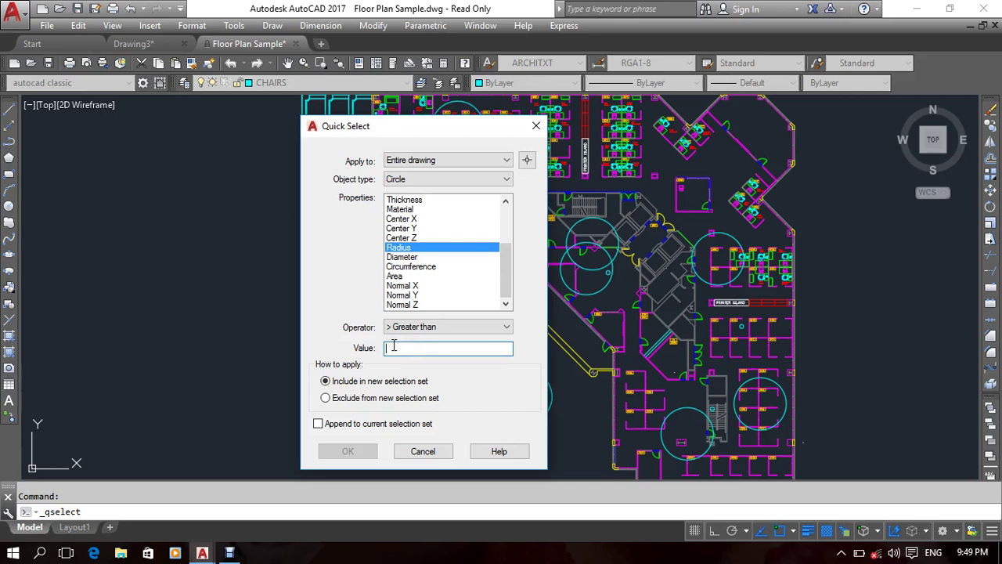
{"action": "left_click", "coordinate": [425, 328]}
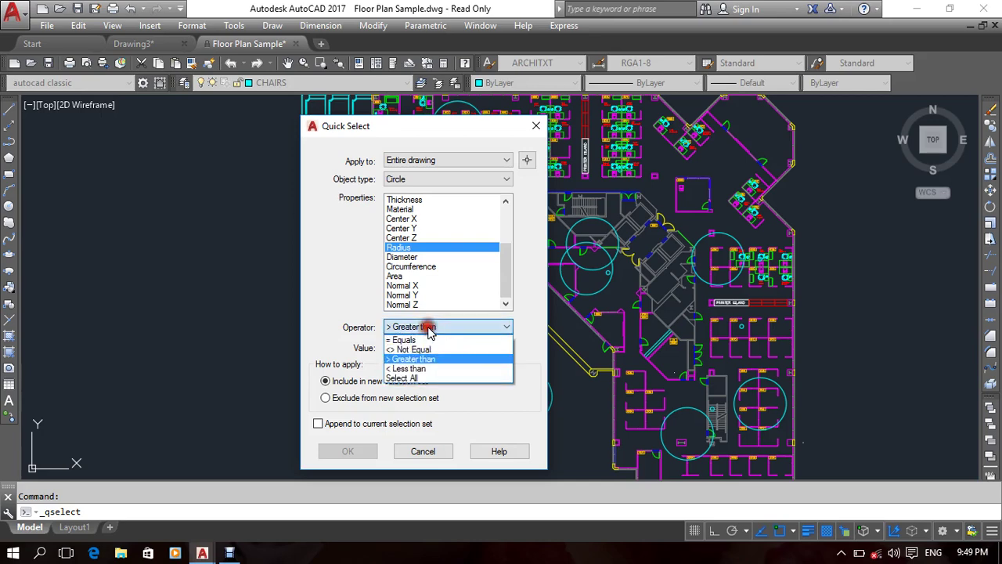
{"action": "left_click", "coordinate": [415, 340]}
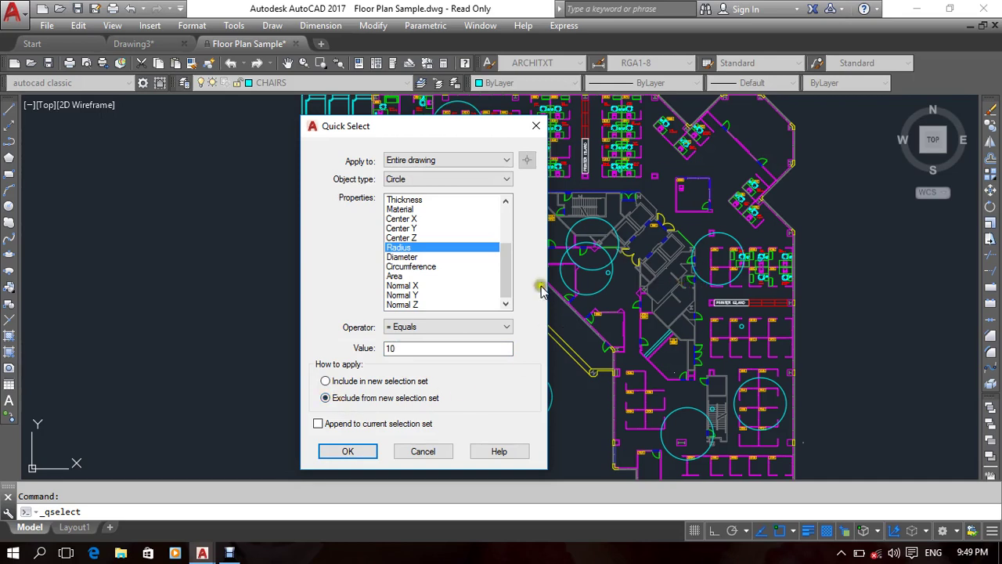
{"action": "left_click", "coordinate": [344, 451]}
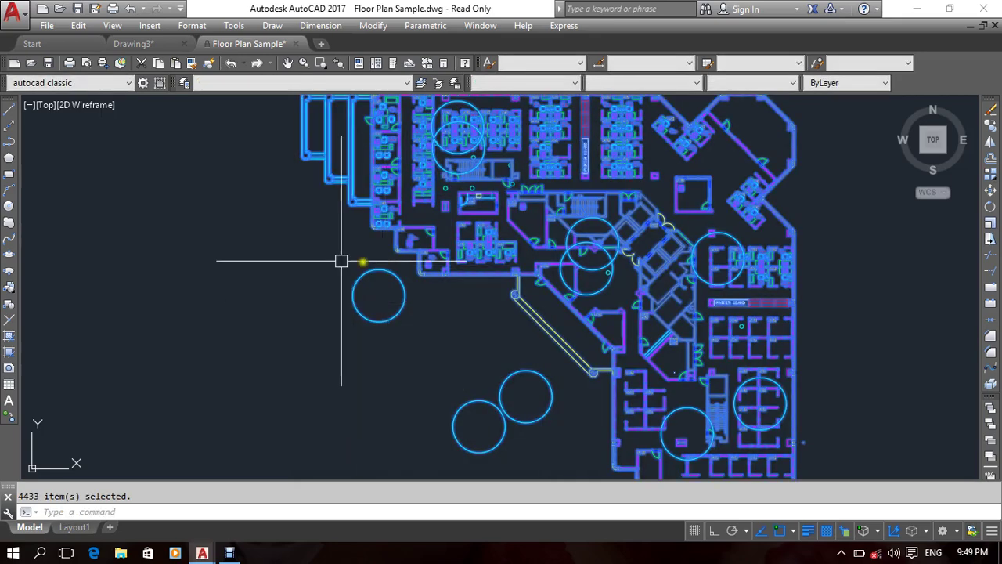
Zoom in and back out to inspect the 4433-object selection
{"action": "scroll", "coordinate": [494, 374], "scroll_direction": "up", "scroll_amount": 4}
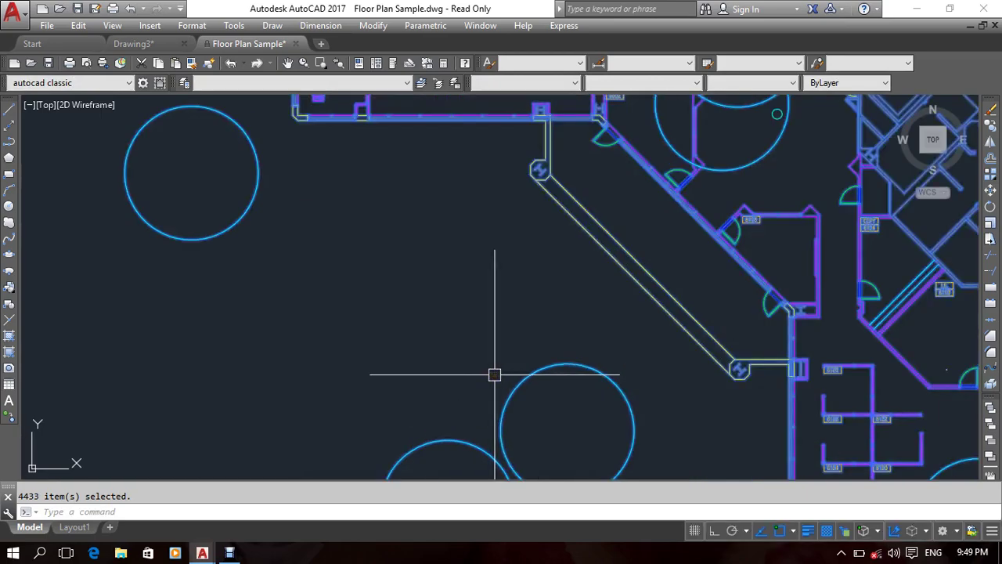
{"action": "scroll", "coordinate": [505, 375], "scroll_direction": "up", "scroll_amount": 2}
{"action": "scroll", "coordinate": [624, 217], "scroll_direction": "up", "scroll_amount": 2}
{"action": "scroll", "coordinate": [706, 215], "scroll_direction": "up", "scroll_amount": 2}
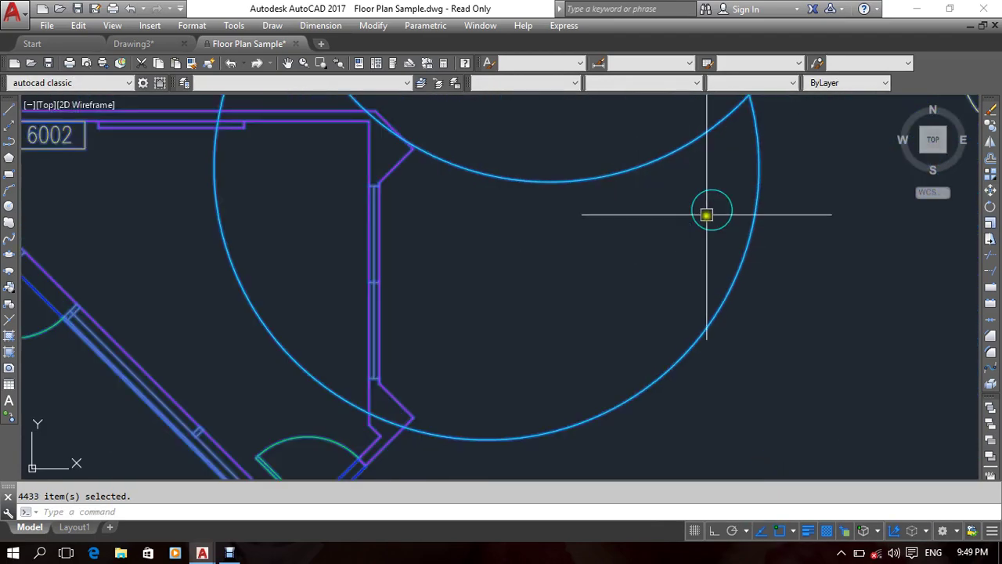
{"action": "scroll", "coordinate": [706, 215], "scroll_direction": "up", "scroll_amount": 2}
{"action": "scroll", "coordinate": [626, 259], "scroll_direction": "down", "scroll_amount": 3}
{"action": "scroll", "coordinate": [584, 251], "scroll_direction": "down", "scroll_amount": 5}
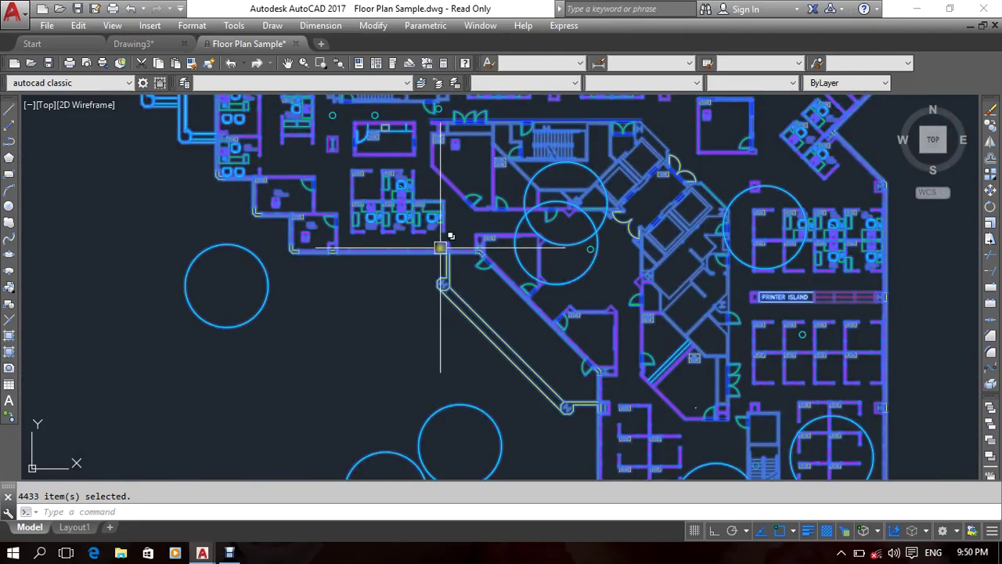
Clear the selection and bring up the Tools menu
{"action": "key", "text": "Escape"}
{"action": "scroll", "coordinate": [414, 342], "scroll_direction": "down", "scroll_amount": 2}
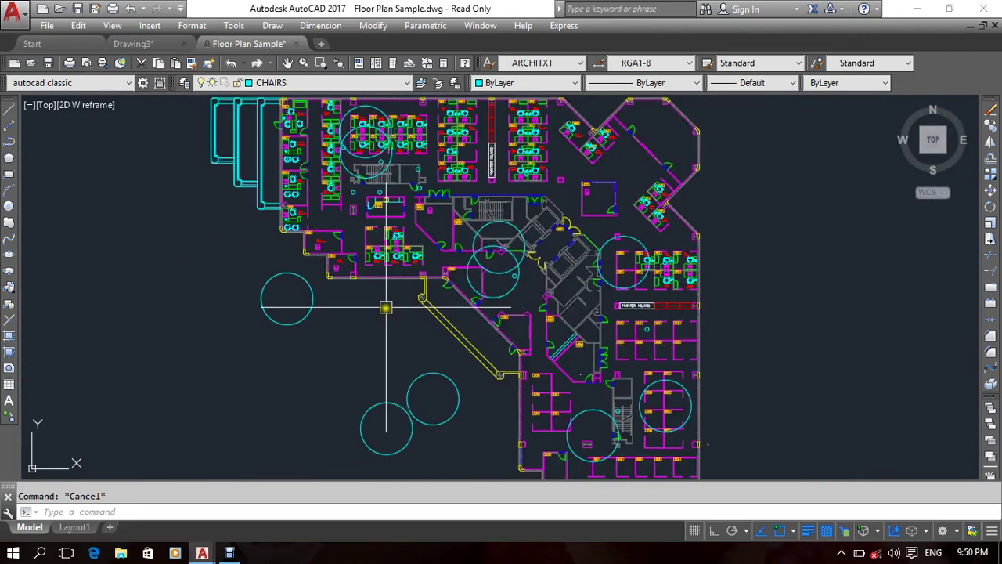
{"action": "left_click", "coordinate": [234, 25]}
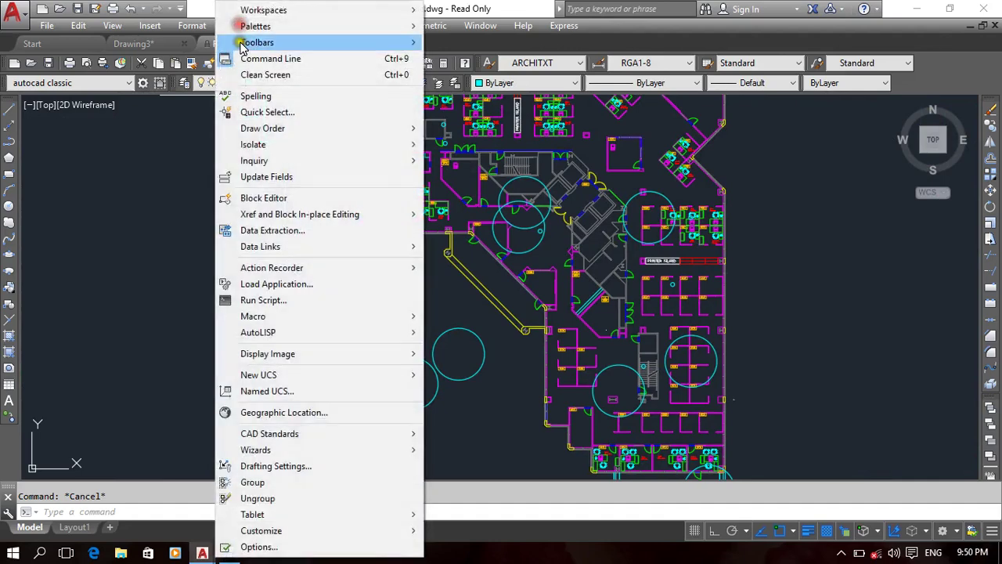
Quick Select with Object type Circle to select all 25 circles
{"action": "left_click", "coordinate": [269, 114]}
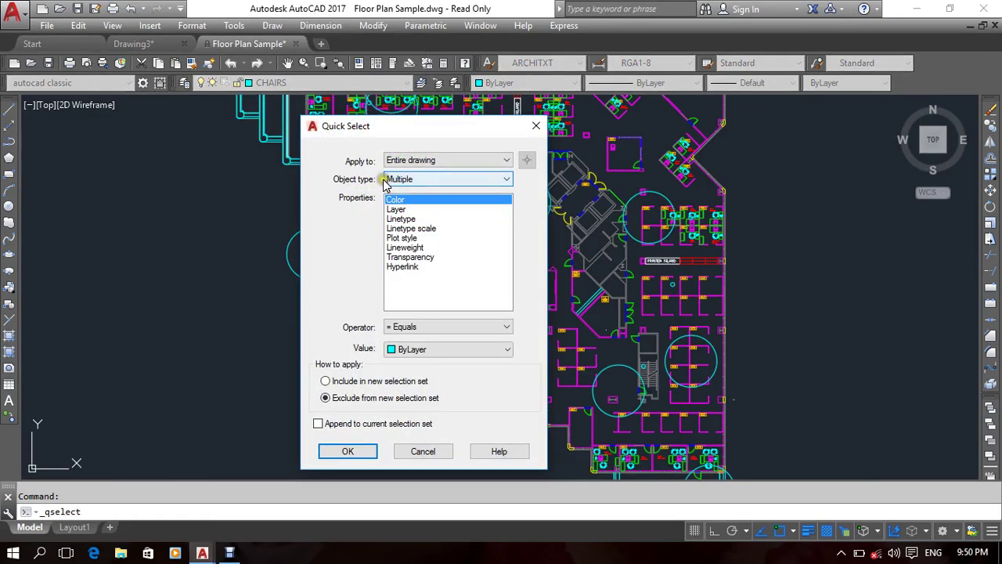
{"action": "left_click", "coordinate": [418, 179]}
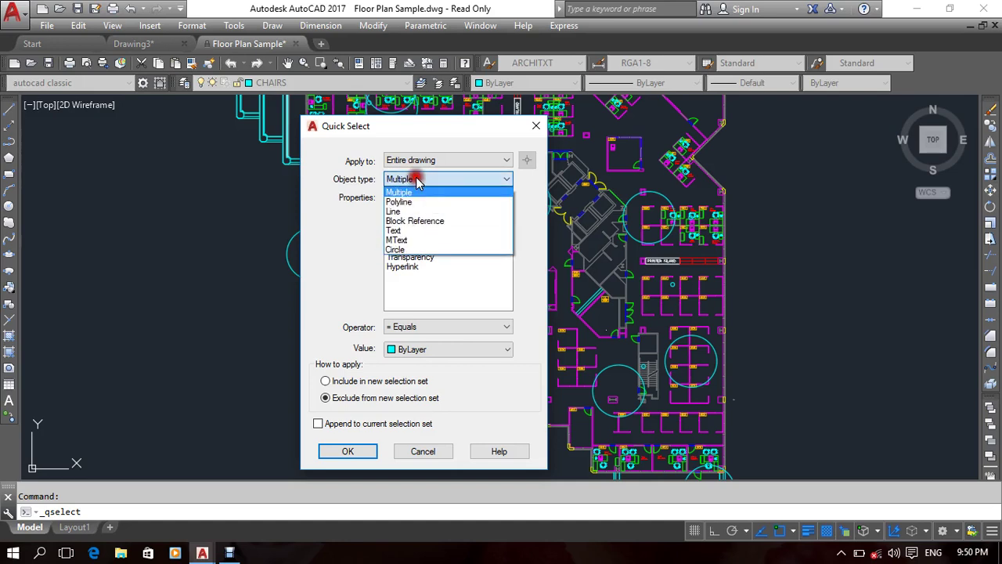
{"action": "left_click", "coordinate": [403, 249]}
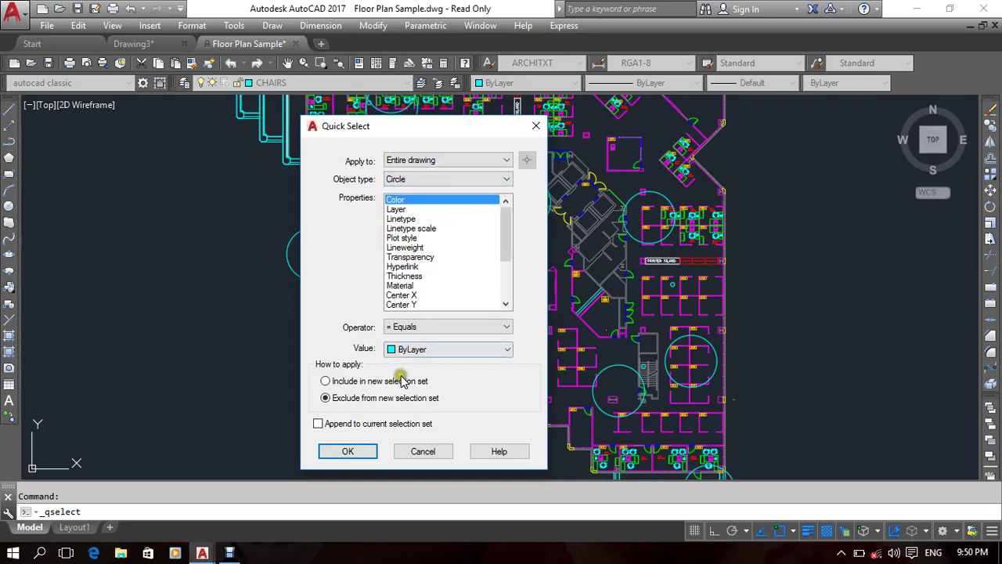
{"action": "left_click", "coordinate": [347, 452]}
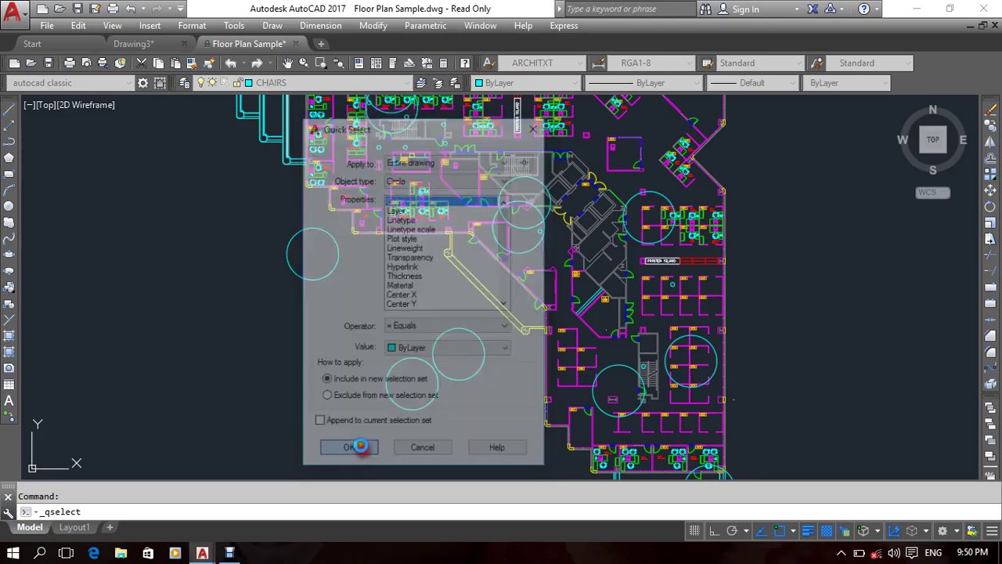
Reopen Quick Select to filter the currently selected circles
{"action": "mouse_move", "coordinate": [191, 322]}
{"action": "middle_mouse_down"}
{"action": "mouse_move", "coordinate": [214, 349]}
{"action": "mouse_move", "coordinate": [246, 295]}
{"action": "middle_mouse_up"}
{"action": "scroll", "coordinate": [202, 329], "scroll_direction": "down", "scroll_amount": 5}
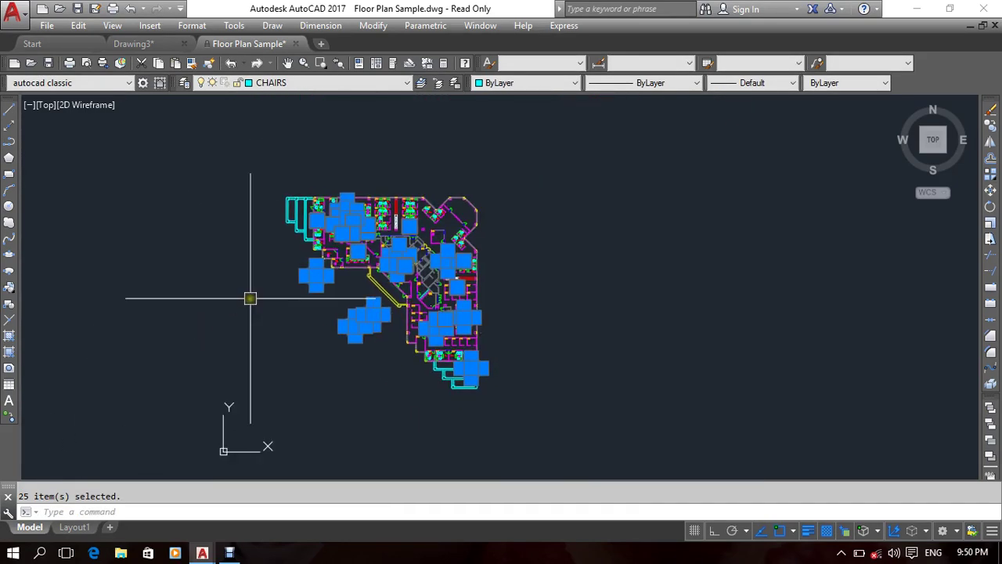
{"action": "scroll", "coordinate": [286, 309], "scroll_direction": "up", "scroll_amount": 2}
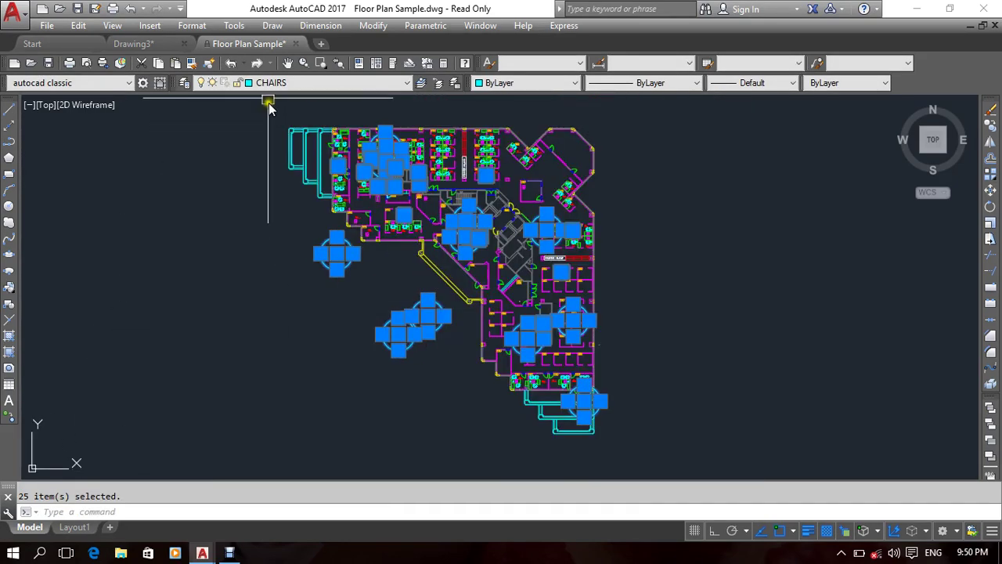
{"action": "left_click", "coordinate": [240, 28]}
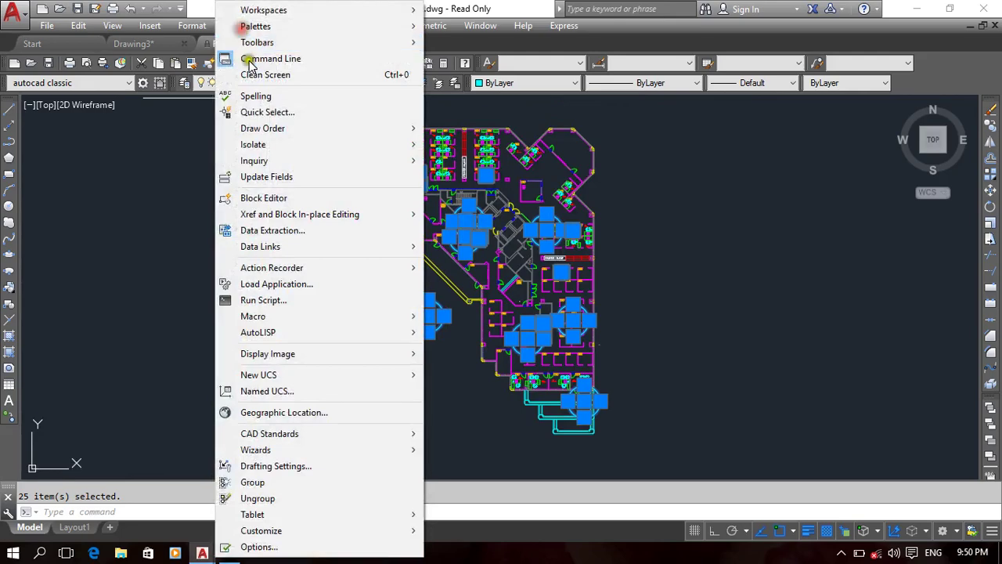
{"action": "left_click", "coordinate": [265, 114]}
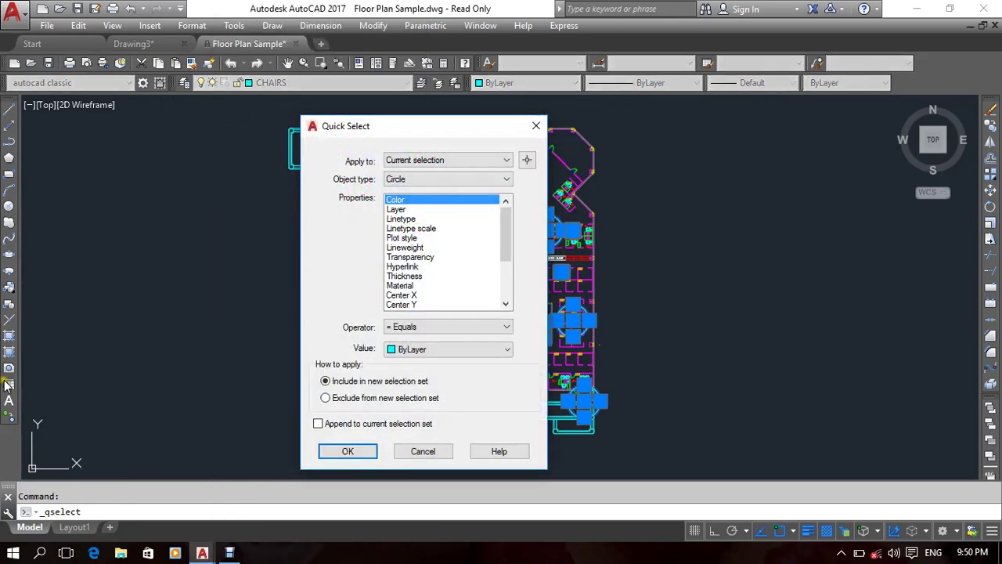
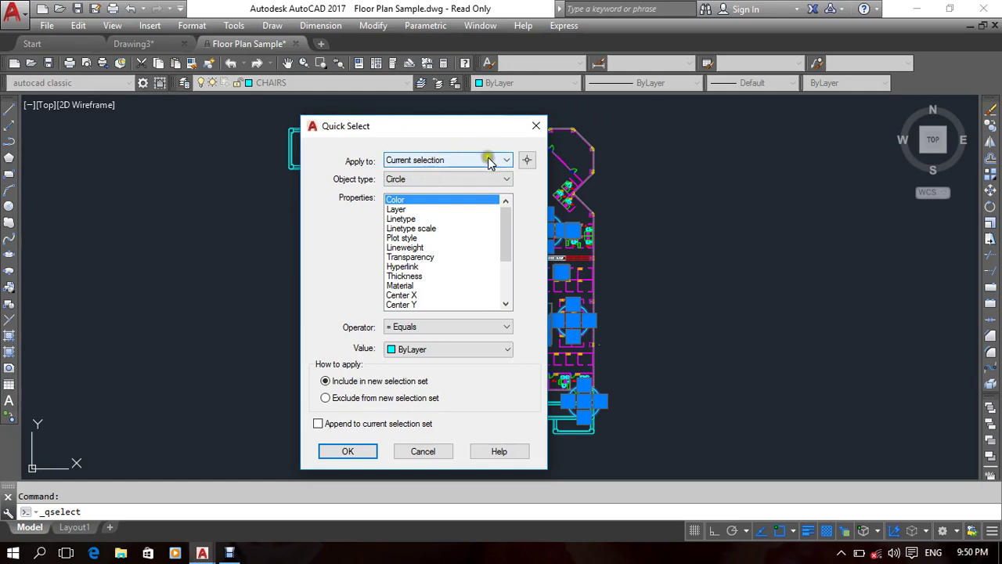
Use Quick Select to filter circles by Radius, excluding those with radius 10
{"action": "left_click", "coordinate": [415, 286]}
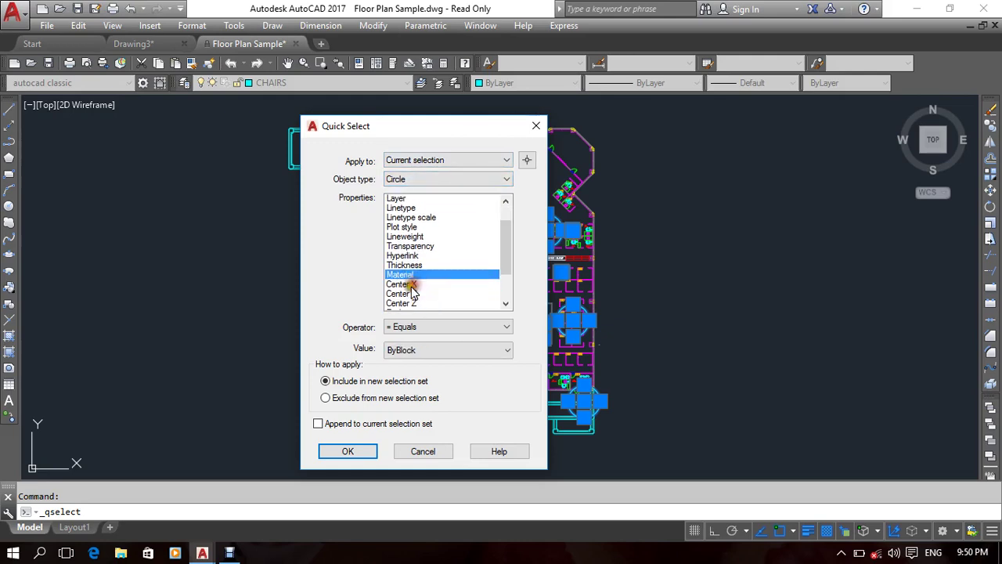
{"action": "scroll", "coordinate": [413, 290], "scroll_direction": "down", "scroll_amount": 3}
{"action": "left_click", "coordinate": [400, 248]}
{"action": "type", "text": "10"}
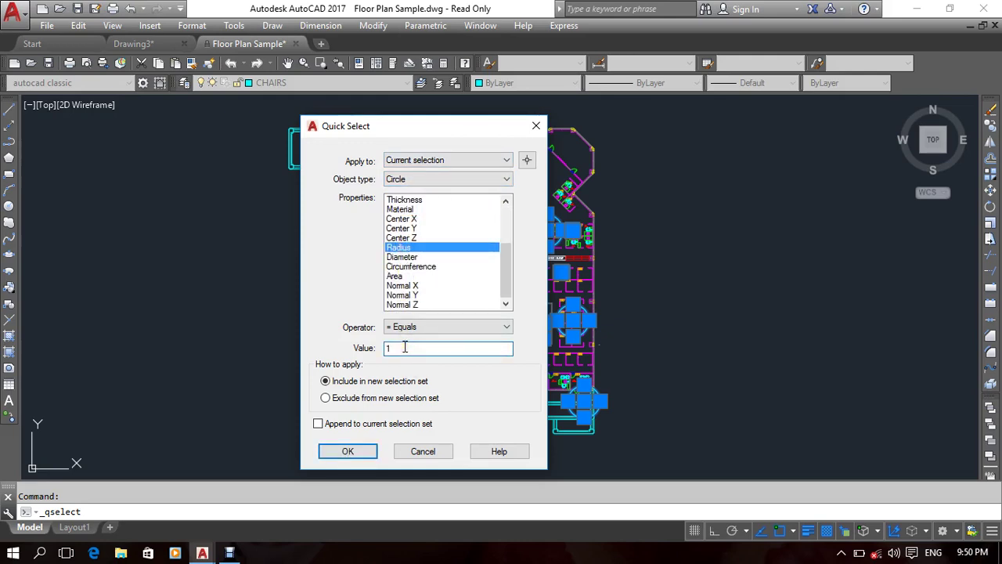
{"action": "left_click", "coordinate": [350, 452]}
{"action": "scroll", "coordinate": [230, 286], "scroll_direction": "up", "scroll_amount": 5}
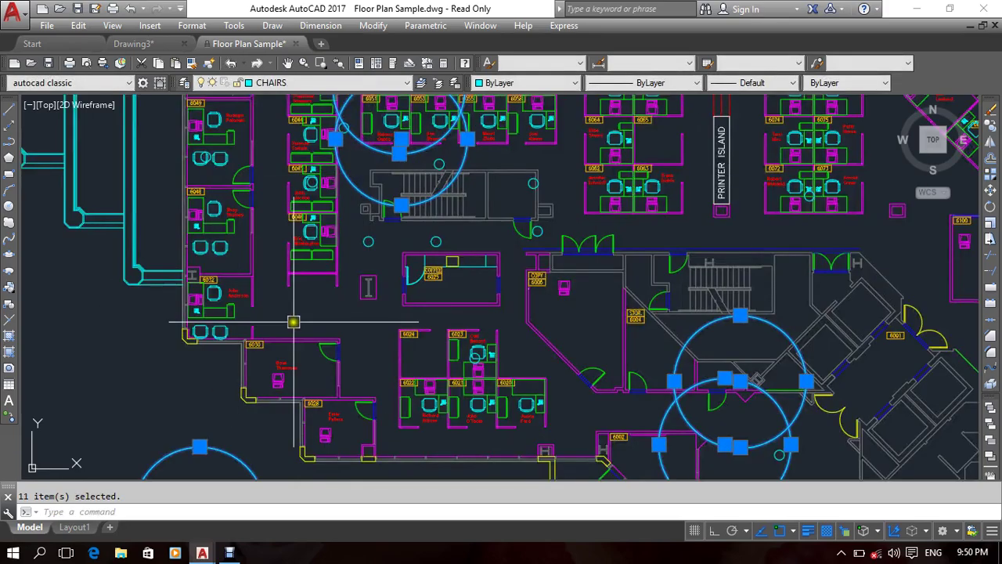
Crossing-select the two stray circles left of the floor plan and delete them
{"action": "mouse_move", "coordinate": [292, 322]}
{"action": "middle_mouse_down"}
{"action": "mouse_move", "coordinate": [371, 303]}
{"action": "mouse_move", "coordinate": [372, 177]}
{"action": "middle_mouse_up"}
{"action": "scroll", "coordinate": [343, 314], "scroll_direction": "down", "scroll_amount": 5}
{"action": "key", "text": "Escape"}
{"action": "scroll", "coordinate": [373, 246], "scroll_direction": "down", "scroll_amount": 5}
{"action": "scroll", "coordinate": [375, 235], "scroll_direction": "up", "scroll_amount": 4}
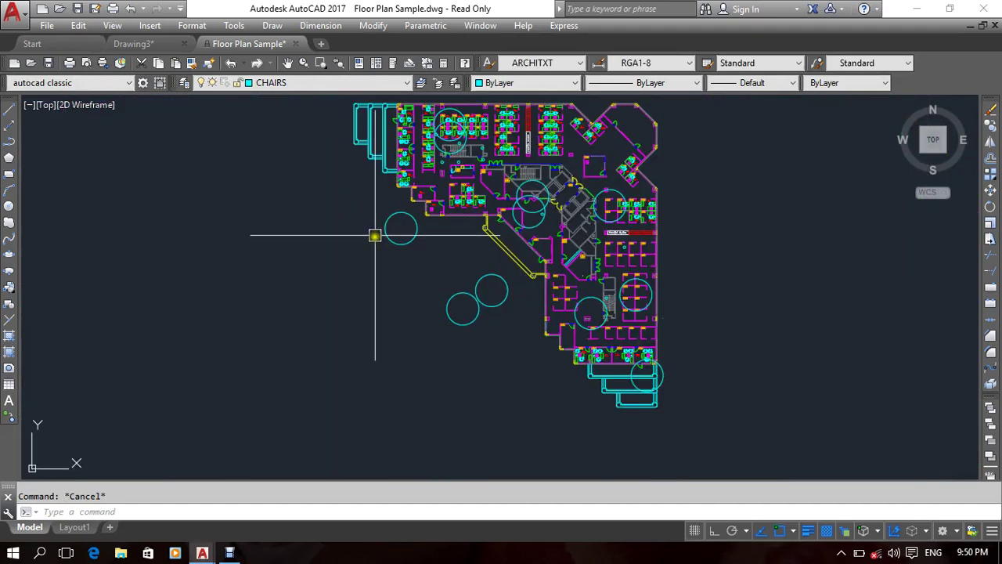
{"action": "left_click", "coordinate": [375, 235]}
{"action": "double_click", "coordinate": [505, 326]}
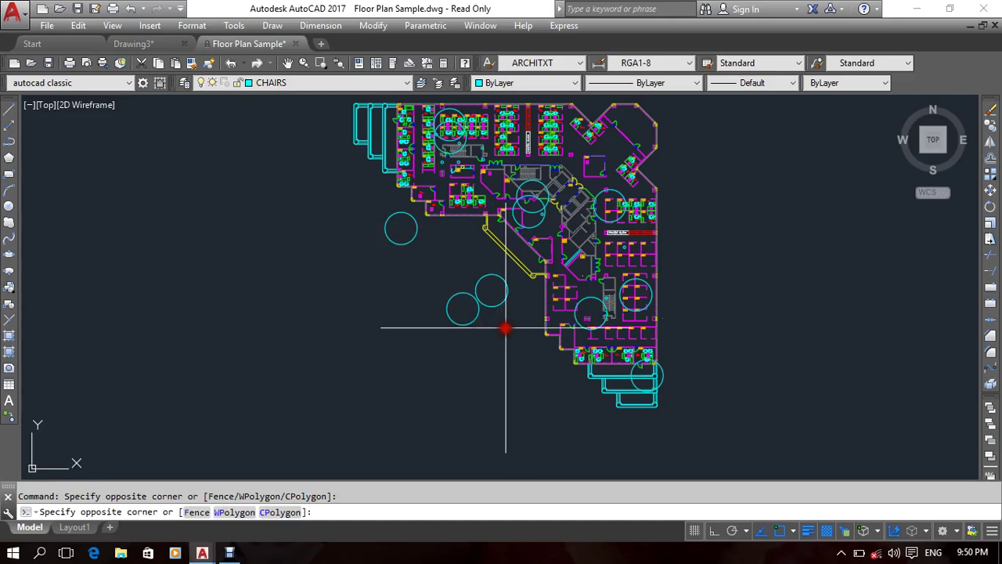
{"action": "left_click", "coordinate": [390, 250]}
{"action": "key", "text": "Delete"}
Delete the last remaining stray circle outside the plan
{"action": "left_click", "coordinate": [415, 239]}
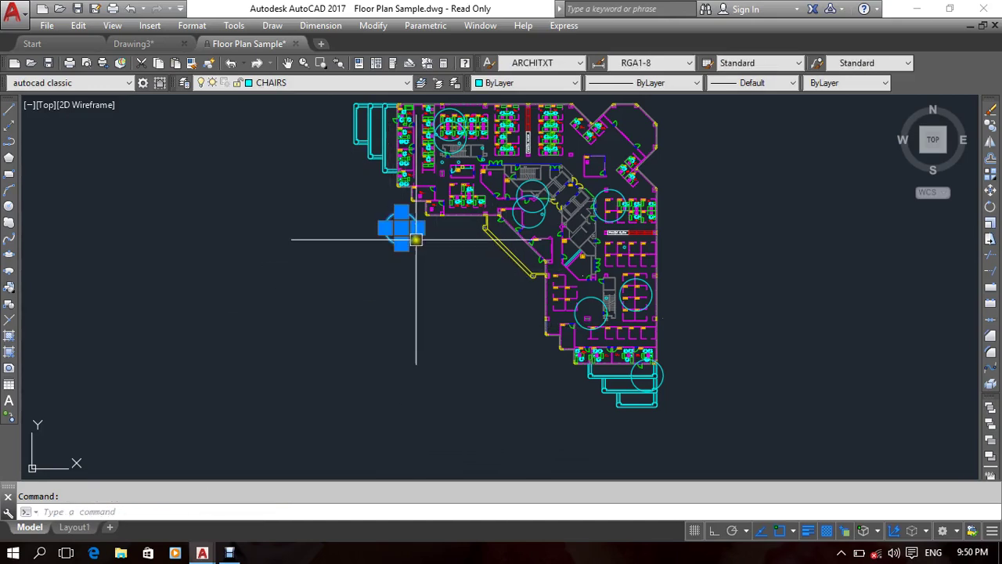
{"action": "key", "text": "Delete"}
{"action": "left_click", "coordinate": [201, 274]}
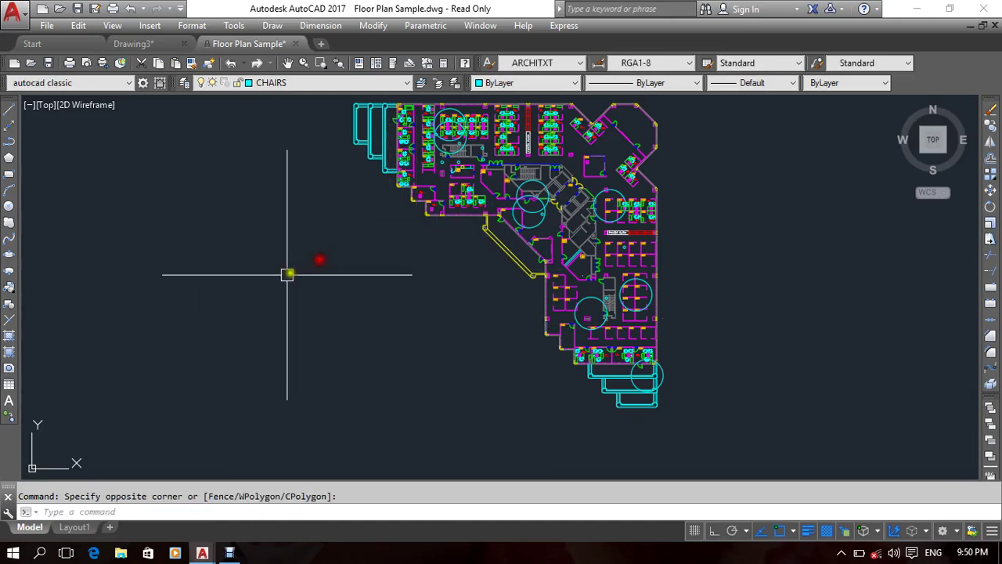
{"action": "scroll", "coordinate": [282, 278], "scroll_direction": "down", "scroll_amount": 1}
{"action": "scroll", "coordinate": [268, 248], "scroll_direction": "up", "scroll_amount": 1}
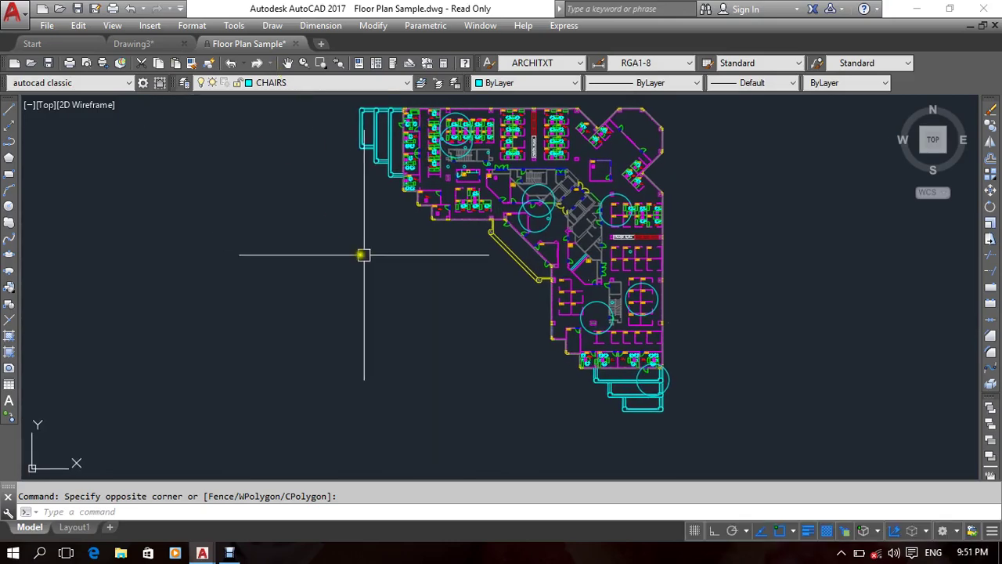
{"action": "scroll", "coordinate": [534, 196], "scroll_direction": "up", "scroll_amount": 3}
{"action": "scroll", "coordinate": [555, 289], "scroll_direction": "up", "scroll_amount": 2}
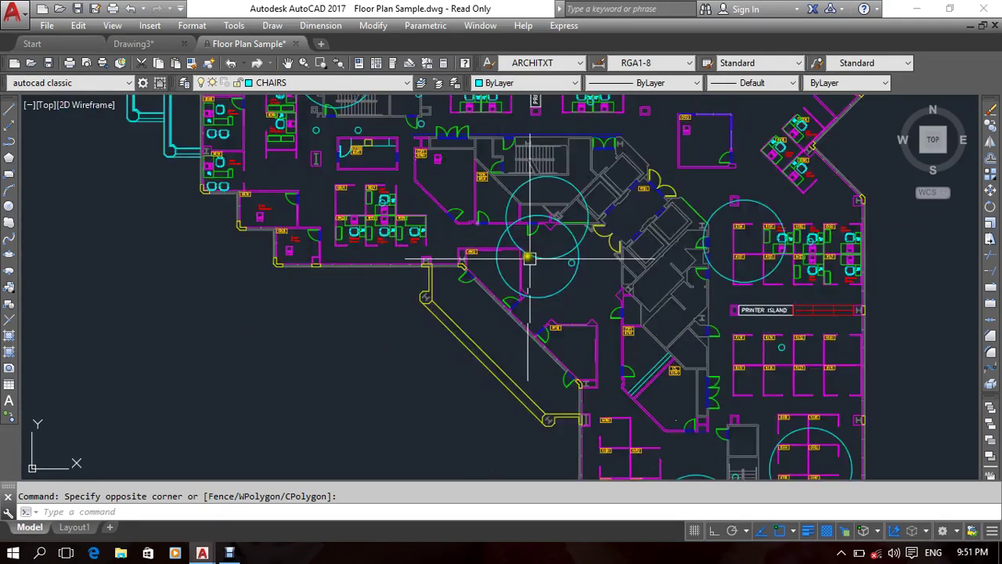
Select all circles matching one plan circle with Select Similar, then clear the selection
{"action": "left_click", "coordinate": [554, 289]}
{"action": "middle_click_drag", "start_coordinate": [321, 344], "coordinate": [326, 291]}
{"action": "right_click", "coordinate": [313, 186]}
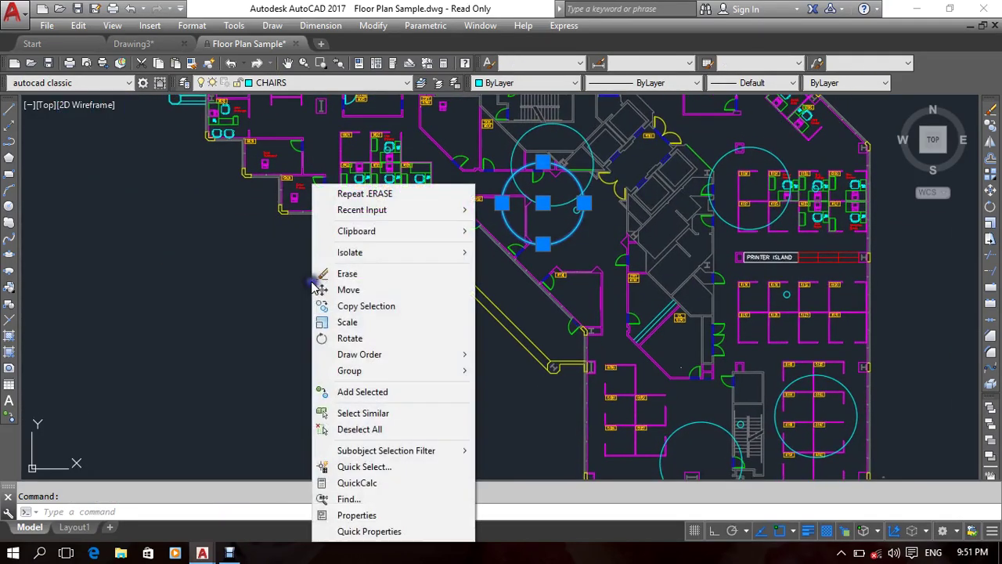
{"action": "left_click", "coordinate": [360, 413]}
{"action": "scroll", "coordinate": [336, 410], "scroll_direction": "down", "scroll_amount": 2}
{"action": "scroll", "coordinate": [331, 297], "scroll_direction": "down", "scroll_amount": 2}
{"action": "mouse_move", "coordinate": [331, 298]}
{"action": "middle_mouse_down"}
{"action": "mouse_move", "coordinate": [344, 342]}
{"action": "mouse_move", "coordinate": [263, 314]}
{"action": "middle_mouse_up"}
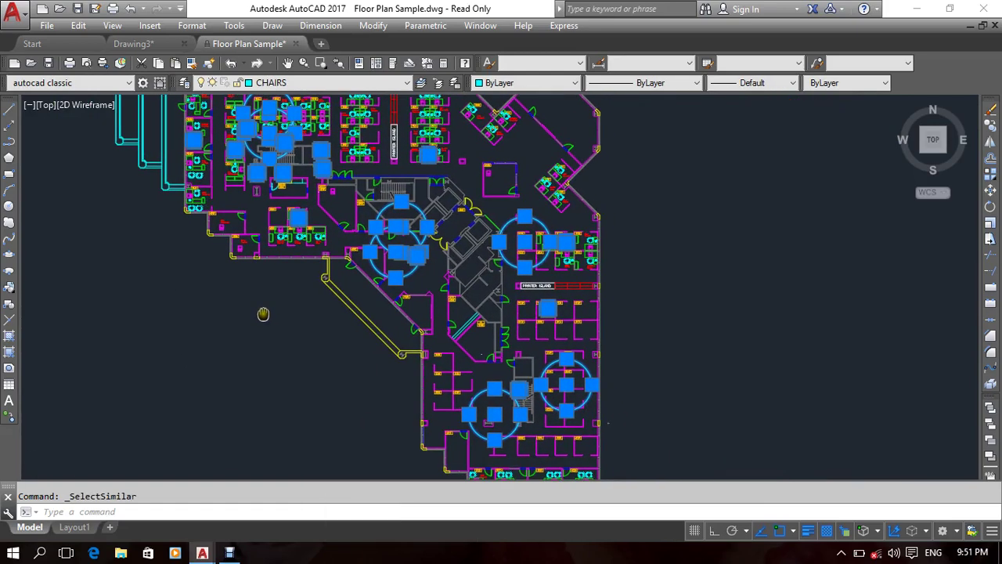
{"action": "key", "text": "Escape"}
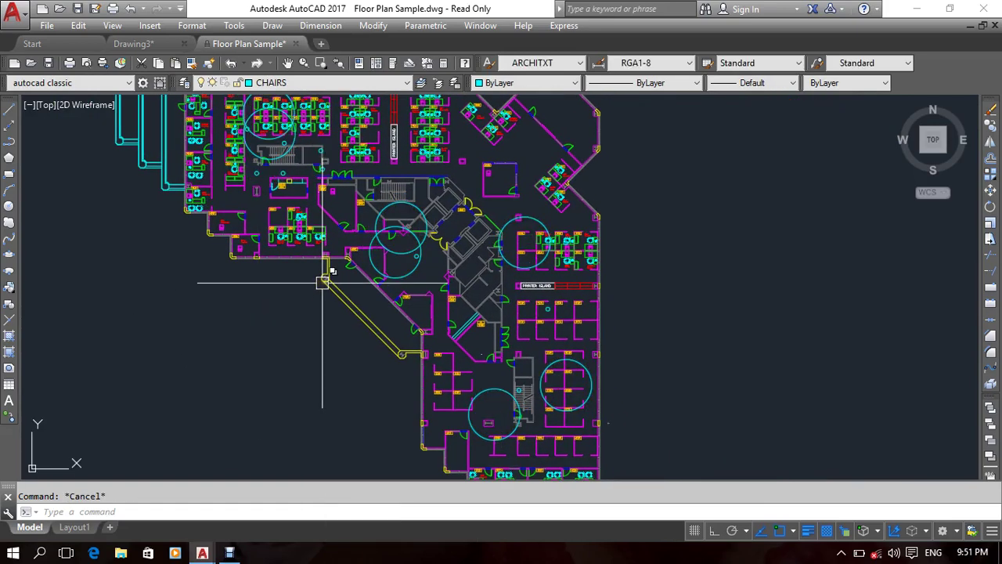
Zoom to the central stair core and crossing-select its walls and circles
{"action": "scroll", "coordinate": [309, 324], "scroll_direction": "down", "scroll_amount": 3}
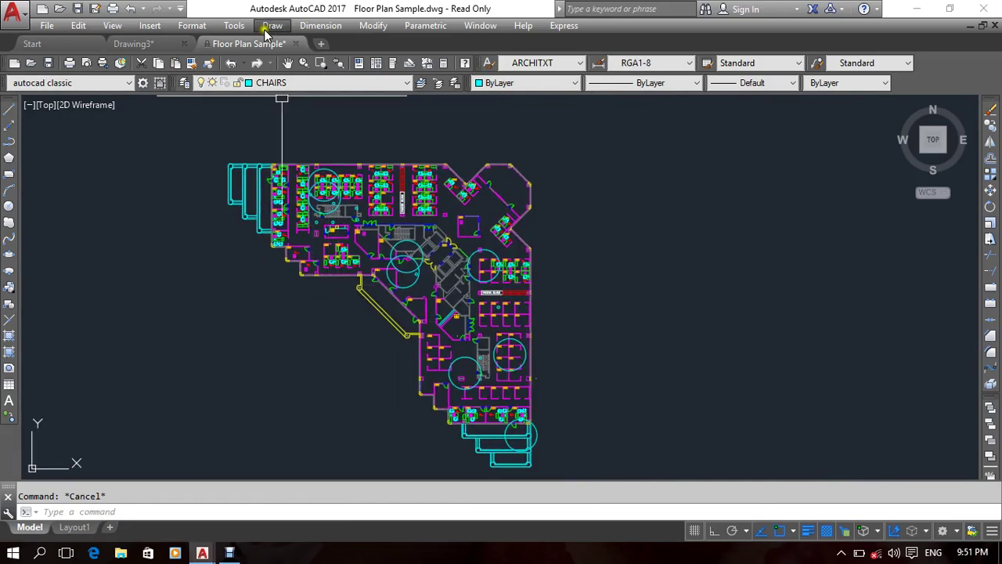
{"action": "left_click", "coordinate": [232, 26]}
{"action": "mouse_move", "coordinate": [253, 161]}
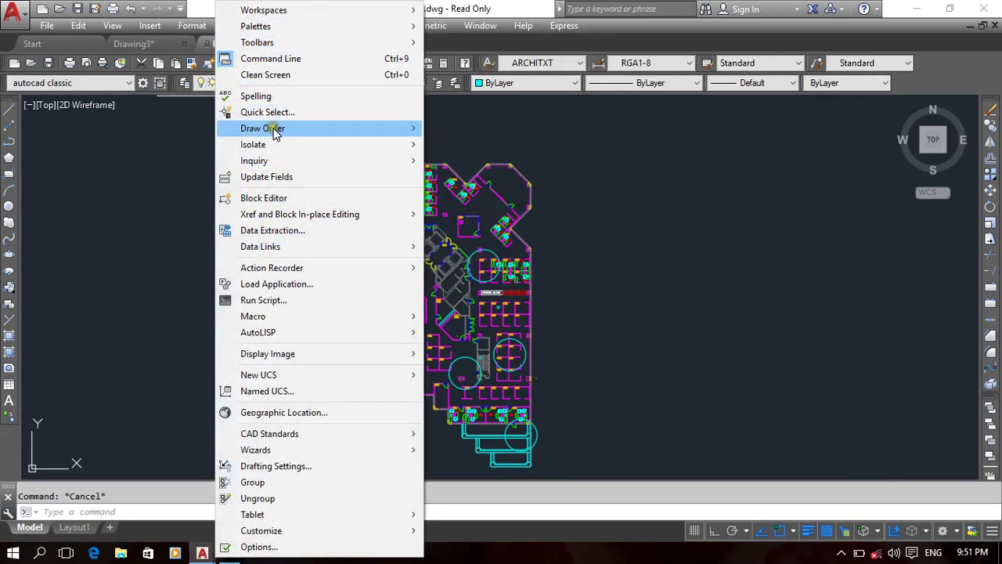
{"action": "mouse_move", "coordinate": [262, 129]}
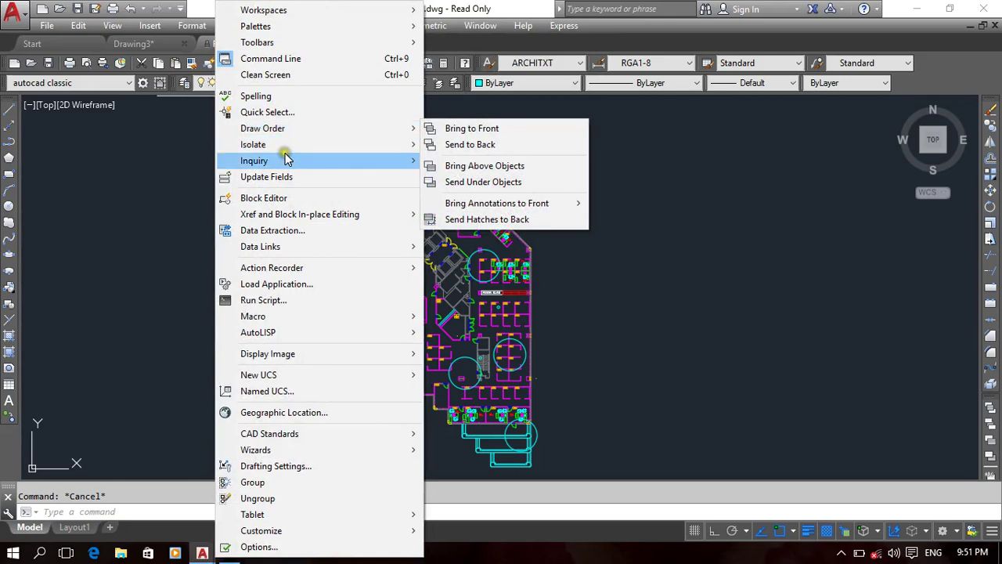
{"action": "left_click", "coordinate": [692, 354]}
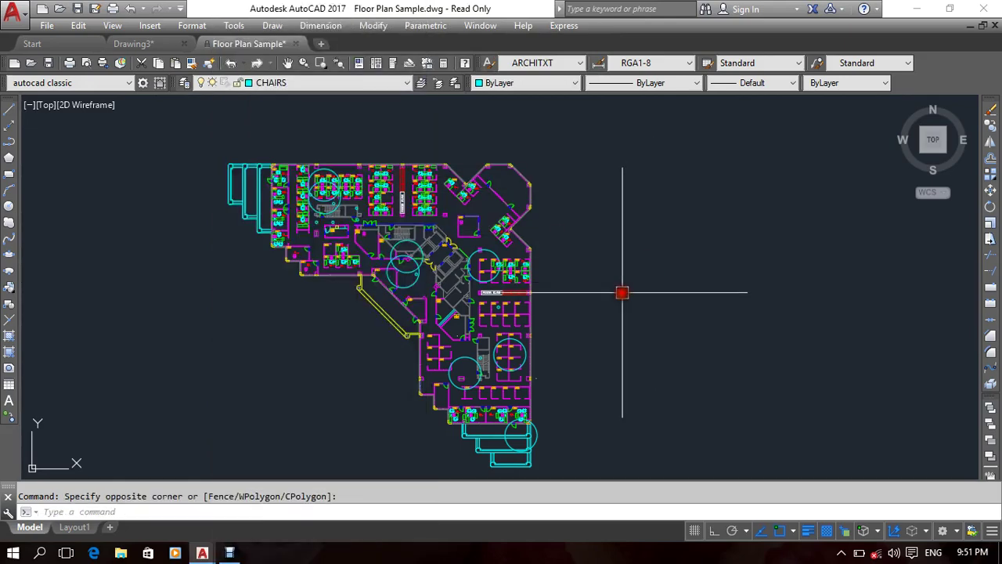
{"action": "scroll", "coordinate": [635, 279], "scroll_direction": "down", "scroll_amount": 1}
{"action": "scroll", "coordinate": [584, 295], "scroll_direction": "down", "scroll_amount": 1}
{"action": "scroll", "coordinate": [544, 256], "scroll_direction": "down", "scroll_amount": 1}
{"action": "scroll", "coordinate": [544, 256], "scroll_direction": "up", "scroll_amount": 5}
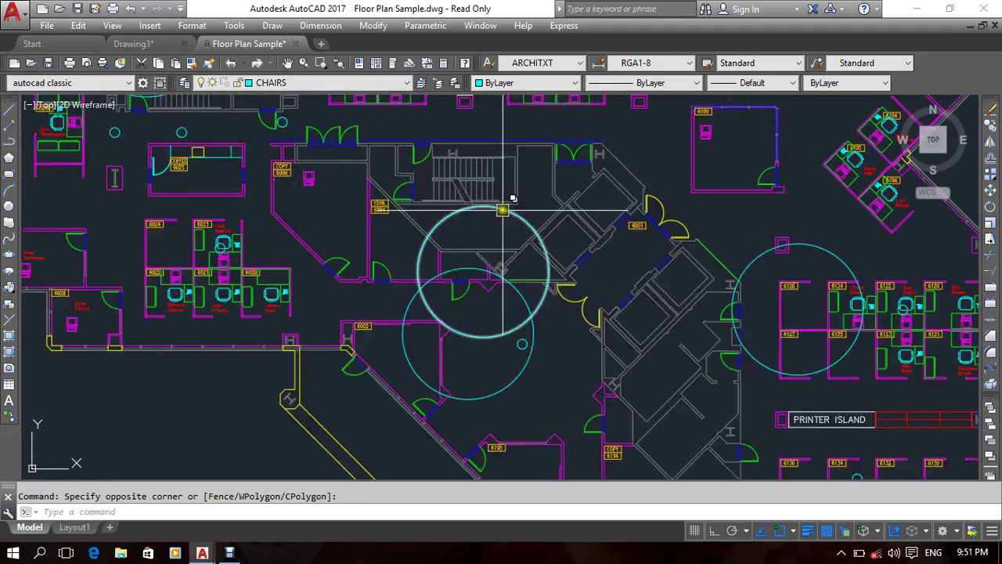
{"action": "scroll", "coordinate": [540, 201], "scroll_direction": "up", "scroll_amount": 2}
{"action": "middle_click_drag", "start_coordinate": [677, 214], "coordinate": [491, 190]}
{"action": "scroll", "coordinate": [630, 194], "scroll_direction": "down", "scroll_amount": 2}
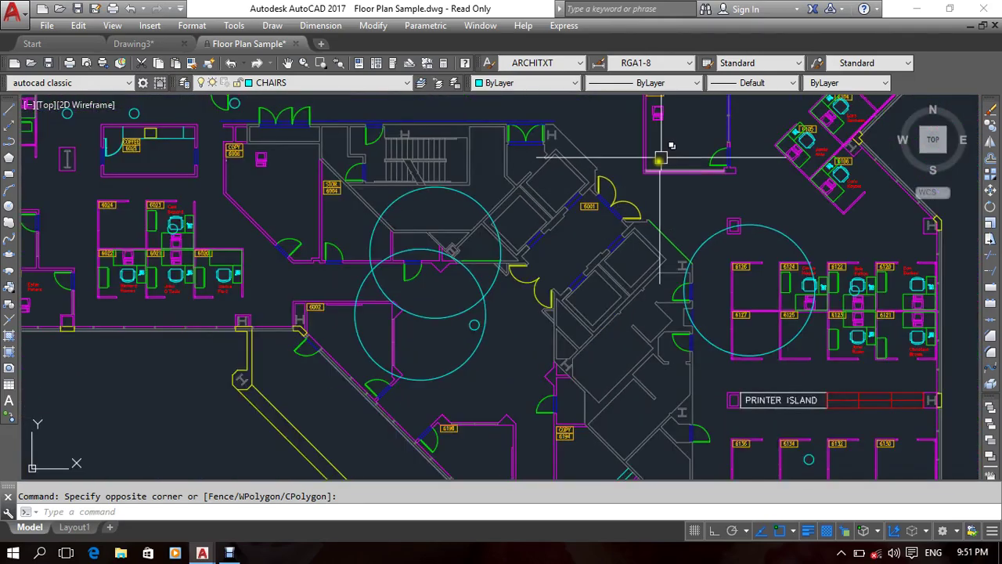
{"action": "left_click", "coordinate": [462, 350]}
{"action": "middle_click_drag", "start_coordinate": [473, 307], "coordinate": [438, 312]}
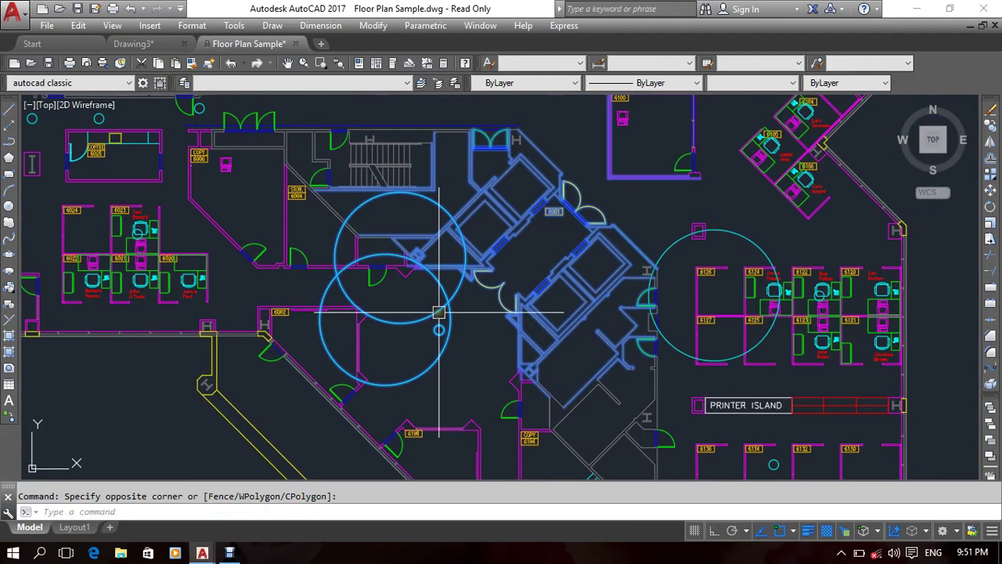
Isolate the selected core objects so only they are shown
{"action": "right_click", "coordinate": [535, 206]}
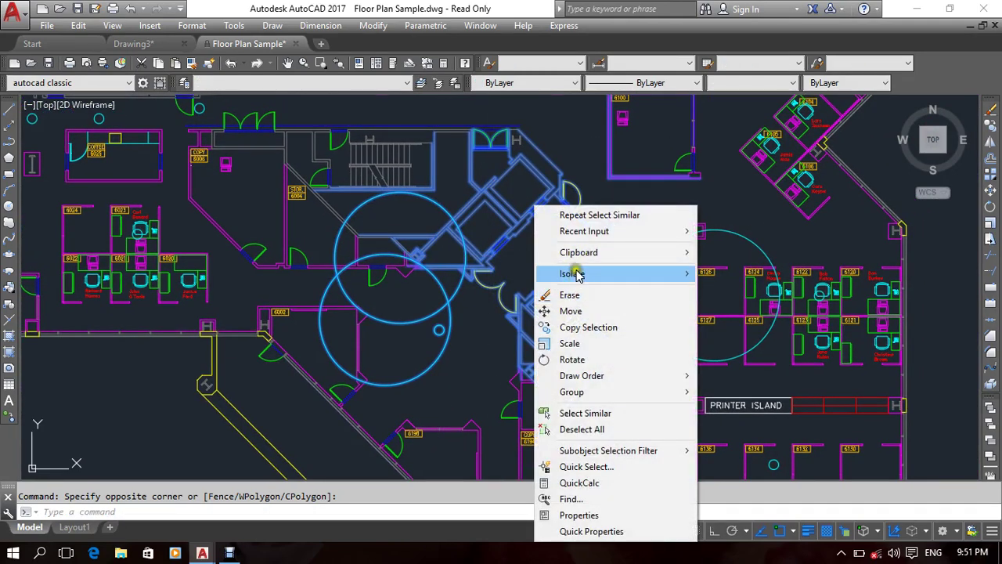
{"action": "mouse_move", "coordinate": [572, 273]}
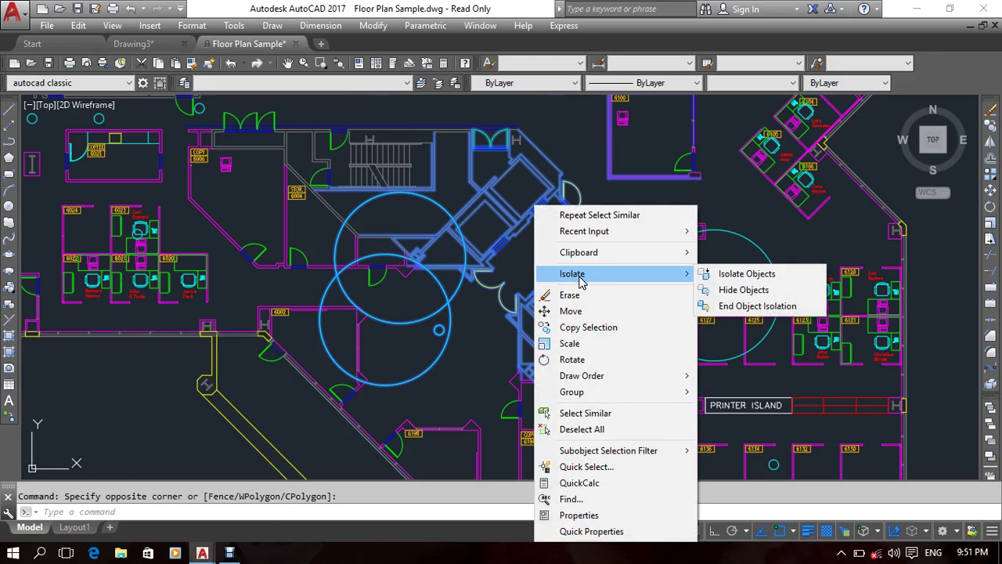
{"action": "left_click", "coordinate": [779, 273]}
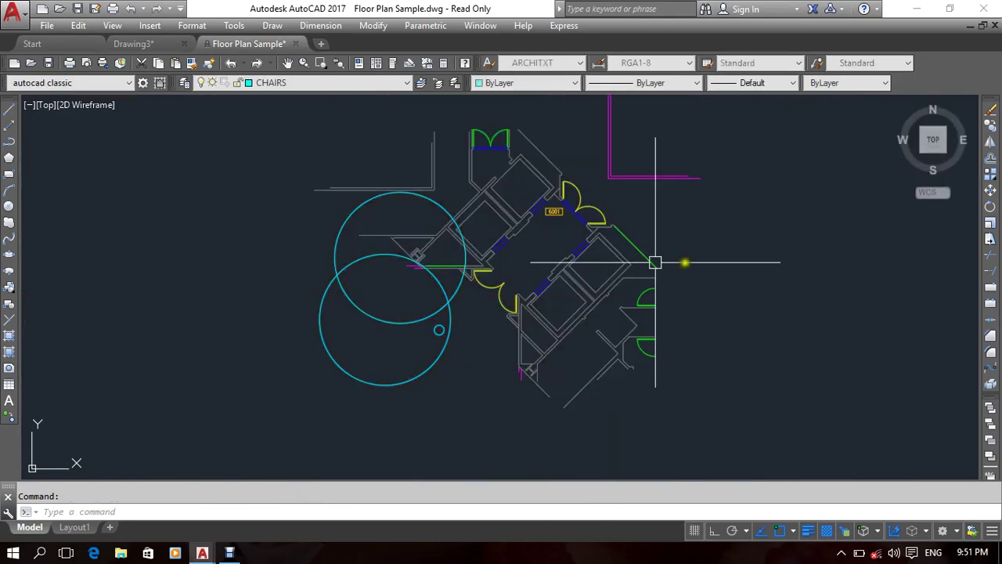
{"action": "scroll", "coordinate": [146, 233], "scroll_direction": "down", "scroll_amount": 5}
{"action": "mouse_move", "coordinate": [146, 232]}
{"action": "middle_mouse_down"}
{"action": "mouse_move", "coordinate": [628, 262]}
{"action": "mouse_move", "coordinate": [420, 227]}
{"action": "middle_mouse_up"}
{"action": "scroll", "coordinate": [470, 226], "scroll_direction": "up", "scroll_amount": 5}
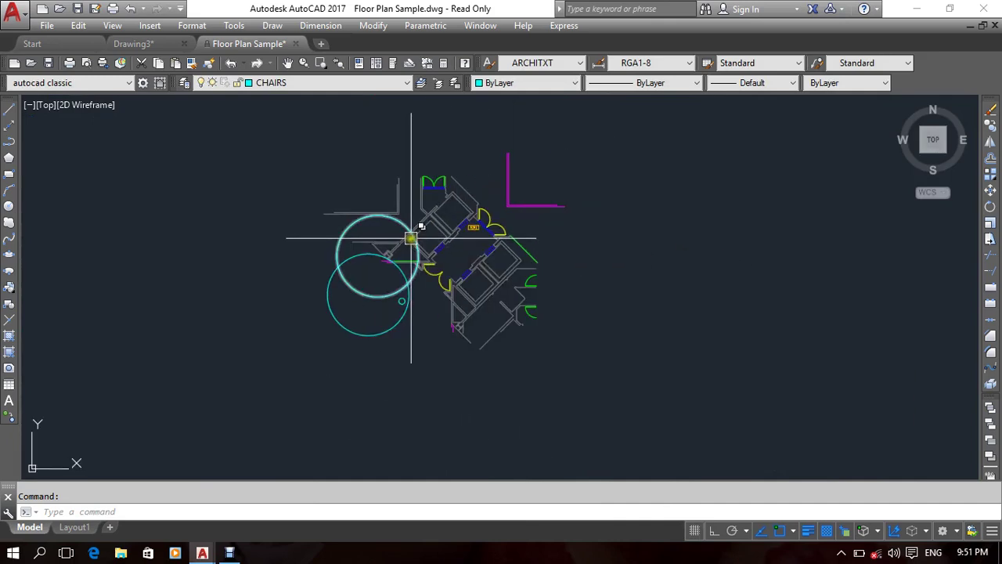
Draw a small six-segment line outline beside room 6001 with the L command
{"action": "type", "text": "l"}
{"action": "key", "text": "Return"}
{"action": "scroll", "coordinate": [502, 283], "scroll_direction": "up", "scroll_amount": 6}
{"action": "left_click", "coordinate": [491, 249]}
{"action": "left_click", "coordinate": [462, 261]}
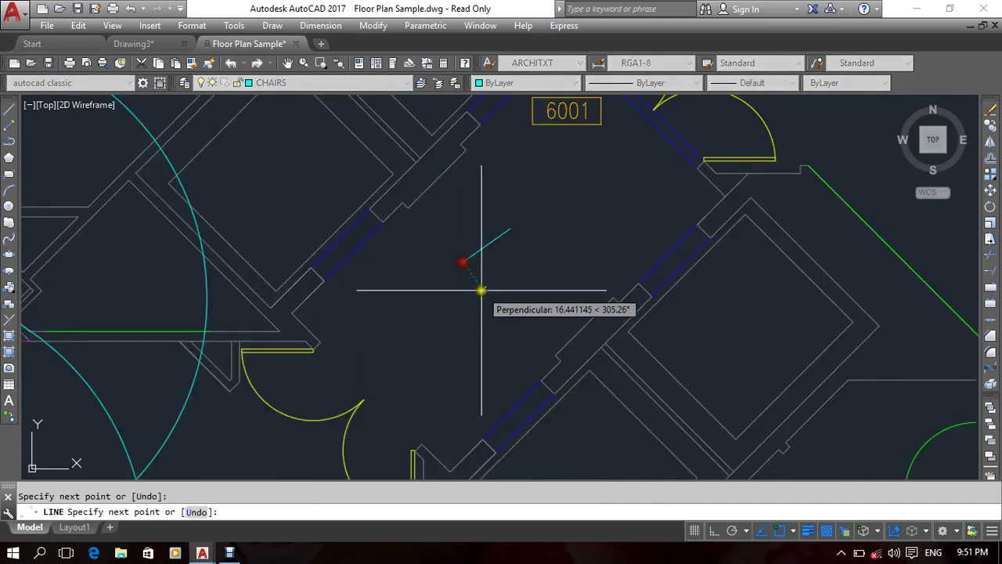
{"action": "left_click", "coordinate": [481, 288]}
{"action": "left_click", "coordinate": [560, 242]}
{"action": "left_click", "coordinate": [560, 196]}
{"action": "left_click", "coordinate": [489, 195]}
{"action": "left_click", "coordinate": [491, 217]}
{"action": "key", "text": "Escape"}
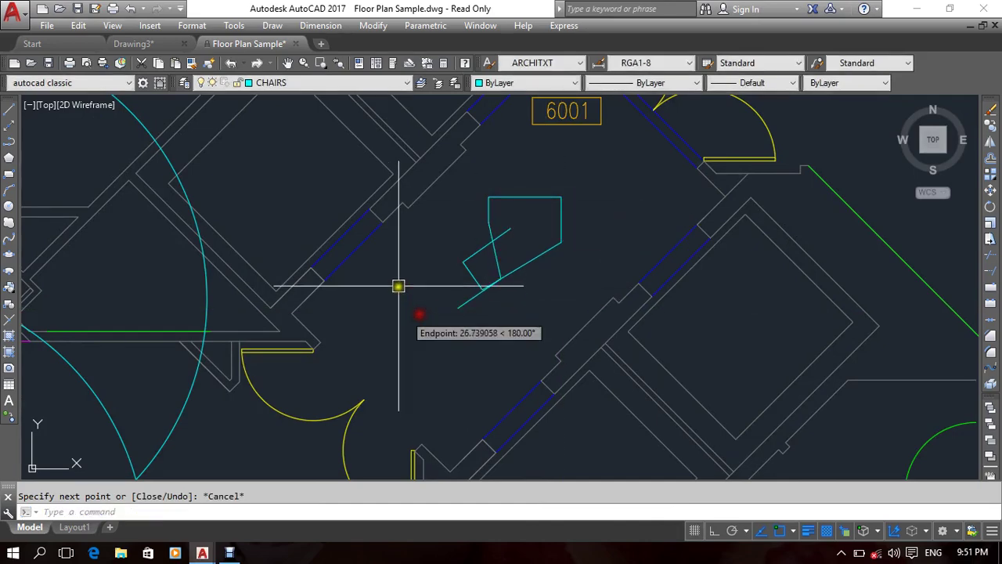
Bring up the canvas shortcut menu for ending the isolation
{"action": "left_click", "coordinate": [400, 282]}
{"action": "middle_click_drag", "start_coordinate": [399, 318], "coordinate": [404, 310]}
{"action": "right_click", "coordinate": [403, 311]}
{"action": "mouse_move", "coordinate": [440, 332]}
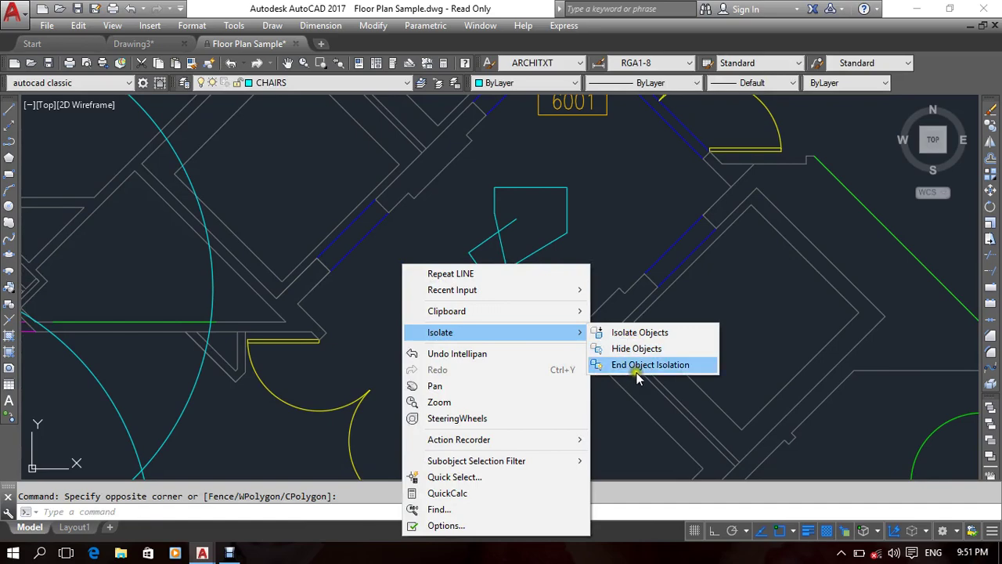
End object isolation so the whole floor plan shows again
{"action": "left_click", "coordinate": [631, 364]}
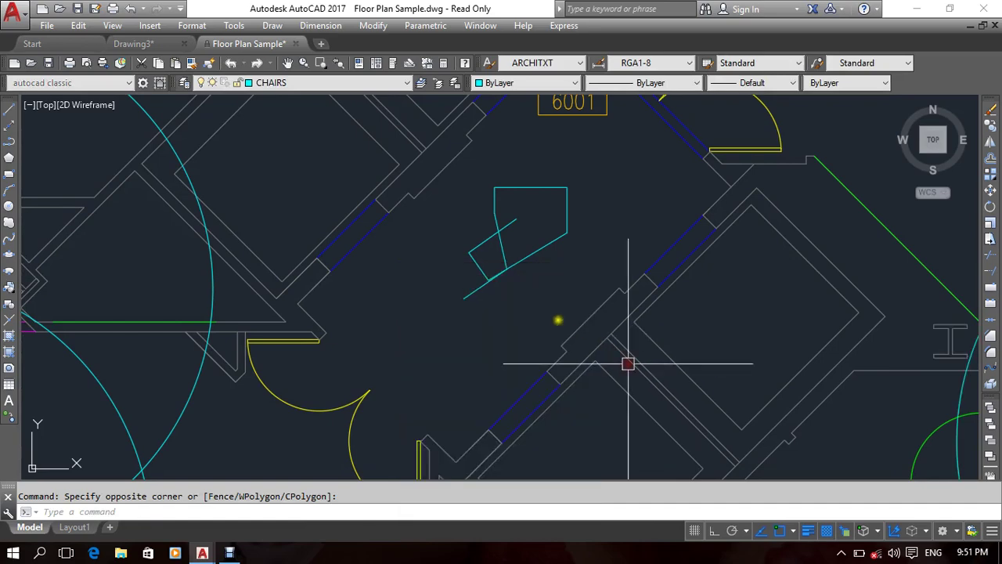
{"action": "scroll", "coordinate": [629, 360], "scroll_direction": "down", "scroll_amount": 3}
{"action": "scroll", "coordinate": [628, 360], "scroll_direction": "down", "scroll_amount": 2}
{"action": "middle_click_drag", "start_coordinate": [414, 335], "coordinate": [440, 333]}
{"action": "scroll", "coordinate": [521, 231], "scroll_direction": "up", "scroll_amount": 3}
{"action": "scroll", "coordinate": [496, 253], "scroll_direction": "up", "scroll_amount": 3}
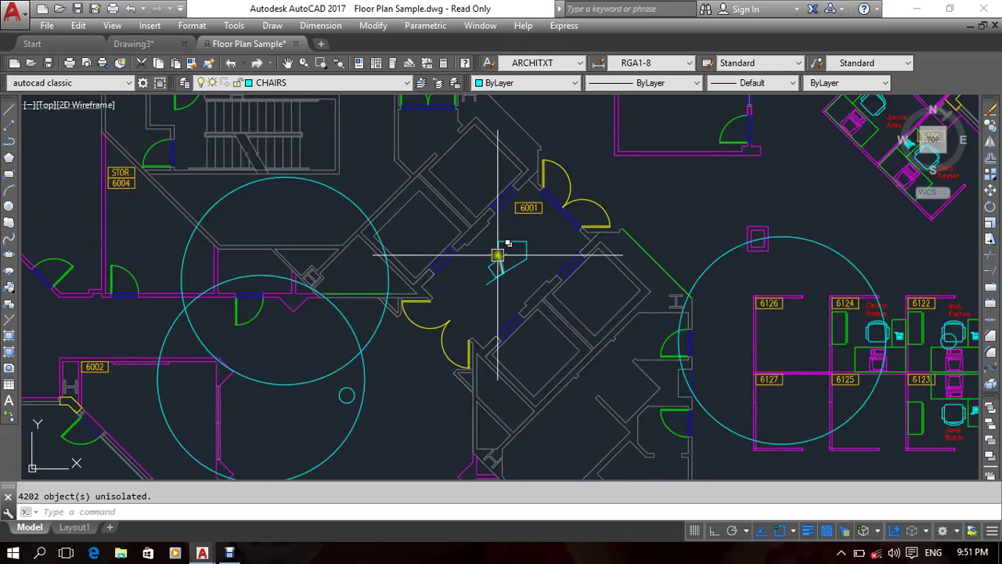
{"action": "scroll", "coordinate": [501, 259], "scroll_direction": "up", "scroll_amount": 3}
Select the cyan outline near room 6001 and hide it
{"action": "middle_click_drag", "start_coordinate": [542, 234], "coordinate": [503, 297]}
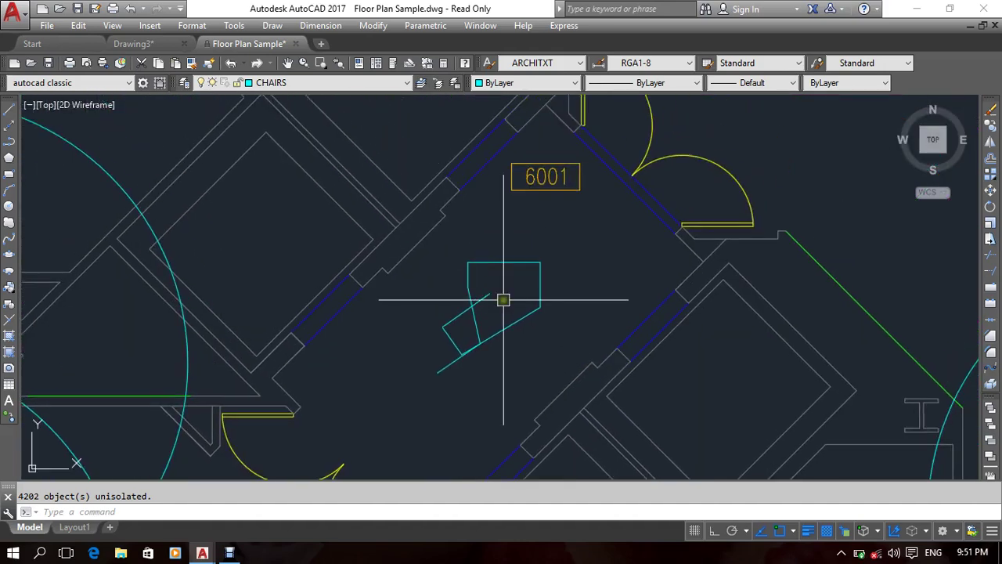
{"action": "left_click", "coordinate": [548, 253]}
{"action": "left_click", "coordinate": [510, 292]}
{"action": "left_click", "coordinate": [446, 339]}
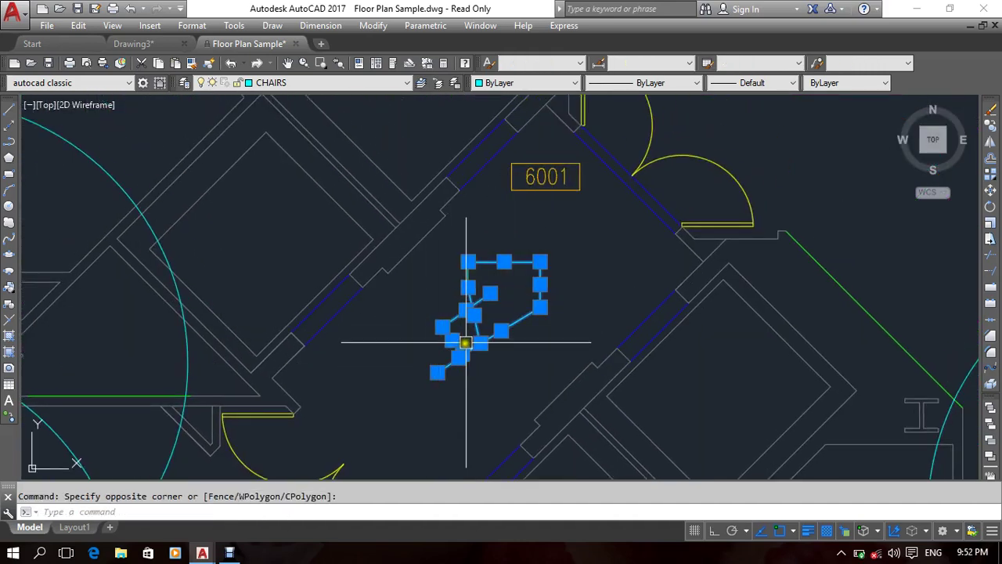
{"action": "left_click", "coordinate": [526, 332]}
{"action": "left_click", "coordinate": [502, 310]}
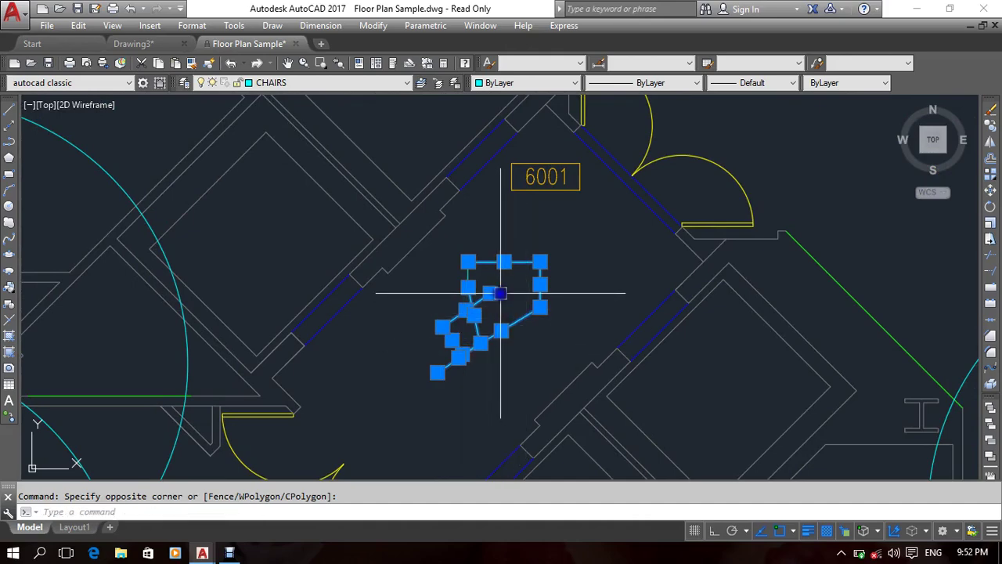
{"action": "right_click", "coordinate": [501, 294]}
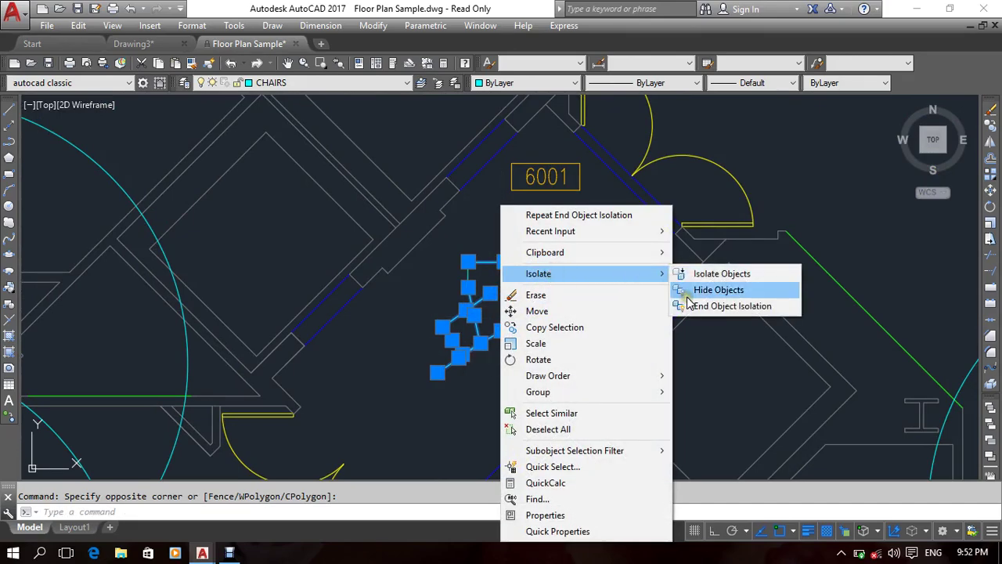
{"action": "left_click", "coordinate": [689, 291]}
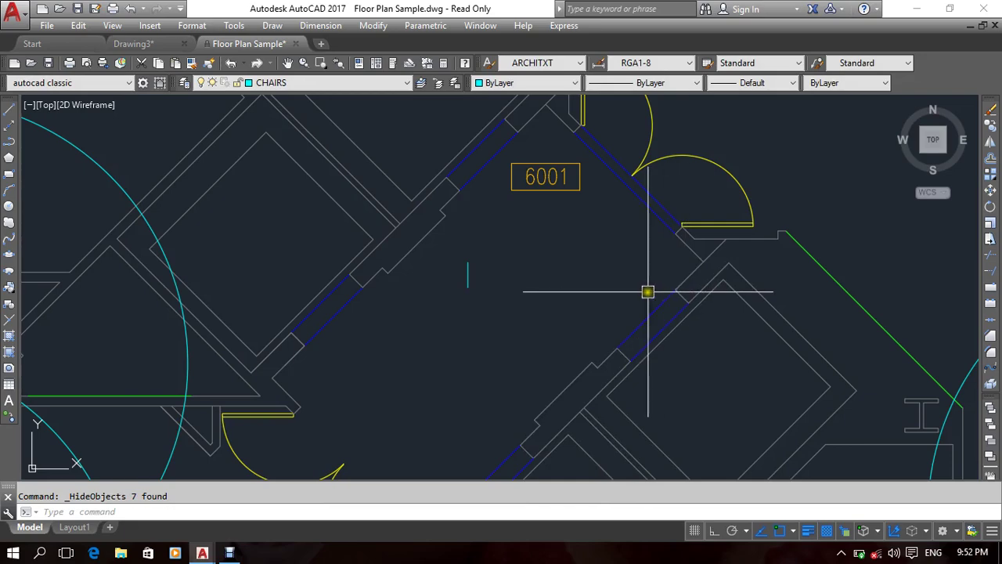
Erase the small stray cyan line
{"action": "left_click", "coordinate": [433, 291]}
{"action": "left_click", "coordinate": [522, 260]}
{"action": "right_click", "coordinate": [522, 260]}
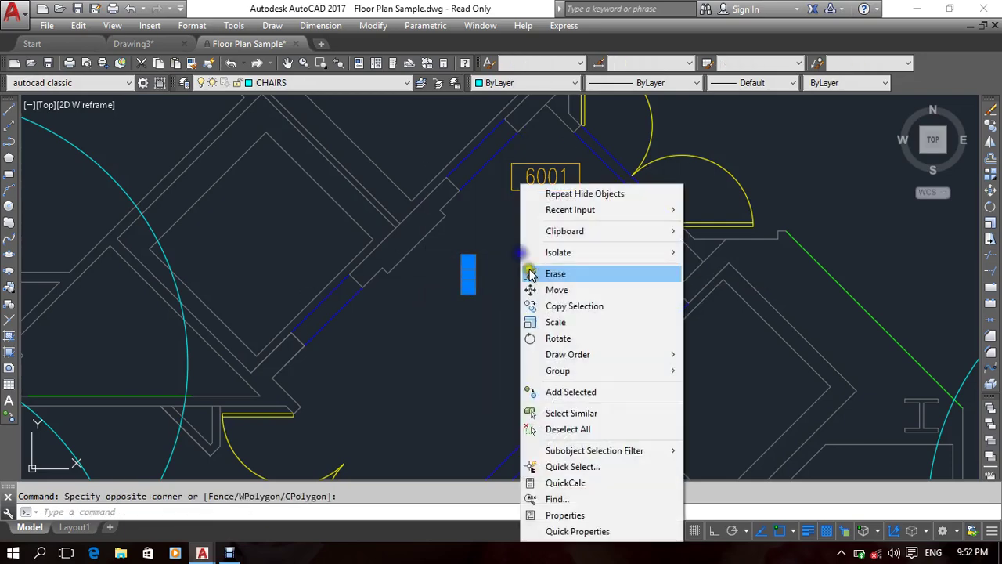
{"action": "left_click", "coordinate": [540, 274]}
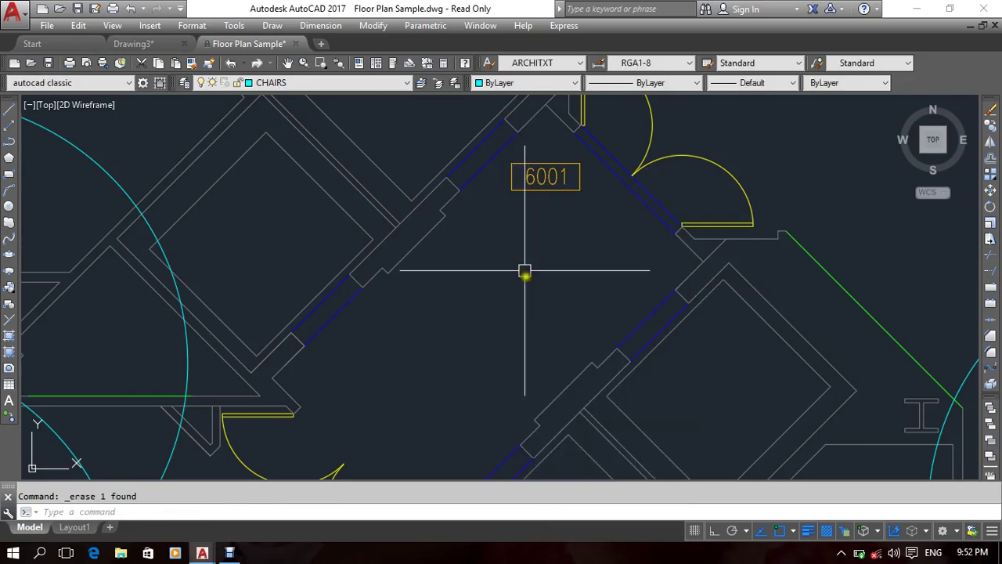
{"action": "right_click", "coordinate": [518, 256]}
{"action": "mouse_move", "coordinate": [555, 324]}
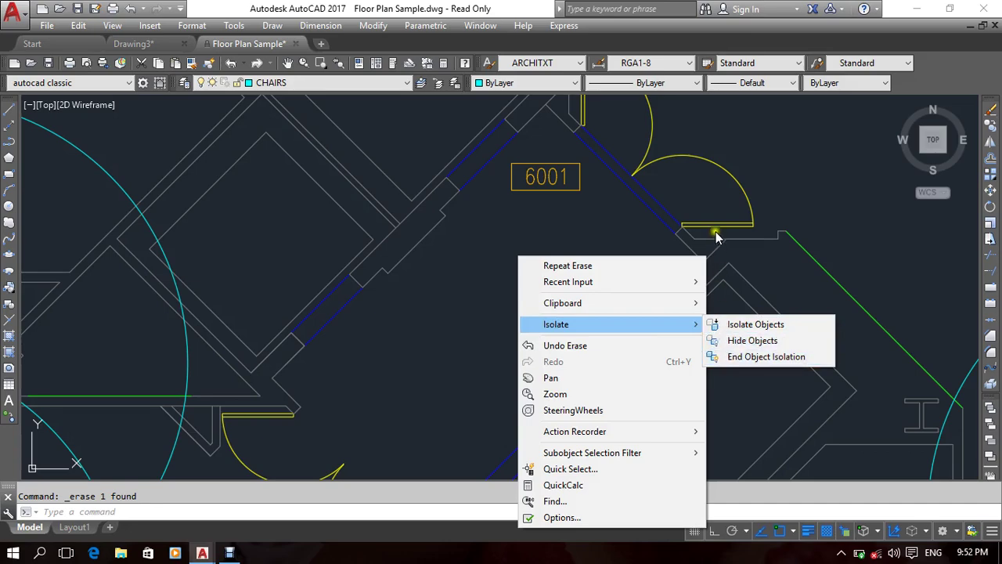
{"action": "left_click", "coordinate": [735, 156]}
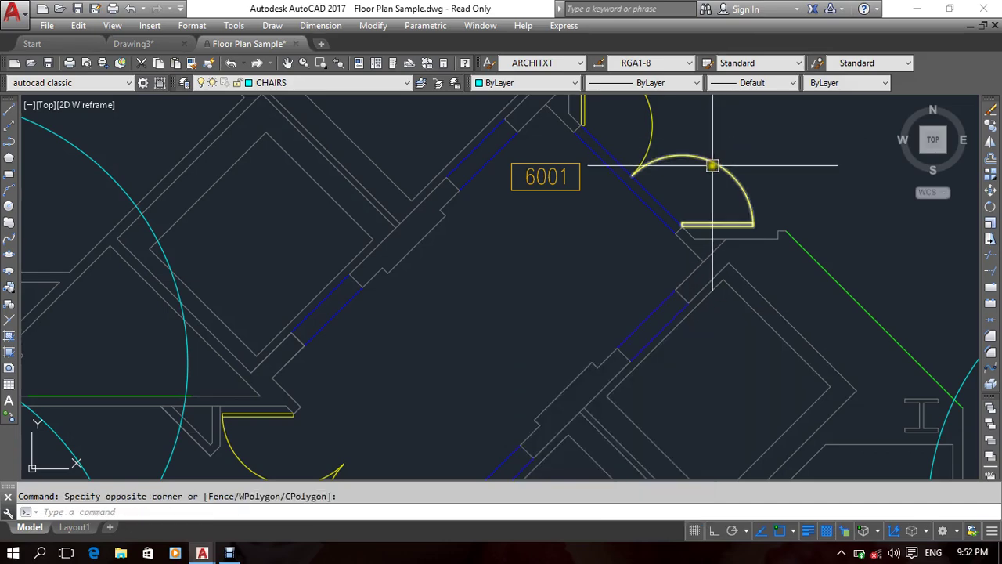
Delete the large cyan circle over the desks
{"action": "scroll", "coordinate": [594, 223], "scroll_direction": "down", "scroll_amount": 5}
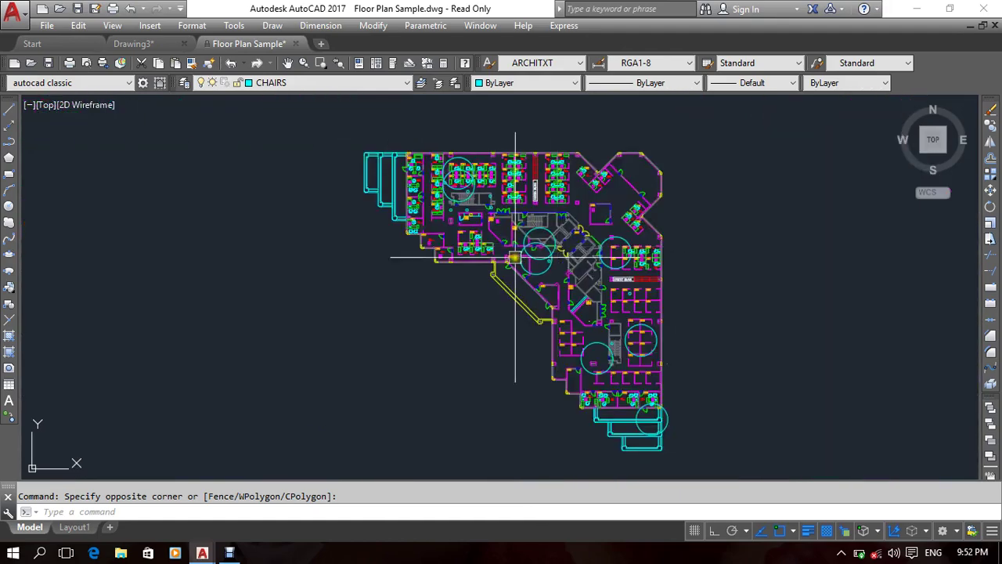
{"action": "middle_click_drag", "start_coordinate": [595, 223], "coordinate": [361, 273]}
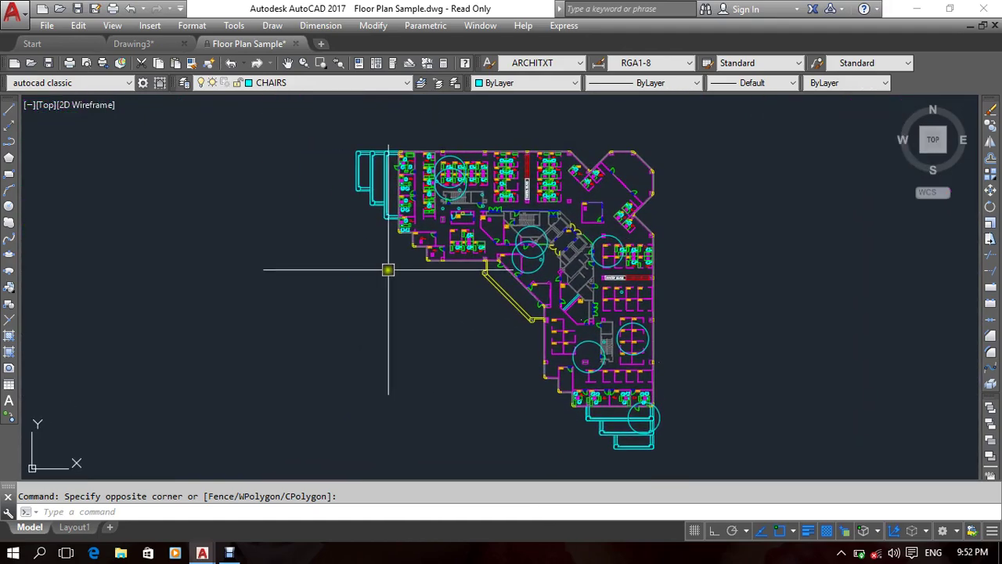
{"action": "scroll", "coordinate": [414, 173], "scroll_direction": "up", "scroll_amount": 6}
{"action": "left_click", "coordinate": [466, 142]}
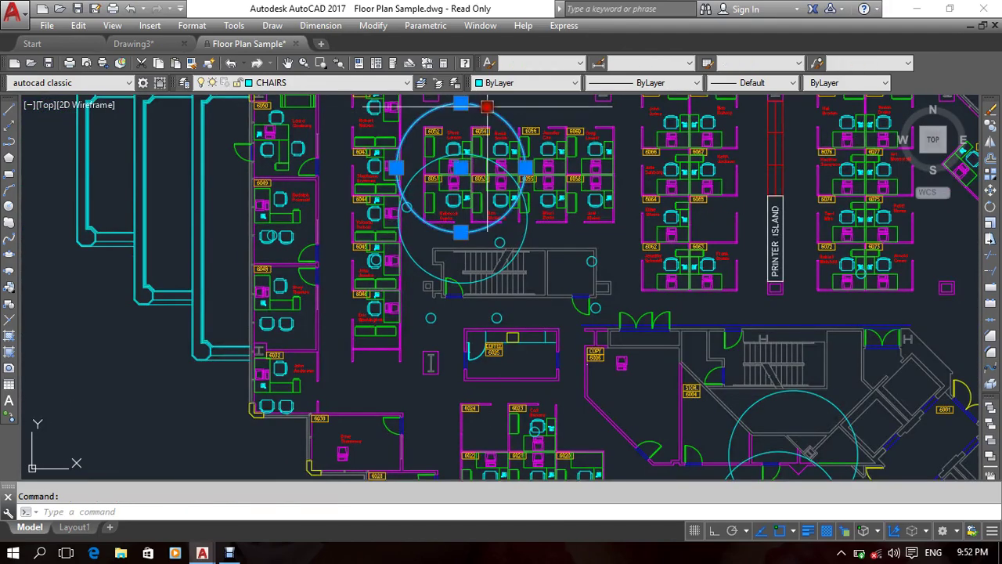
{"action": "key", "text": "Delete"}
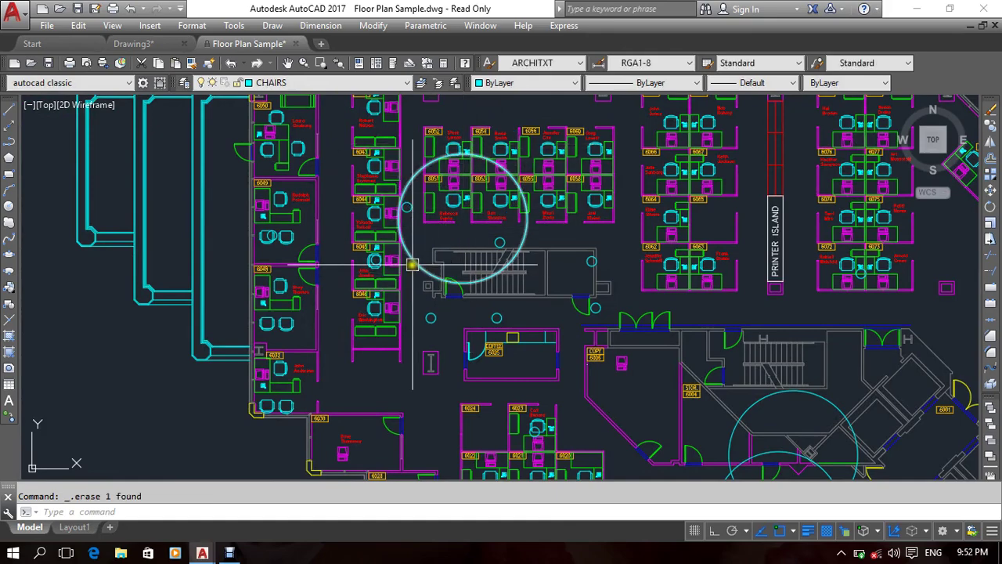
Delete the large cyan circle near the stair
{"action": "scroll", "coordinate": [595, 327], "scroll_direction": "down", "scroll_amount": 2}
{"action": "scroll", "coordinate": [595, 327], "scroll_direction": "up", "scroll_amount": 1}
{"action": "scroll", "coordinate": [606, 335], "scroll_direction": "up", "scroll_amount": 1}
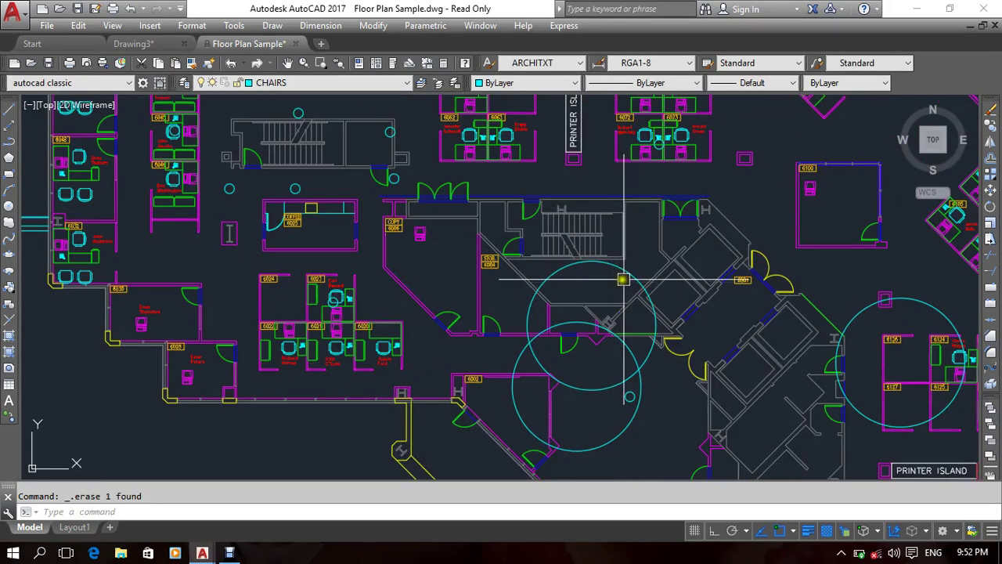
{"action": "scroll", "coordinate": [537, 242], "scroll_direction": "down", "scroll_amount": 2}
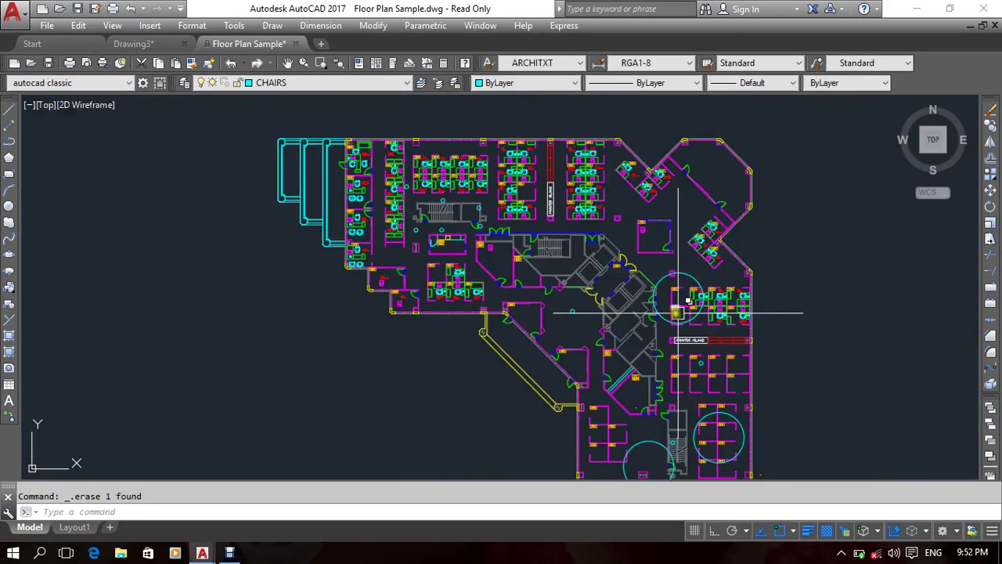
{"action": "scroll", "coordinate": [698, 216], "scroll_direction": "up", "scroll_amount": 4}
{"action": "scroll", "coordinate": [751, 258], "scroll_direction": "down", "scroll_amount": 3}
{"action": "scroll", "coordinate": [704, 391], "scroll_direction": "up", "scroll_amount": 2}
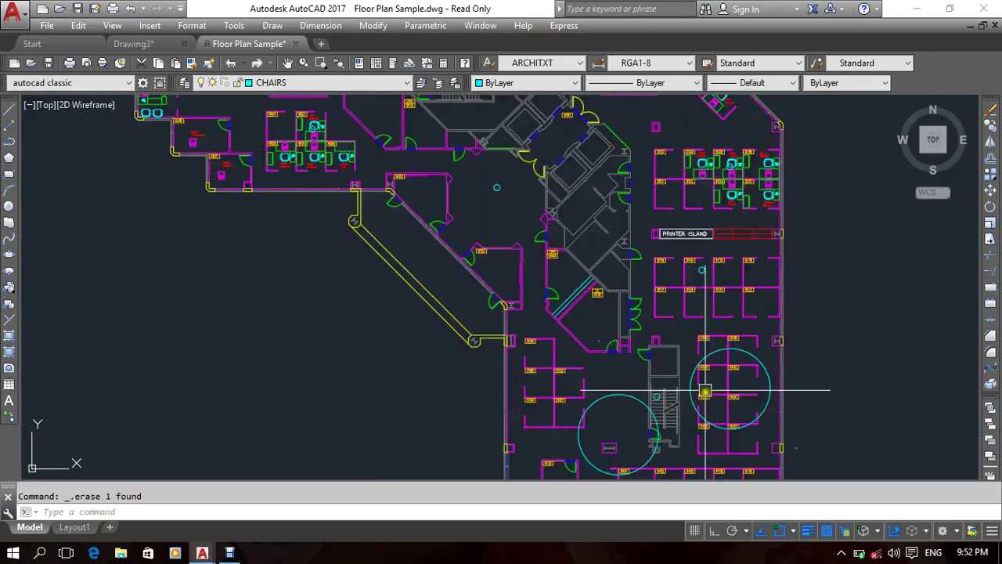
{"action": "scroll", "coordinate": [696, 342], "scroll_direction": "up", "scroll_amount": 1}
{"action": "left_click", "coordinate": [548, 429]}
{"action": "key", "text": "Delete"}
{"action": "key", "text": "ctrl+z"}
{"action": "left_click", "coordinate": [496, 441]}
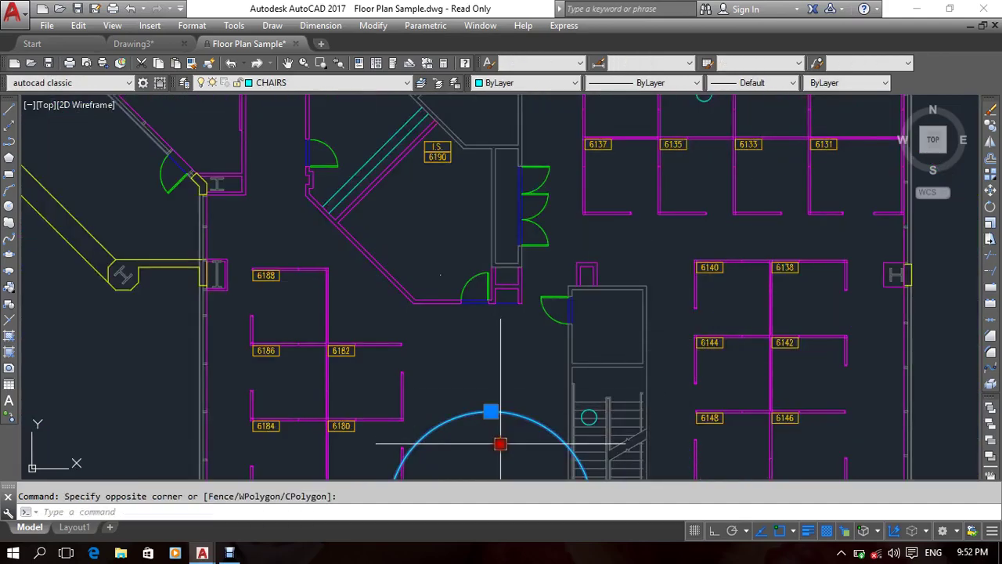
{"action": "key", "text": "Delete"}
{"action": "middle_click_drag", "start_coordinate": [543, 394], "coordinate": [543, 301]}
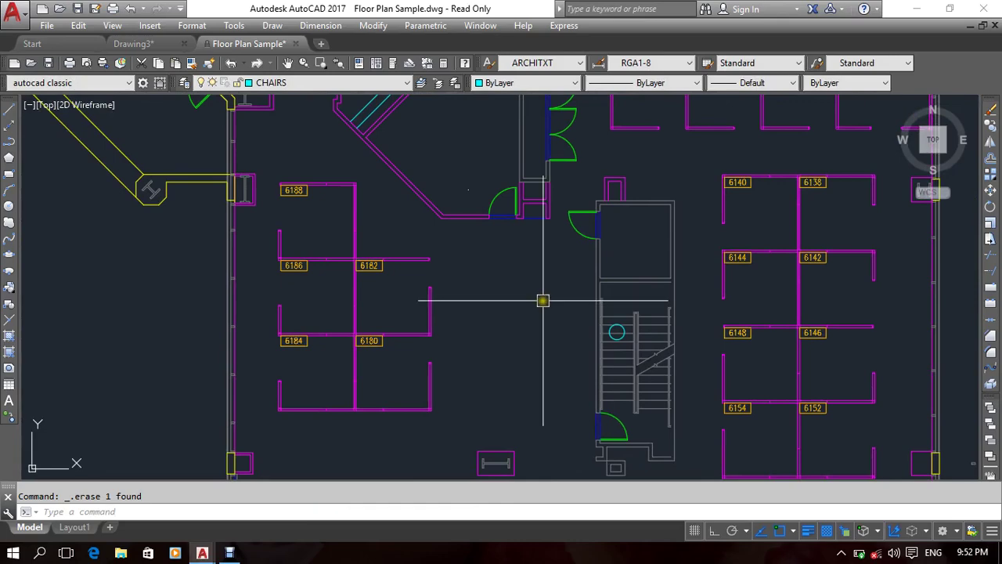
Select Similar on the small stair circle and delete all 15 matching circles
{"action": "scroll", "coordinate": [543, 301], "scroll_direction": "down", "scroll_amount": 2}
{"action": "scroll", "coordinate": [555, 324], "scroll_direction": "down", "scroll_amount": 2}
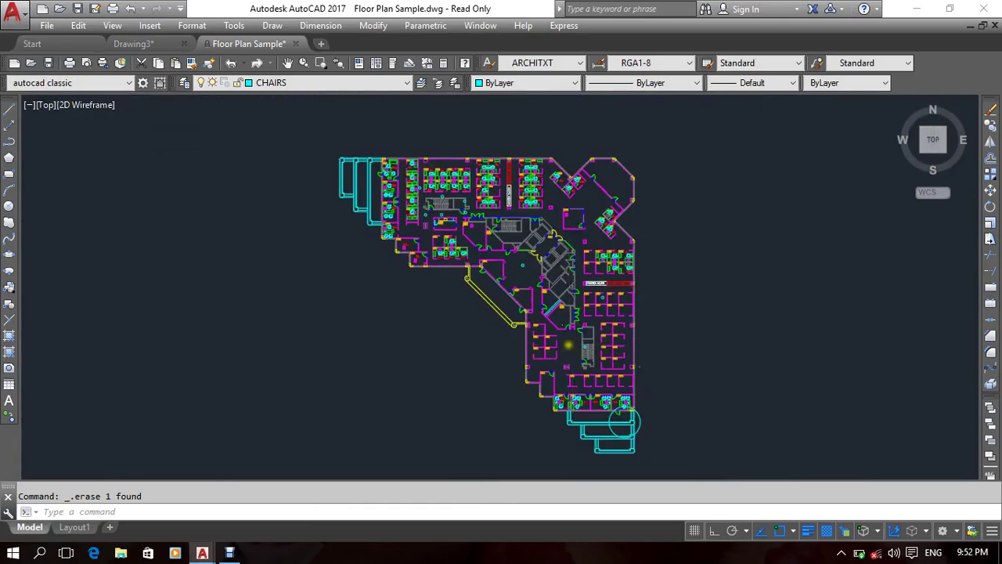
{"action": "scroll", "coordinate": [639, 352], "scroll_direction": "up", "scroll_amount": 3}
{"action": "scroll", "coordinate": [640, 351], "scroll_direction": "up", "scroll_amount": 5}
{"action": "left_click", "coordinate": [682, 383]}
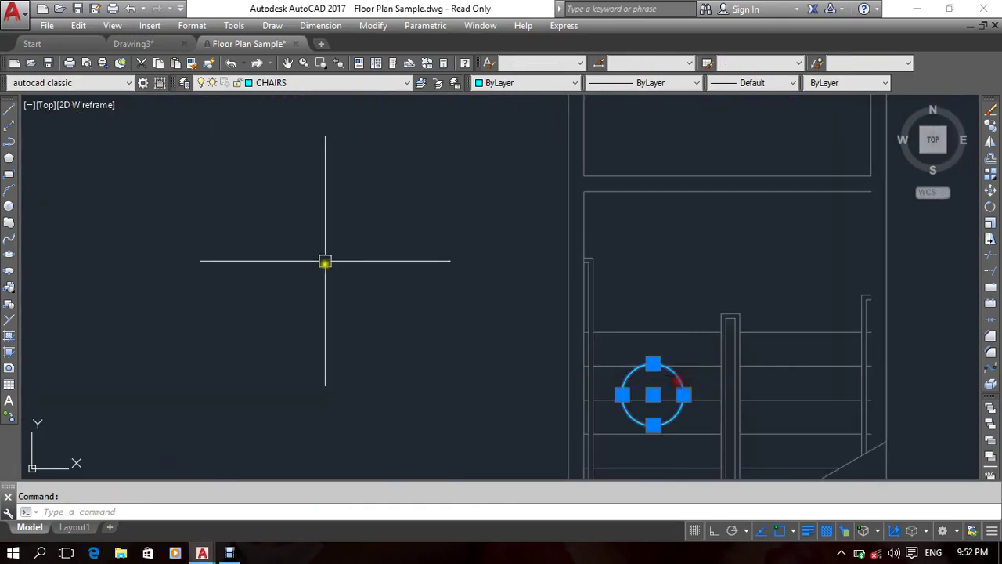
{"action": "right_click", "coordinate": [324, 261]}
{"action": "left_click", "coordinate": [373, 412]}
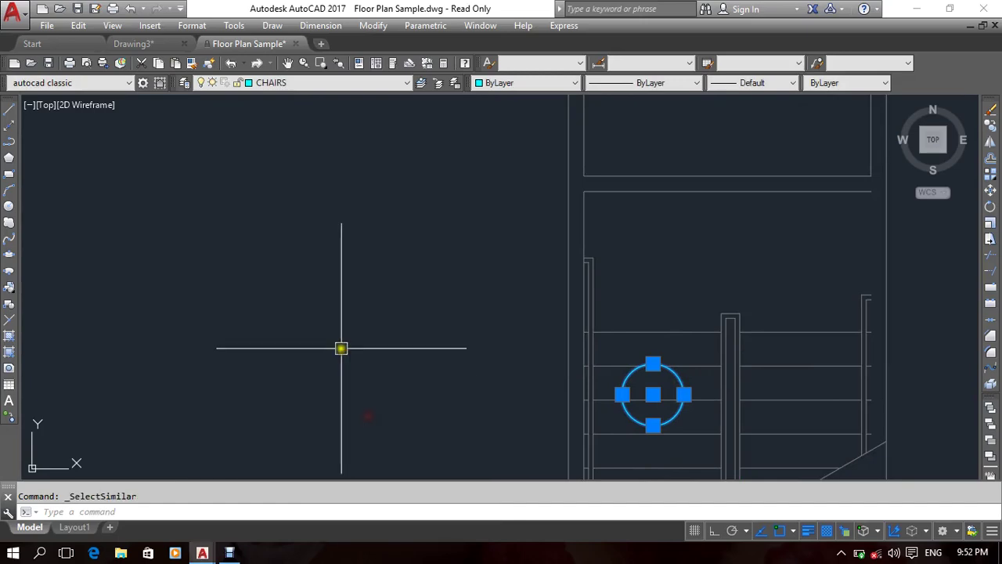
{"action": "scroll", "coordinate": [346, 355], "scroll_direction": "down", "scroll_amount": 5}
{"action": "scroll", "coordinate": [346, 355], "scroll_direction": "down", "scroll_amount": 3}
{"action": "key", "text": "Delete"}
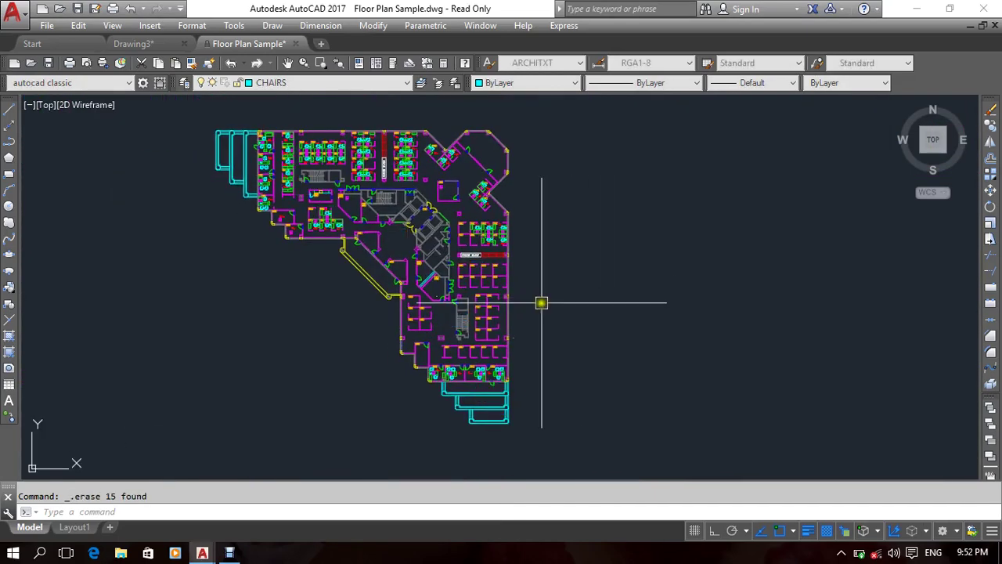
Show the Tools menu containing the Group command
{"action": "left_click", "coordinate": [233, 26]}
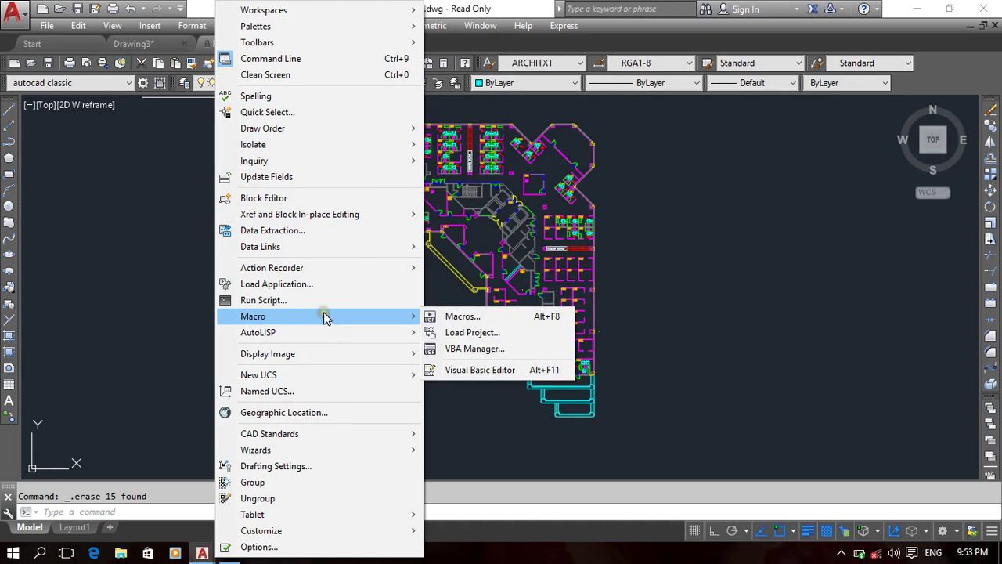
Window-select cubicles 6051–6060 and make them one unnamed group
{"action": "left_click", "coordinate": [301, 488]}
{"action": "middle_click_drag", "start_coordinate": [280, 245], "coordinate": [353, 284]}
{"action": "scroll", "coordinate": [470, 176], "scroll_direction": "up", "scroll_amount": 5}
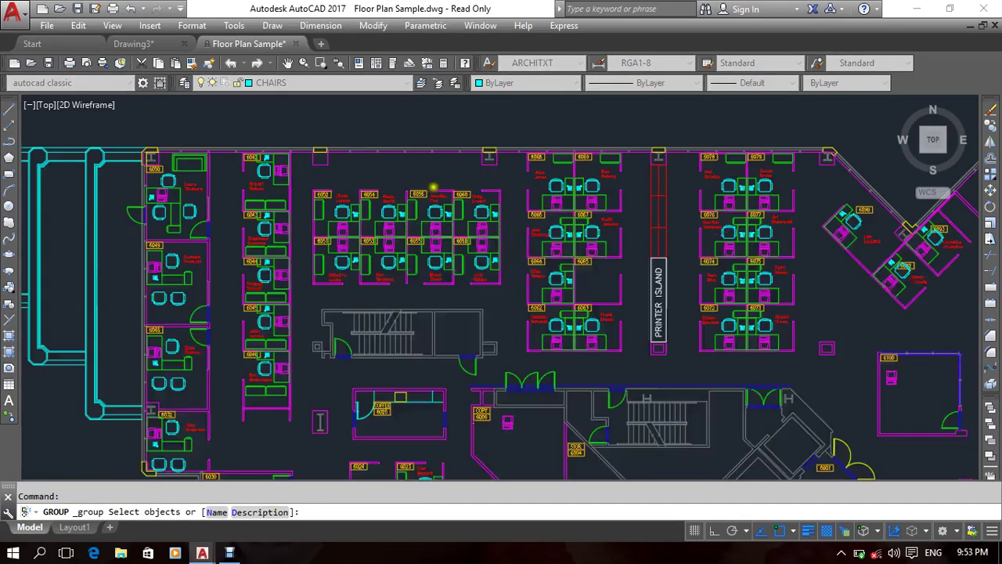
{"action": "scroll", "coordinate": [433, 188], "scroll_direction": "up", "scroll_amount": 2}
{"action": "scroll", "coordinate": [509, 219], "scroll_direction": "up", "scroll_amount": 2}
{"action": "middle_click_drag", "start_coordinate": [510, 219], "coordinate": [527, 224]}
{"action": "scroll", "coordinate": [509, 292], "scroll_direction": "down", "scroll_amount": 2}
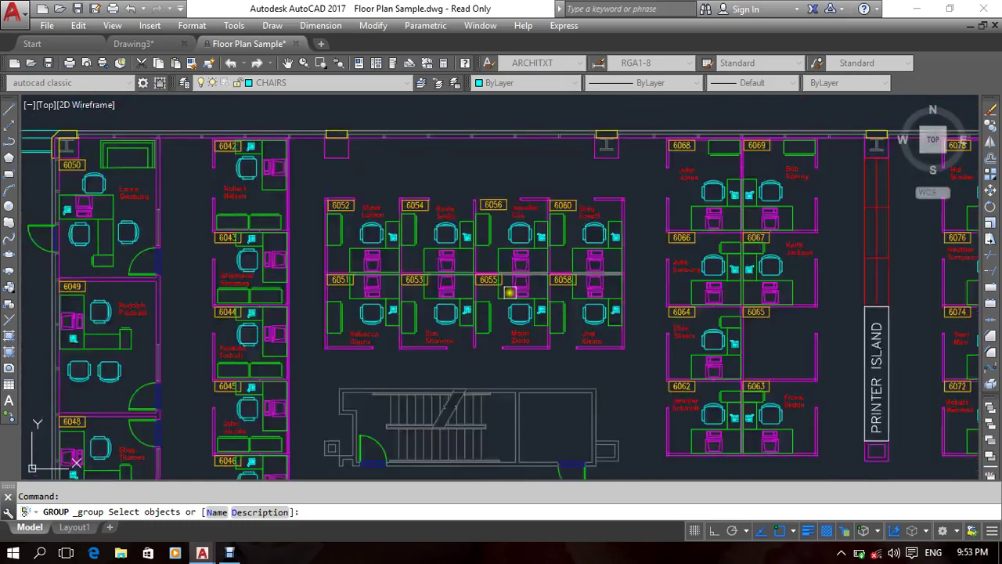
{"action": "scroll", "coordinate": [510, 292], "scroll_direction": "down", "scroll_amount": 3}
{"action": "scroll", "coordinate": [600, 224], "scroll_direction": "up", "scroll_amount": 2}
{"action": "scroll", "coordinate": [653, 236], "scroll_direction": "up", "scroll_amount": 1}
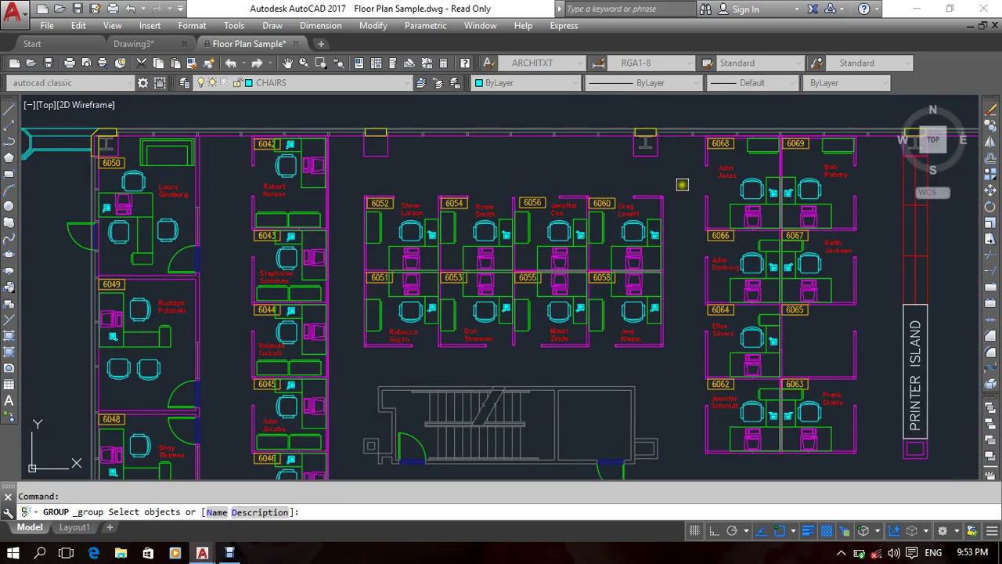
{"action": "left_click", "coordinate": [681, 184]}
{"action": "left_click", "coordinate": [354, 357]}
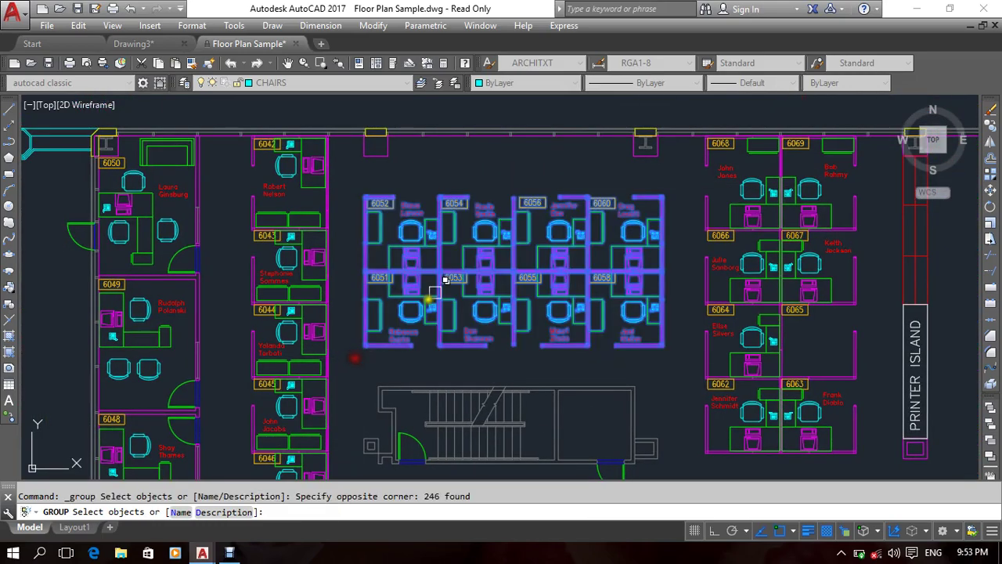
{"action": "right_click", "coordinate": [489, 173]}
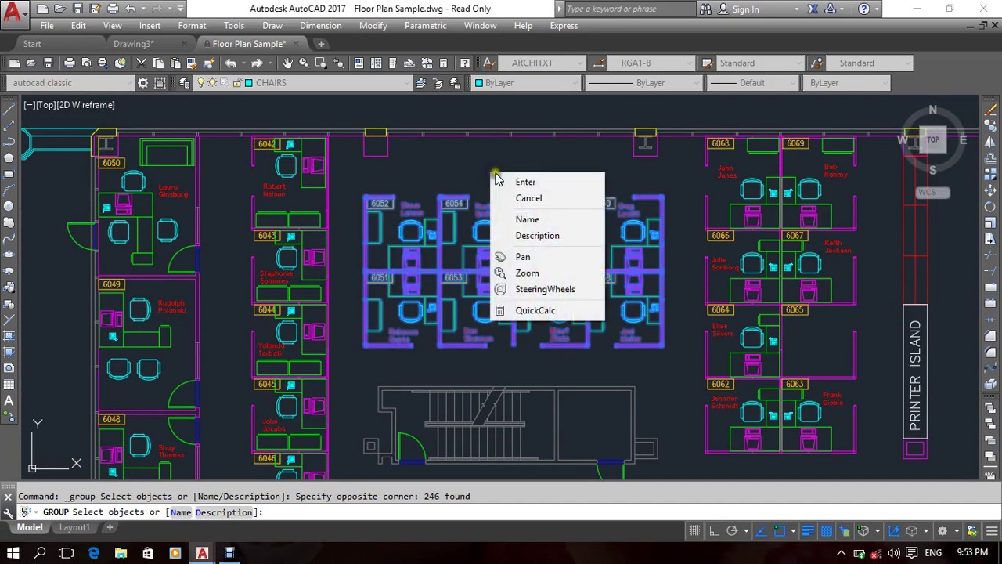
{"action": "left_click", "coordinate": [495, 182]}
Test the new group by picking a chair inside it, then cancel
{"action": "middle_click_drag", "start_coordinate": [377, 298], "coordinate": [401, 289]}
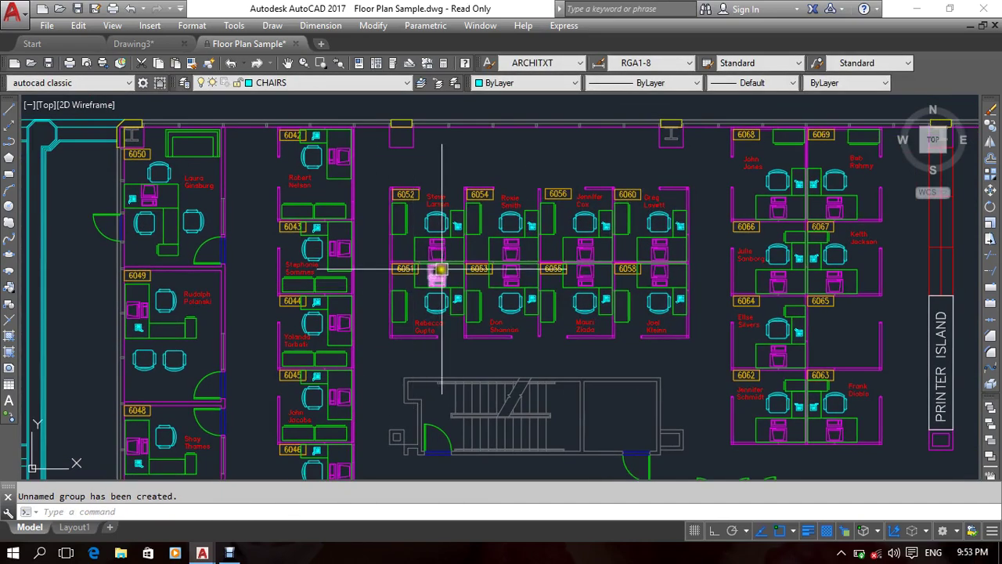
{"action": "left_click", "coordinate": [459, 302]}
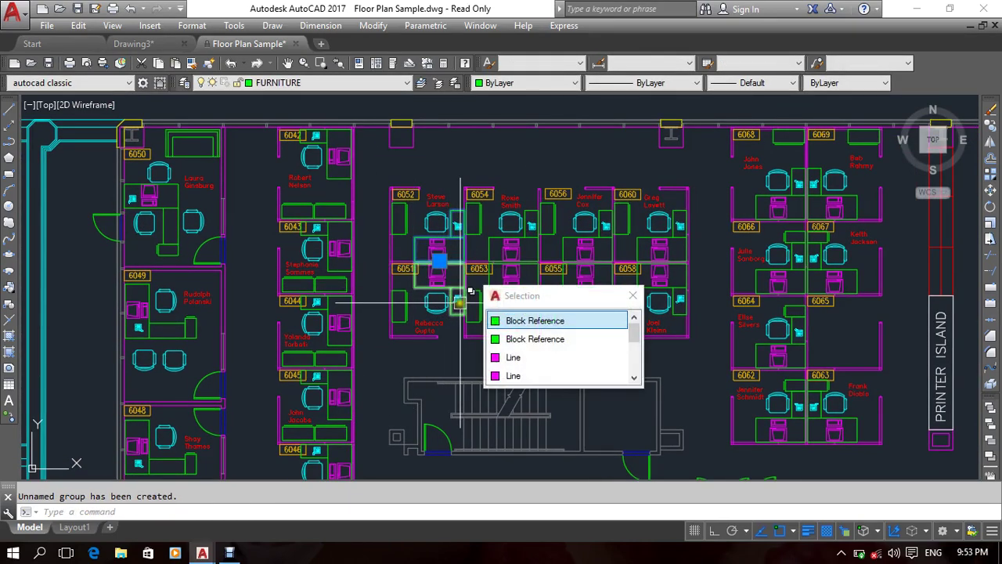
{"action": "key", "text": "Escape"}
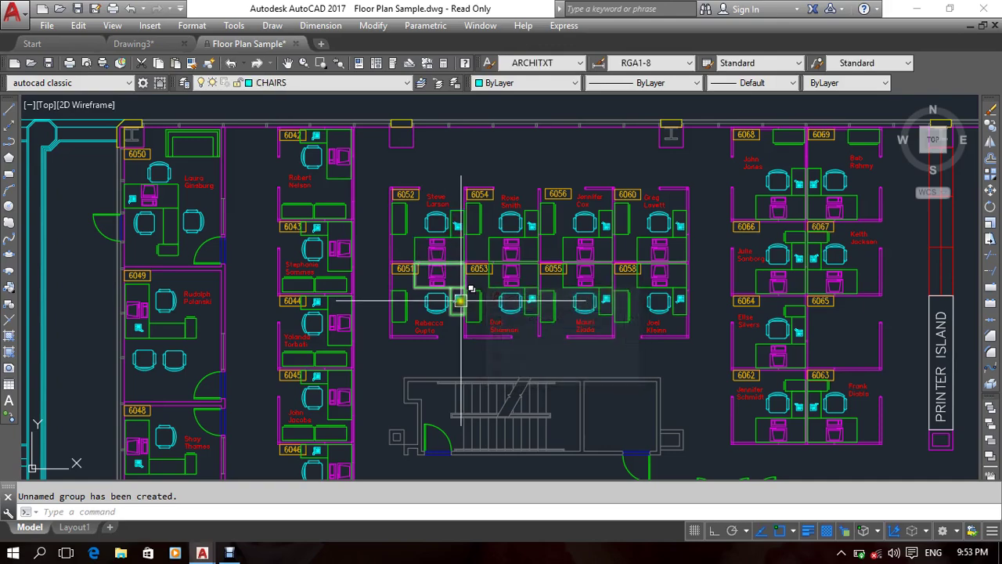
{"action": "middle_click_drag", "start_coordinate": [492, 321], "coordinate": [495, 325]}
Via OP, toggle Show single grip on groups in Selection options and apply
{"action": "type", "text": "OP"}
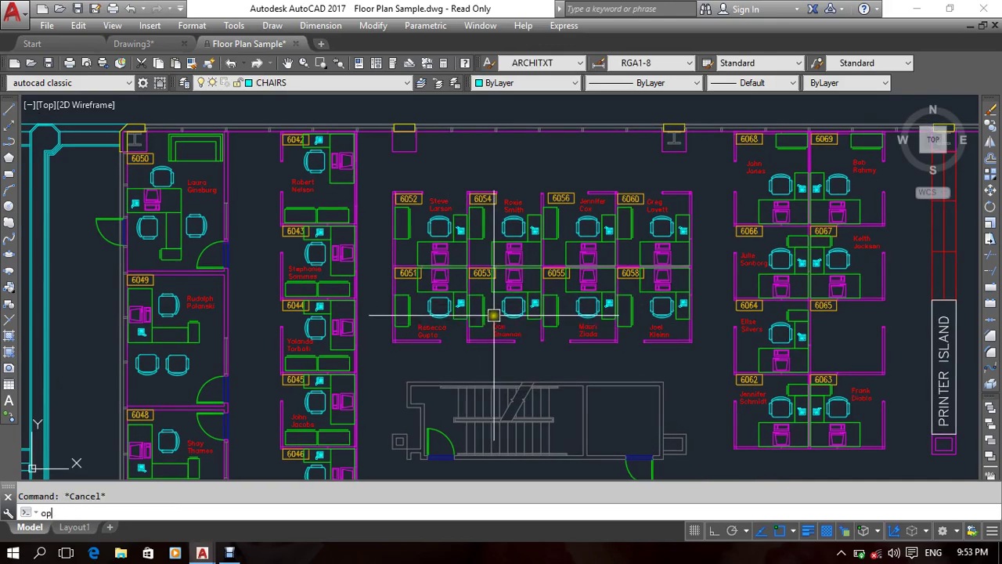
{"action": "key", "text": "Return"}
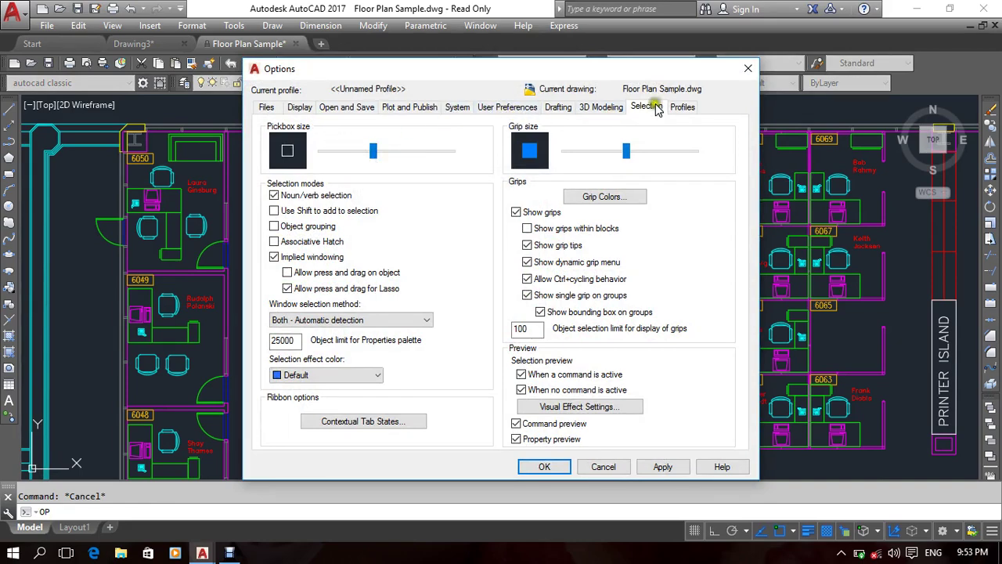
{"action": "left_click", "coordinate": [538, 297]}
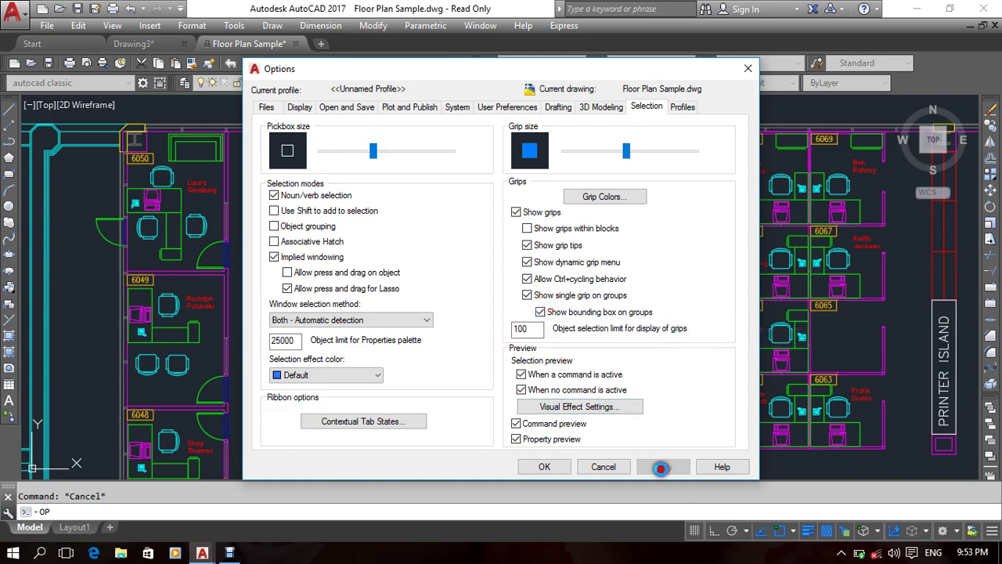
{"action": "left_click", "coordinate": [538, 467]}
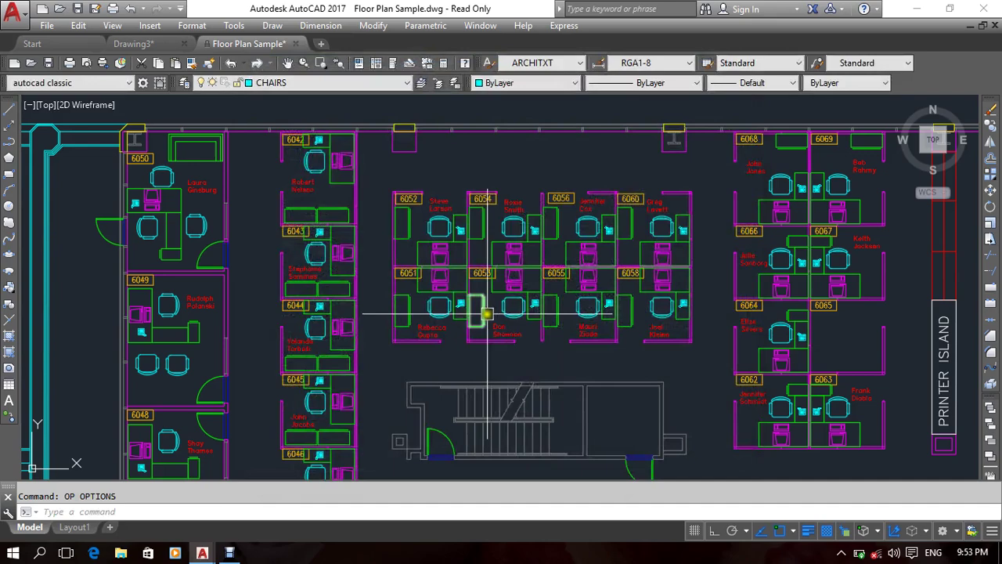
Close Options, clear the selection and start the GROUP command in the floor plan
{"action": "left_click", "coordinate": [534, 351]}
{"action": "key", "text": "Escape"}
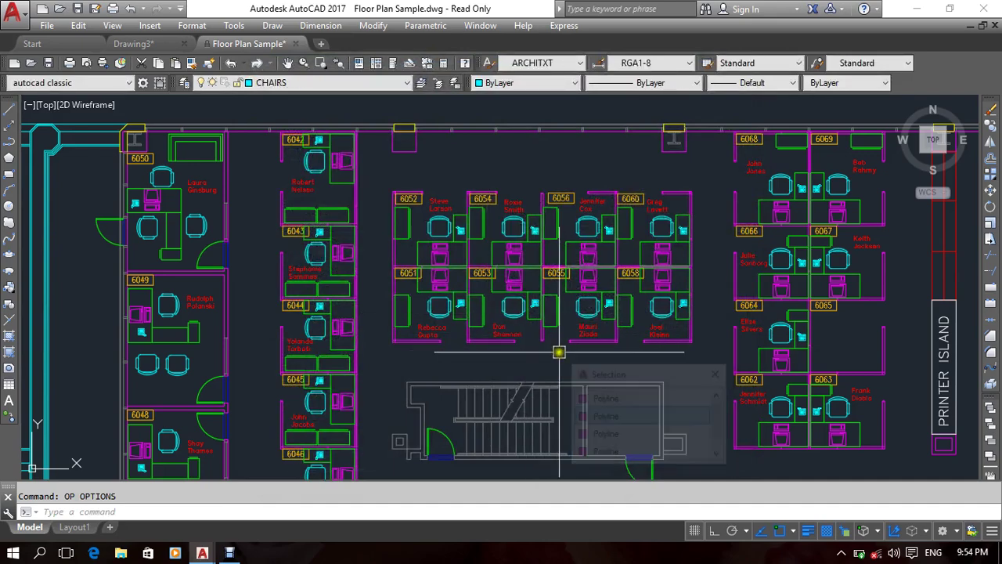
{"action": "scroll", "coordinate": [540, 344], "scroll_direction": "down", "scroll_amount": 5}
{"action": "type", "text": "g"}
{"action": "key", "text": "Return"}
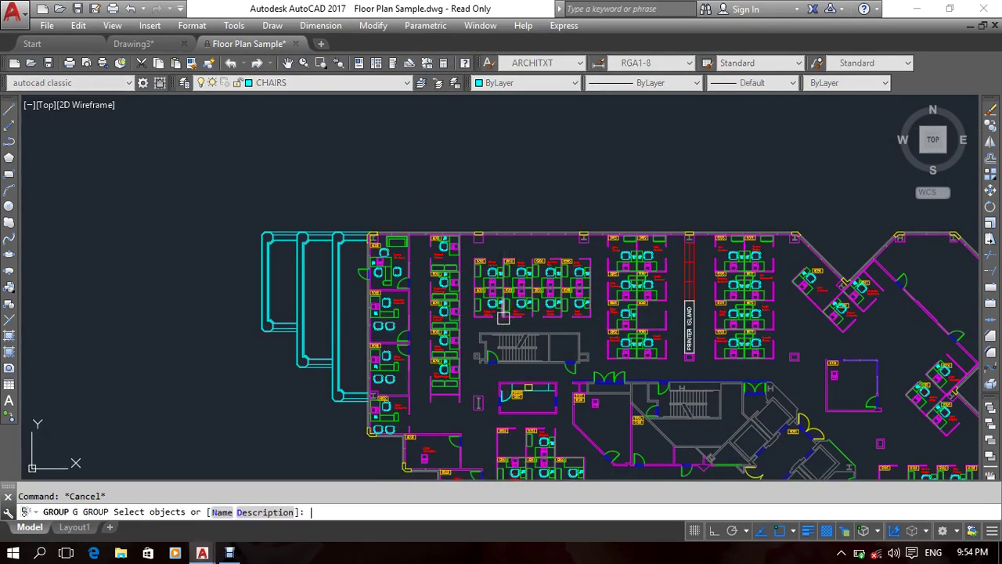
Pick the cubicle cluster and a cubicle wall, cancelling each, then pan the plan slightly right
{"action": "scroll", "coordinate": [567, 271], "scroll_direction": "up", "scroll_amount": 3}
{"action": "scroll", "coordinate": [566, 271], "scroll_direction": "up", "scroll_amount": 3}
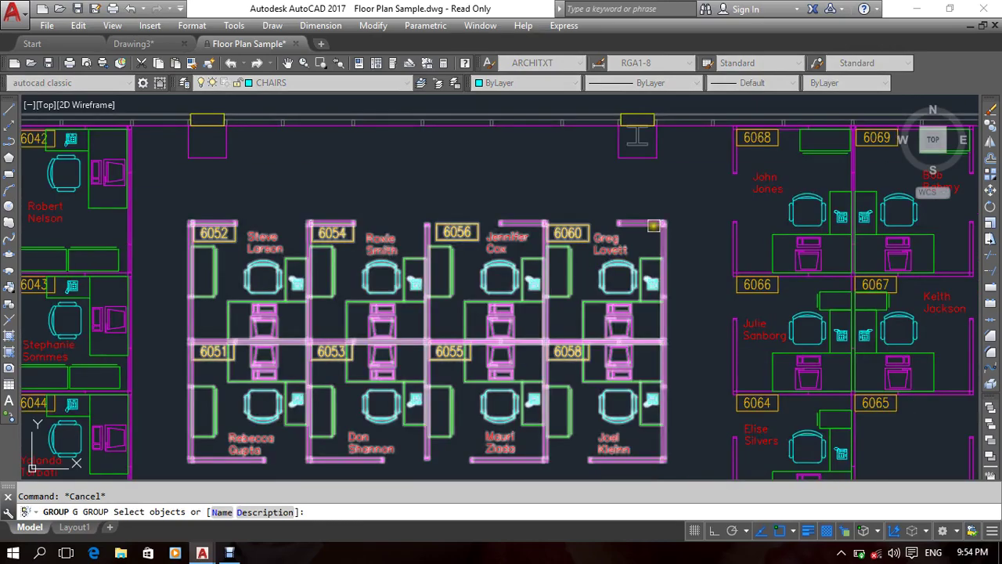
{"action": "left_click", "coordinate": [653, 225]}
{"action": "scroll", "coordinate": [654, 226], "scroll_direction": "down", "scroll_amount": 2}
{"action": "key", "text": "Escape"}
{"action": "left_click", "coordinate": [606, 234]}
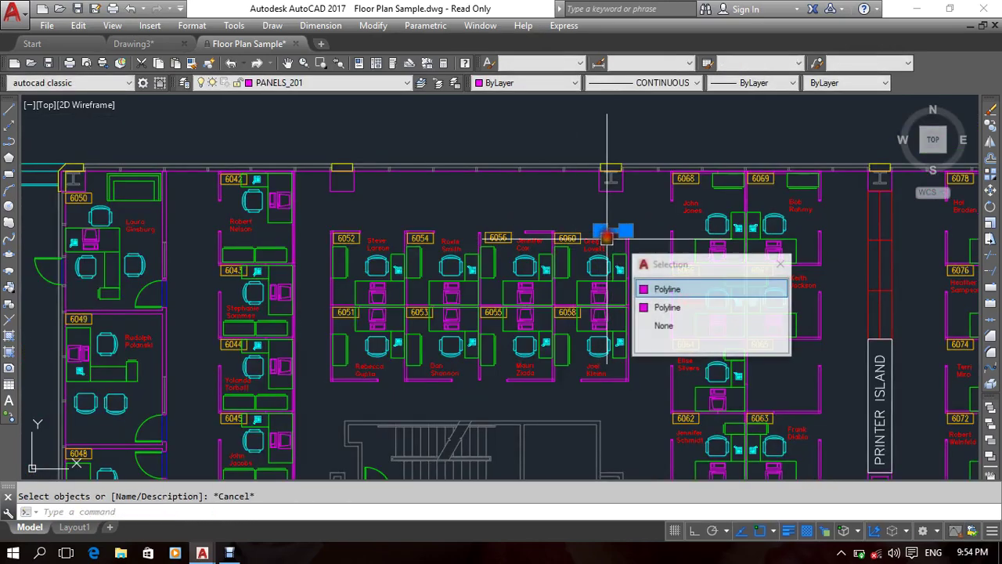
{"action": "key", "text": "Escape"}
{"action": "middle_click_drag", "start_coordinate": [540, 276], "coordinate": [577, 273]}
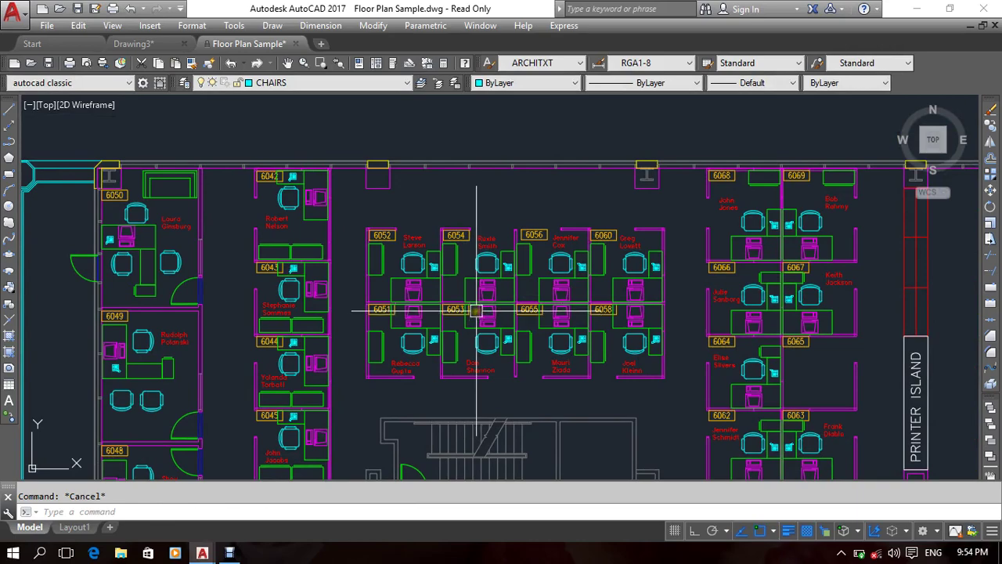
Set 'Object selection limit for display of grips' to 10000 in Options and apply it
{"action": "type", "text": "op"}
{"action": "key", "text": "Return"}
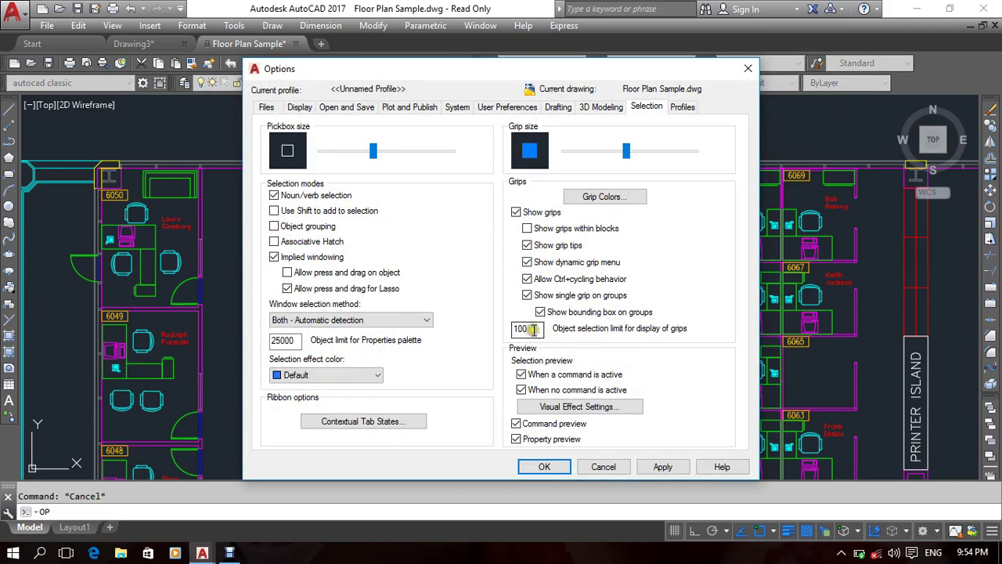
{"action": "type", "text": "00"}
{"action": "left_click", "coordinate": [669, 468]}
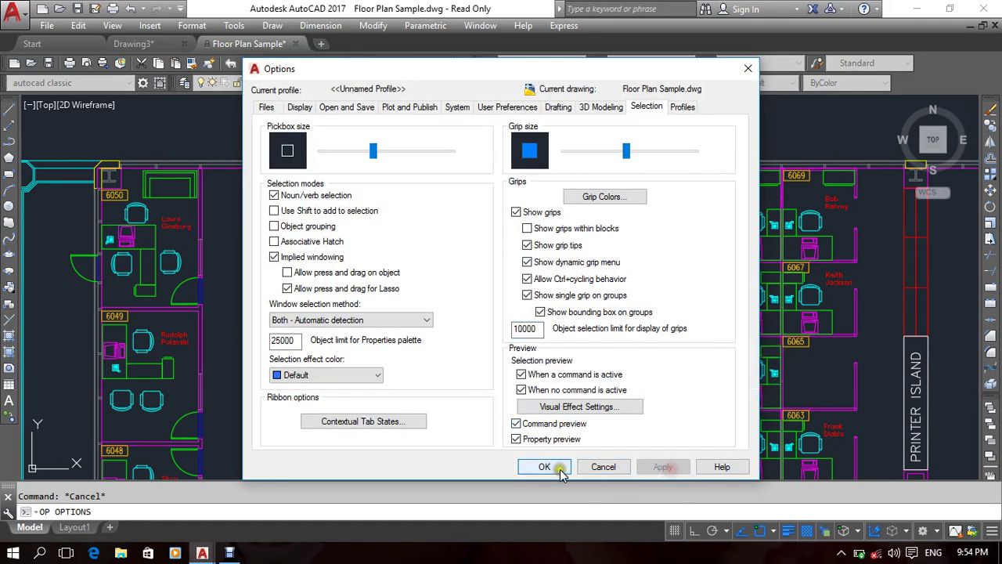
{"action": "left_click", "coordinate": [558, 467]}
{"action": "left_click", "coordinate": [560, 368]}
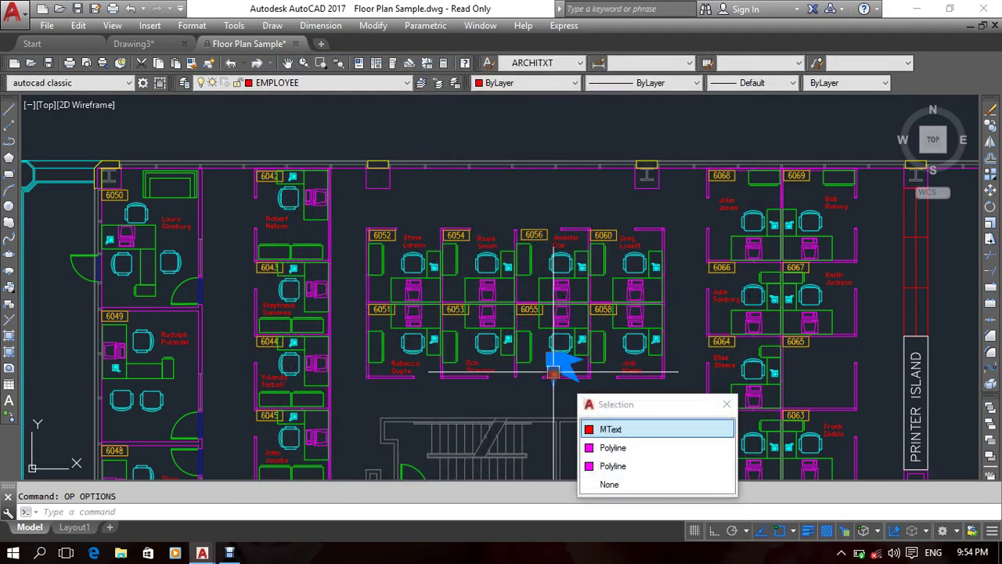
{"action": "key", "text": "Escape"}
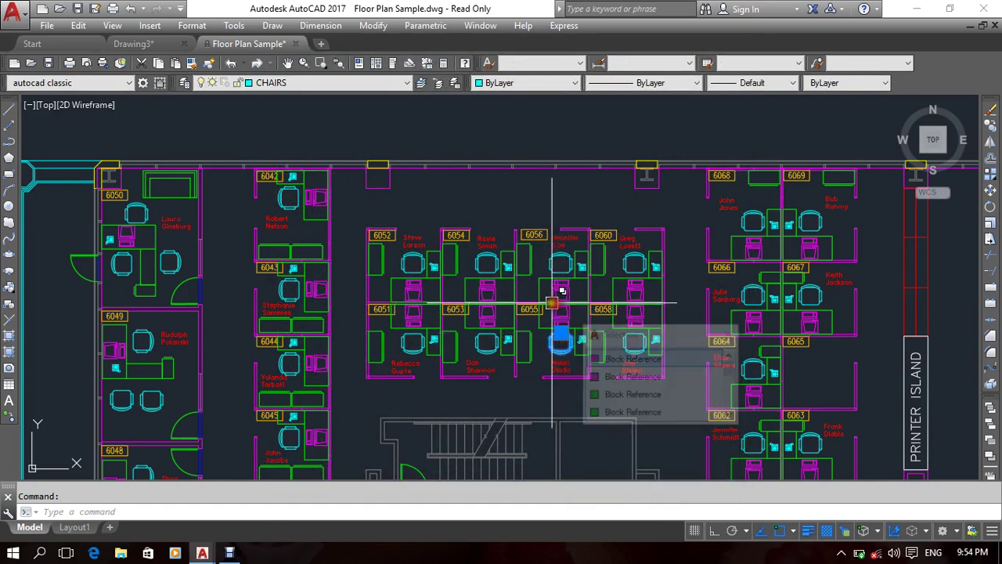
{"action": "left_click", "coordinate": [577, 213]}
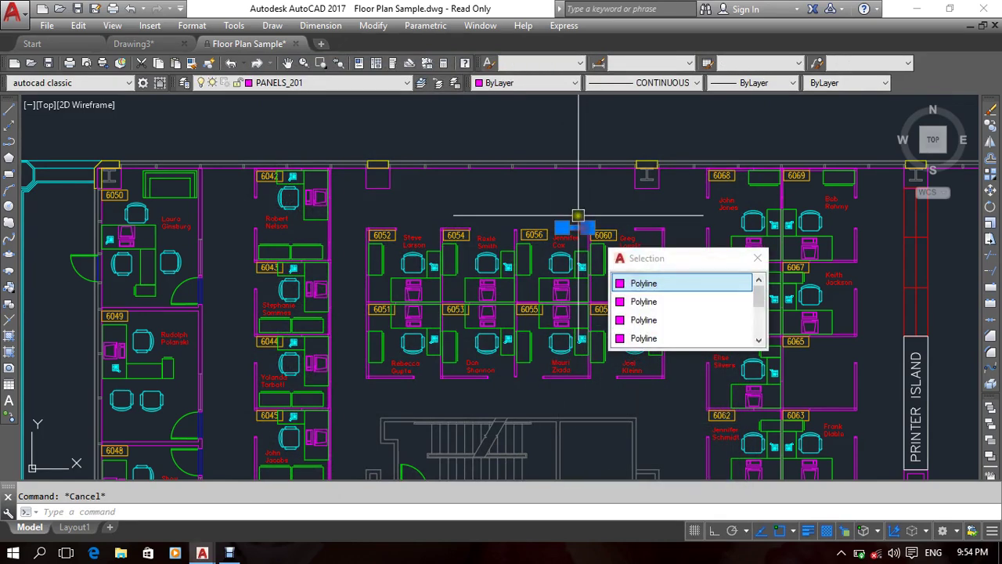
{"action": "key", "text": "Escape"}
{"action": "left_click", "coordinate": [577, 210]}
{"action": "key", "text": "Escape"}
{"action": "left_click_drag", "start_coordinate": [523, 209], "coordinate": [465, 219]}
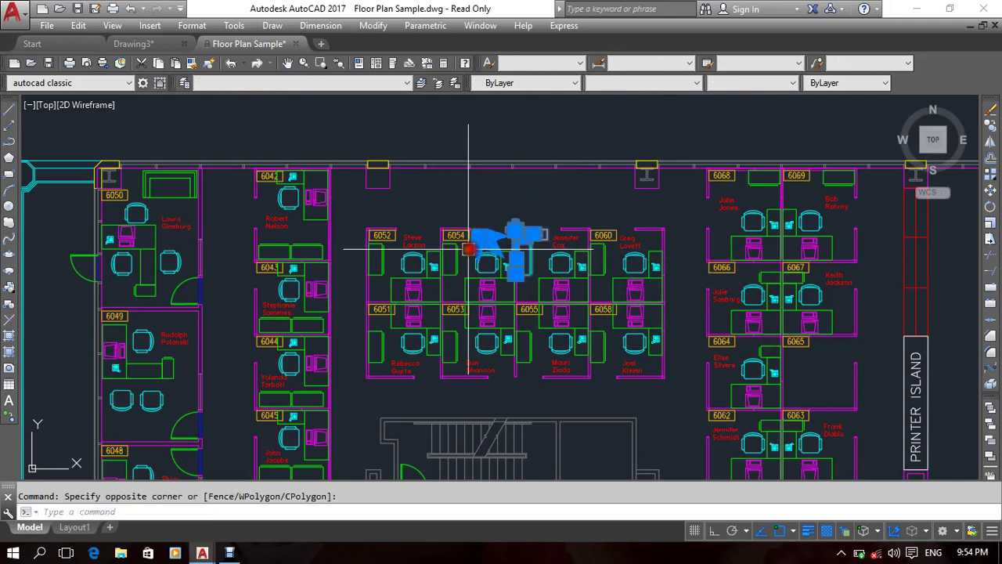
{"action": "key", "text": "Escape"}
{"action": "left_click", "coordinate": [475, 209]}
{"action": "key", "text": "Escape"}
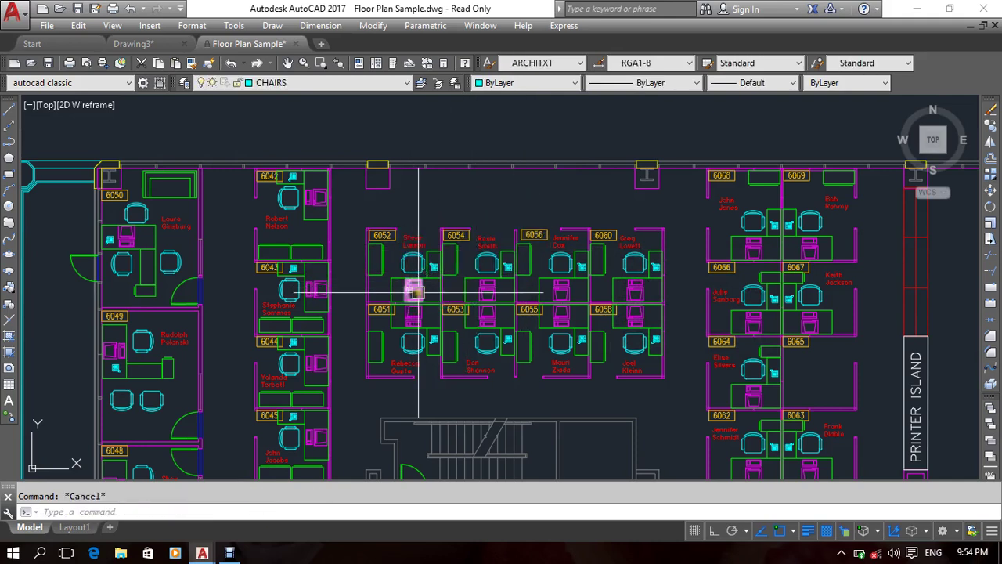
{"action": "type", "text": "m"}
{"action": "key", "text": "Return"}
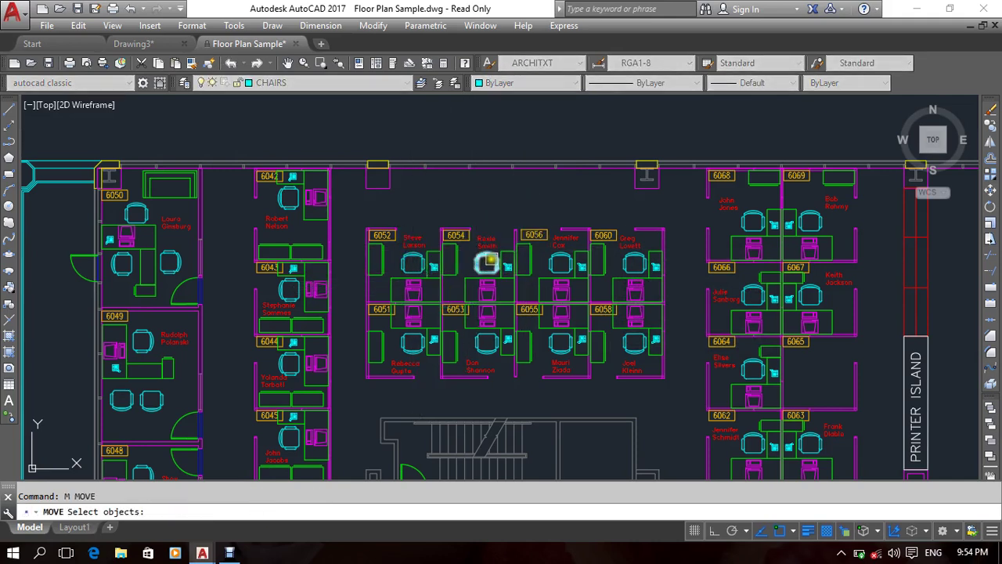
{"action": "key", "text": "Escape"}
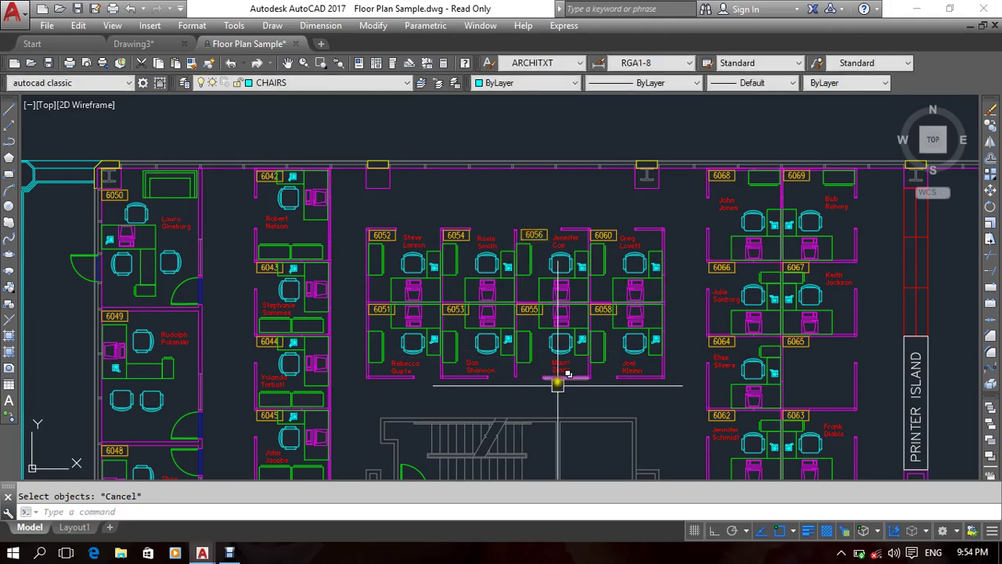
{"action": "type", "text": "g"}
{"action": "key", "text": "Return"}
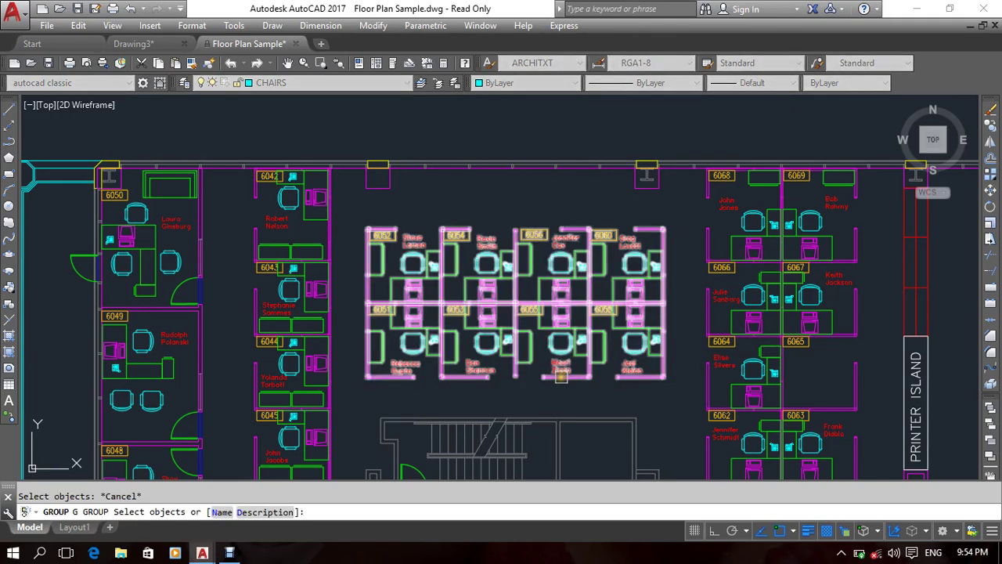
{"action": "left_click", "coordinate": [561, 377]}
{"action": "key", "text": "Return"}
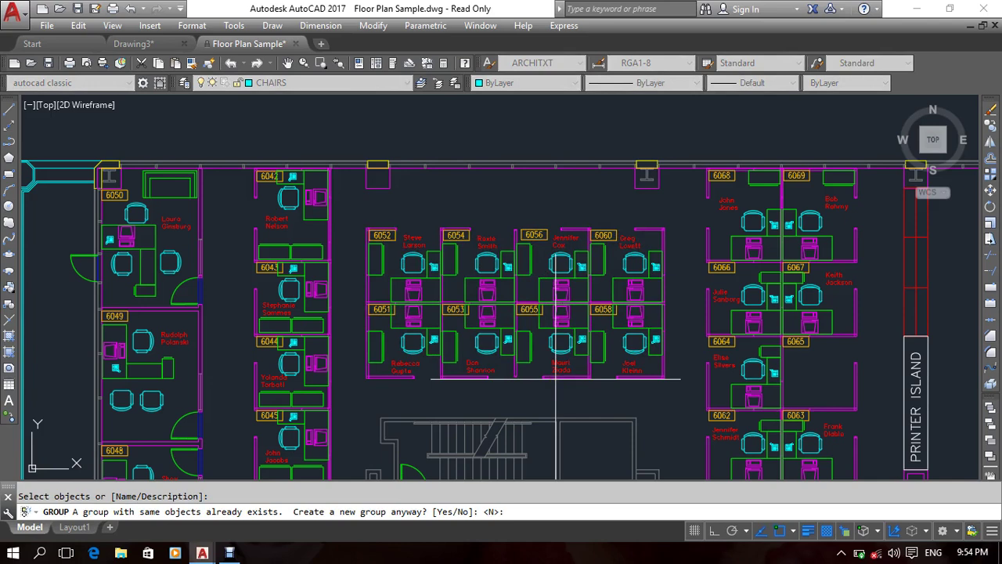
{"action": "key", "text": "Return"}
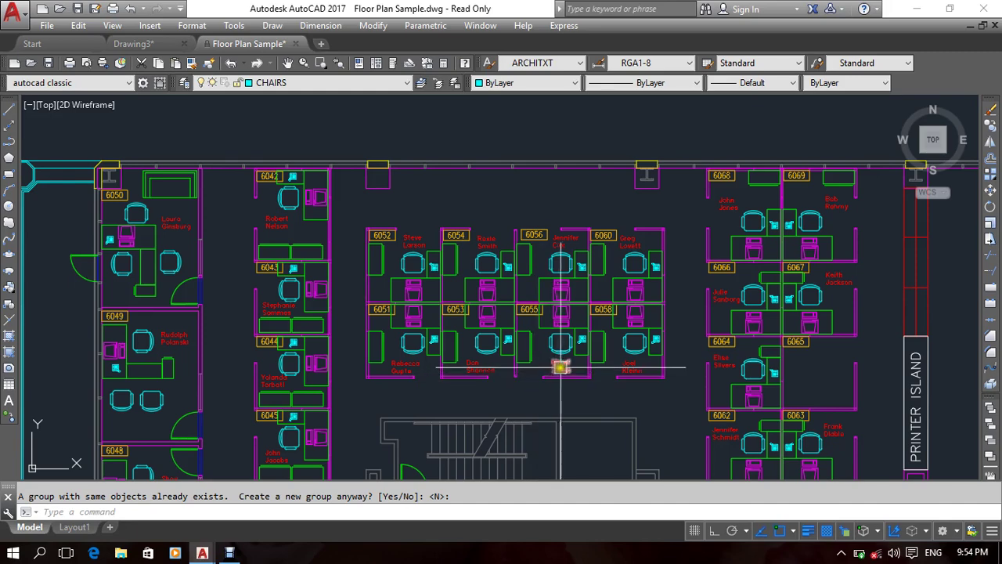
{"action": "left_click", "coordinate": [568, 375]}
{"action": "key", "text": "Escape"}
{"action": "middle_click_drag", "start_coordinate": [414, 374], "coordinate": [488, 353]}
{"action": "left_click", "coordinate": [474, 359]}
{"action": "left_click", "coordinate": [458, 368]}
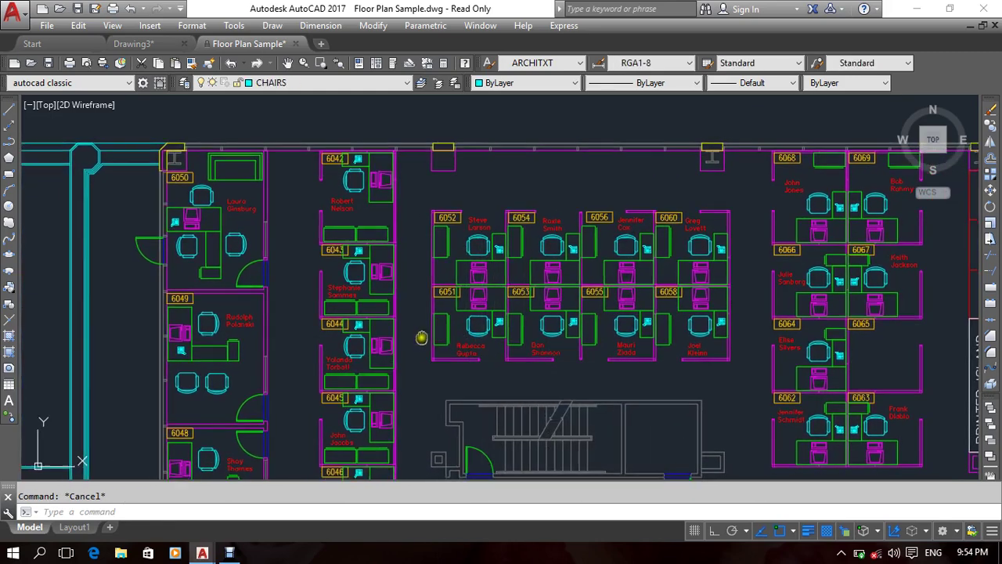
In Drawing3, draw three overlapping circles, the third below the first two
{"action": "left_click", "coordinate": [130, 43]}
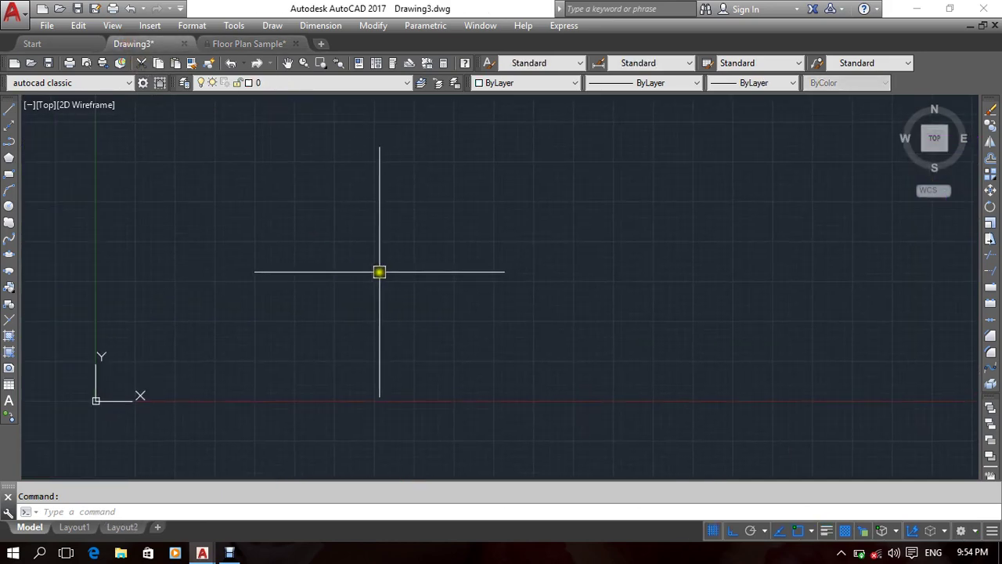
{"action": "type", "text": "c"}
{"action": "key", "text": "Return"}
{"action": "left_click", "coordinate": [454, 246]}
{"action": "left_click", "coordinate": [496, 246]}
{"action": "key", "text": "Return"}
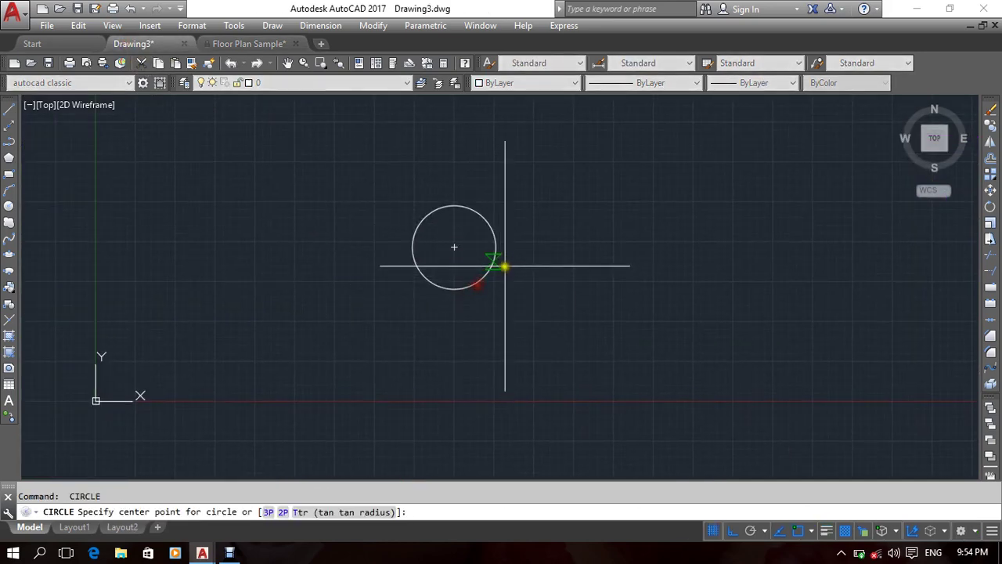
{"action": "left_click", "coordinate": [496, 246]}
{"action": "left_click", "coordinate": [529, 262]}
{"action": "key", "text": "Return"}
{"action": "left_click", "coordinate": [480, 278]}
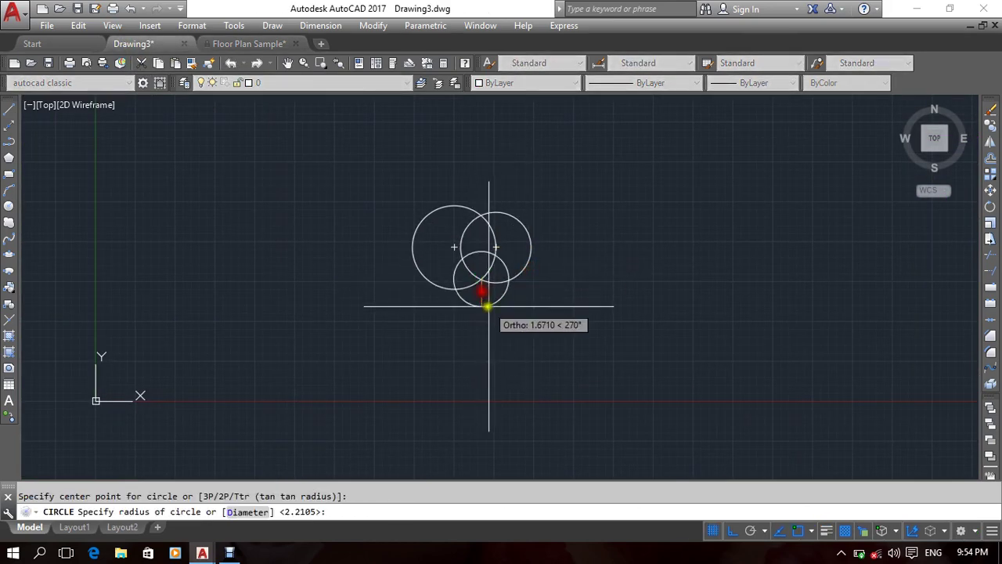
{"action": "middle_click_drag", "start_coordinate": [457, 318], "coordinate": [492, 322]}
{"action": "key", "text": "Return"}
Start the GROUP command and begin a selection window around the circles
{"action": "type", "text": "g"}
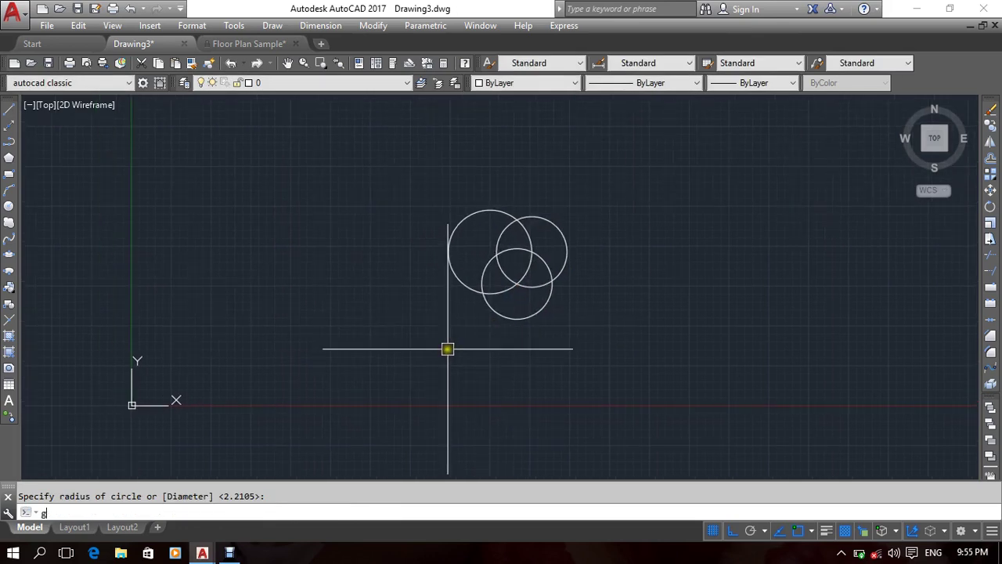
{"action": "key", "text": "Return"}
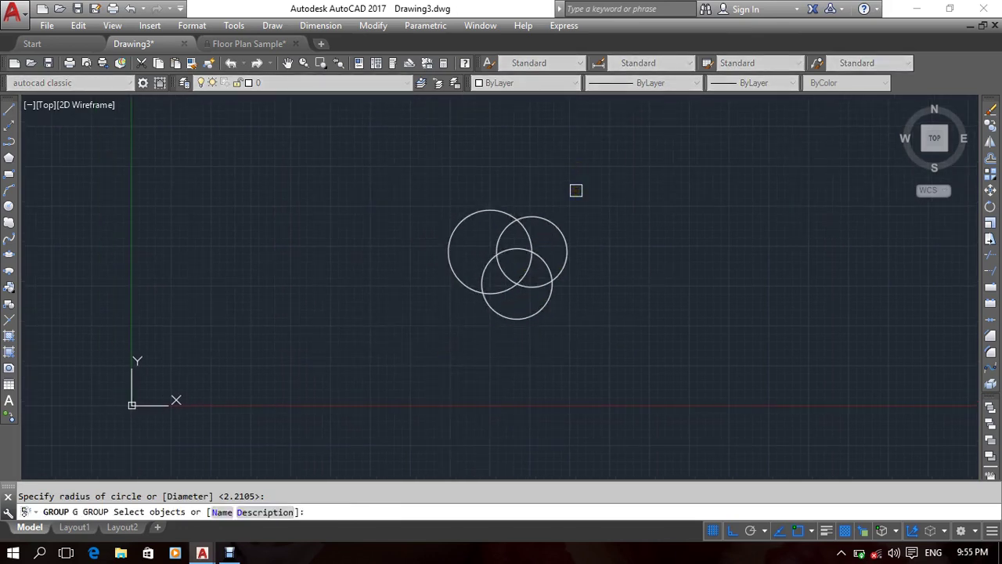
{"action": "left_click", "coordinate": [576, 191]}
Window-select the three circles into an unnamed group, then pick it to check
{"action": "left_click", "coordinate": [420, 306]}
{"action": "key", "text": "Return"}
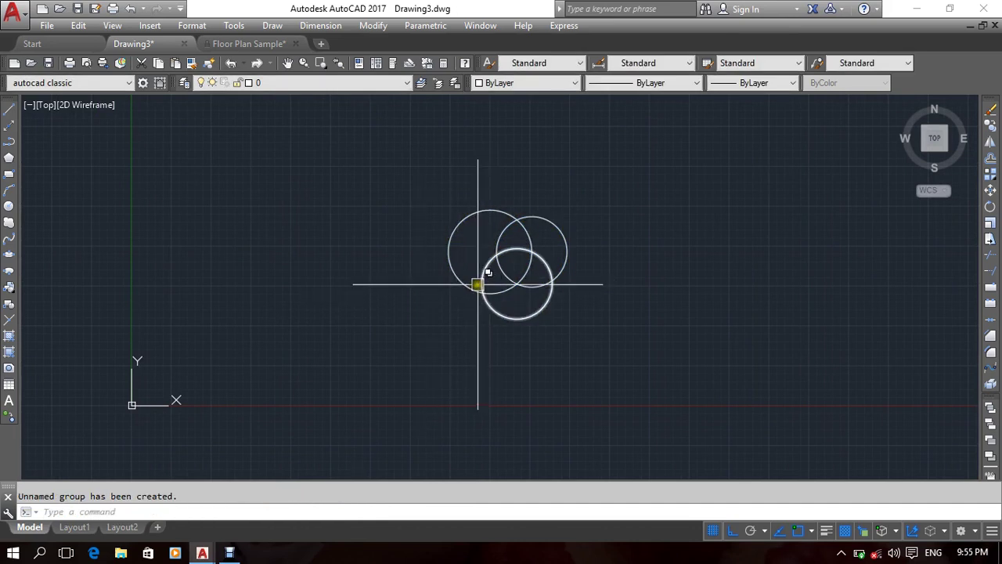
{"action": "left_click", "coordinate": [495, 254]}
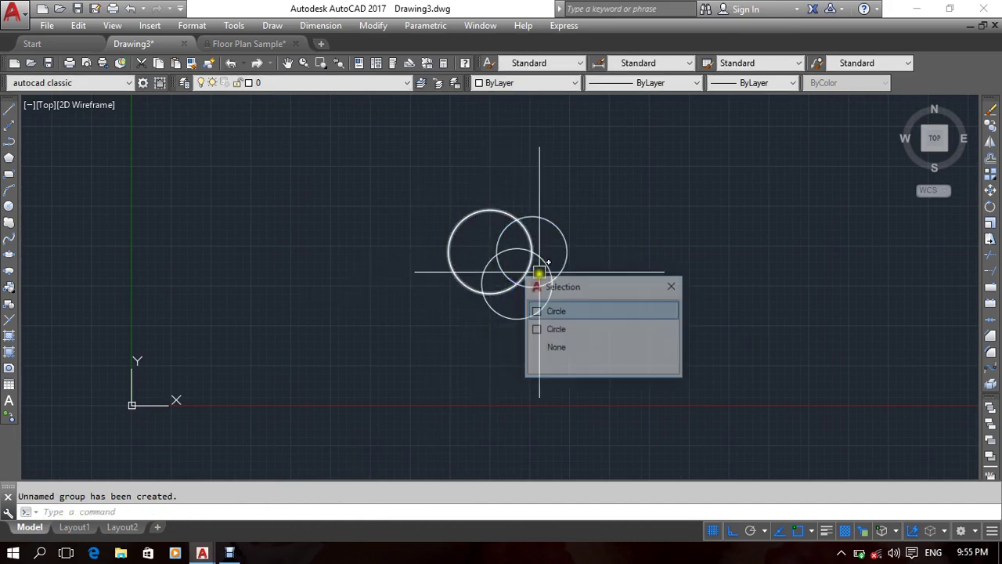
{"action": "key", "text": "Escape"}
Window-select the grouped circles again, cancel, and pan the view slightly down
{"action": "key", "text": "Escape"}
{"action": "left_click", "coordinate": [584, 190]}
{"action": "left_click", "coordinate": [401, 364]}
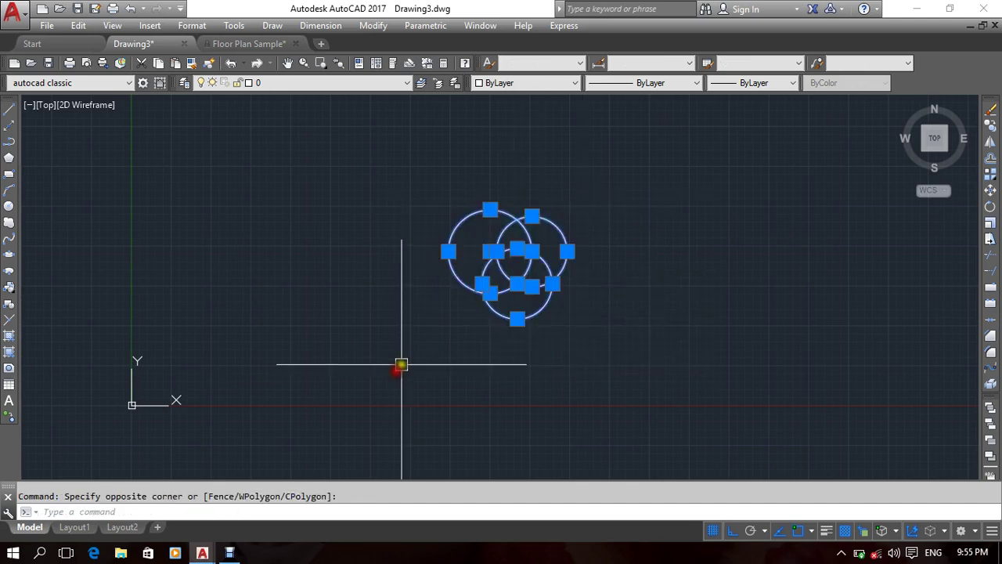
{"action": "key", "text": "Escape"}
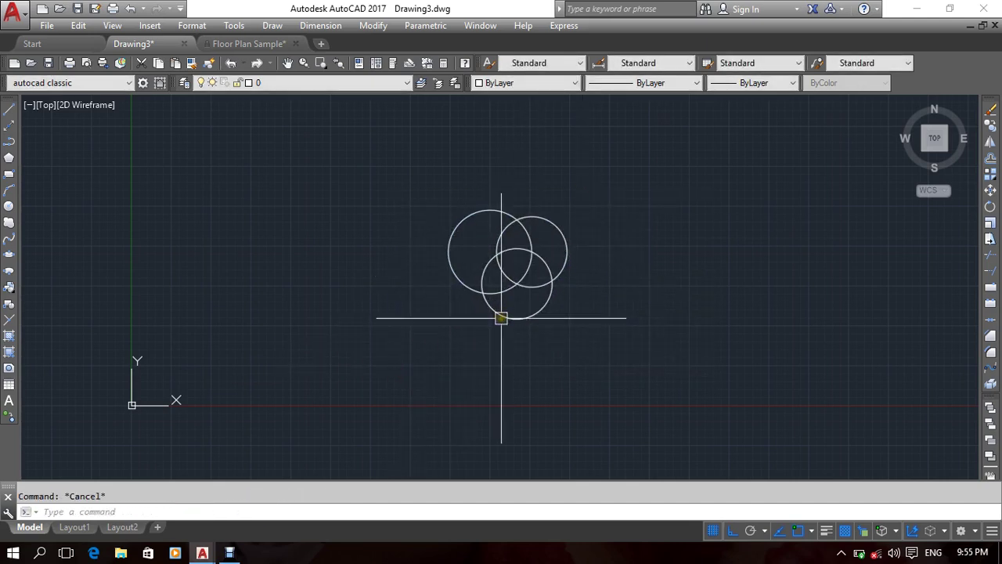
{"action": "middle_click_drag", "start_coordinate": [444, 335], "coordinate": [444, 342]}
Uncheck 'Show single grip on groups' in Options and apply it
{"action": "type", "text": "op"}
{"action": "key", "text": "Return"}
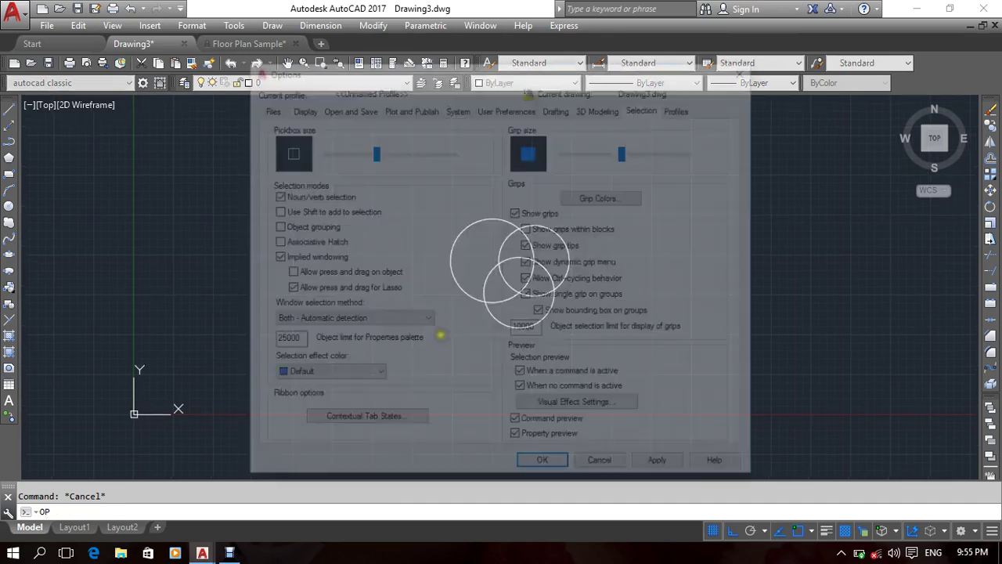
{"action": "left_click", "coordinate": [548, 300]}
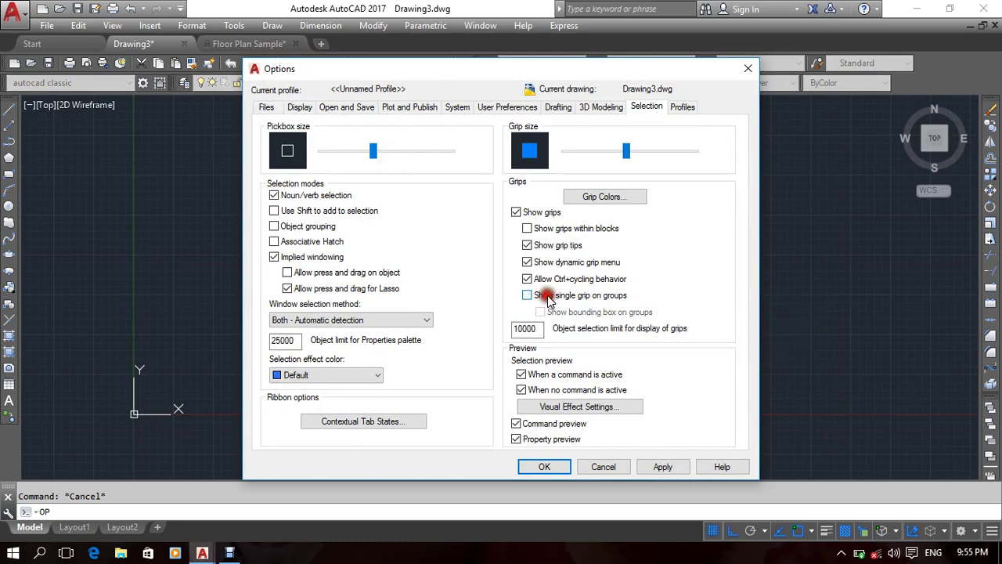
{"action": "left_click", "coordinate": [665, 466]}
{"action": "left_click", "coordinate": [560, 468]}
Pick the lower and upper-left circles to check their individual grips, then reopen Options
{"action": "left_click", "coordinate": [521, 327]}
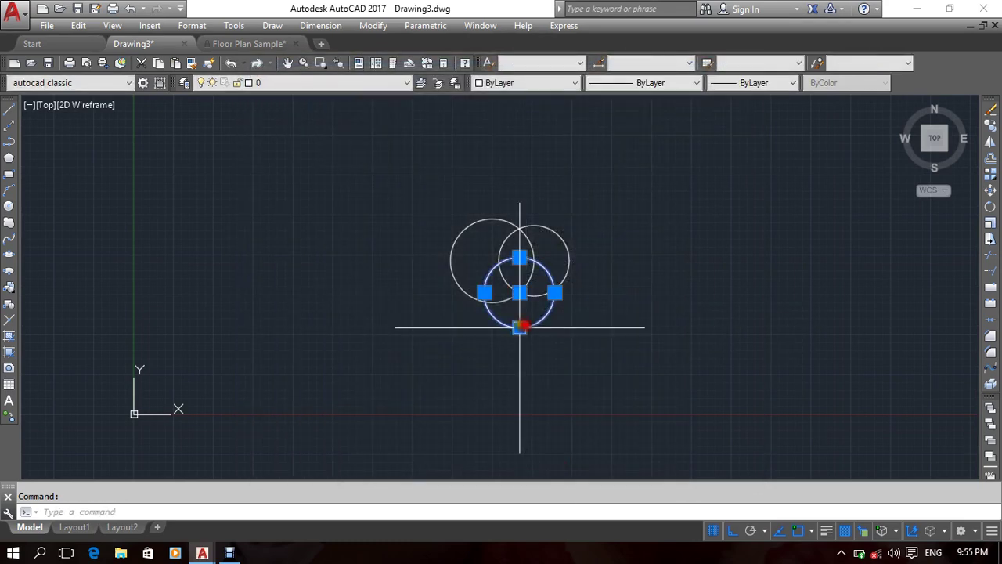
{"action": "key", "text": "Escape"}
{"action": "left_click", "coordinate": [477, 286]}
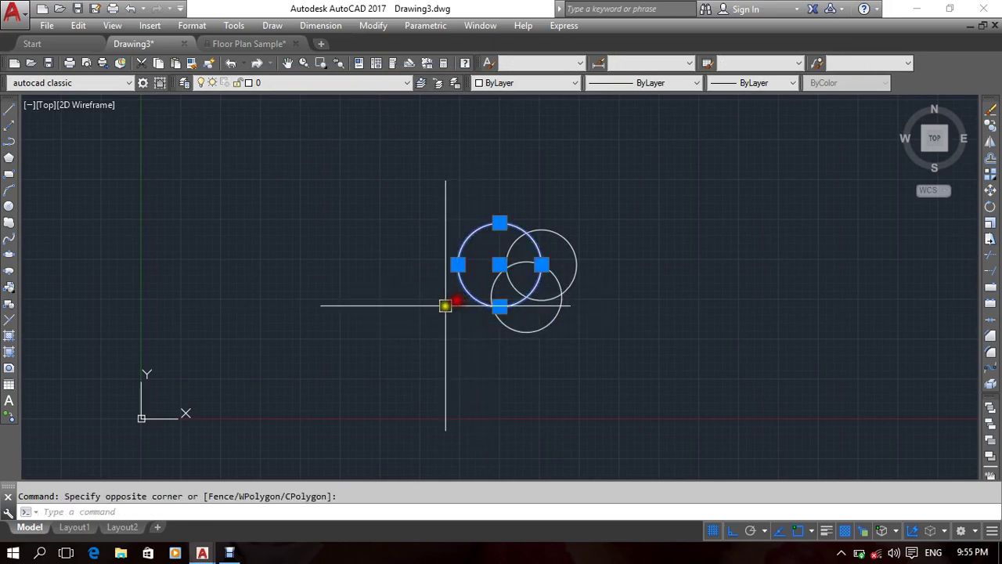
{"action": "key", "text": "Escape"}
{"action": "type", "text": "OP"}
{"action": "key", "text": "Return"}
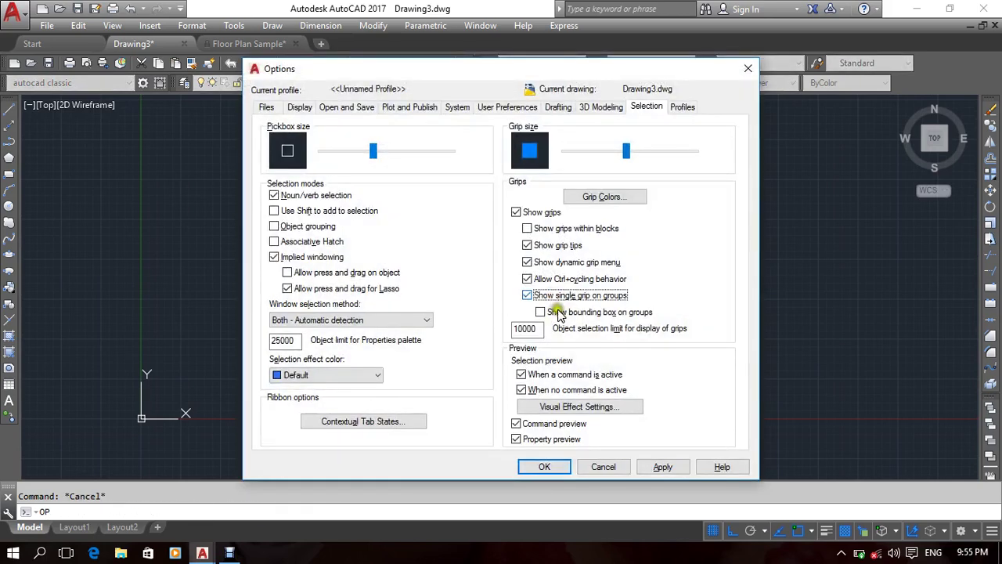
Check 'Show bounding box on groups', apply the change and close Options
{"action": "left_click", "coordinate": [560, 314]}
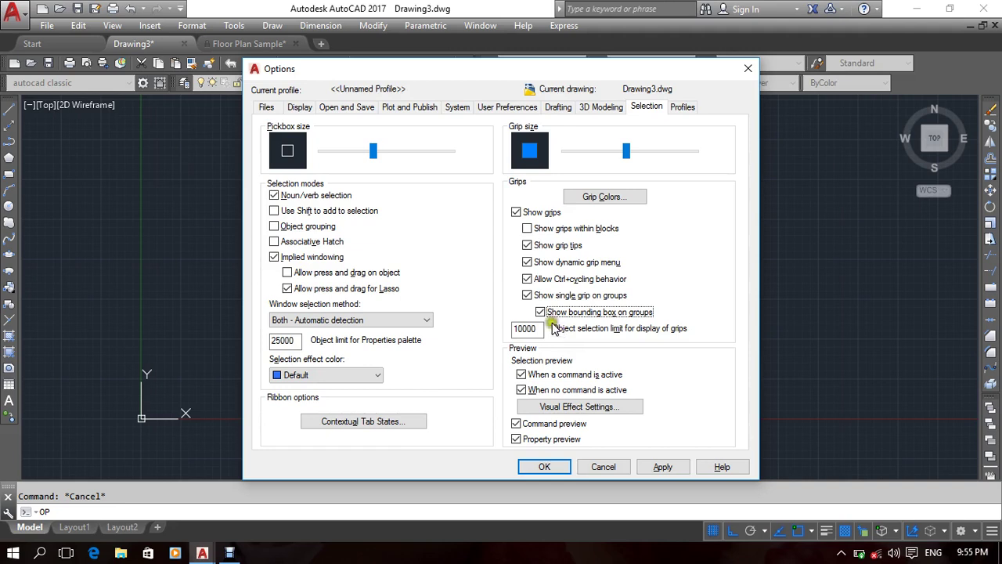
{"action": "left_click", "coordinate": [664, 467]}
{"action": "left_click", "coordinate": [548, 468]}
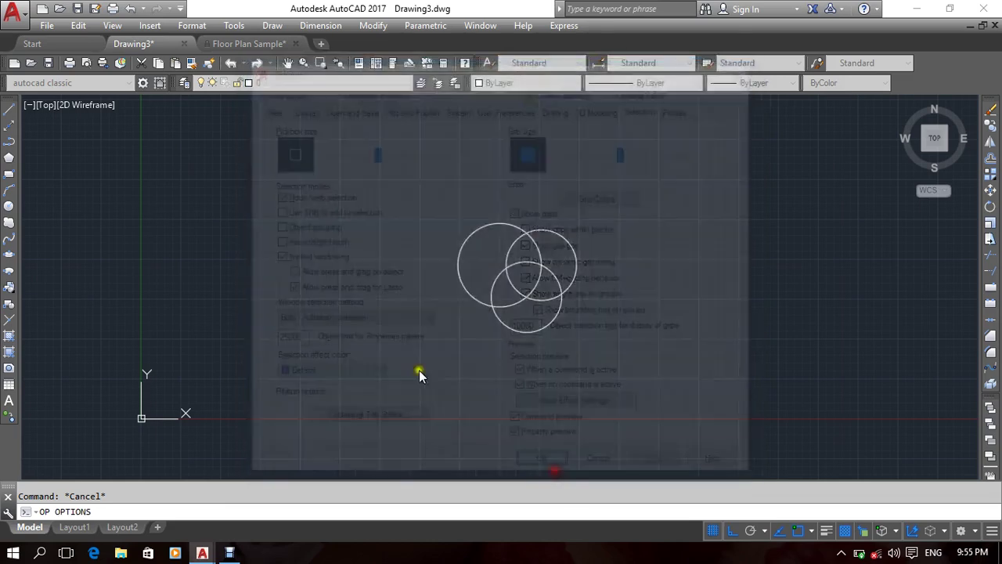
Draw four small overlapping circles to the left of the large ones
{"action": "left_click", "coordinate": [390, 299]}
{"action": "left_click", "coordinate": [407, 312]}
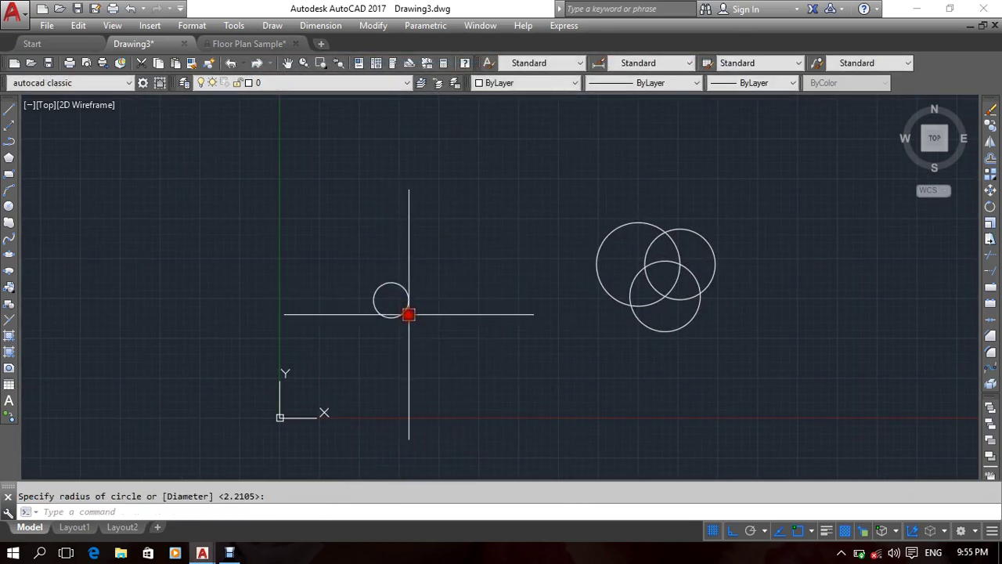
{"action": "key", "text": "Return"}
{"action": "left_click", "coordinate": [423, 320]}
{"action": "left_click", "coordinate": [435, 332]}
{"action": "key", "text": "Return"}
{"action": "left_click", "coordinate": [391, 318]}
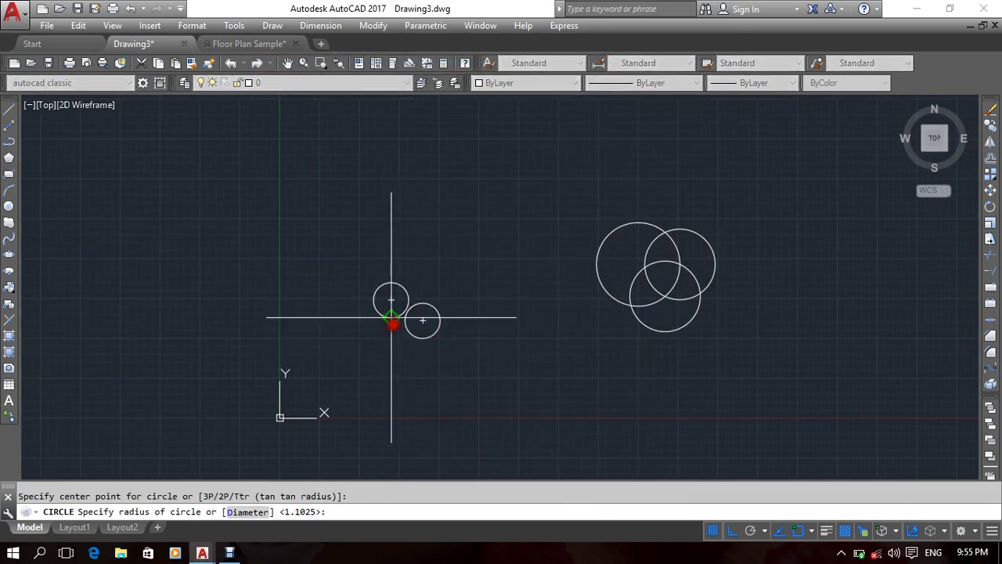
{"action": "left_click", "coordinate": [407, 319]}
{"action": "middle_click_drag", "start_coordinate": [409, 356], "coordinate": [409, 341]}
{"action": "left_click", "coordinate": [420, 328]}
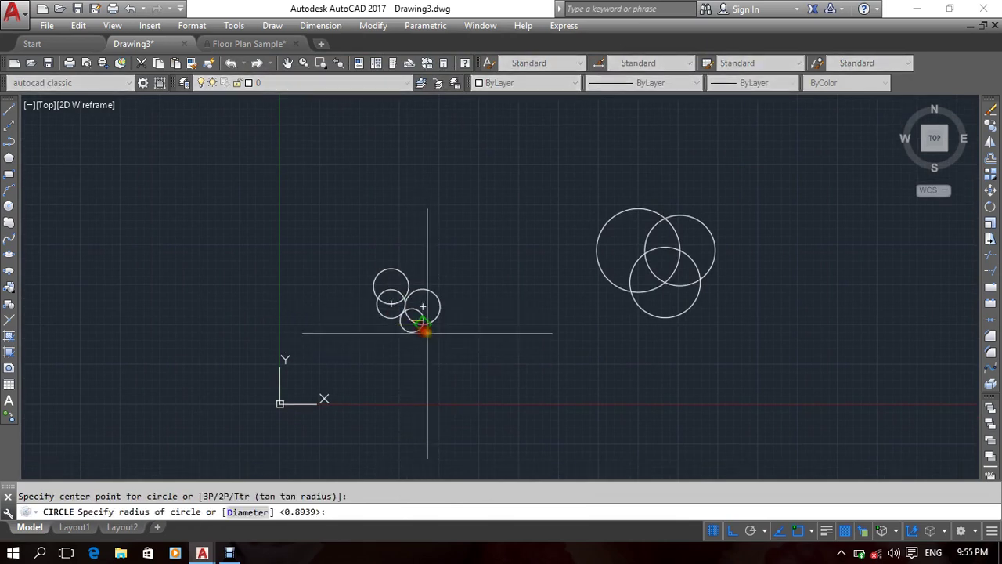
{"action": "key", "text": "Escape"}
Window-select the small circles into an unnamed group, check it, and REGEN the display
{"action": "type", "text": "g"}
{"action": "key", "text": "Return"}
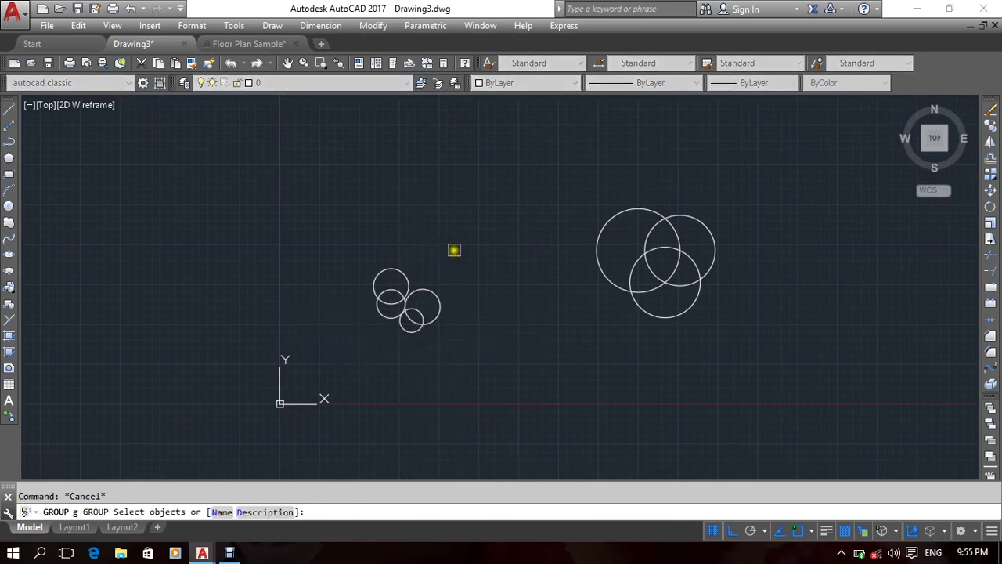
{"action": "left_click_drag", "start_coordinate": [454, 248], "coordinate": [141, 469]}
{"action": "key", "text": "Return"}
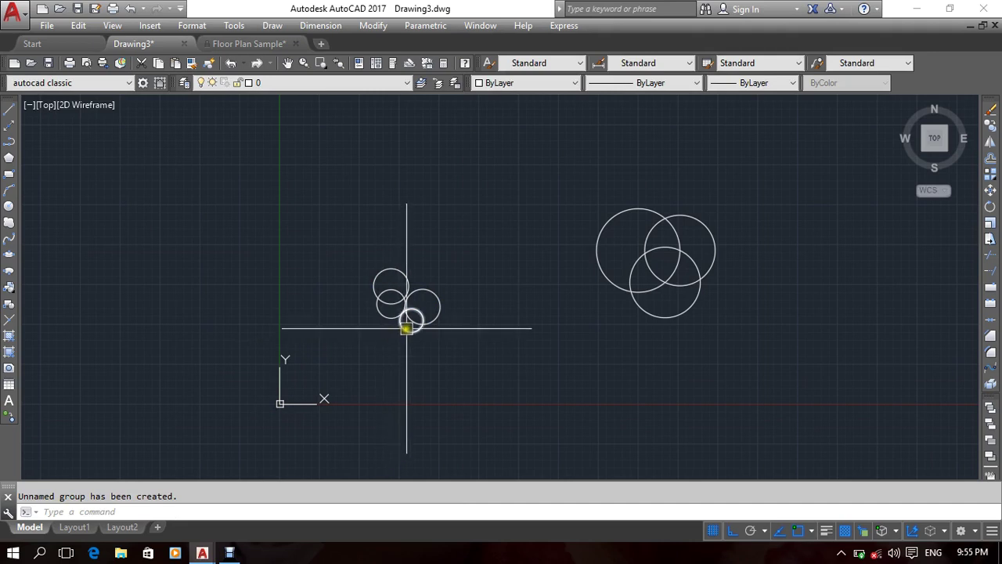
{"action": "left_click", "coordinate": [403, 323]}
{"action": "key", "text": "Escape"}
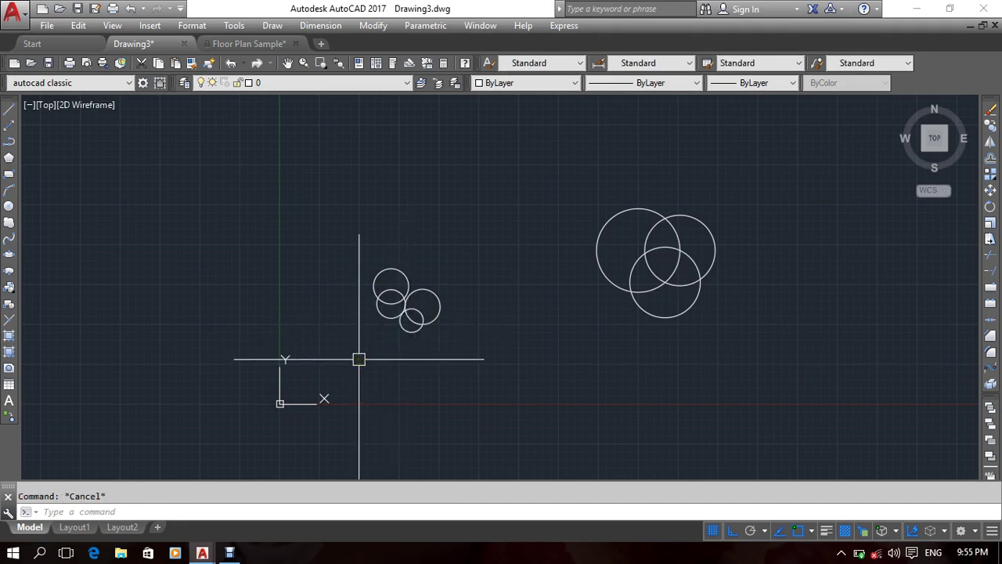
{"action": "type", "text": "re"}
{"action": "key", "text": "Return"}
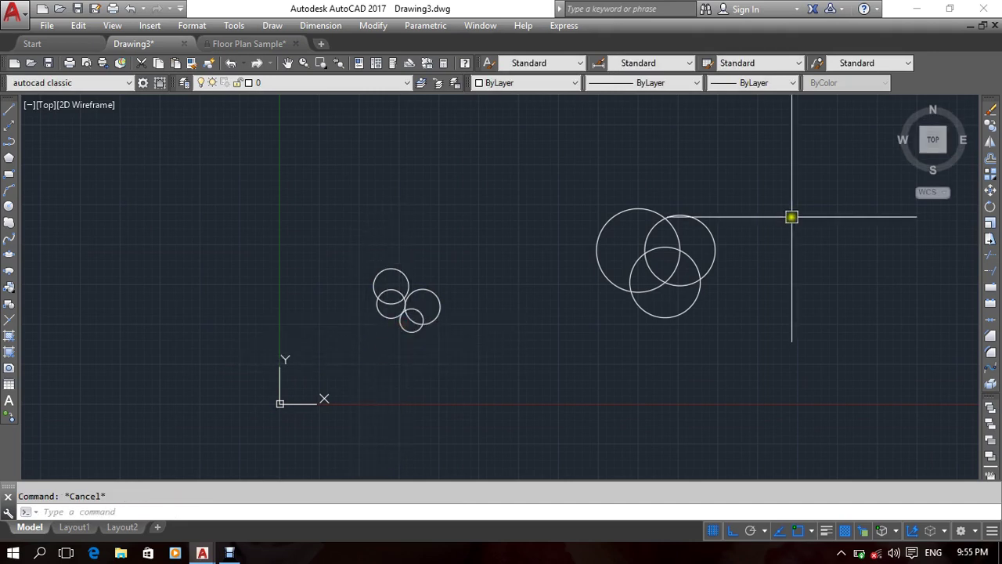
Close Drawing3 and Floor Plan Sample without saving, then exit AutoCAD 2017
{"action": "left_click", "coordinate": [994, 26]}
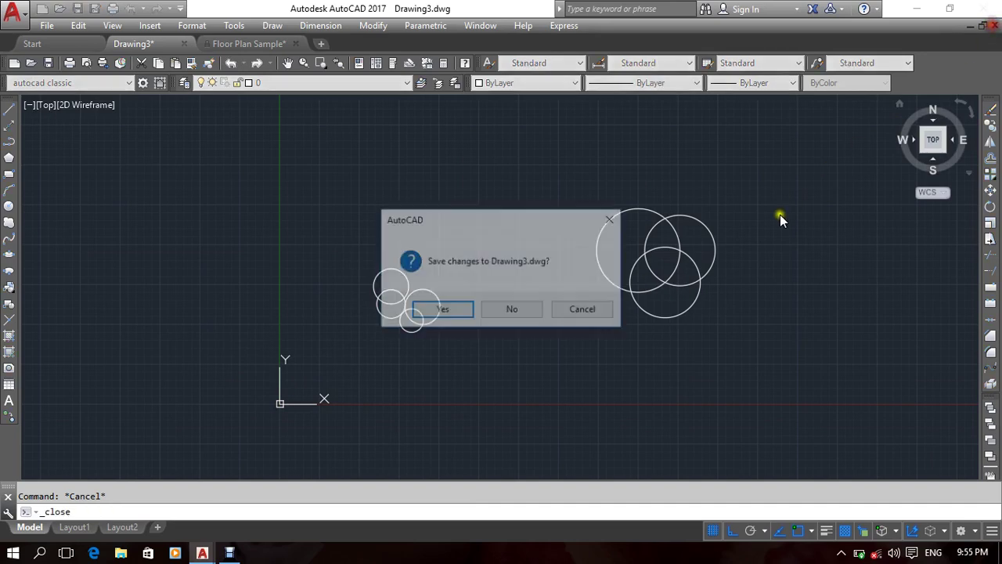
{"action": "left_click", "coordinate": [532, 311]}
{"action": "mouse_move", "coordinate": [932, 139]}
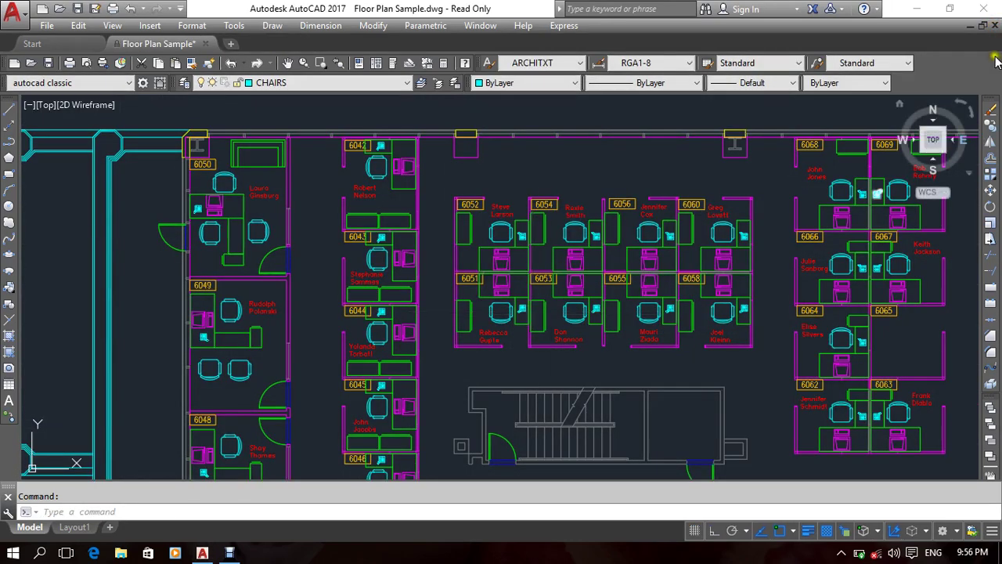
{"action": "left_click", "coordinate": [996, 26]}
{"action": "left_click", "coordinate": [563, 312]}
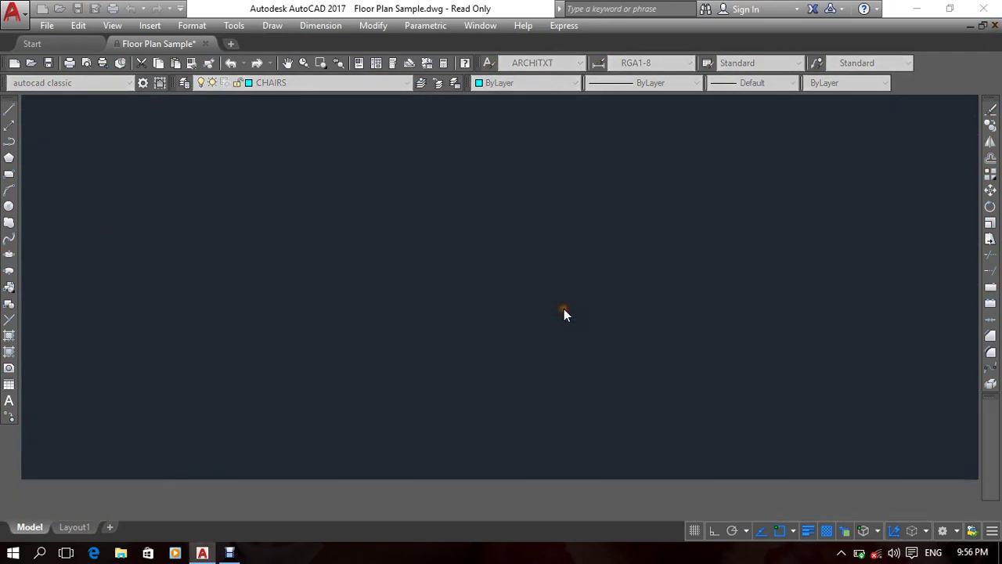
{"action": "left_click", "coordinate": [994, 25]}
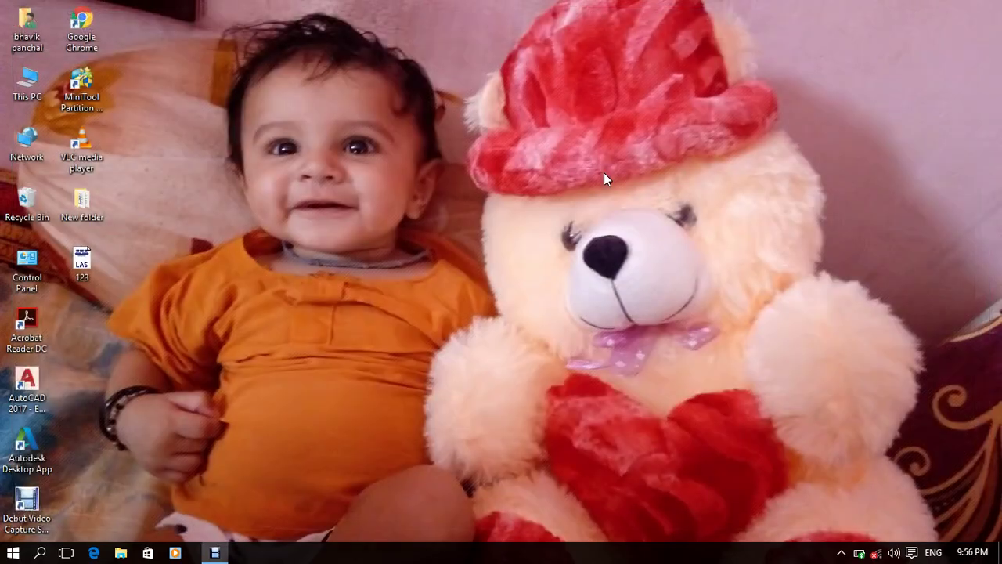
{"action": "right_click", "coordinate": [532, 131]}
Relaunch AutoCAD 2017 from the desktop and start a new blank drawing
{"action": "left_click", "coordinate": [4, 337]}
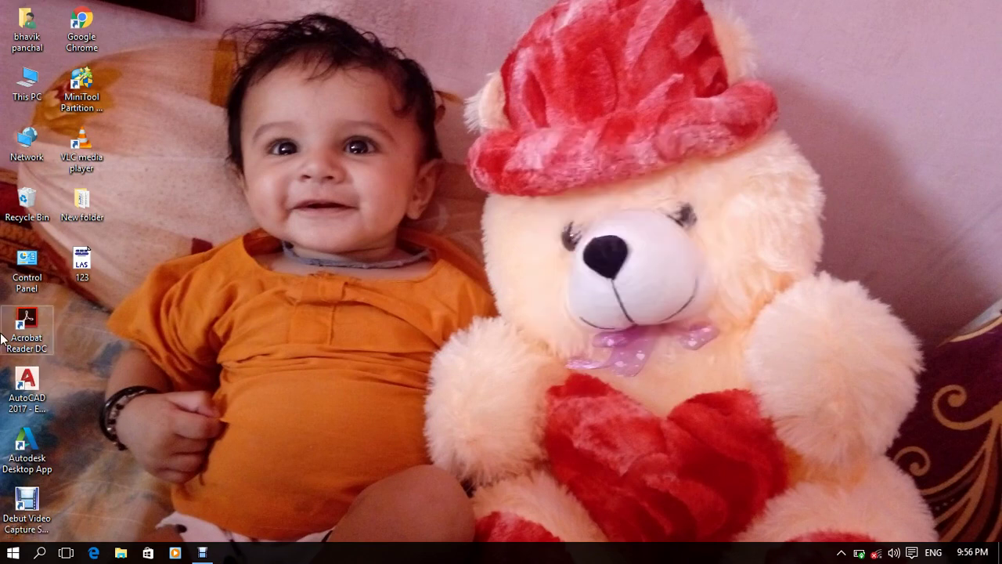
{"action": "double_click", "coordinate": [47, 388]}
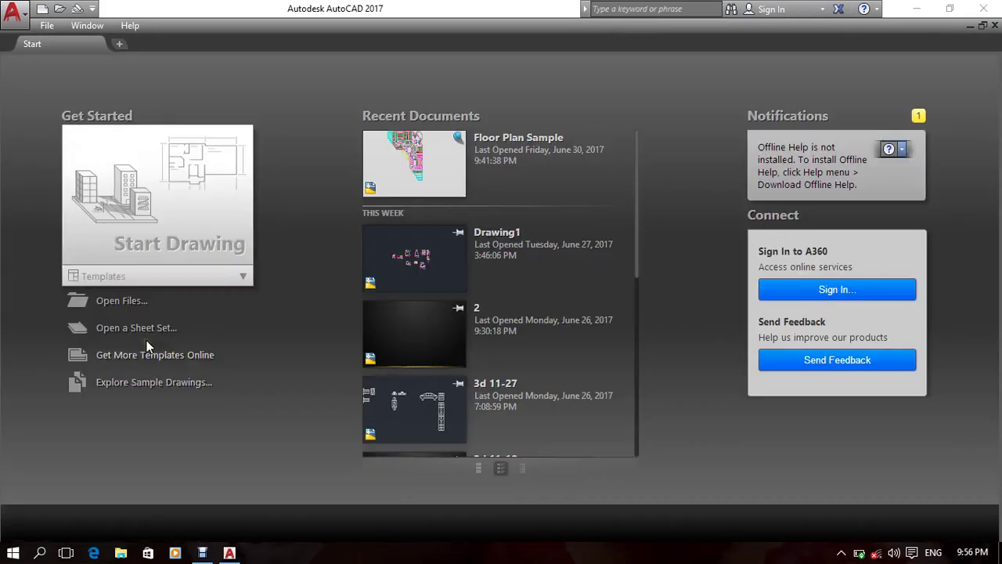
{"action": "left_click", "coordinate": [151, 227]}
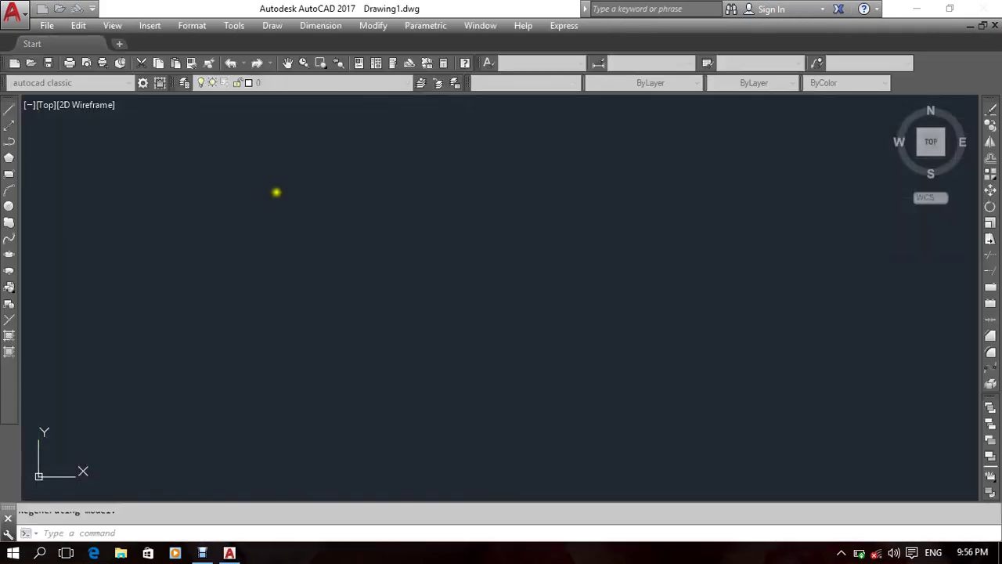
Open the Options dialog with O and close it again without changes
{"action": "type", "text": "op"}
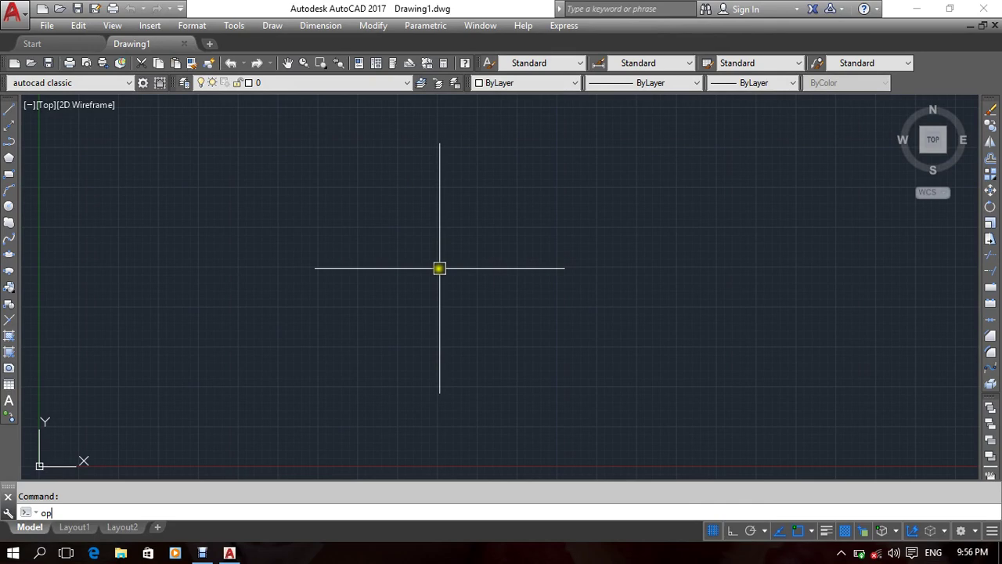
{"action": "key", "text": "Return"}
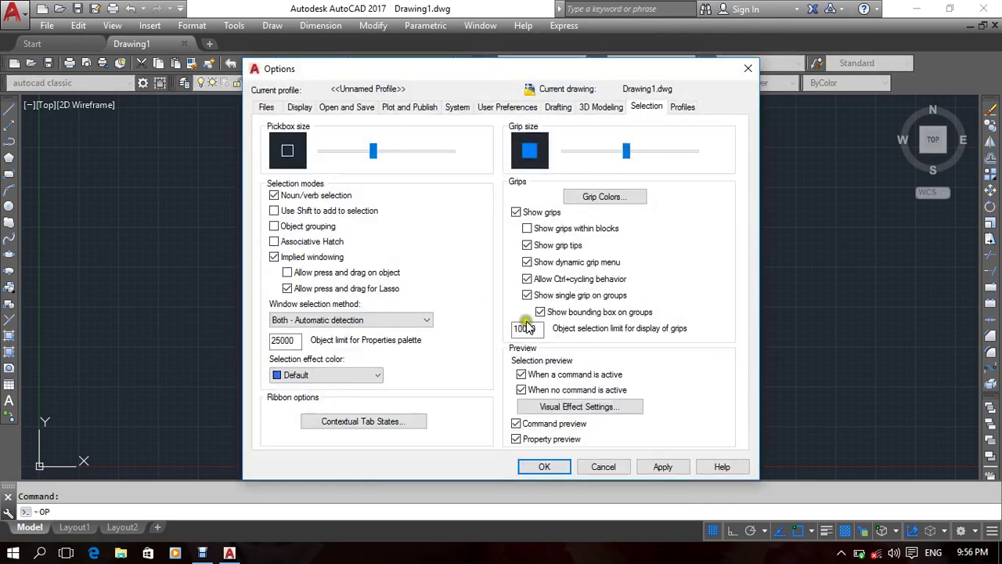
{"action": "left_click", "coordinate": [664, 468]}
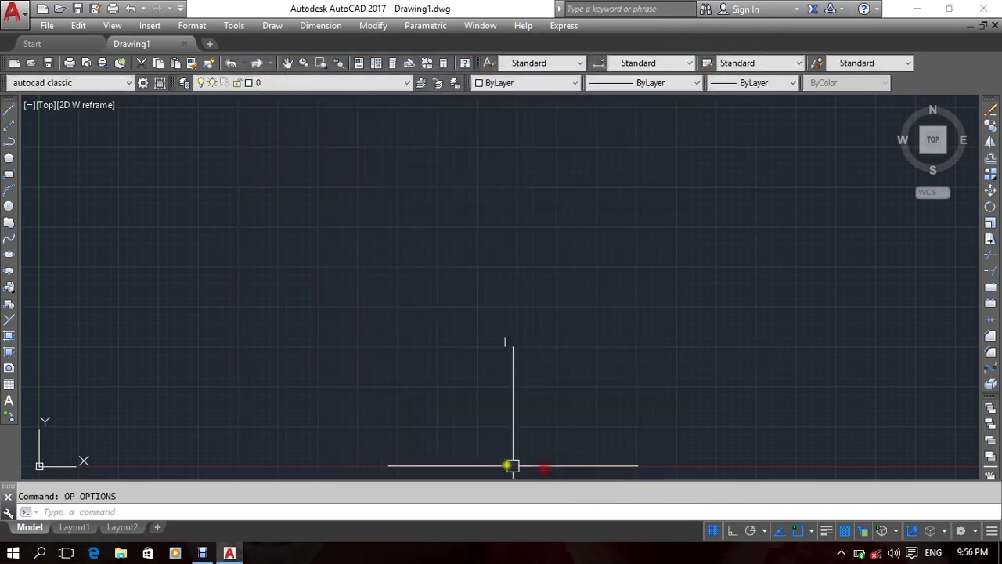
{"action": "left_click", "coordinate": [544, 466]}
Draw three equal overlapping circles in a horizontal row
{"action": "type", "text": "c"}
{"action": "key", "text": "Return"}
{"action": "left_click", "coordinate": [469, 307]}
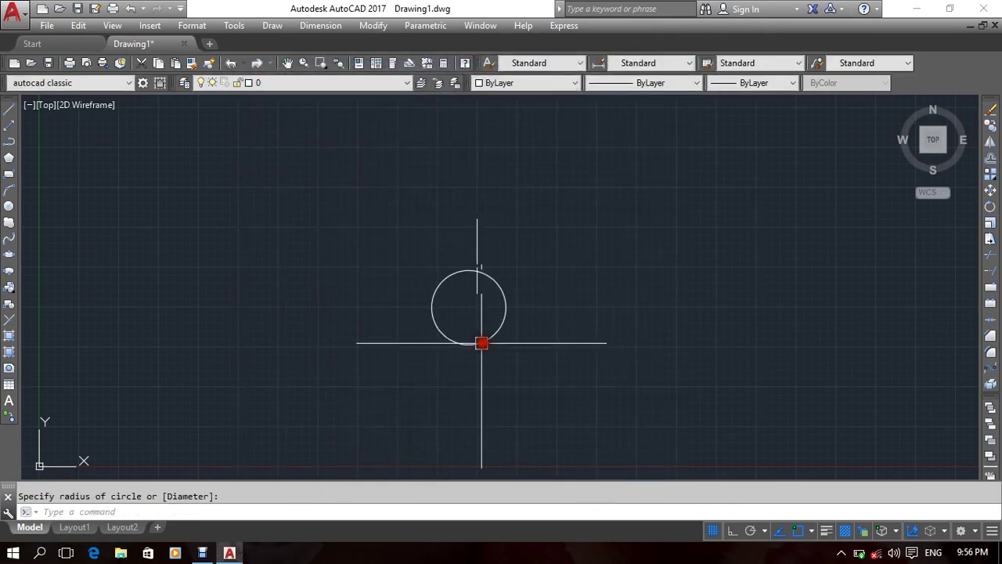
{"action": "left_click", "coordinate": [486, 343]}
{"action": "key", "text": "Return"}
{"action": "left_click", "coordinate": [506, 307]}
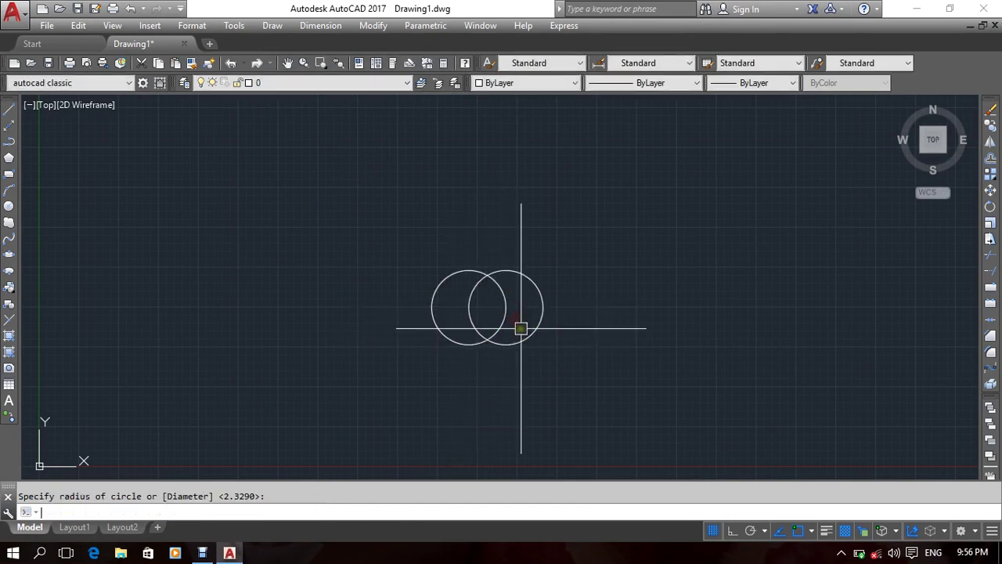
{"action": "left_click", "coordinate": [539, 326]}
{"action": "key", "text": "Return"}
{"action": "left_click", "coordinate": [543, 307]}
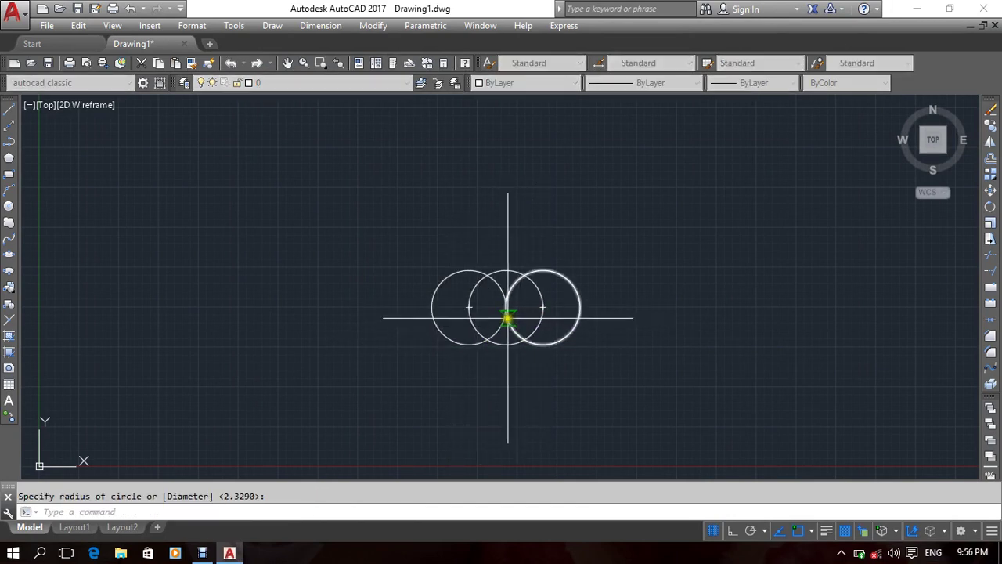
{"action": "left_click", "coordinate": [509, 313]}
Add two more equal circles above the row, overlapping the bottom three
{"action": "key", "text": "Return"}
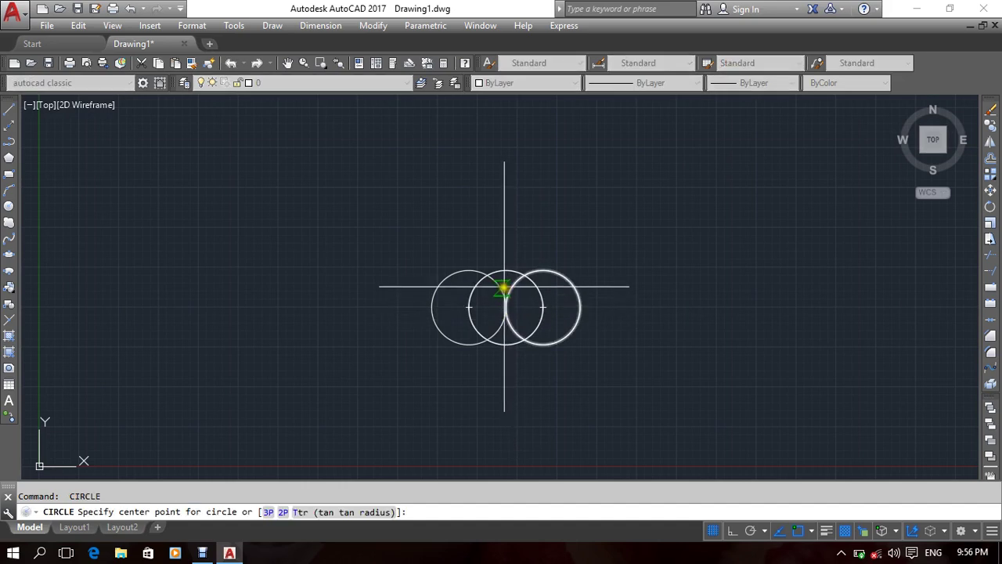
{"action": "left_click", "coordinate": [487, 274]}
{"action": "left_click", "coordinate": [506, 307]}
{"action": "key", "text": "Return"}
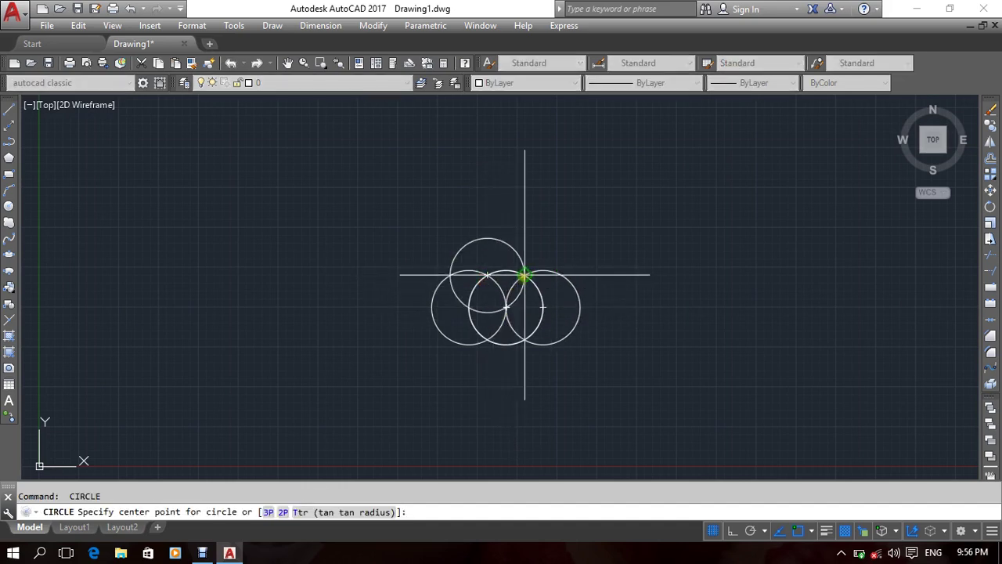
{"action": "left_click", "coordinate": [526, 276]}
{"action": "left_click", "coordinate": [507, 307]}
{"action": "key", "text": "Escape"}
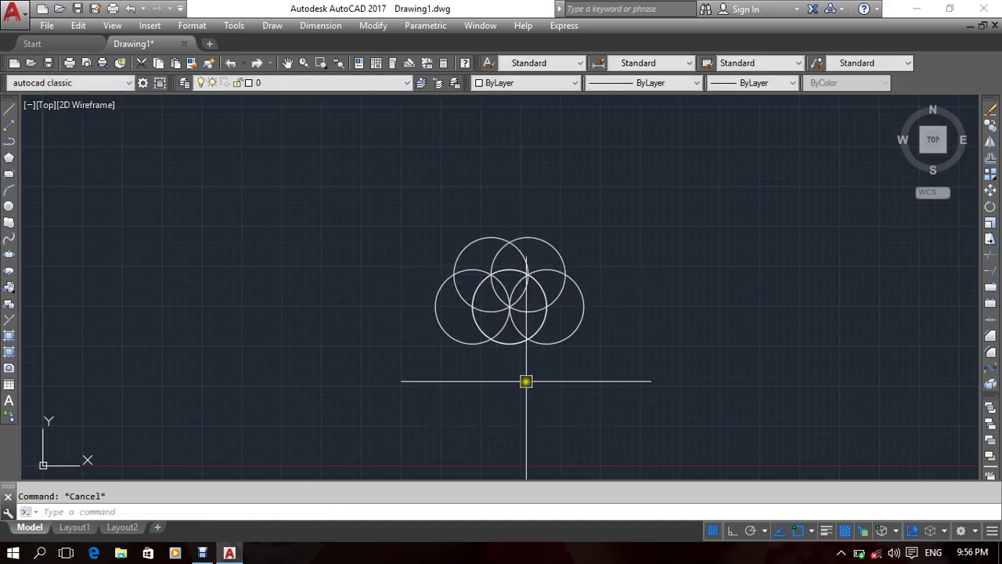
Create a group named 1 by window-selecting all five circles
{"action": "type", "text": "g"}
{"action": "key", "text": "Return"}
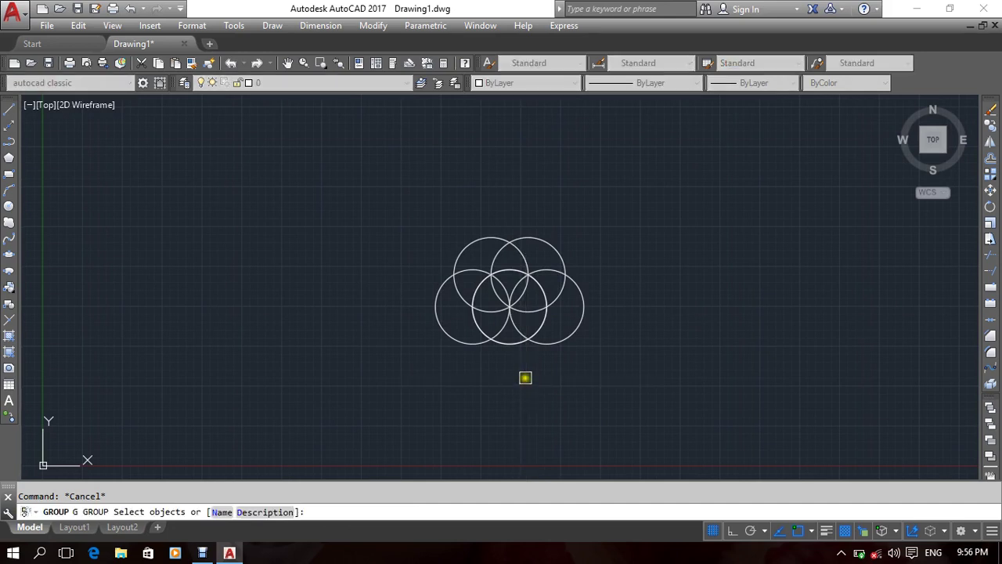
{"action": "left_click", "coordinate": [223, 512]}
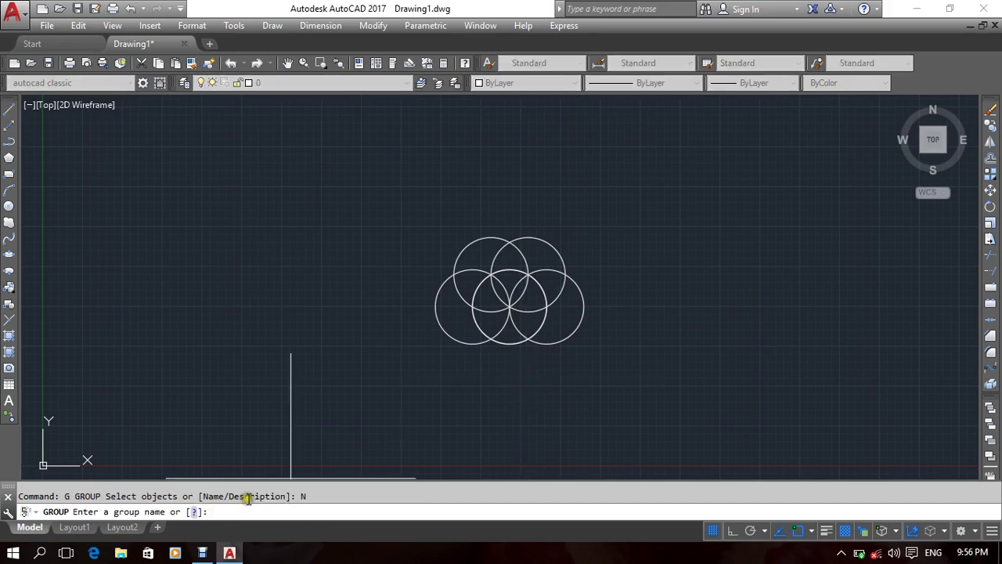
{"action": "type", "text": "1"}
{"action": "key", "text": "Return"}
{"action": "left_click", "coordinate": [592, 207]}
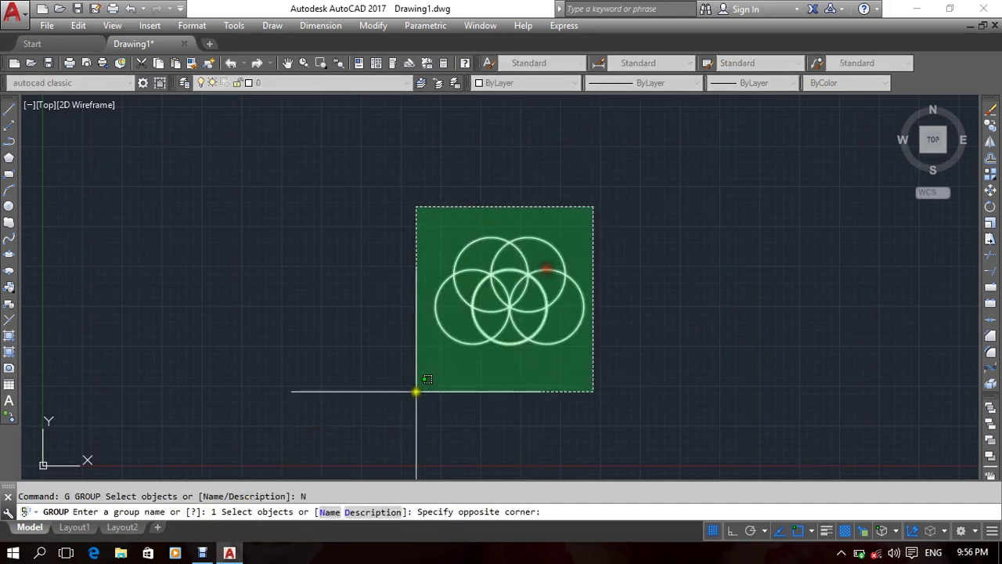
{"action": "left_click", "coordinate": [413, 391]}
{"action": "key", "text": "Return"}
Pick two of the circles to confirm they select as group 1
{"action": "left_click", "coordinate": [473, 344]}
{"action": "key", "text": "Escape"}
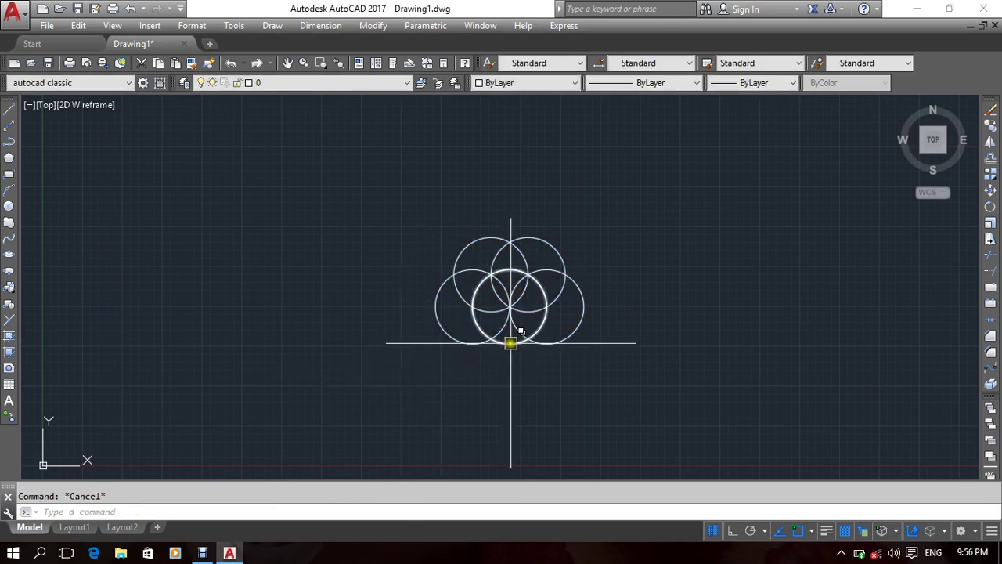
{"action": "left_click", "coordinate": [548, 340]}
{"action": "key", "text": "Escape"}
{"action": "left_click", "coordinate": [540, 244]}
{"action": "left_click", "coordinate": [487, 273]}
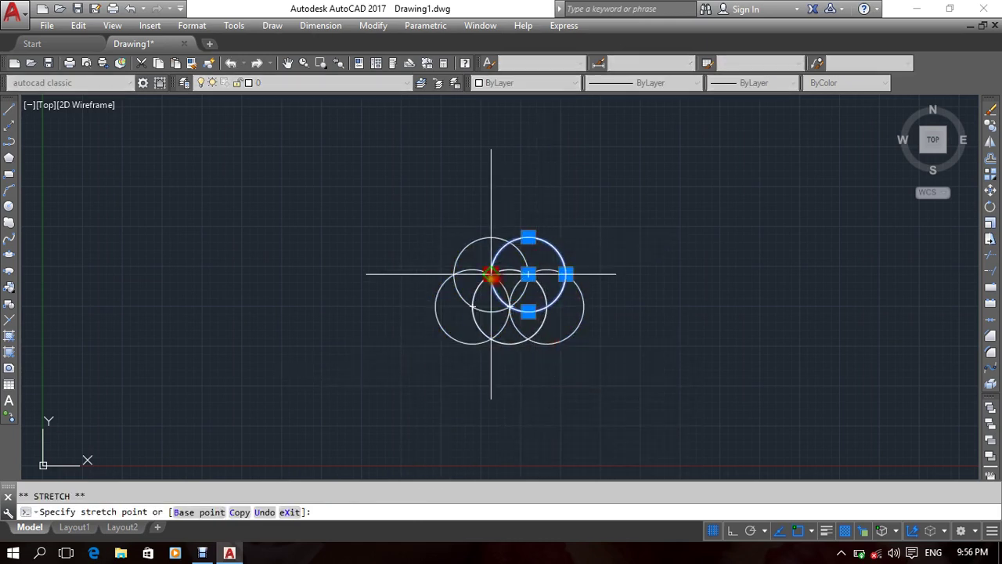
{"action": "key", "text": "Escape"}
{"action": "left_click", "coordinate": [493, 264]}
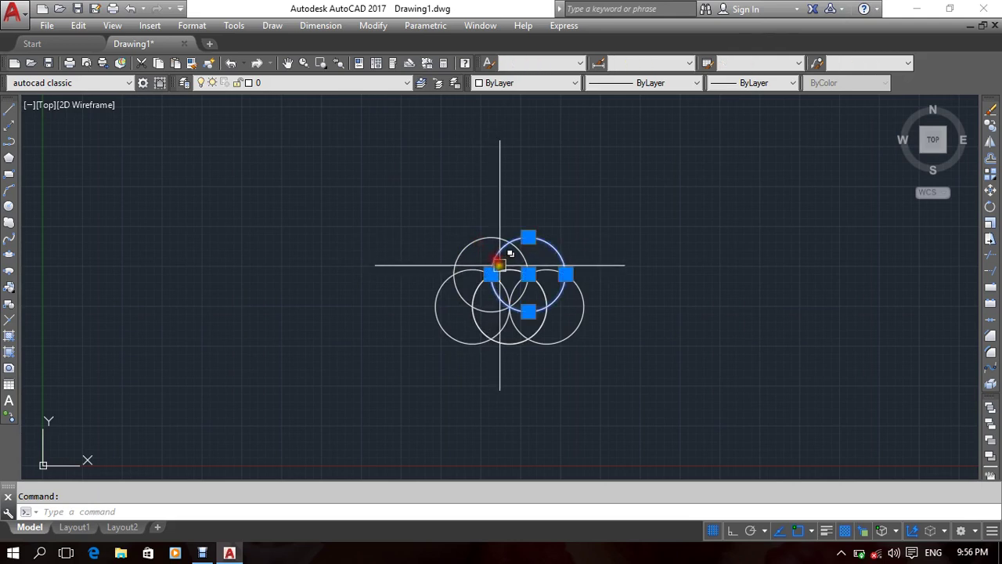
{"action": "key", "text": "Escape"}
{"action": "type", "text": "g"}
{"action": "key", "text": "Return"}
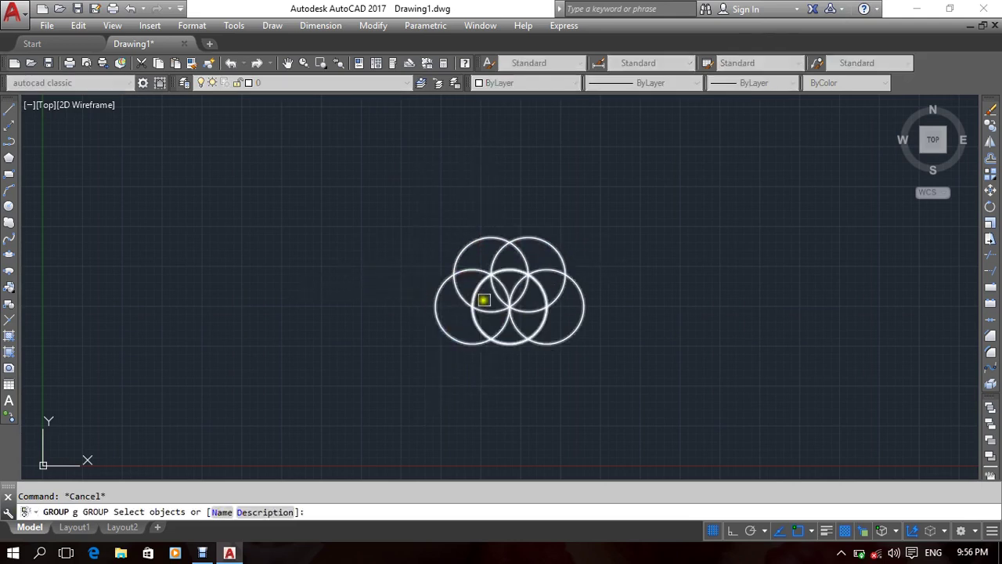
{"action": "left_click", "coordinate": [495, 307]}
{"action": "key", "text": "Escape"}
{"action": "left_click", "coordinate": [459, 326]}
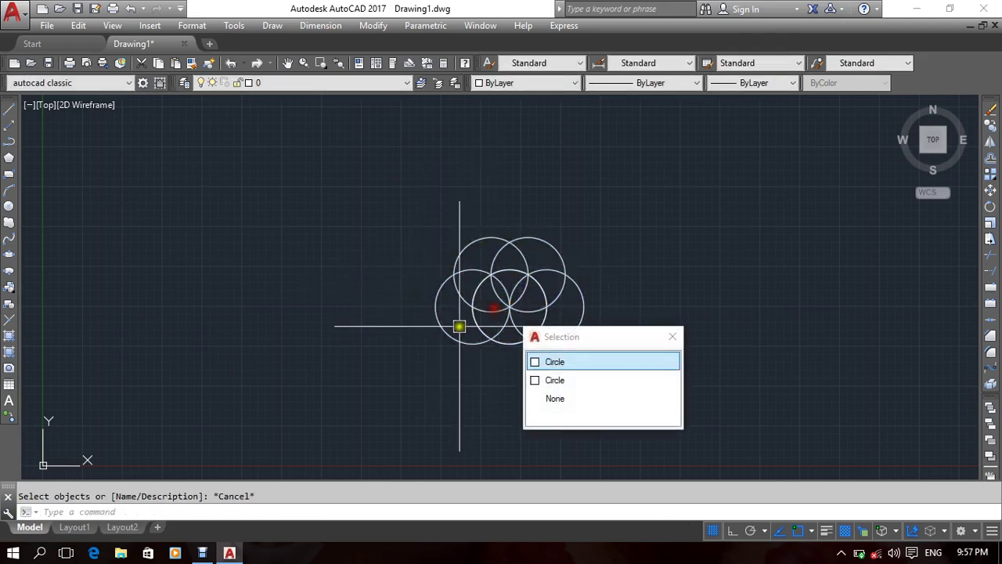
{"action": "key", "text": "Escape"}
{"action": "scroll", "coordinate": [433, 335], "scroll_direction": "down", "scroll_amount": 1}
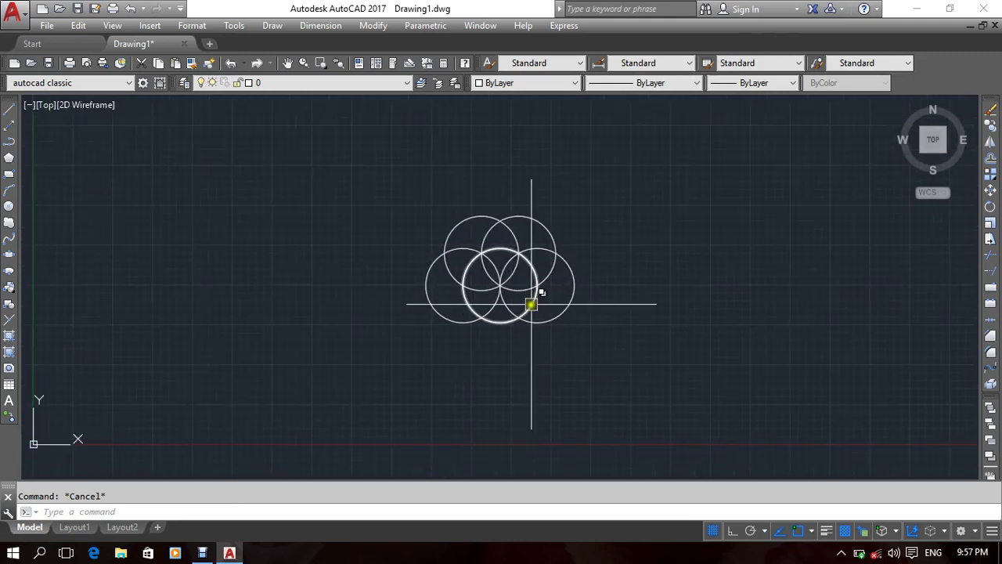
{"action": "scroll", "coordinate": [529, 297], "scroll_direction": "up", "scroll_amount": 1}
{"action": "left_click", "coordinate": [518, 316]}
{"action": "key", "text": "Escape"}
{"action": "scroll", "coordinate": [462, 357], "scroll_direction": "down", "scroll_amount": 1}
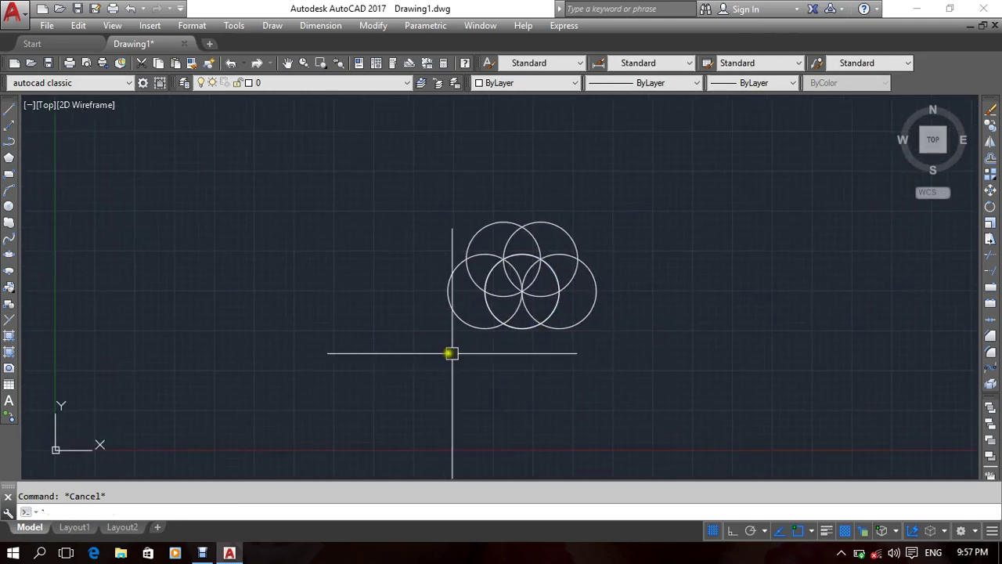
{"action": "scroll", "coordinate": [473, 360], "scroll_direction": "up", "scroll_amount": 1}
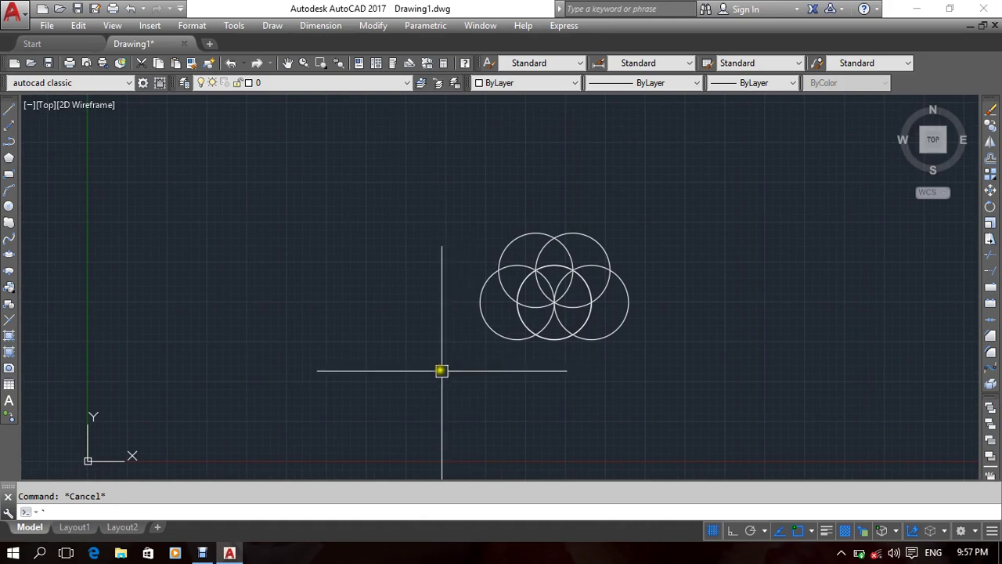
{"action": "mouse_move", "coordinate": [382, 376]}
{"action": "middle_mouse_down"}
{"action": "mouse_move", "coordinate": [373, 358]}
{"action": "mouse_move", "coordinate": [432, 368]}
{"action": "middle_mouse_up"}
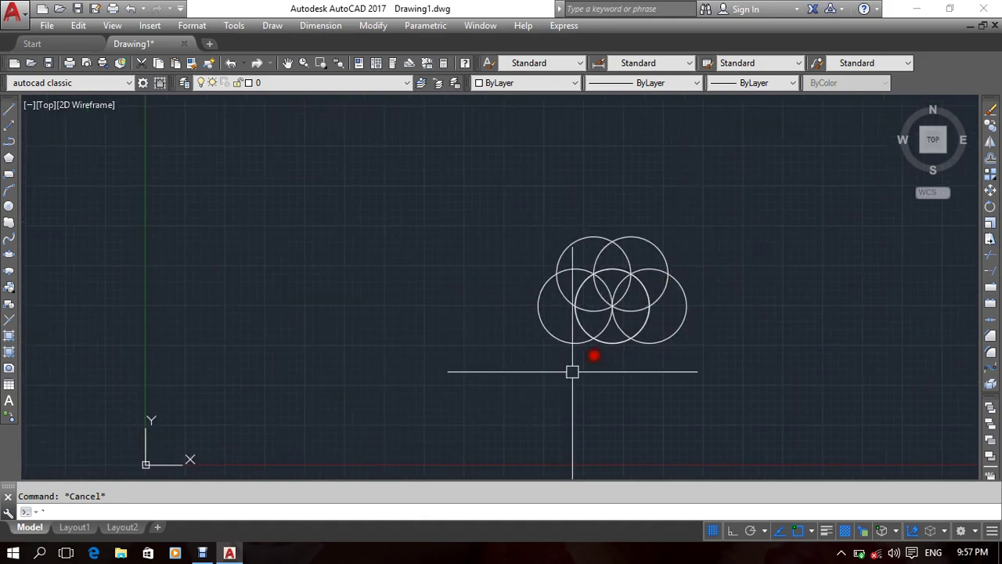
{"action": "left_click", "coordinate": [676, 329]}
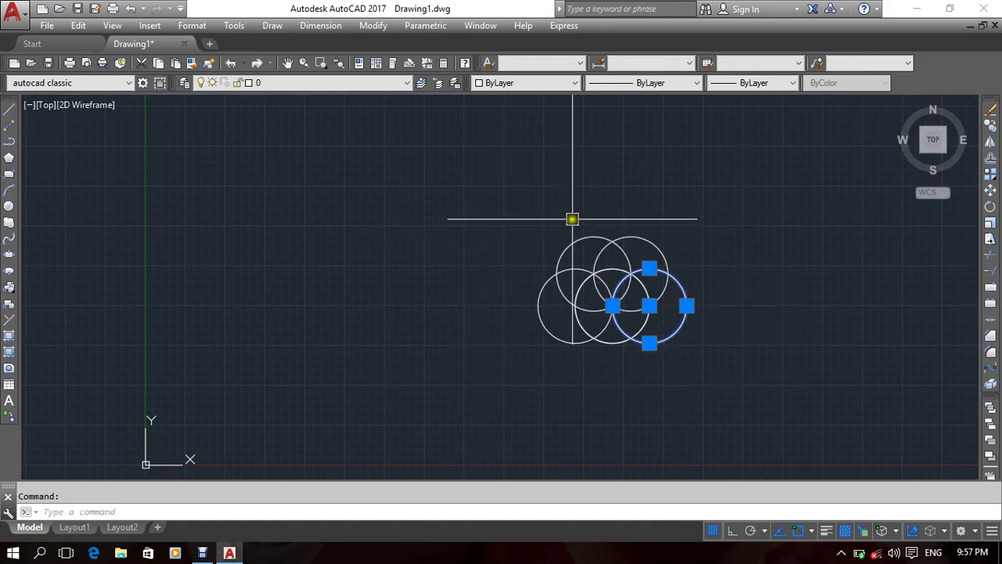
{"action": "middle_click_drag", "start_coordinate": [480, 206], "coordinate": [472, 203]}
{"action": "key", "text": "Escape"}
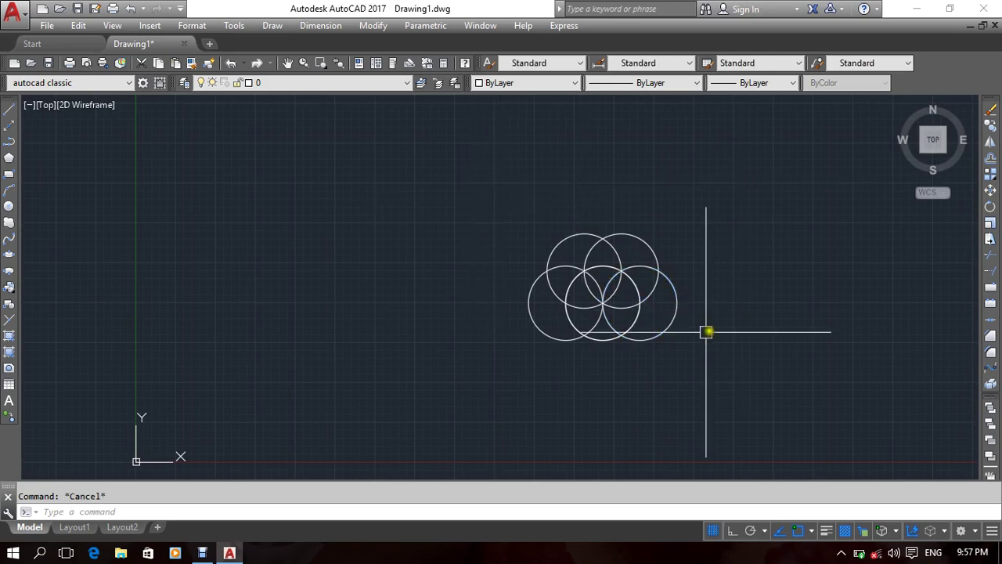
{"action": "middle_click_drag", "start_coordinate": [570, 339], "coordinate": [537, 336]}
Reopen Options with OP, apply the changed Selection settings and close the dialog
{"action": "type", "text": "op"}
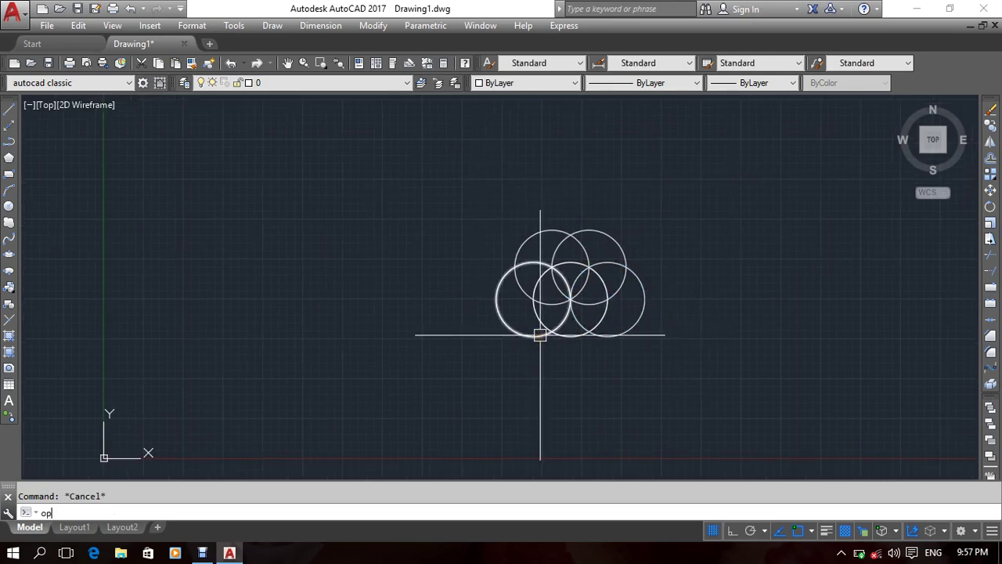
{"action": "key", "text": "Return"}
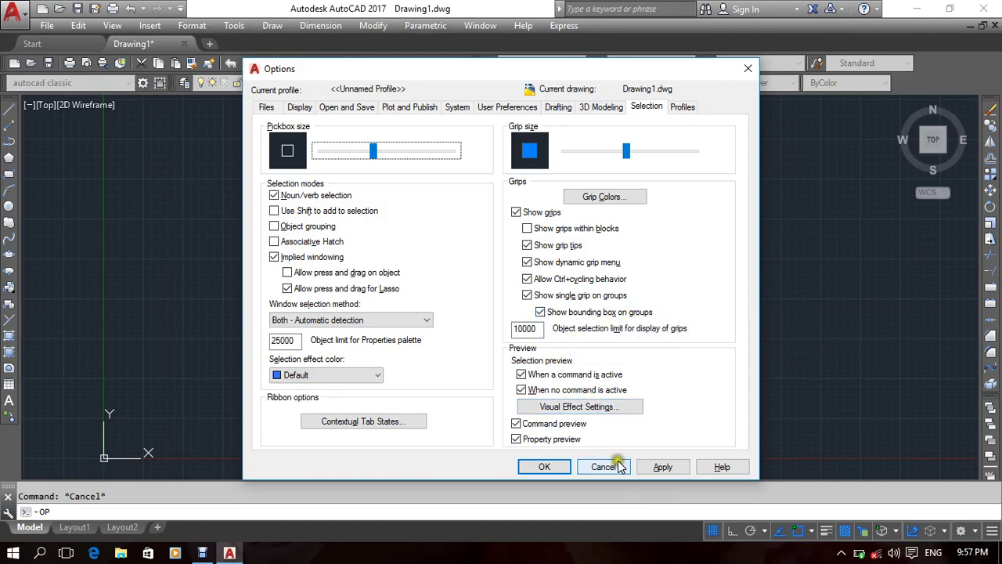
{"action": "left_click", "coordinate": [661, 467]}
{"action": "left_click", "coordinate": [551, 467]}
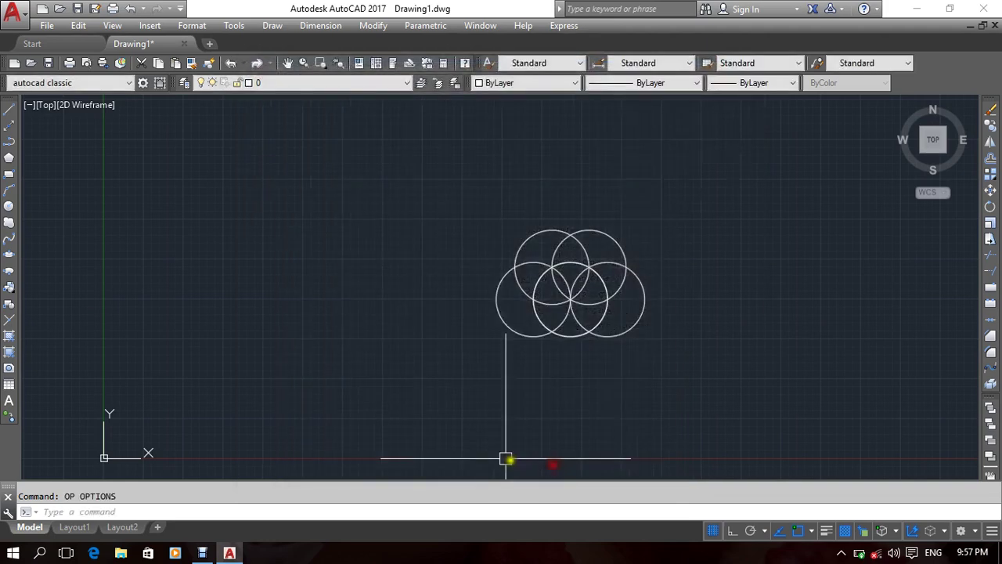
{"action": "scroll", "coordinate": [410, 333], "scroll_direction": "up", "scroll_amount": 2}
Window-select the five existing overlapping circles and delete them
{"action": "middle_click_drag", "start_coordinate": [409, 333], "coordinate": [472, 337]}
{"action": "scroll", "coordinate": [472, 337], "scroll_direction": "down", "scroll_amount": 3}
{"action": "middle_click_drag", "start_coordinate": [422, 386], "coordinate": [473, 351]}
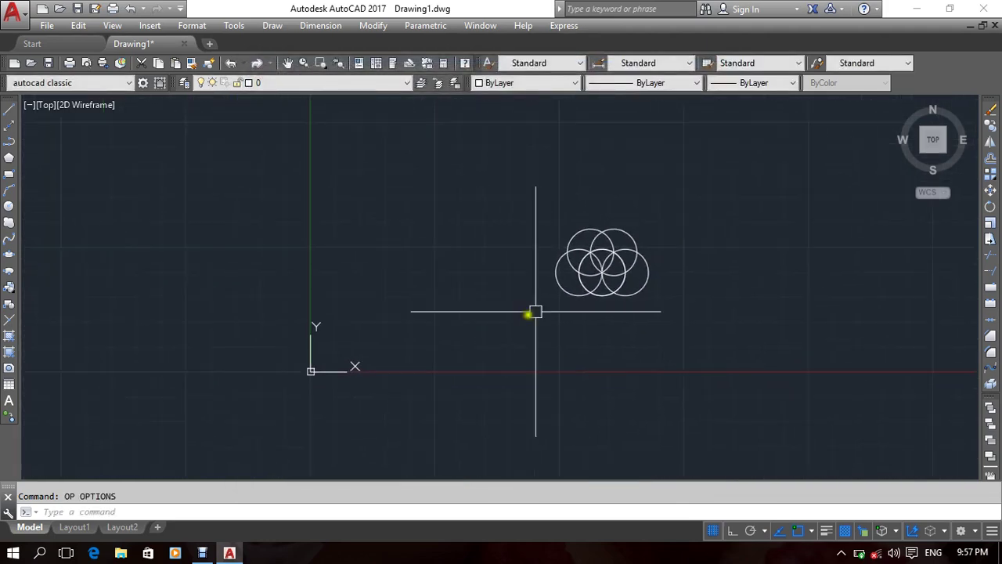
{"action": "middle_click_drag", "start_coordinate": [583, 328], "coordinate": [556, 327]}
{"action": "scroll", "coordinate": [586, 308], "scroll_direction": "up", "scroll_amount": 3}
{"action": "scroll", "coordinate": [557, 333], "scroll_direction": "down", "scroll_amount": 3}
{"action": "left_click", "coordinate": [660, 230]}
{"action": "left_click", "coordinate": [474, 331]}
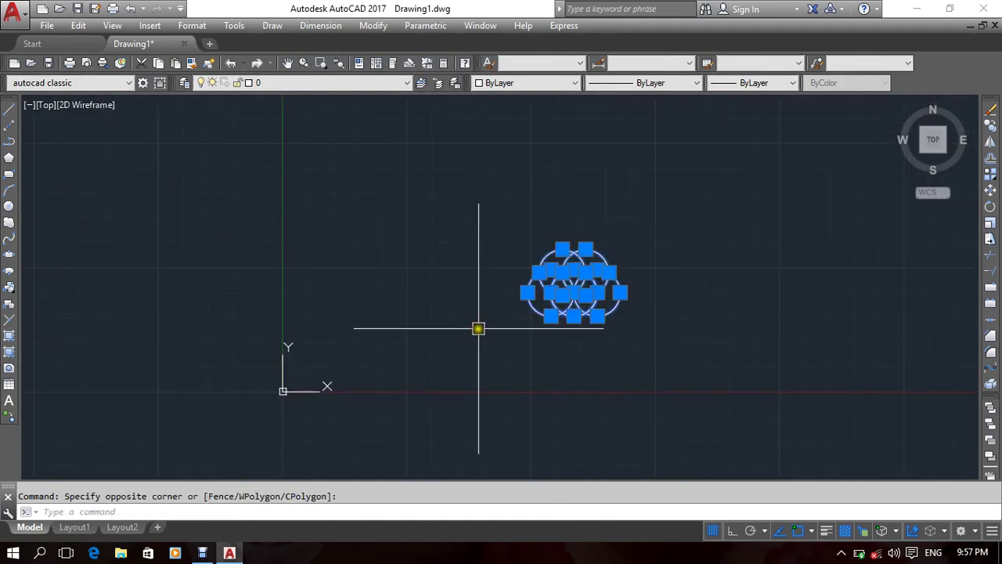
{"action": "key", "text": "Delete"}
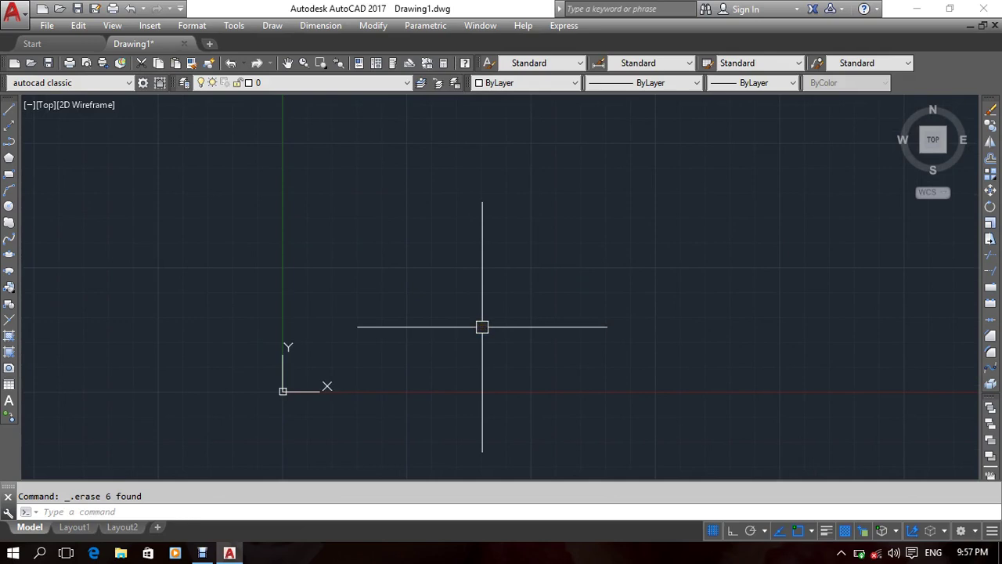
Draw the left small, right small and lower middle circles with the C command
{"action": "key", "text": "c"}
{"action": "key", "text": "Return"}
{"action": "left_click", "coordinate": [559, 303]}
{"action": "left_click", "coordinate": [575, 321]}
{"action": "key", "text": "Return"}
{"action": "left_click", "coordinate": [658, 293]}
{"action": "left_click", "coordinate": [662, 316]}
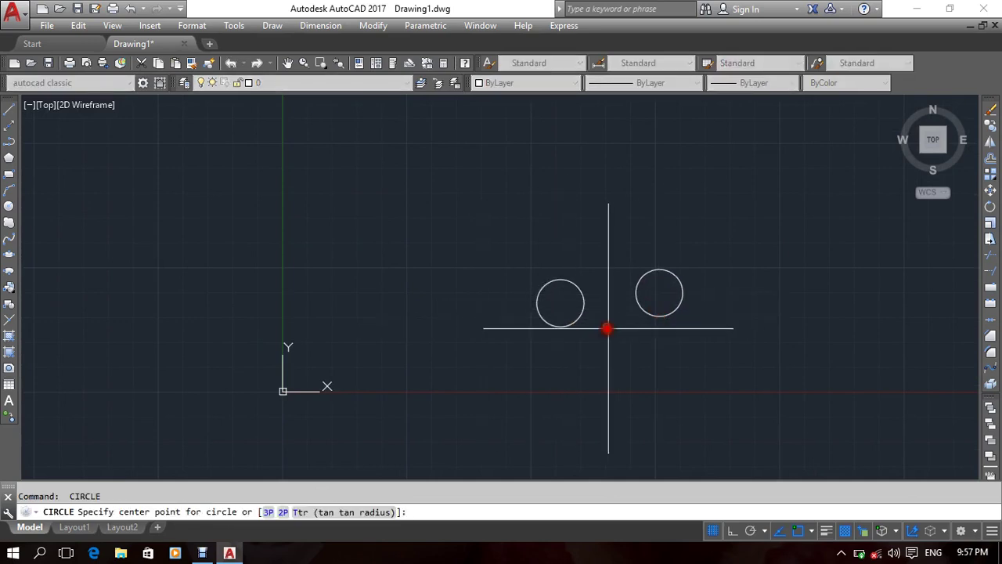
{"action": "left_click", "coordinate": [608, 329]}
{"action": "left_click", "coordinate": [630, 328]}
Add the lower right circle, a large top circle and a sixth circle on the left
{"action": "left_click", "coordinate": [646, 334]}
{"action": "left_click", "coordinate": [660, 353]}
{"action": "left_click", "coordinate": [611, 262]}
{"action": "left_click", "coordinate": [630, 294]}
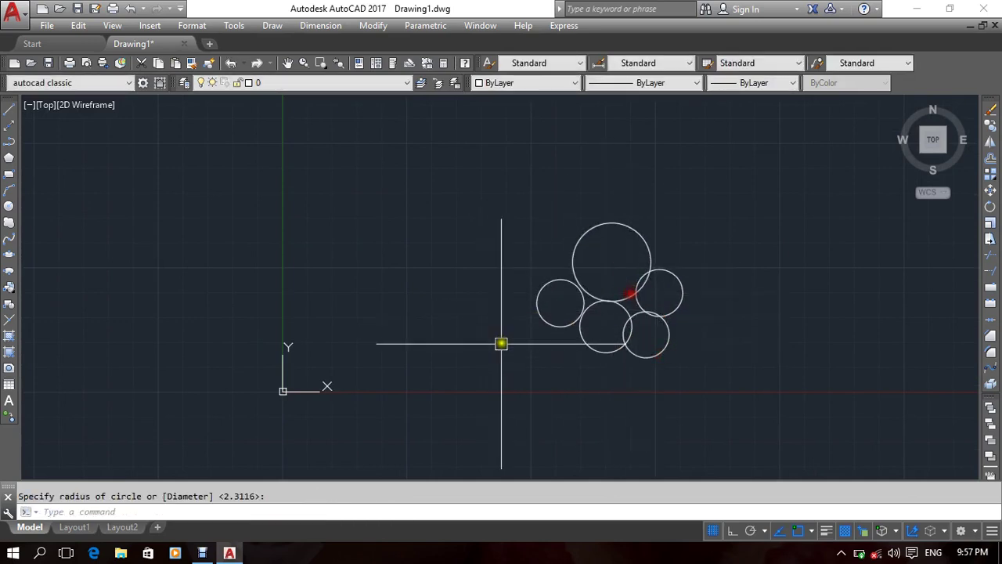
{"action": "middle_click_drag", "start_coordinate": [501, 343], "coordinate": [468, 307]}
{"action": "key", "text": "Return"}
{"action": "left_click", "coordinate": [540, 234]}
{"action": "left_click", "coordinate": [562, 251]}
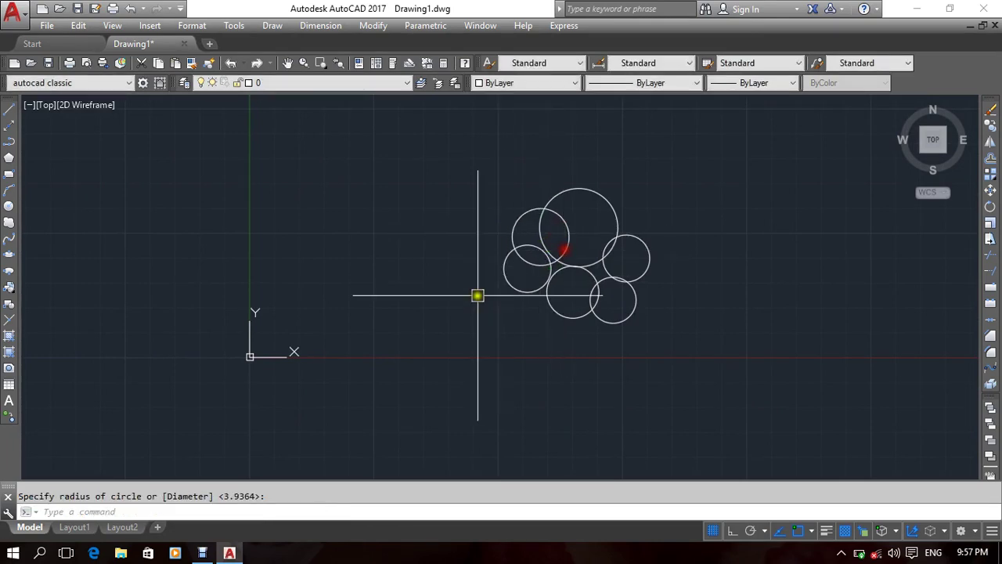
{"action": "key", "text": "Escape"}
{"action": "middle_click_drag", "start_coordinate": [469, 324], "coordinate": [475, 321]}
{"action": "type", "text": "g"}
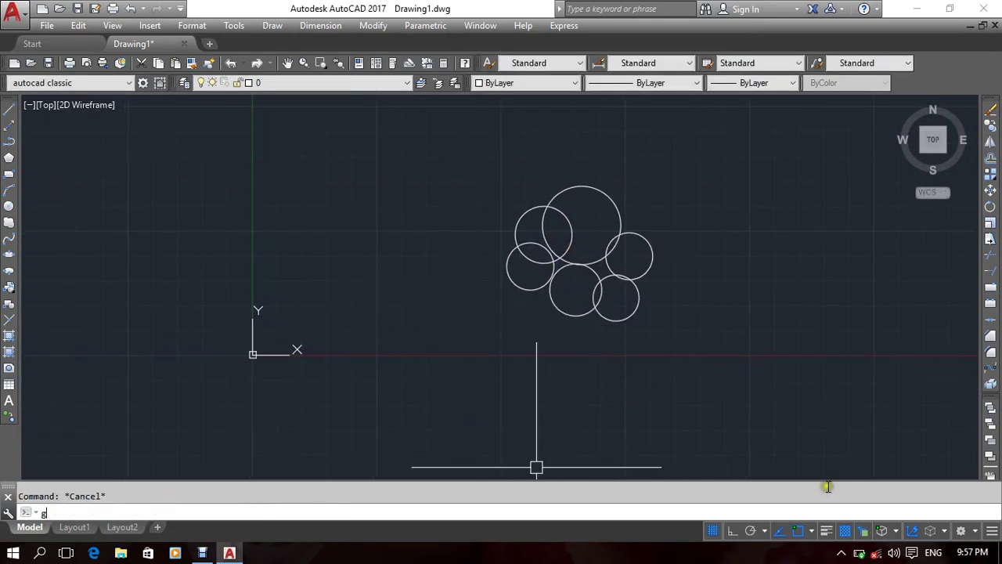
Create a group named 3 from all six circles using a window selection
{"action": "key", "text": "Return"}
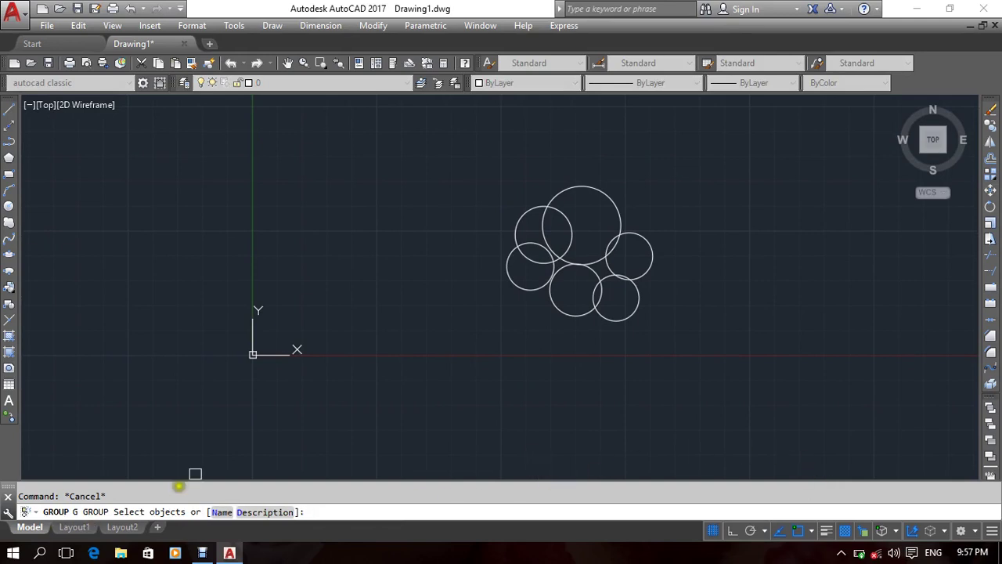
{"action": "middle_click_drag", "start_coordinate": [508, 337], "coordinate": [533, 322]}
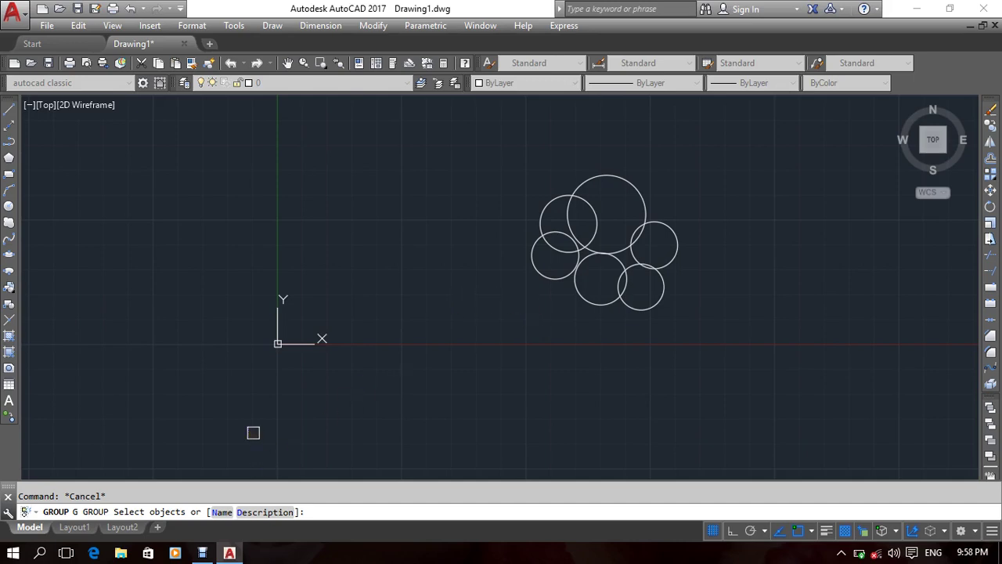
{"action": "left_click", "coordinate": [223, 512]}
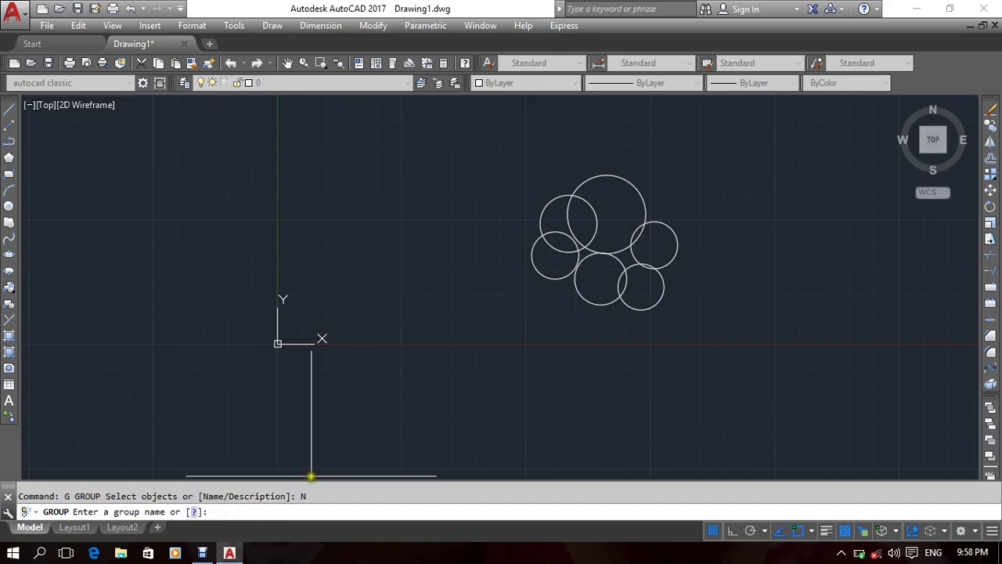
{"action": "type", "text": "1"}
{"action": "key", "text": "Return"}
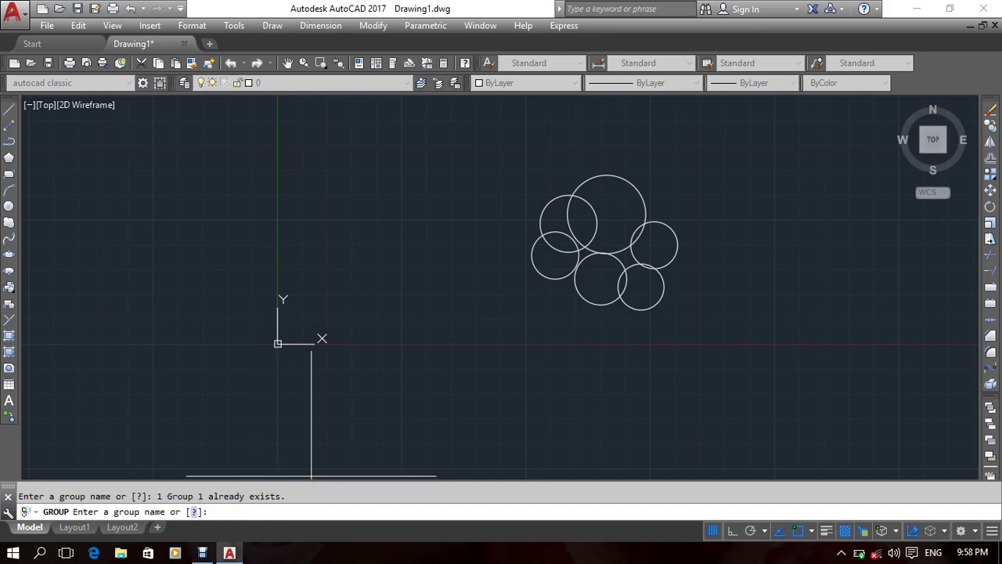
{"action": "type", "text": "3"}
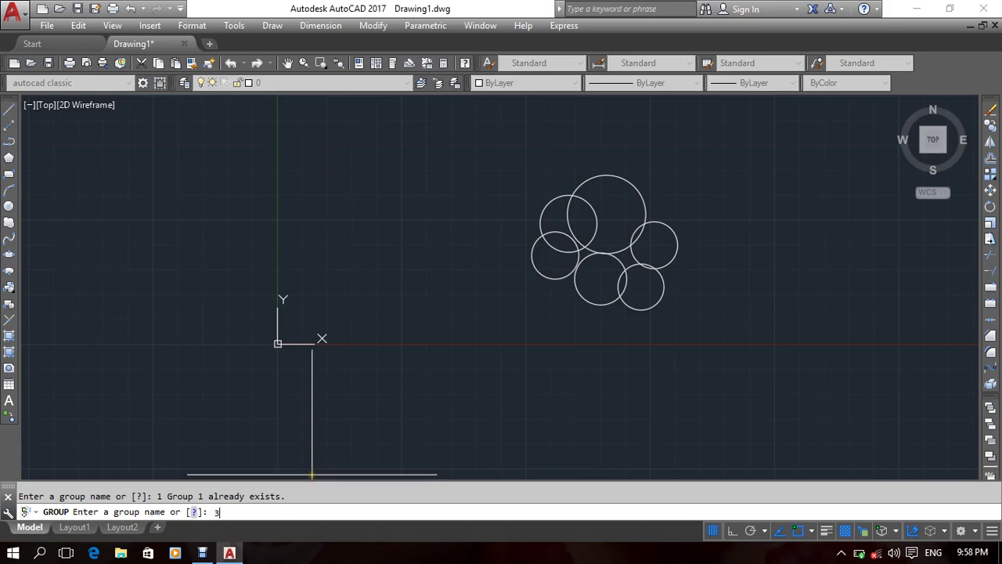
{"action": "key", "text": "Return"}
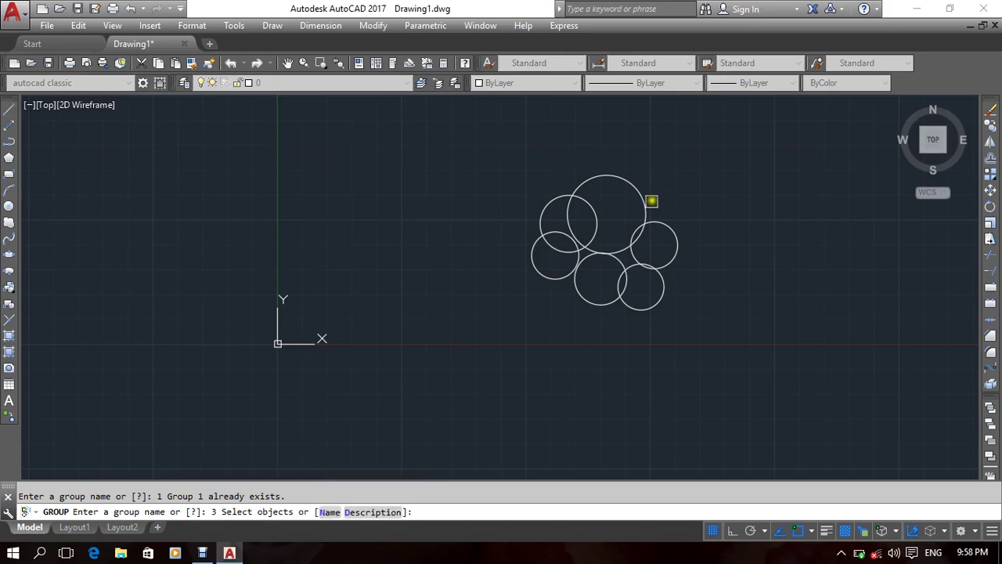
{"action": "left_click", "coordinate": [722, 177]}
{"action": "left_click", "coordinate": [386, 331]}
{"action": "key", "text": "Return"}
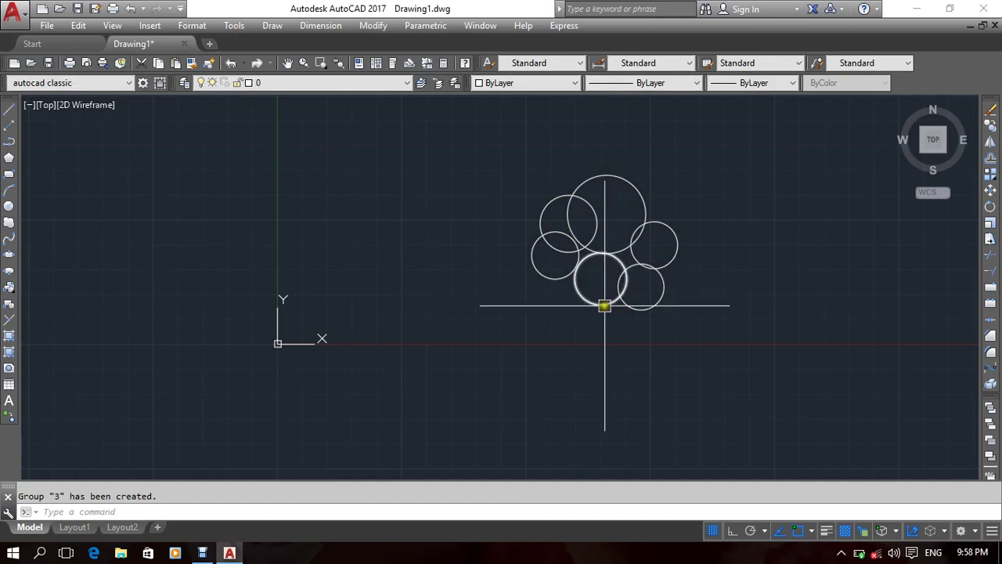
Check that the circles select together as one group, then deselect them
{"action": "left_click", "coordinate": [604, 305]}
{"action": "key", "text": "Escape"}
{"action": "middle_click_drag", "start_coordinate": [548, 279], "coordinate": [512, 293]}
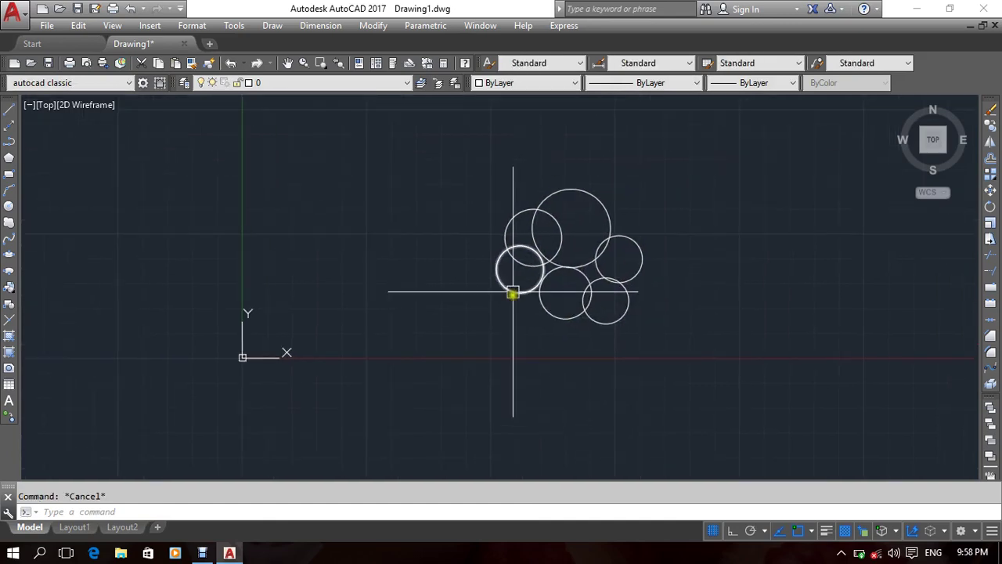
{"action": "middle_click_drag", "start_coordinate": [396, 273], "coordinate": [396, 282]}
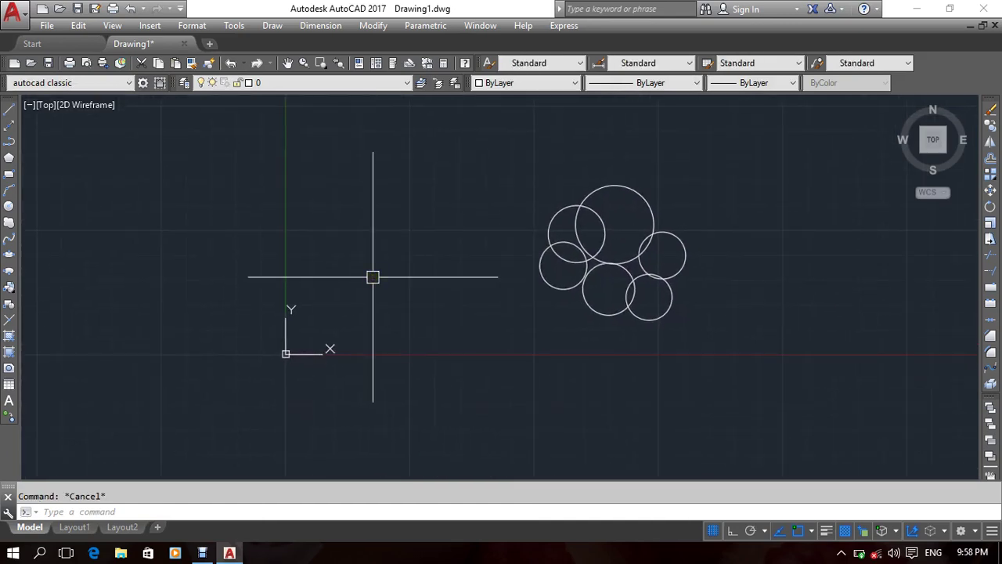
Start COPY and select the circles of group 3 by group name
{"action": "type", "text": "co"}
{"action": "key", "text": "Return"}
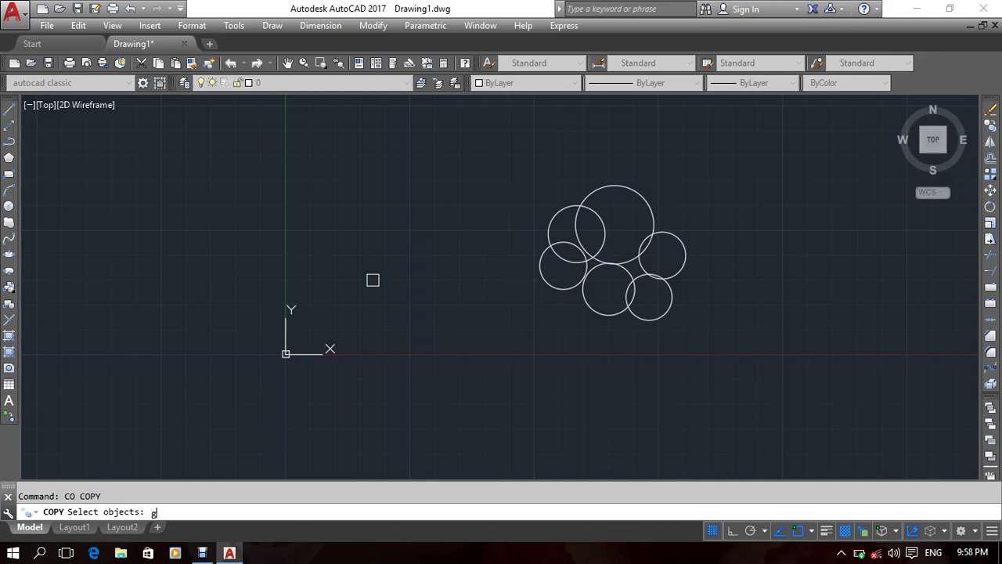
{"action": "key", "text": "Return"}
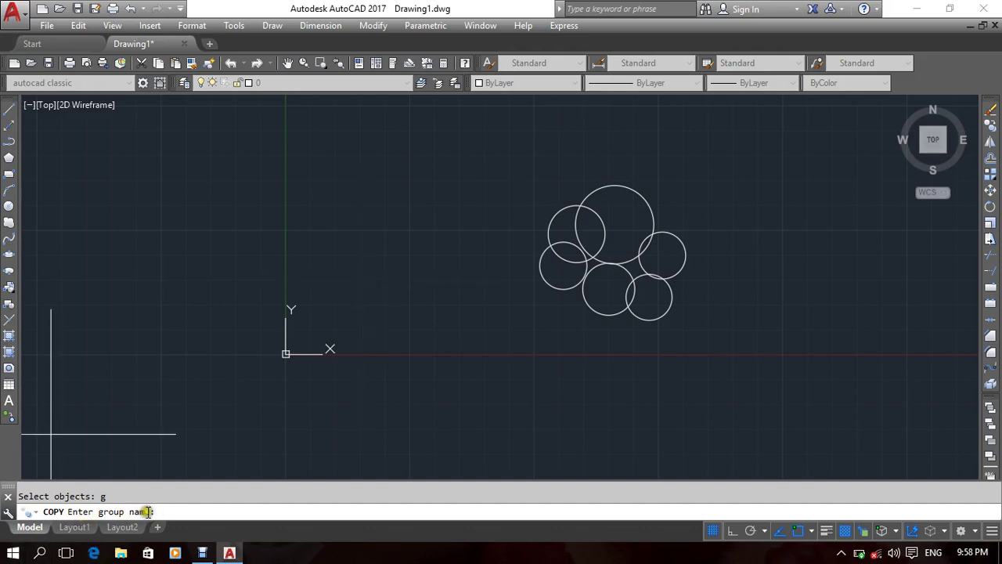
{"action": "left_click", "coordinate": [187, 510]}
{"action": "key", "text": "Return"}
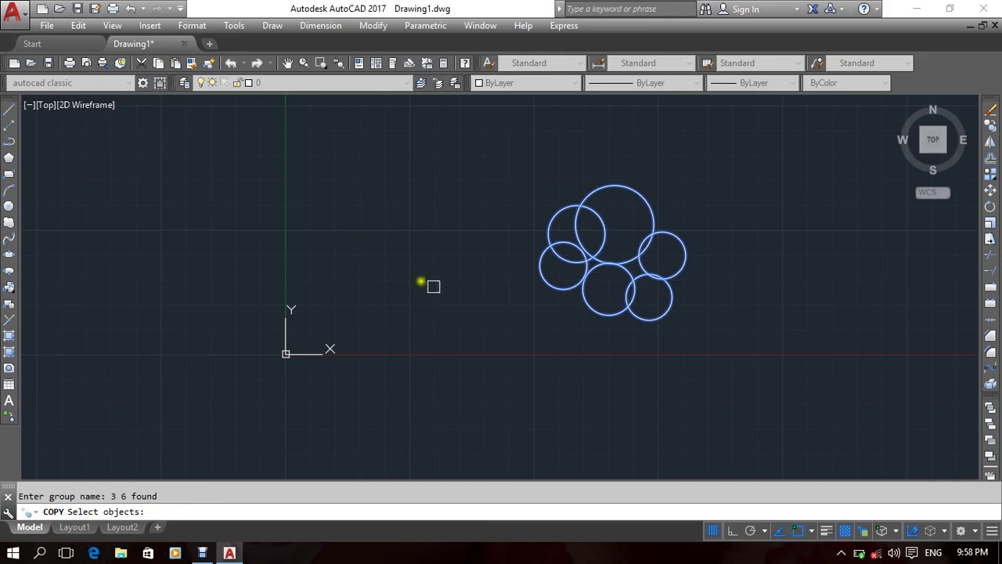
{"action": "key", "text": "Return"}
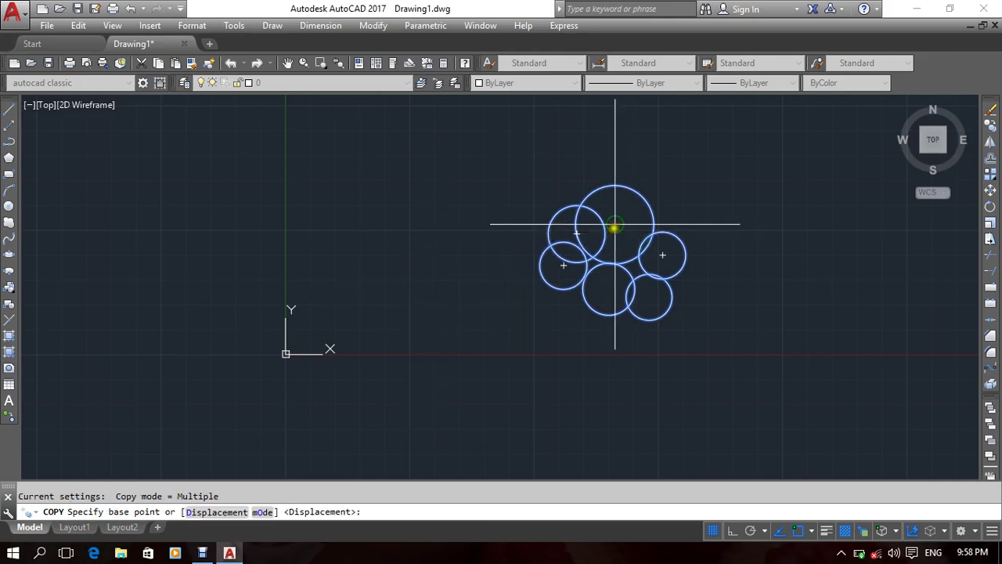
Using the big circle's centre as base, place five copies of the cluster around the drawing
{"action": "left_click", "coordinate": [615, 226]}
{"action": "scroll", "coordinate": [563, 265], "scroll_direction": "down", "scroll_amount": 4}
{"action": "left_click", "coordinate": [702, 190]}
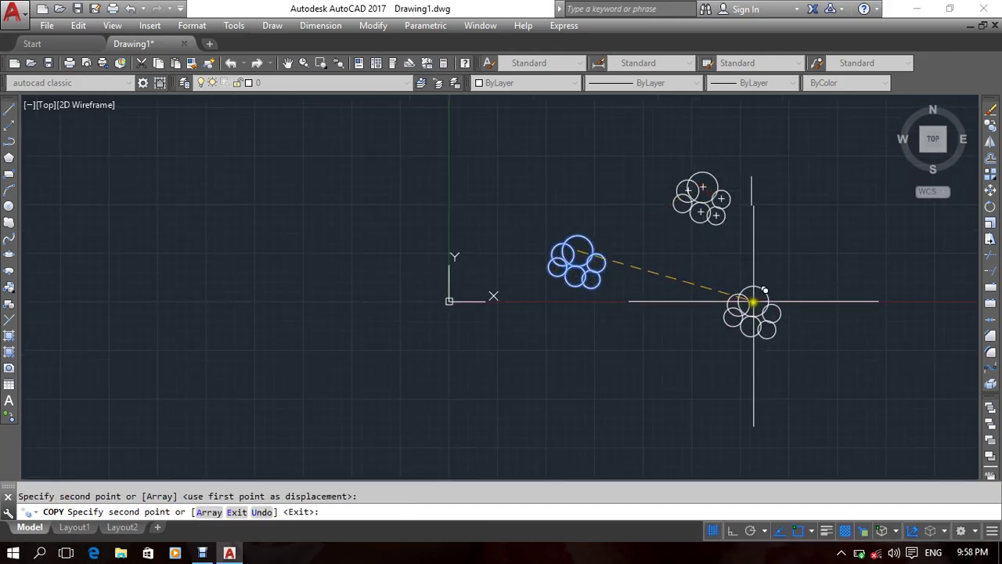
{"action": "left_click", "coordinate": [795, 249]}
{"action": "left_click", "coordinate": [753, 364]}
{"action": "left_click", "coordinate": [616, 379]}
{"action": "left_click", "coordinate": [482, 345]}
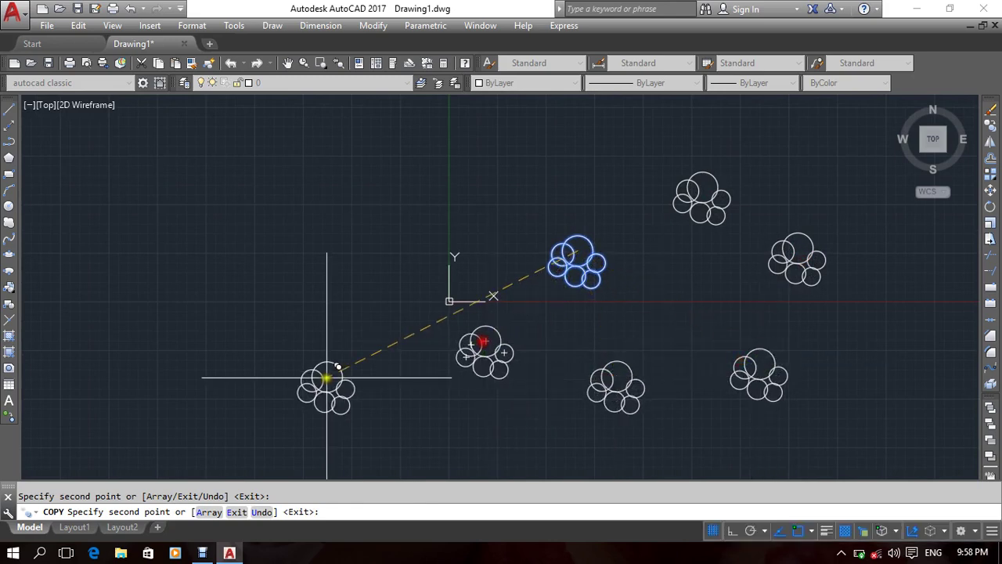
{"action": "key", "text": "Return"}
{"action": "mouse_move", "coordinate": [358, 353]}
{"action": "middle_mouse_down"}
{"action": "mouse_move", "coordinate": [386, 340]}
{"action": "mouse_move", "coordinate": [385, 353]}
{"action": "middle_mouse_up"}
Move group 3, selected by group name, to a spot just above the origin
{"action": "type", "text": "m"}
{"action": "key", "text": "Return"}
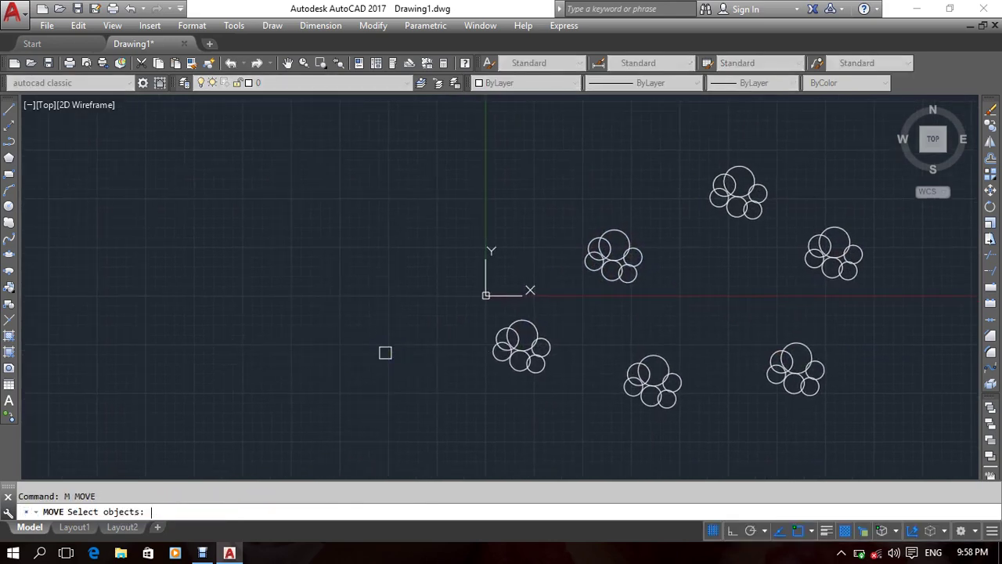
{"action": "type", "text": "g"}
{"action": "key", "text": "Return"}
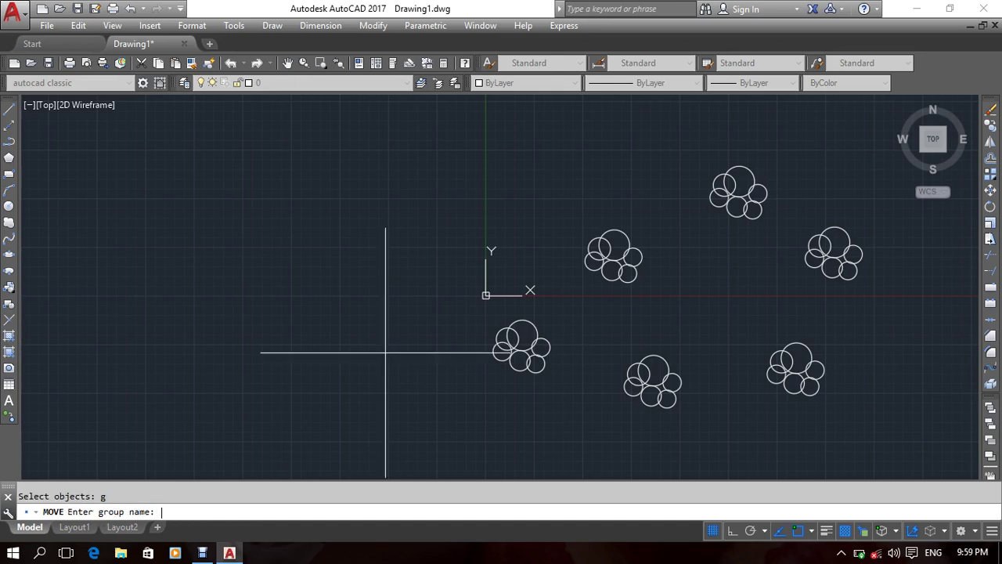
{"action": "type", "text": "3"}
{"action": "key", "text": "Return"}
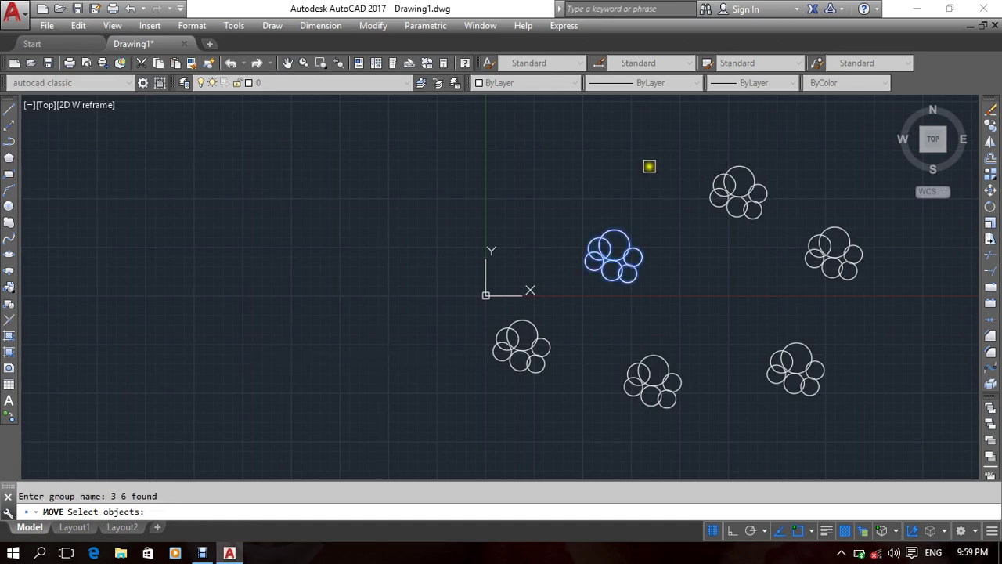
{"action": "key", "text": "Return"}
{"action": "left_click", "coordinate": [507, 146]}
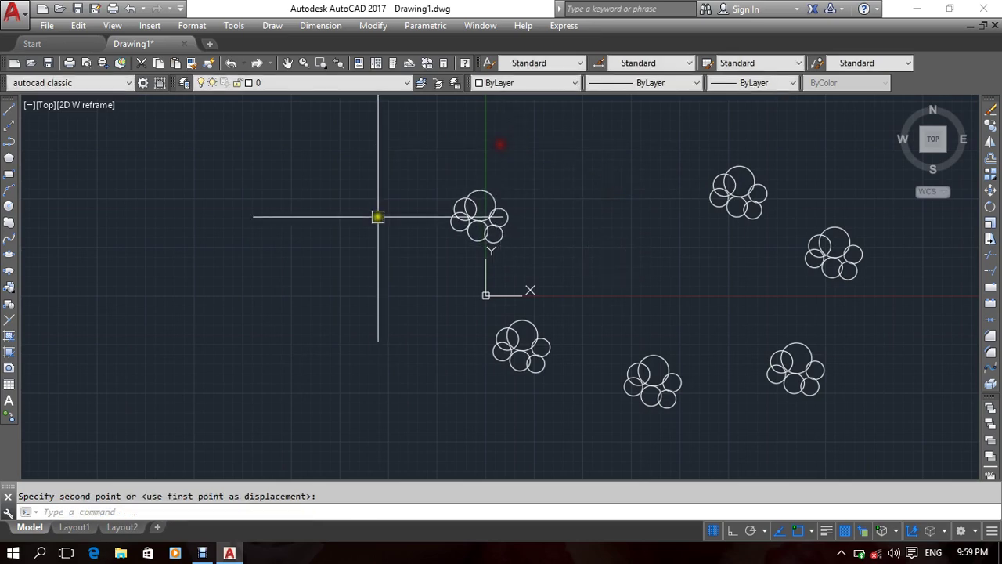
Recentre the view on all the clusters and cancel a started selection window
{"action": "mouse_move", "coordinate": [378, 217]}
{"action": "middle_mouse_down"}
{"action": "mouse_move", "coordinate": [310, 217]}
{"action": "mouse_move", "coordinate": [473, 235]}
{"action": "middle_mouse_up"}
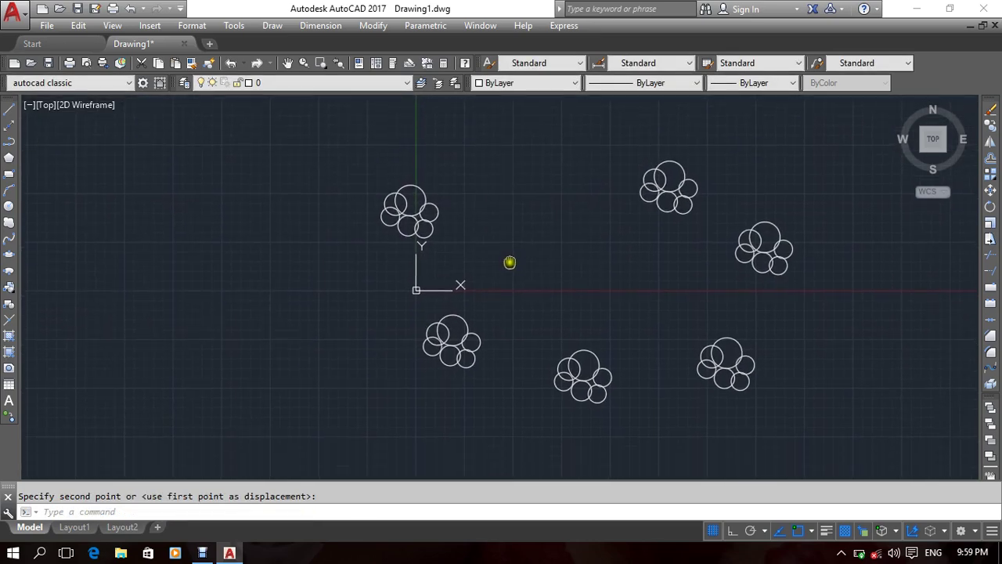
{"action": "scroll", "coordinate": [510, 262], "scroll_direction": "down", "scroll_amount": 6}
{"action": "left_click", "coordinate": [665, 206]}
{"action": "scroll", "coordinate": [500, 288], "scroll_direction": "up", "scroll_amount": 1}
{"action": "scroll", "coordinate": [500, 287], "scroll_direction": "up", "scroll_amount": 5}
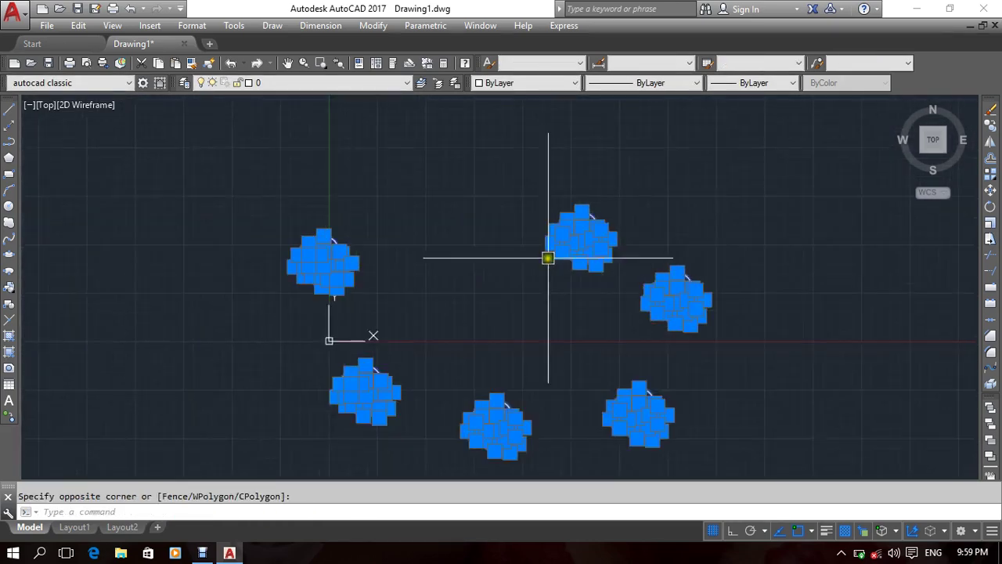
{"action": "key", "text": "Escape"}
{"action": "type", "text": "g"}
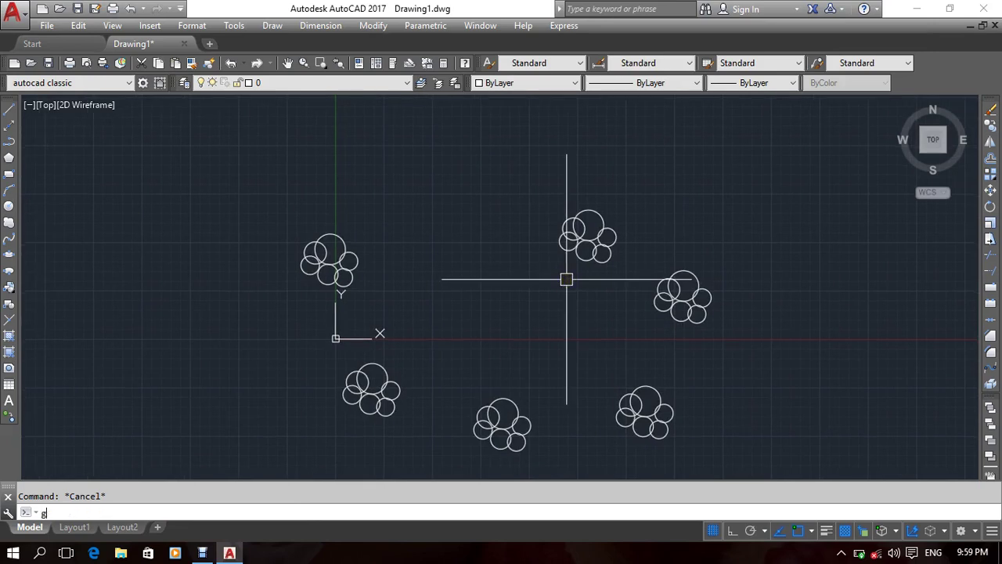
{"action": "key", "text": "Return"}
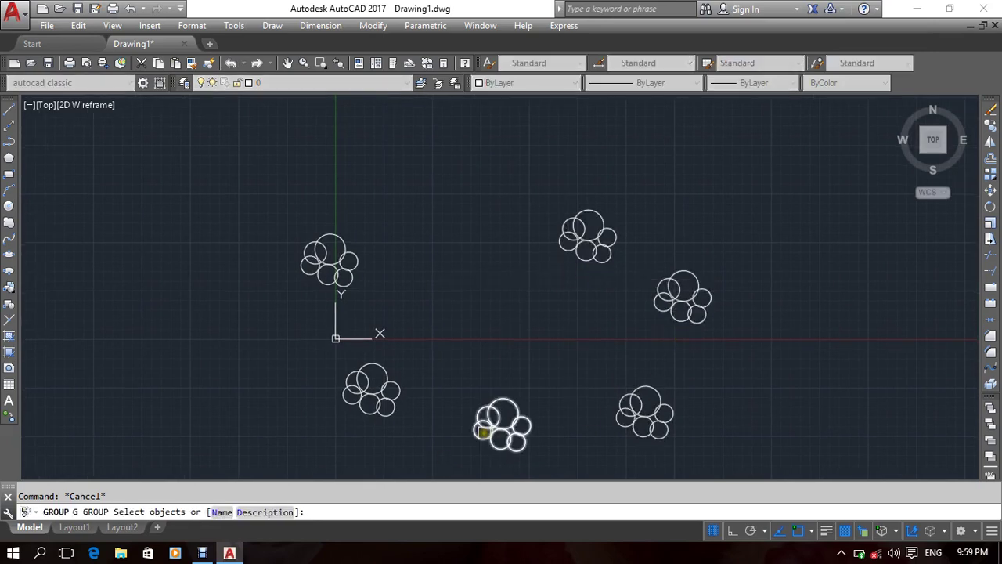
{"action": "key", "text": "Escape"}
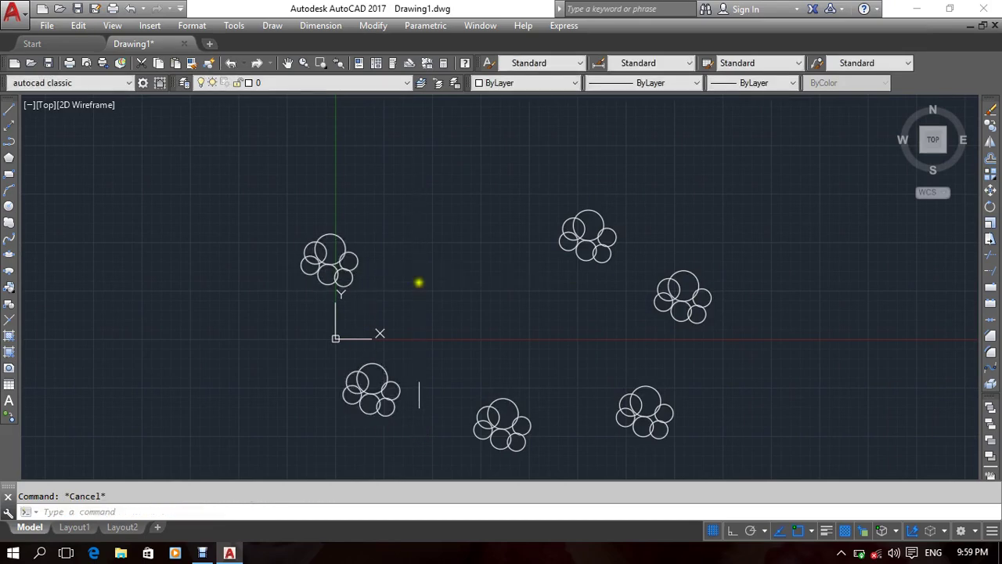
{"action": "scroll", "coordinate": [419, 281], "scroll_direction": "down", "scroll_amount": 3}
{"action": "scroll", "coordinate": [599, 280], "scroll_direction": "up", "scroll_amount": 1}
{"action": "left_click", "coordinate": [335, 371]}
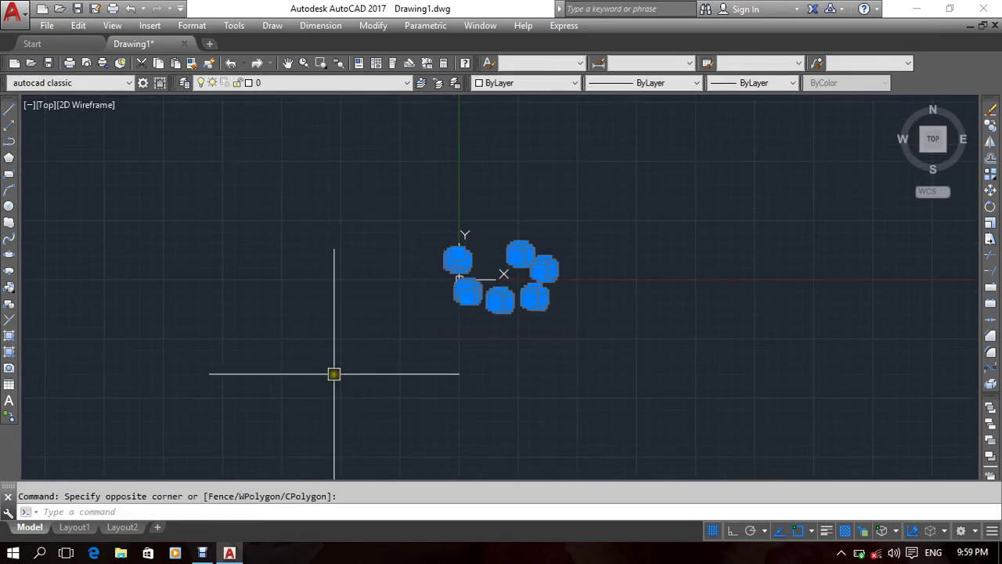
{"action": "left_click", "coordinate": [334, 373]}
{"action": "key", "text": "Delete"}
{"action": "middle_click_drag", "start_coordinate": [480, 332], "coordinate": [470, 351]}
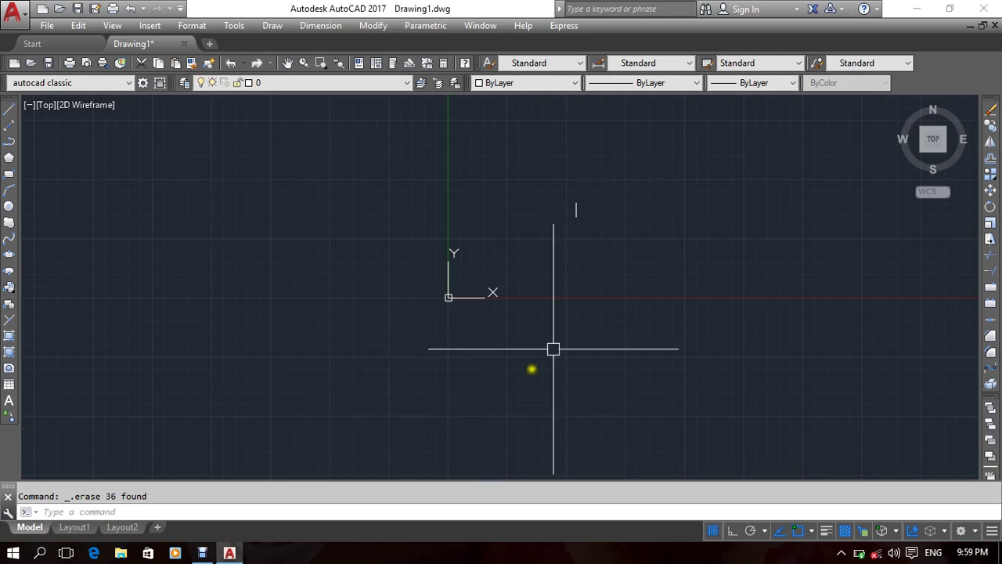
{"action": "mouse_move", "coordinate": [592, 240]}
{"action": "middle_mouse_down"}
{"action": "mouse_move", "coordinate": [271, 340]}
{"action": "mouse_move", "coordinate": [307, 340]}
{"action": "middle_mouse_up"}
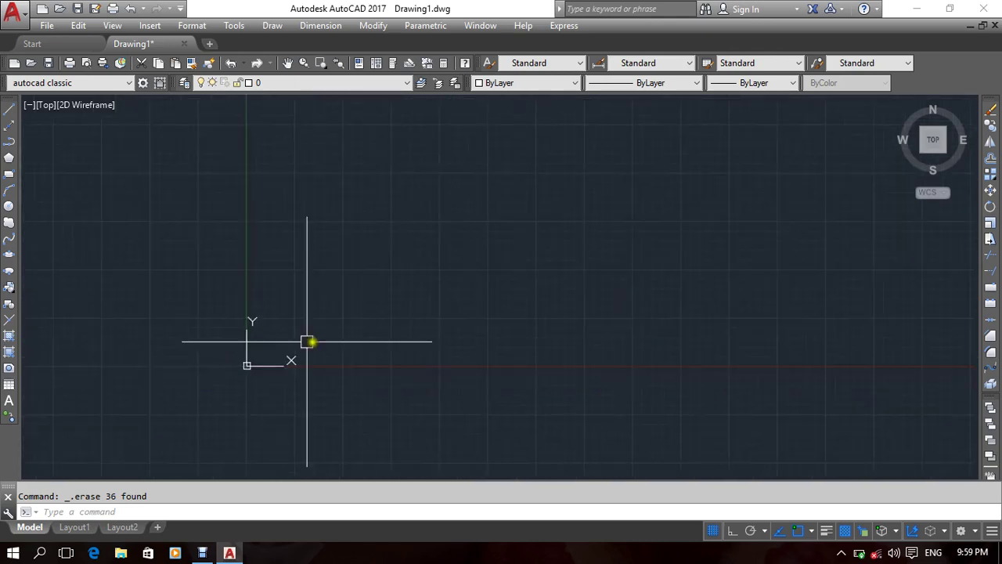
{"action": "middle_click_drag", "start_coordinate": [266, 125], "coordinate": [479, 40]}
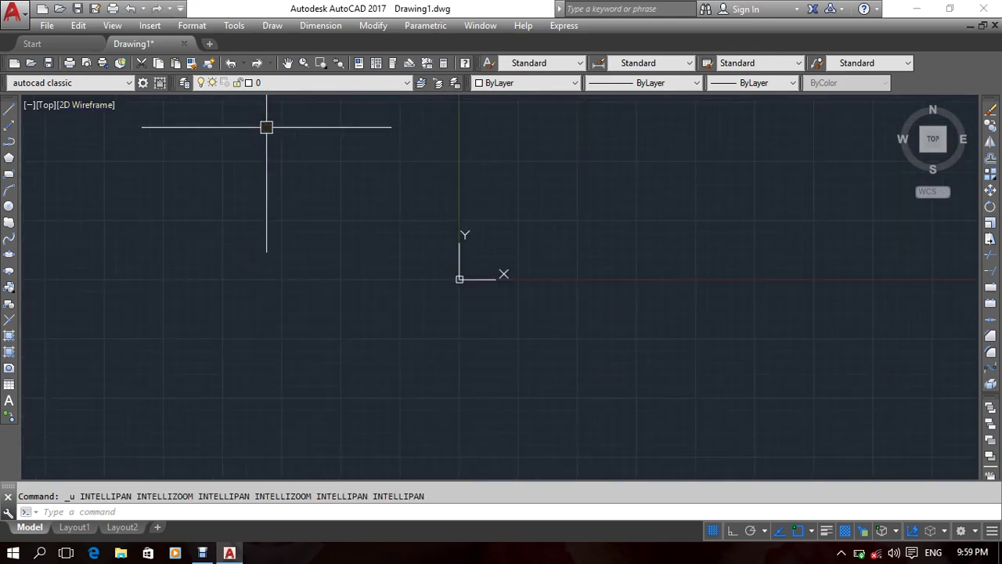
{"action": "key", "text": "ctrl+z"}
{"action": "middle_click_drag", "start_coordinate": [719, 151], "coordinate": [595, 205]}
{"action": "left_click", "coordinate": [593, 211]}
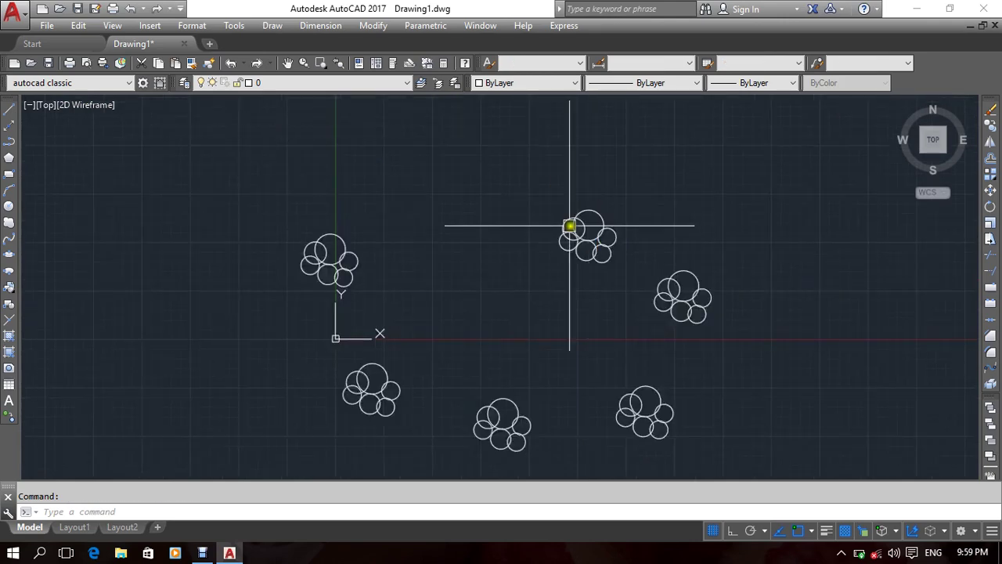
{"action": "key", "text": "Escape"}
Ungroup the top circle cluster via Tools > Ungroup
{"action": "left_click", "coordinate": [242, 26]}
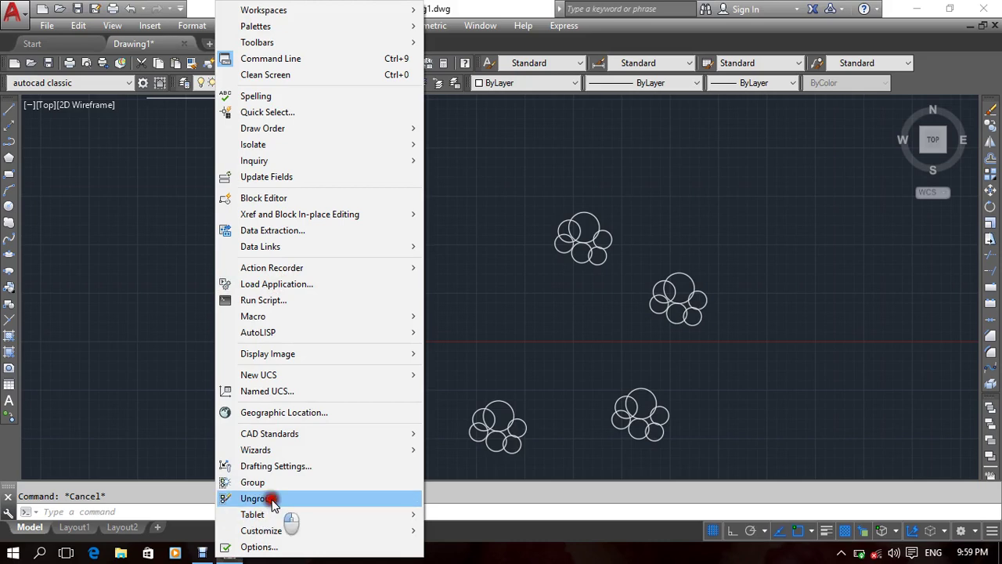
{"action": "left_click", "coordinate": [288, 498]}
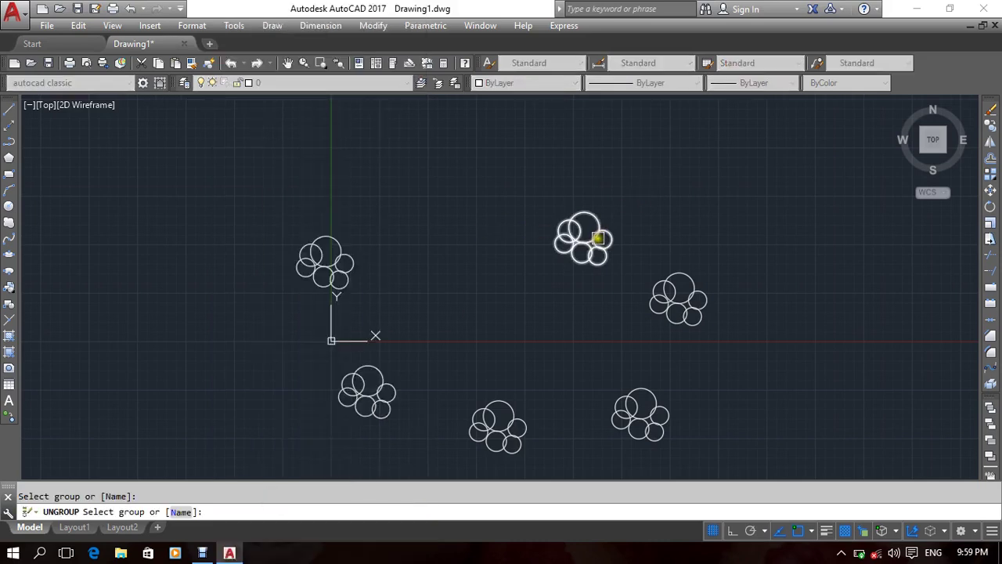
{"action": "left_click", "coordinate": [597, 238]}
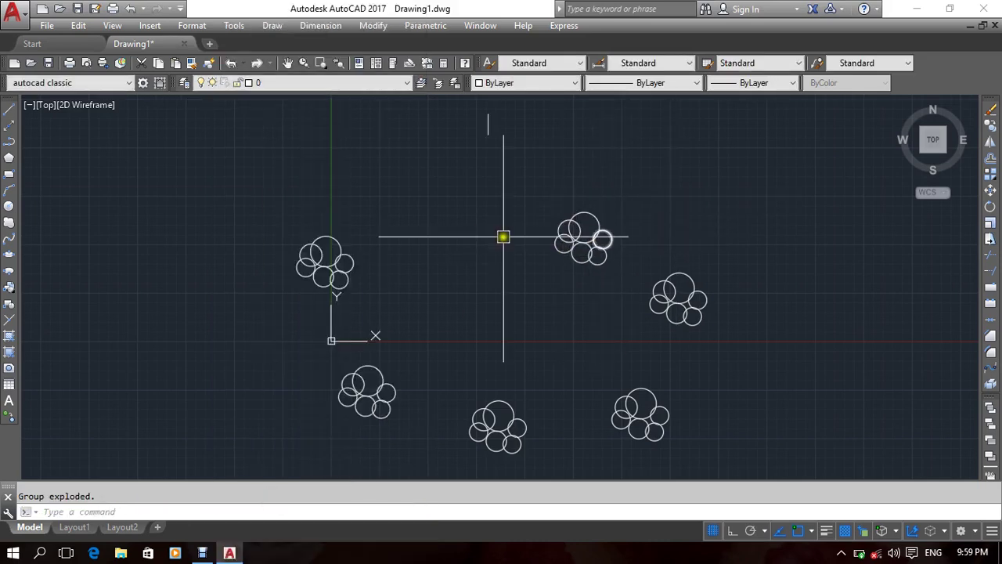
Repeat UNGROUP on the right and left circle clusters
{"action": "key", "text": "Return"}
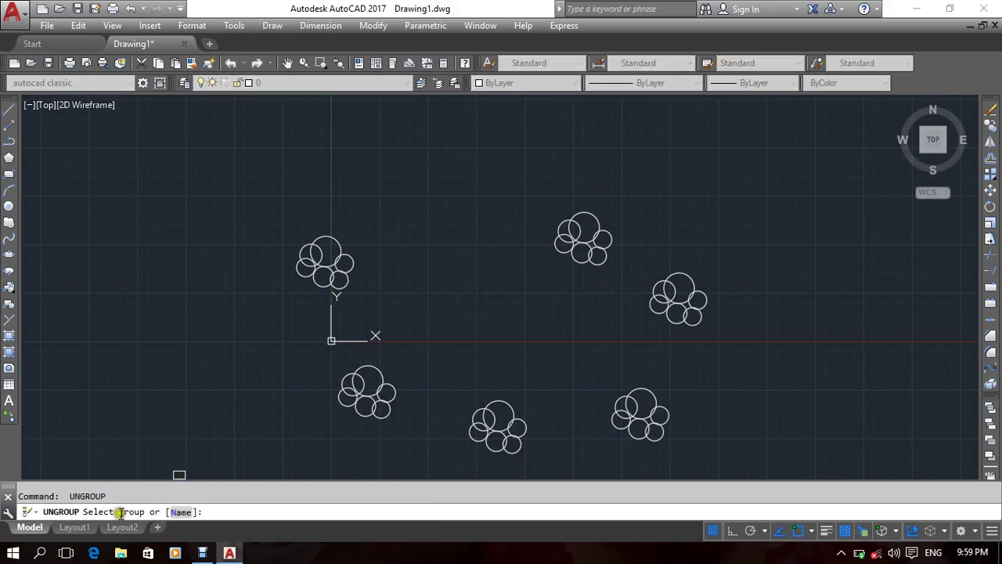
{"action": "left_click", "coordinate": [666, 313]}
{"action": "left_click", "coordinate": [652, 318]}
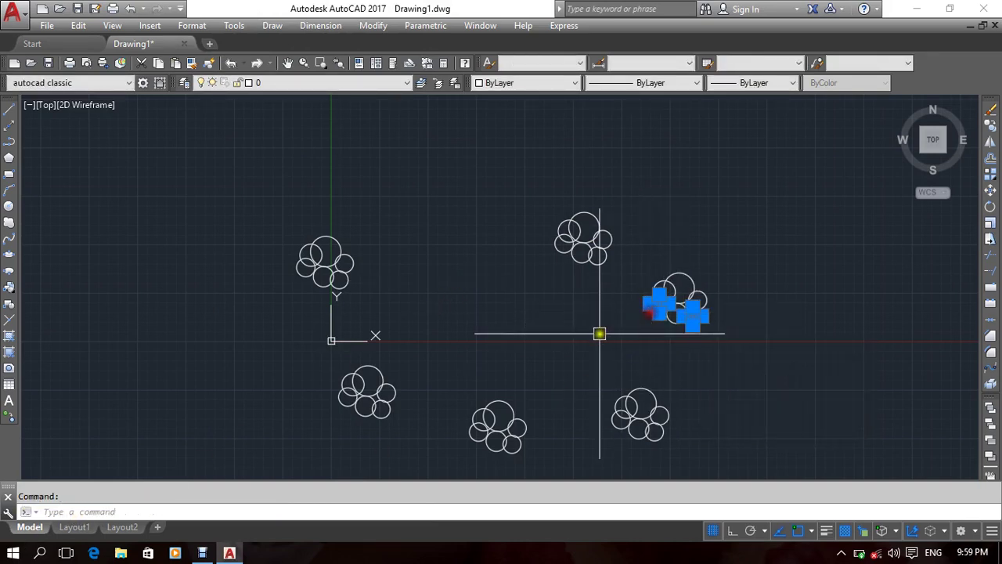
{"action": "key", "text": "Escape"}
{"action": "key", "text": "Return"}
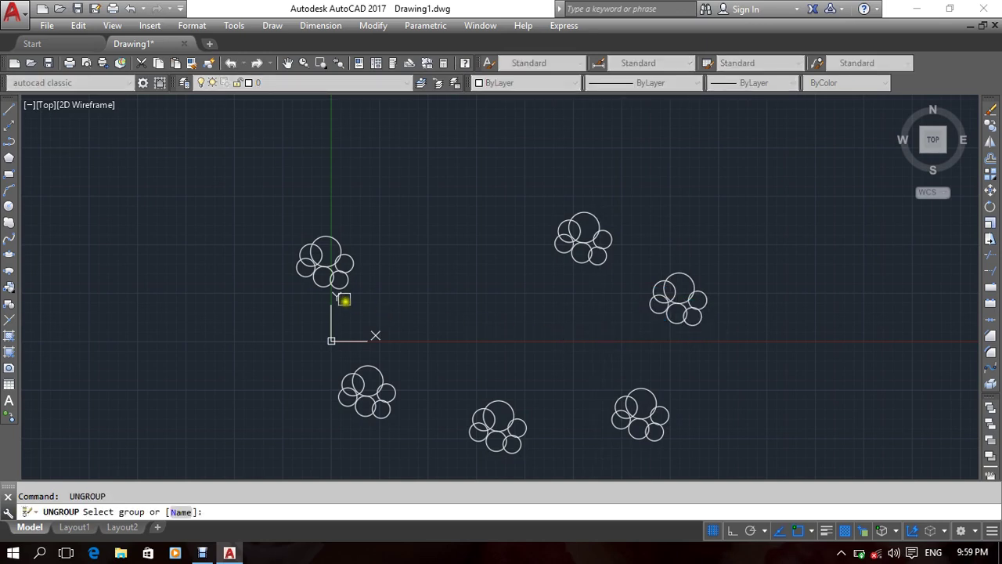
{"action": "left_click", "coordinate": [342, 264]}
{"action": "middle_click_drag", "start_coordinate": [455, 291], "coordinate": [474, 281]}
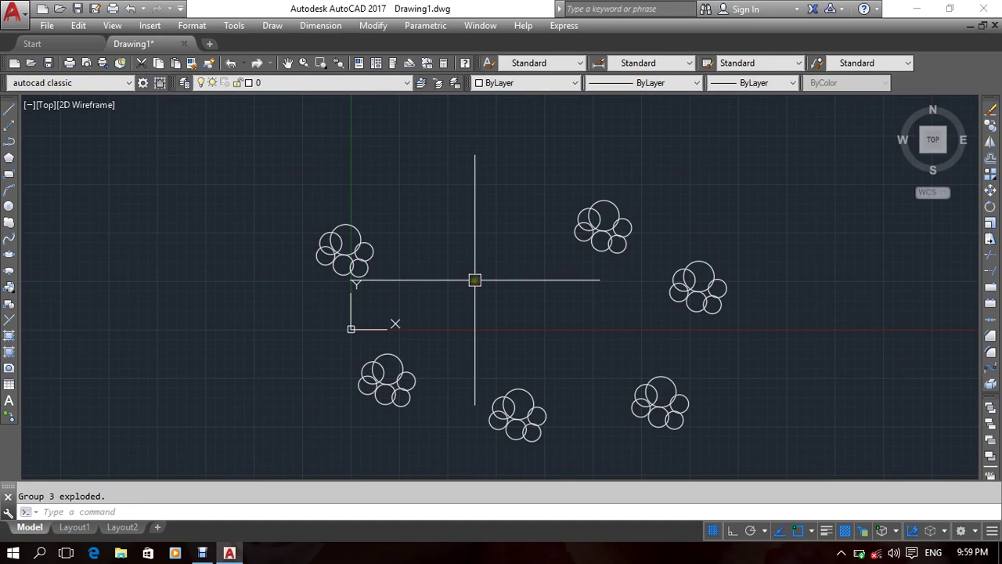
Try moving group 3 by group name, then cancel the move
{"action": "type", "text": "m"}
{"action": "key", "text": "Return"}
{"action": "type", "text": "g"}
{"action": "key", "text": "Return"}
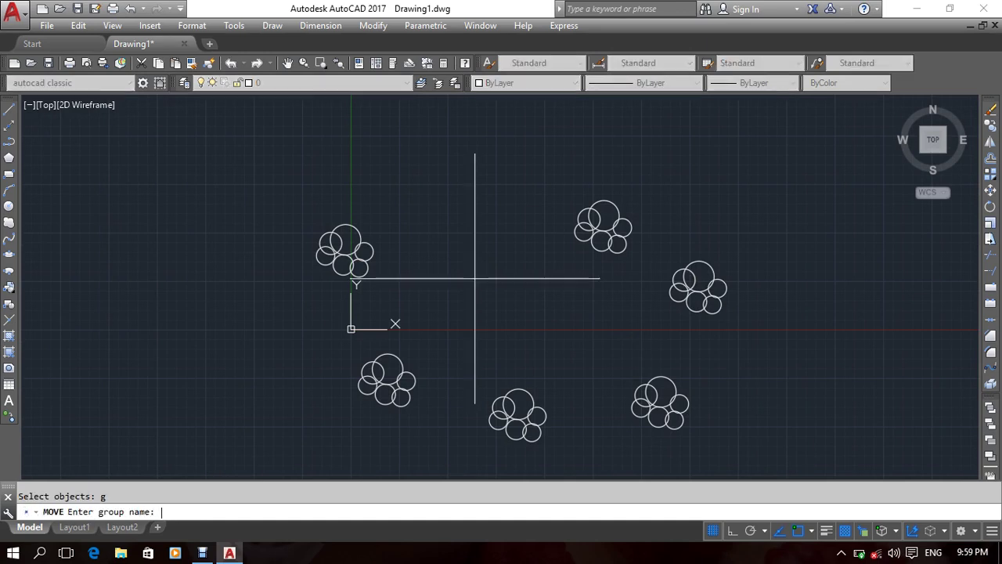
{"action": "key", "text": "Return"}
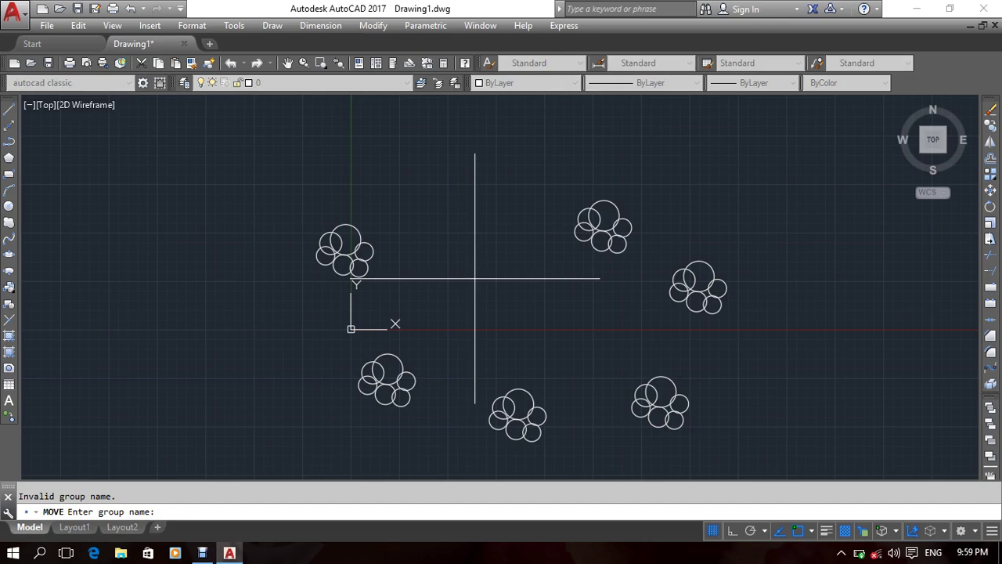
{"action": "key", "text": "Escape"}
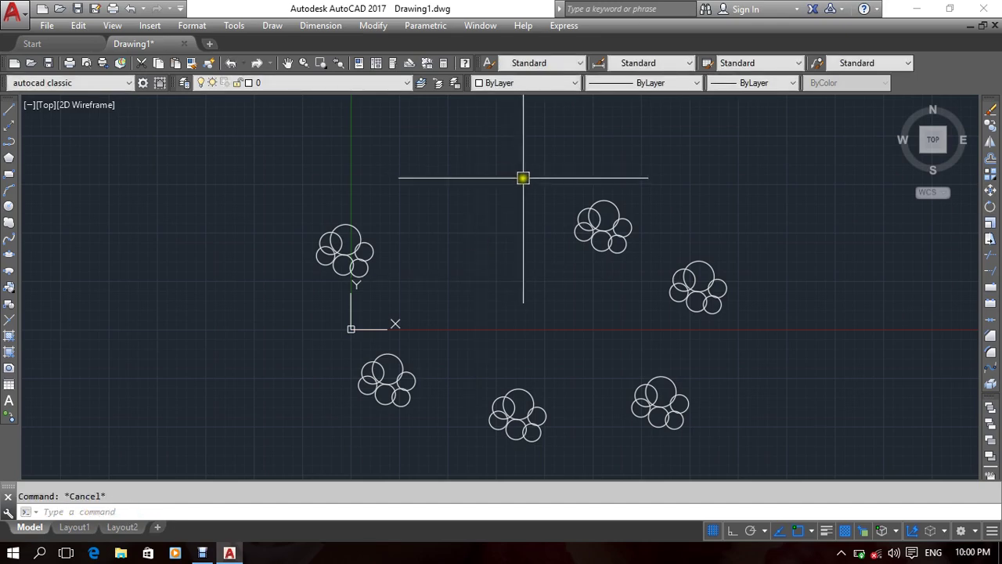
{"action": "scroll", "coordinate": [486, 238], "scroll_direction": "down", "scroll_amount": 5}
{"action": "scroll", "coordinate": [486, 237], "scroll_direction": "up", "scroll_amount": 4}
{"action": "middle_click_drag", "start_coordinate": [488, 242], "coordinate": [525, 275]}
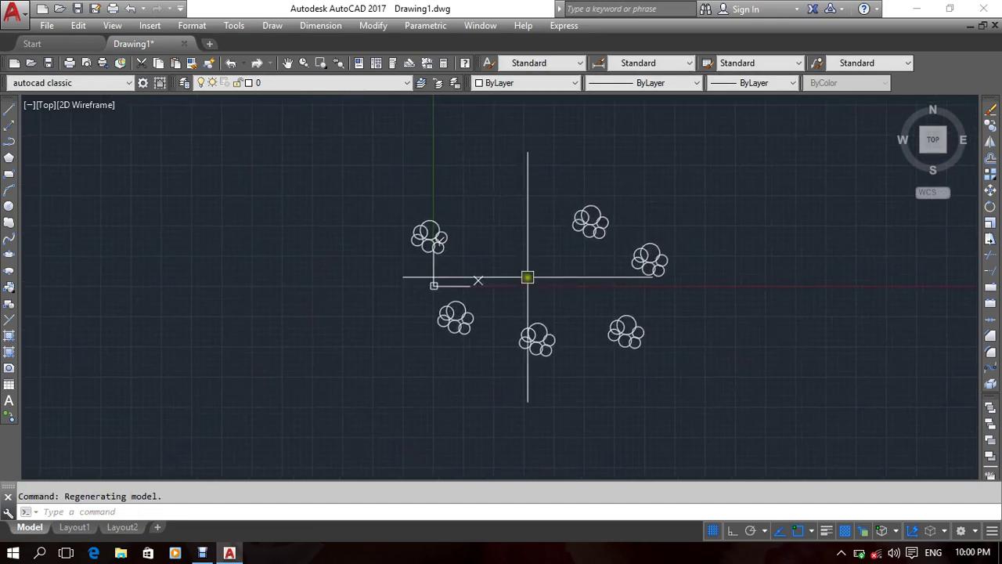
Start another move, selecting objects by group name 1
{"action": "type", "text": "m"}
{"action": "key", "text": "Return"}
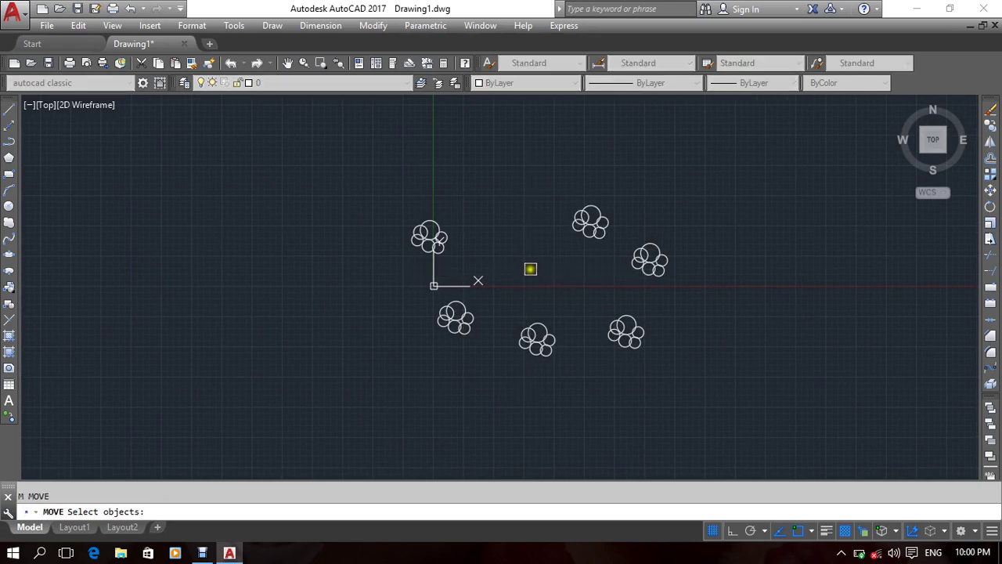
{"action": "type", "text": "g"}
{"action": "key", "text": "Return"}
{"action": "type", "text": "1"}
{"action": "key", "text": "Return"}
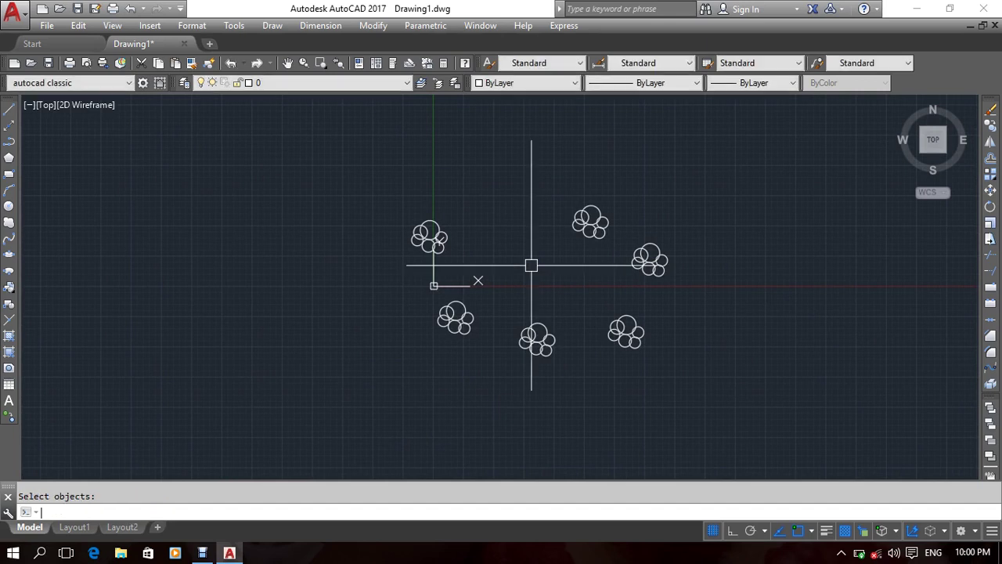
Window-select all the circle clusters and delete them, leaving the canvas empty
{"action": "left_click", "coordinate": [531, 265]}
{"action": "middle_click_drag", "start_coordinate": [488, 189], "coordinate": [511, 208]}
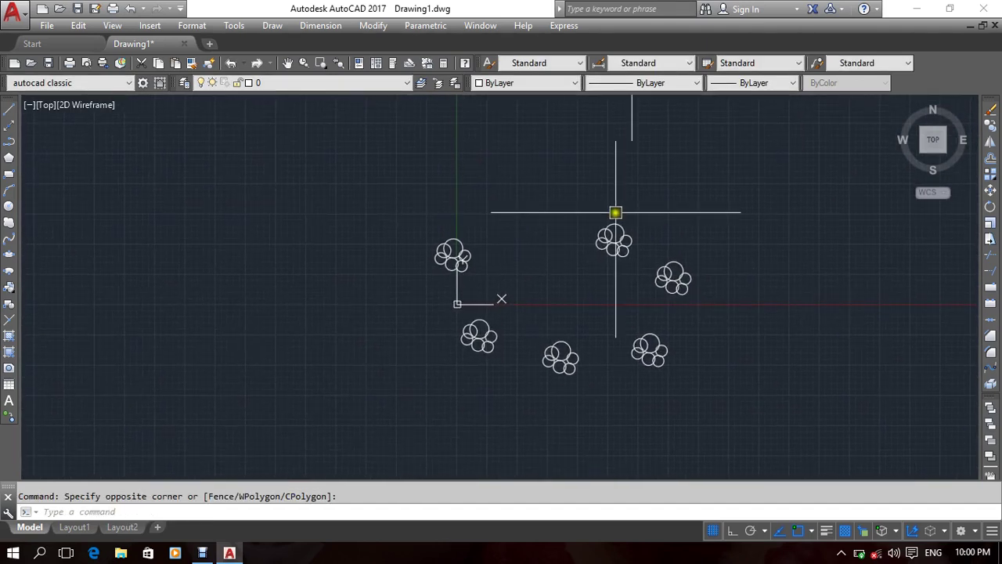
{"action": "left_click", "coordinate": [501, 351]}
{"action": "key", "text": "Delete"}
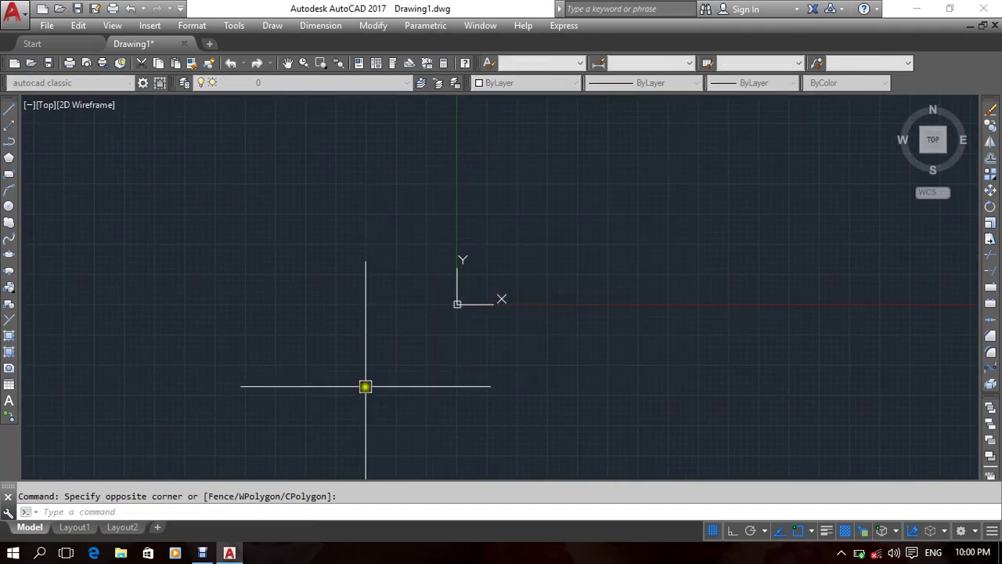
{"action": "mouse_move", "coordinate": [741, 257]}
{"action": "middle_mouse_down"}
{"action": "mouse_move", "coordinate": [403, 301]}
{"action": "mouse_move", "coordinate": [431, 259]}
{"action": "middle_mouse_up"}
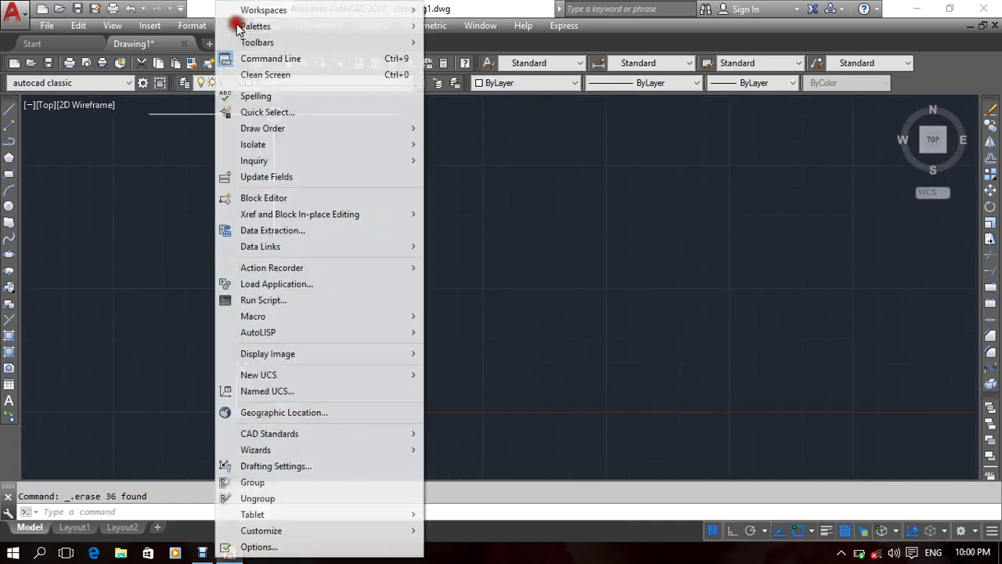
{"action": "left_click", "coordinate": [234, 25]}
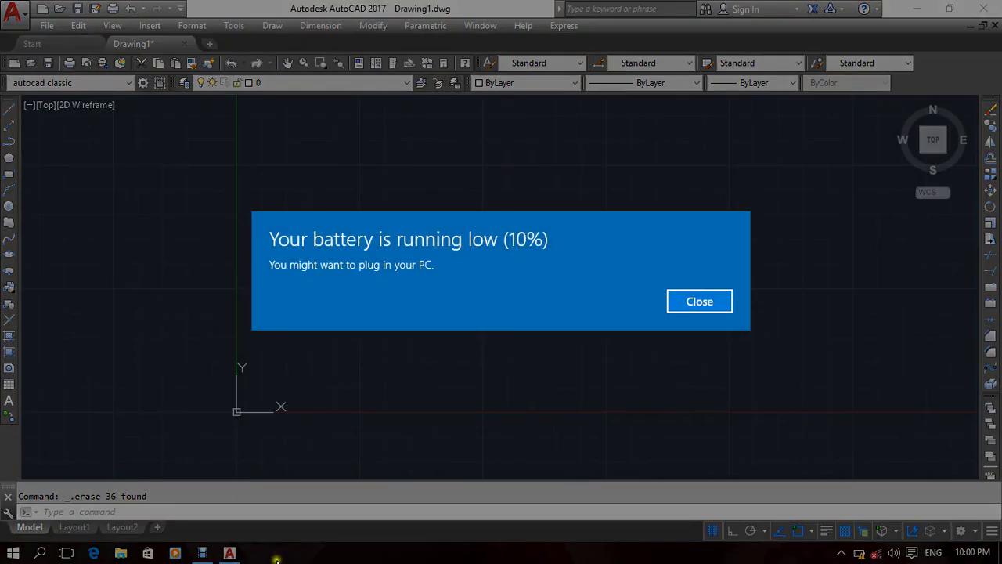
{"action": "left_click", "coordinate": [709, 302]}
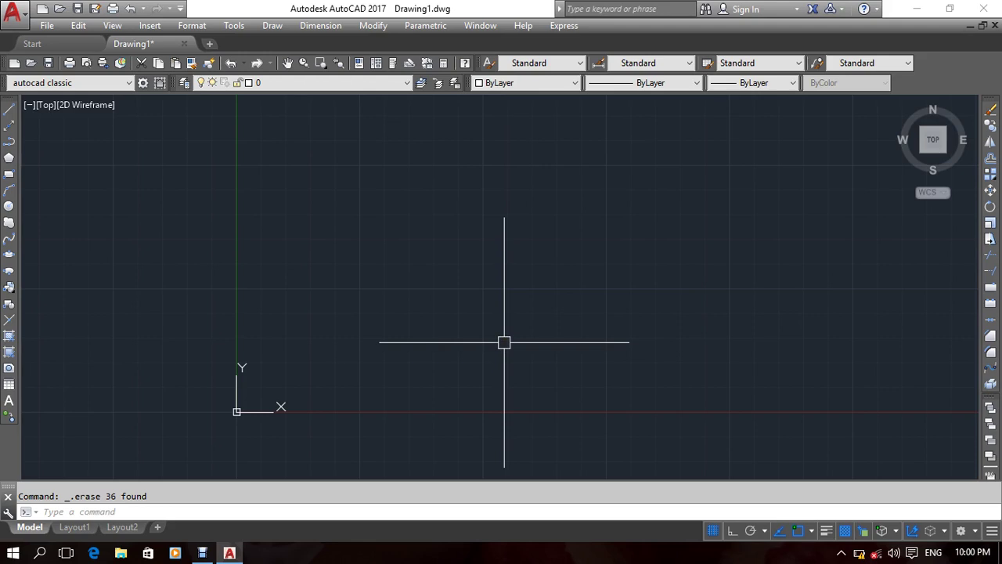
{"action": "left_click", "coordinate": [202, 553]}
Resume the Debut recording and minimize the recorder window
{"action": "left_click", "coordinate": [346, 422]}
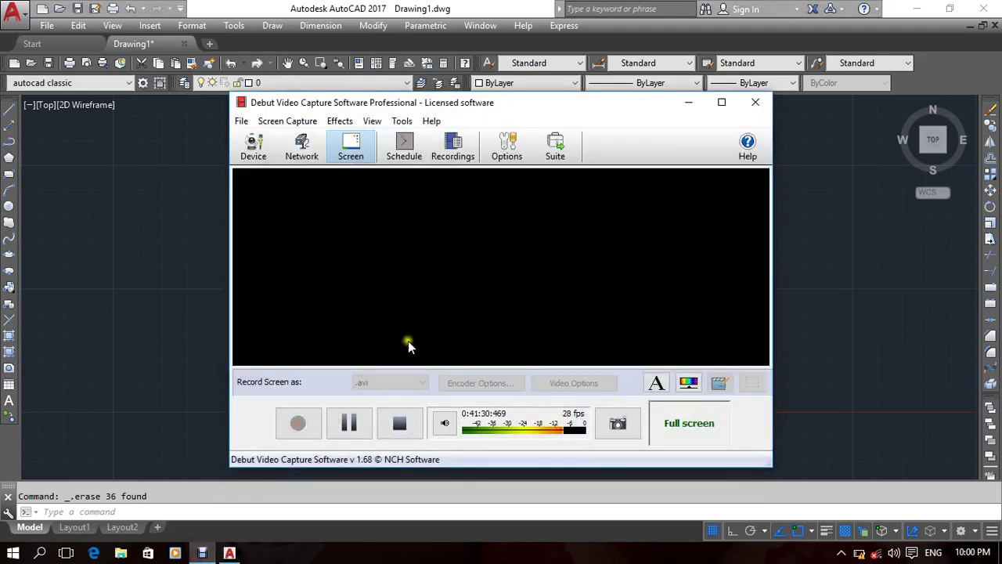
{"action": "left_click", "coordinate": [688, 101]}
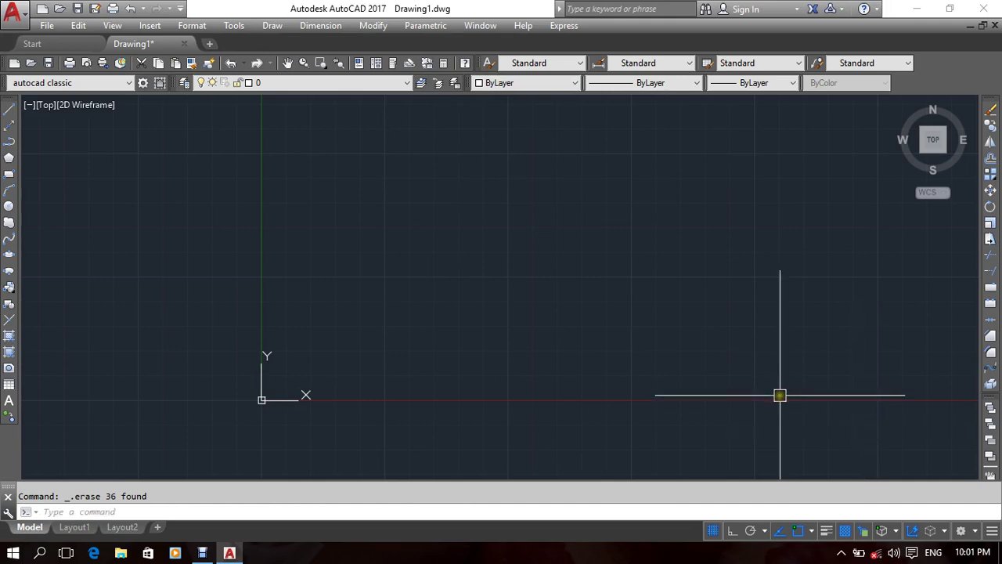
Sweep a selection window over the empty canvas, then go from the Tools menu to Format
{"action": "key", "text": "XF86MonBrightnessDown"}
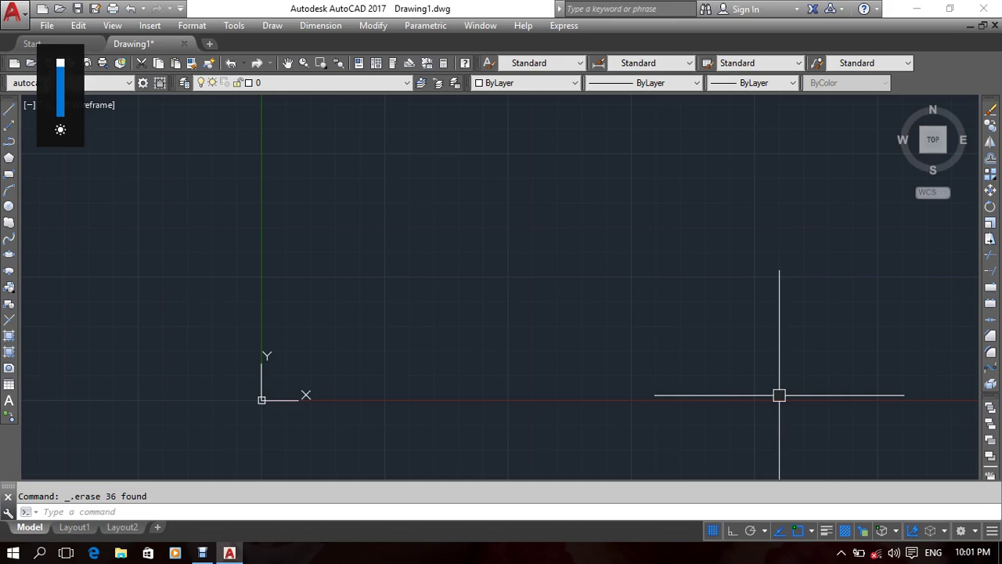
{"action": "left_click", "coordinate": [582, 209]}
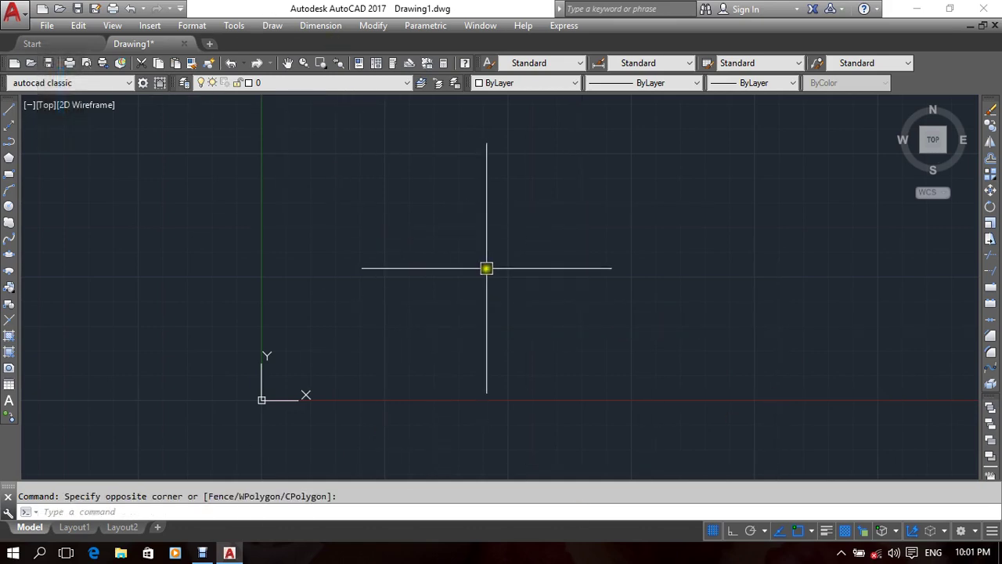
{"action": "left_click", "coordinate": [436, 314]}
{"action": "middle_click_drag", "start_coordinate": [404, 310], "coordinate": [430, 293]}
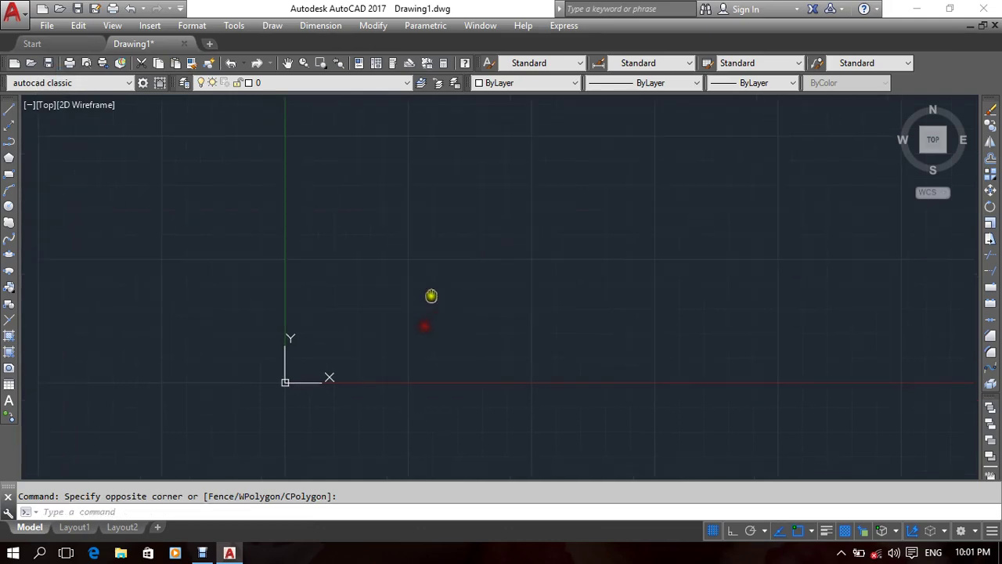
{"action": "left_click", "coordinate": [227, 27]}
{"action": "mouse_move", "coordinate": [255, 26]}
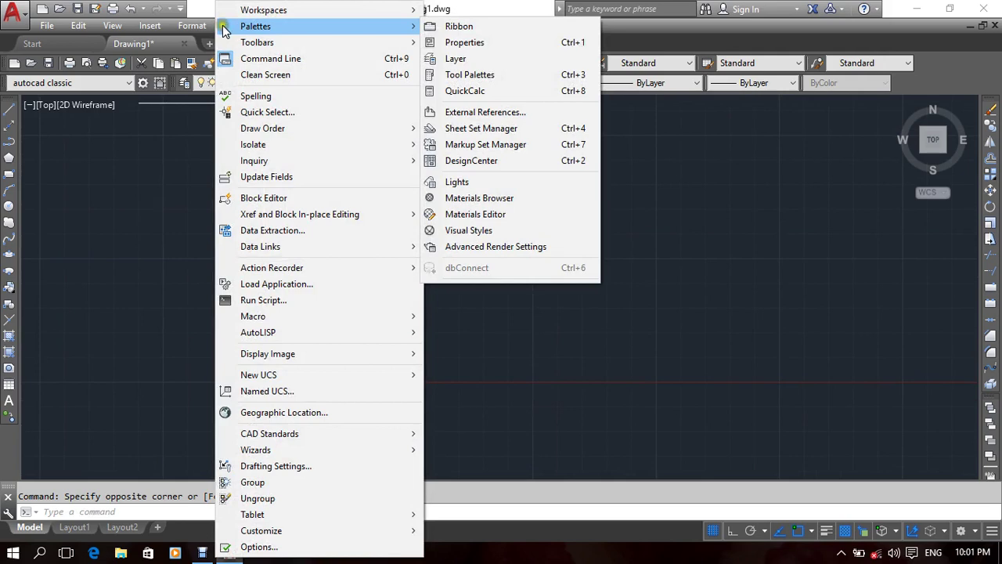
{"action": "left_click", "coordinate": [191, 25]}
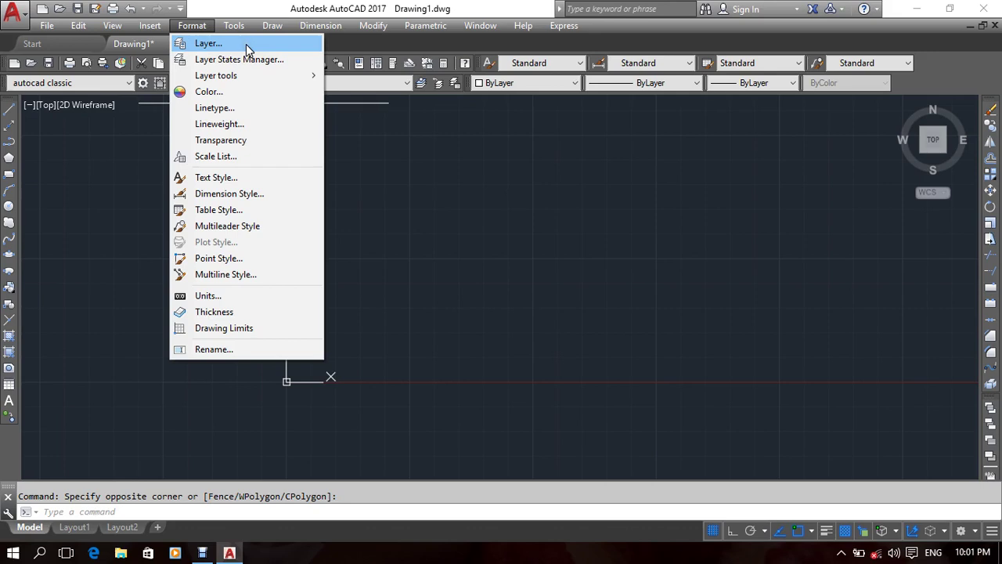
Open the Standard multileader style for modification and close it unchanged
{"action": "left_click", "coordinate": [237, 196]}
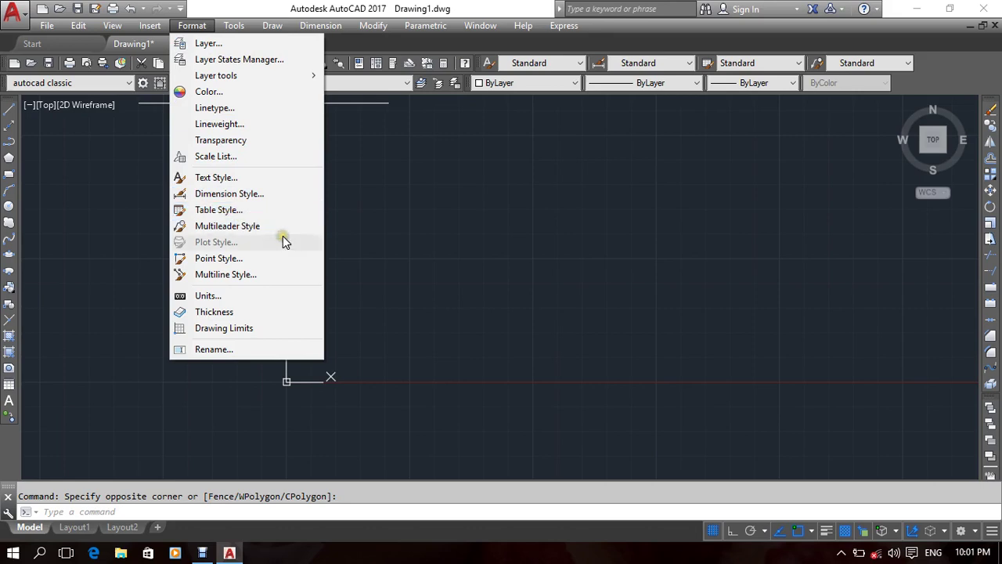
{"action": "left_click", "coordinate": [253, 239]}
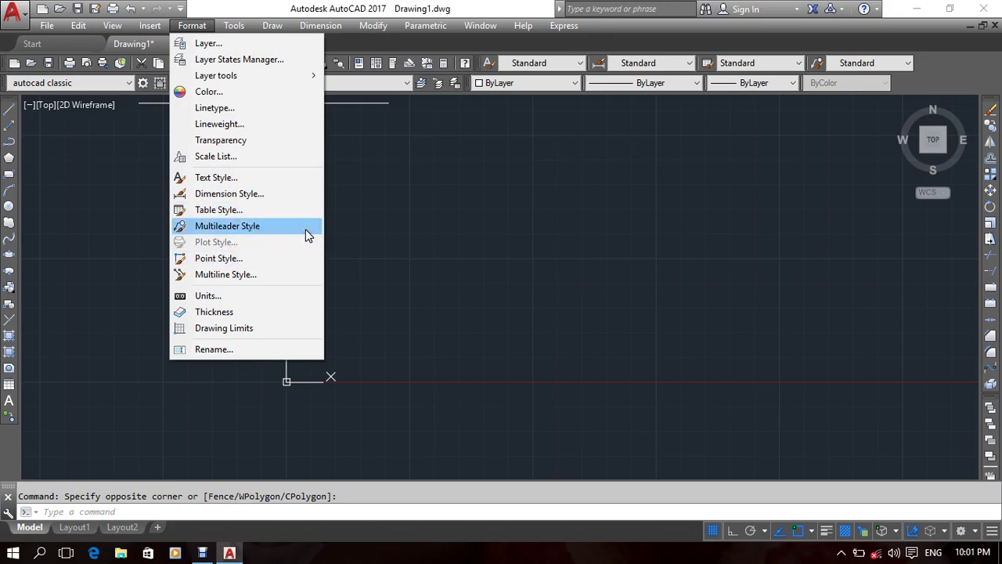
{"action": "left_click", "coordinate": [304, 230]}
{"action": "left_click", "coordinate": [296, 230]}
{"action": "left_click", "coordinate": [620, 254]}
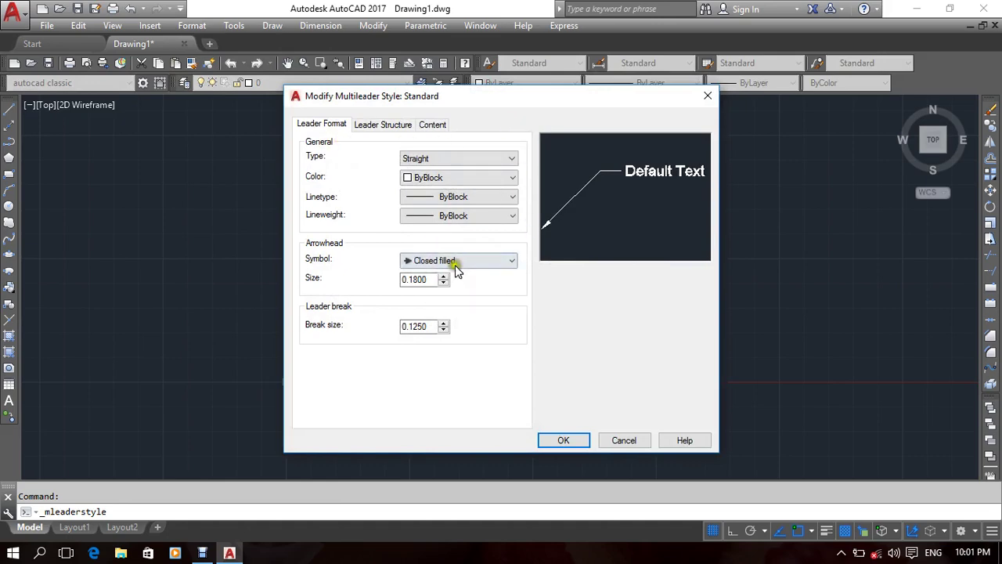
{"action": "left_click", "coordinate": [708, 95]}
Dismiss the multileader styles list, browse the Format menu, then point at Insert > PDF Underlay
{"action": "left_click", "coordinate": [659, 164]}
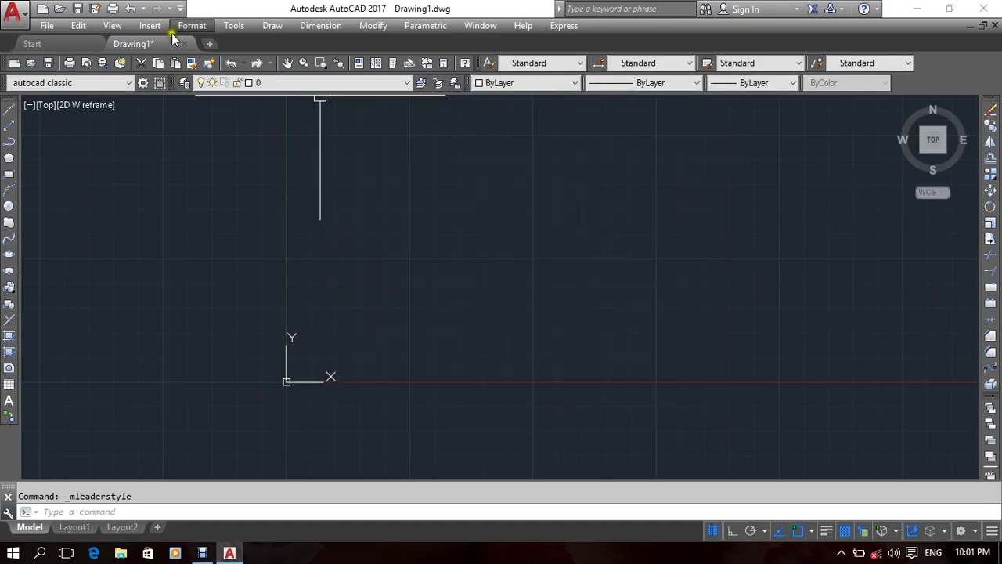
{"action": "left_click", "coordinate": [194, 28]}
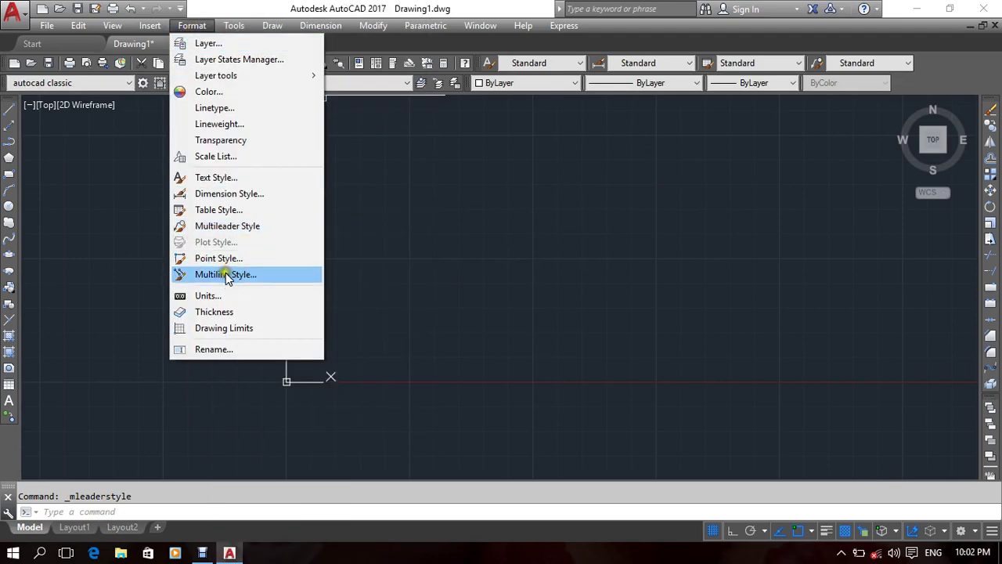
{"action": "left_click", "coordinate": [205, 296]}
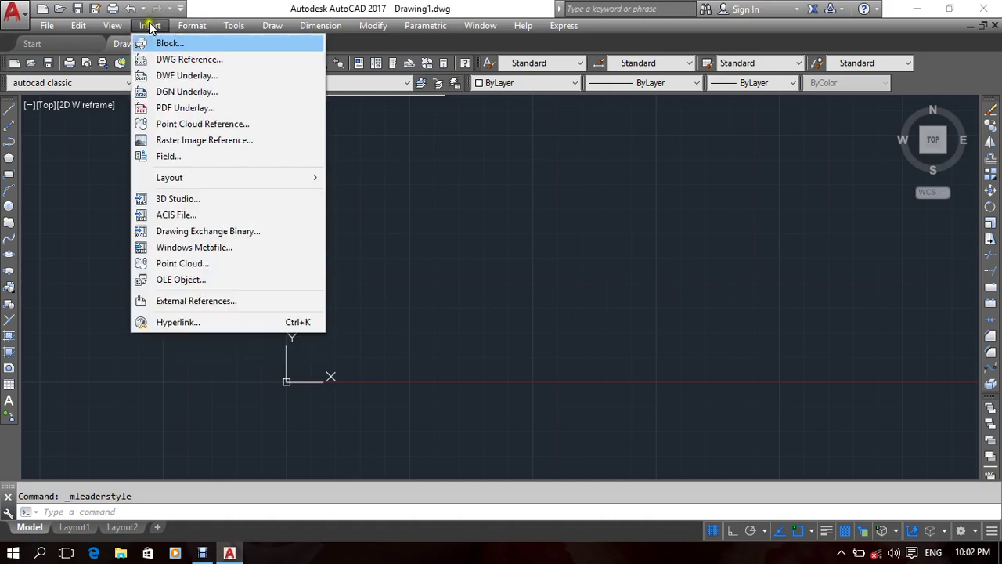
Attach page 1 of the PDF Untitled 1 as an underlay at the origin, scale 1
{"action": "left_click", "coordinate": [195, 109]}
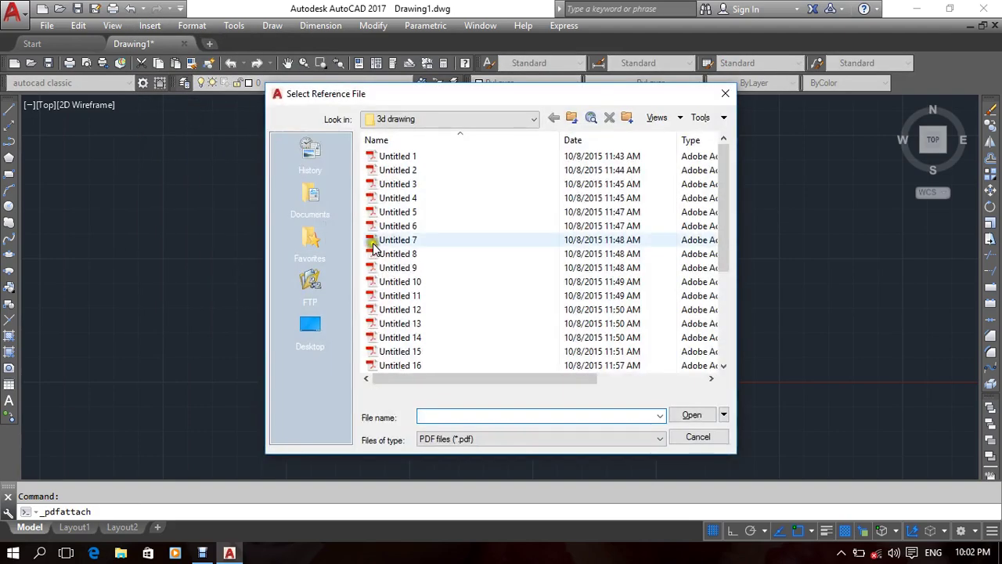
{"action": "left_click", "coordinate": [411, 157]}
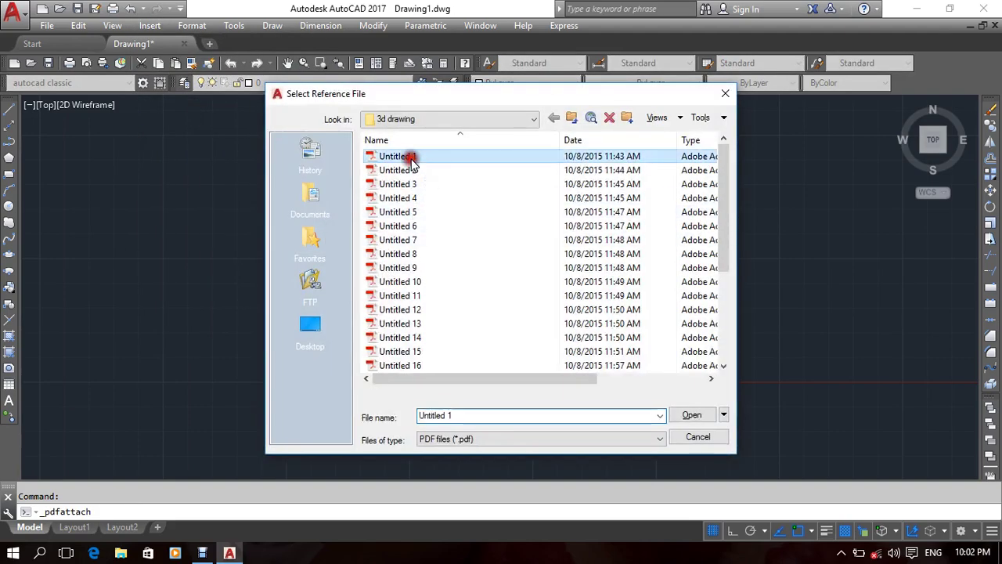
{"action": "left_click", "coordinate": [694, 414]}
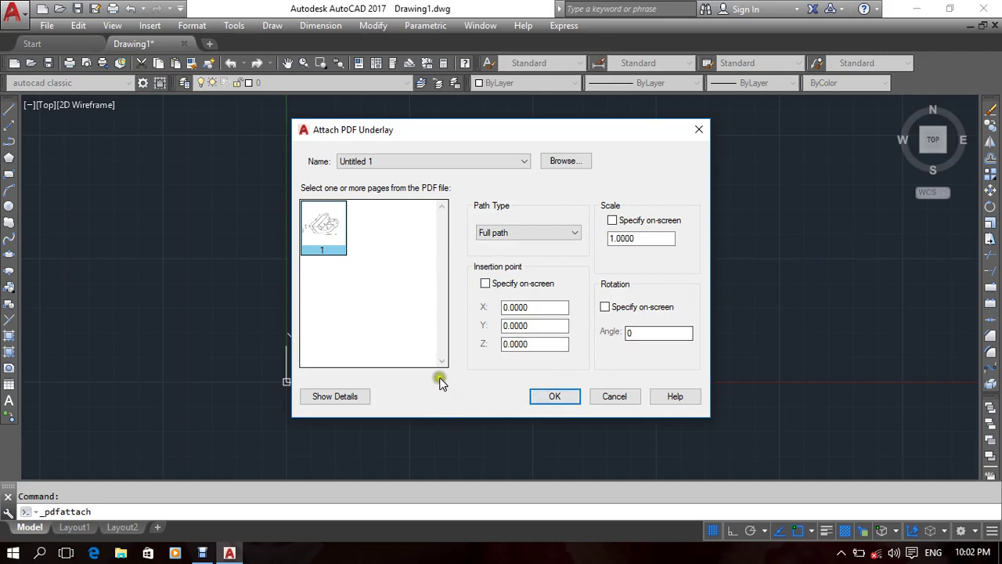
{"action": "left_click", "coordinate": [549, 397]}
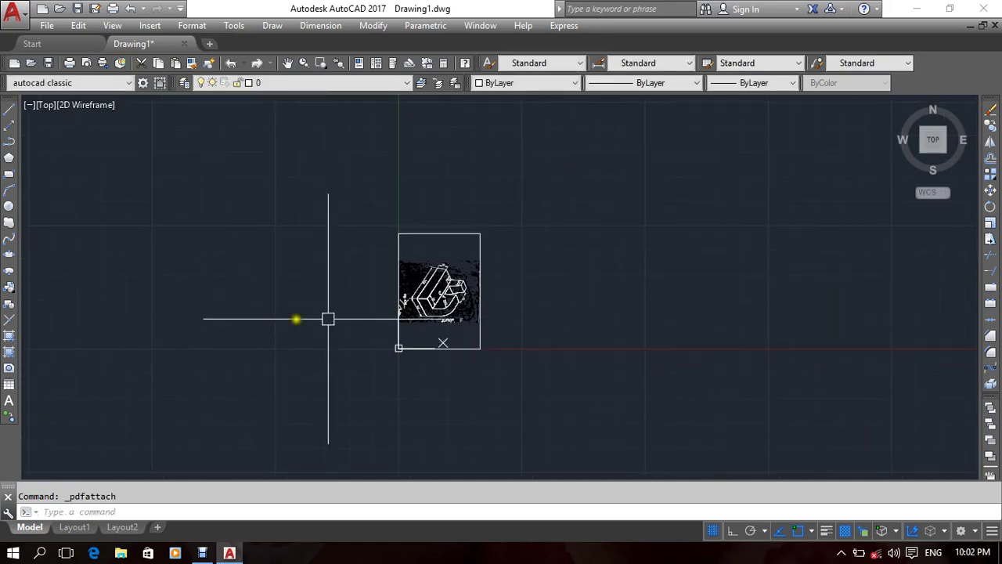
Centre the underlay in view, select it and start SCALE, then cancel
{"action": "scroll", "coordinate": [368, 314], "scroll_direction": "up", "scroll_amount": 2}
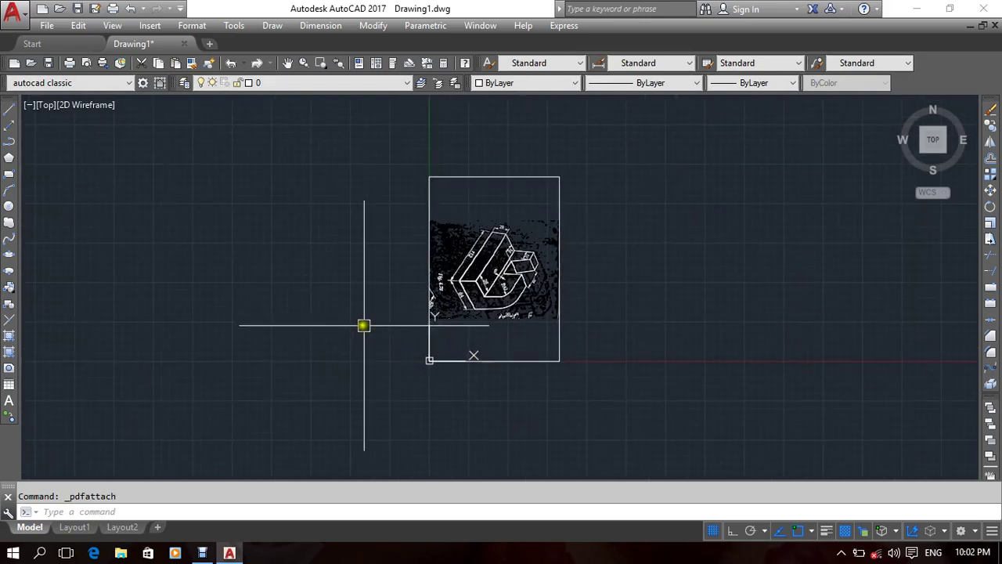
{"action": "middle_click_drag", "start_coordinate": [368, 342], "coordinate": [434, 349]}
{"action": "left_click", "coordinate": [463, 297]}
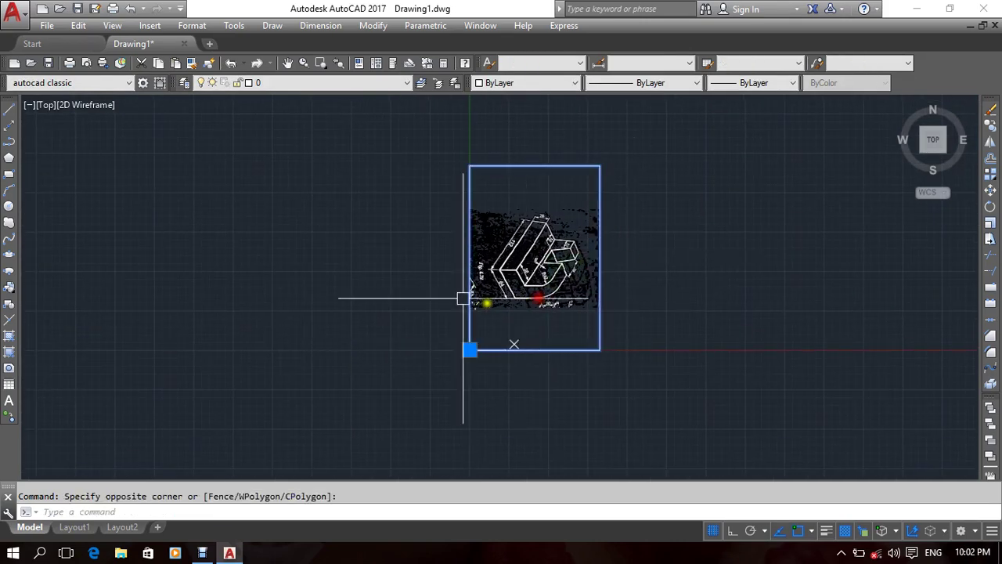
{"action": "middle_click_drag", "start_coordinate": [463, 298], "coordinate": [390, 302]}
{"action": "type", "text": "sc"}
{"action": "key", "text": "Return"}
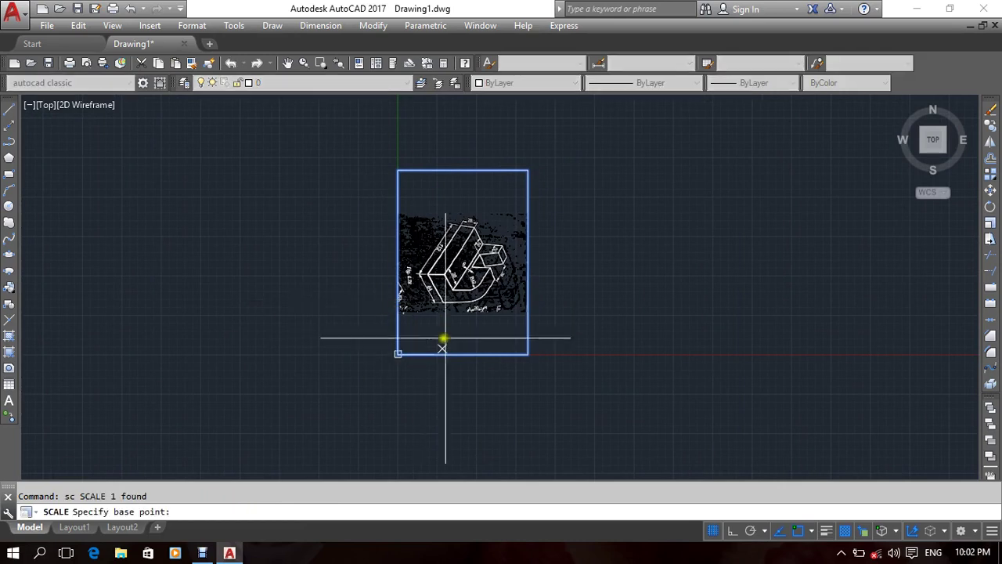
{"action": "left_click", "coordinate": [398, 353]}
{"action": "key", "text": "Escape"}
Select the PDF underlay and move it further to the right
{"action": "middle_click_drag", "start_coordinate": [441, 369], "coordinate": [479, 368]}
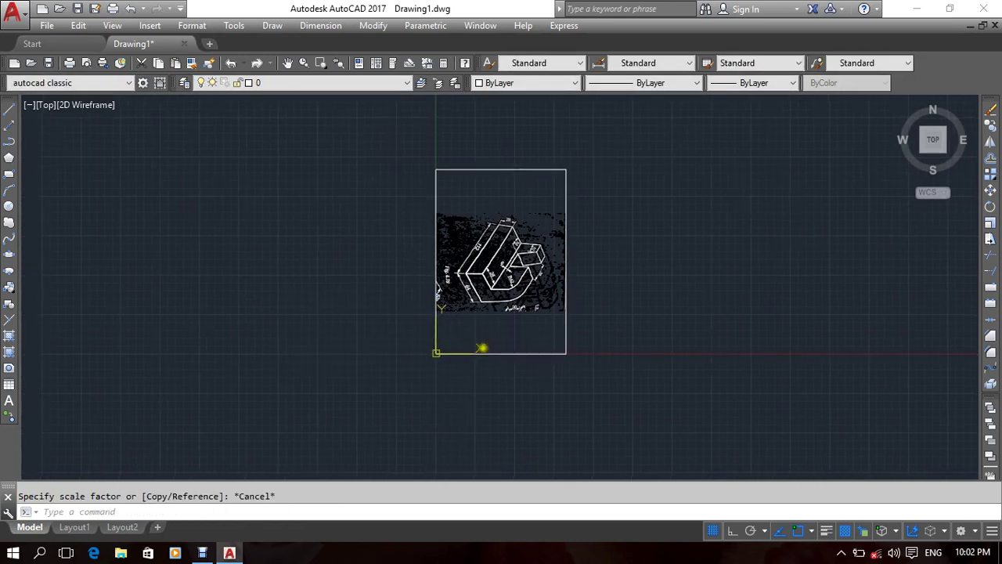
{"action": "left_click", "coordinate": [626, 234]}
{"action": "left_click", "coordinate": [500, 313]}
{"action": "type", "text": "m"}
{"action": "key", "text": "Return"}
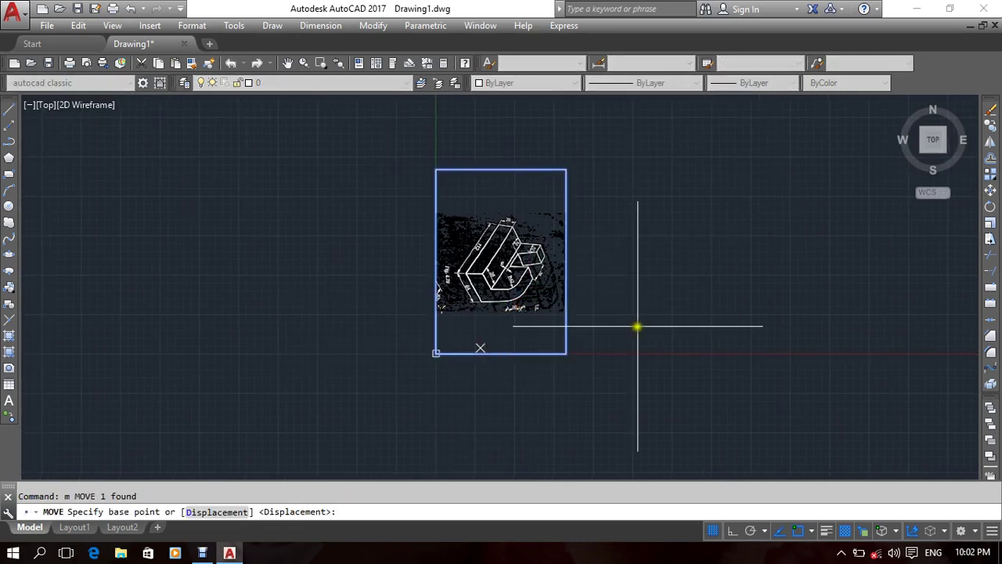
{"action": "left_click", "coordinate": [637, 327]}
{"action": "left_click", "coordinate": [765, 316]}
{"action": "scroll", "coordinate": [699, 280], "scroll_direction": "up", "scroll_amount": 5}
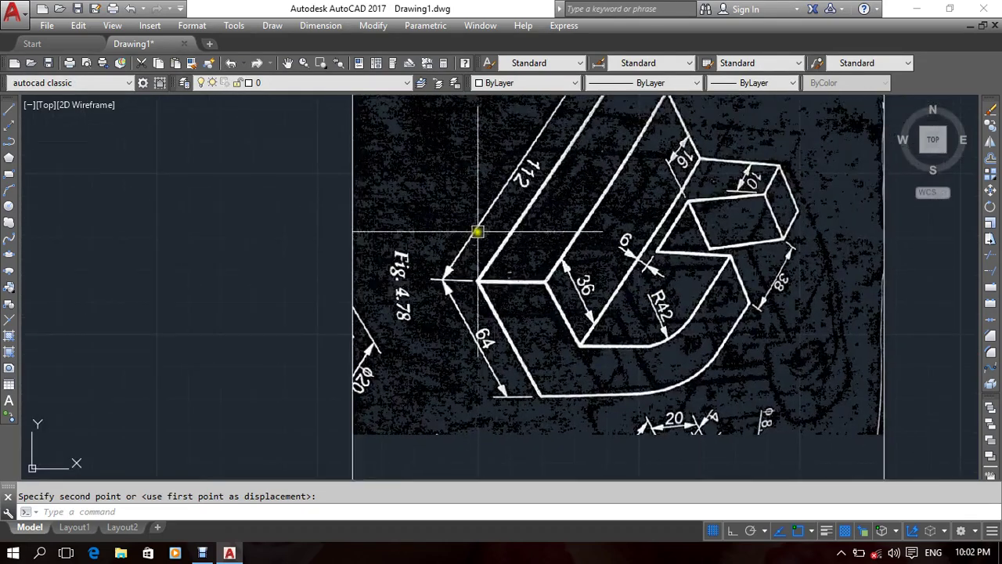
{"action": "scroll", "coordinate": [505, 241], "scroll_direction": "down", "scroll_amount": 5}
Rotate the underlay 90 degrees about its lower-left corner with ortho on
{"action": "left_click", "coordinate": [636, 150]}
{"action": "left_click", "coordinate": [494, 247]}
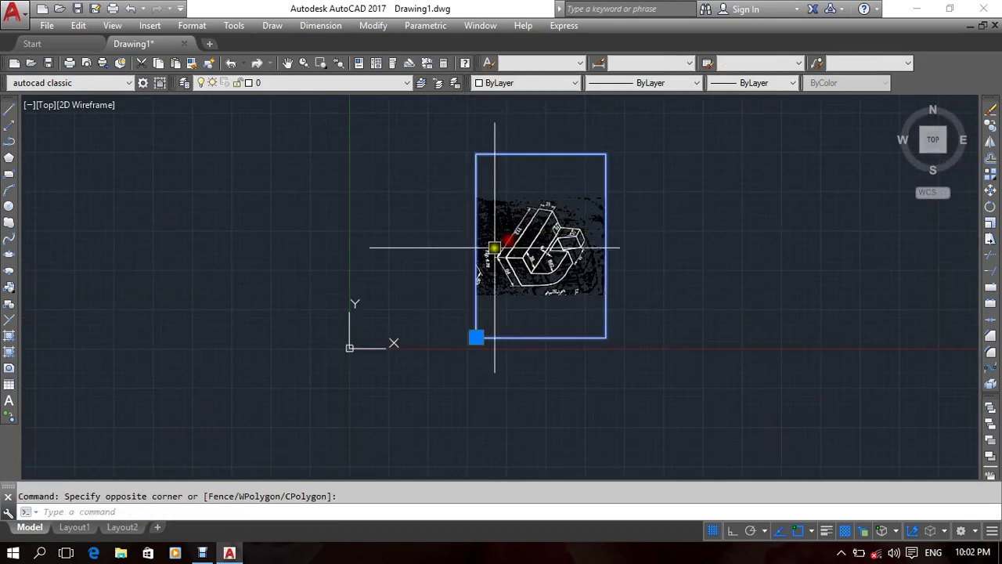
{"action": "type", "text": "ro"}
{"action": "key", "text": "Return"}
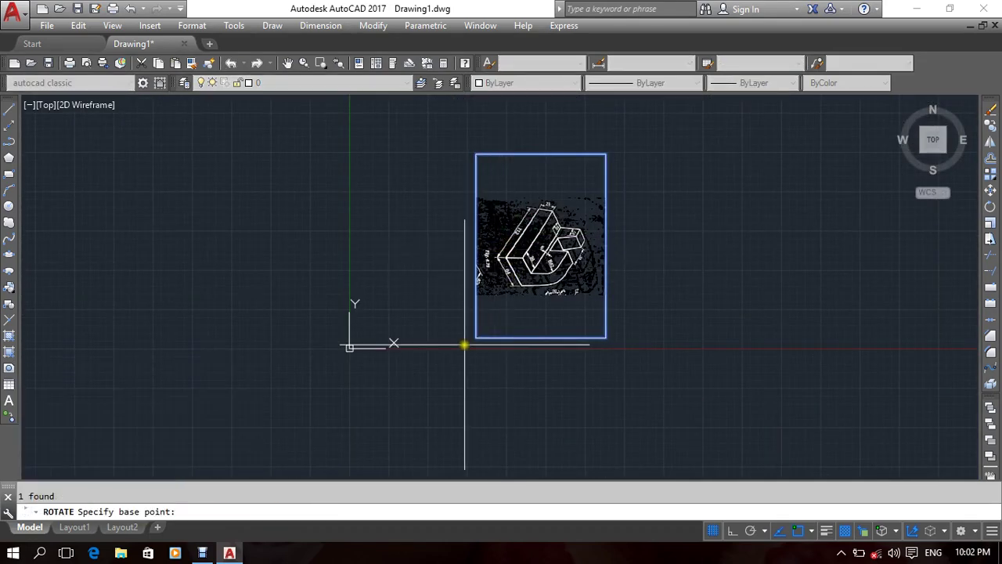
{"action": "left_click", "coordinate": [476, 336]}
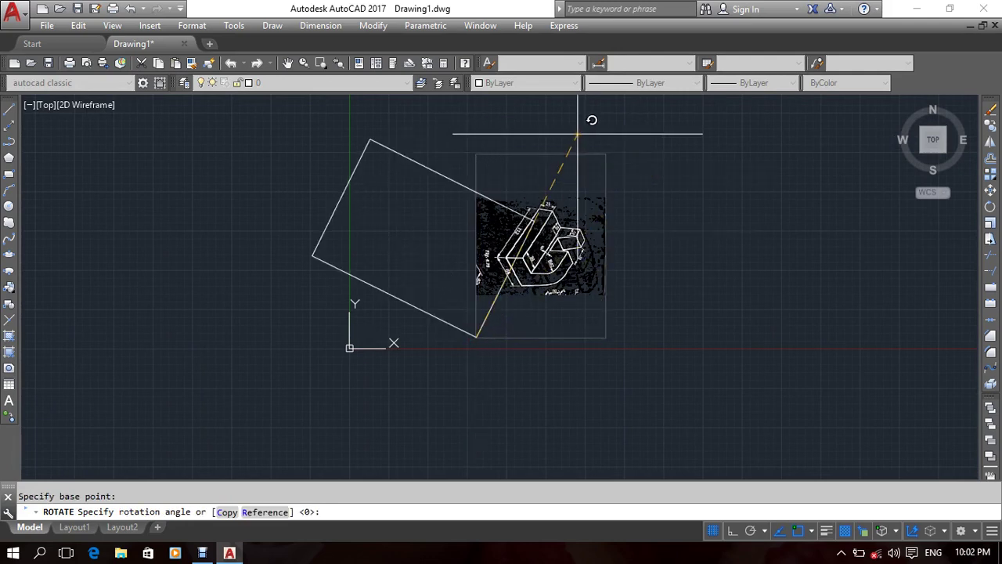
{"action": "key", "text": "F8"}
{"action": "left_click", "coordinate": [551, 126]}
Move the rotated PDF underlay up and to the right to its new spot
{"action": "middle_click_drag", "start_coordinate": [512, 257], "coordinate": [576, 242]}
{"action": "left_click", "coordinate": [576, 242]}
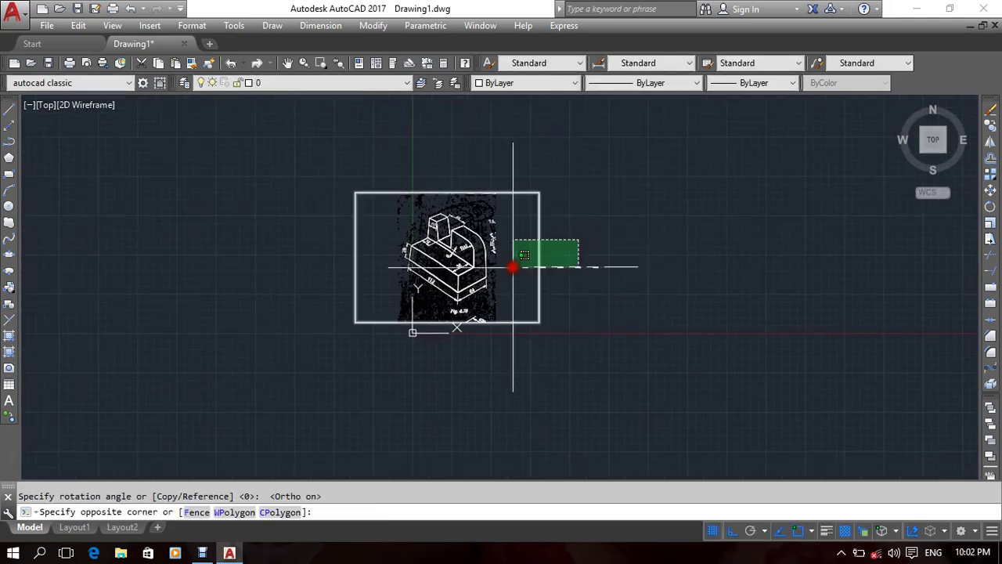
{"action": "left_click", "coordinate": [512, 266]}
{"action": "key", "text": "Return"}
{"action": "left_click", "coordinate": [657, 316]}
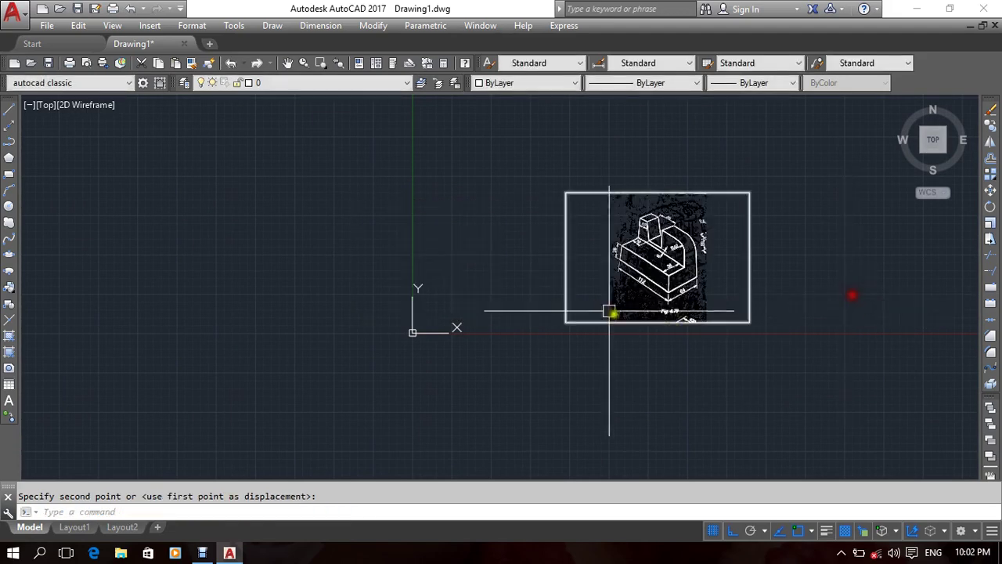
{"action": "scroll", "coordinate": [515, 264], "scroll_direction": "up", "scroll_amount": 4}
{"action": "scroll", "coordinate": [515, 264], "scroll_direction": "up", "scroll_amount": 2}
{"action": "scroll", "coordinate": [488, 286], "scroll_direction": "down", "scroll_amount": 3}
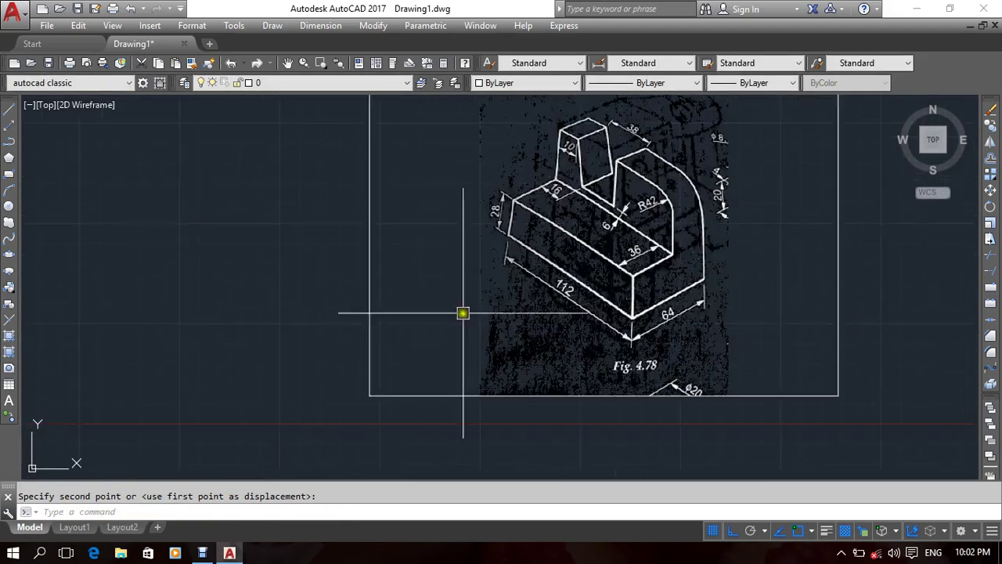
{"action": "mouse_move", "coordinate": [461, 313]}
{"action": "middle_mouse_down"}
{"action": "mouse_move", "coordinate": [564, 302]}
{"action": "mouse_move", "coordinate": [512, 308]}
{"action": "mouse_move", "coordinate": [552, 297]}
{"action": "mouse_move", "coordinate": [519, 315]}
{"action": "mouse_move", "coordinate": [530, 331]}
{"action": "middle_mouse_up"}
{"action": "scroll", "coordinate": [534, 311], "scroll_direction": "down", "scroll_amount": 2}
{"action": "scroll", "coordinate": [512, 308], "scroll_direction": "up", "scroll_amount": 2}
{"action": "scroll", "coordinate": [563, 283], "scroll_direction": "down", "scroll_amount": 4}
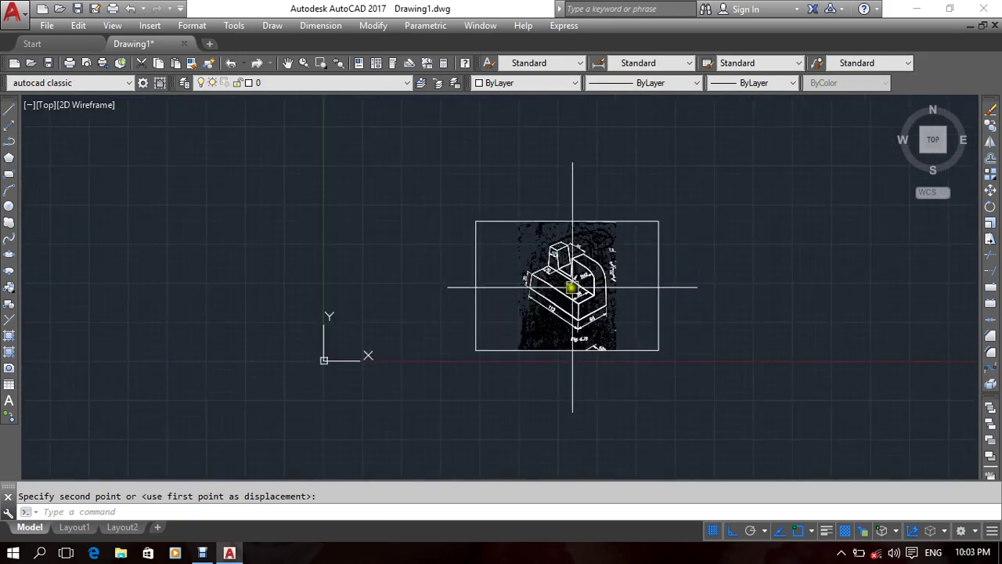
{"action": "scroll", "coordinate": [572, 284], "scroll_direction": "up", "scroll_amount": 4}
{"action": "scroll", "coordinate": [572, 289], "scroll_direction": "down", "scroll_amount": 4}
{"action": "left_click", "coordinate": [572, 294]}
{"action": "left_click", "coordinate": [684, 269]}
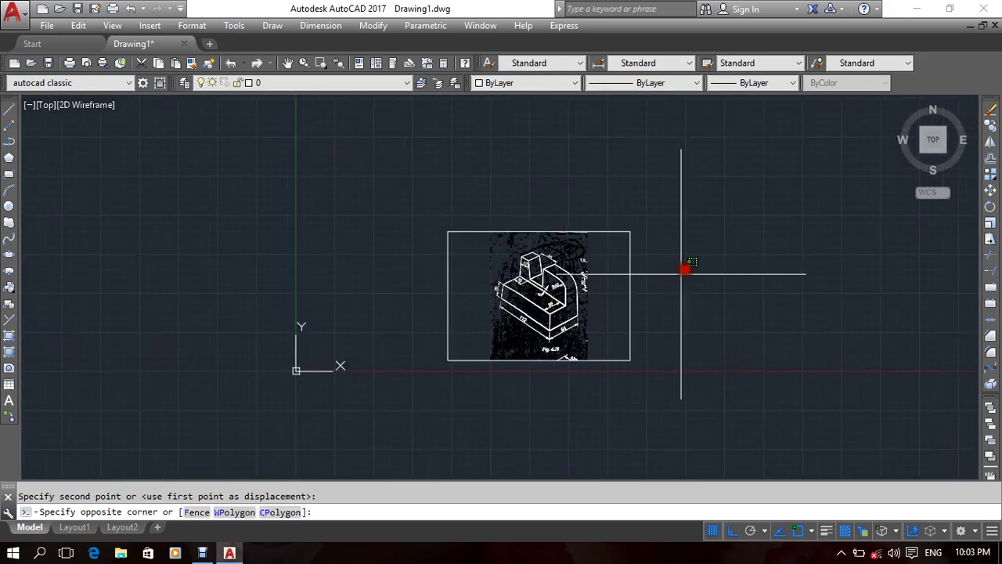
Delete the selected PDF underlay, leaving Drawing1 empty
{"action": "left_click", "coordinate": [513, 350]}
{"action": "key", "text": "Delete"}
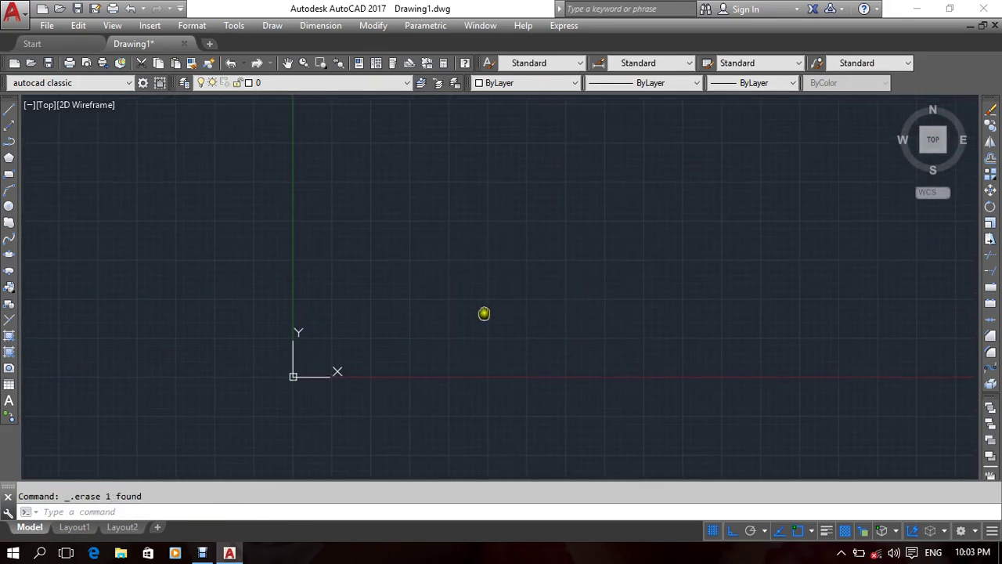
{"action": "middle_click_drag", "start_coordinate": [485, 313], "coordinate": [470, 329]}
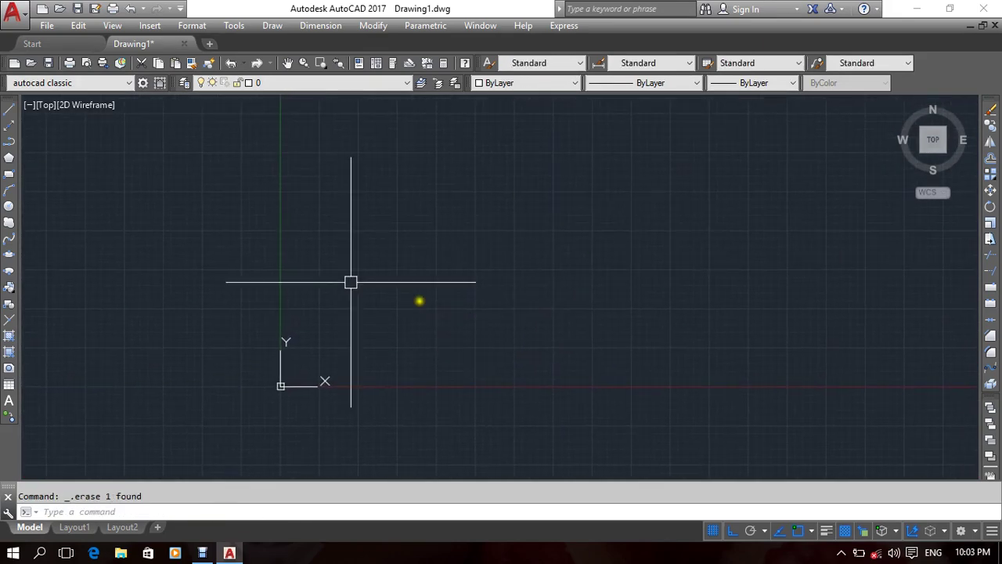
Open the 3d 5 drawing after previewing 3d 2 to 3d 4, and select its horizontal construction line
{"action": "left_click", "coordinate": [60, 11]}
{"action": "left_click", "coordinate": [391, 185]}
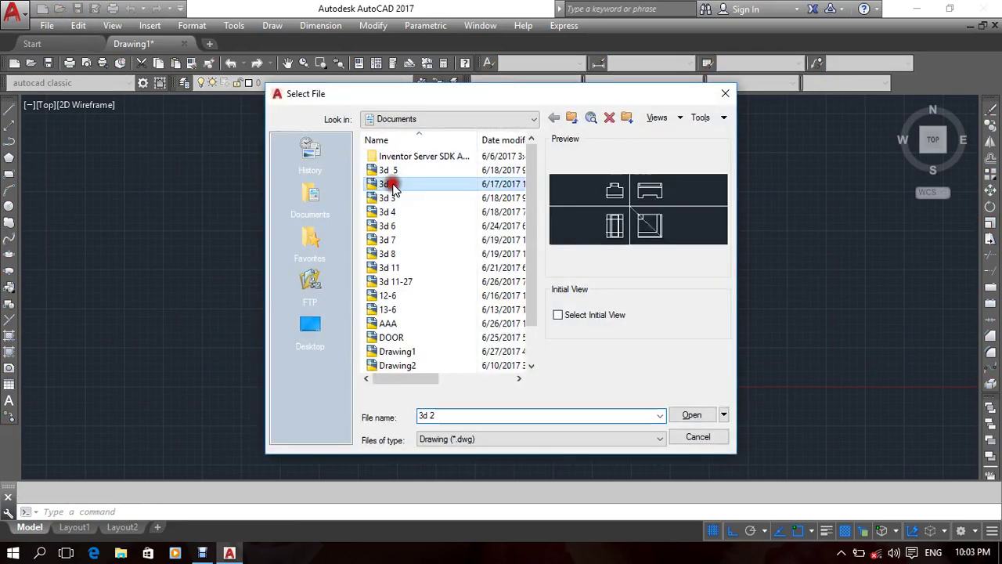
{"action": "left_click", "coordinate": [393, 199]}
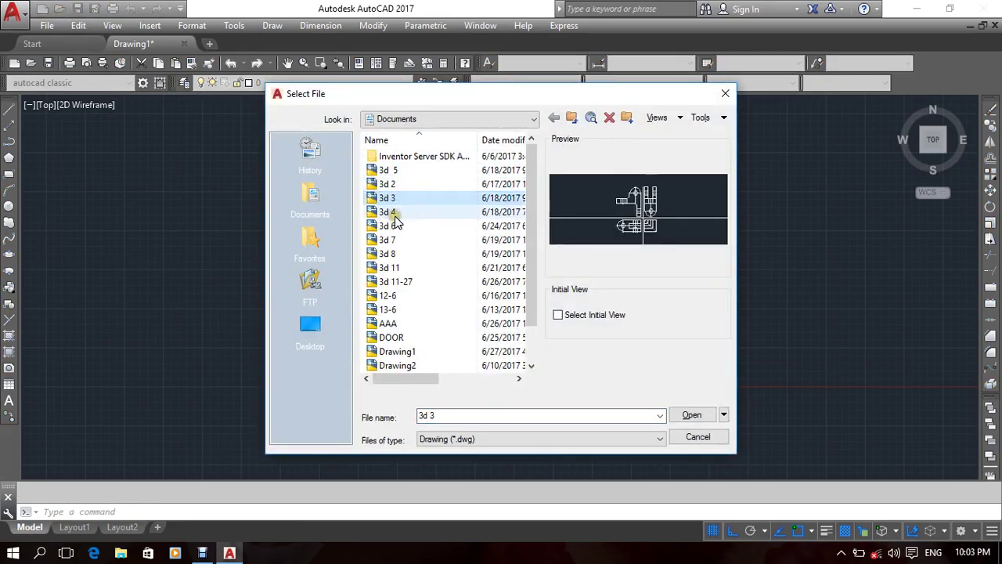
{"action": "left_click", "coordinate": [389, 212]}
{"action": "left_click", "coordinate": [397, 173]}
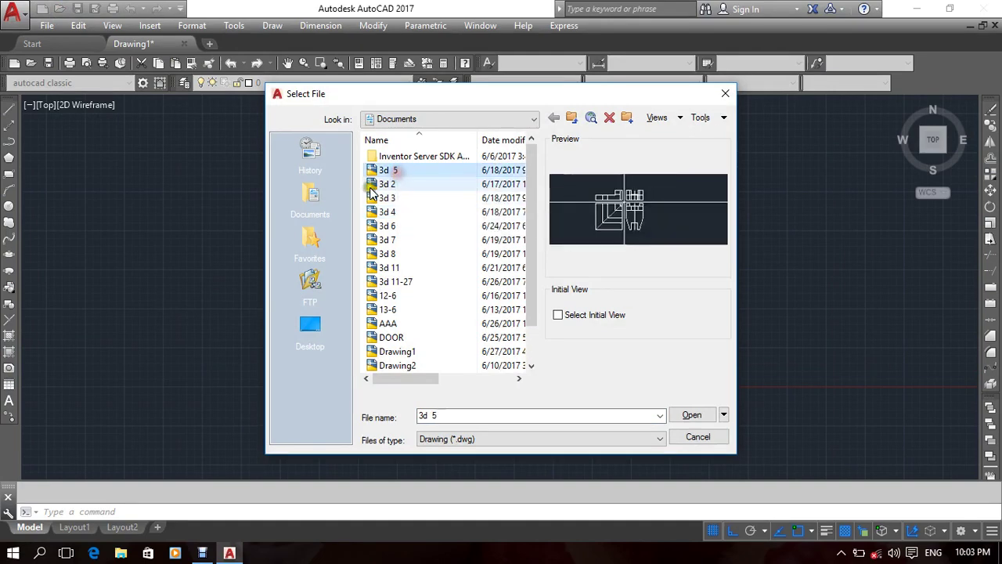
{"action": "left_click", "coordinate": [691, 414]}
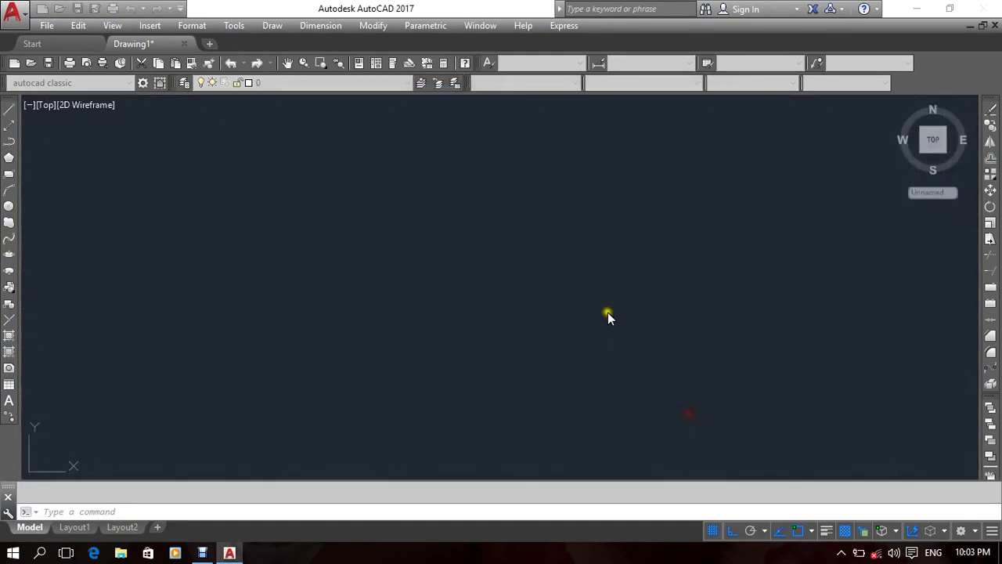
{"action": "left_click", "coordinate": [635, 245]}
{"action": "left_click", "coordinate": [619, 271]}
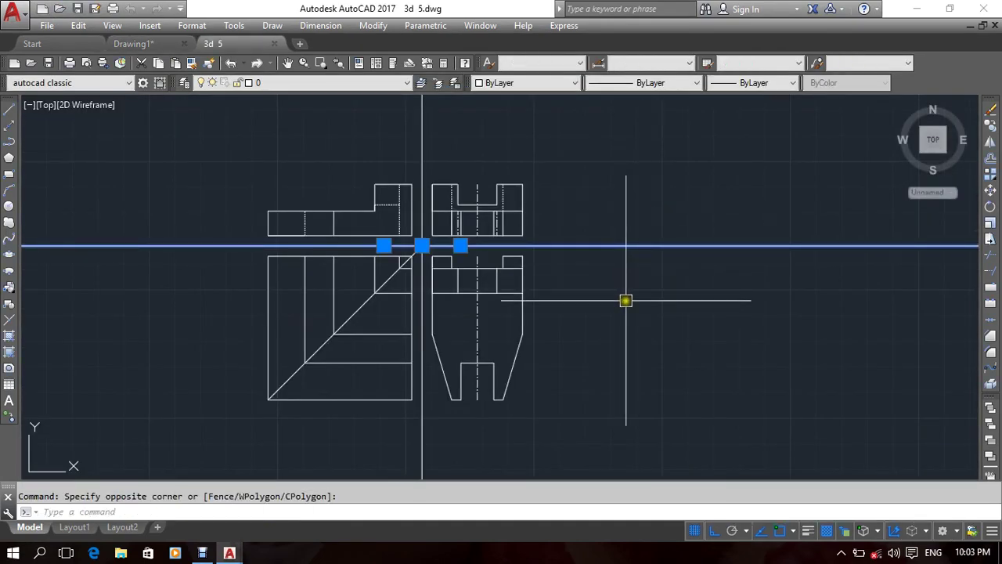
Erase the horizontal and vertical construction lines
{"action": "key", "text": "Delete"}
{"action": "left_click", "coordinate": [422, 141]}
{"action": "left_click", "coordinate": [344, 147]}
{"action": "key", "text": "Delete"}
Erase the 12 lower-left projection lines with a crossing window
{"action": "scroll", "coordinate": [438, 196], "scroll_direction": "up", "scroll_amount": 2}
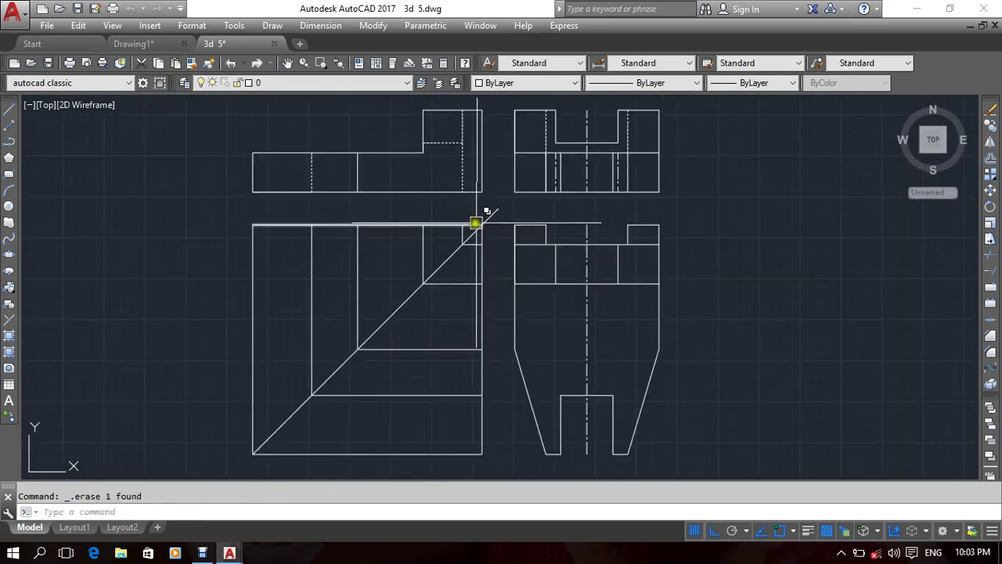
{"action": "left_click", "coordinate": [495, 213]}
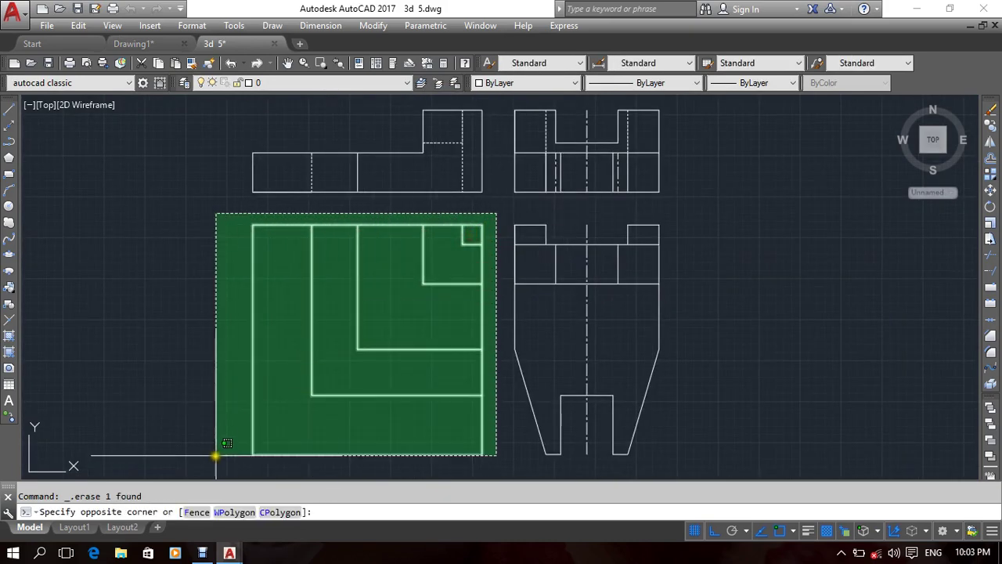
{"action": "left_click", "coordinate": [209, 458]}
{"action": "key", "text": "Delete"}
{"action": "middle_click_drag", "start_coordinate": [350, 269], "coordinate": [386, 296]}
{"action": "scroll", "coordinate": [383, 344], "scroll_direction": "down", "scroll_amount": 4}
{"action": "scroll", "coordinate": [445, 320], "scroll_direction": "down", "scroll_amount": 2}
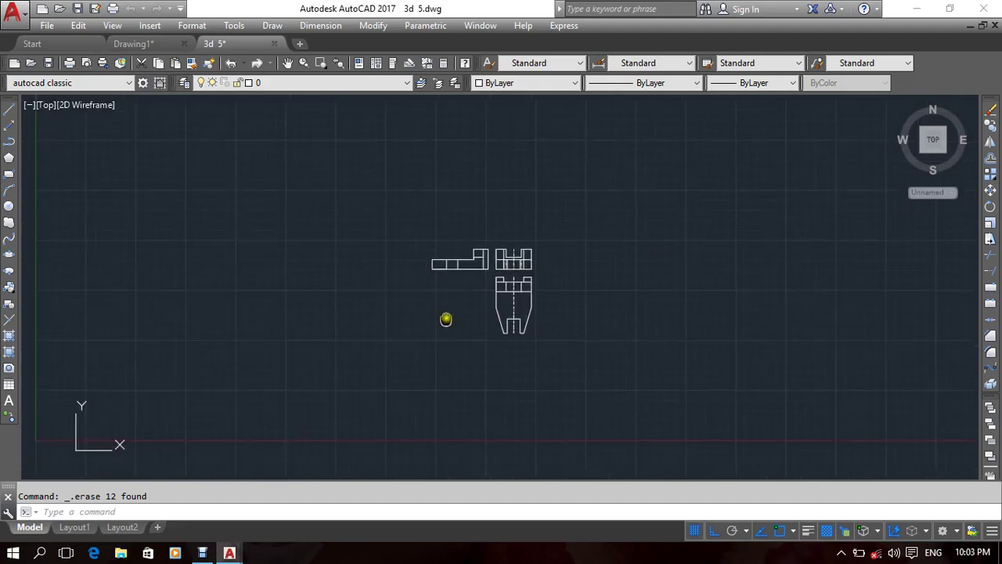
{"action": "scroll", "coordinate": [412, 331], "scroll_direction": "up", "scroll_amount": 4}
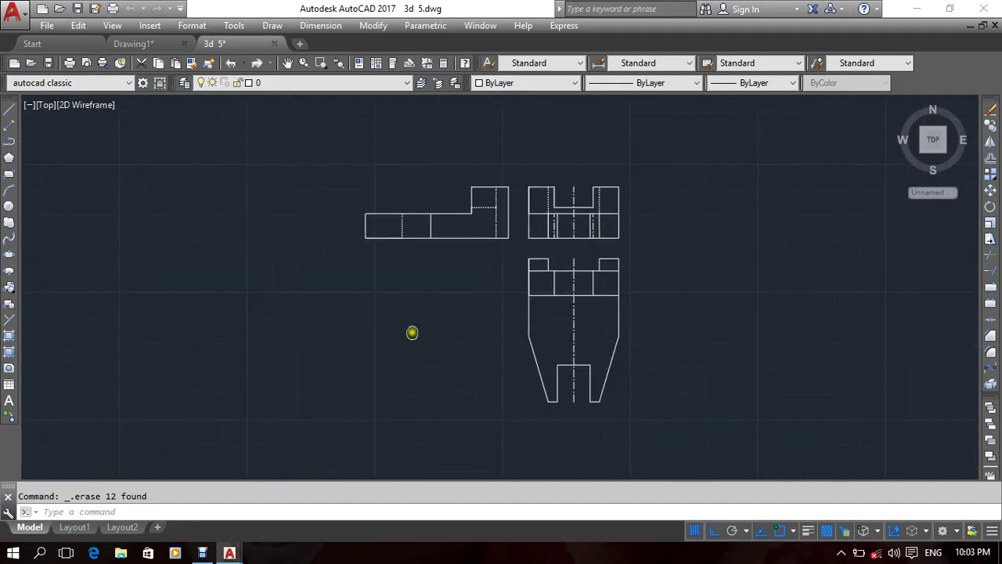
{"action": "key", "text": "ctrl+p"}
Apply the Previous plot setup, window the three views and preview the sheet
{"action": "left_click", "coordinate": [365, 124]}
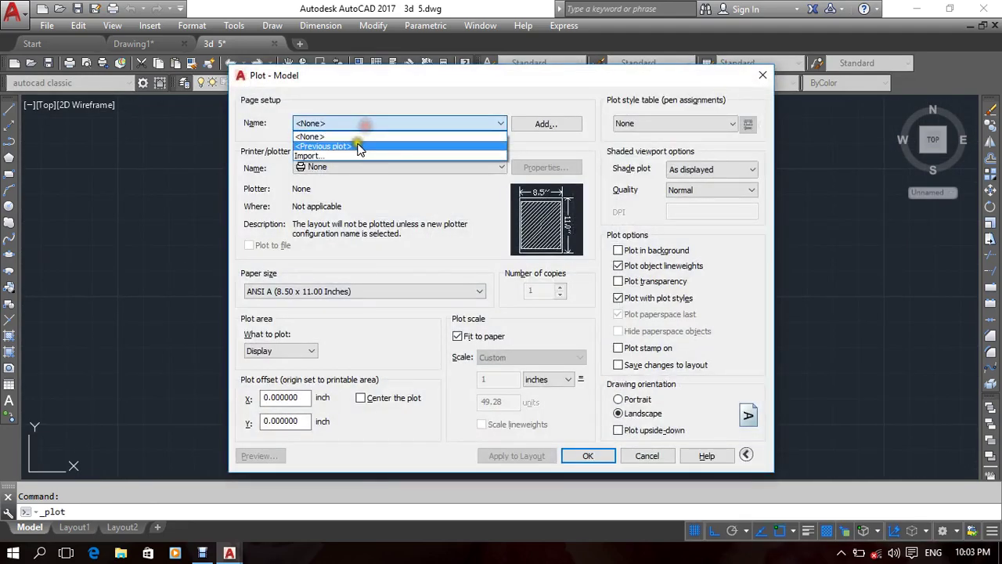
{"action": "left_click", "coordinate": [358, 146]}
{"action": "left_click", "coordinate": [360, 352]}
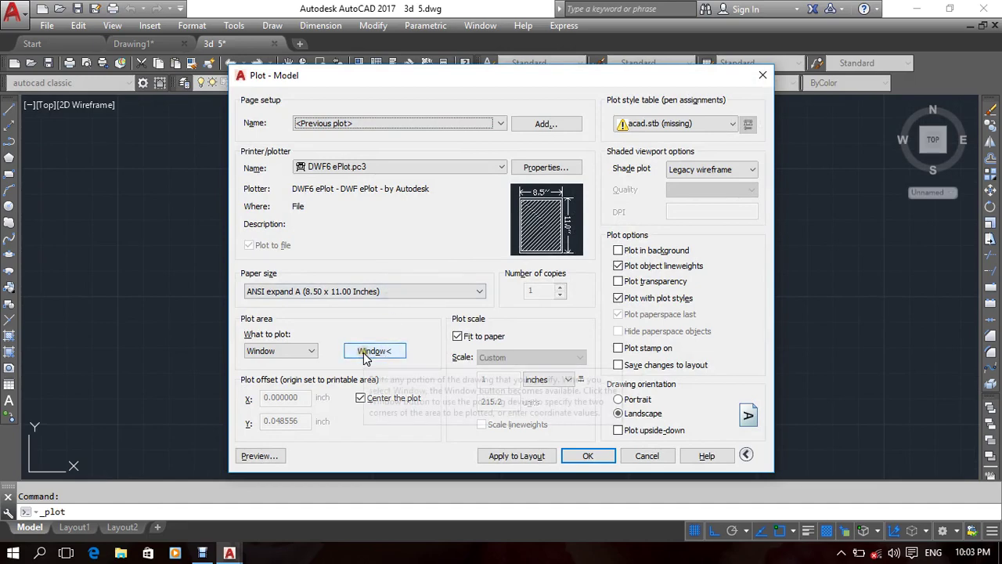
{"action": "left_click", "coordinate": [333, 187]}
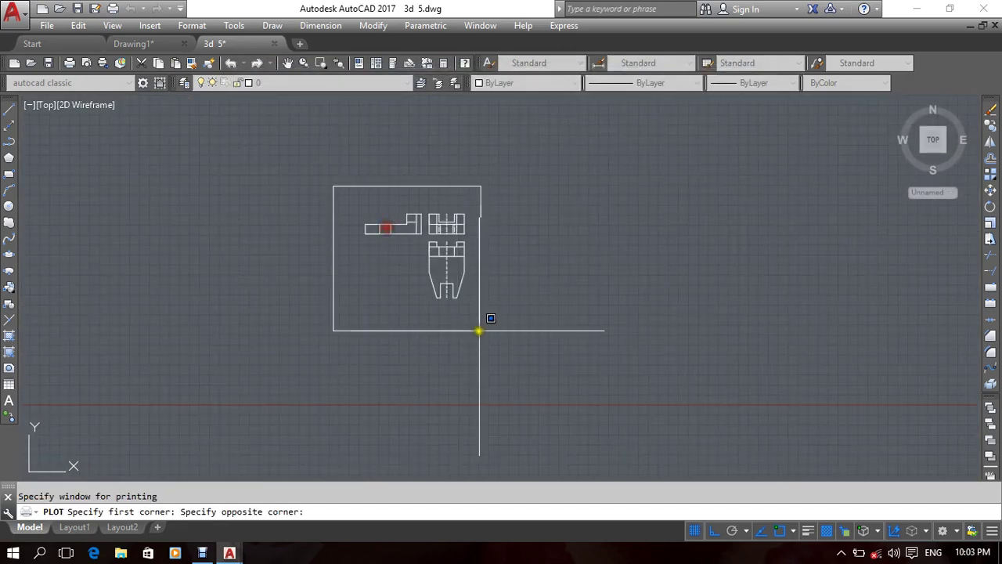
{"action": "left_click", "coordinate": [493, 319]}
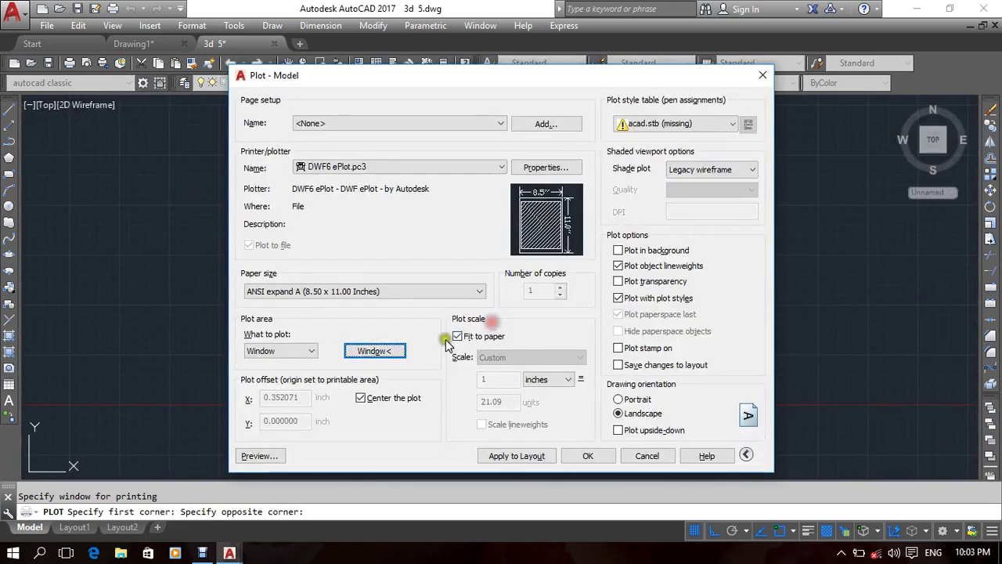
{"action": "left_click", "coordinate": [256, 455]}
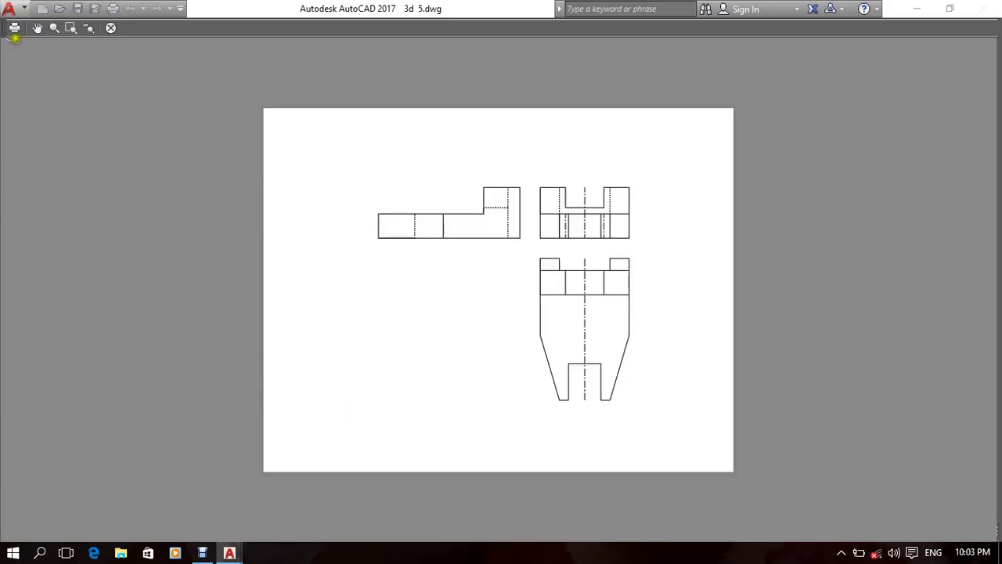
Plot the sheet to 3d 5-Model.dwf on the Desktop
{"action": "left_click", "coordinate": [14, 29]}
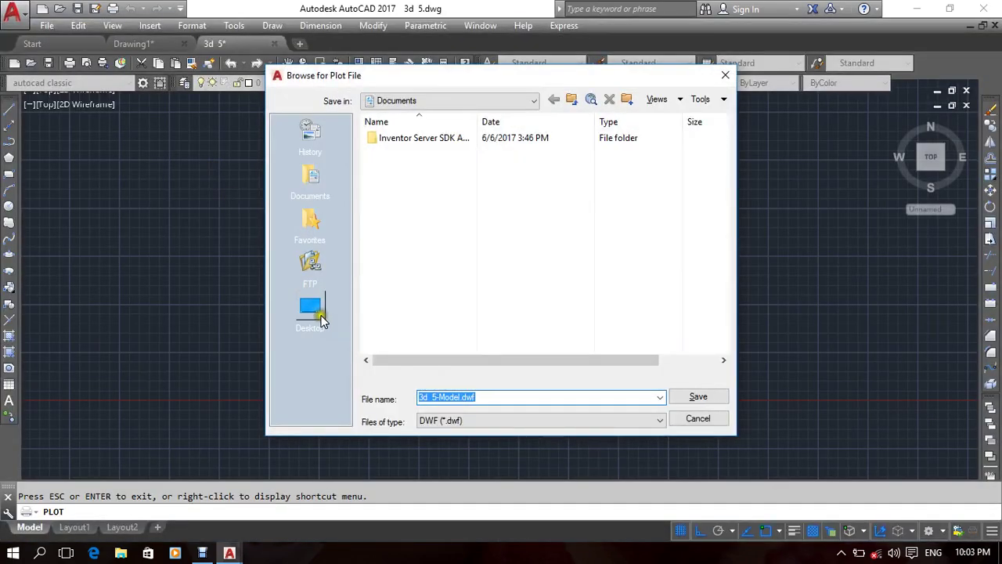
{"action": "left_click", "coordinate": [321, 319]}
{"action": "left_click", "coordinate": [476, 420]}
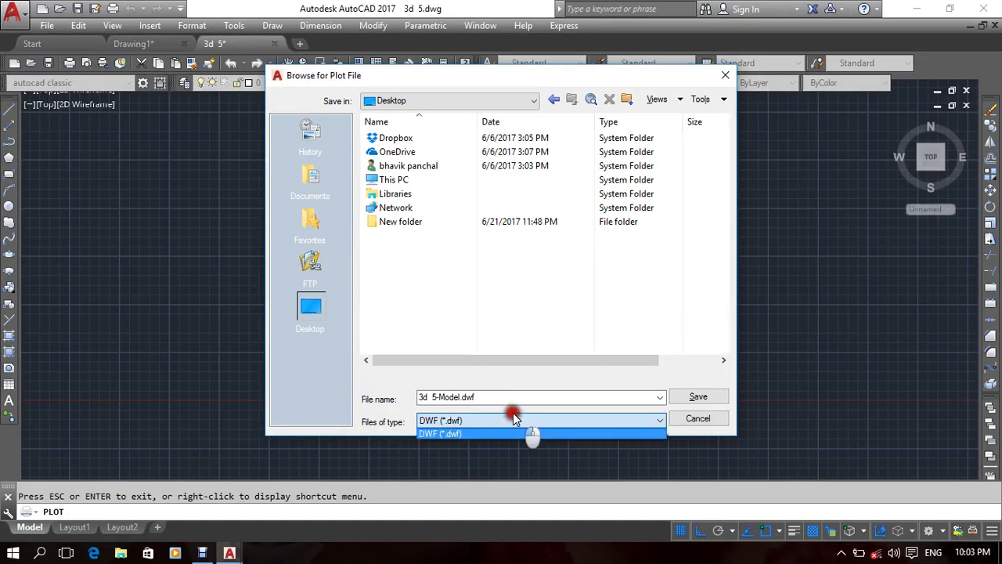
{"action": "left_click", "coordinate": [516, 429]}
{"action": "left_click", "coordinate": [698, 418]}
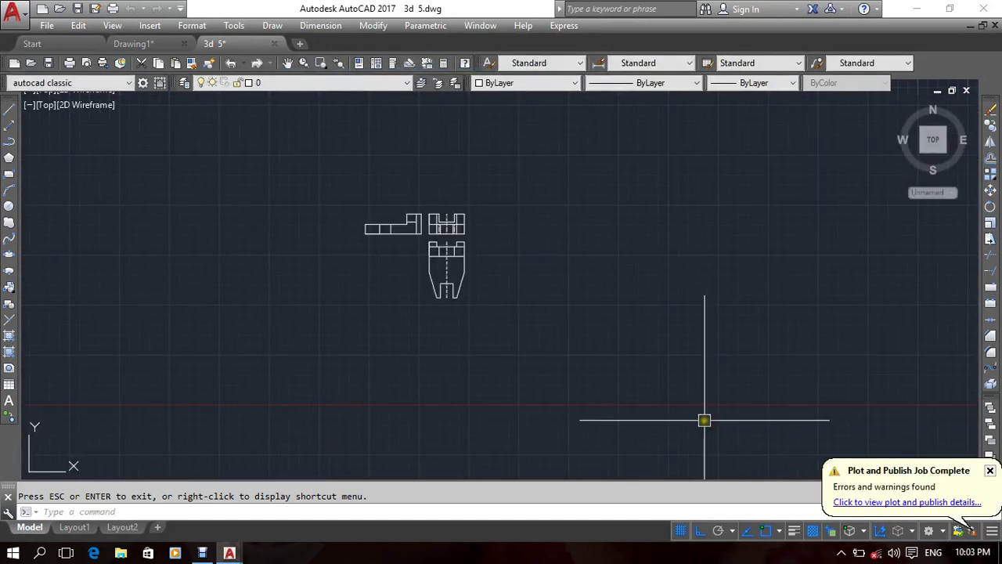
Reopen Plot with the previous setup and ANSI expand A paper, then expand the plotter list
{"action": "key", "text": "ctrl+p"}
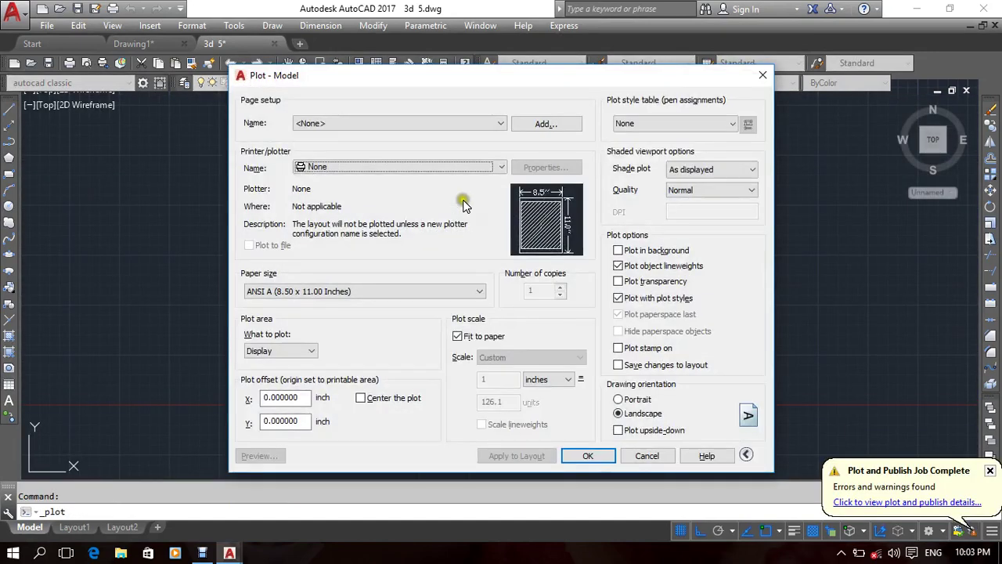
{"action": "left_click", "coordinate": [413, 123]}
{"action": "left_click", "coordinate": [370, 146]}
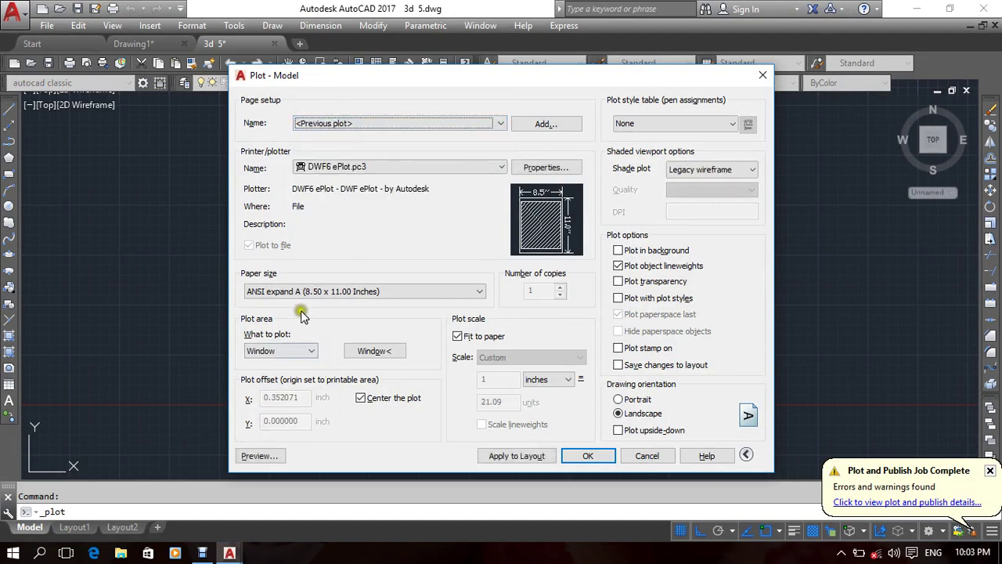
{"action": "left_click", "coordinate": [291, 293]}
{"action": "left_click", "coordinate": [290, 295]}
{"action": "left_click", "coordinate": [342, 167]}
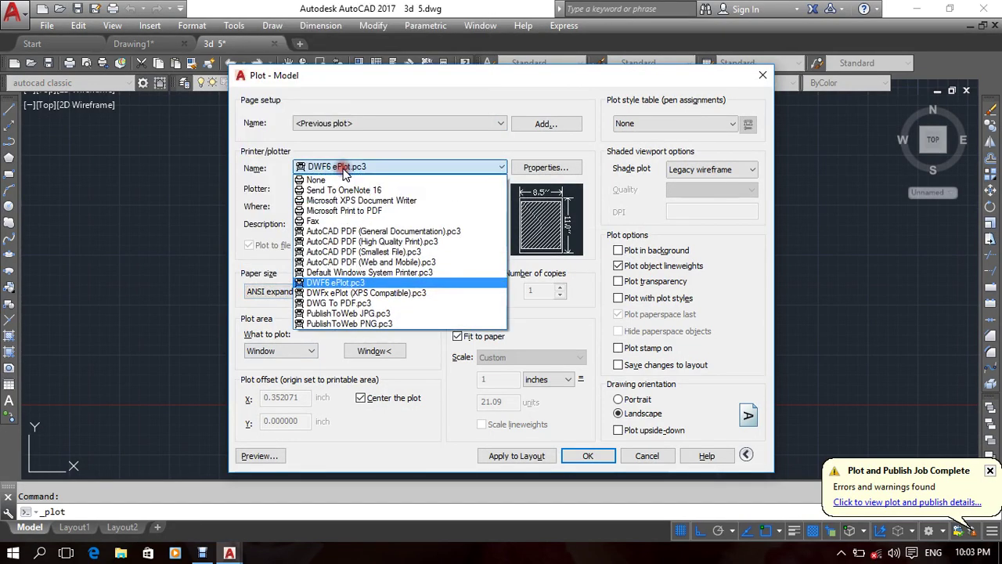
Plot the drawing with DWG To PDF.pc3 to 3d 5-Model.pdf on the Desktop, then close the PDF viewer
{"action": "left_click", "coordinate": [365, 304]}
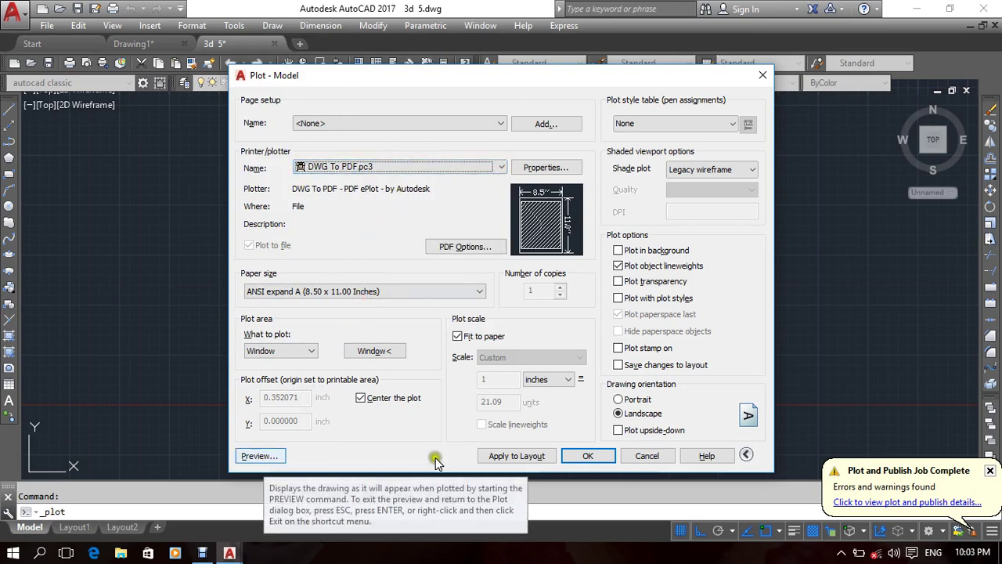
{"action": "left_click", "coordinate": [277, 455]}
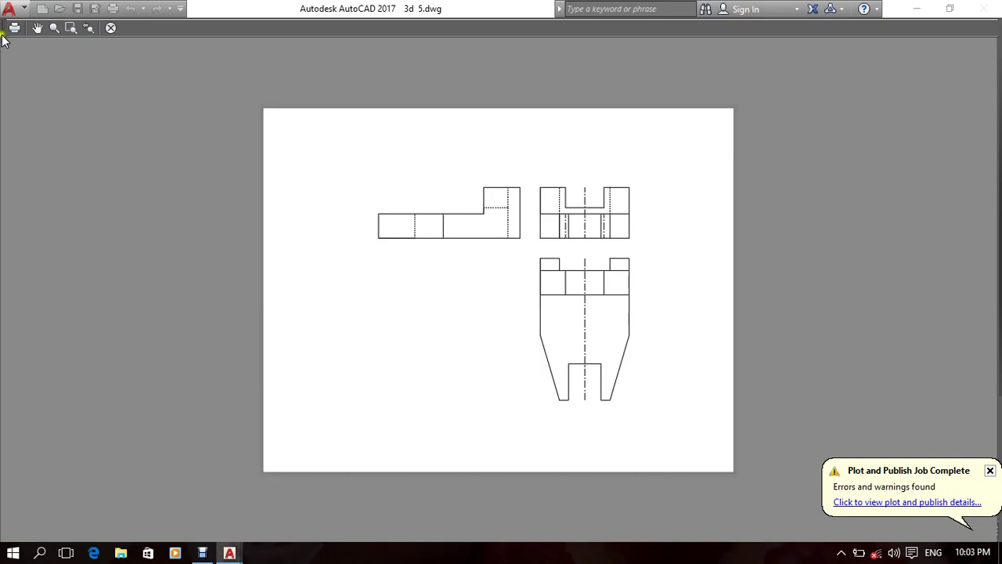
{"action": "left_click", "coordinate": [14, 27]}
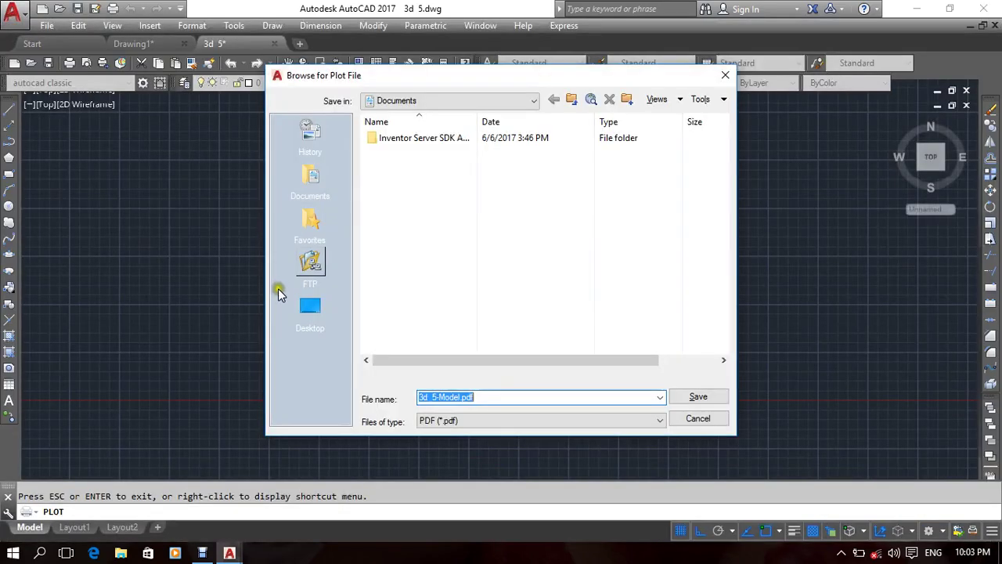
{"action": "left_click", "coordinate": [313, 312]}
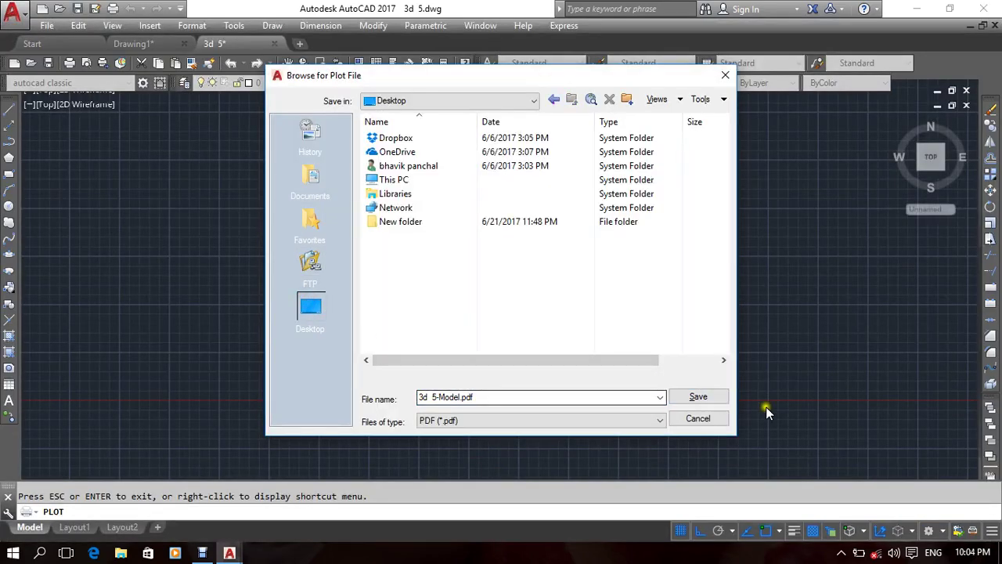
{"action": "left_click", "coordinate": [698, 396]}
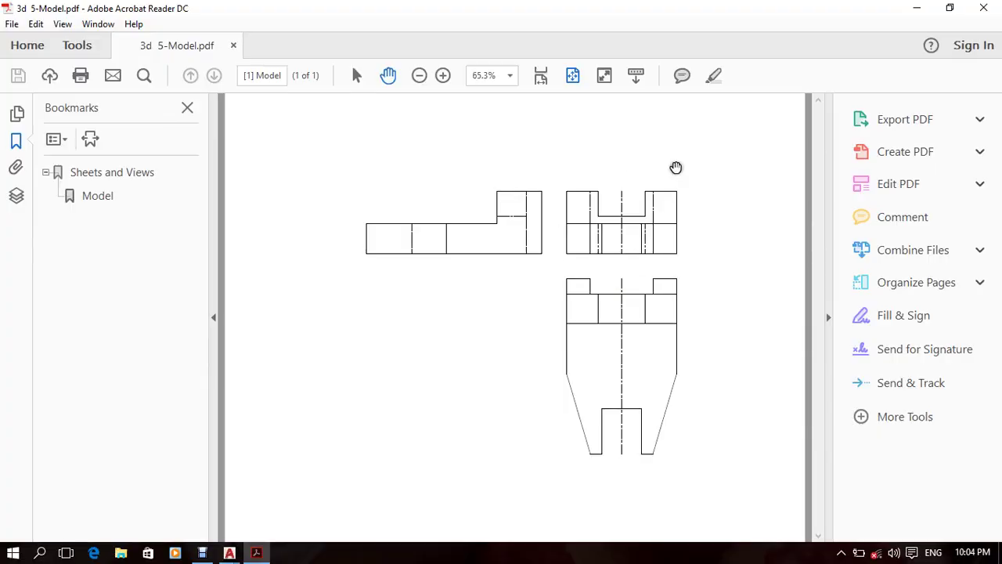
{"action": "left_click", "coordinate": [984, 8]}
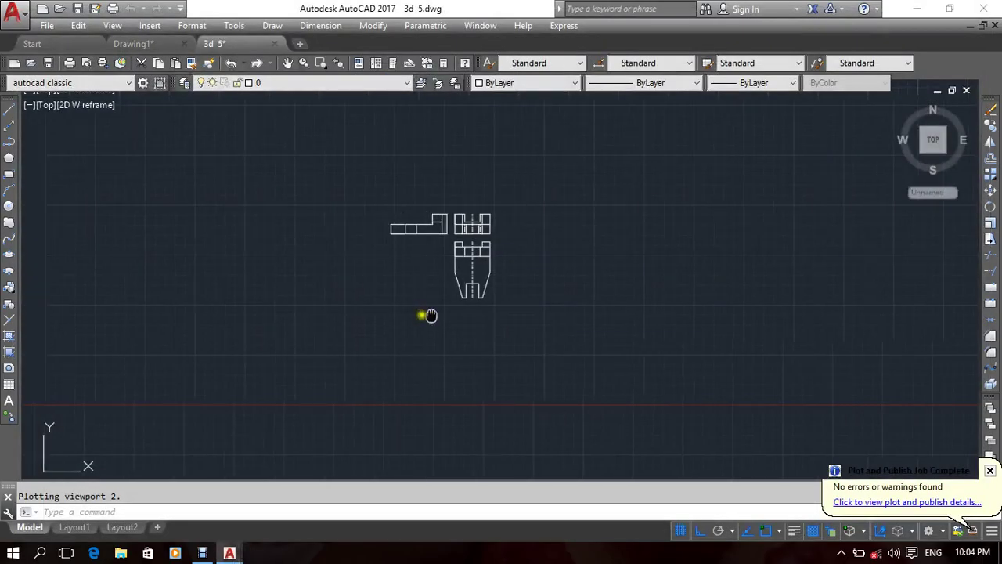
In Drawing1, attach 3d 5-Model.pdf from the Desktop as a PDF underlay and centre it
{"action": "left_click", "coordinate": [174, 43]}
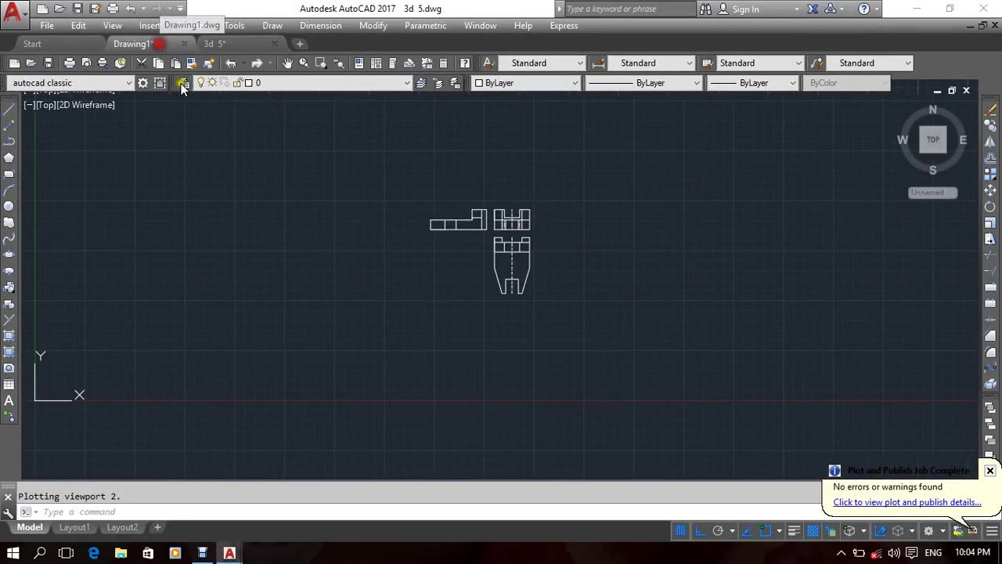
{"action": "left_click", "coordinate": [147, 26]}
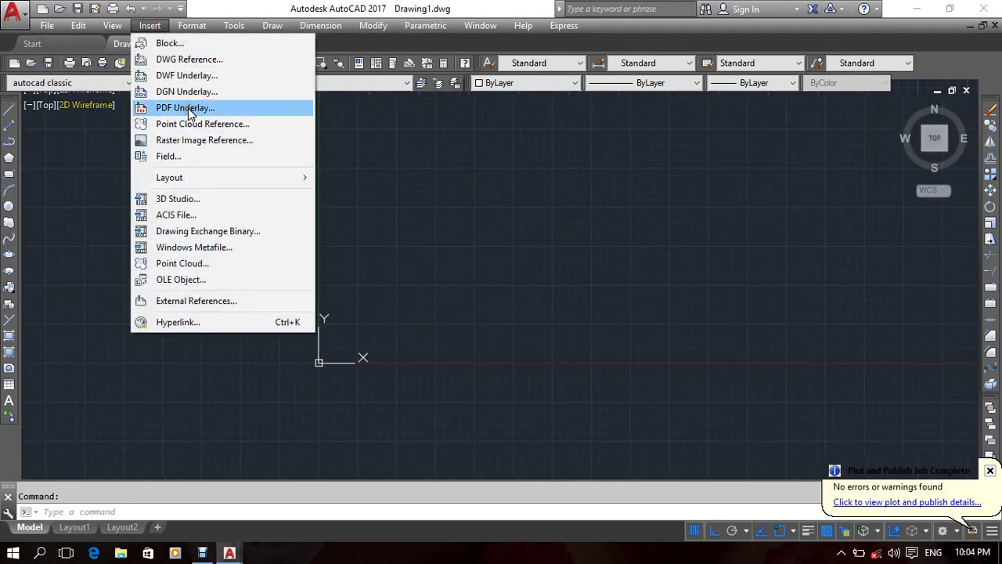
{"action": "left_click", "coordinate": [188, 107]}
{"action": "left_click", "coordinate": [298, 317]}
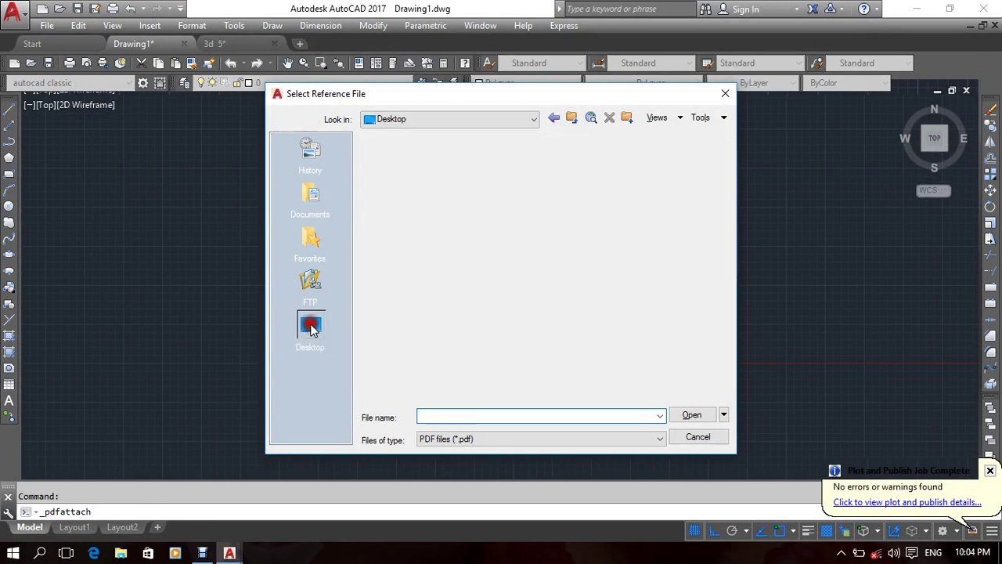
{"action": "left_click", "coordinate": [403, 253]}
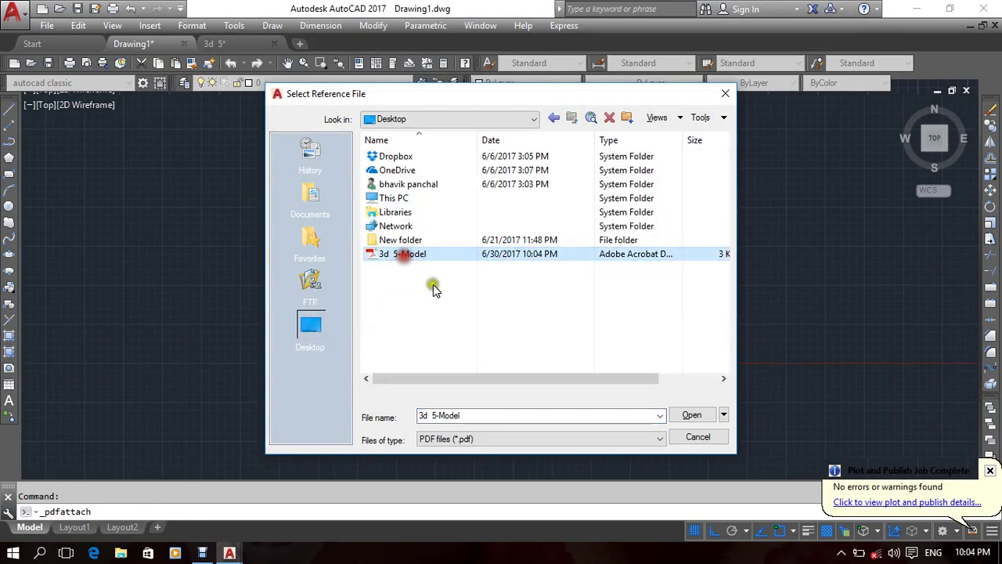
{"action": "left_click", "coordinate": [691, 419]}
{"action": "left_click", "coordinate": [562, 397]}
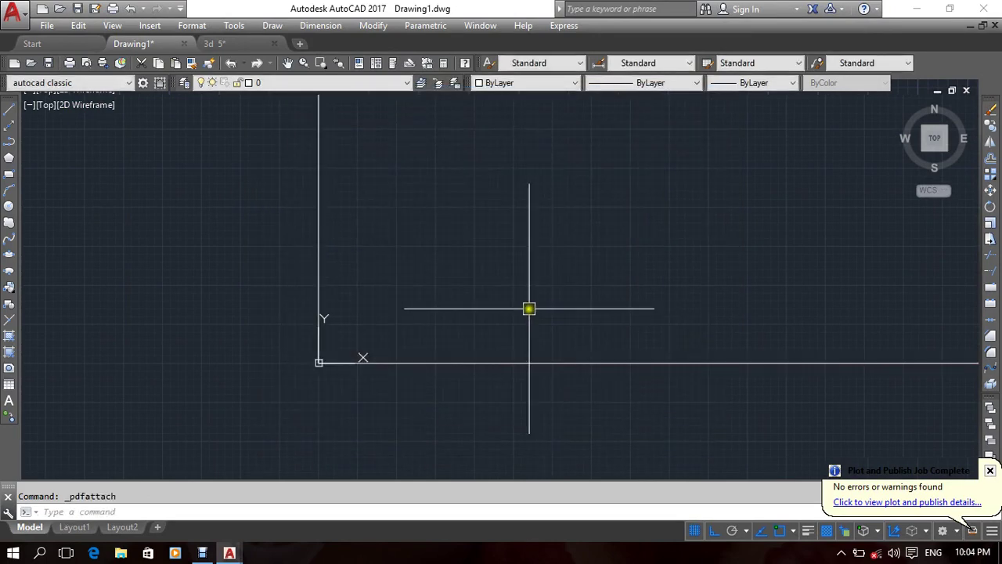
{"action": "scroll", "coordinate": [495, 256], "scroll_direction": "down", "scroll_amount": 5}
{"action": "middle_click_drag", "start_coordinate": [493, 277], "coordinate": [475, 324]}
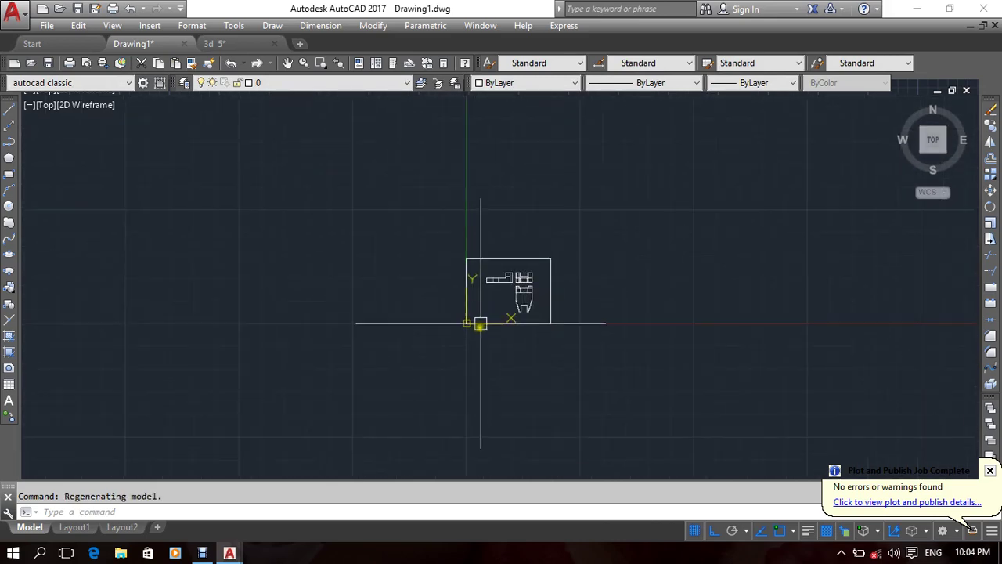
{"action": "scroll", "coordinate": [509, 302], "scroll_direction": "up", "scroll_amount": 3}
{"action": "middle_click_drag", "start_coordinate": [589, 288], "coordinate": [504, 264]}
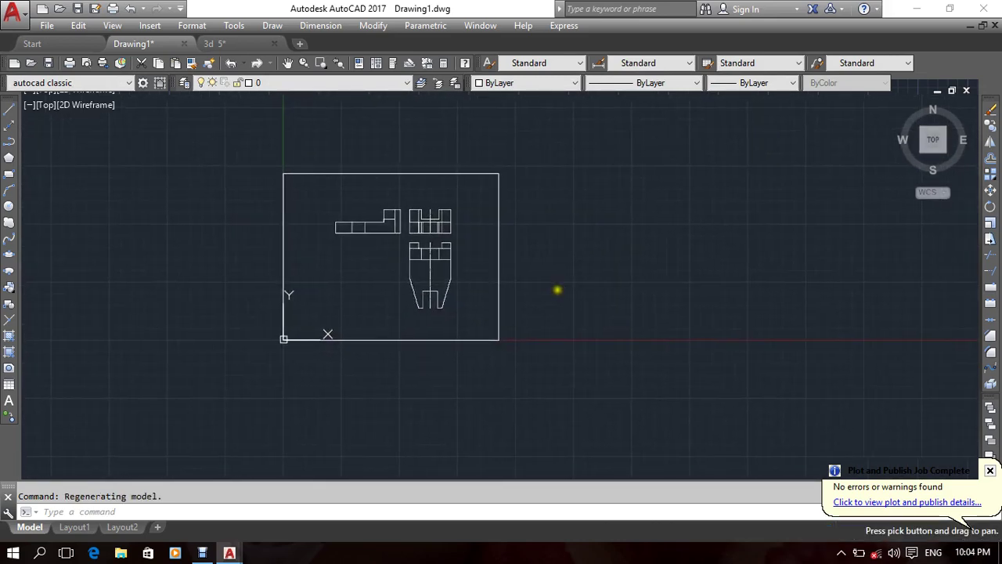
{"action": "middle_click_drag", "start_coordinate": [572, 288], "coordinate": [580, 289]}
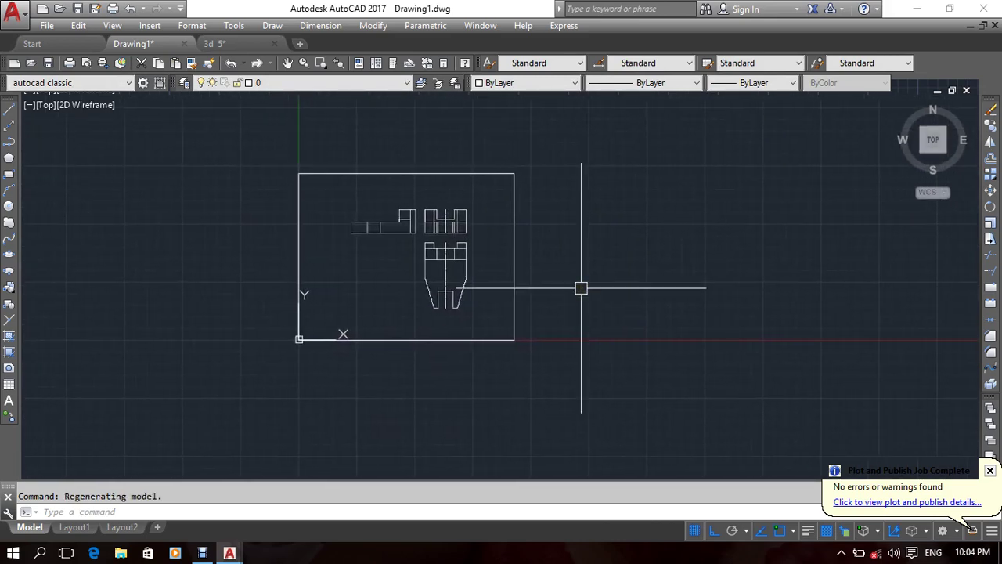
Measure the height of the underlay's left view with DIST, reading 12.0206
{"action": "type", "text": "di"}
{"action": "key", "text": "Return"}
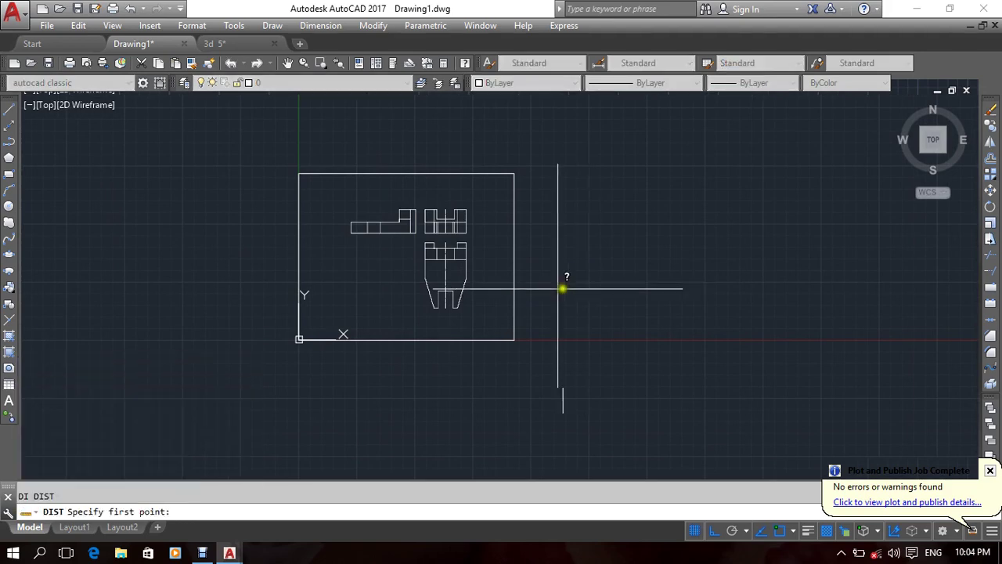
{"action": "scroll", "coordinate": [331, 219], "scroll_direction": "up", "scroll_amount": 5}
{"action": "scroll", "coordinate": [331, 219], "scroll_direction": "up", "scroll_amount": 3}
{"action": "middle_click_drag", "start_coordinate": [441, 275], "coordinate": [355, 307]}
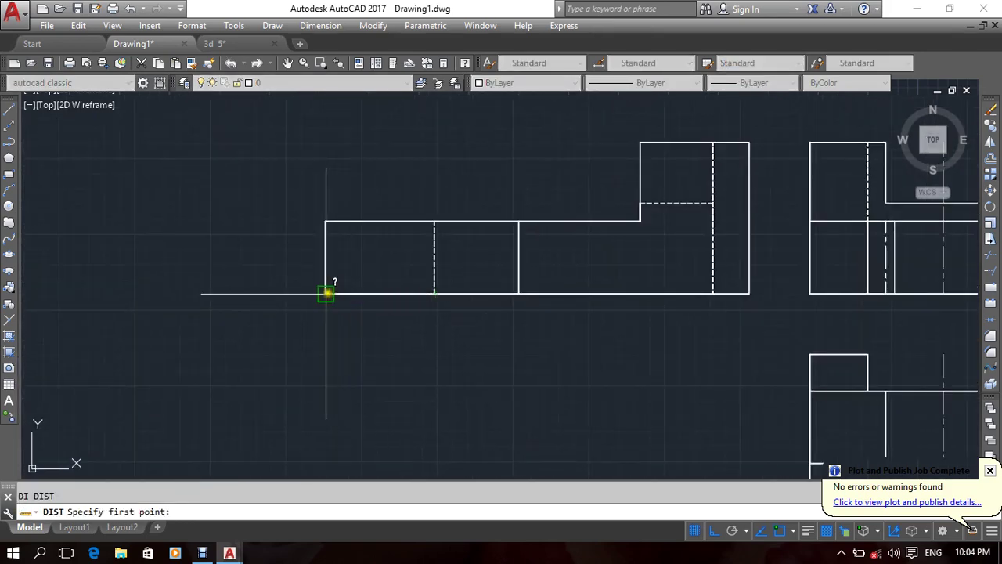
{"action": "left_click", "coordinate": [325, 294]}
{"action": "left_click", "coordinate": [325, 222]}
{"action": "middle_click_drag", "start_coordinate": [280, 292], "coordinate": [275, 281]}
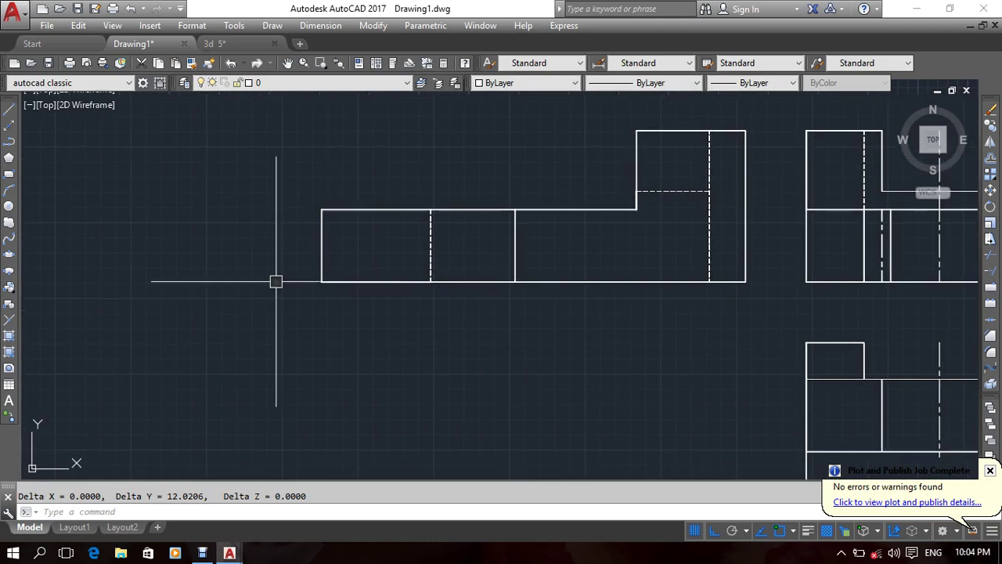
{"action": "scroll", "coordinate": [219, 434], "scroll_direction": "down", "scroll_amount": 5}
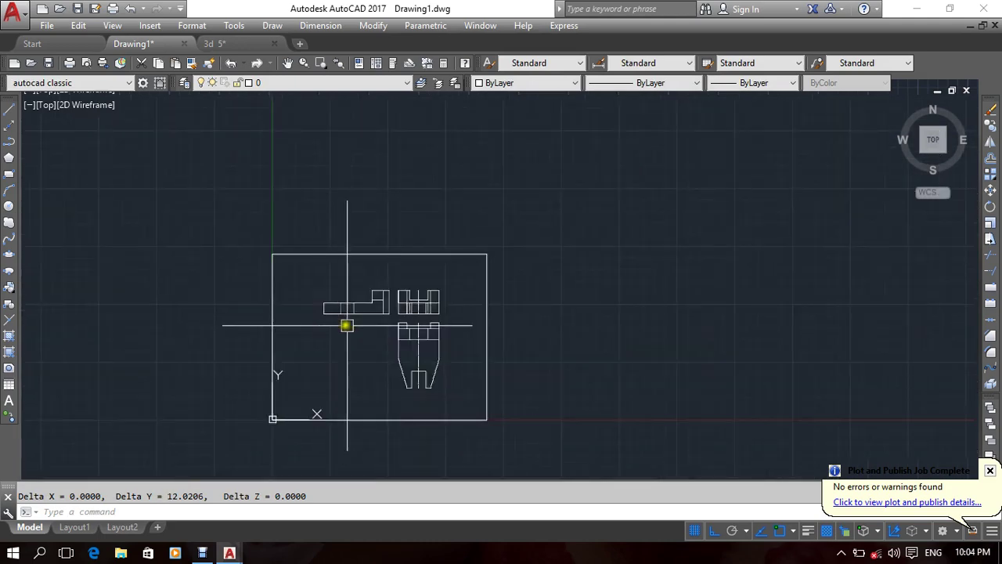
{"action": "scroll", "coordinate": [347, 324], "scroll_direction": "down", "scroll_amount": 3}
{"action": "scroll", "coordinate": [387, 332], "scroll_direction": "up", "scroll_amount": 2}
Select the underlay for MOVE, then switch to the 3d 5 drawing
{"action": "left_click", "coordinate": [396, 364]}
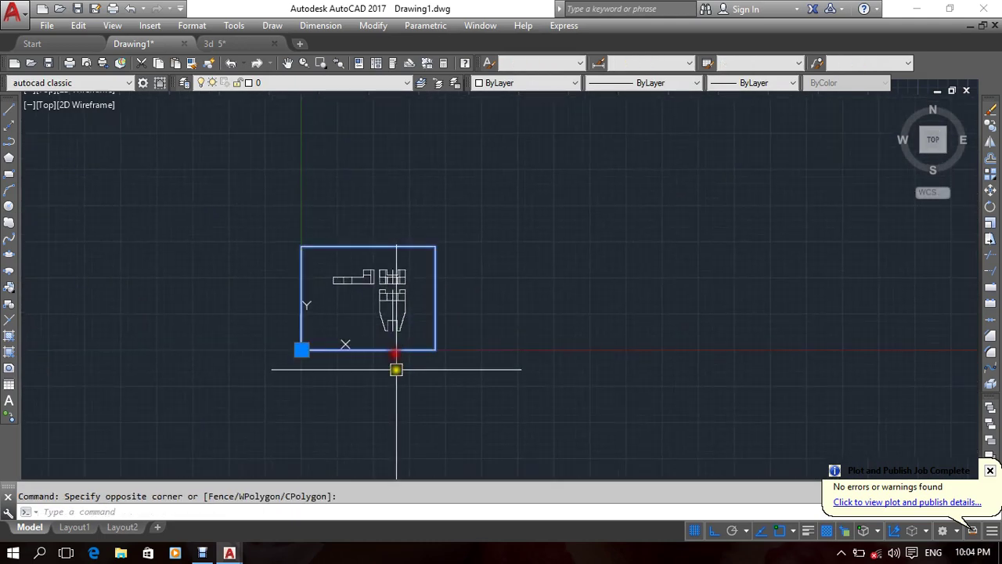
{"action": "key", "text": "m"}
{"action": "key", "text": "space"}
{"action": "left_click", "coordinate": [647, 334]}
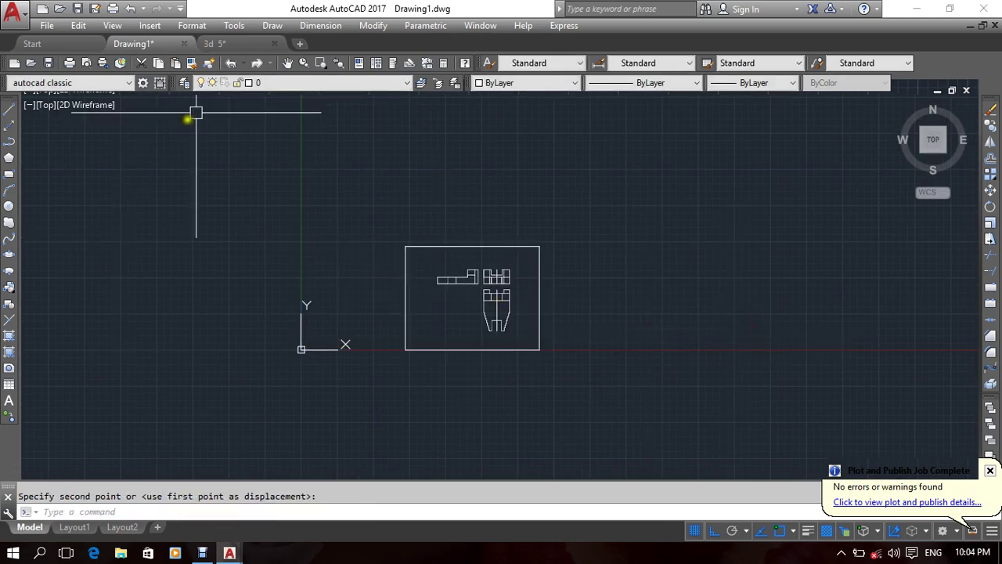
{"action": "left_click", "coordinate": [223, 43]}
Measure the original left view's height in 3d 5 with DIST, confirming 12.0000
{"action": "scroll", "coordinate": [454, 228], "scroll_direction": "up", "scroll_amount": 5}
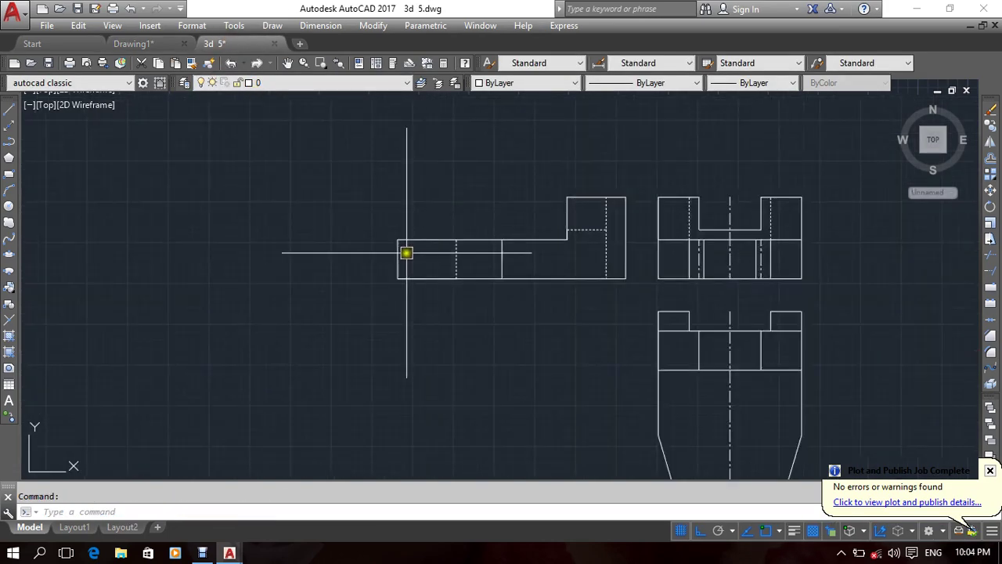
{"action": "type", "text": "di"}
{"action": "key", "text": "Return"}
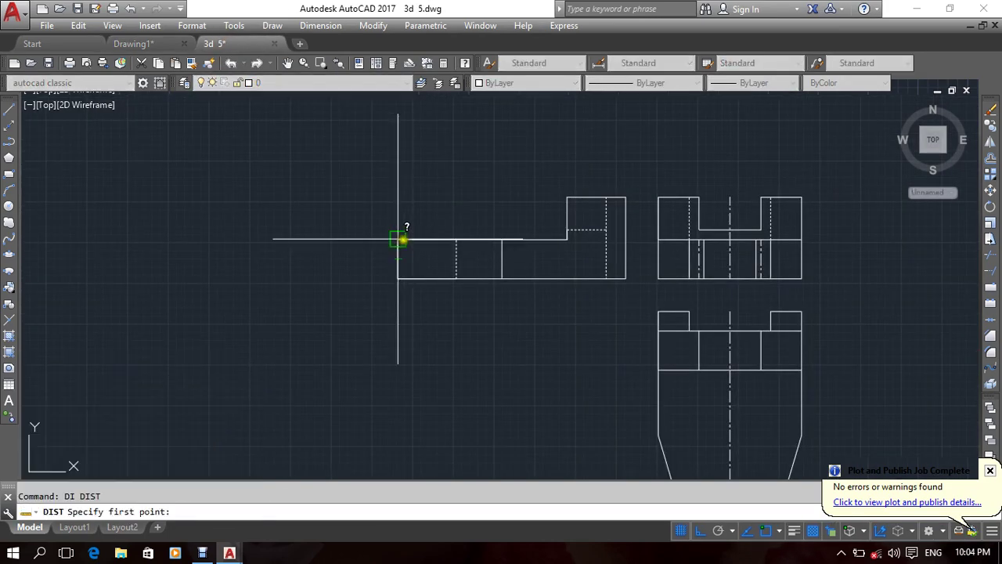
{"action": "left_click", "coordinate": [398, 240]}
{"action": "left_click", "coordinate": [395, 283]}
{"action": "middle_click_drag", "start_coordinate": [391, 296], "coordinate": [375, 303]}
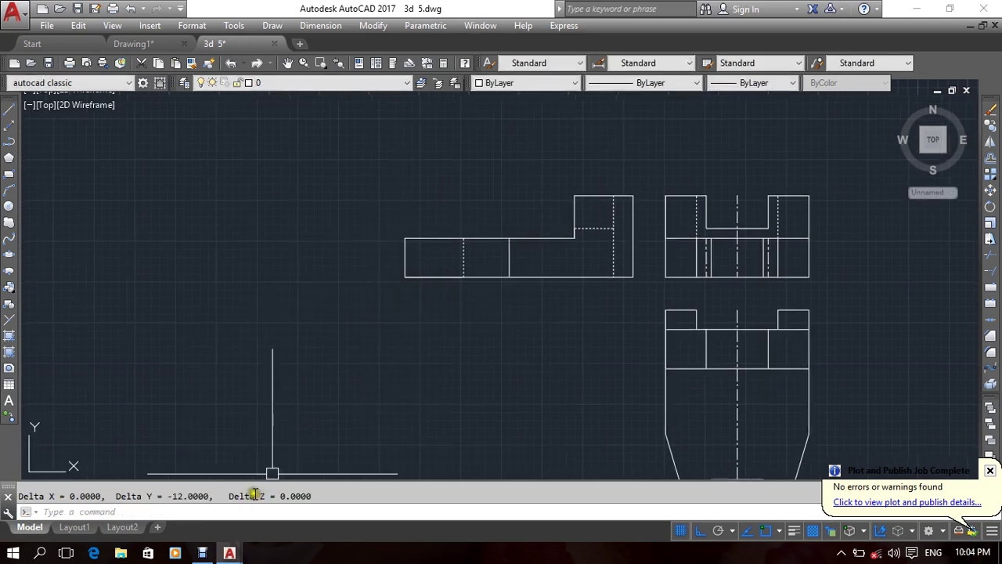
{"action": "scroll", "coordinate": [282, 298], "scroll_direction": "down", "scroll_amount": 2}
Back in Drawing1, draw a 12-unit vertical reference line beside the underlay
{"action": "left_click", "coordinate": [154, 43]}
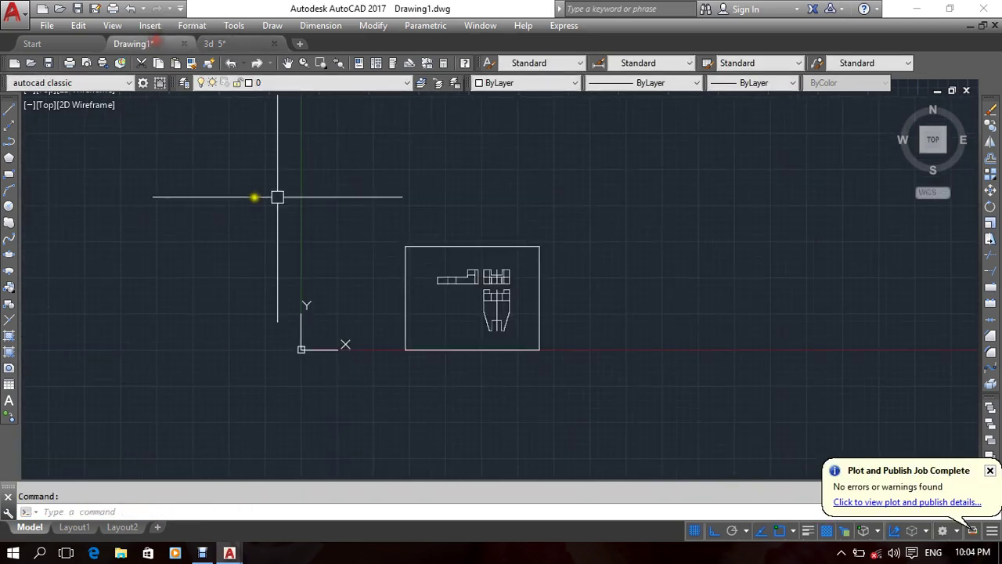
{"action": "middle_click_drag", "start_coordinate": [401, 262], "coordinate": [381, 245]}
{"action": "middle_click_drag", "start_coordinate": [494, 230], "coordinate": [485, 226]}
{"action": "left_click", "coordinate": [385, 309]}
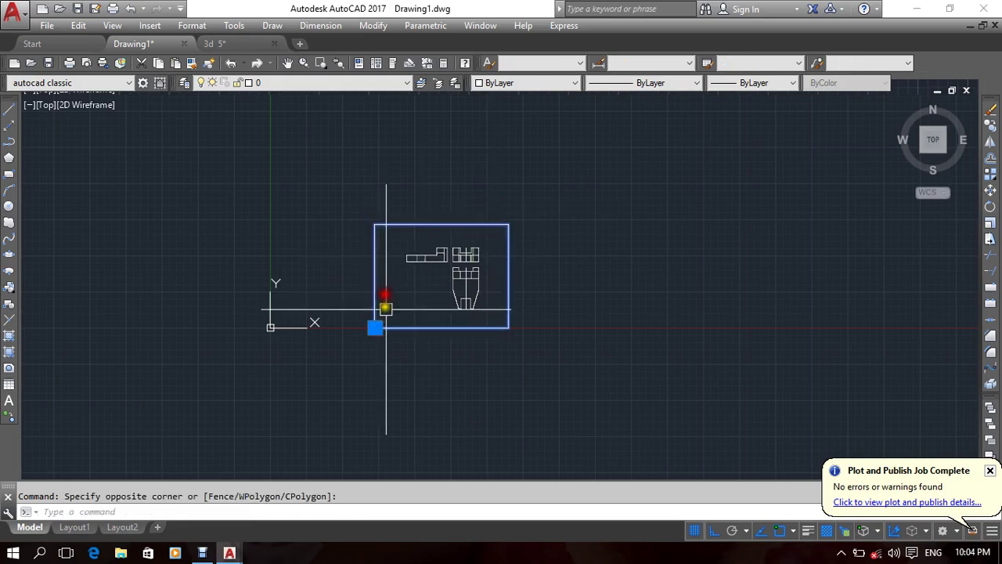
{"action": "middle_click_drag", "start_coordinate": [385, 307], "coordinate": [398, 362]}
{"action": "key", "text": "Escape"}
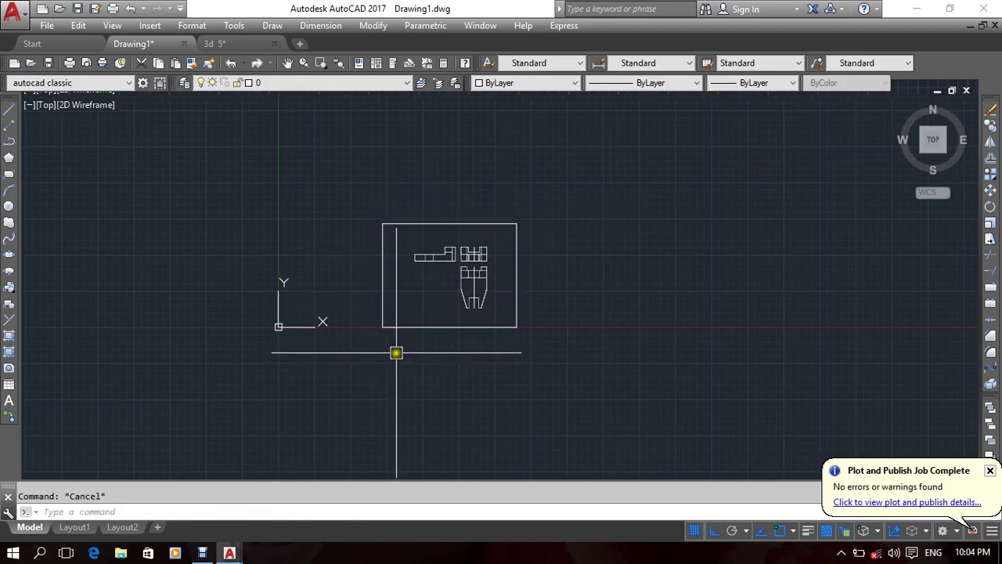
{"action": "type", "text": "1"}
{"action": "key", "text": "Return"}
{"action": "left_click", "coordinate": [624, 325]}
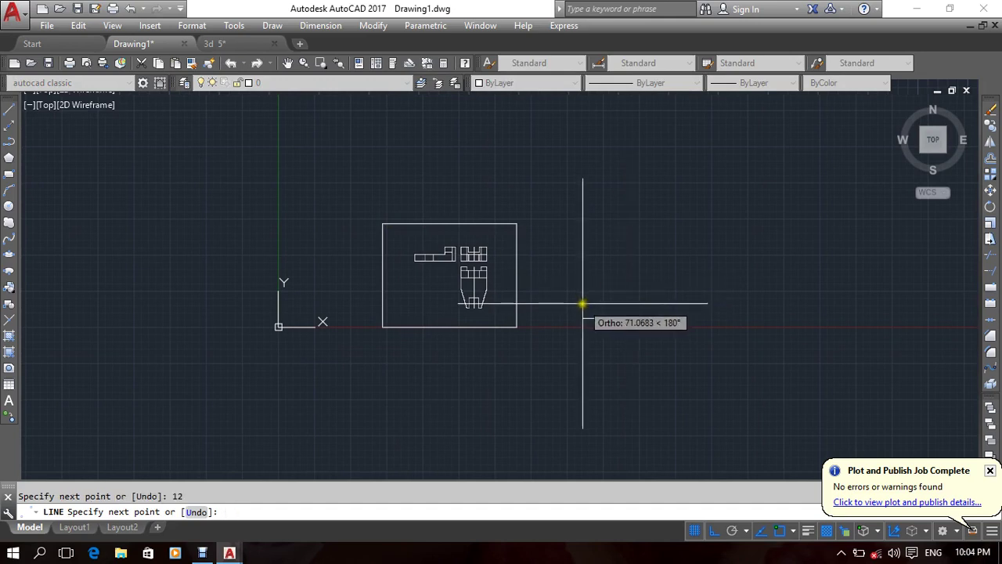
{"action": "key", "text": "Return"}
{"action": "middle_click_drag", "start_coordinate": [604, 308], "coordinate": [621, 314]}
Start SCALE on the underlay frame, using its lower-left corner as base point with the Reference option
{"action": "type", "text": "sc"}
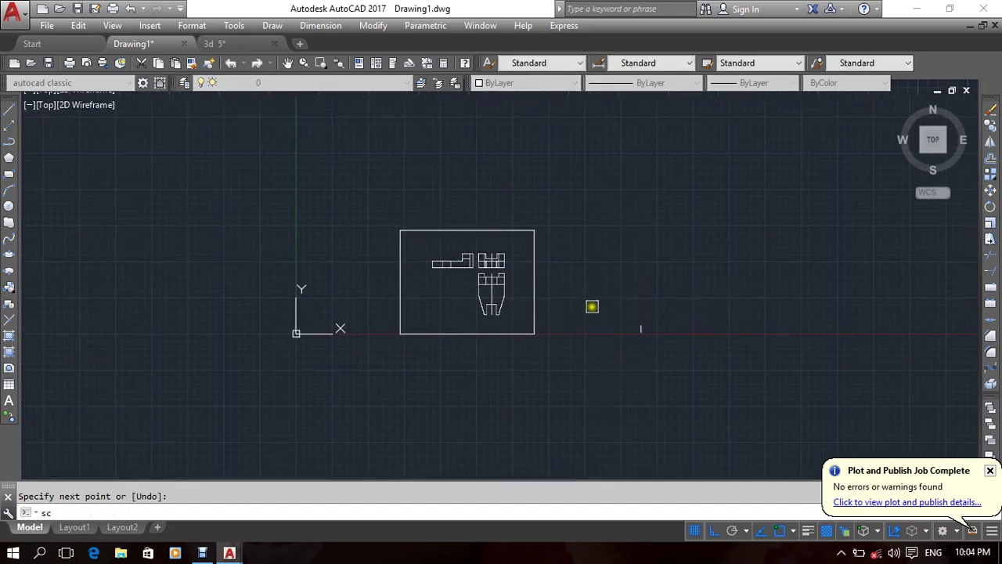
{"action": "key", "text": "Return"}
{"action": "left_click", "coordinate": [537, 170]}
{"action": "left_click", "coordinate": [461, 326]}
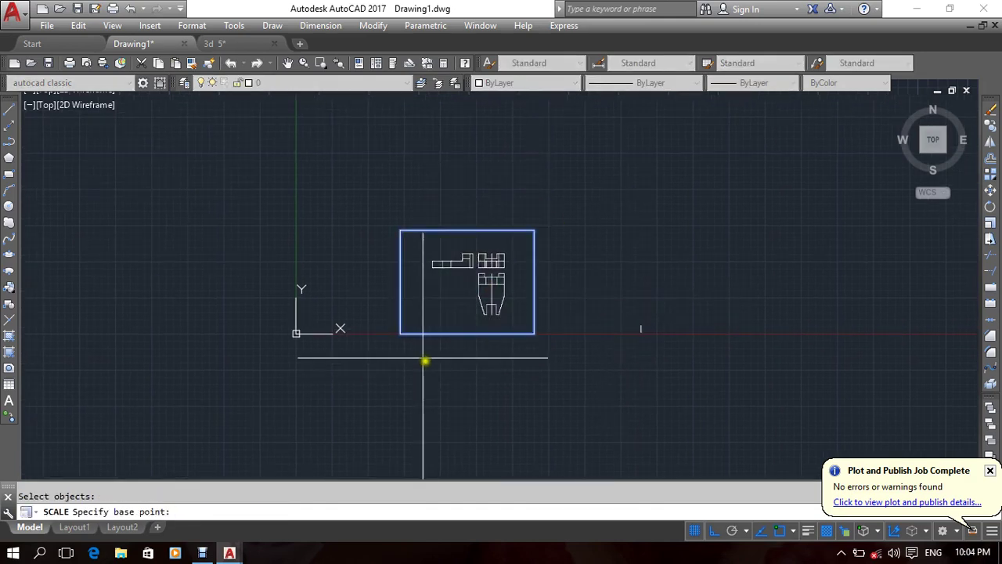
{"action": "left_click", "coordinate": [401, 334]}
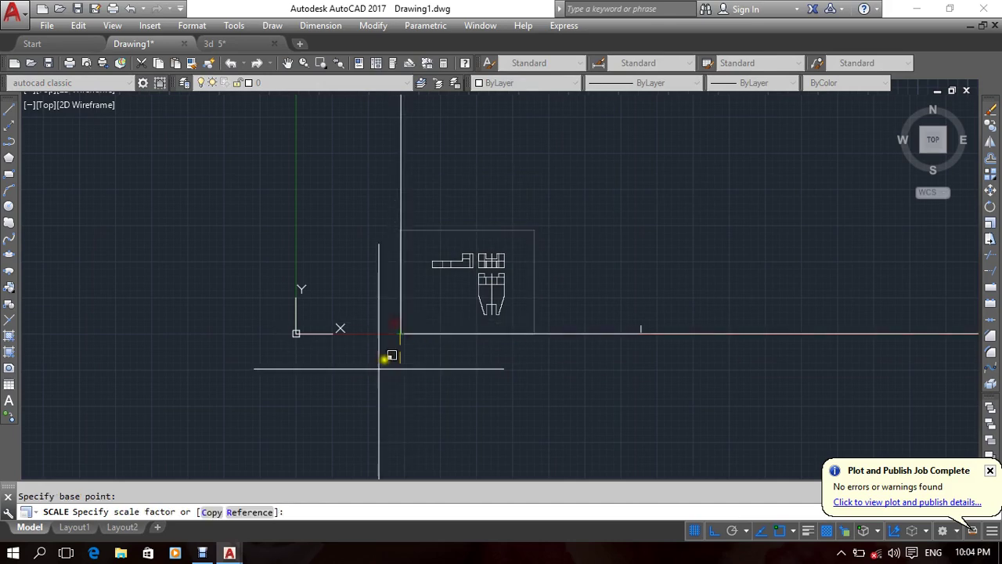
{"action": "left_click", "coordinate": [253, 513]}
Pick the reference points so the underlay is rescaled to match the 12-unit line
{"action": "scroll", "coordinate": [432, 266], "scroll_direction": "up", "scroll_amount": 5}
{"action": "scroll", "coordinate": [464, 286], "scroll_direction": "up", "scroll_amount": 3}
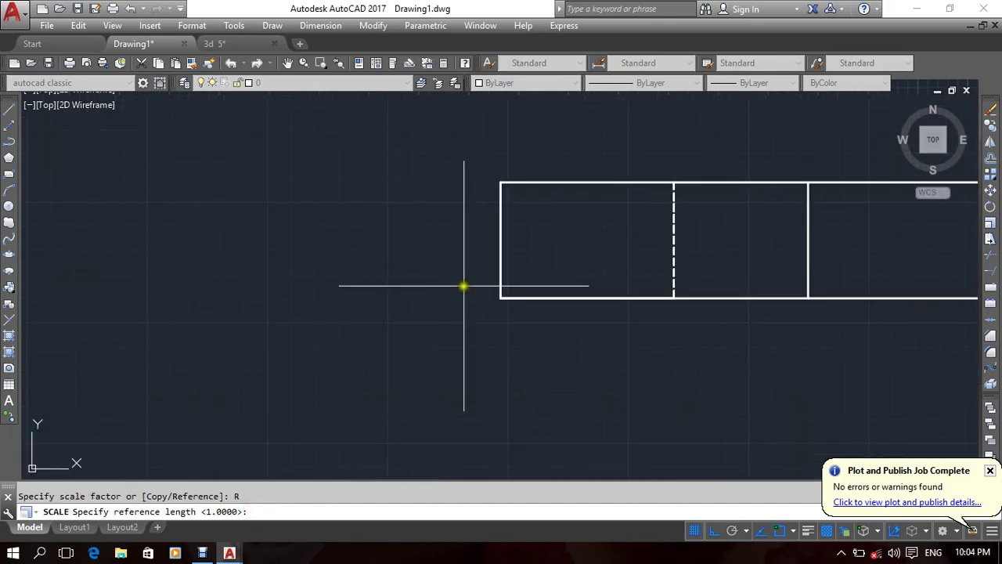
{"action": "left_click", "coordinate": [501, 181]}
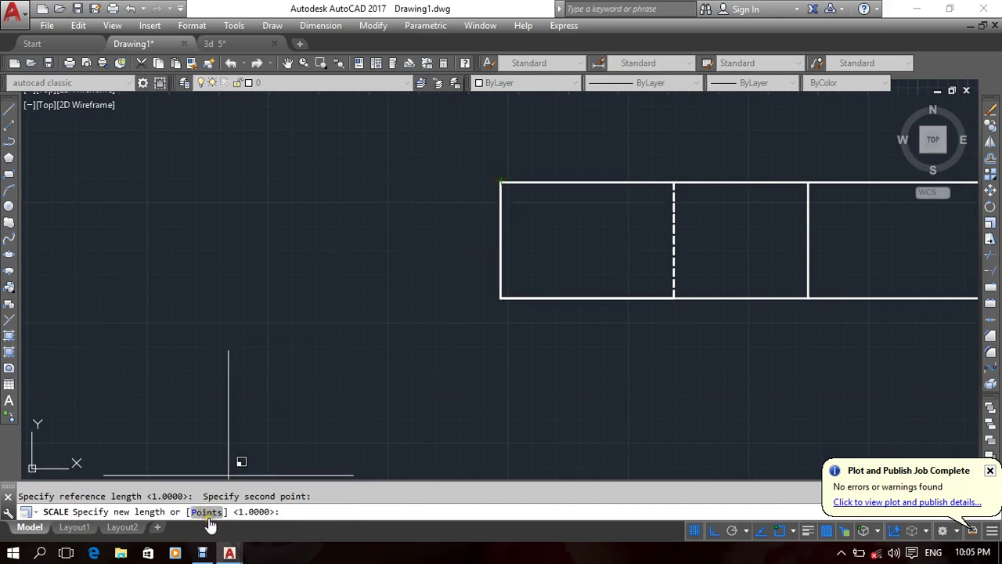
{"action": "scroll", "coordinate": [358, 340], "scroll_direction": "down", "scroll_amount": 3}
{"action": "scroll", "coordinate": [490, 396], "scroll_direction": "down", "scroll_amount": 2}
{"action": "scroll", "coordinate": [541, 394], "scroll_direction": "up", "scroll_amount": 3}
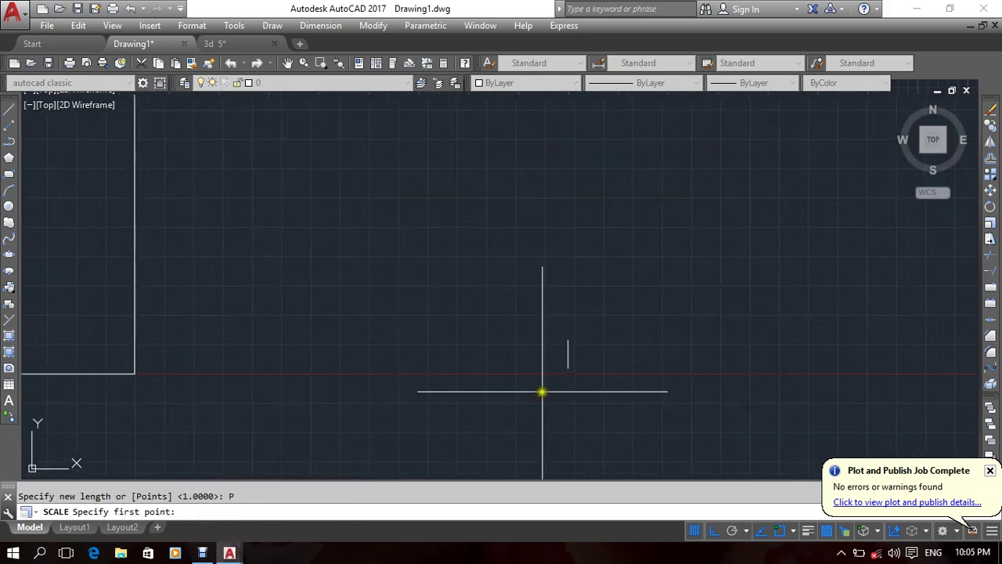
{"action": "scroll", "coordinate": [578, 365], "scroll_direction": "up", "scroll_amount": 3}
{"action": "left_click", "coordinate": [597, 237]}
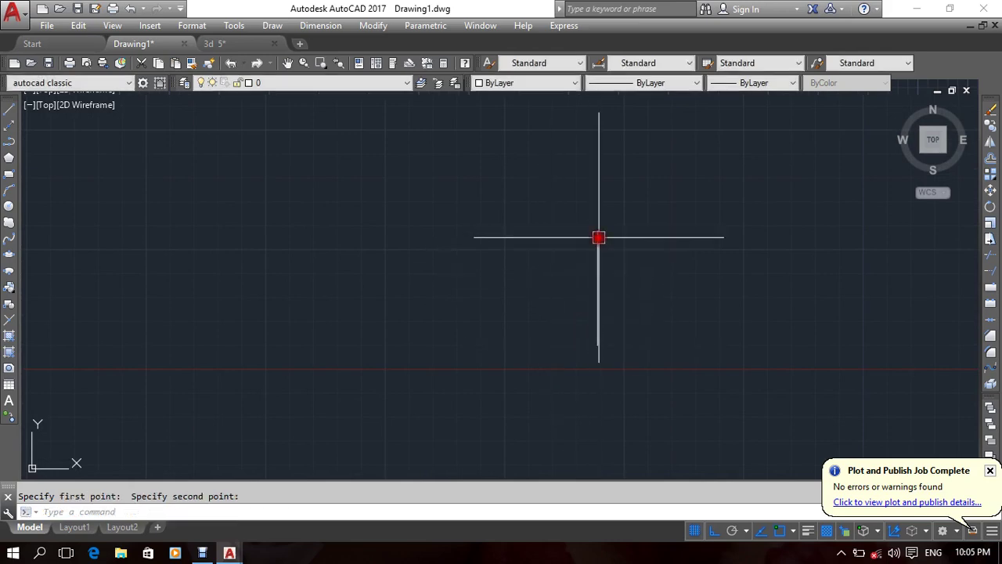
{"action": "scroll", "coordinate": [458, 281], "scroll_direction": "down", "scroll_amount": 3}
{"action": "scroll", "coordinate": [458, 282], "scroll_direction": "down", "scroll_amount": 4}
{"action": "scroll", "coordinate": [269, 221], "scroll_direction": "up", "scroll_amount": 4}
{"action": "scroll", "coordinate": [302, 277], "scroll_direction": "up", "scroll_amount": 3}
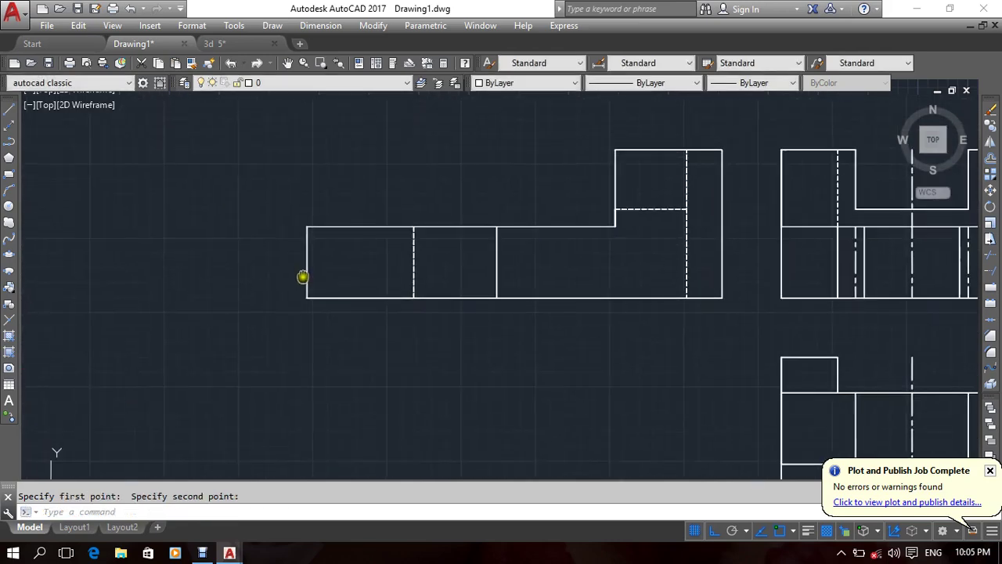
Measure the front view's height with DIST, reading 12.0000
{"action": "type", "text": "i"}
{"action": "key", "text": "Return"}
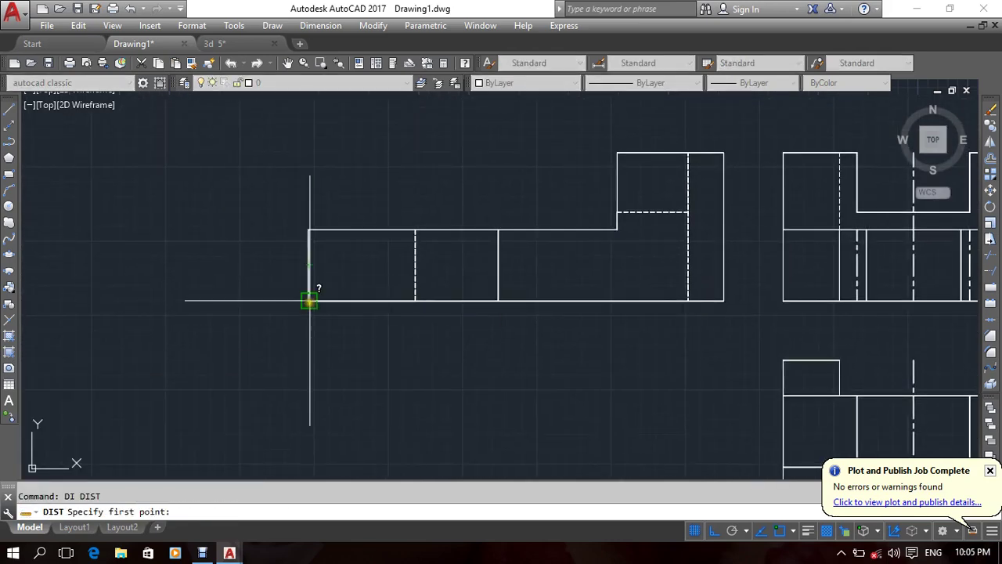
{"action": "left_click", "coordinate": [309, 300]}
{"action": "left_click", "coordinate": [294, 235]}
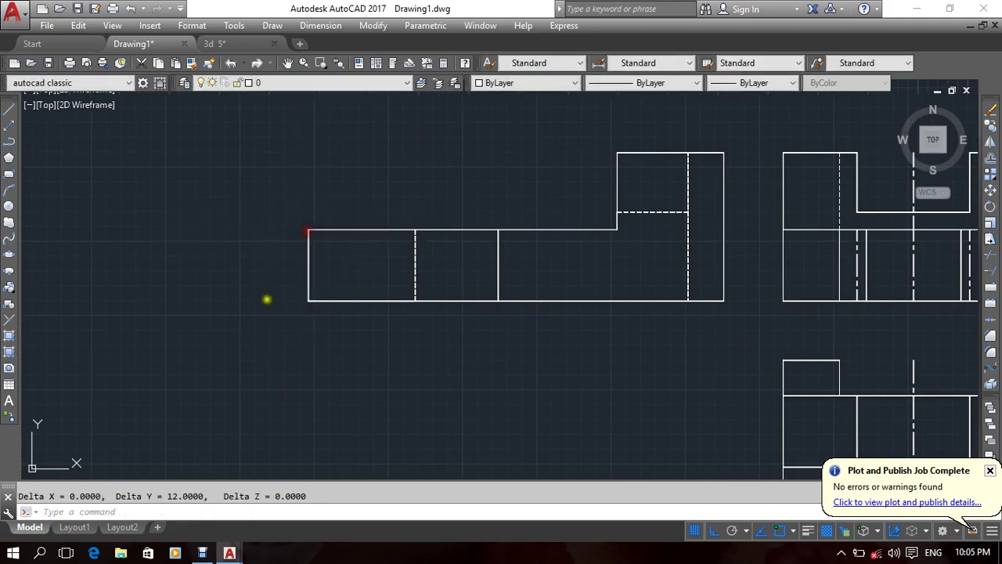
{"action": "middle_click_drag", "start_coordinate": [266, 297], "coordinate": [245, 290]}
Measure the front view's bottom width with DIST, reading 69.8596
{"action": "key", "text": "Return"}
{"action": "left_click", "coordinate": [292, 291]}
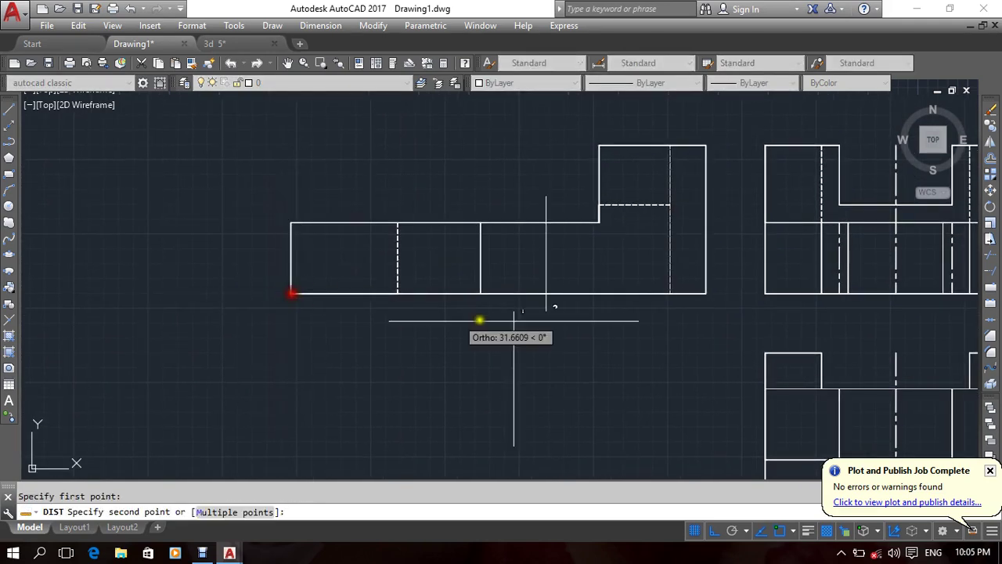
{"action": "left_click", "coordinate": [705, 293]}
{"action": "middle_click_drag", "start_coordinate": [586, 342], "coordinate": [585, 342]}
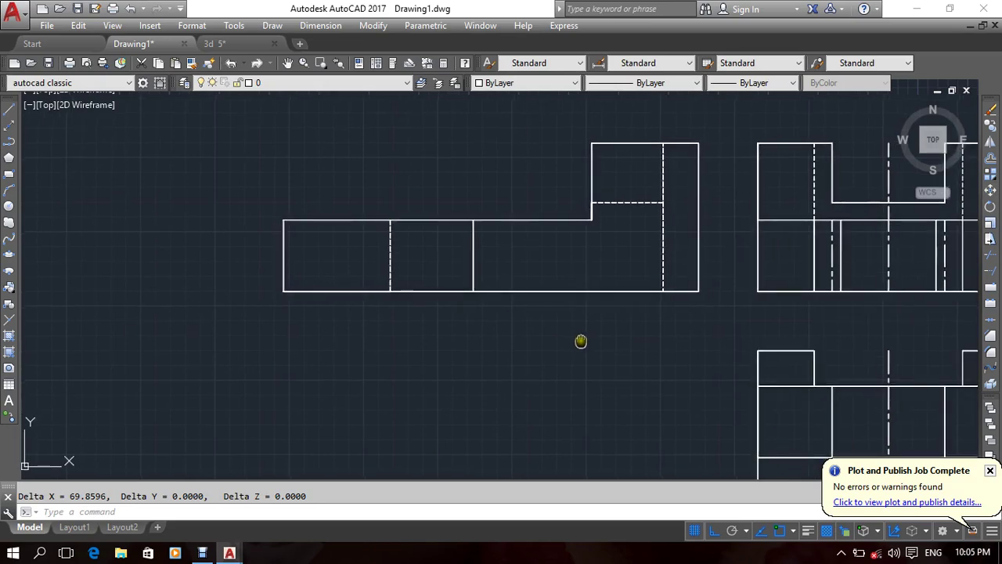
{"action": "scroll", "coordinate": [464, 342], "scroll_direction": "down", "scroll_amount": 5}
{"action": "scroll", "coordinate": [459, 344], "scroll_direction": "up", "scroll_amount": 2}
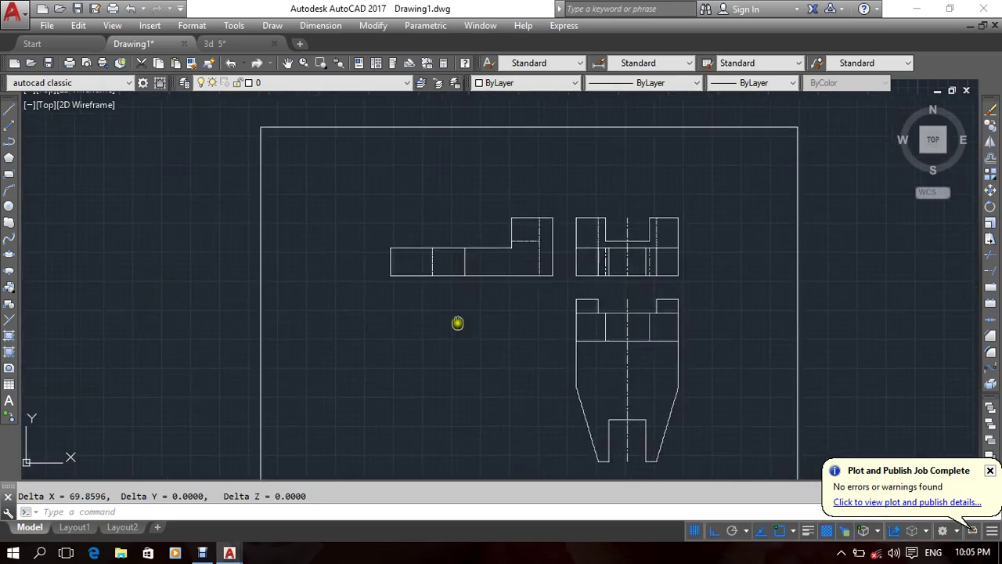
{"action": "middle_click_drag", "start_coordinate": [456, 322], "coordinate": [411, 296]}
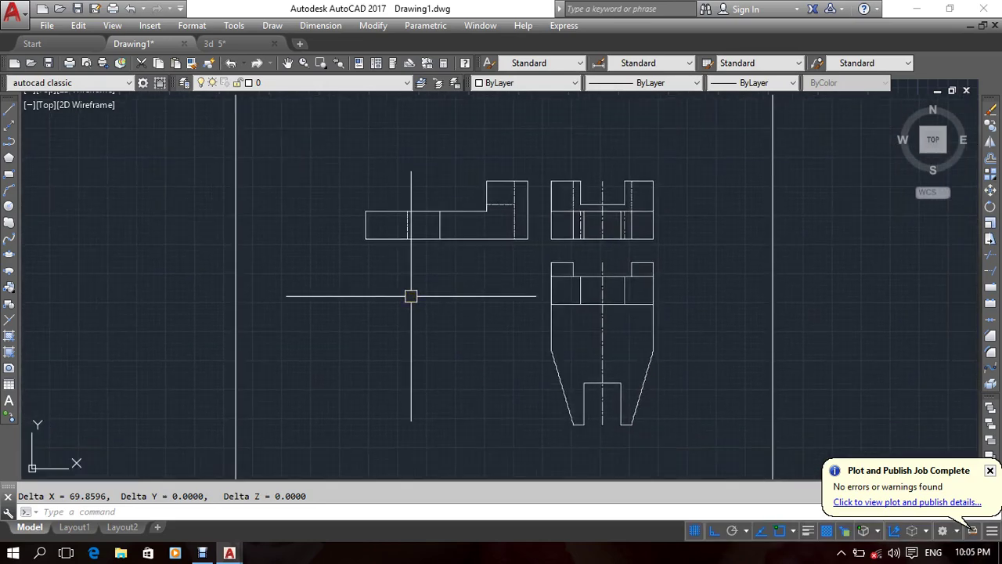
{"action": "scroll", "coordinate": [387, 289], "scroll_direction": "down", "scroll_amount": 4}
{"action": "scroll", "coordinate": [384, 293], "scroll_direction": "up", "scroll_amount": 2}
Trace the front view's outer outline with a LINE snapped to its corners
{"action": "mouse_move", "coordinate": [403, 250]}
{"action": "middle_mouse_down"}
{"action": "mouse_move", "coordinate": [375, 273]}
{"action": "mouse_move", "coordinate": [362, 268]}
{"action": "middle_mouse_up"}
{"action": "key", "text": "Return"}
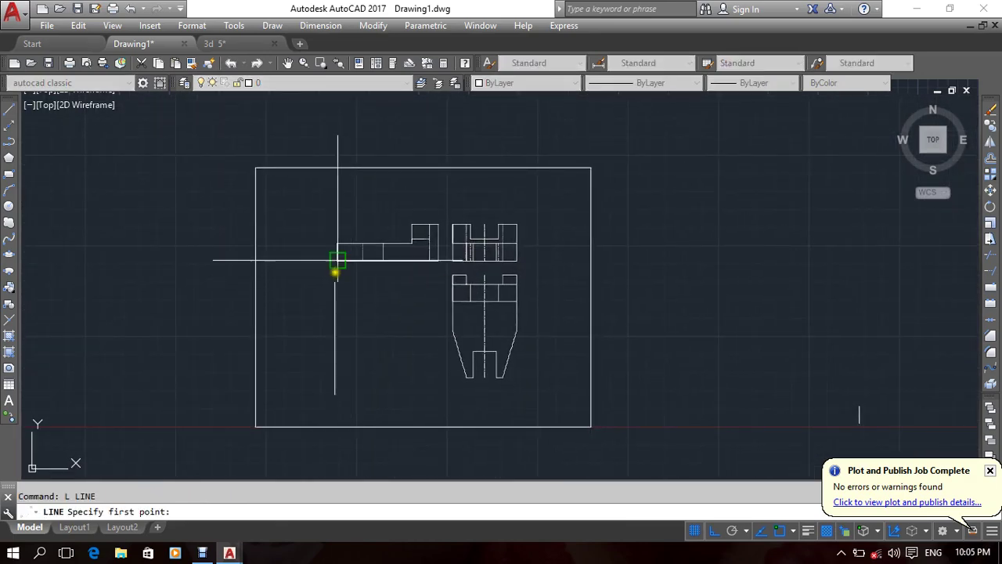
{"action": "scroll", "coordinate": [336, 268], "scroll_direction": "up", "scroll_amount": 5}
{"action": "middle_click_drag", "start_coordinate": [315, 290], "coordinate": [290, 279]}
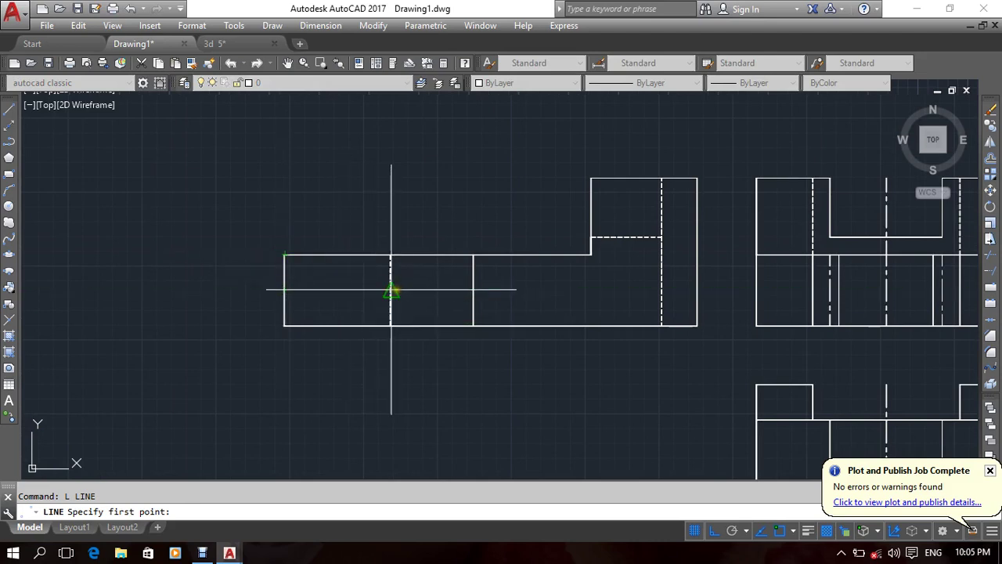
{"action": "left_click", "coordinate": [284, 255]}
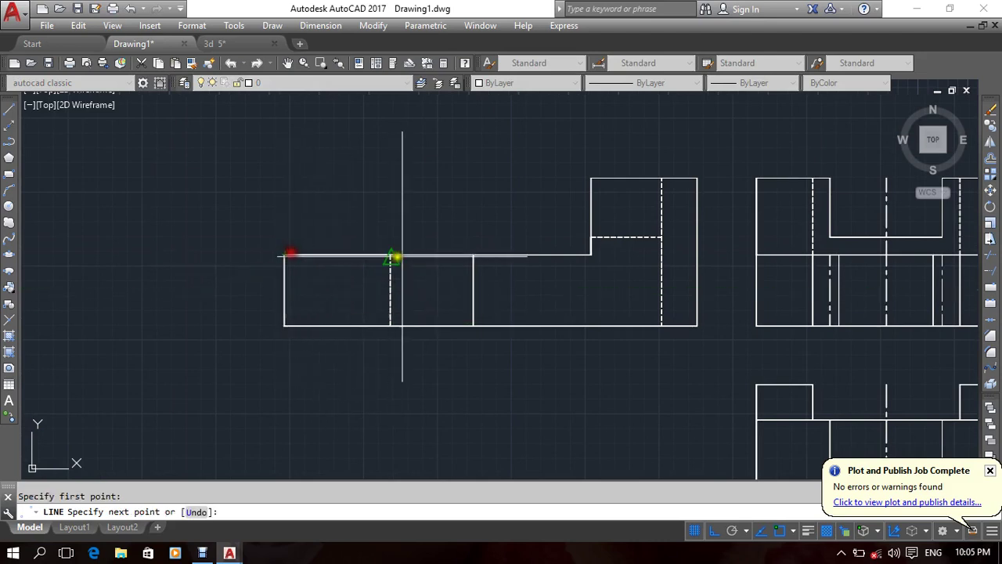
{"action": "left_click", "coordinate": [591, 254]}
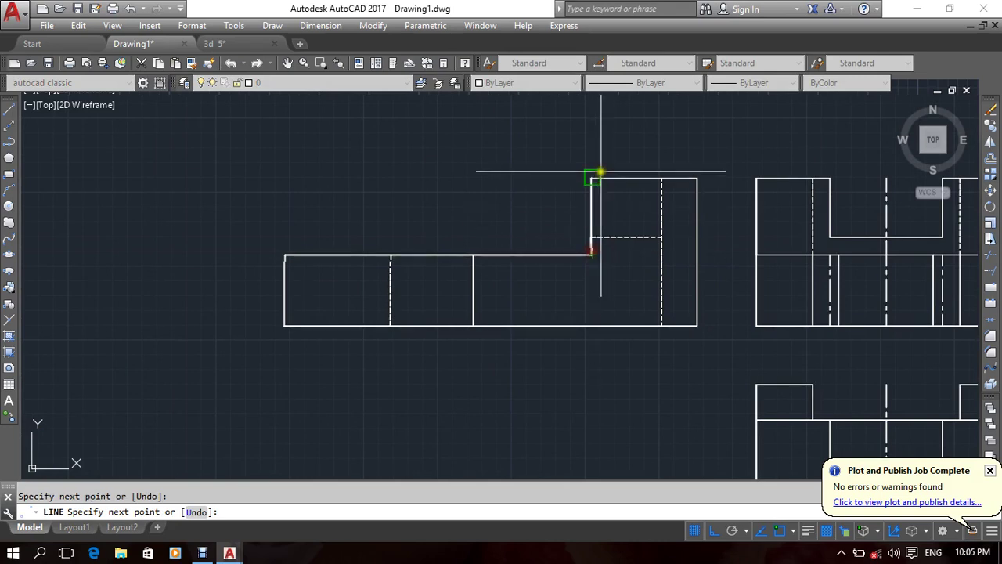
{"action": "left_click", "coordinate": [698, 179]}
{"action": "left_click", "coordinate": [698, 326]}
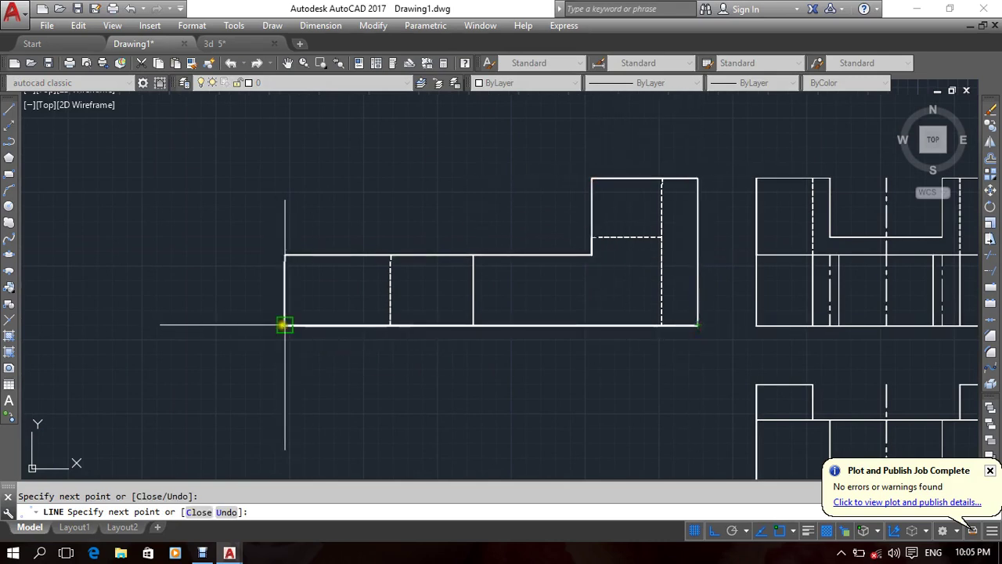
{"action": "left_click", "coordinate": [285, 254]}
{"action": "key", "text": "Return"}
Draw the front view's interior vertical edges and the horizontal edge inside the tall block
{"action": "key", "text": "Return"}
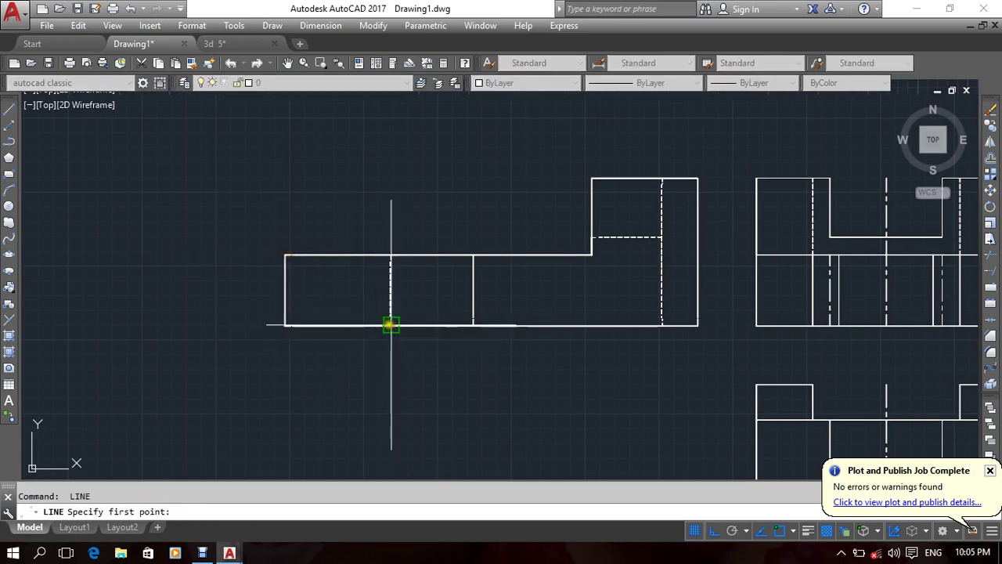
{"action": "left_click", "coordinate": [391, 255]}
{"action": "key", "text": "Return"}
{"action": "key", "text": "Return"}
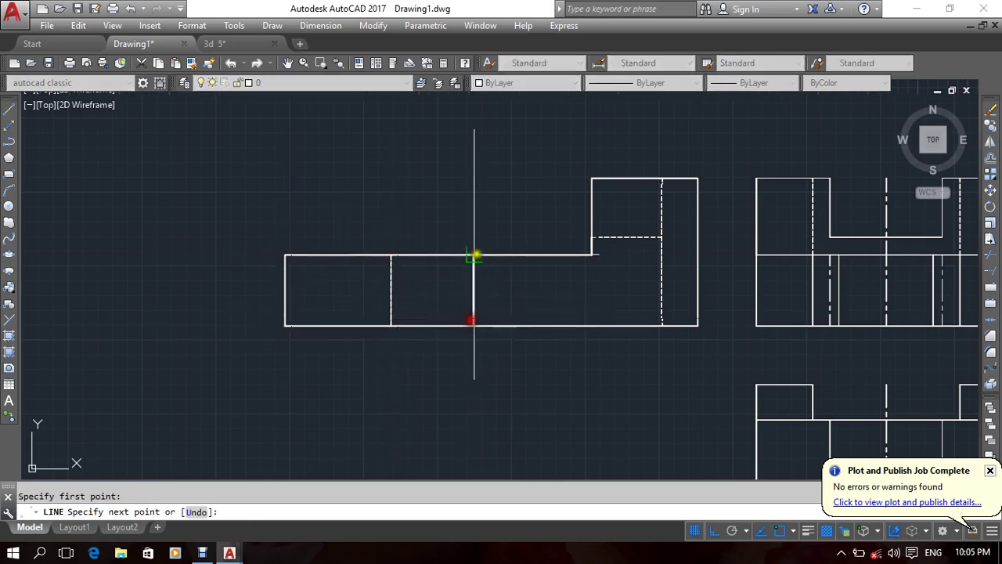
{"action": "left_click", "coordinate": [473, 254]}
{"action": "key", "text": "Return"}
{"action": "key", "text": "Return"}
{"action": "left_click", "coordinate": [590, 237]}
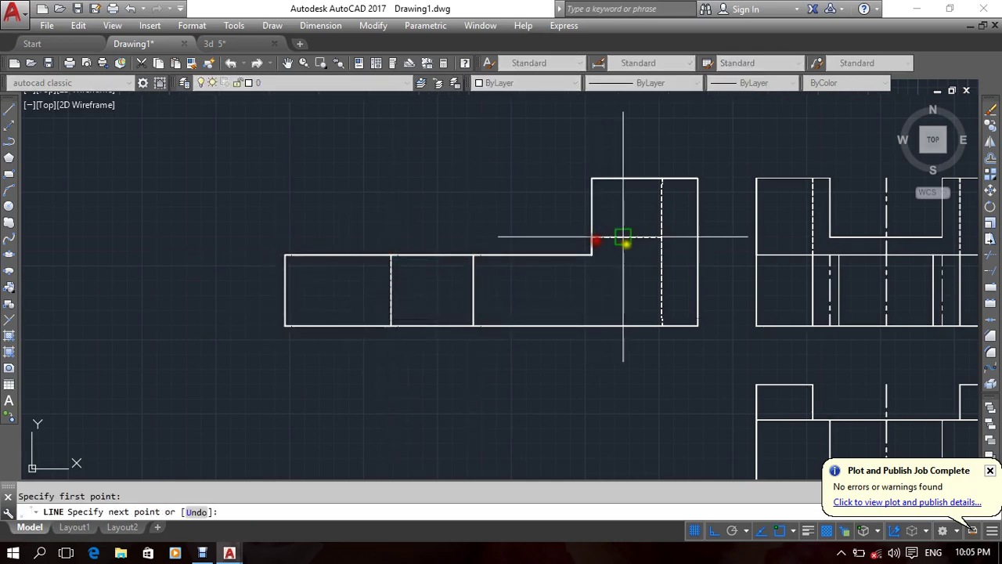
{"action": "left_click", "coordinate": [662, 228]}
{"action": "key", "text": "Return"}
{"action": "key", "text": "Return"}
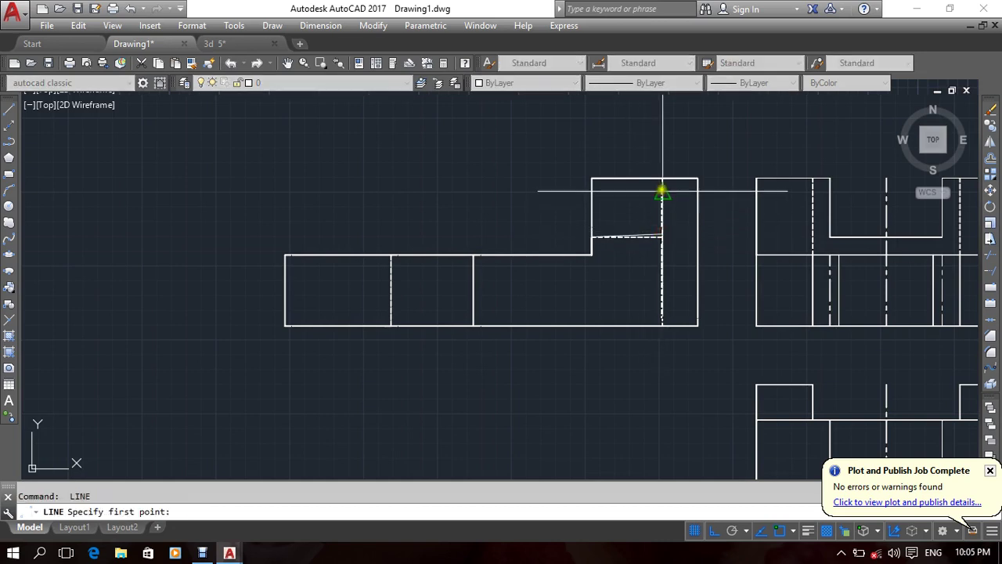
{"action": "key", "text": "Return"}
{"action": "key", "text": "Return"}
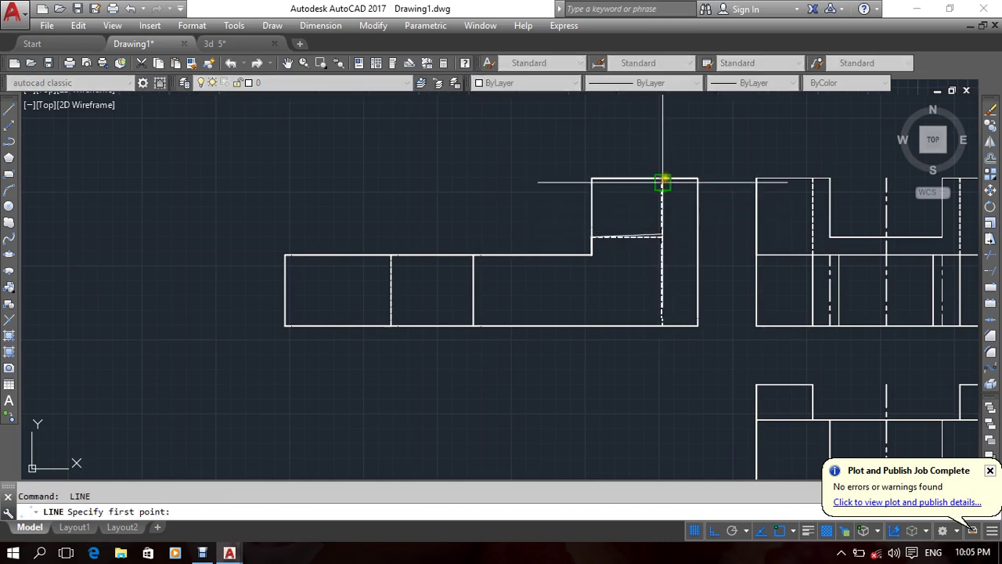
{"action": "left_click", "coordinate": [662, 174]}
{"action": "left_click", "coordinate": [663, 323]}
{"action": "key", "text": "Return"}
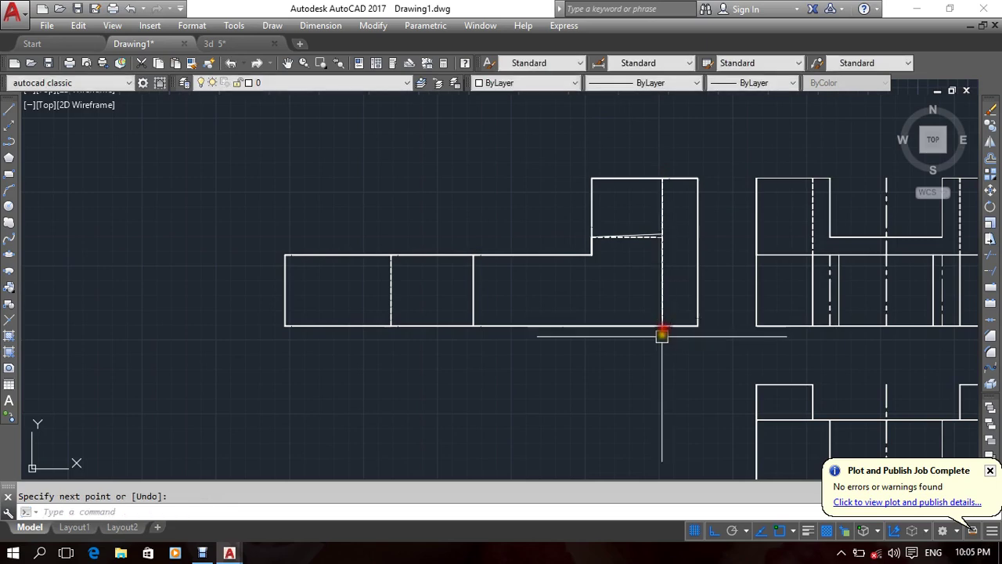
{"action": "scroll", "coordinate": [561, 313], "scroll_direction": "down", "scroll_amount": 2}
{"action": "scroll", "coordinate": [493, 335], "scroll_direction": "down", "scroll_amount": 4}
Erase the border frame, the traced front view lines and the leftover object, leaving Drawing1 empty
{"action": "scroll", "coordinate": [509, 297], "scroll_direction": "down", "scroll_amount": 1}
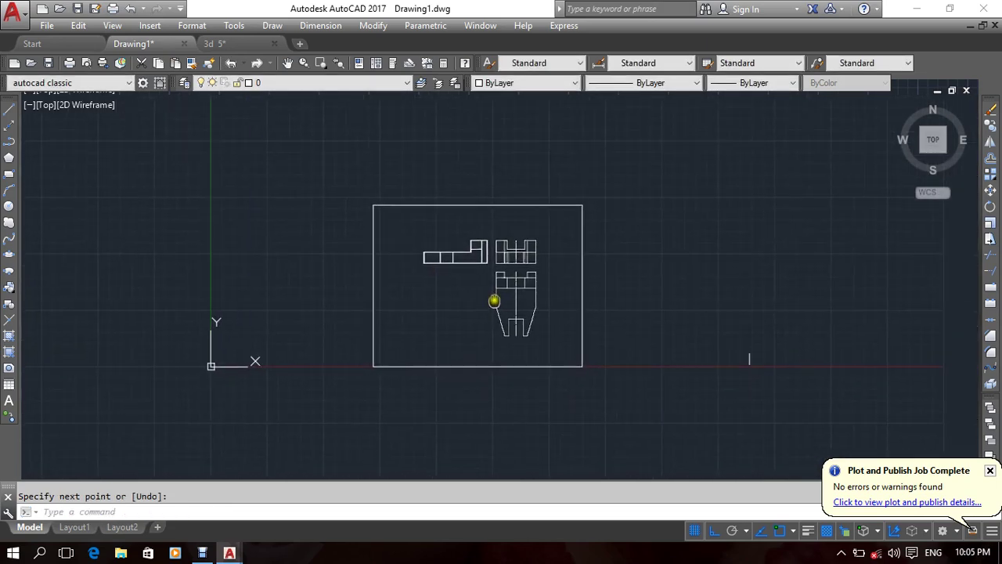
{"action": "scroll", "coordinate": [630, 324], "scroll_direction": "up", "scroll_amount": 1}
{"action": "left_click", "coordinate": [527, 400]}
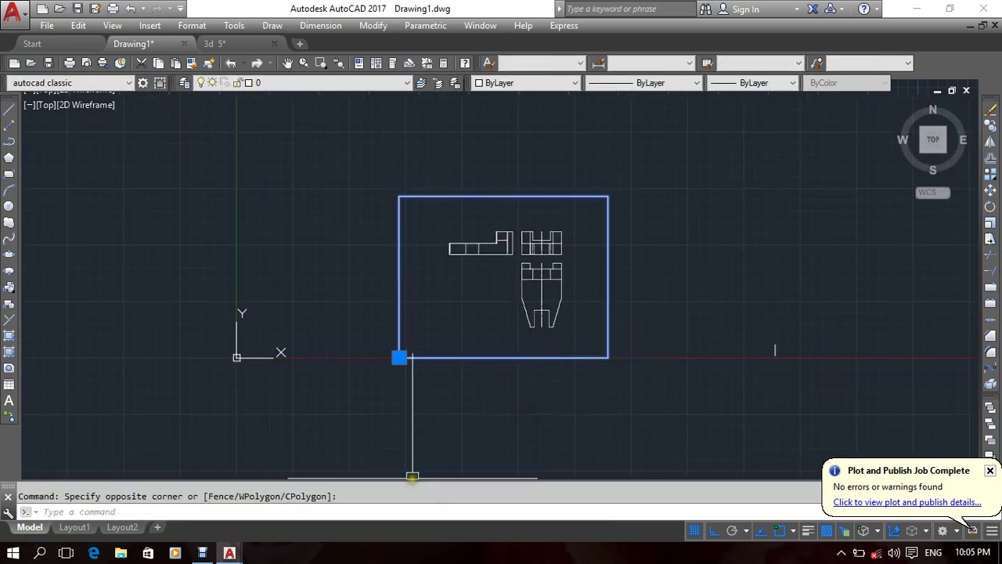
{"action": "key", "text": "Delete"}
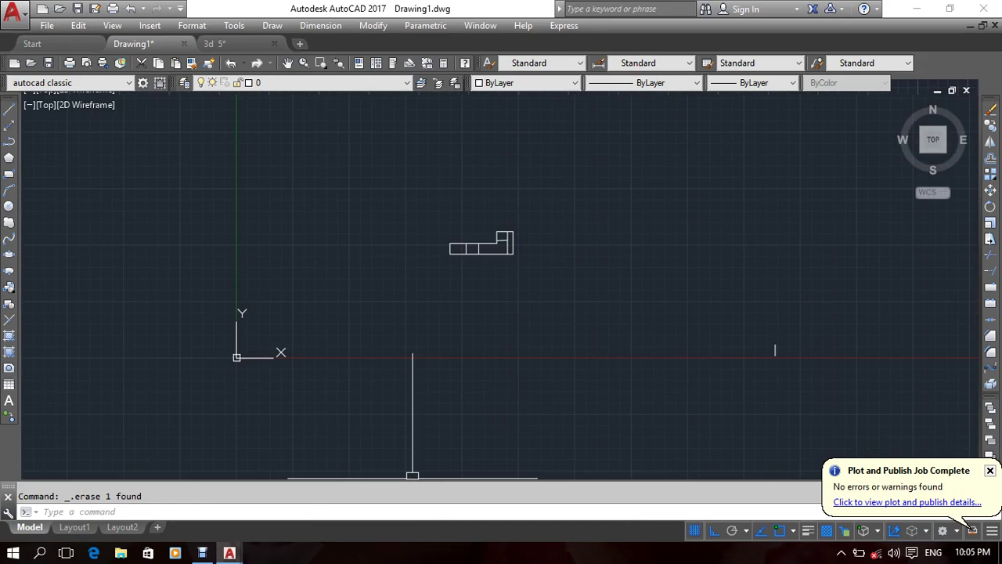
{"action": "scroll", "coordinate": [550, 286], "scroll_direction": "up", "scroll_amount": 4}
{"action": "scroll", "coordinate": [469, 296], "scroll_direction": "down", "scroll_amount": 1}
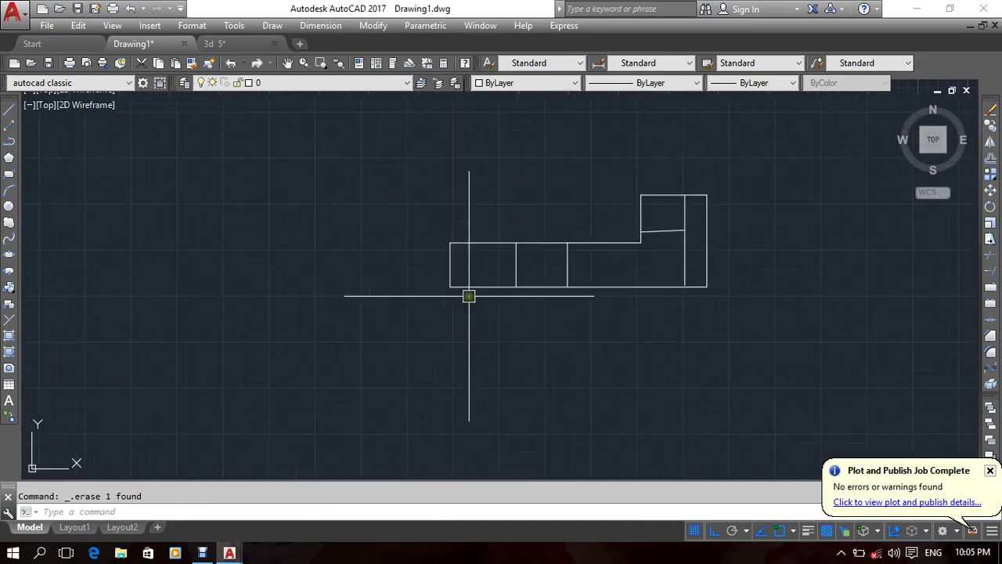
{"action": "left_click", "coordinate": [789, 138]}
{"action": "left_click", "coordinate": [403, 350]}
{"action": "key", "text": "Delete"}
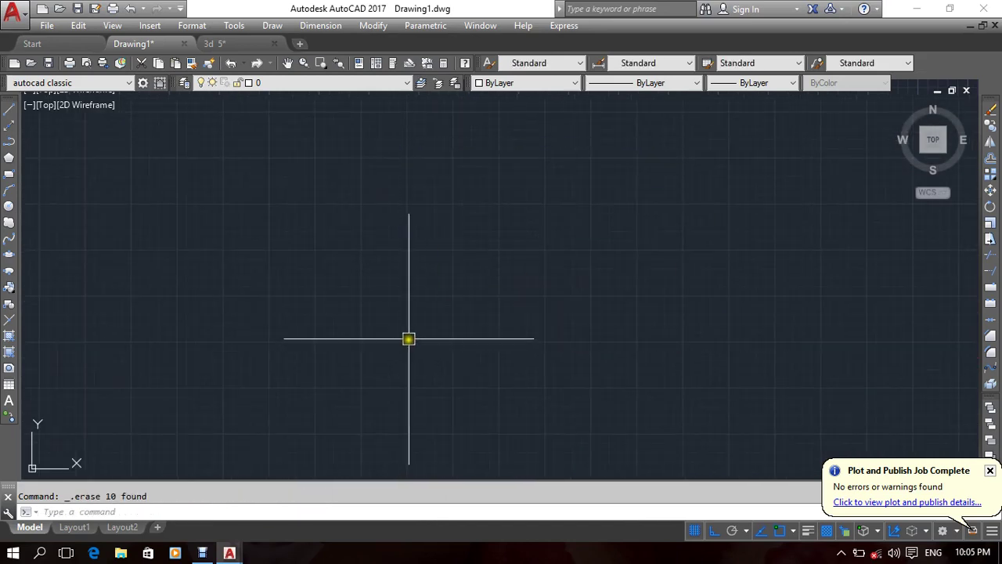
{"action": "left_click", "coordinate": [419, 359]}
{"action": "left_click", "coordinate": [588, 249]}
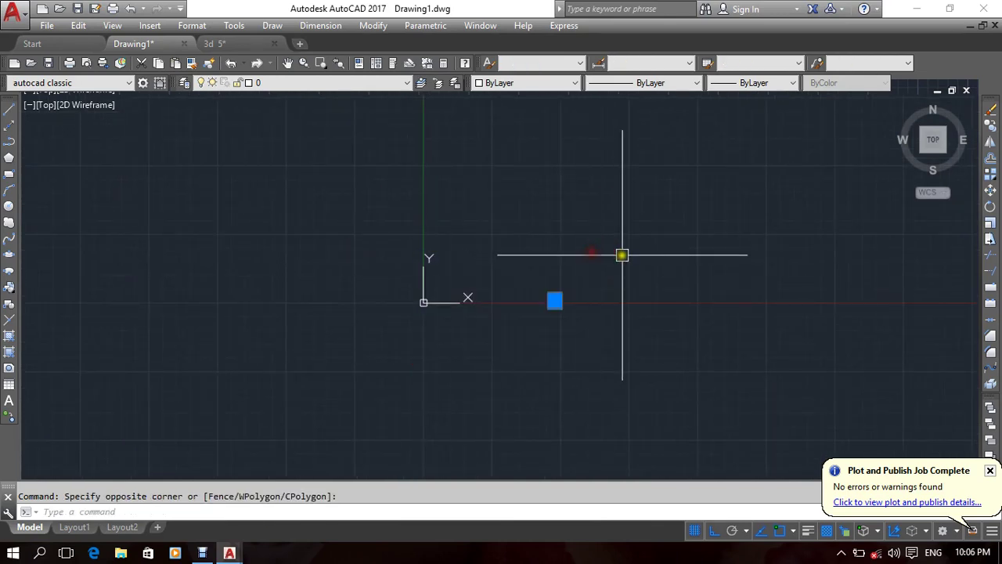
{"action": "key", "text": "Delete"}
{"action": "middle_click_drag", "start_coordinate": [340, 310], "coordinate": [358, 304]}
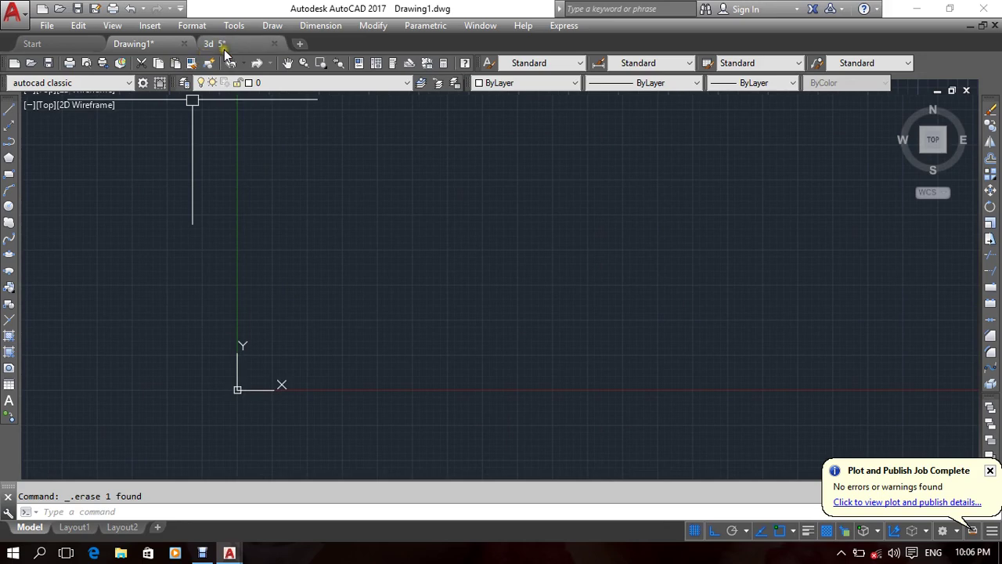
Close the 3d 5 drawing without saving changes
{"action": "left_click", "coordinate": [274, 44]}
{"action": "left_click", "coordinate": [543, 312]}
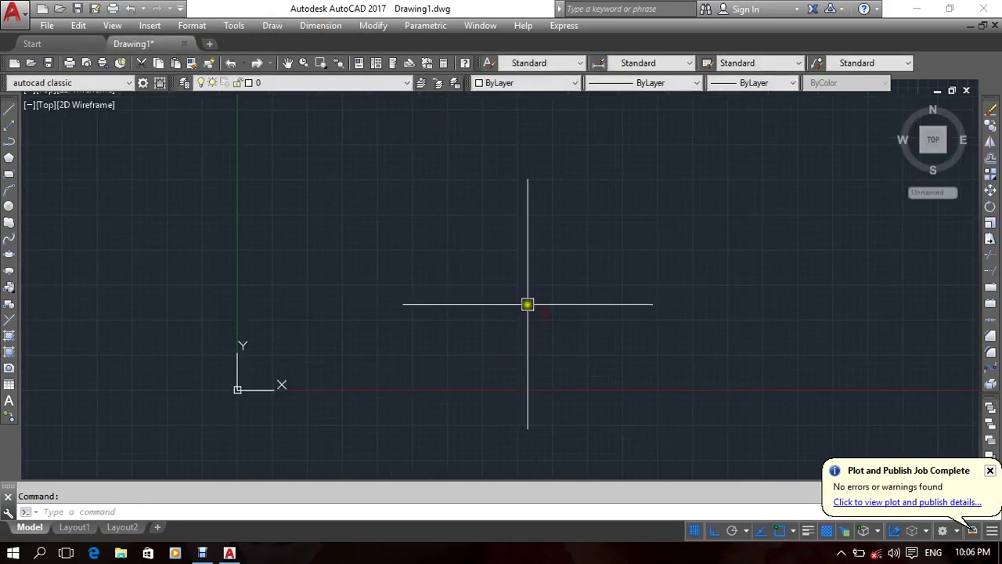
{"action": "middle_click_drag", "start_coordinate": [382, 283], "coordinate": [334, 288]}
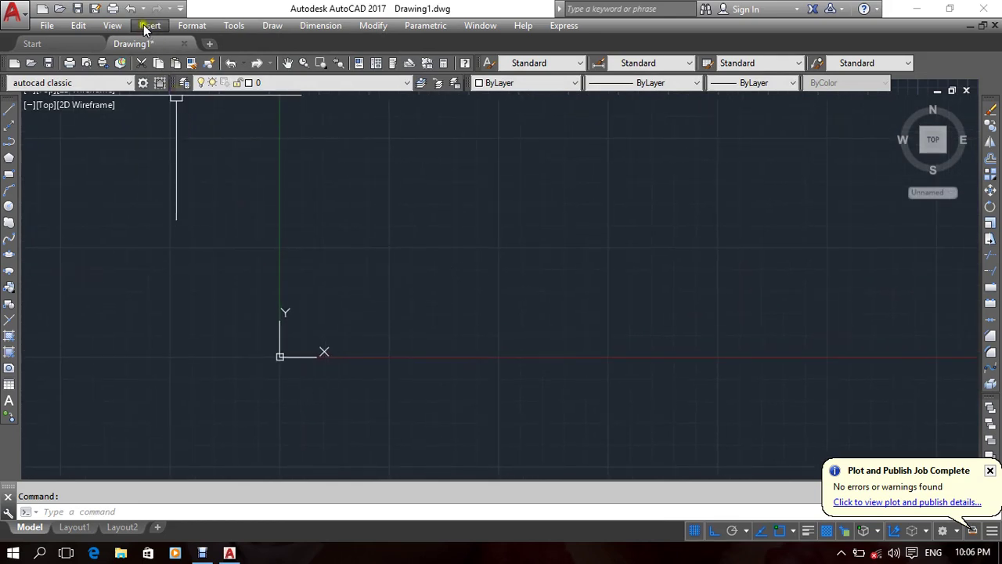
Start attaching a PDF underlay and browse to the New Volume (E:) drive
{"action": "left_click", "coordinate": [145, 27]}
{"action": "left_click", "coordinate": [182, 105]}
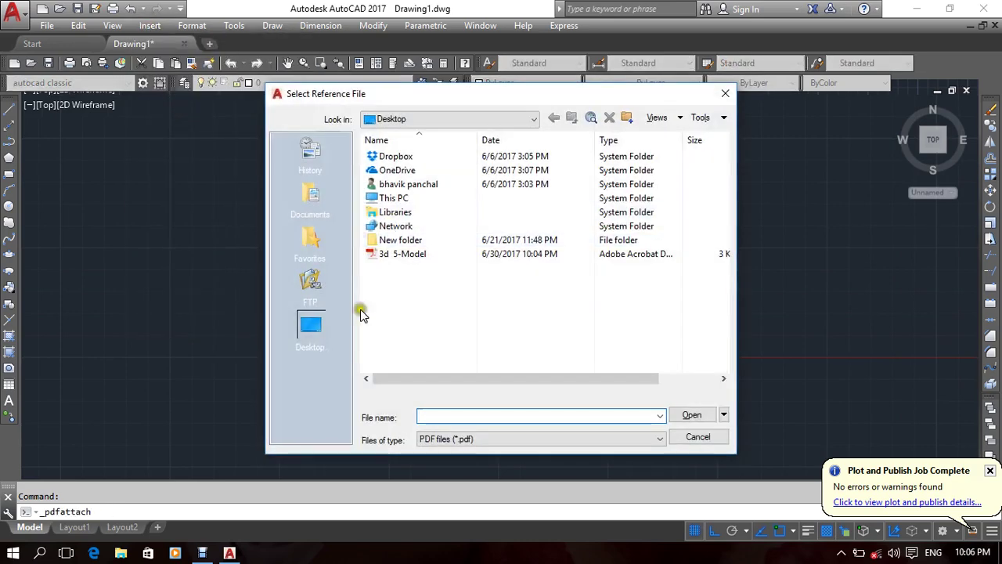
{"action": "left_click", "coordinate": [311, 205]}
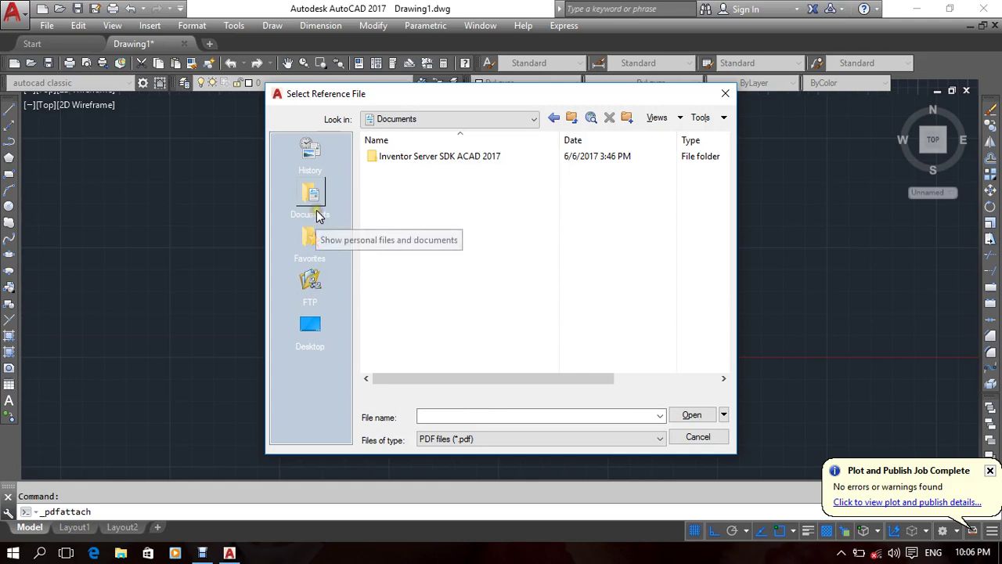
{"action": "left_click", "coordinate": [310, 327]}
{"action": "double_click", "coordinate": [392, 196]}
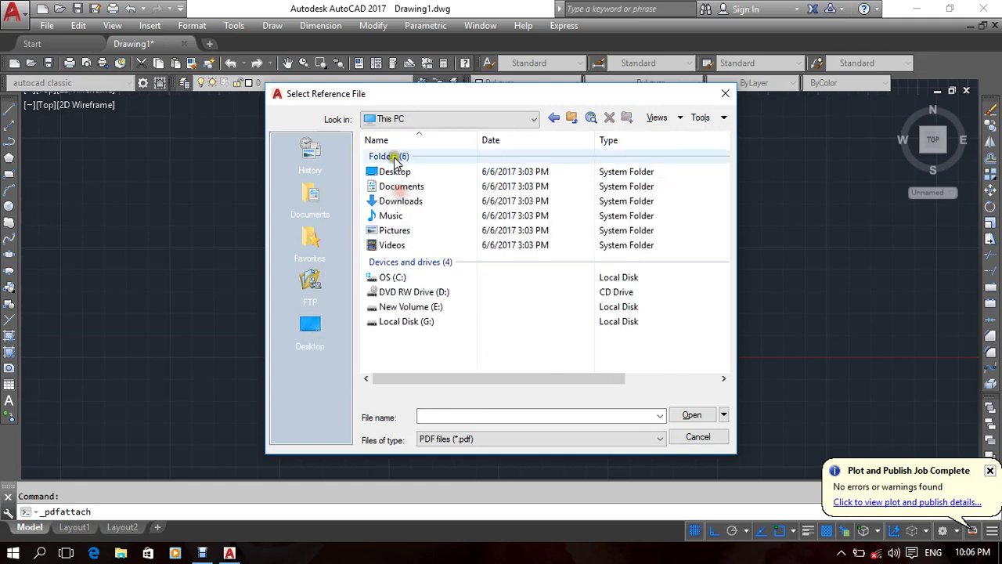
{"action": "double_click", "coordinate": [420, 305]}
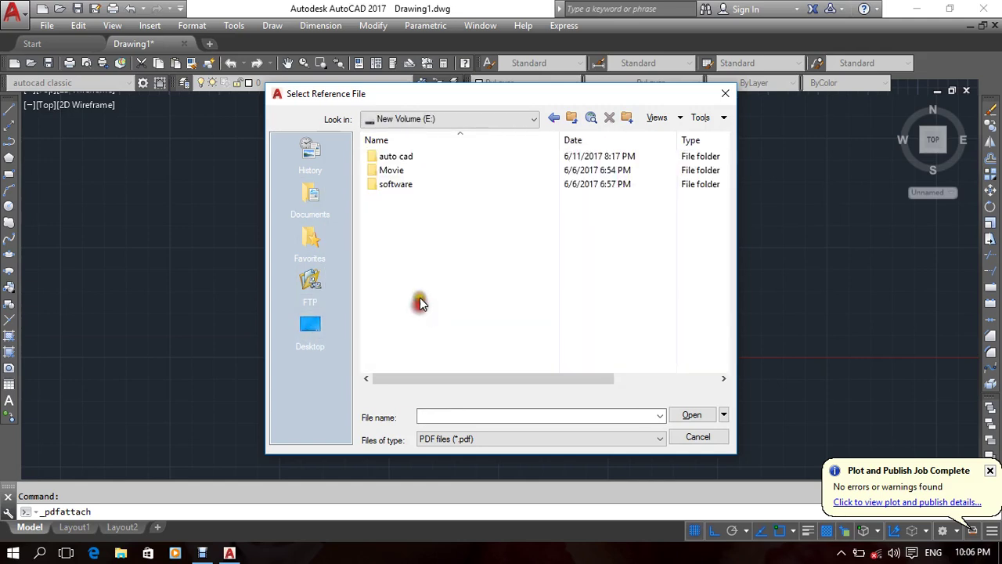
Select Untitled 2 from E:\auto cad\2D Drawings and accept the attach settings
{"action": "double_click", "coordinate": [398, 157]}
{"action": "left_click", "coordinate": [405, 156]}
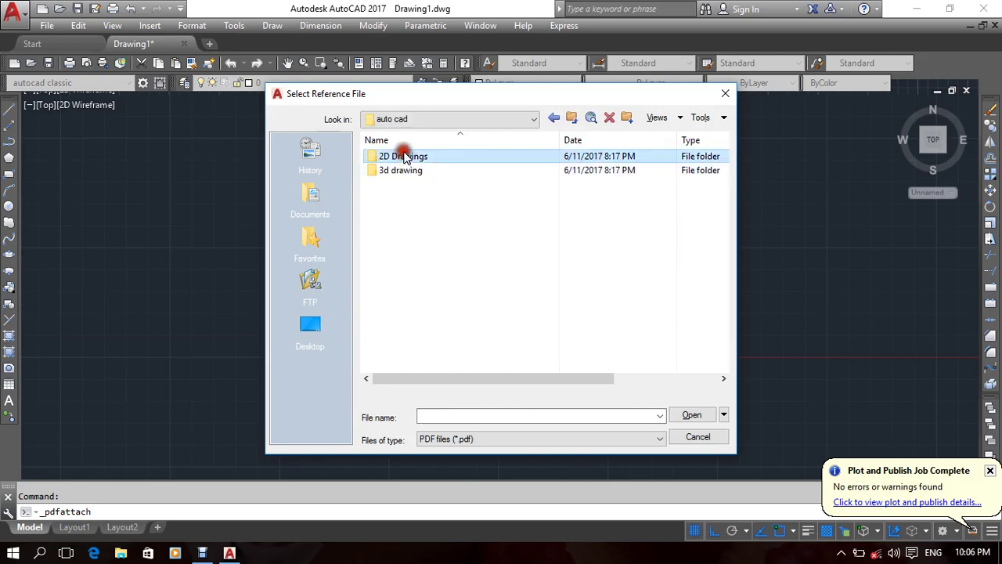
{"action": "double_click", "coordinate": [405, 156]}
{"action": "left_click", "coordinate": [408, 170]}
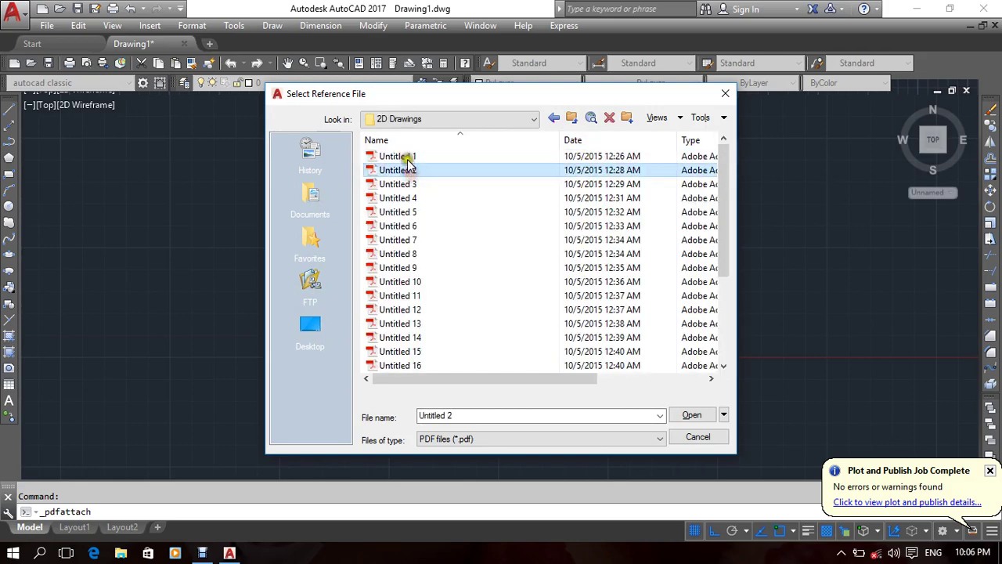
{"action": "left_click", "coordinate": [693, 414]}
{"action": "left_click", "coordinate": [565, 398]}
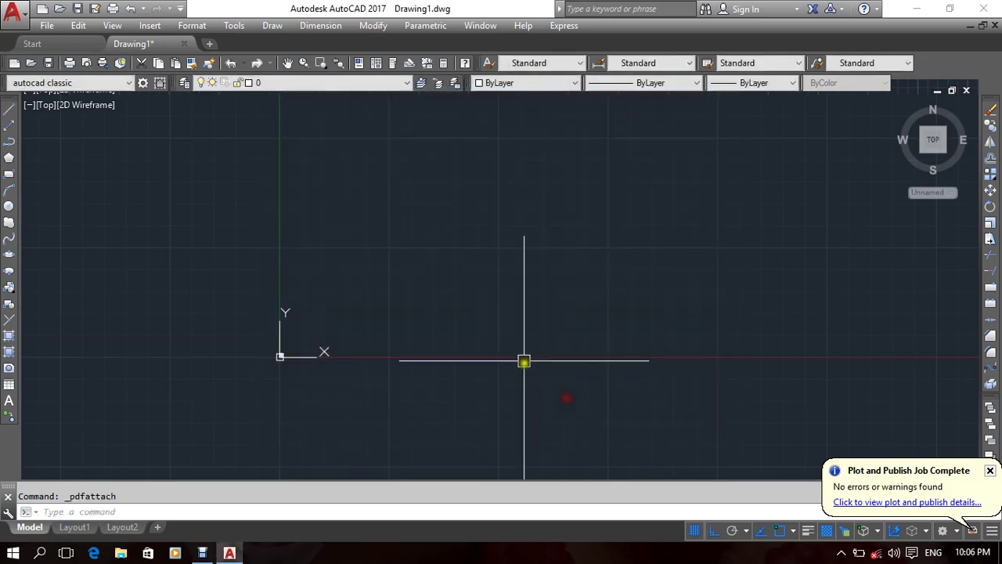
Place the Untitled 2 underlay at the origin and zoom in to frame it
{"action": "middle_click_drag", "start_coordinate": [510, 298], "coordinate": [289, 335]}
{"action": "scroll", "coordinate": [332, 360], "scroll_direction": "down", "scroll_amount": 3}
{"action": "scroll", "coordinate": [526, 279], "scroll_direction": "up", "scroll_amount": 3}
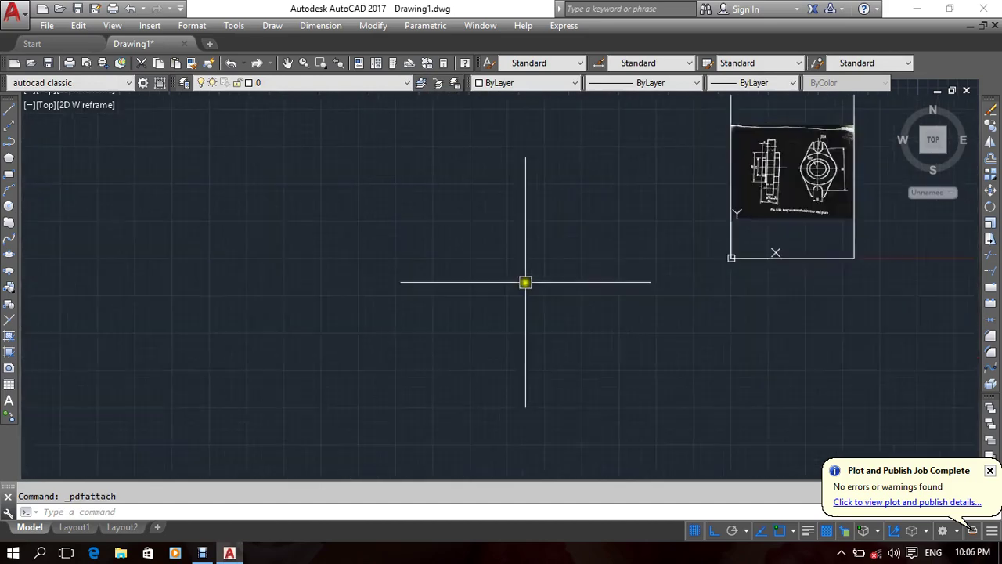
{"action": "middle_click_drag", "start_coordinate": [525, 280], "coordinate": [365, 331]}
{"action": "scroll", "coordinate": [519, 246], "scroll_direction": "up", "scroll_amount": 3}
{"action": "middle_click_drag", "start_coordinate": [519, 246], "coordinate": [407, 266]}
{"action": "scroll", "coordinate": [422, 228], "scroll_direction": "up", "scroll_amount": 2}
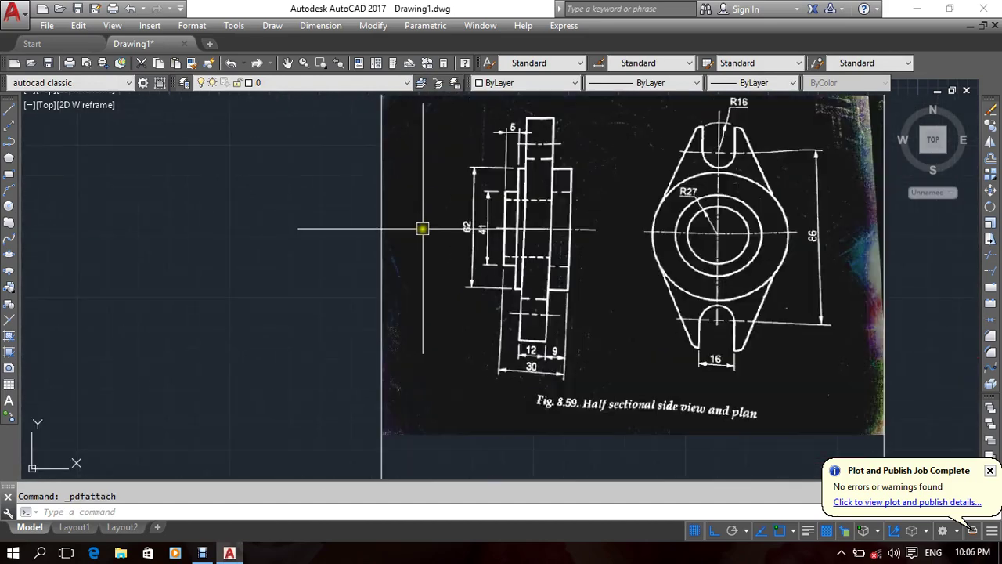
{"action": "mouse_move", "coordinate": [423, 228]}
{"action": "middle_mouse_down"}
{"action": "mouse_move", "coordinate": [374, 249]}
{"action": "mouse_move", "coordinate": [371, 230]}
{"action": "middle_mouse_up"}
{"action": "scroll", "coordinate": [371, 230], "scroll_direction": "down", "scroll_amount": 3}
{"action": "mouse_move", "coordinate": [313, 280]}
{"action": "middle_mouse_down"}
{"action": "mouse_move", "coordinate": [400, 274]}
{"action": "mouse_move", "coordinate": [362, 292]}
{"action": "mouse_move", "coordinate": [418, 277]}
{"action": "middle_mouse_up"}
{"action": "left_click", "coordinate": [152, 26]}
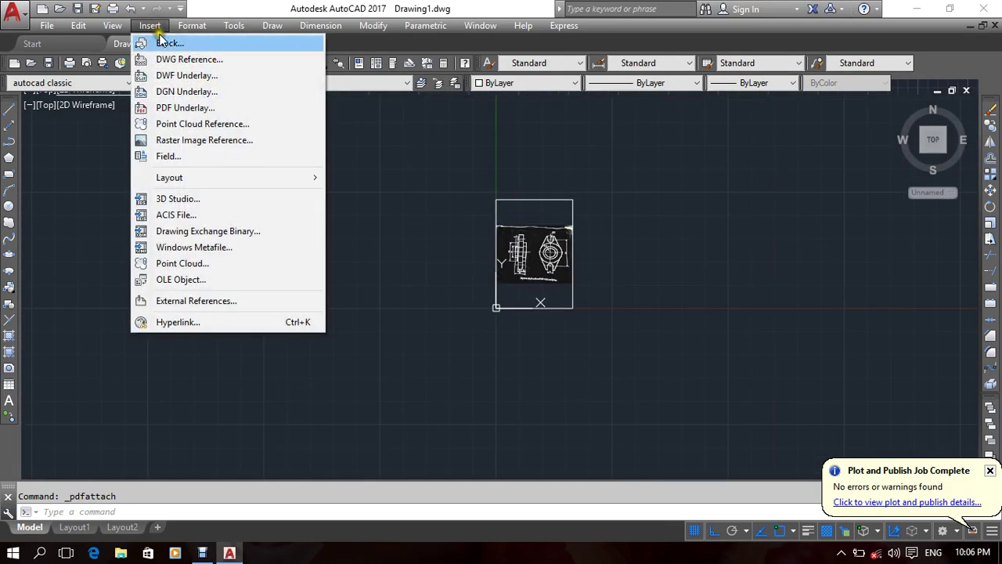
{"action": "left_click", "coordinate": [198, 141]}
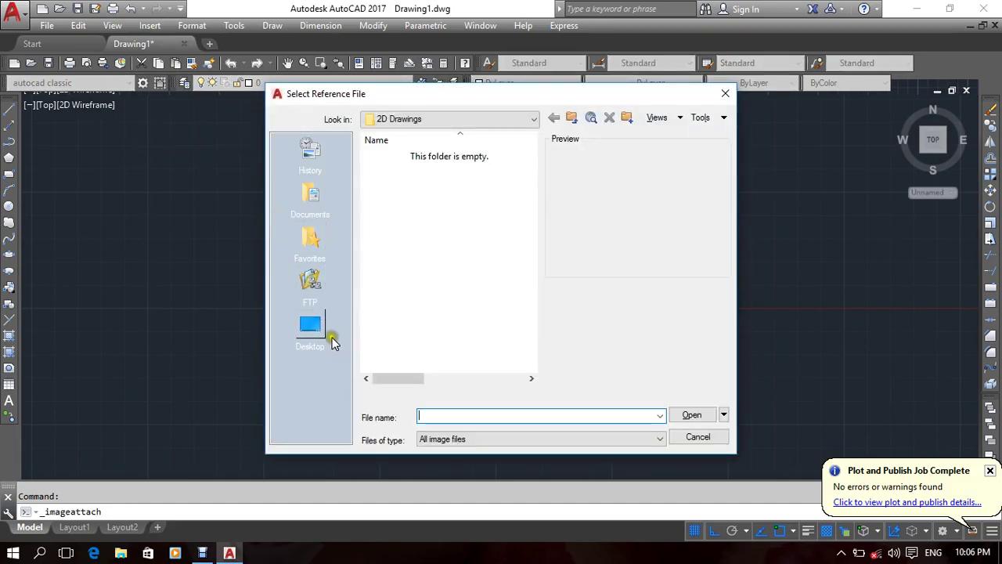
{"action": "left_click", "coordinate": [326, 335]}
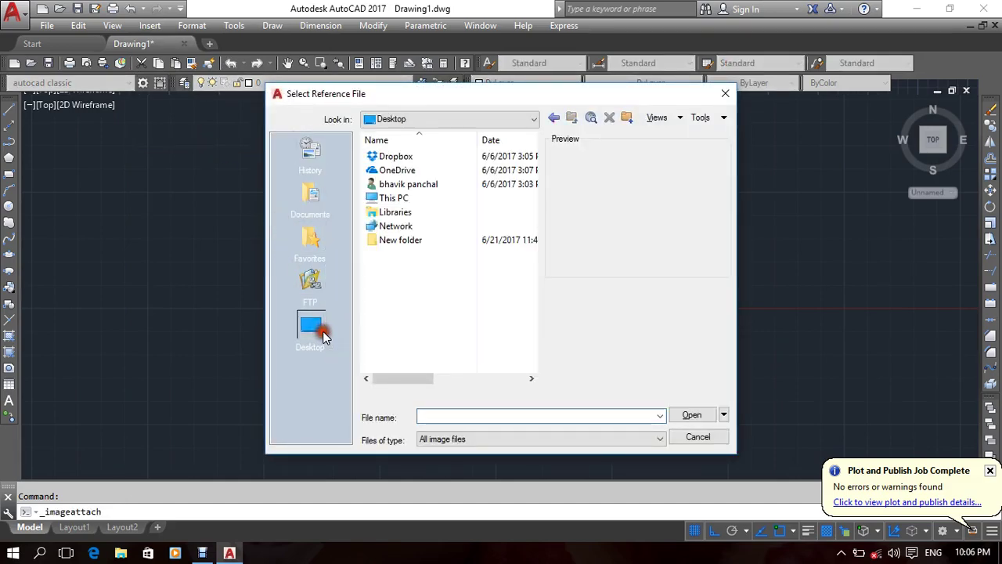
{"action": "double_click", "coordinate": [398, 200]}
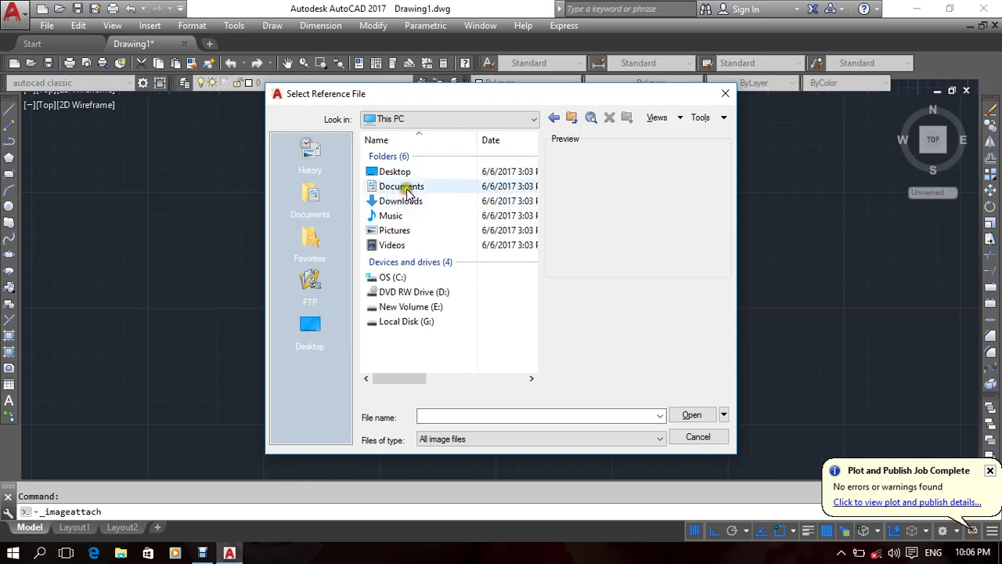
{"action": "double_click", "coordinate": [430, 307]}
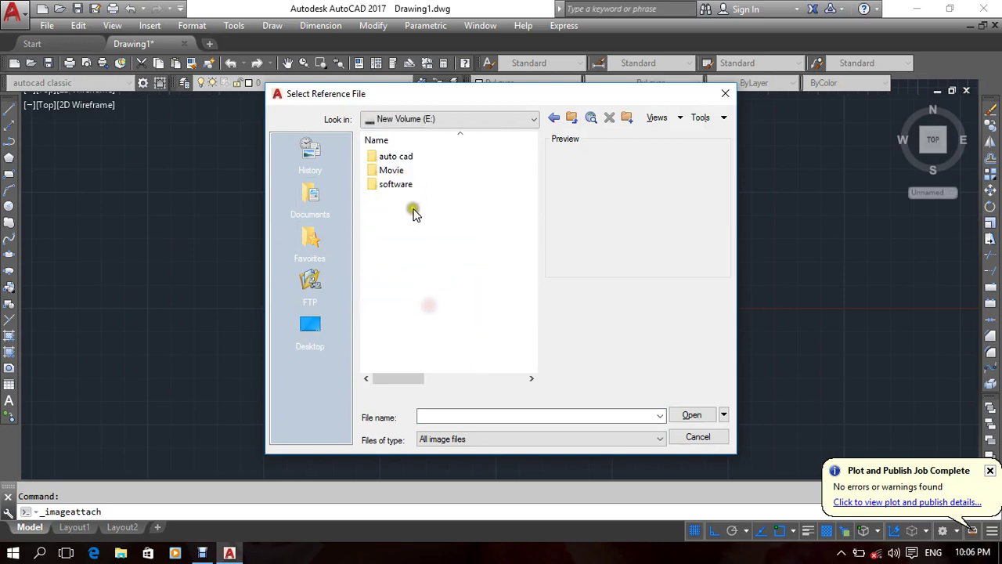
{"action": "left_click", "coordinate": [697, 436]}
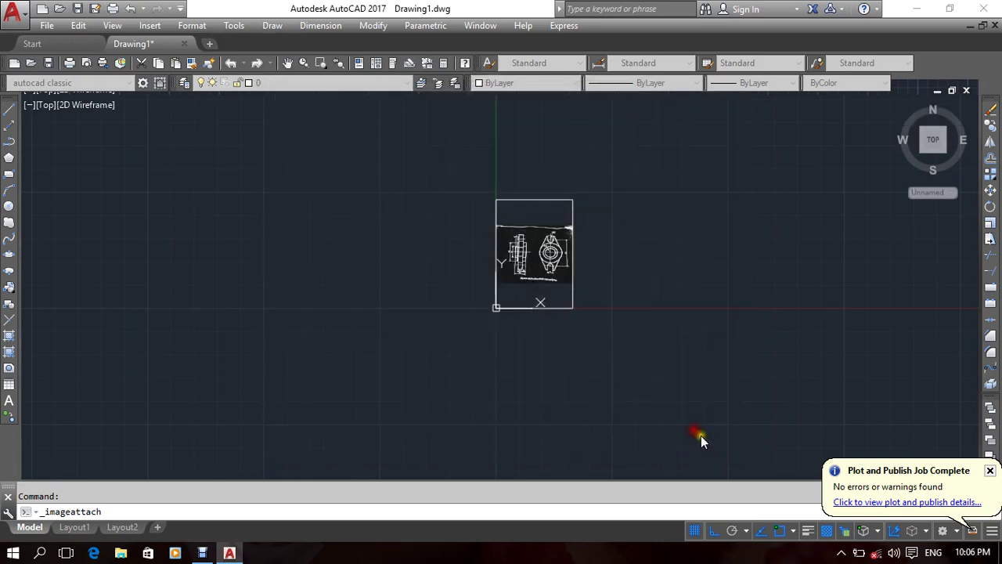
{"action": "left_click", "coordinate": [150, 25]}
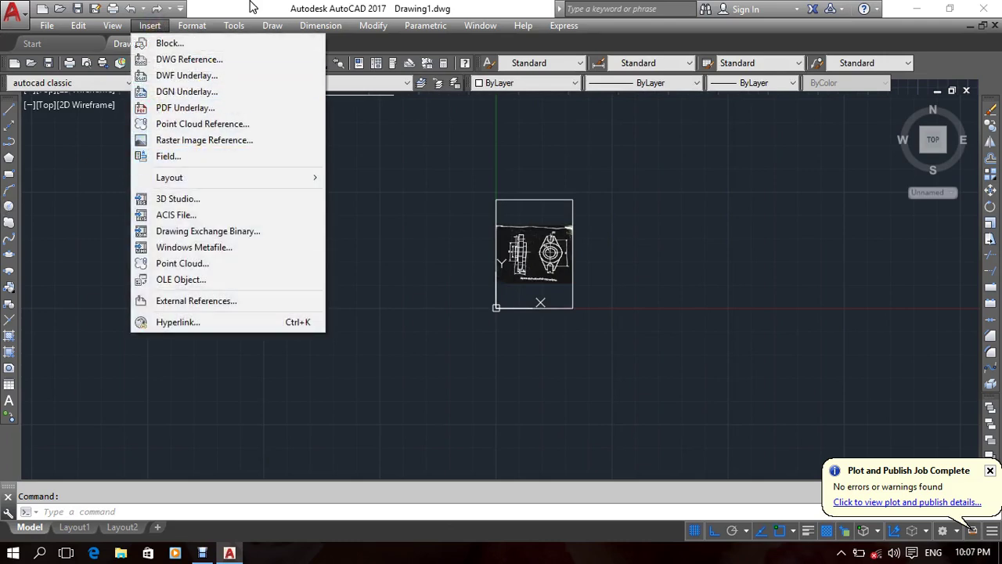
{"action": "left_click", "coordinate": [273, 25]}
{"action": "left_click", "coordinate": [176, 157]}
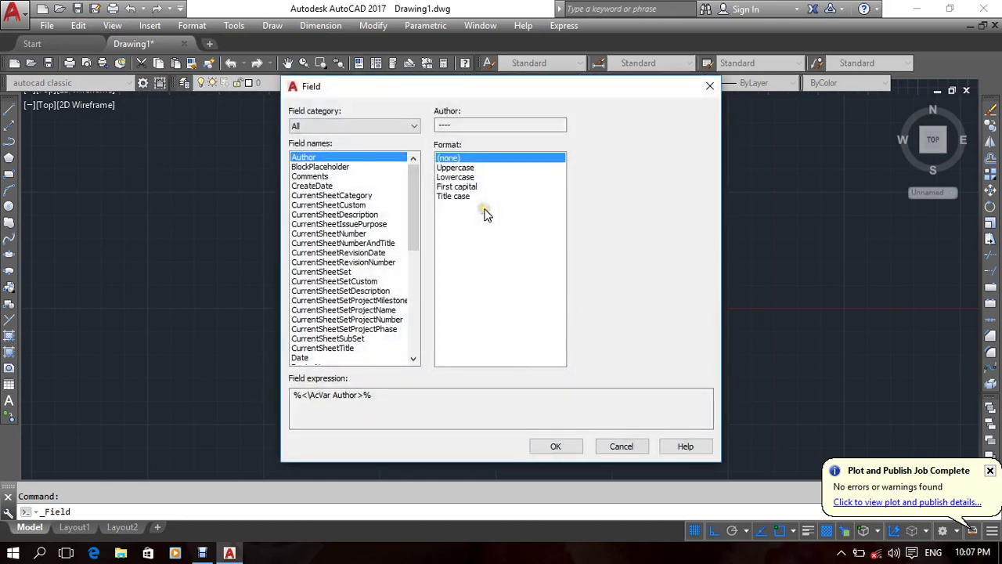
{"action": "left_click_drag", "start_coordinate": [412, 200], "coordinate": [427, 317]}
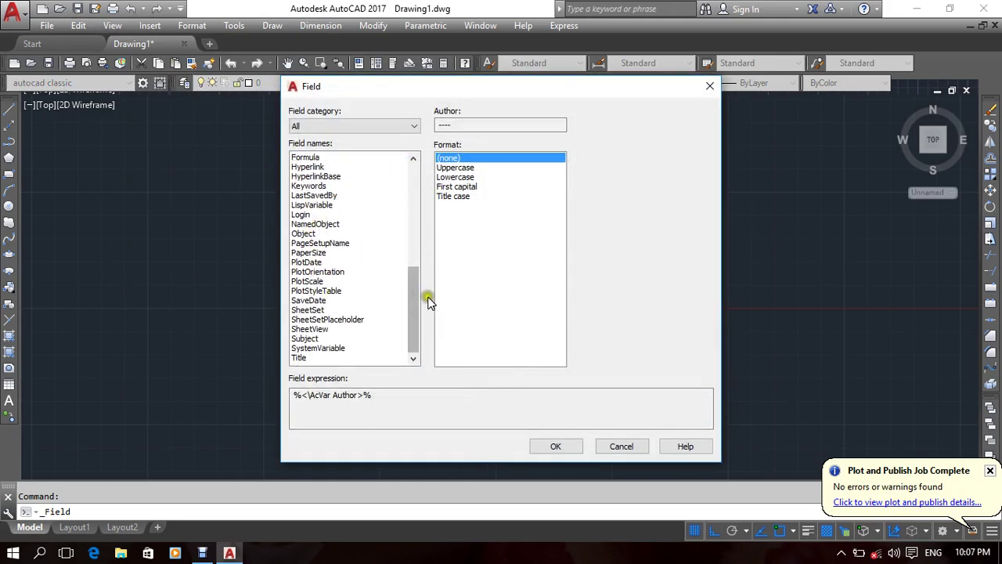
{"action": "left_click_drag", "start_coordinate": [413, 296], "coordinate": [404, 174]}
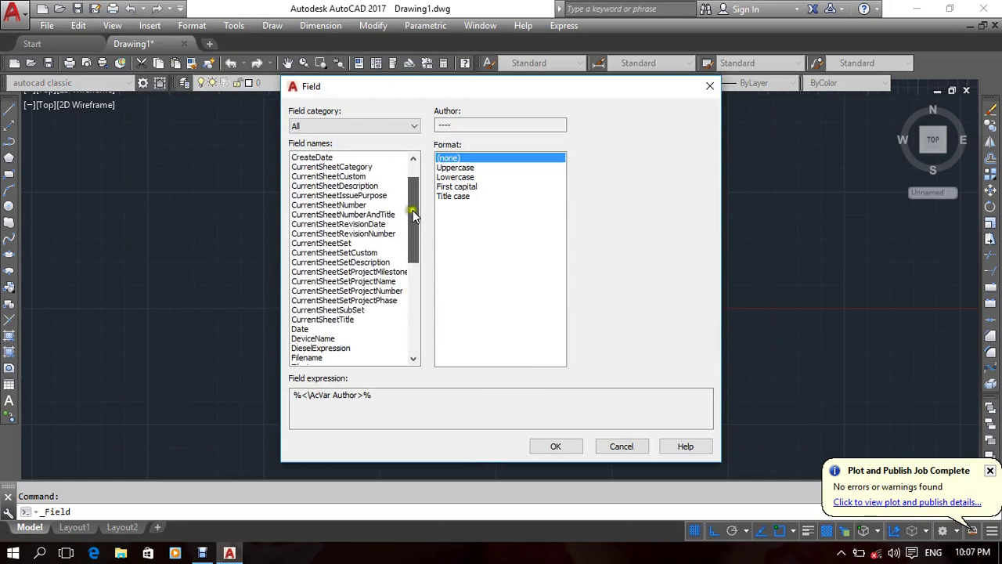
{"action": "left_click", "coordinate": [329, 124]}
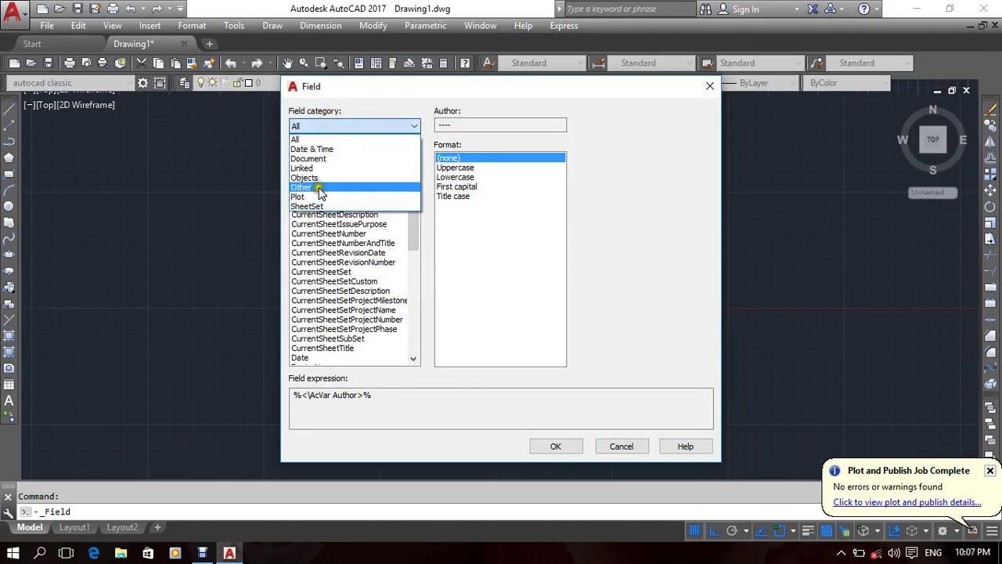
{"action": "left_click", "coordinate": [317, 178]}
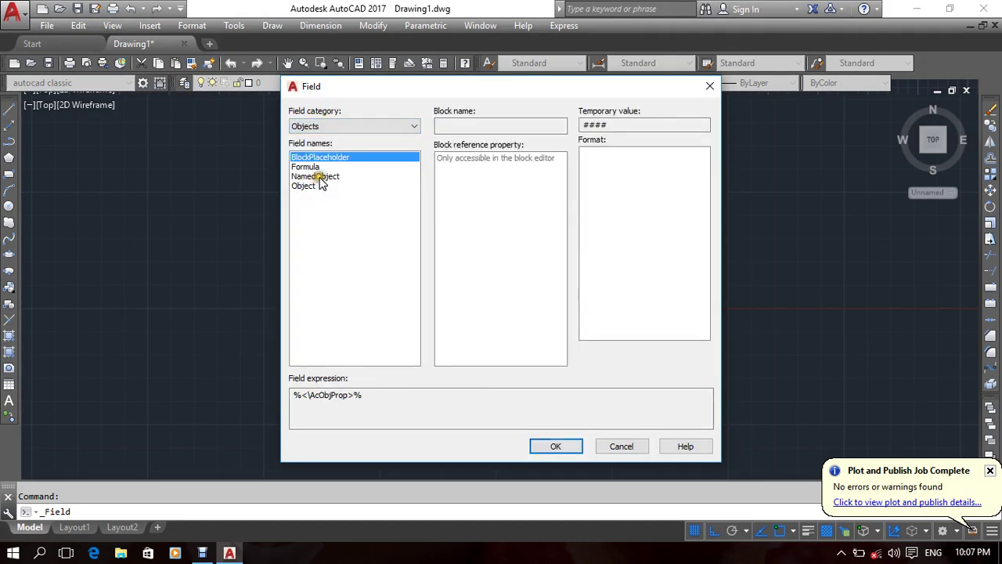
{"action": "left_click", "coordinate": [305, 186]}
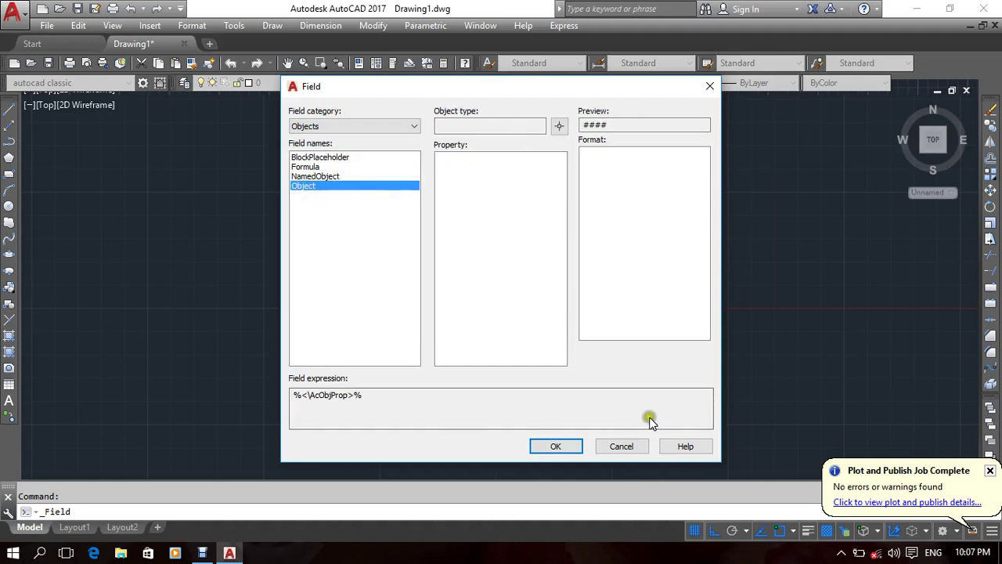
{"action": "left_click", "coordinate": [626, 445]}
Erase the attached PDF underlay using a window selection
{"action": "left_click", "coordinate": [411, 335]}
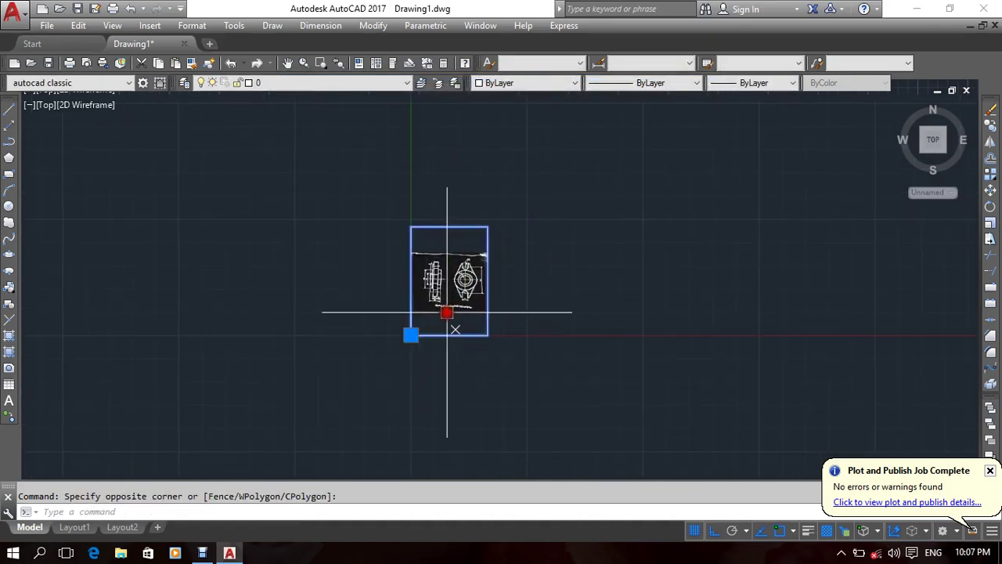
{"action": "left_click", "coordinate": [446, 311]}
{"action": "key", "text": "Delete"}
Draw two circles of different radii with the CIRCLE command
{"action": "type", "text": "c"}
{"action": "key", "text": "Return"}
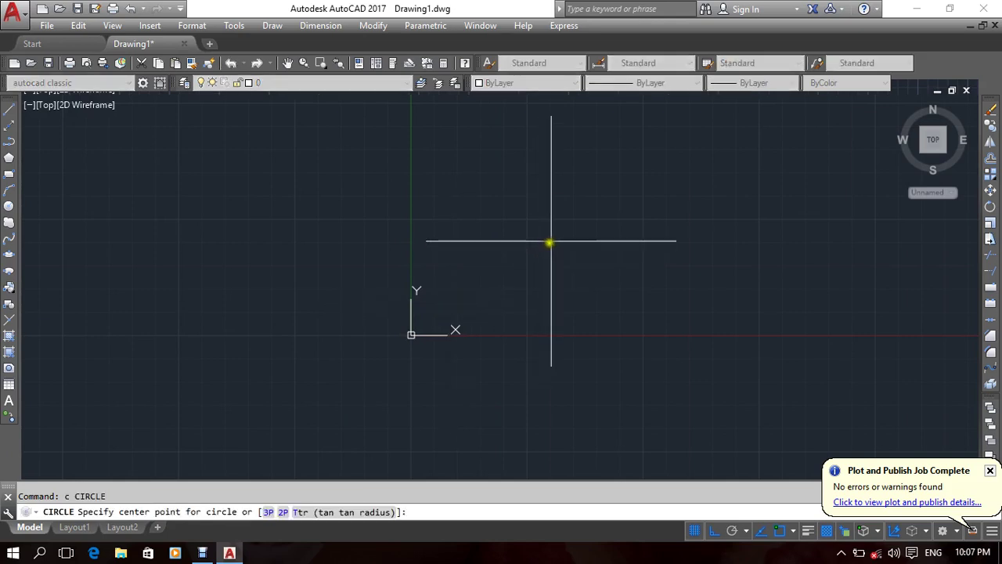
{"action": "left_click", "coordinate": [569, 226]}
{"action": "left_click", "coordinate": [576, 264]}
{"action": "middle_click_drag", "start_coordinate": [644, 262], "coordinate": [472, 300]}
{"action": "key", "text": "Return"}
{"action": "left_click", "coordinate": [696, 210]}
{"action": "left_click", "coordinate": [661, 259]}
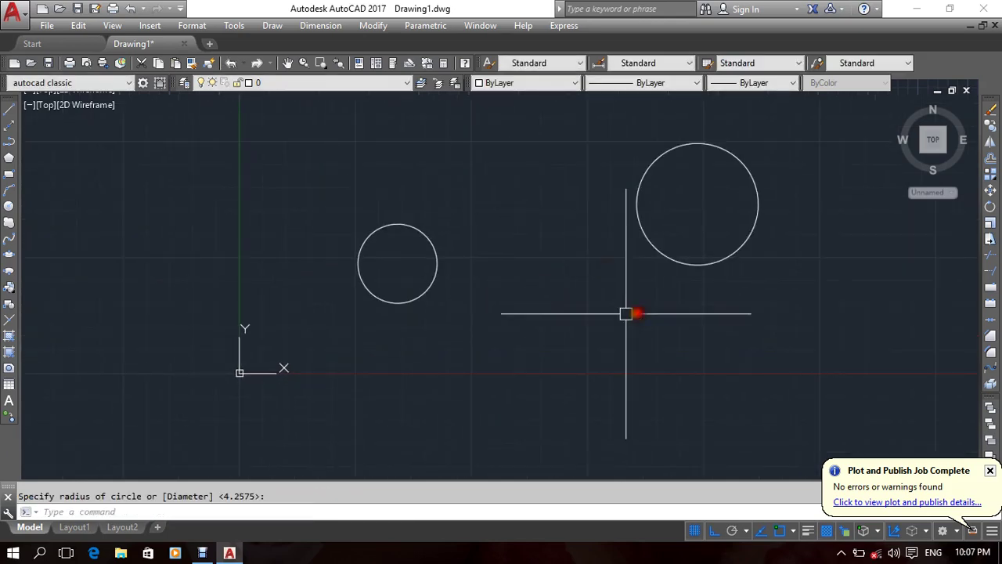
{"action": "scroll", "coordinate": [294, 300], "scroll_direction": "down", "scroll_amount": 5}
Draw a third circle of another size and recentre the circles in view
{"action": "key", "text": "Return"}
{"action": "left_click", "coordinate": [658, 279]}
{"action": "middle_click_drag", "start_coordinate": [349, 347], "coordinate": [434, 306]}
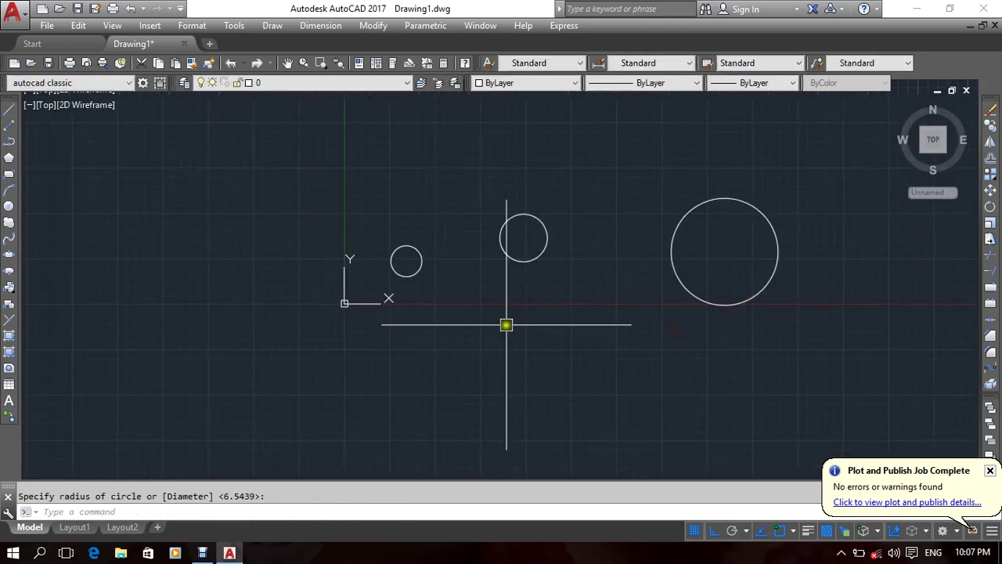
{"action": "scroll", "coordinate": [446, 251], "scroll_direction": "up", "scroll_amount": 4}
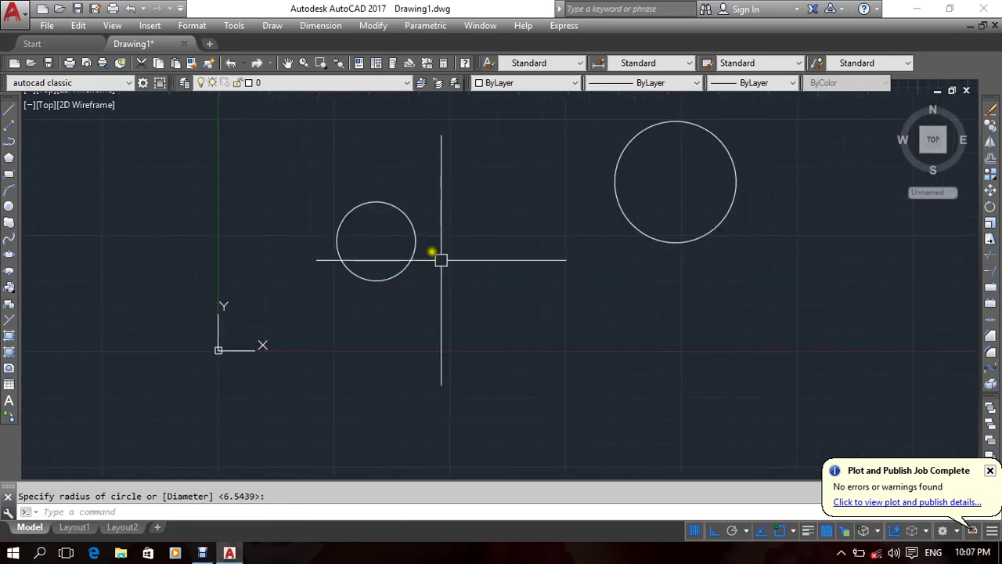
{"action": "scroll", "coordinate": [440, 259], "scroll_direction": "down", "scroll_amount": 2}
{"action": "middle_click_drag", "start_coordinate": [441, 259], "coordinate": [288, 289]}
{"action": "middle_click_drag", "start_coordinate": [364, 292], "coordinate": [357, 279]}
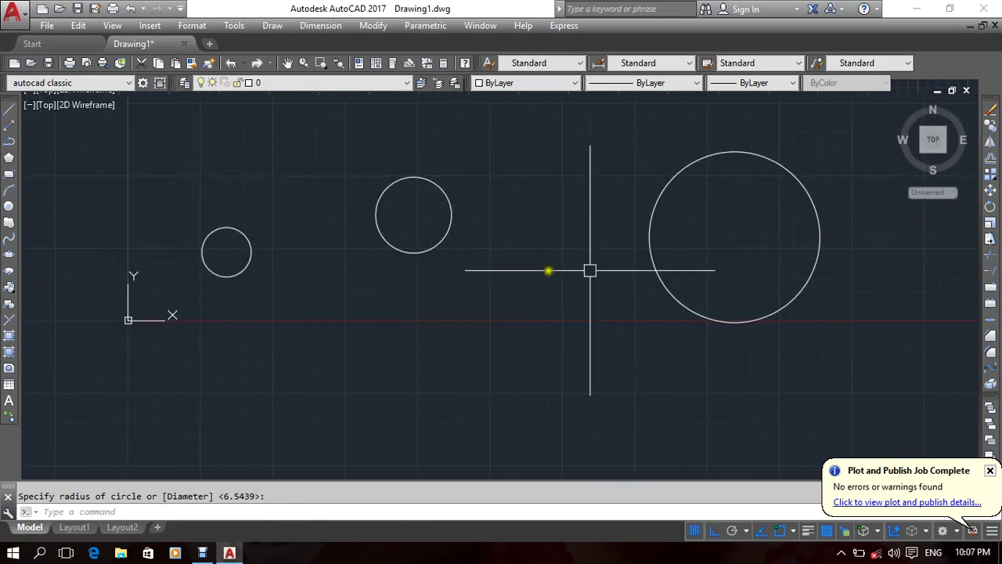
{"action": "mouse_move", "coordinate": [587, 269]}
{"action": "middle_mouse_down"}
{"action": "mouse_move", "coordinate": [689, 308]}
{"action": "mouse_move", "coordinate": [731, 305]}
{"action": "mouse_move", "coordinate": [701, 317]}
{"action": "middle_mouse_up"}
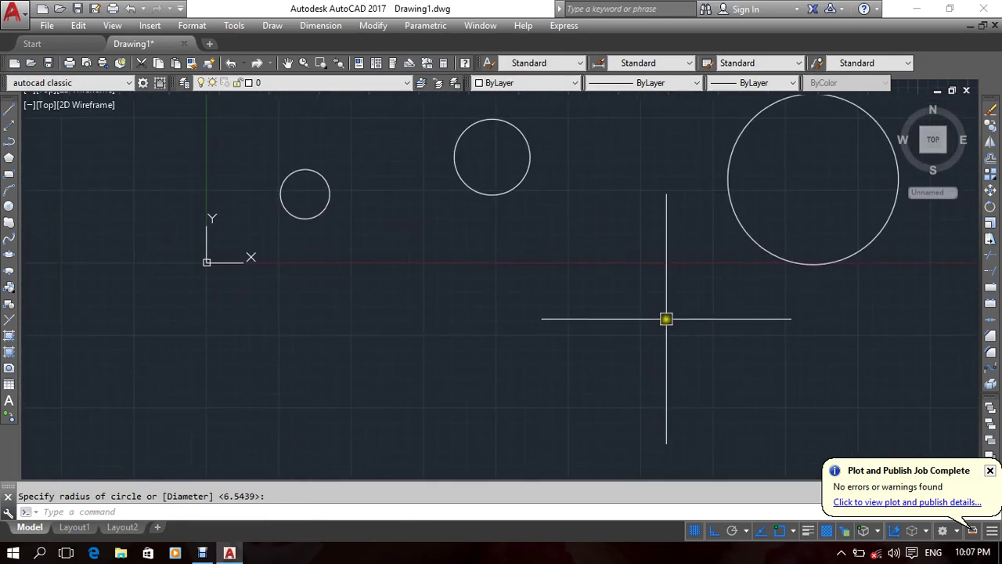
{"action": "type", "text": "pl"}
Draw a closed stepped polyline outline below the circles, ending back at its start
{"action": "key", "text": "Return"}
{"action": "left_click", "coordinate": [393, 336]}
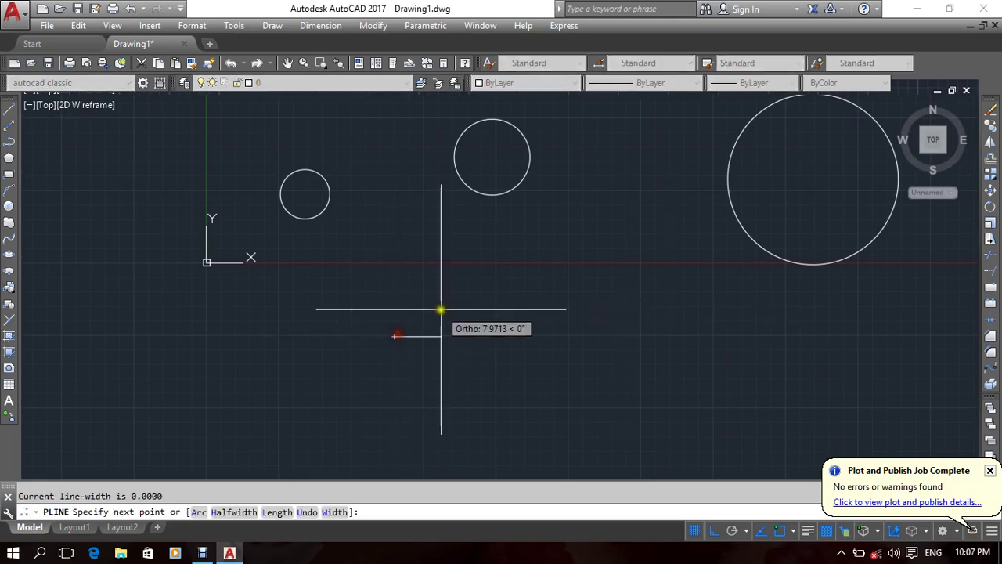
{"action": "left_click", "coordinate": [440, 335]}
{"action": "left_click", "coordinate": [440, 389]}
{"action": "left_click", "coordinate": [515, 398]}
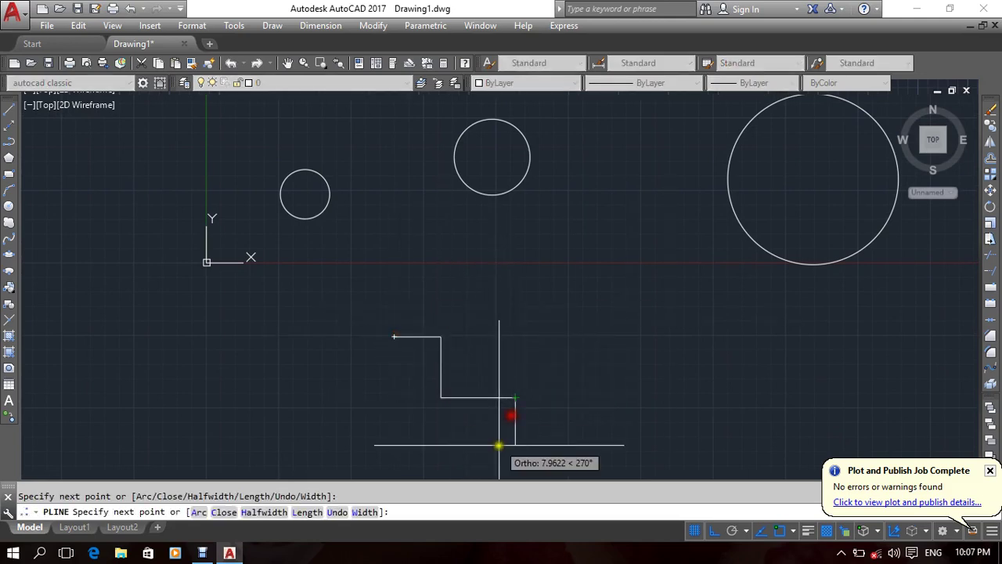
{"action": "left_click", "coordinate": [515, 443]}
{"action": "left_click", "coordinate": [353, 444]}
{"action": "left_click", "coordinate": [363, 407]}
{"action": "left_click", "coordinate": [321, 407]}
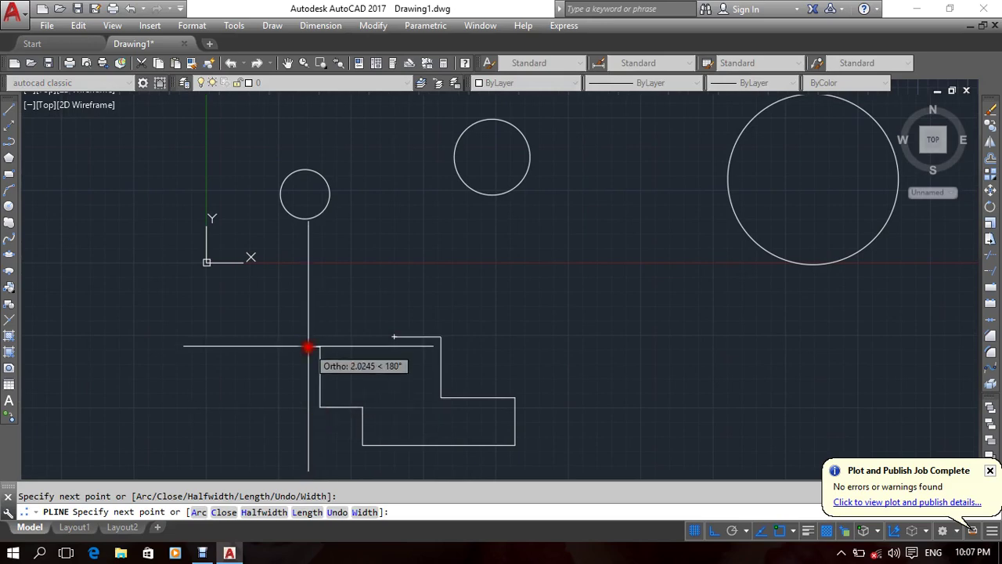
{"action": "left_click", "coordinate": [321, 345]}
{"action": "left_click", "coordinate": [396, 337]}
{"action": "key", "text": "Return"}
{"action": "middle_click_drag", "start_coordinate": [456, 287], "coordinate": [460, 350]}
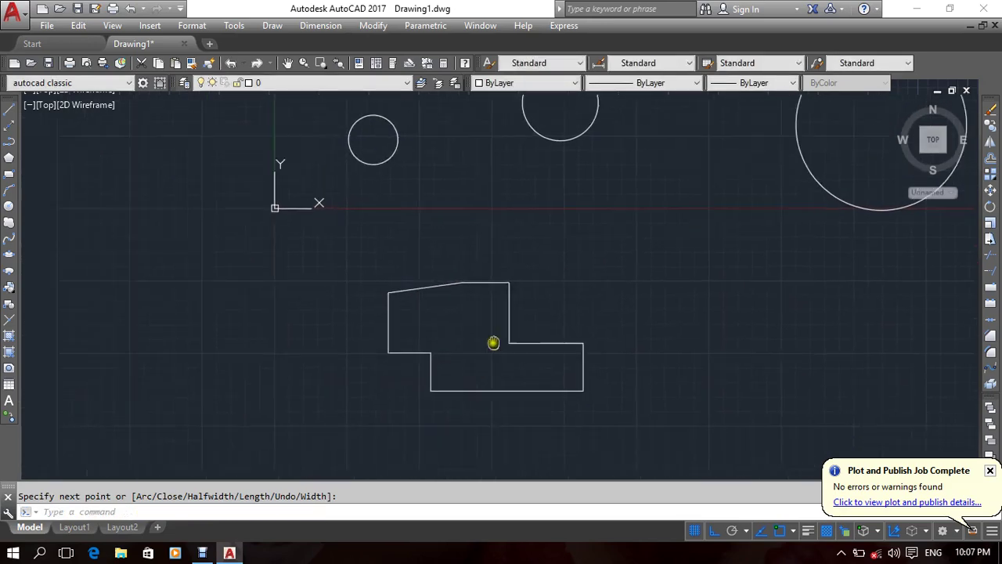
Create an Objects > Object field linked to the smallest circle, previewing its Area 56.9450
{"action": "left_click", "coordinate": [232, 27]}
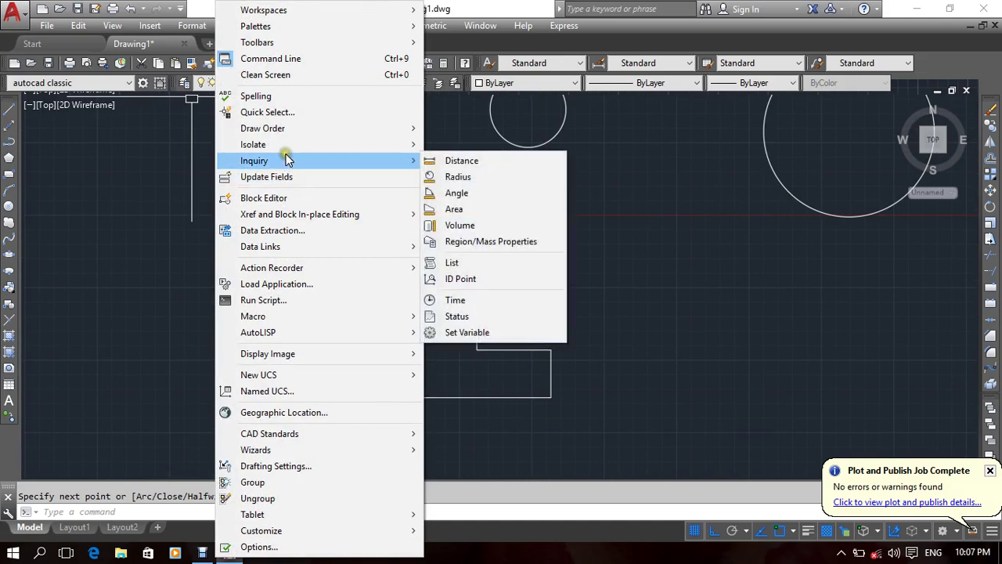
{"action": "mouse_move", "coordinate": [149, 26]}
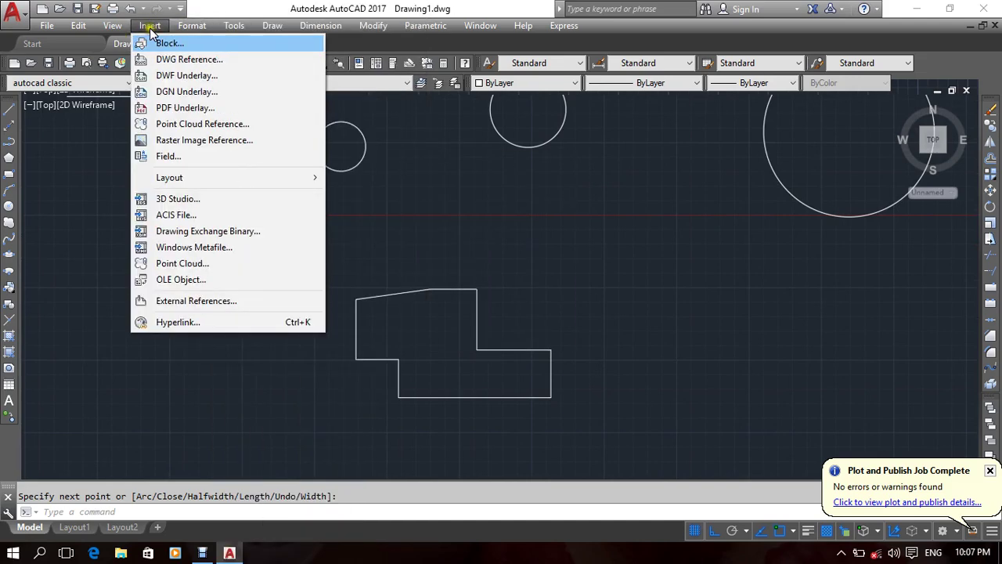
{"action": "left_click", "coordinate": [179, 159]}
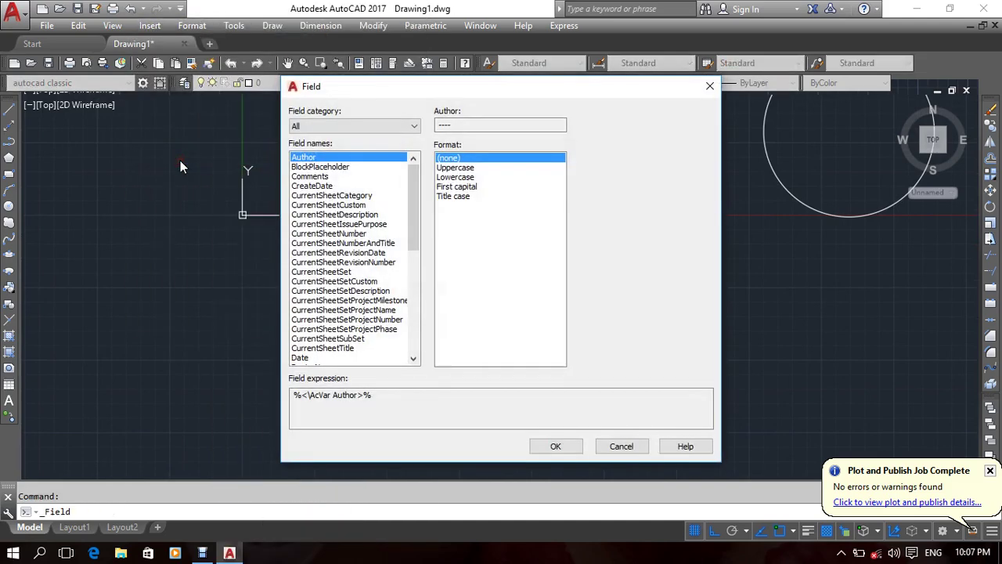
{"action": "left_click", "coordinate": [310, 127]}
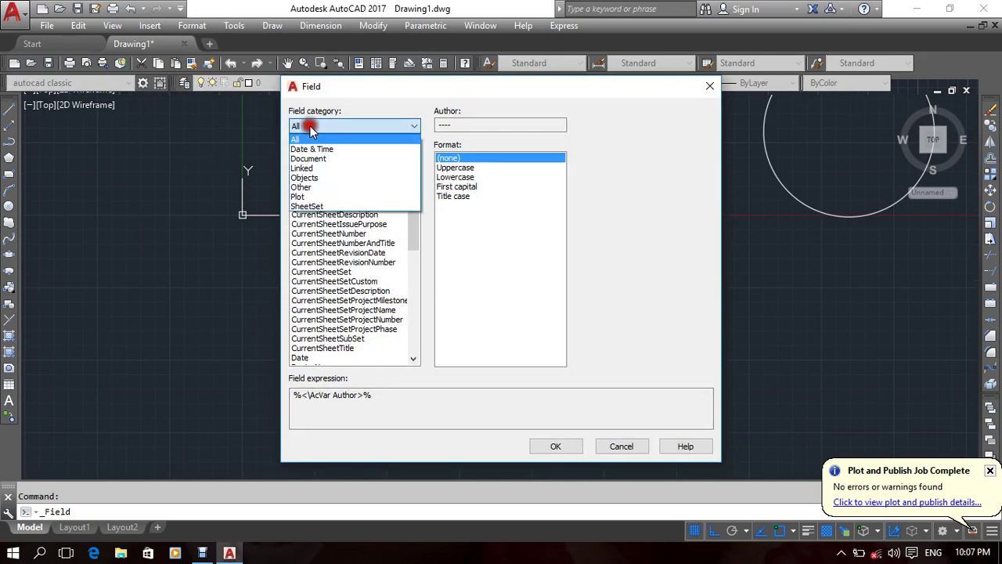
{"action": "left_click", "coordinate": [313, 179]}
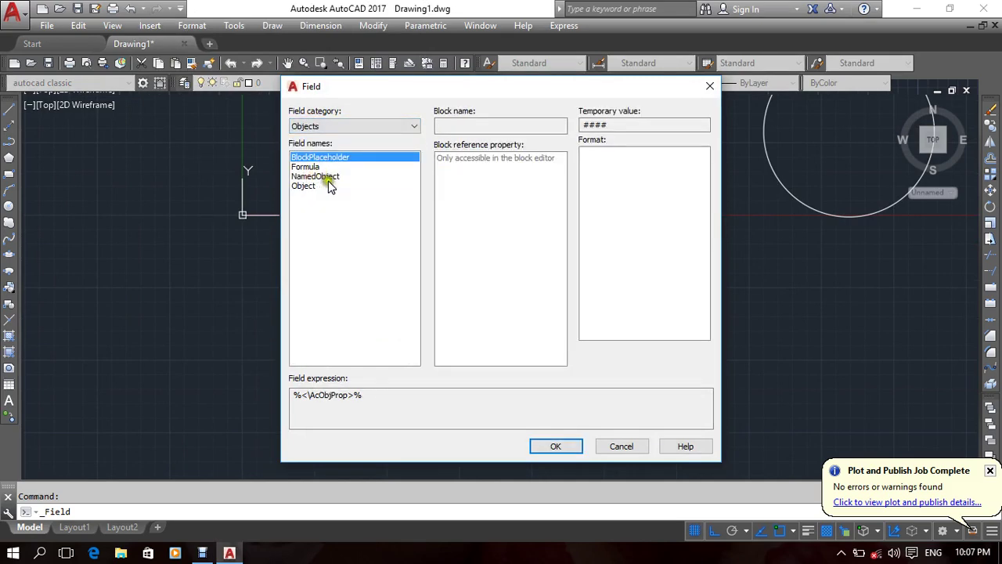
{"action": "left_click", "coordinate": [304, 187]}
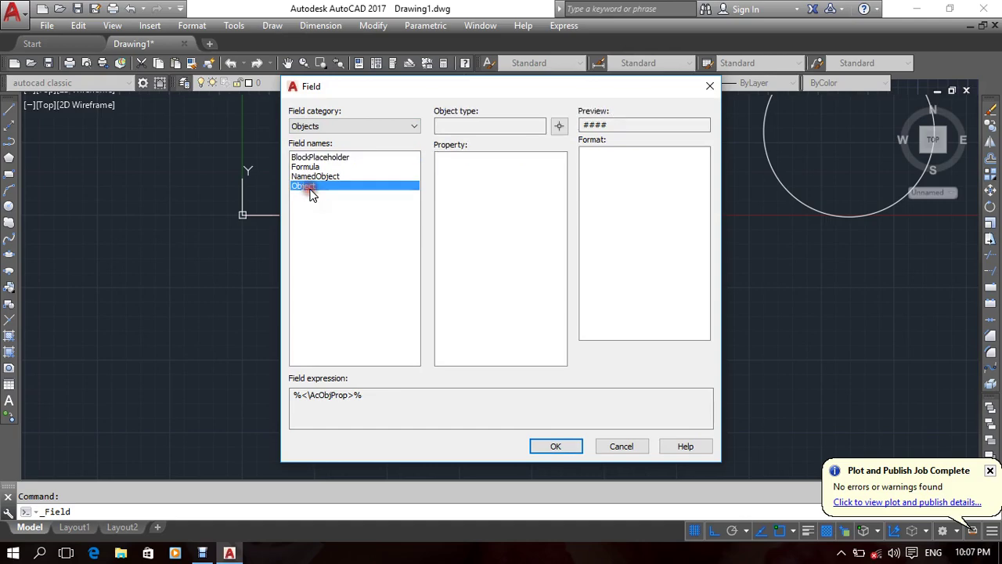
{"action": "left_click", "coordinate": [560, 128]}
{"action": "scroll", "coordinate": [457, 168], "scroll_direction": "down", "scroll_amount": 2}
{"action": "scroll", "coordinate": [445, 215], "scroll_direction": "down", "scroll_amount": 2}
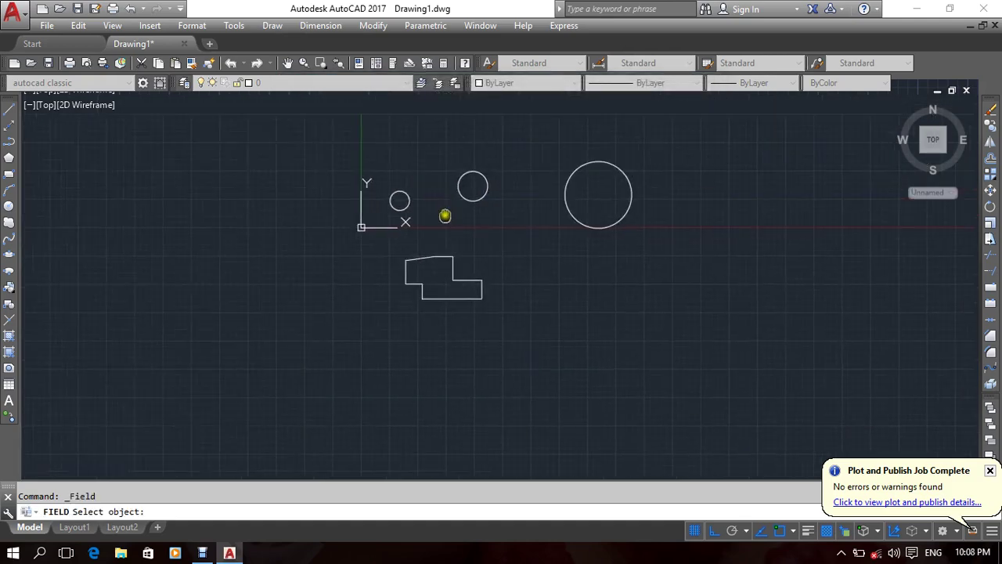
{"action": "left_click", "coordinate": [400, 200]}
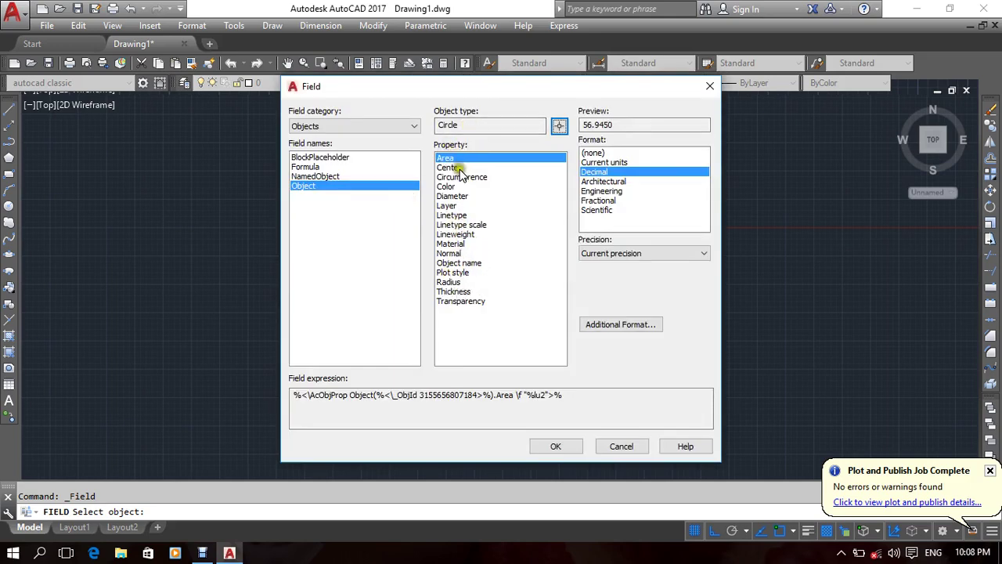
Place the 56.9450 area field text inside the smallest circle
{"action": "left_click", "coordinate": [555, 446]}
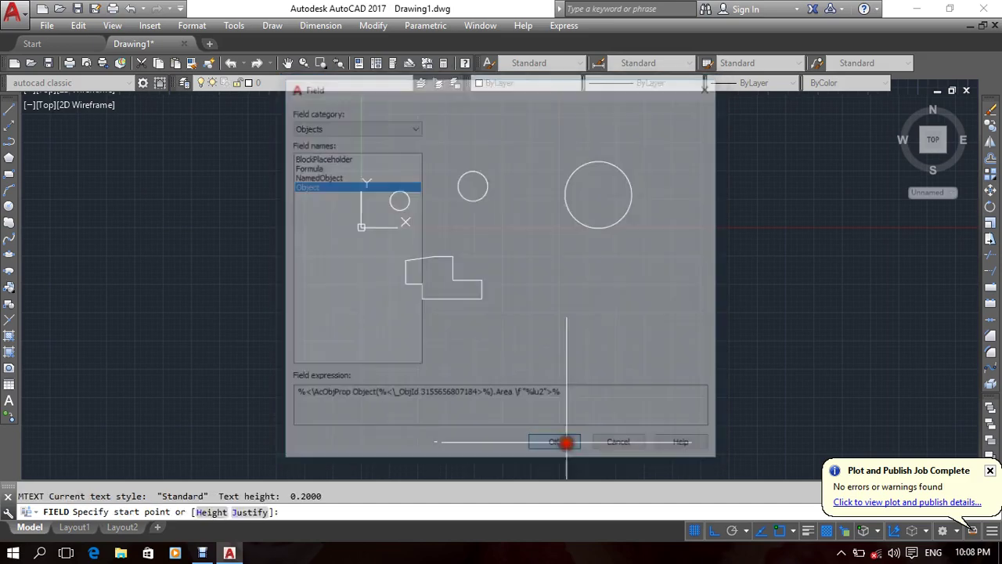
{"action": "scroll", "coordinate": [438, 226], "scroll_direction": "up", "scroll_amount": 2}
{"action": "scroll", "coordinate": [438, 224], "scroll_direction": "up", "scroll_amount": 4}
{"action": "scroll", "coordinate": [438, 223], "scroll_direction": "up", "scroll_amount": 2}
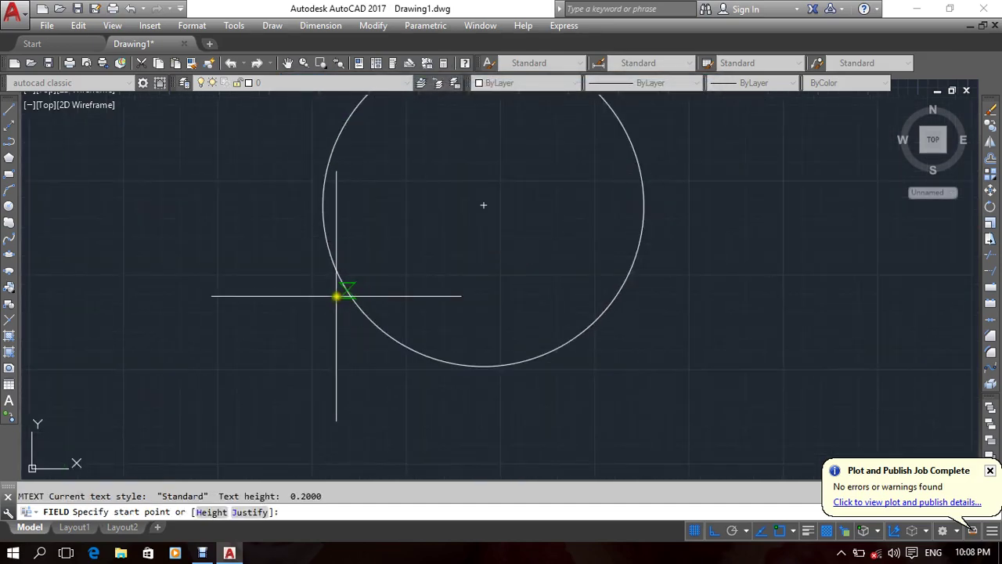
{"action": "scroll", "coordinate": [313, 265], "scroll_direction": "down", "scroll_amount": 8}
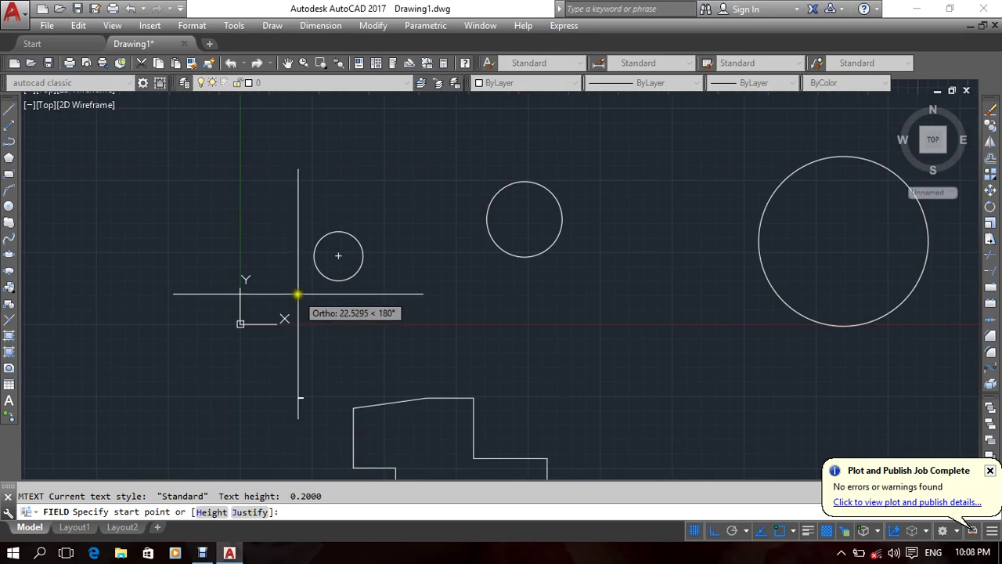
{"action": "key", "text": "F8"}
{"action": "scroll", "coordinate": [254, 258], "scroll_direction": "up", "scroll_amount": 5}
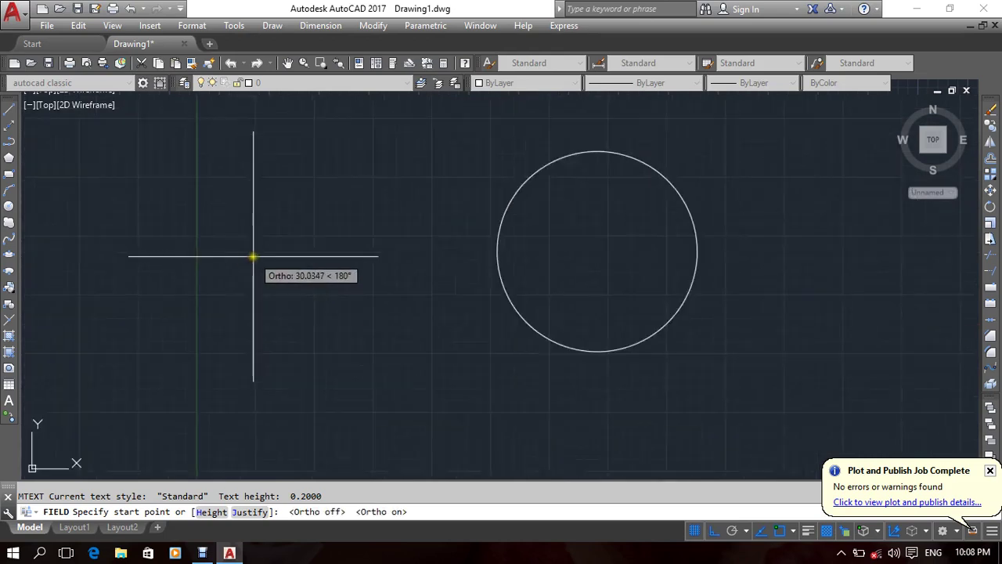
{"action": "scroll", "coordinate": [515, 197], "scroll_direction": "down", "scroll_amount": 2}
{"action": "key", "text": "F8"}
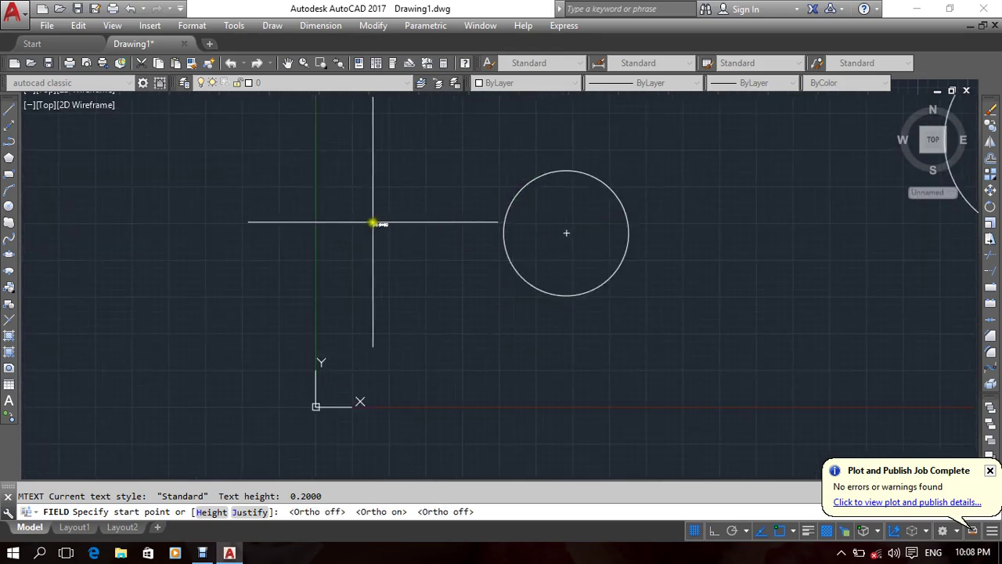
{"action": "scroll", "coordinate": [552, 235], "scroll_direction": "up", "scroll_amount": 2}
{"action": "scroll", "coordinate": [560, 270], "scroll_direction": "up", "scroll_amount": 2}
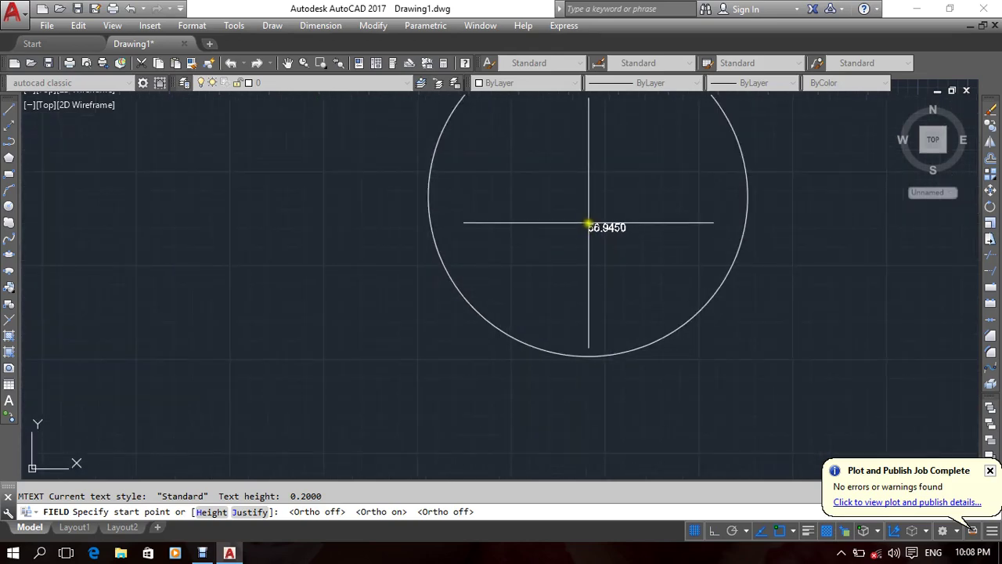
{"action": "left_click", "coordinate": [571, 231]}
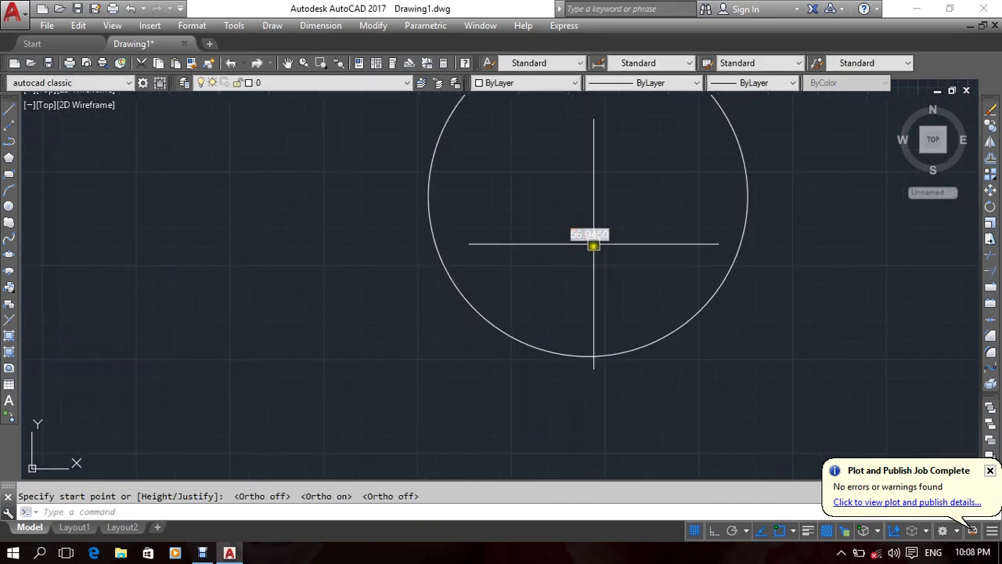
{"action": "scroll", "coordinate": [548, 235], "scroll_direction": "up", "scroll_amount": 4}
{"action": "scroll", "coordinate": [501, 239], "scroll_direction": "up", "scroll_amount": 2}
{"action": "scroll", "coordinate": [469, 249], "scroll_direction": "down", "scroll_amount": 4}
{"action": "scroll", "coordinate": [456, 262], "scroll_direction": "down", "scroll_amount": 2}
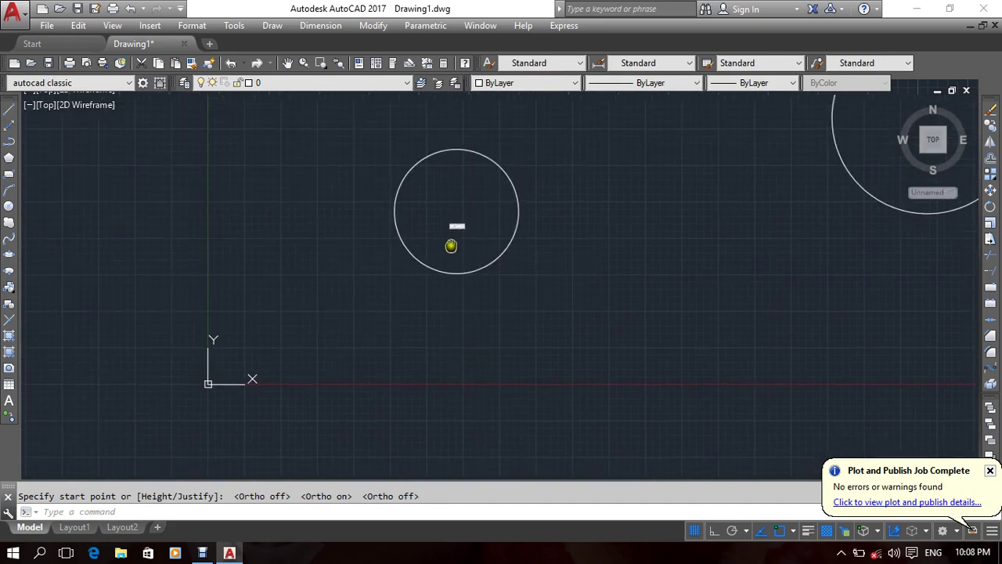
{"action": "middle_click_drag", "start_coordinate": [459, 235], "coordinate": [455, 257]}
{"action": "key", "text": "Escape"}
Shrink the smallest circle by dragging its top quadrant grip inward
{"action": "left_click", "coordinate": [479, 272]}
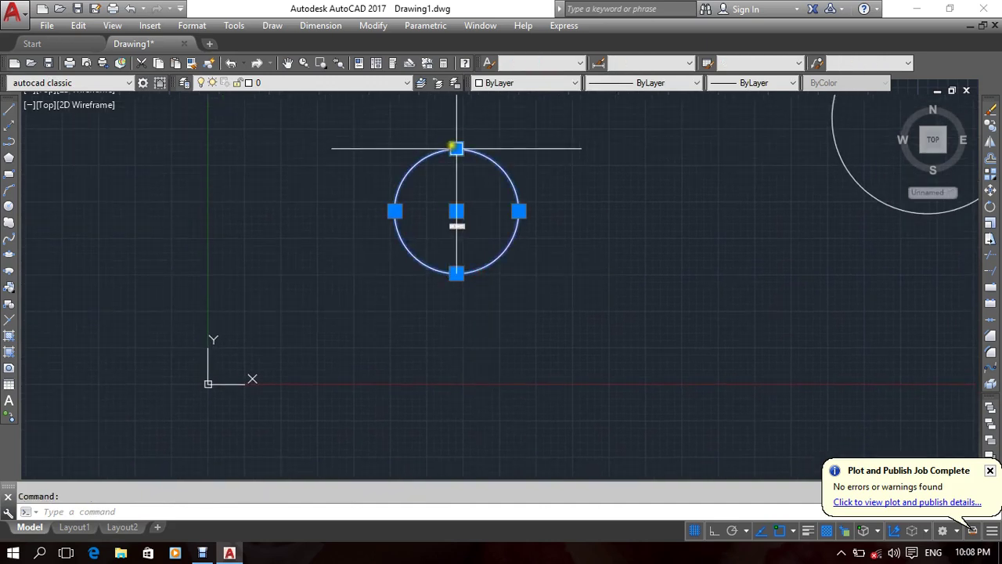
{"action": "left_click", "coordinate": [456, 148]}
{"action": "scroll", "coordinate": [459, 184], "scroll_direction": "up", "scroll_amount": 4}
{"action": "scroll", "coordinate": [474, 227], "scroll_direction": "up", "scroll_amount": 4}
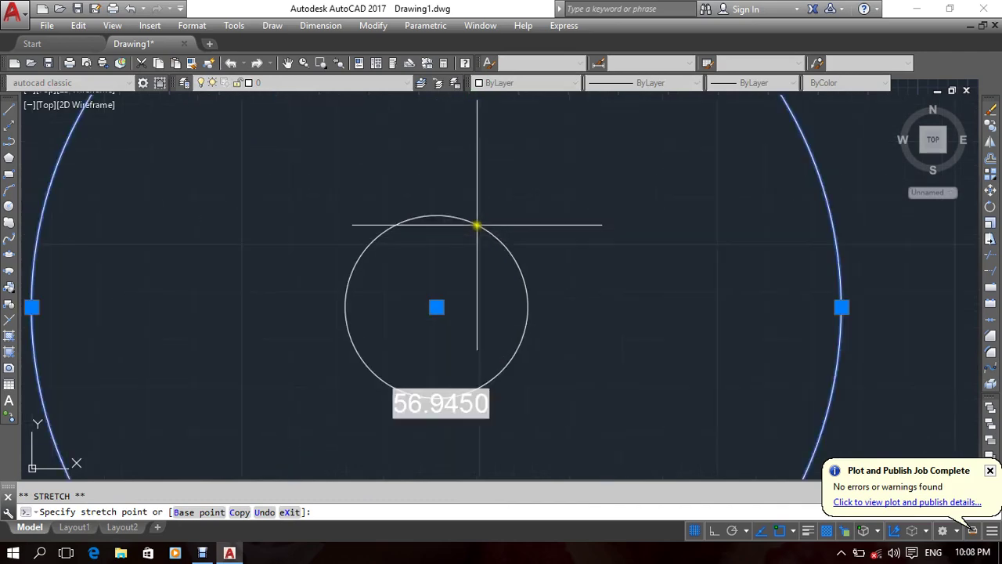
{"action": "left_click", "coordinate": [485, 168]}
{"action": "middle_click_drag", "start_coordinate": [416, 374], "coordinate": [430, 274]}
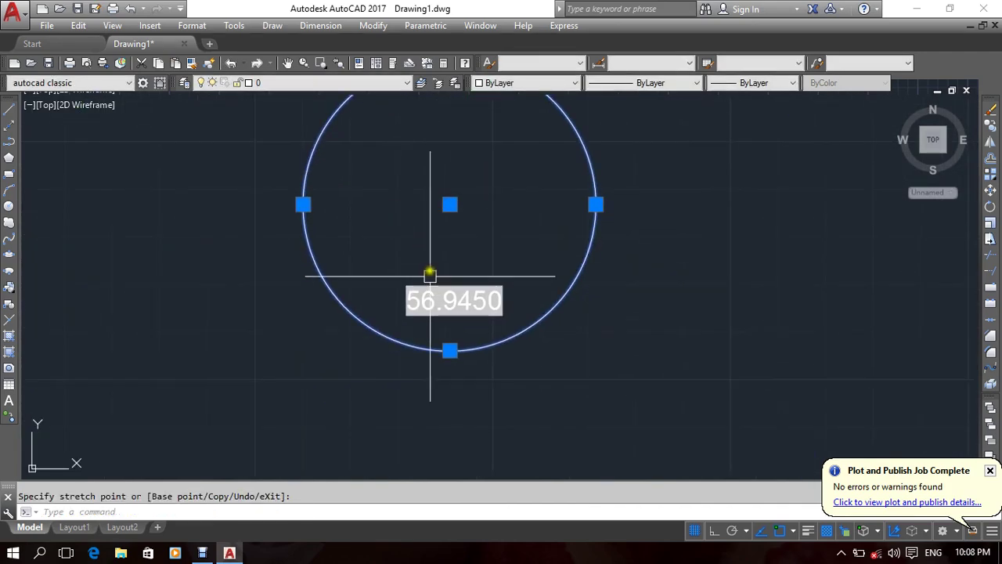
{"action": "scroll", "coordinate": [429, 274], "scroll_direction": "up", "scroll_amount": 4}
{"action": "scroll", "coordinate": [436, 297], "scroll_direction": "down", "scroll_amount": 6}
{"action": "key", "text": "Escape"}
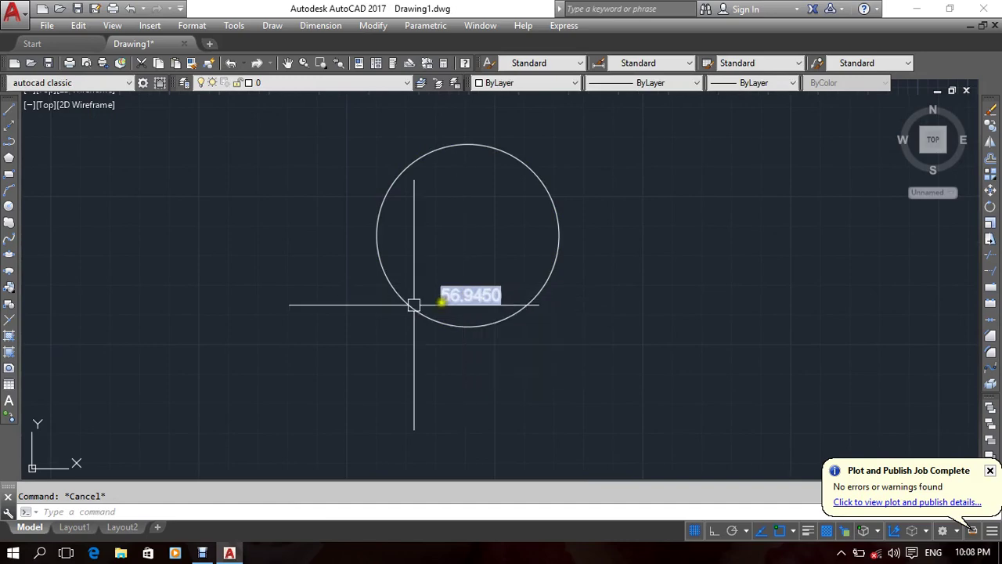
Run Update Fields on the area text so it reports the new area 7.4518
{"action": "left_click", "coordinate": [235, 25]}
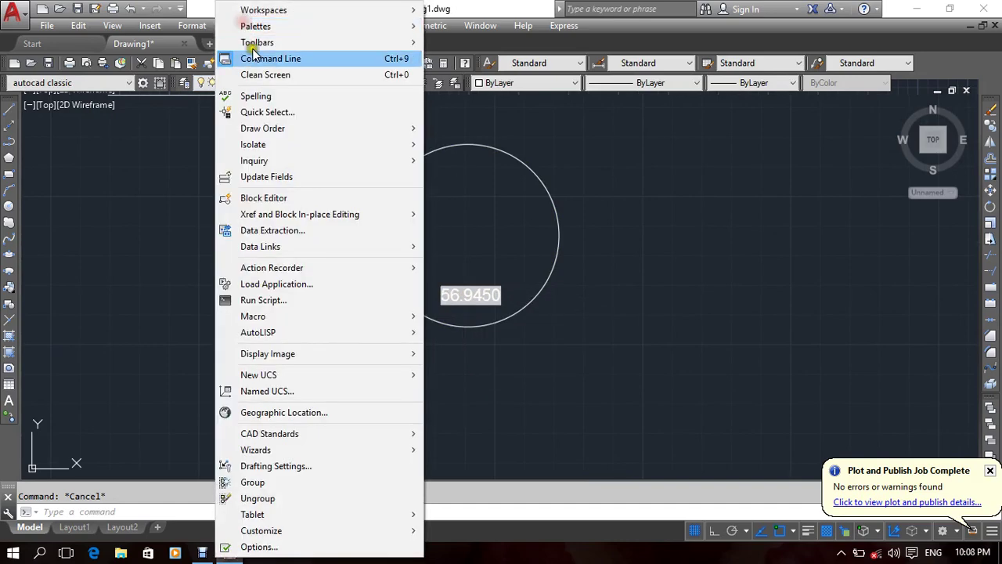
{"action": "left_click", "coordinate": [275, 177]}
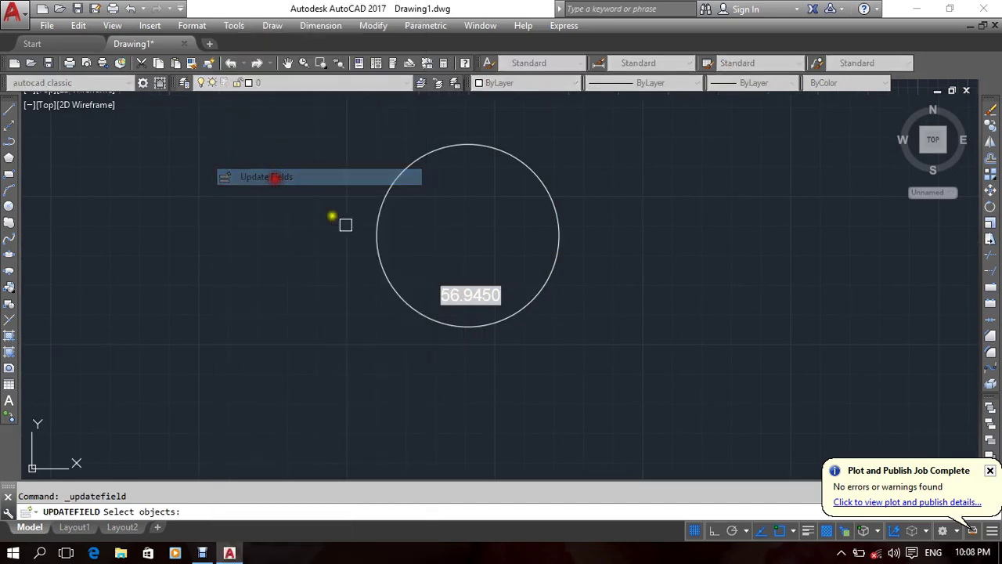
{"action": "scroll", "coordinate": [548, 310], "scroll_direction": "up", "scroll_amount": 2}
{"action": "scroll", "coordinate": [524, 321], "scroll_direction": "up", "scroll_amount": 3}
{"action": "left_click", "coordinate": [266, 290]}
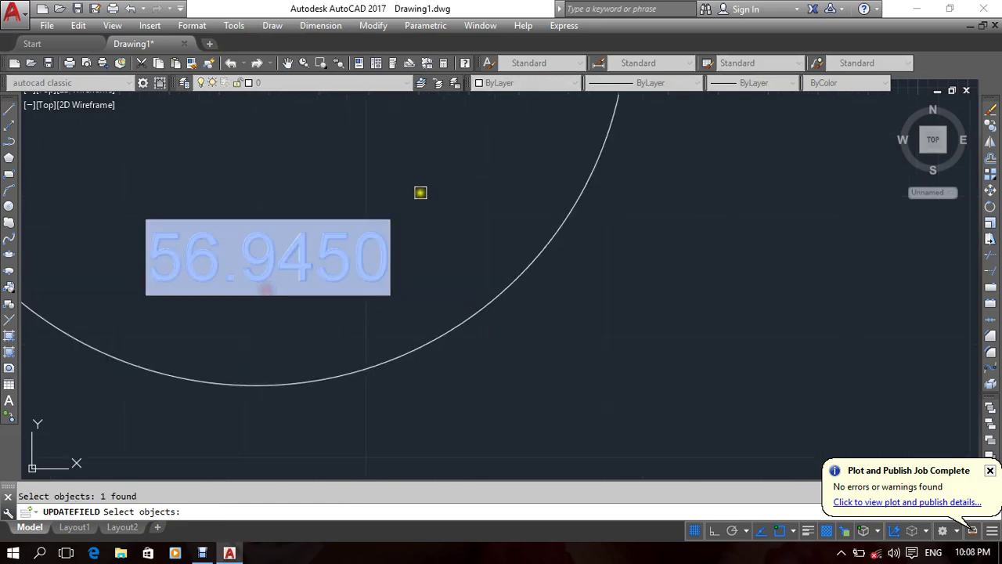
{"action": "key", "text": "Return"}
{"action": "scroll", "coordinate": [427, 200], "scroll_direction": "down", "scroll_amount": 4}
{"action": "scroll", "coordinate": [462, 227], "scroll_direction": "down", "scroll_amount": 4}
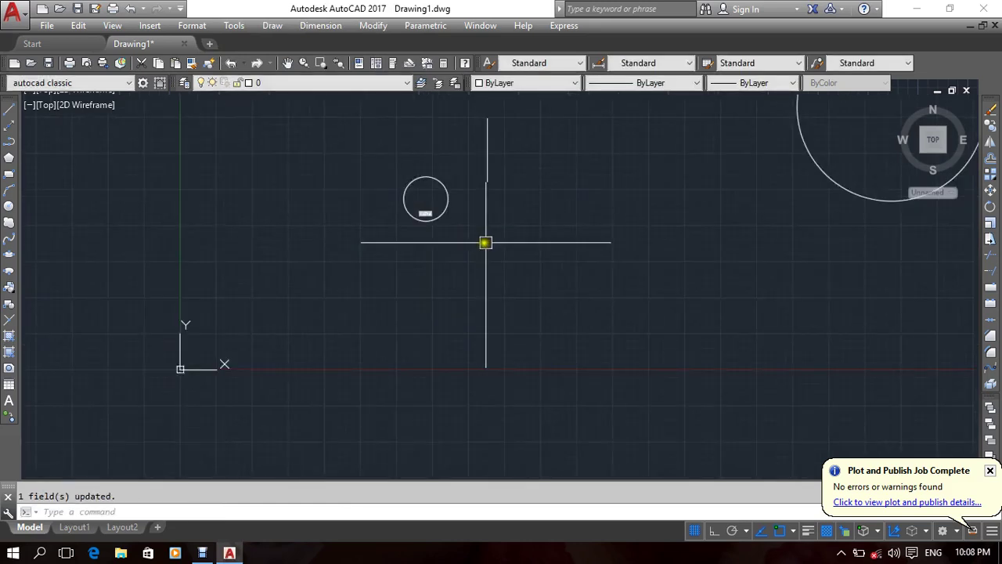
{"action": "scroll", "coordinate": [485, 259], "scroll_direction": "down", "scroll_amount": 1}
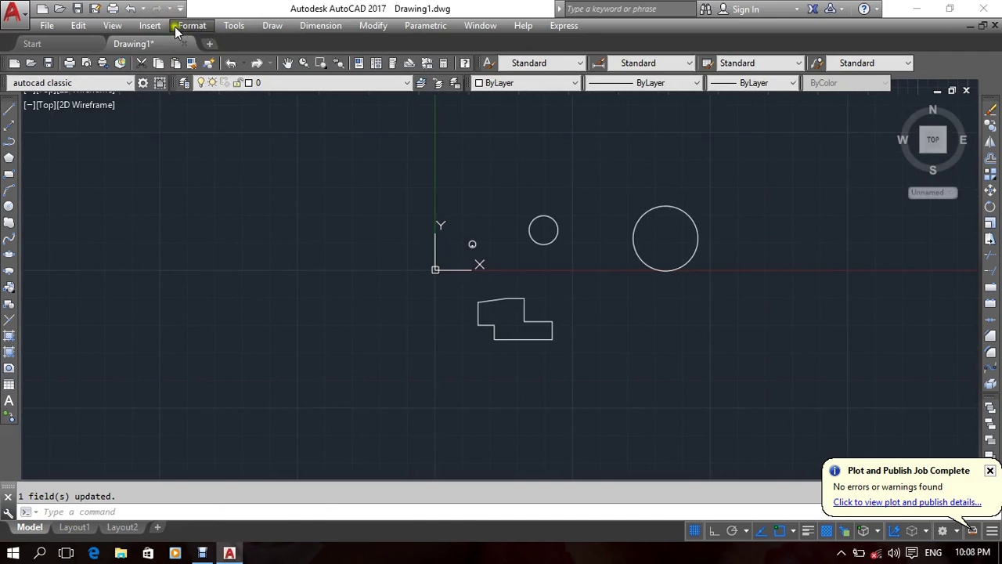
Select the two larger circles and the stepped polyline outline
{"action": "left_click", "coordinate": [150, 25]}
{"action": "key", "text": "Escape"}
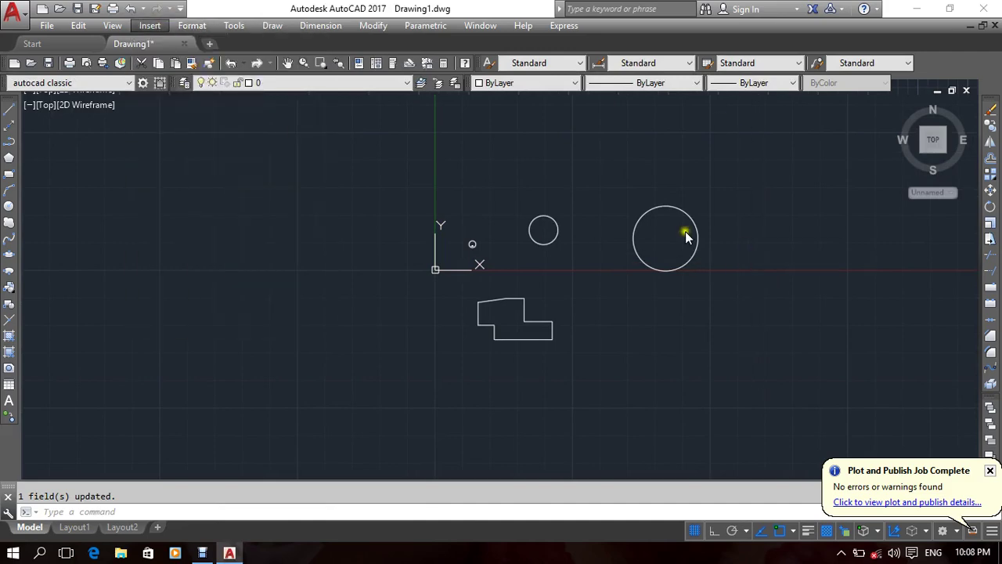
{"action": "left_click", "coordinate": [675, 201]}
{"action": "left_click", "coordinate": [562, 231]}
{"action": "left_click", "coordinate": [582, 287]}
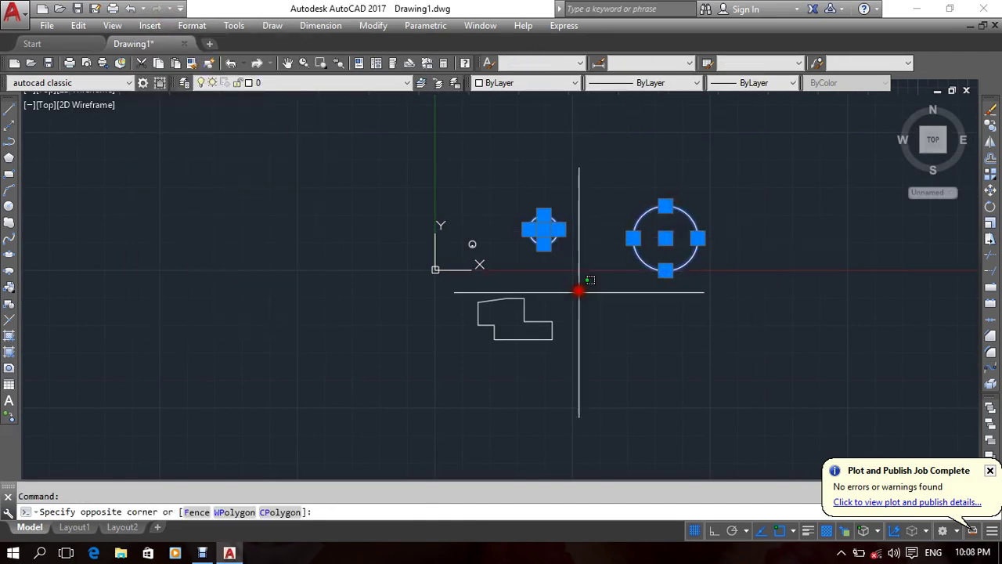
{"action": "left_click", "coordinate": [458, 355]}
Scale the selected objects by 0.1 with SC from a base point below the outline
{"action": "type", "text": "sc"}
{"action": "key", "text": "Return"}
{"action": "left_click", "coordinate": [474, 353]}
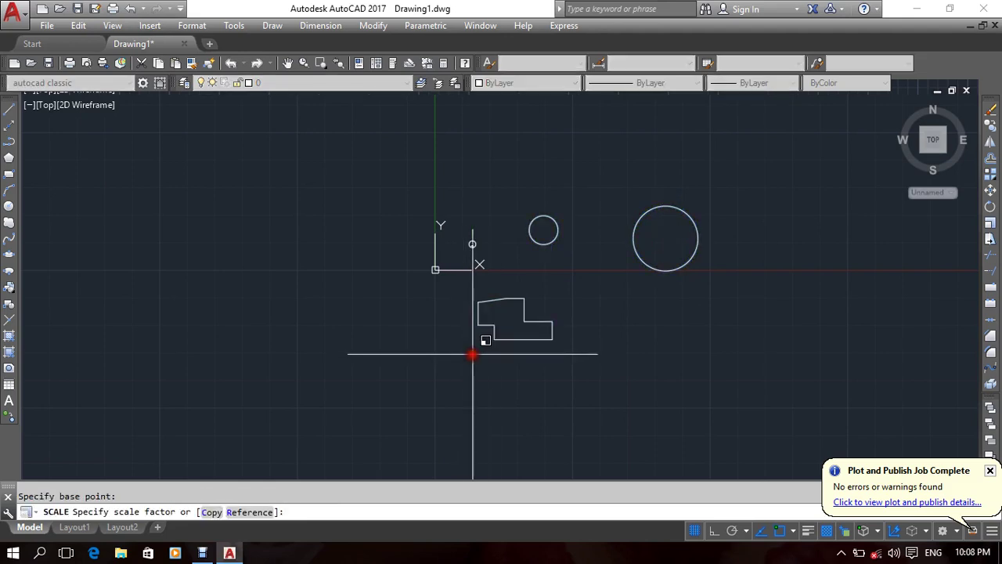
{"action": "type", "text": "1"}
{"action": "key", "text": "Return"}
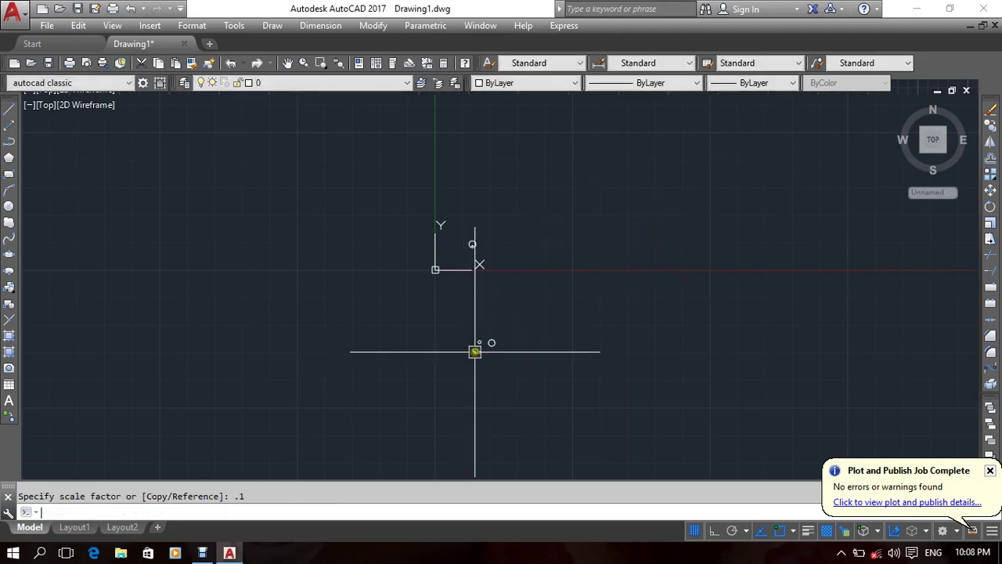
{"action": "scroll", "coordinate": [522, 340], "scroll_direction": "up", "scroll_amount": 5}
{"action": "scroll", "coordinate": [514, 306], "scroll_direction": "up", "scroll_amount": 3}
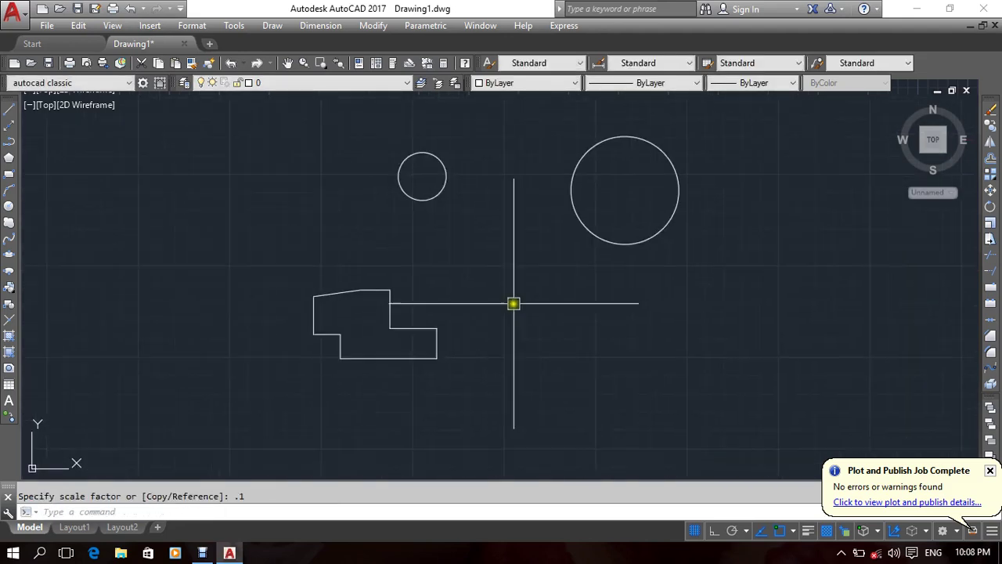
{"action": "scroll", "coordinate": [487, 347], "scroll_direction": "up", "scroll_amount": 2}
{"action": "middle_click_drag", "start_coordinate": [487, 347], "coordinate": [487, 362]}
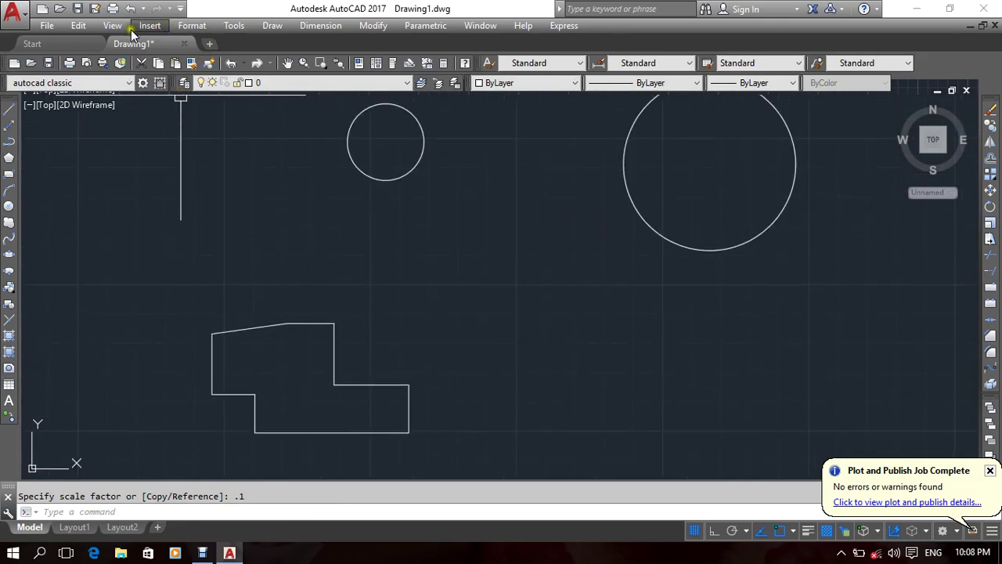
{"action": "left_click", "coordinate": [134, 29]}
Create an area field linked to the stepped polyline, previewing 4.3596
{"action": "left_click", "coordinate": [178, 155]}
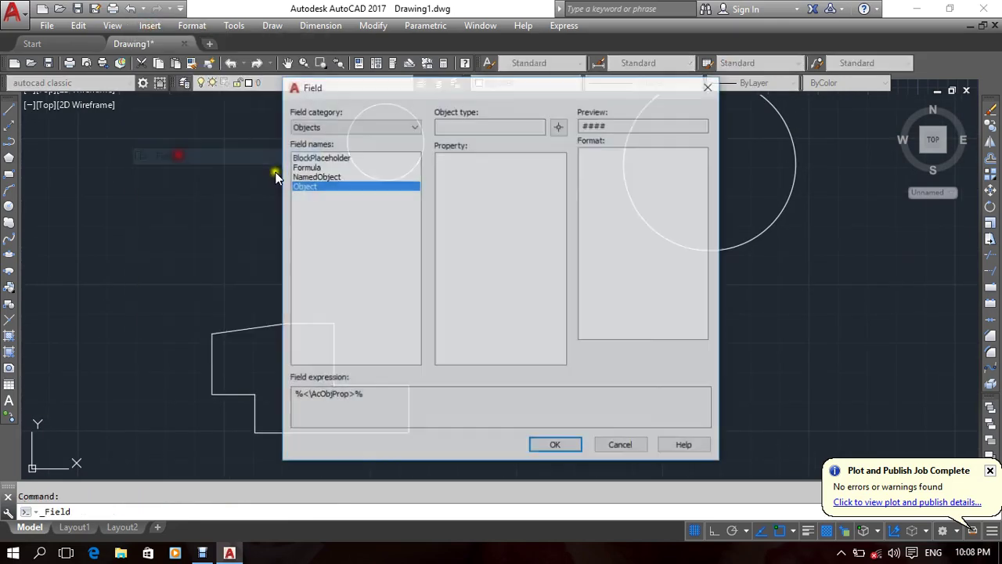
{"action": "left_click", "coordinate": [559, 126]}
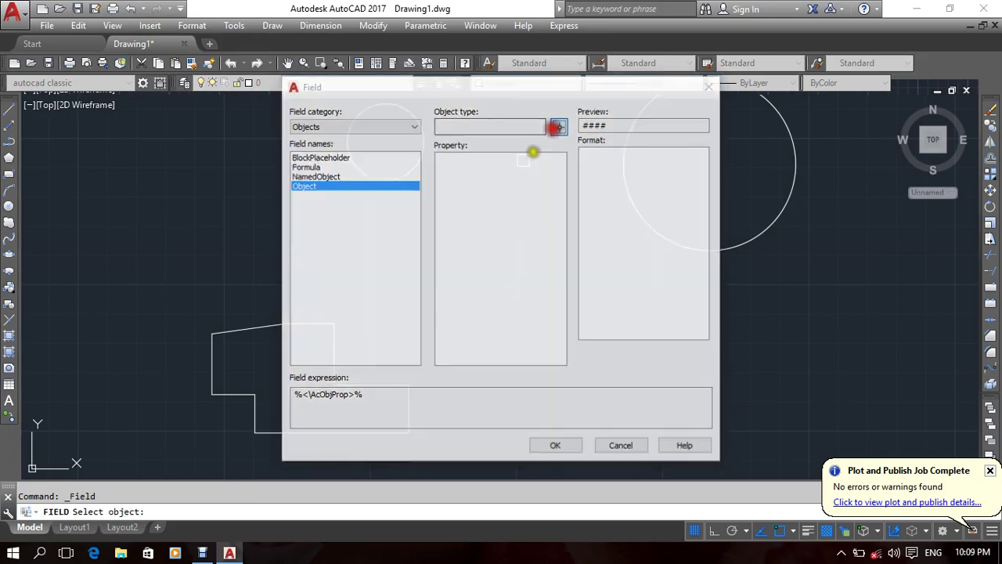
{"action": "scroll", "coordinate": [404, 258], "scroll_direction": "down", "scroll_amount": 4}
{"action": "scroll", "coordinate": [394, 284], "scroll_direction": "up", "scroll_amount": 4}
{"action": "left_click", "coordinate": [386, 276]}
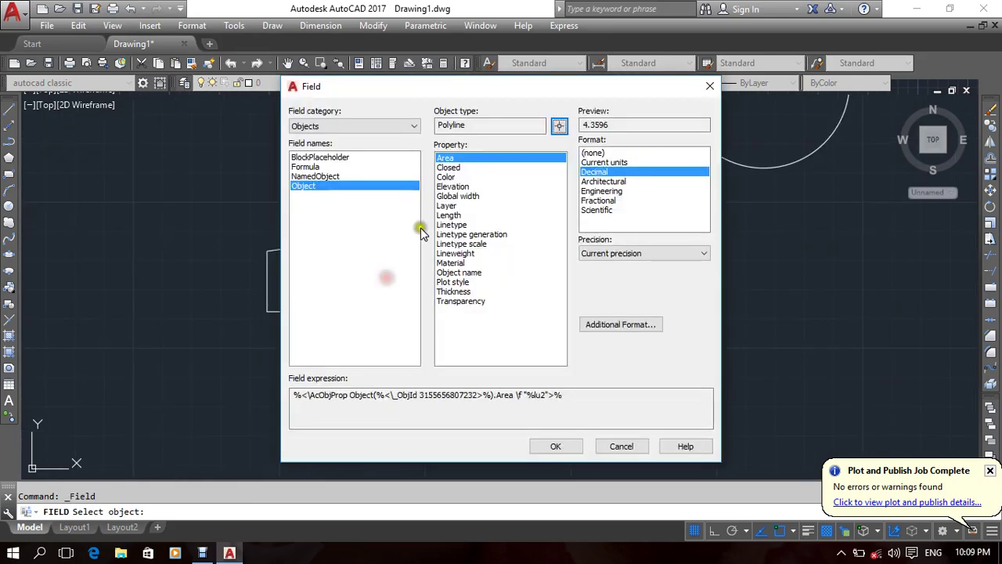
{"action": "left_click", "coordinate": [566, 445]}
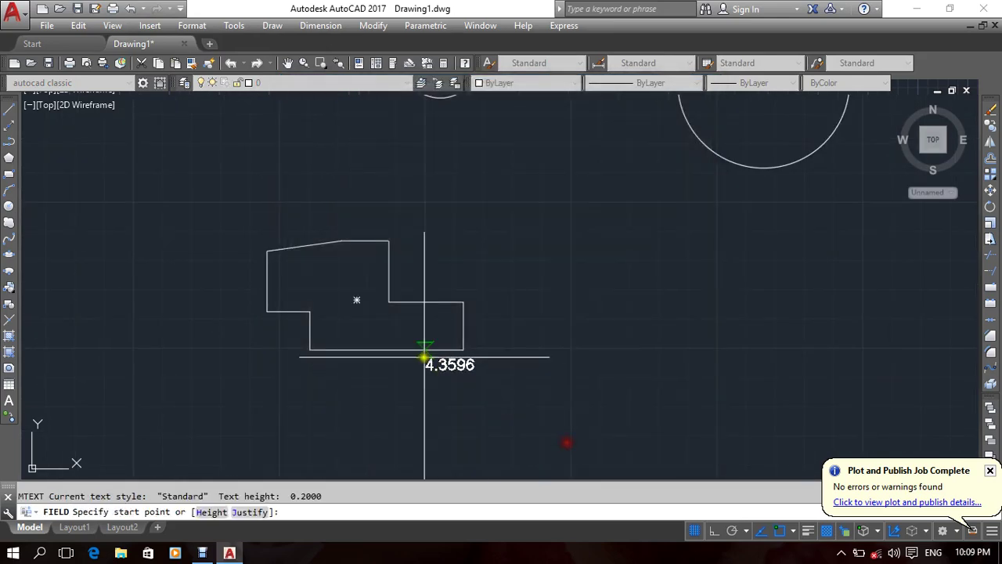
Place the 4.3596 area field text inside the polyline
{"action": "scroll", "coordinate": [347, 261], "scroll_direction": "up", "scroll_amount": 2}
{"action": "scroll", "coordinate": [332, 250], "scroll_direction": "up", "scroll_amount": 2}
{"action": "left_click", "coordinate": [332, 251]}
{"action": "scroll", "coordinate": [293, 275], "scroll_direction": "down", "scroll_amount": 3}
{"action": "scroll", "coordinate": [457, 342], "scroll_direction": "up", "scroll_amount": 1}
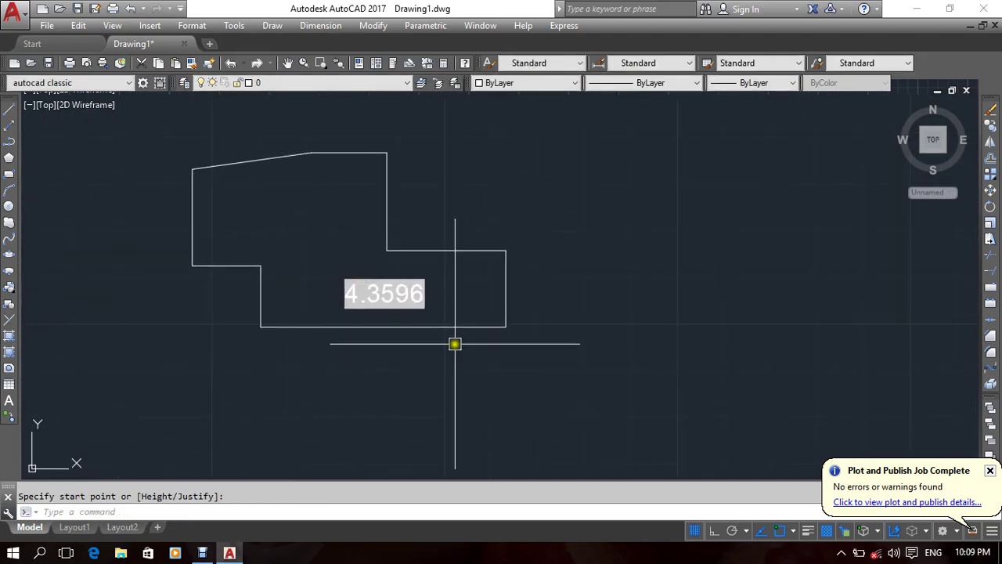
{"action": "scroll", "coordinate": [456, 342], "scroll_direction": "up", "scroll_amount": 2}
{"action": "scroll", "coordinate": [505, 391], "scroll_direction": "up", "scroll_amount": 2}
{"action": "scroll", "coordinate": [505, 391], "scroll_direction": "down", "scroll_amount": 2}
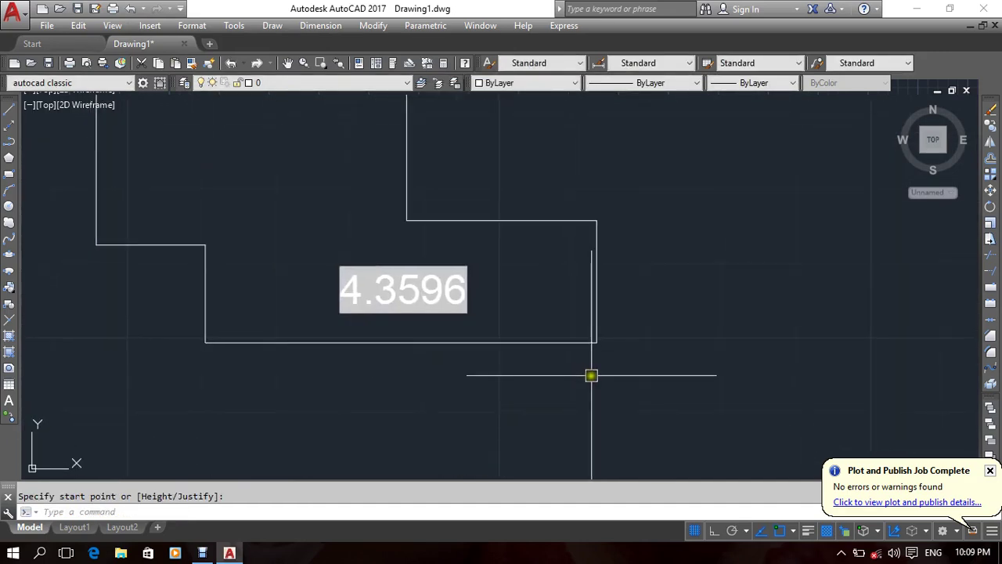
Start a STRETCH on the polyline's right side using a crossing selection
{"action": "type", "text": "s"}
{"action": "key", "text": "Return"}
{"action": "left_click", "coordinate": [614, 191]}
{"action": "left_click", "coordinate": [565, 387]}
{"action": "key", "text": "Return"}
Stretch the outline's right edge outward and update the area field so it reads 4.9306
{"action": "left_click", "coordinate": [657, 291]}
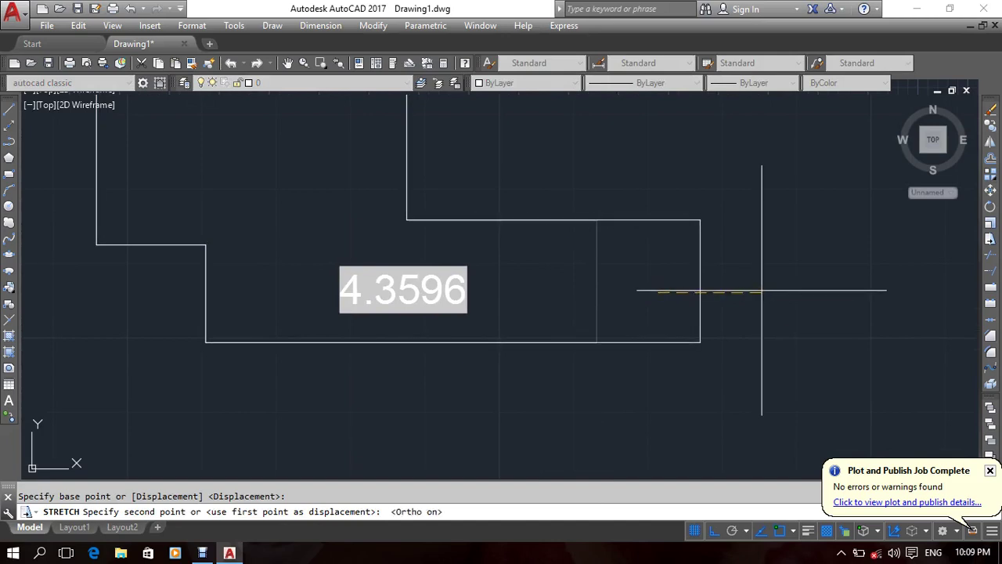
{"action": "left_click", "coordinate": [760, 291]}
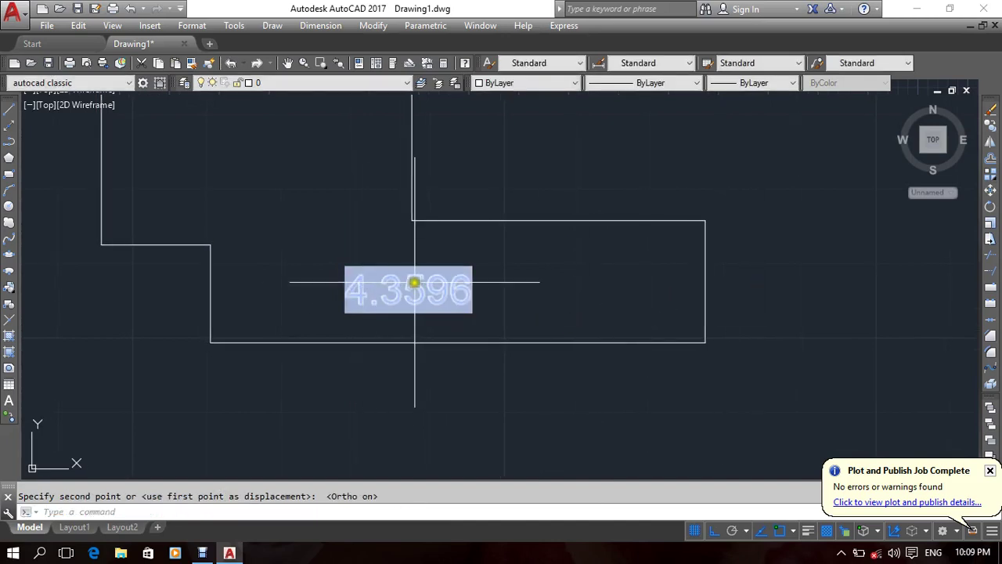
{"action": "left_click", "coordinate": [233, 25]}
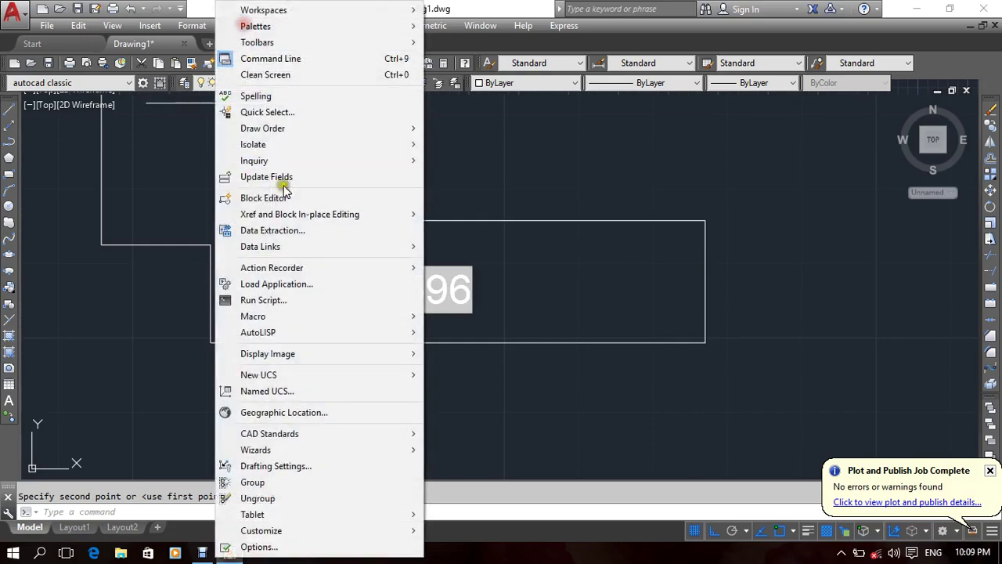
{"action": "left_click", "coordinate": [285, 176]}
{"action": "left_click", "coordinate": [440, 298]}
{"action": "key", "text": "Return"}
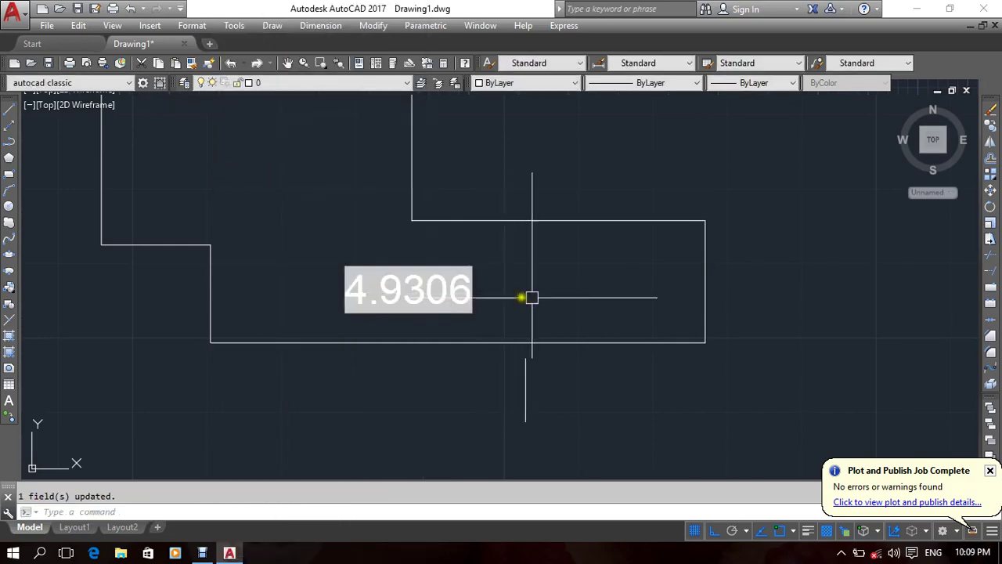
Pan and zoom to frame the stretched outline and the circles
{"action": "middle_click_drag", "start_coordinate": [531, 297], "coordinate": [506, 292]}
{"action": "scroll", "coordinate": [487, 320], "scroll_direction": "down", "scroll_amount": 2}
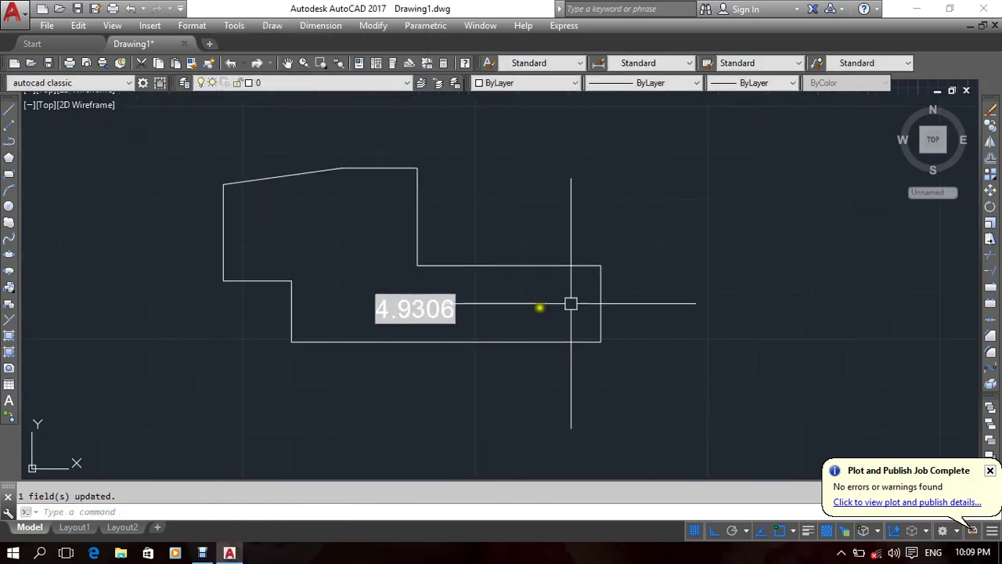
{"action": "middle_click_drag", "start_coordinate": [571, 303], "coordinate": [551, 314]}
{"action": "scroll", "coordinate": [393, 313], "scroll_direction": "down", "scroll_amount": 3}
{"action": "middle_click_drag", "start_coordinate": [584, 140], "coordinate": [518, 212]}
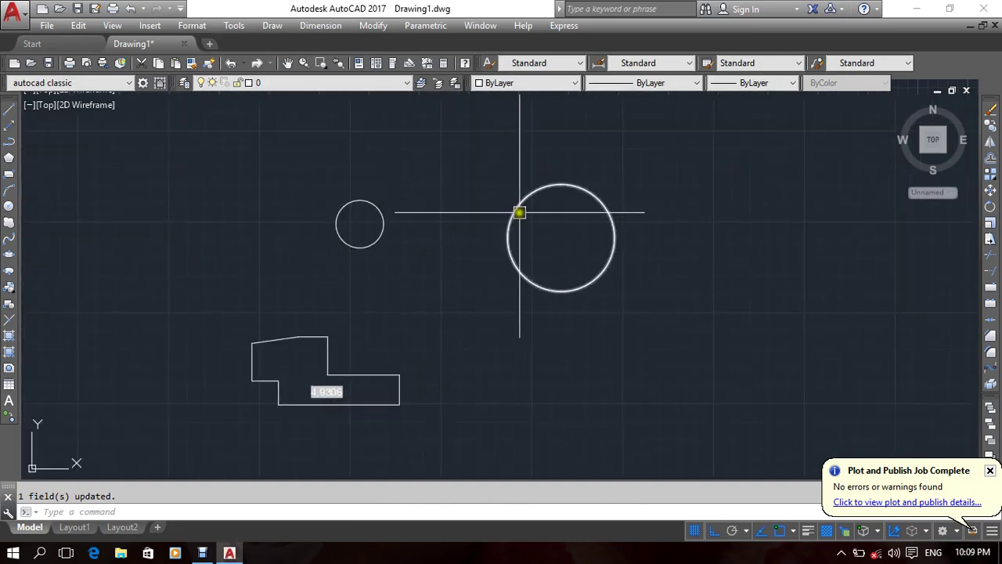
{"action": "middle_click_drag", "start_coordinate": [443, 266], "coordinate": [485, 247]}
{"action": "scroll", "coordinate": [408, 247], "scroll_direction": "up", "scroll_amount": 2}
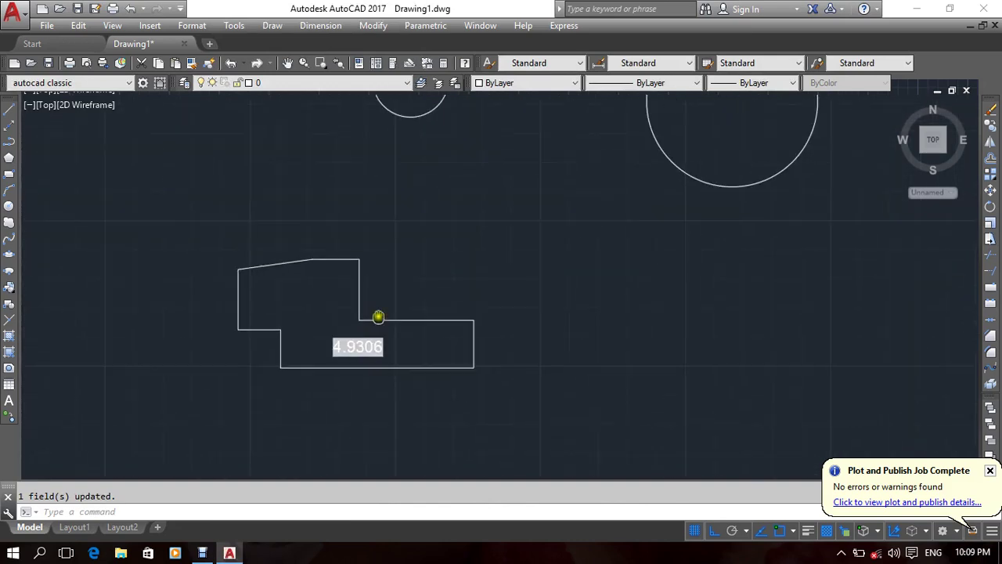
{"action": "middle_click_drag", "start_coordinate": [259, 216], "coordinate": [252, 219]}
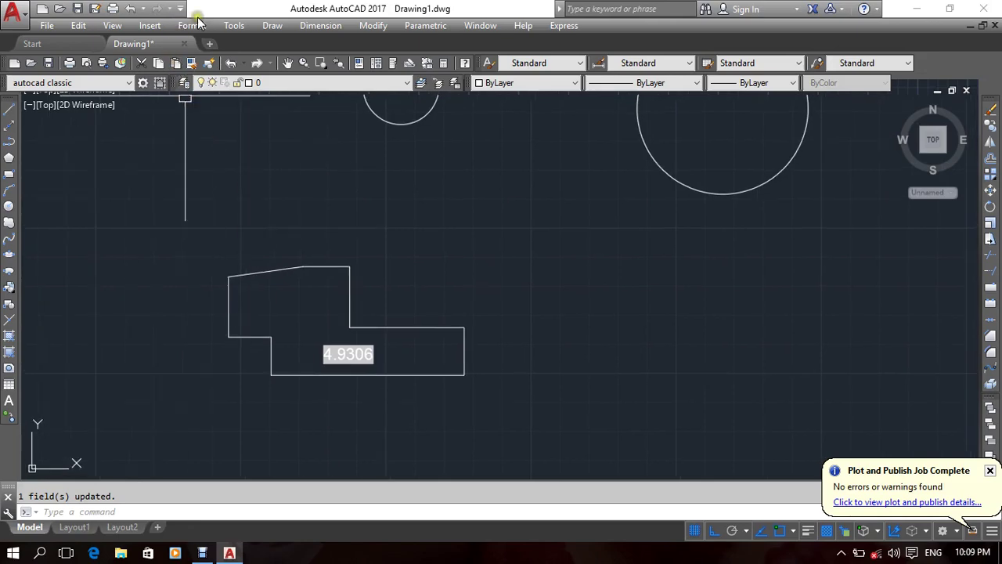
Embed a new Microsoft Excel Worksheet through Insert > OLE Object, Create New
{"action": "left_click", "coordinate": [149, 25]}
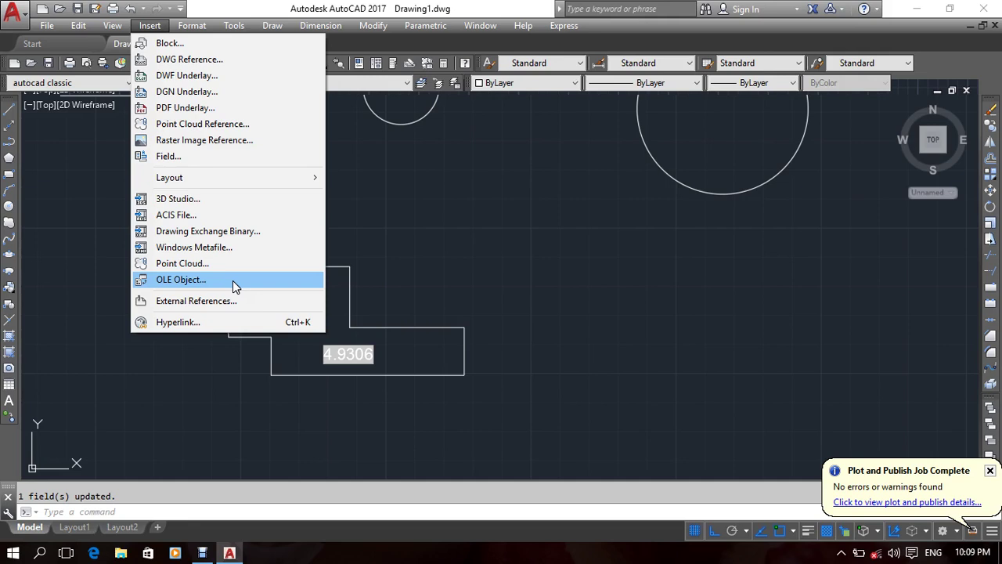
{"action": "left_click", "coordinate": [231, 282]}
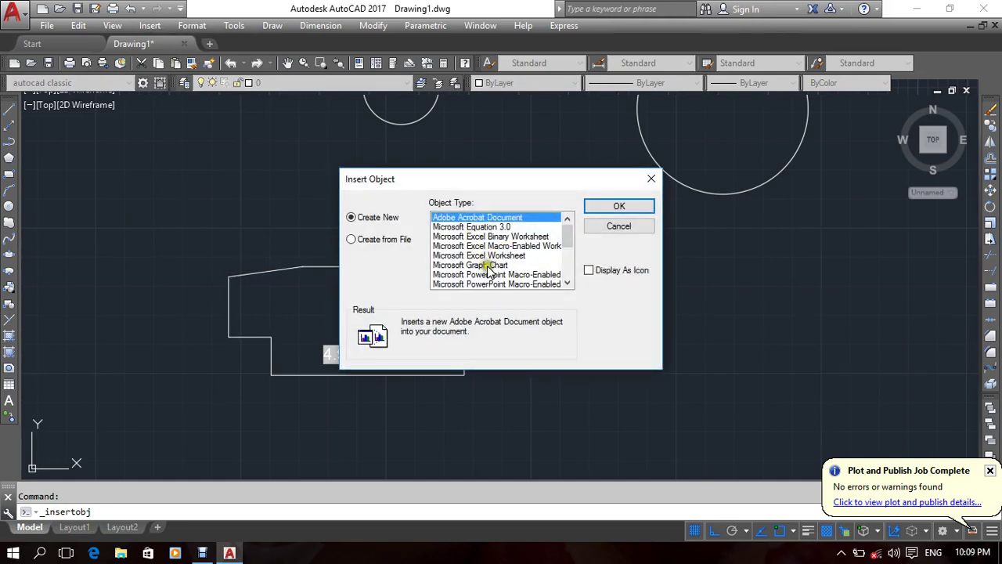
{"action": "left_click", "coordinate": [485, 256]}
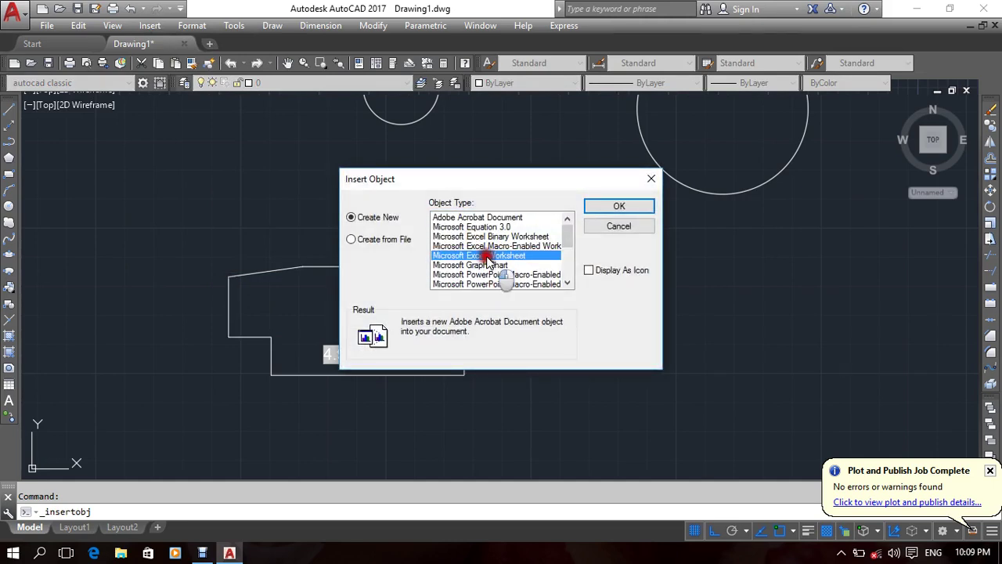
{"action": "left_click", "coordinate": [618, 205]}
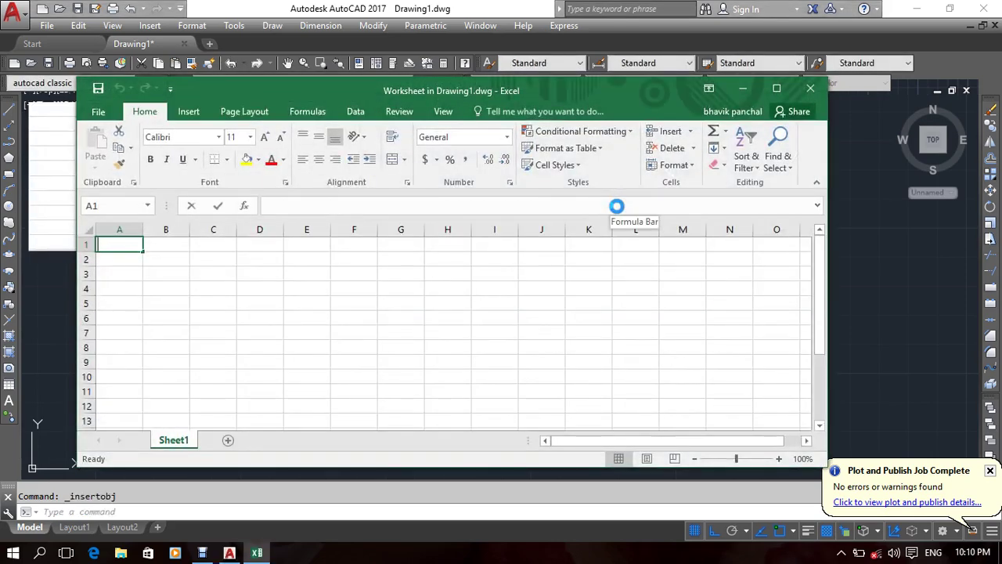
Enter five sample text entries in cells A1 through A5
{"action": "type", "text": "sfjgjegfgkjhkh"}
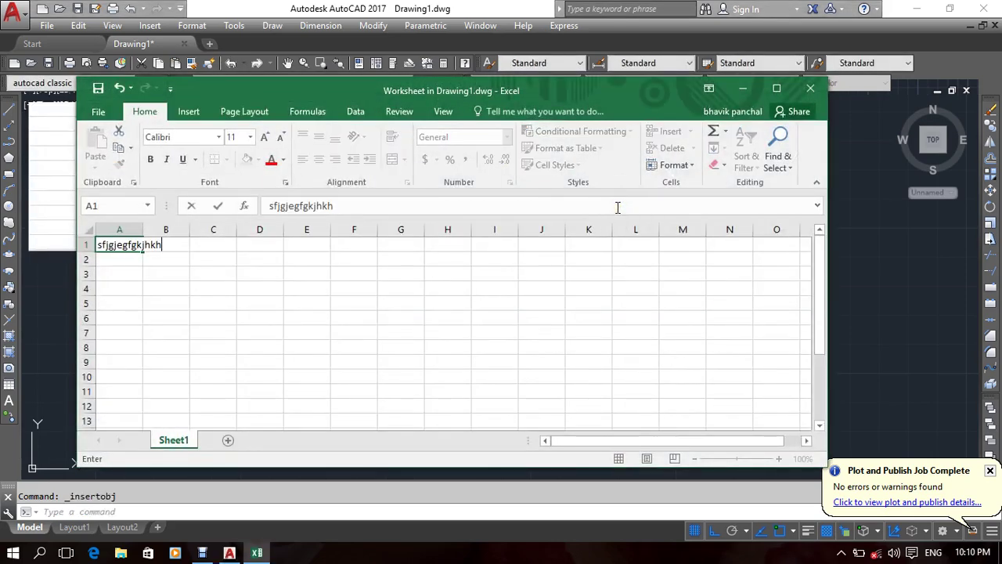
{"action": "key", "text": "Return"}
{"action": "type", "text": "wehh"}
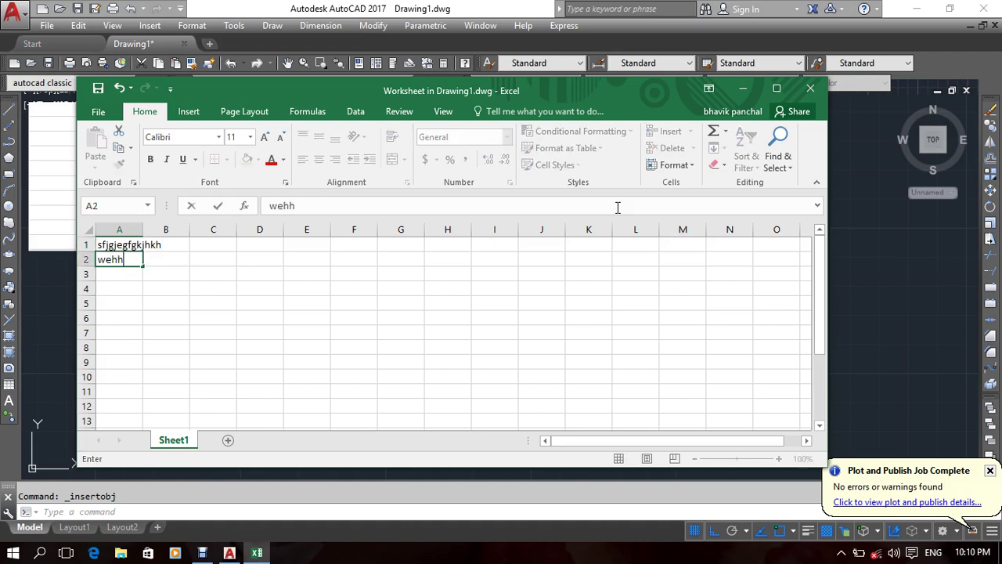
{"action": "key", "text": "Return"}
{"action": "type", "text": "ewgjg"}
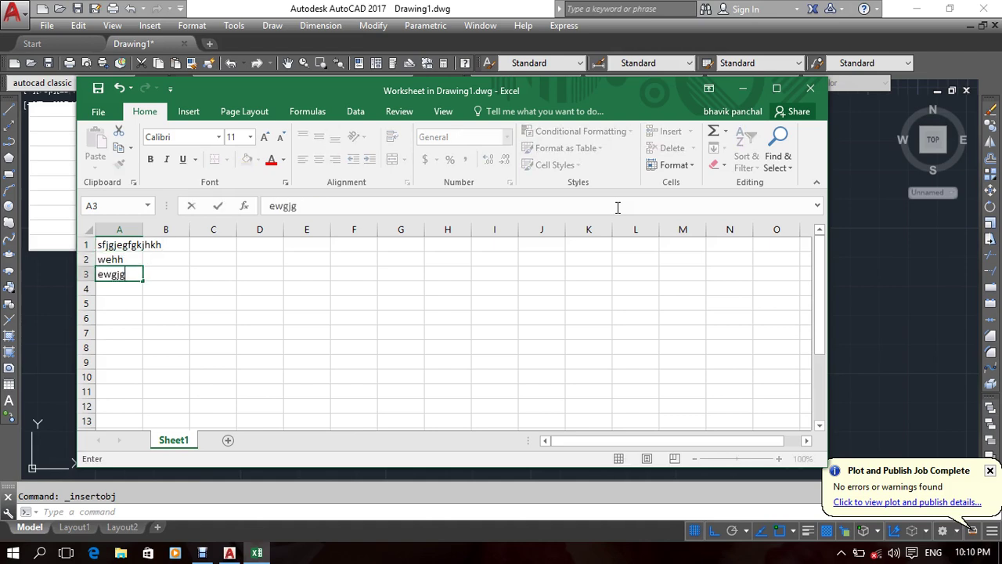
{"action": "key", "text": "Return"}
{"action": "type", "text": "wehrkh"}
{"action": "key", "text": "Return"}
{"action": "type", "text": "ewhk"}
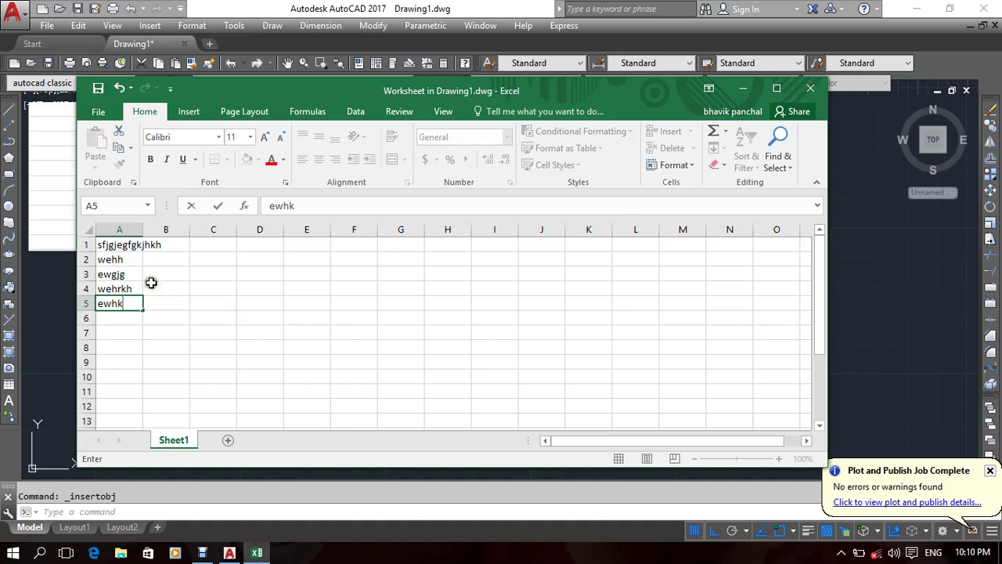
Fill the entries across the columns, then clear cells such as B3, A6, C1 and D1
{"action": "mouse_move", "coordinate": [130, 246]}
{"action": "left_mouse_down"}
{"action": "mouse_move", "coordinate": [134, 303]}
{"action": "mouse_move", "coordinate": [279, 308]}
{"action": "mouse_move", "coordinate": [285, 366]}
{"action": "left_mouse_up"}
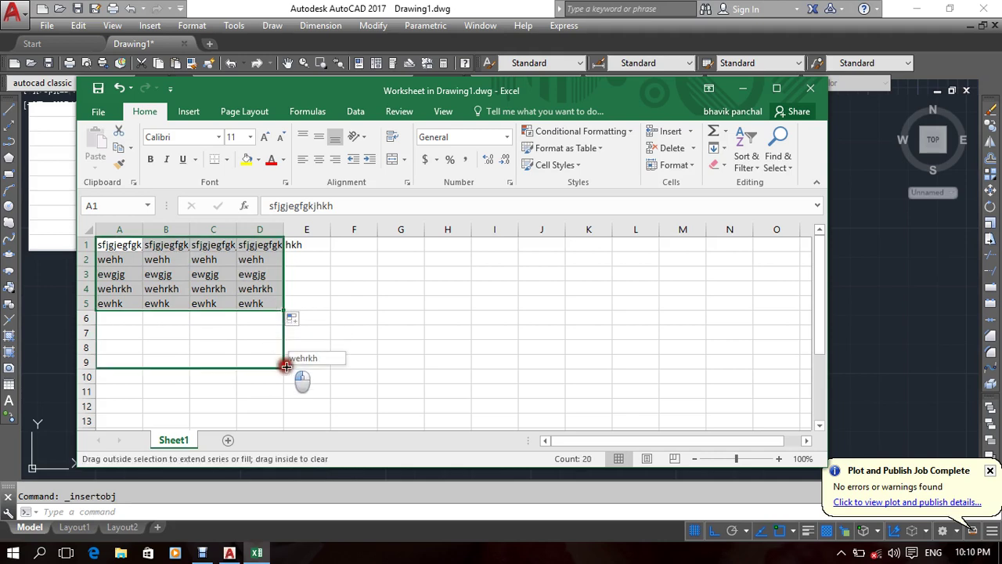
{"action": "left_click", "coordinate": [209, 303]}
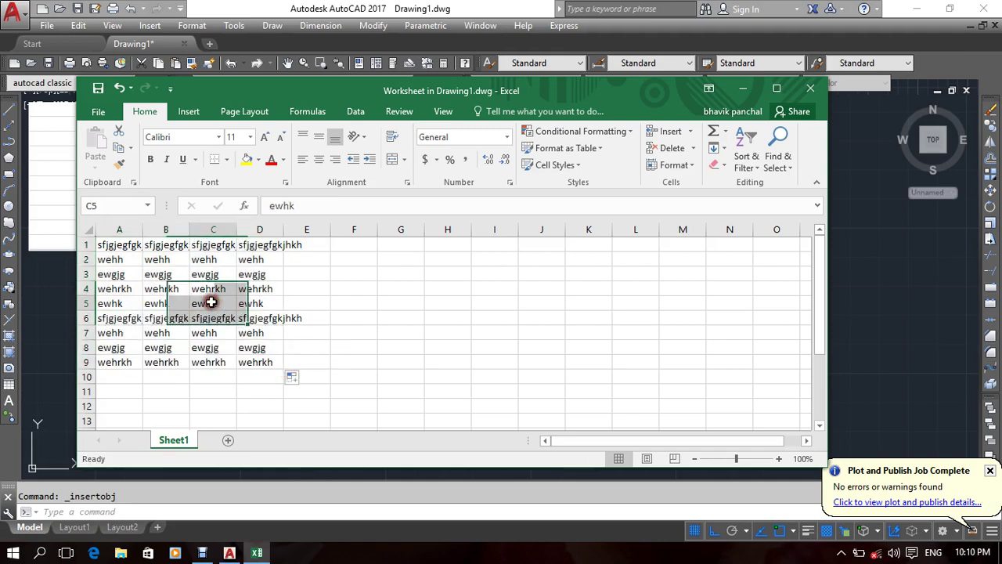
{"action": "mouse_move", "coordinate": [205, 310]}
{"action": "left_mouse_down"}
{"action": "mouse_move", "coordinate": [154, 320]}
{"action": "mouse_move", "coordinate": [156, 350]}
{"action": "mouse_move", "coordinate": [219, 354]}
{"action": "mouse_move", "coordinate": [201, 274]}
{"action": "left_mouse_up"}
{"action": "key", "text": "Delete"}
{"action": "left_click", "coordinate": [160, 274]}
{"action": "key", "text": "Delete"}
{"action": "left_click", "coordinate": [117, 317]}
{"action": "key", "text": "Delete"}
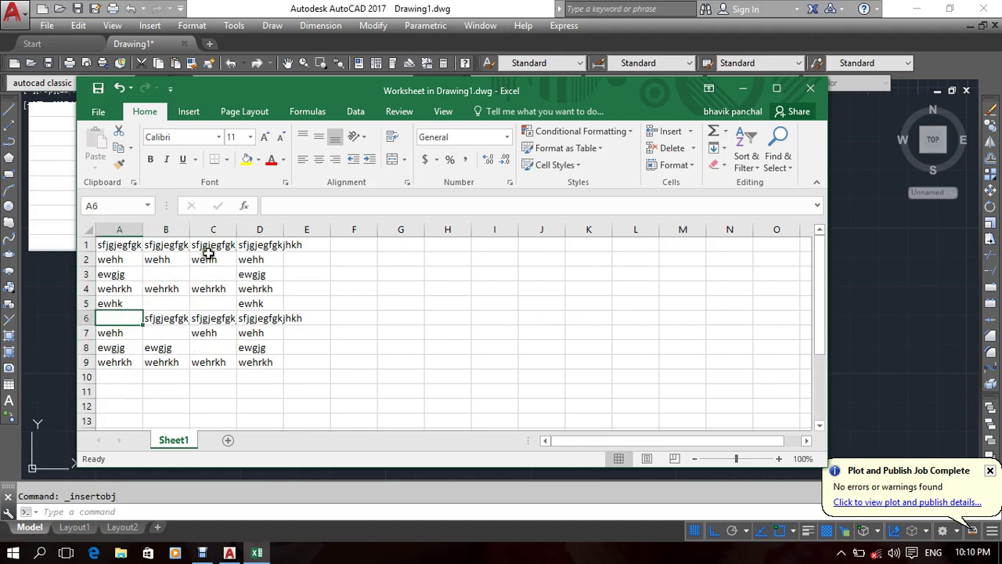
{"action": "left_click", "coordinate": [209, 245]}
{"action": "key", "text": "Delete"}
{"action": "left_click", "coordinate": [265, 249]}
{"action": "key", "text": "Delete"}
Autofit columns A–D to their text and close Excel to update the drawing
{"action": "left_click_drag", "start_coordinate": [283, 229], "coordinate": [306, 230]}
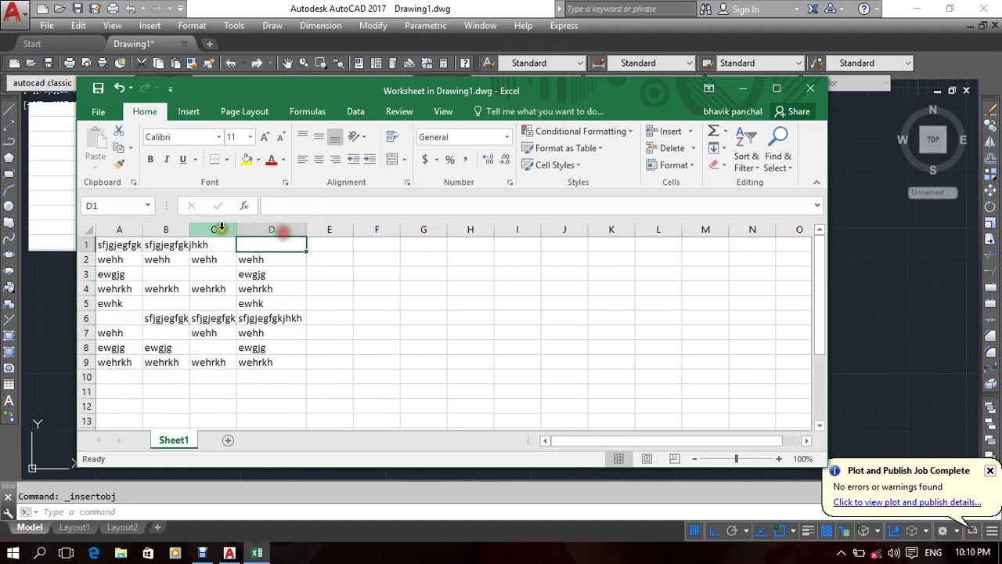
{"action": "double_click", "coordinate": [234, 230]}
{"action": "double_click", "coordinate": [190, 230]}
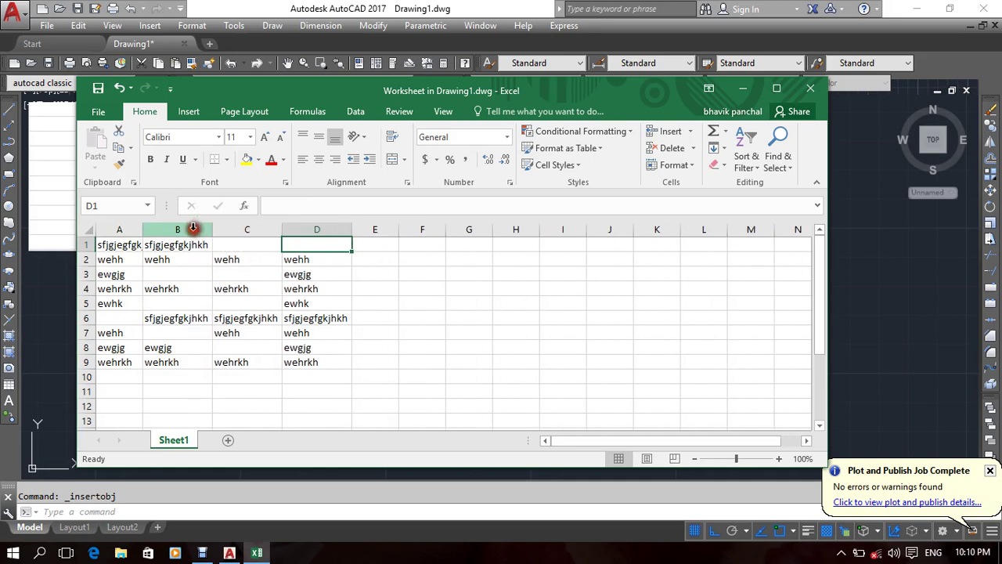
{"action": "double_click", "coordinate": [143, 229]}
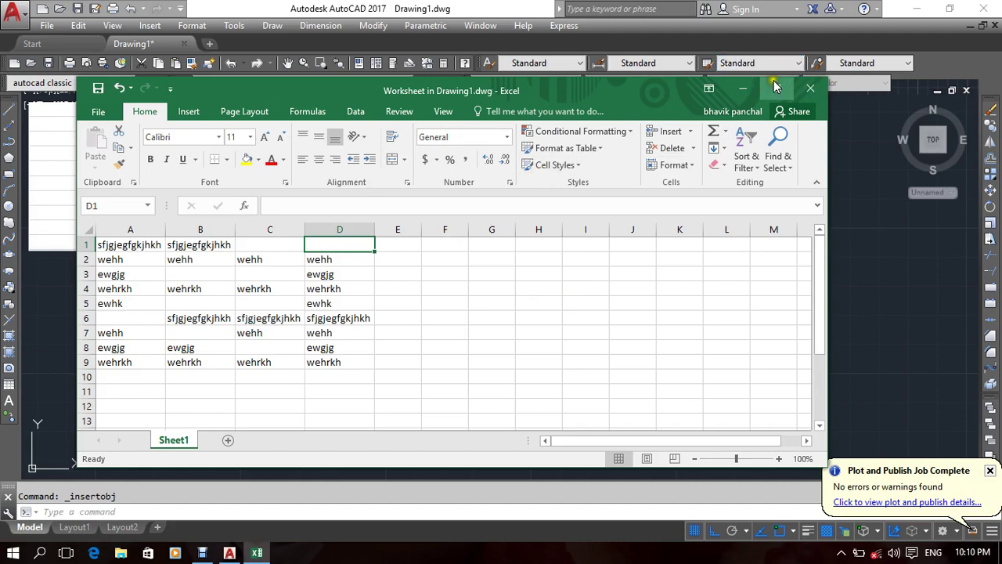
{"action": "left_click", "coordinate": [809, 91]}
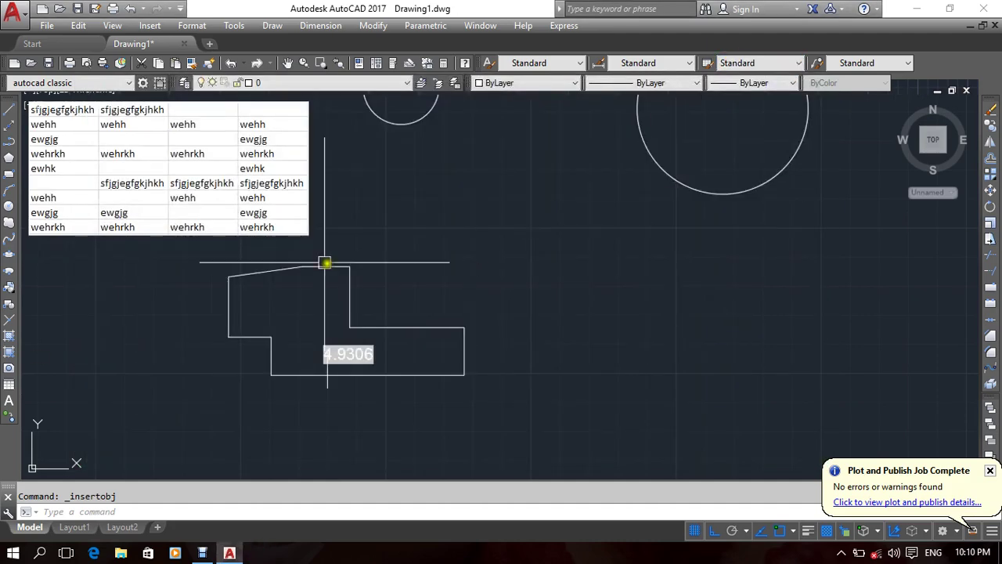
Embed a new Microsoft Word Document through Insert > OLE Object, Create New
{"action": "middle_click_drag", "start_coordinate": [326, 262], "coordinate": [566, 339]}
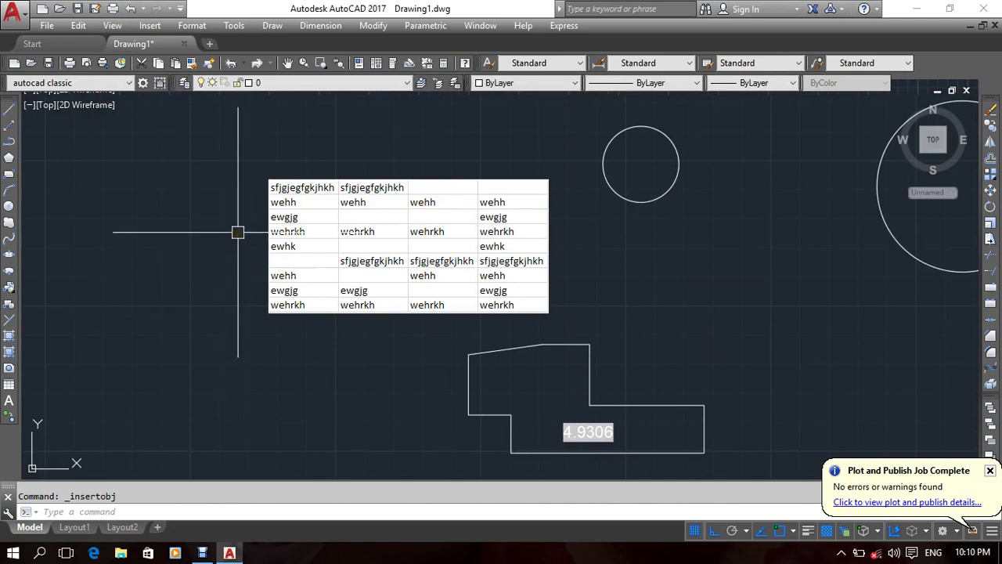
{"action": "middle_click_drag", "start_coordinate": [237, 231], "coordinate": [280, 224]}
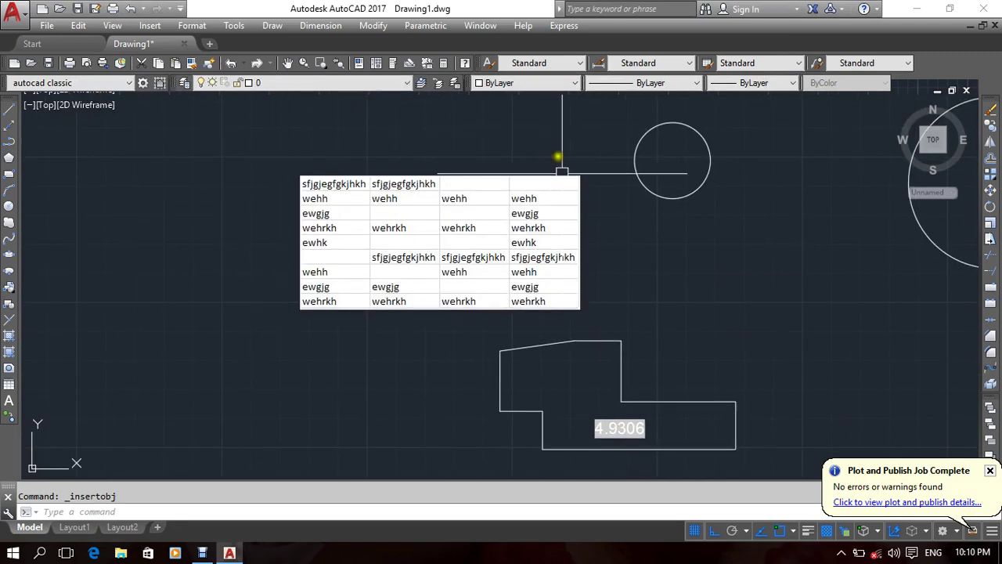
{"action": "middle_click_drag", "start_coordinate": [270, 259], "coordinate": [239, 255]}
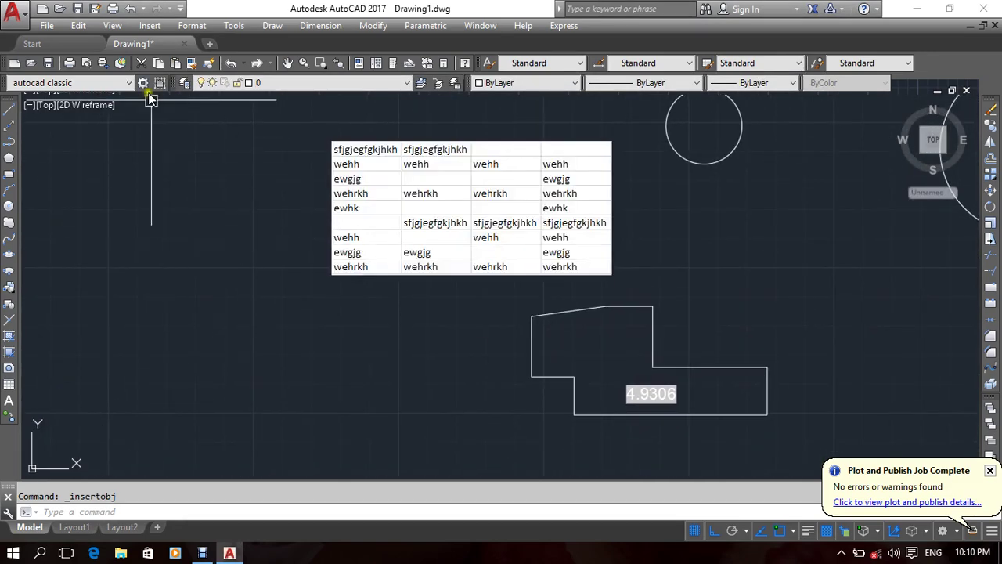
{"action": "left_click", "coordinate": [150, 25]}
{"action": "left_click", "coordinate": [205, 281]}
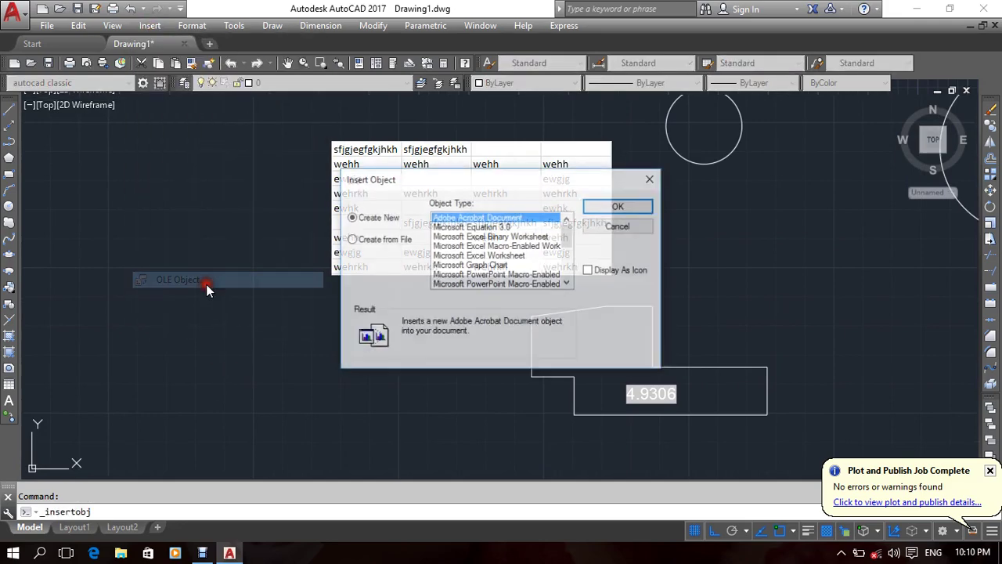
{"action": "left_click", "coordinate": [502, 266]}
{"action": "scroll", "coordinate": [502, 262], "scroll_direction": "down", "scroll_amount": 2}
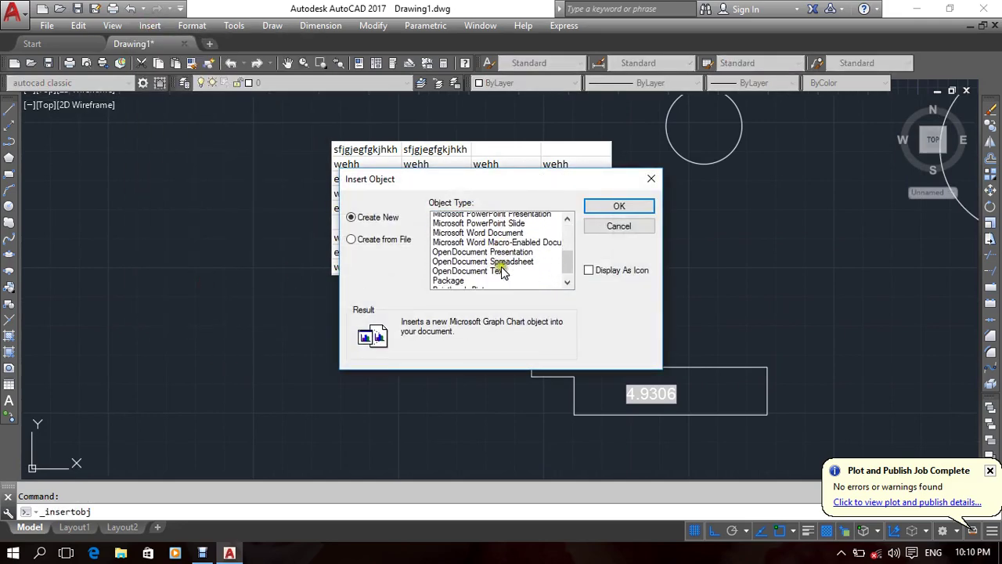
{"action": "scroll", "coordinate": [502, 259], "scroll_direction": "down", "scroll_amount": 1}
{"action": "left_click", "coordinate": [501, 226]}
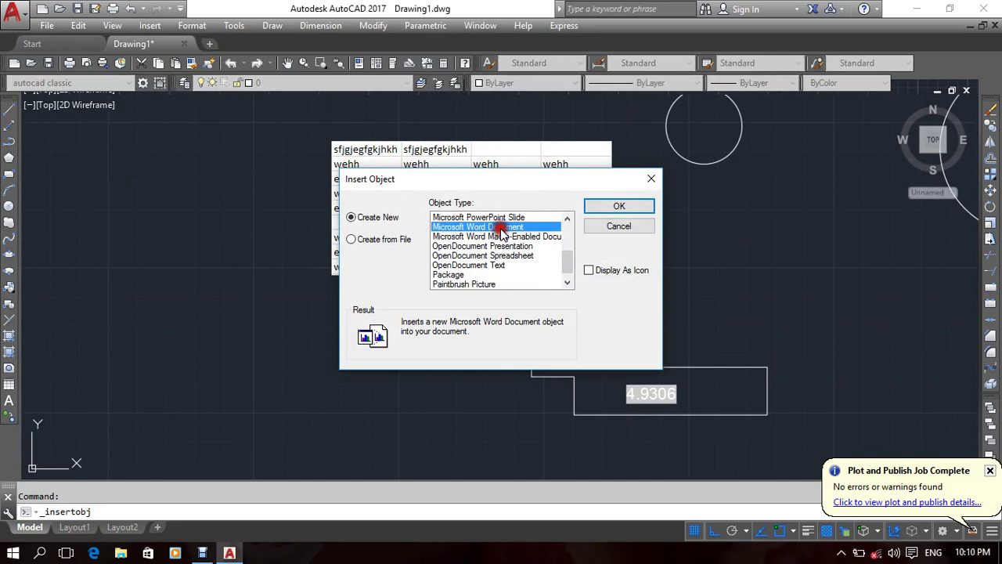
{"action": "left_click", "coordinate": [619, 205]}
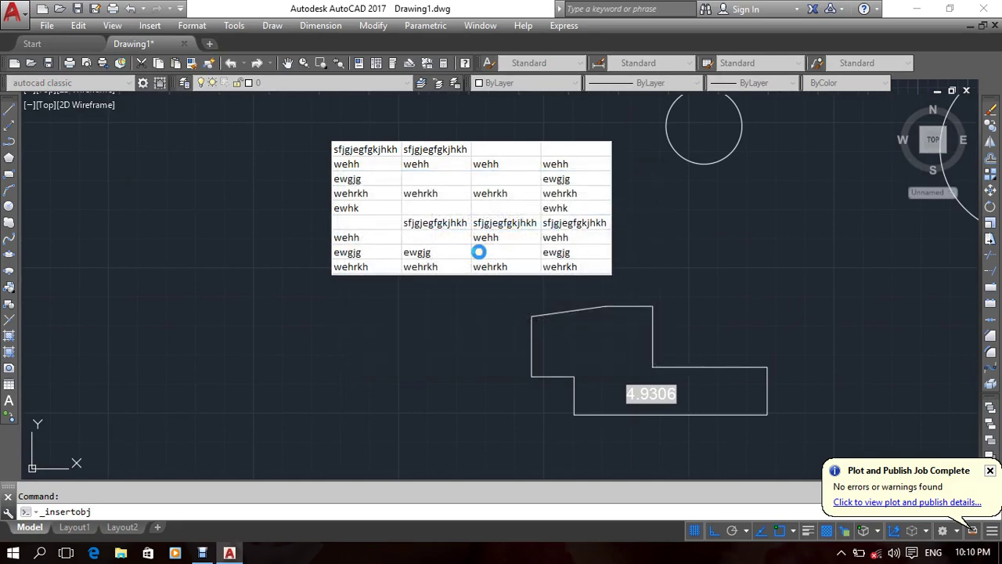
Type the sample text, 'hrh' followed by runs of y's and 5's, into the Word document
{"action": "type", "text": "hrh"}
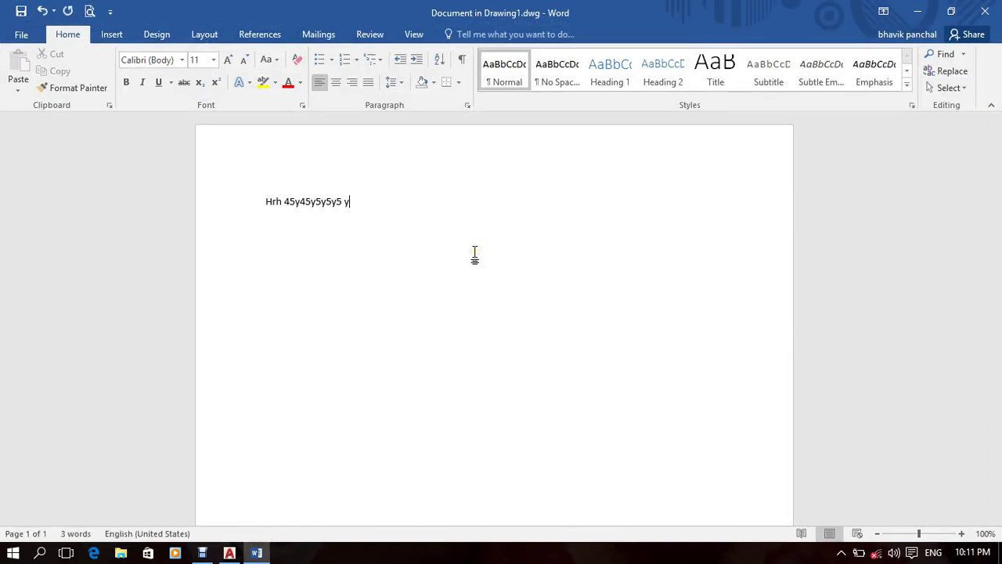
{"action": "type", "text": "yyyyyyyyyyyyyyyyyyyyyyyyy"}
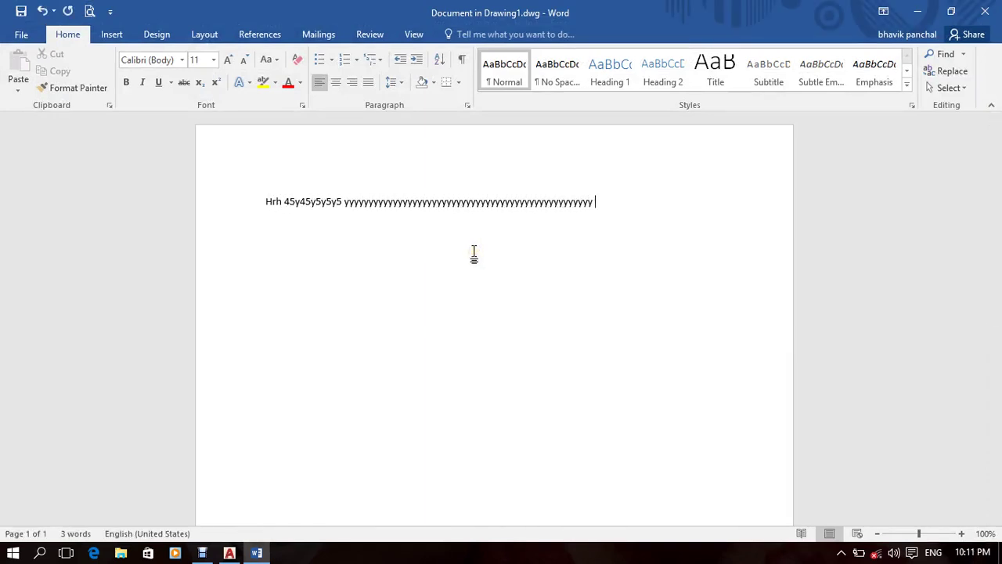
{"action": "type", "text": "yyy"}
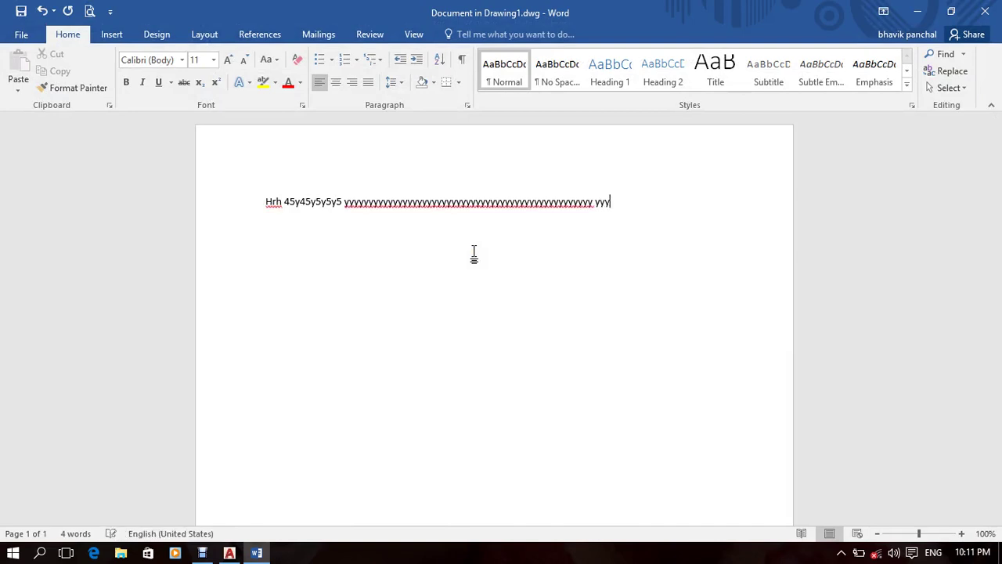
{"action": "type", "text": "yyyyyyyyyyyyyyyyyyy"}
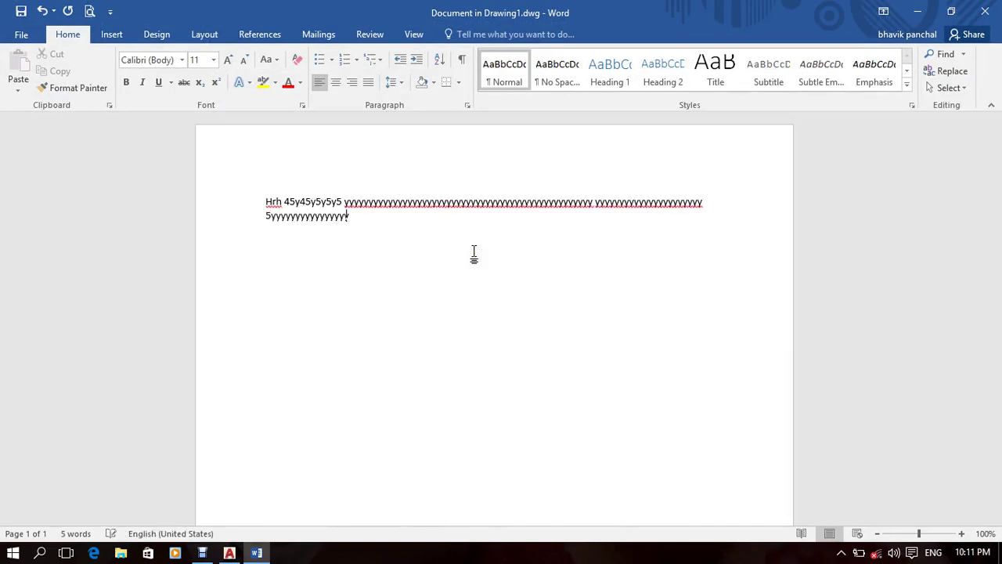
{"action": "type", "text": "yyyyyy yy"}
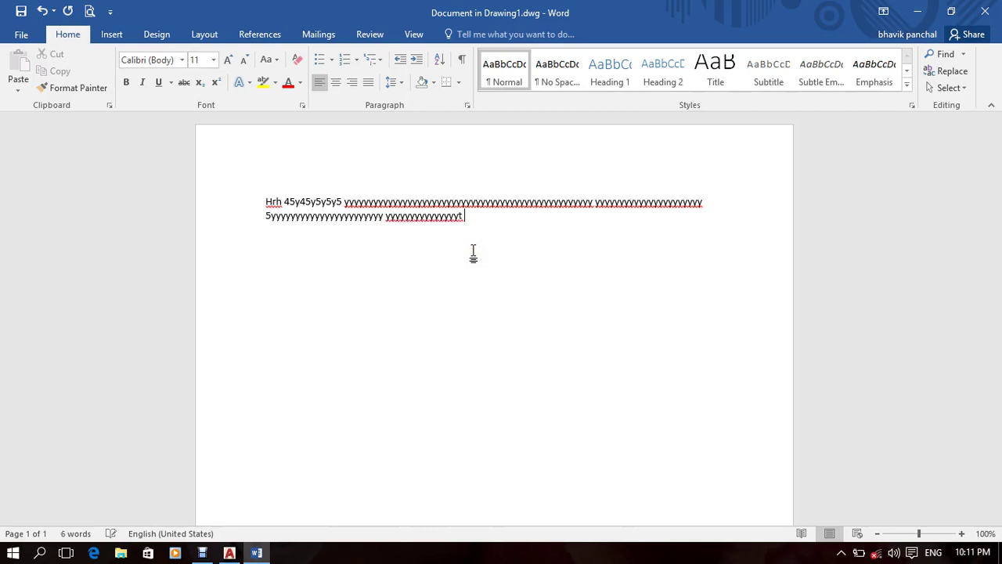
{"action": "type", "text": "555555555555555555555555"}
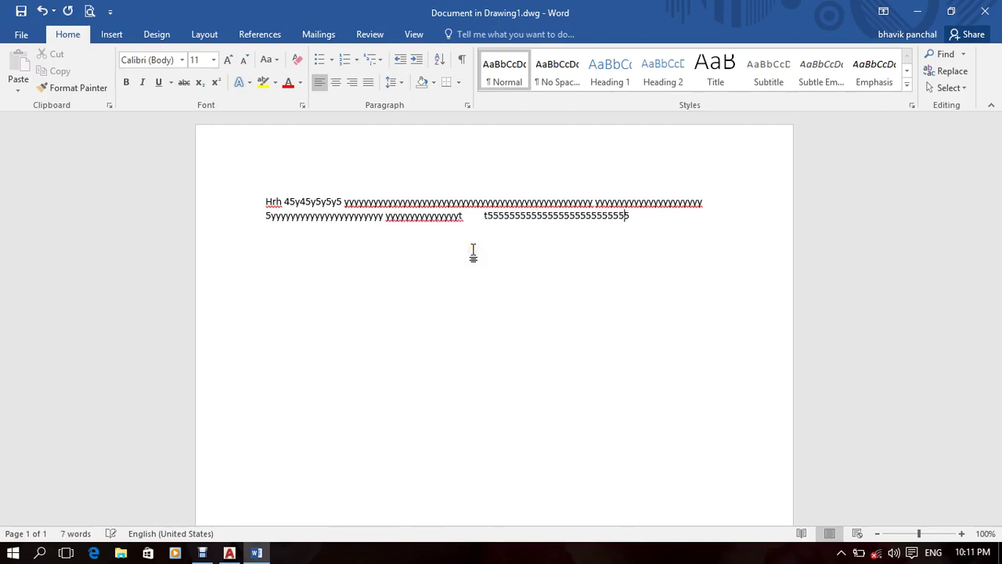
{"action": "type", "text": "5555555555"}
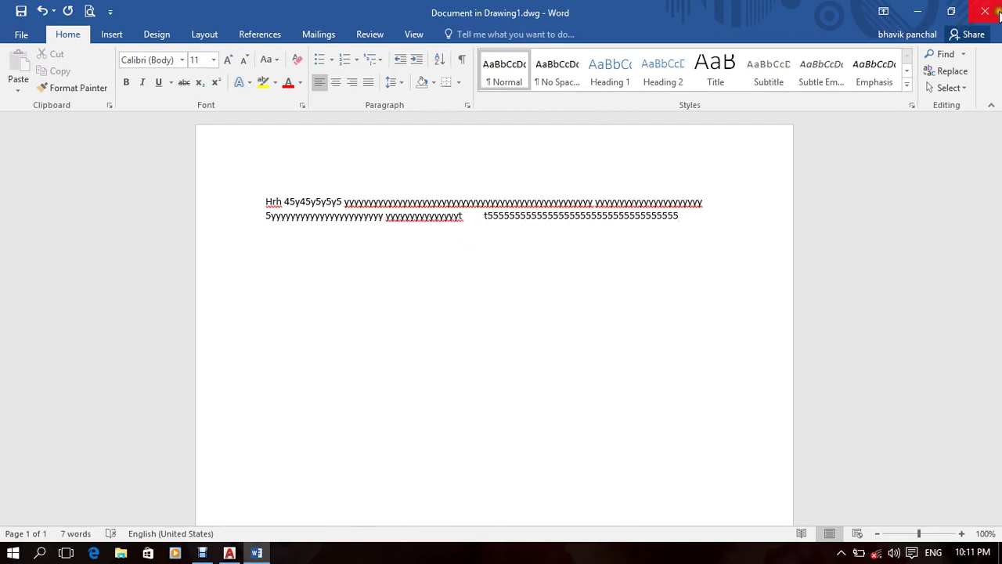
Close Word so the embedded text appears in the drawing
{"action": "left_click", "coordinate": [984, 11]}
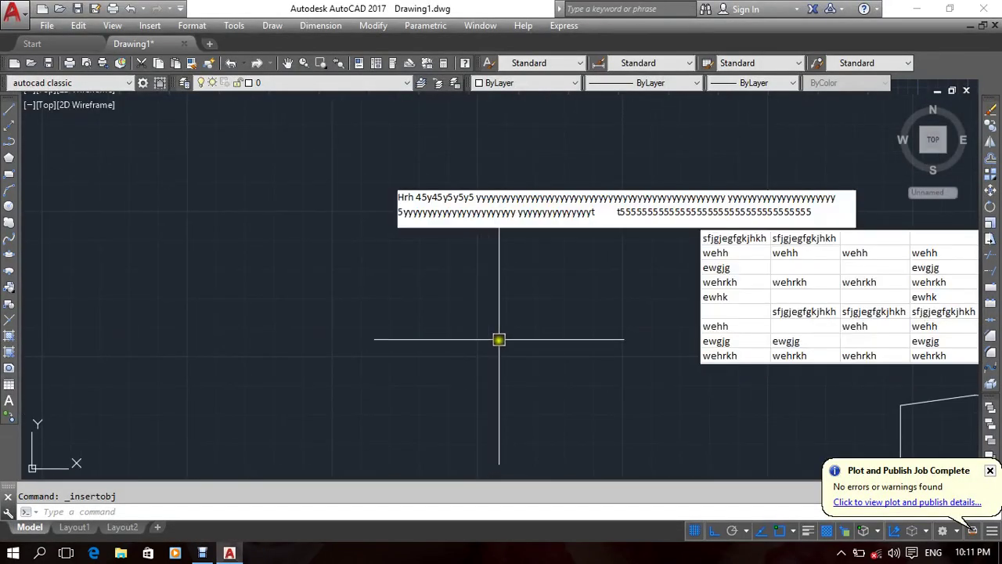
{"action": "scroll", "coordinate": [368, 324], "scroll_direction": "down", "scroll_amount": 3}
{"action": "scroll", "coordinate": [368, 304], "scroll_direction": "up", "scroll_amount": 2}
{"action": "scroll", "coordinate": [369, 305], "scroll_direction": "up", "scroll_amount": 2}
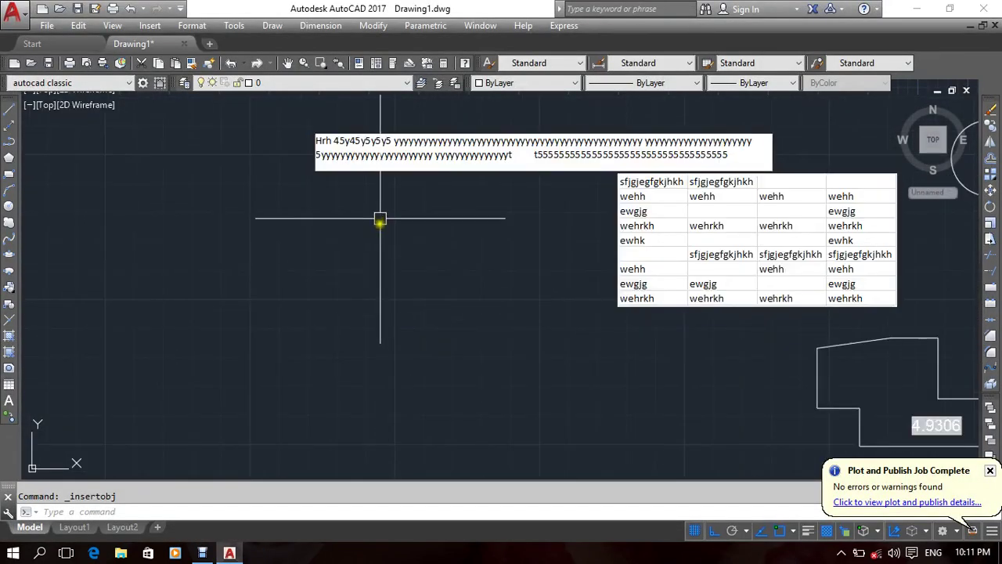
Select the embedded Word text object and reopen it in Word with OLE > Open
{"action": "left_click", "coordinate": [375, 172]}
{"action": "right_click", "coordinate": [375, 171]}
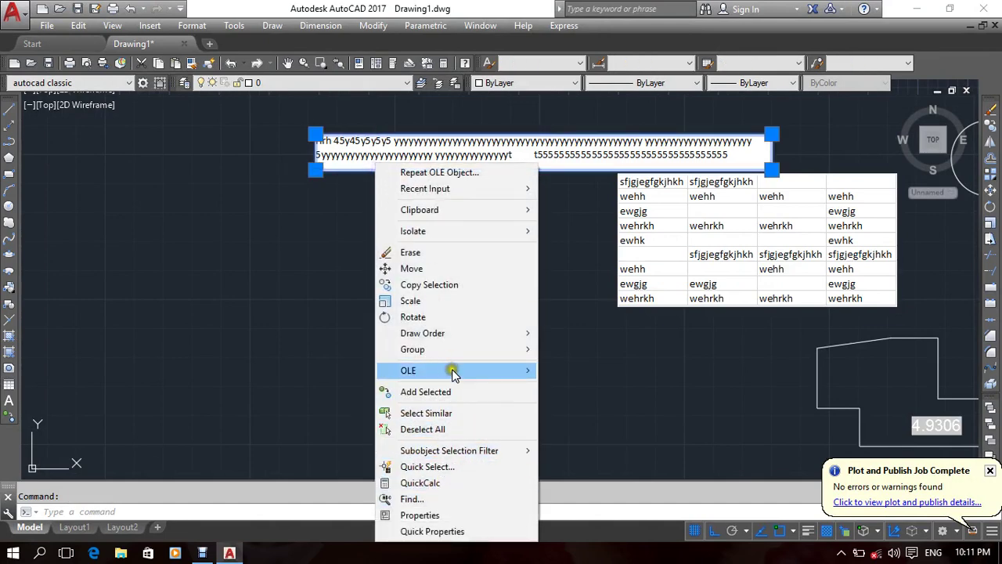
{"action": "mouse_move", "coordinate": [423, 370]}
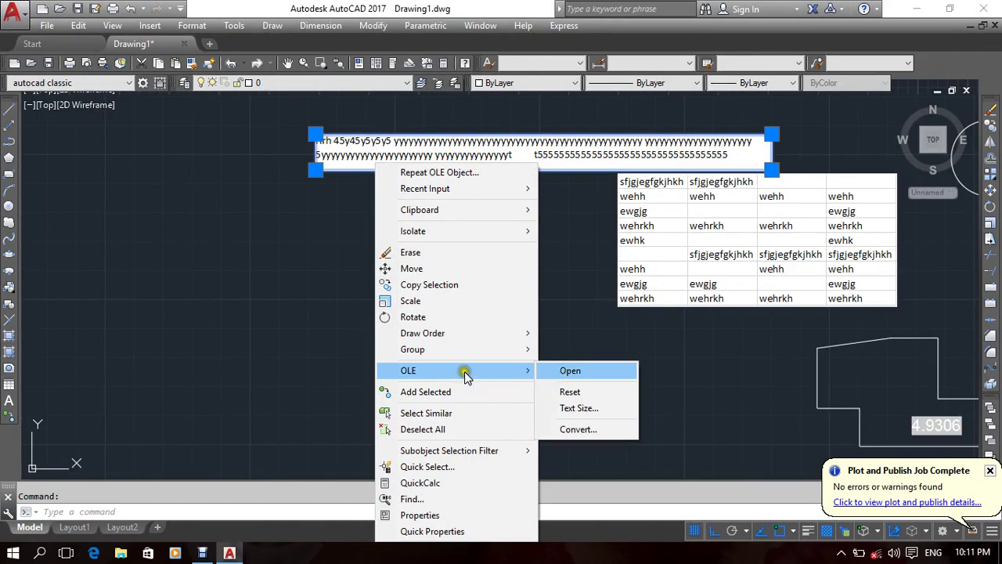
{"action": "left_click", "coordinate": [286, 364]}
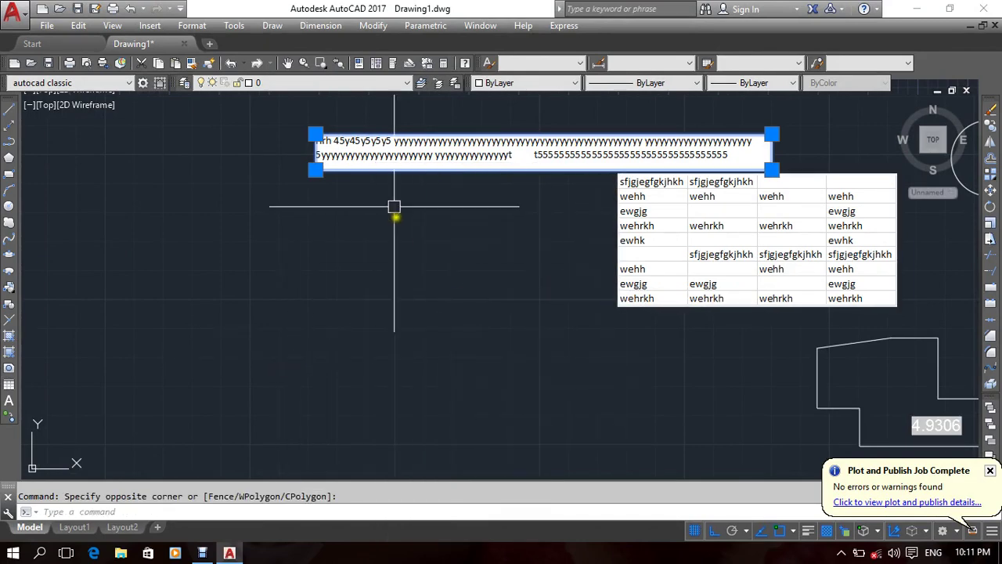
{"action": "right_click", "coordinate": [395, 166]}
{"action": "mouse_move", "coordinate": [438, 371]}
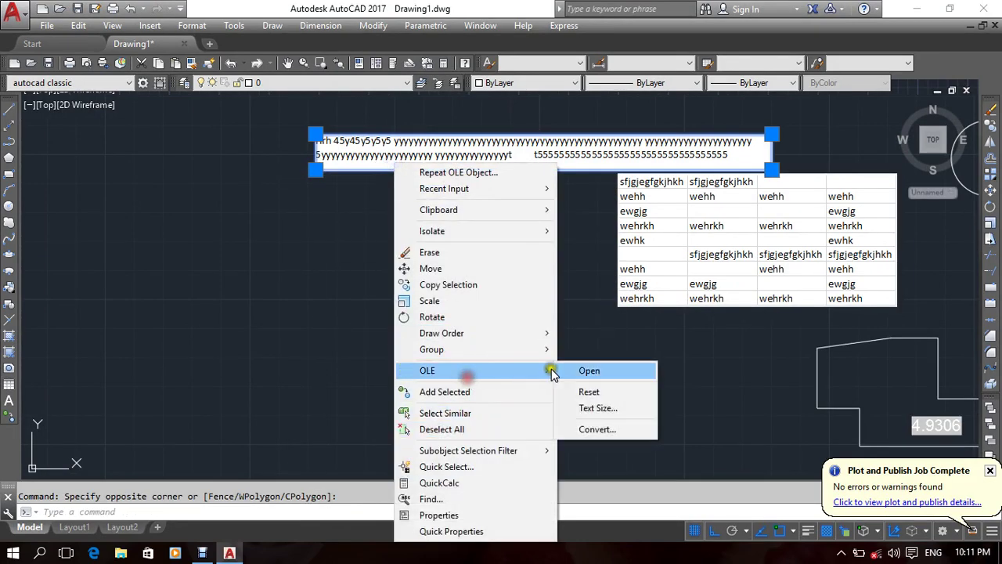
{"action": "left_click", "coordinate": [608, 376]}
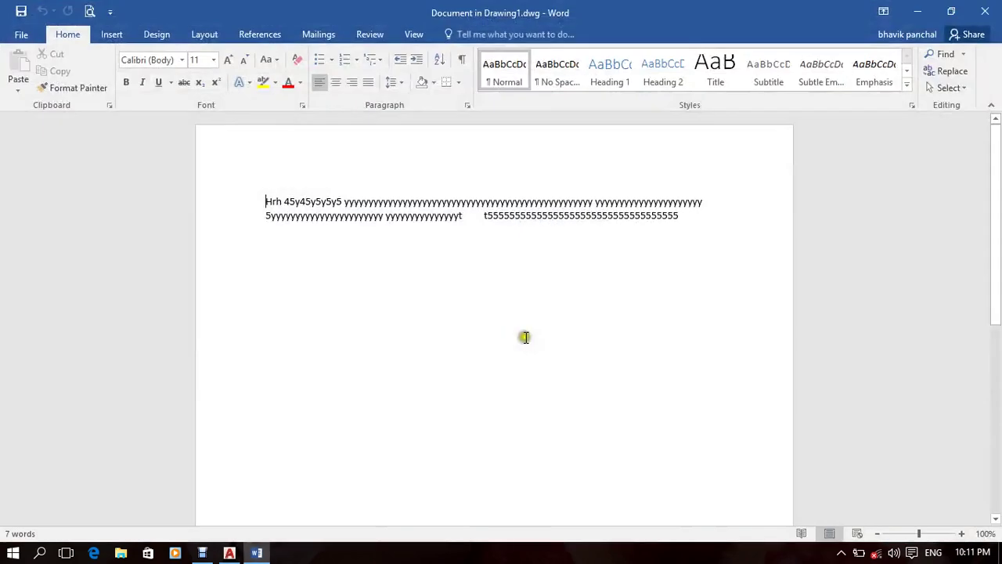
Insert 'gregwg' into line two, add the line 'y5656 5665uu p56u', then close Word
{"action": "left_click", "coordinate": [475, 329]}
{"action": "type", "text": "gregwg"}
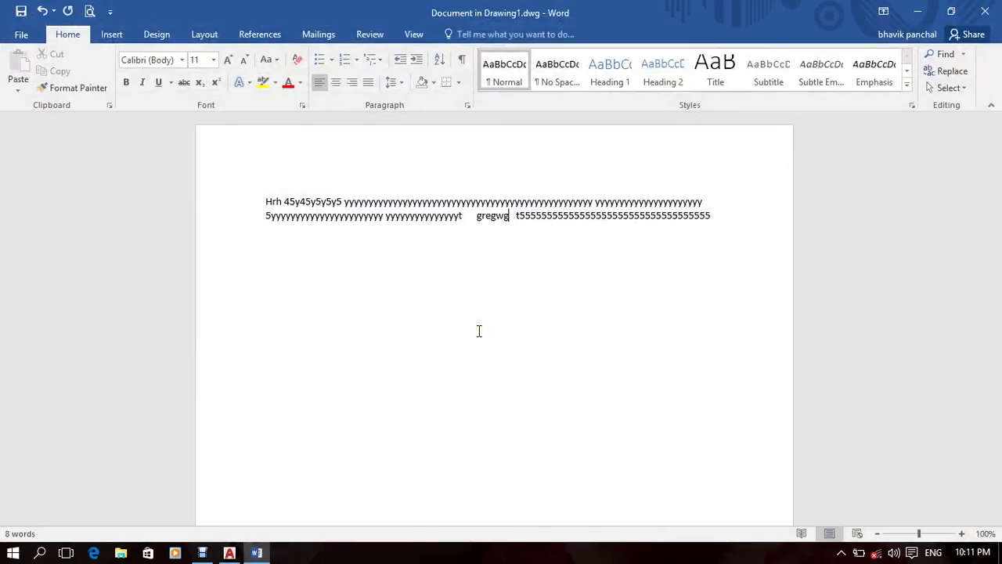
{"action": "left_click", "coordinate": [732, 226]}
{"action": "key", "text": "Return"}
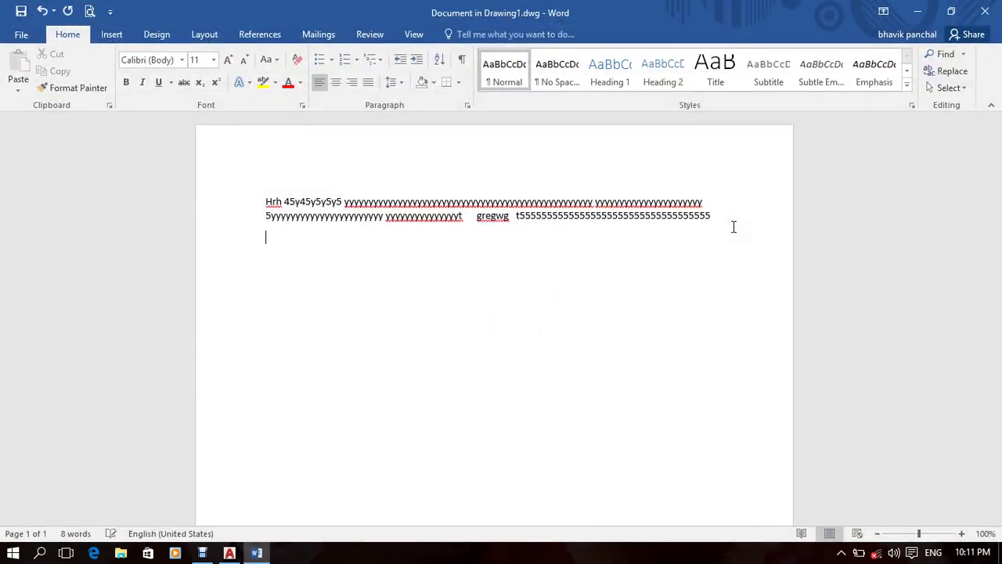
{"action": "type", "text": "y5656 "}
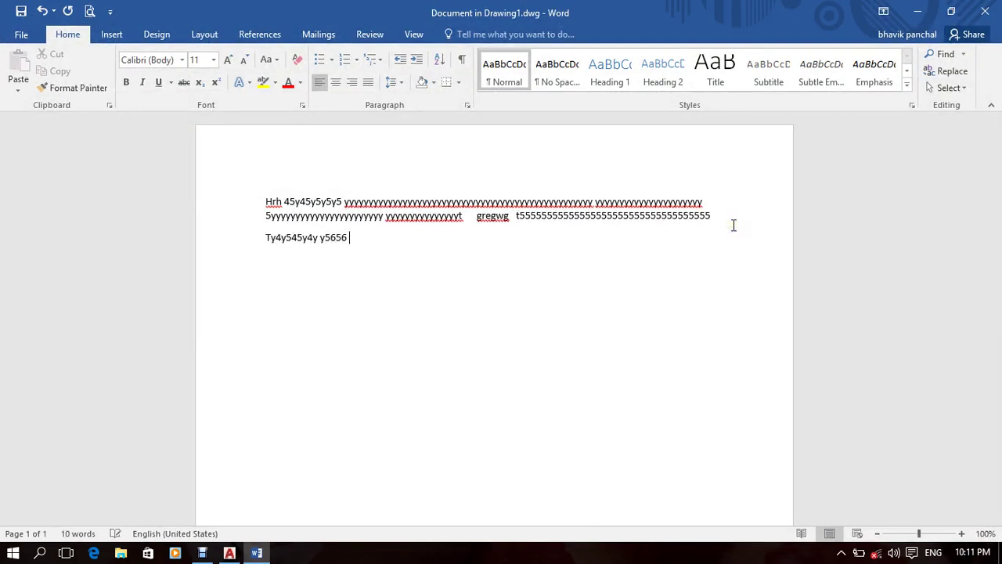
{"action": "type", "text": "5665uu p56u"}
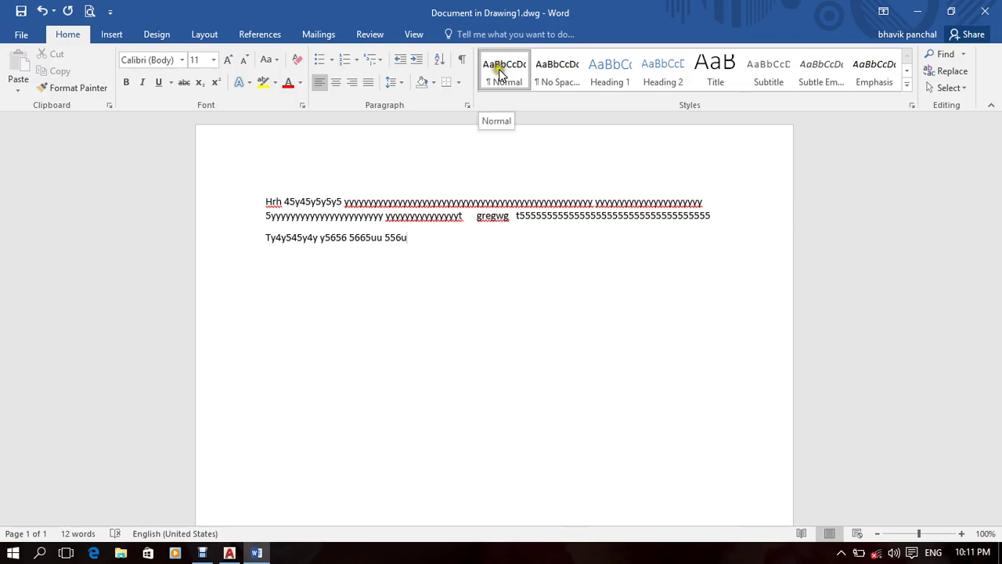
{"action": "left_click", "coordinate": [984, 12]}
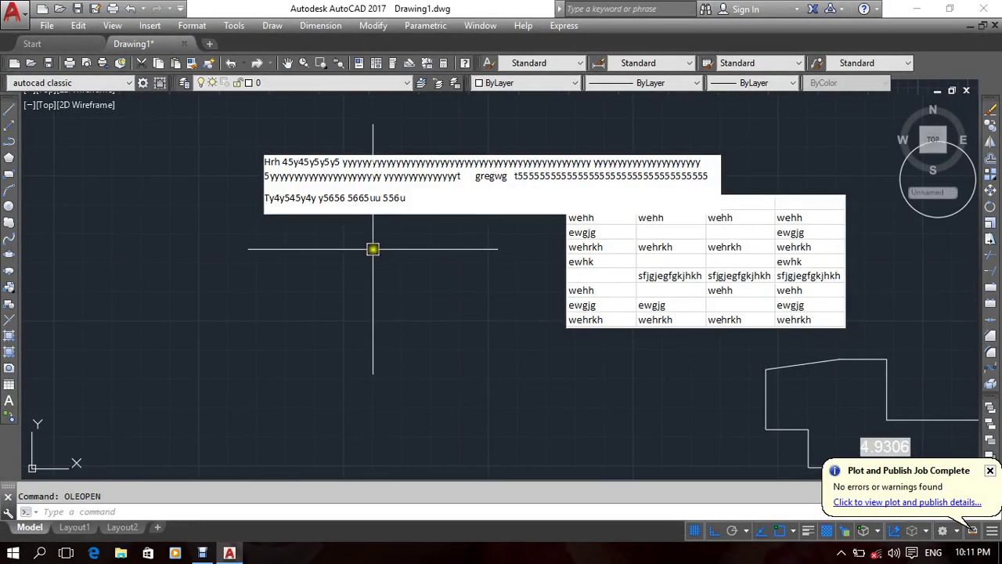
Crossing-select the embedded Word text and the Excel table and delete them
{"action": "middle_click_drag", "start_coordinate": [372, 248], "coordinate": [257, 273]}
{"action": "left_click", "coordinate": [483, 373]}
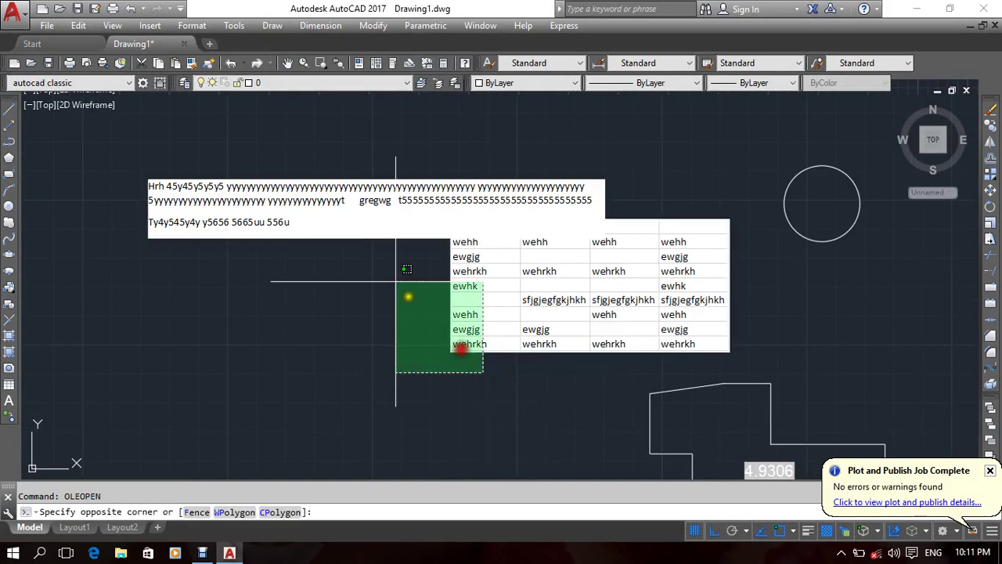
{"action": "left_click", "coordinate": [344, 219]}
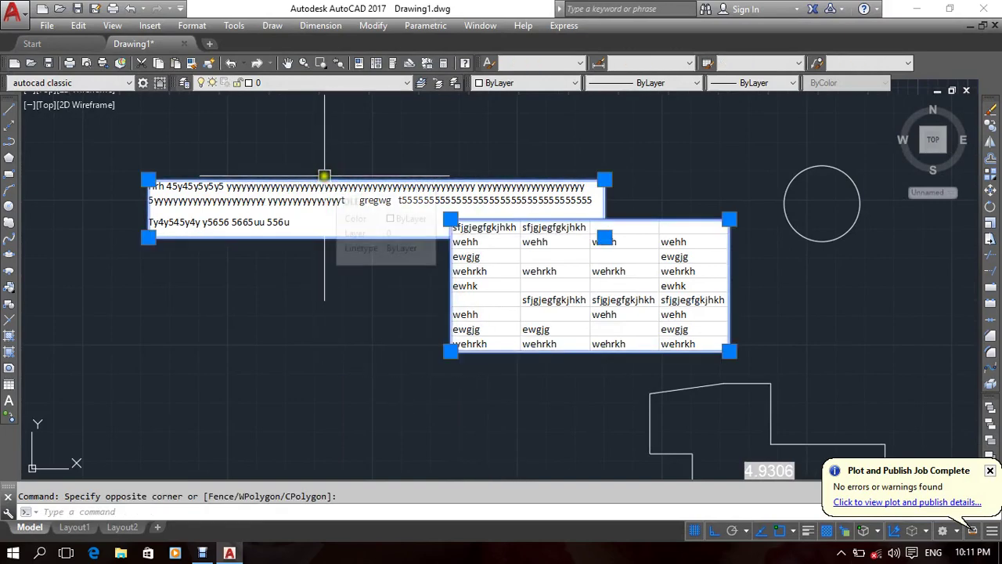
{"action": "key", "text": "Delete"}
Recentre the view on the two circles and the outline, using the Insert menu
{"action": "left_click", "coordinate": [149, 26]}
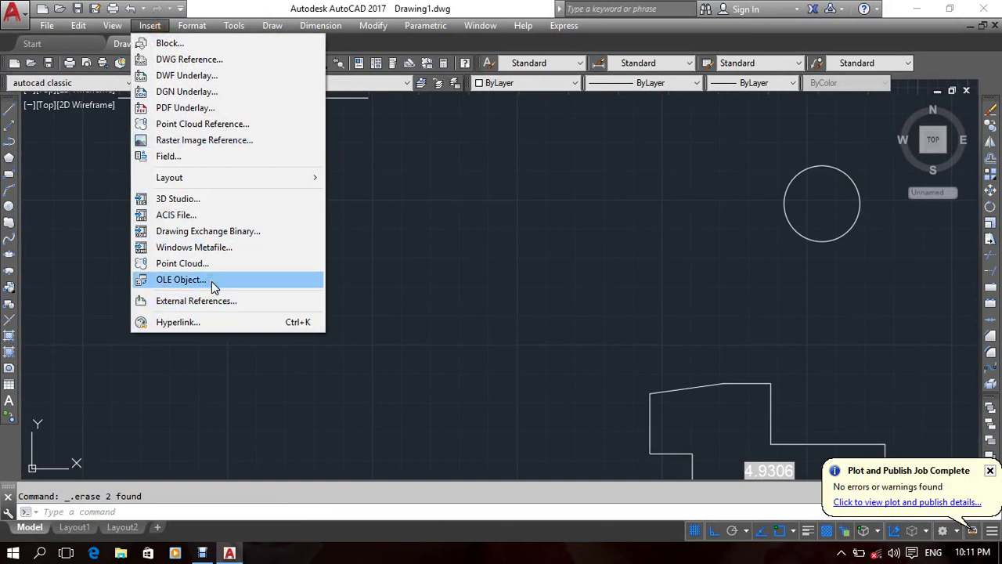
{"action": "left_click", "coordinate": [418, 282]}
{"action": "scroll", "coordinate": [423, 286], "scroll_direction": "down", "scroll_amount": 4}
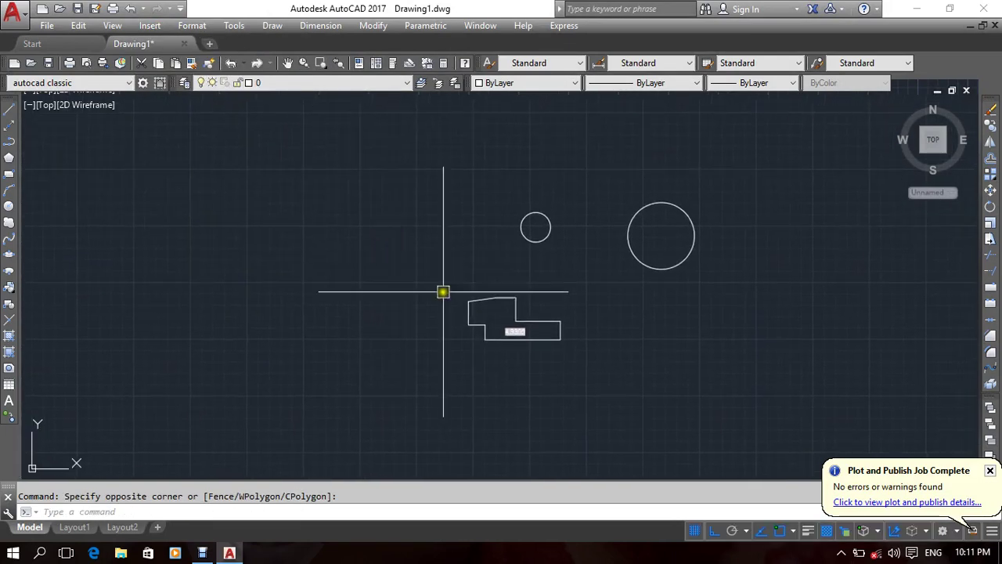
{"action": "scroll", "coordinate": [451, 282], "scroll_direction": "up", "scroll_amount": 2}
{"action": "middle_click_drag", "start_coordinate": [459, 271], "coordinate": [394, 277]}
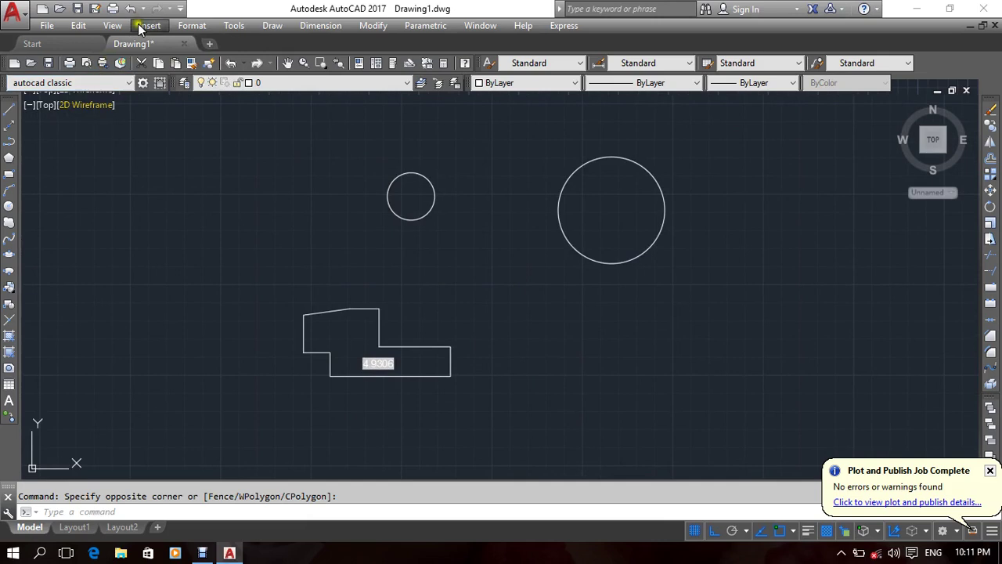
{"action": "left_click", "coordinate": [143, 26]}
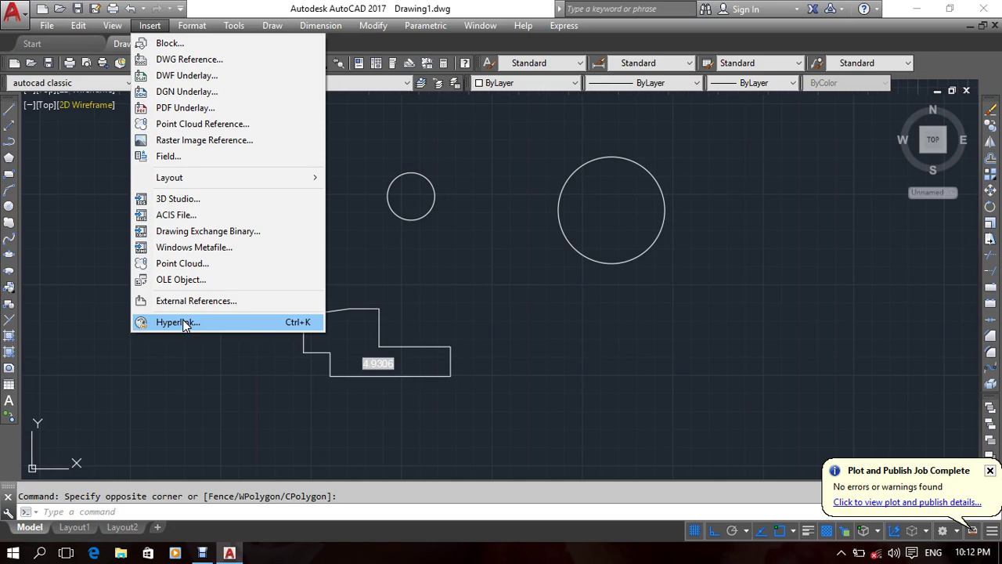
Hyperlink the large circle to the CV .doc file in Desktop > New folder
{"action": "left_click", "coordinate": [260, 326]}
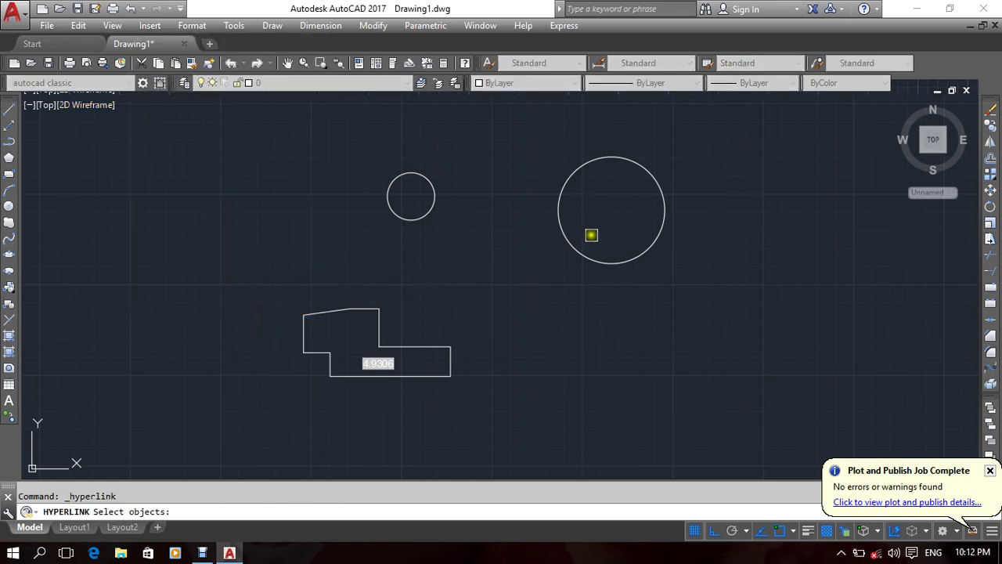
{"action": "left_click", "coordinate": [607, 263]}
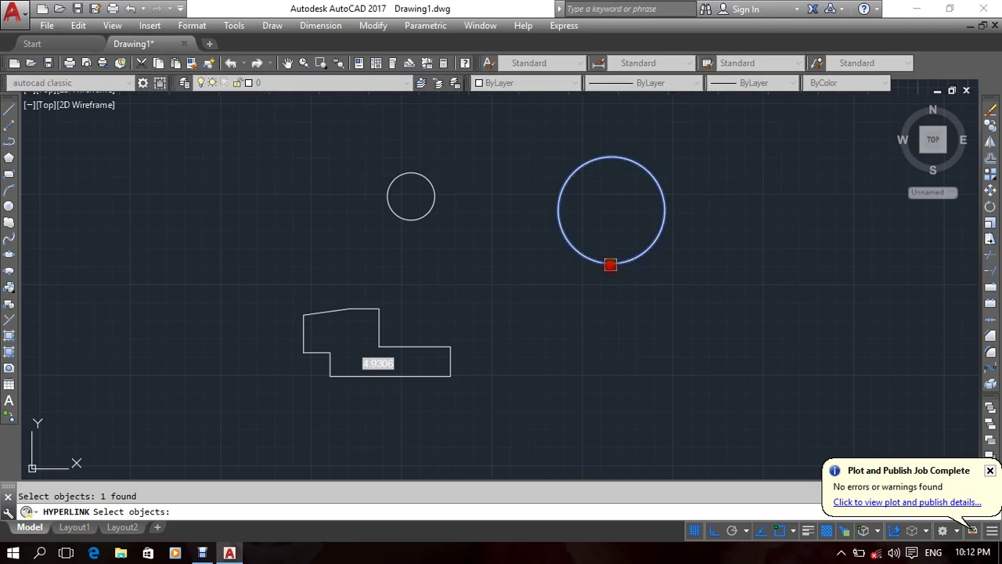
{"action": "key", "text": "Return"}
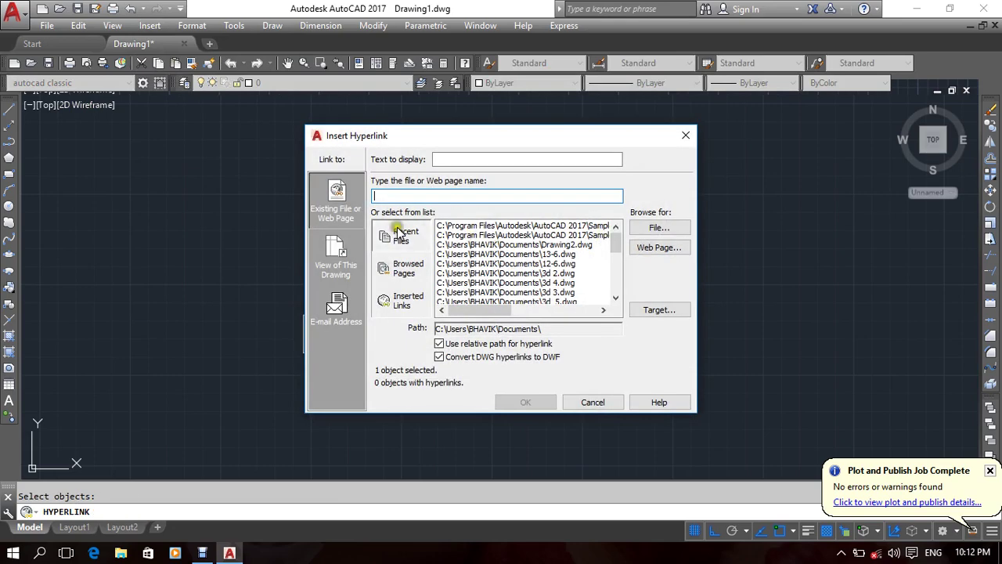
{"action": "left_click", "coordinate": [659, 227]}
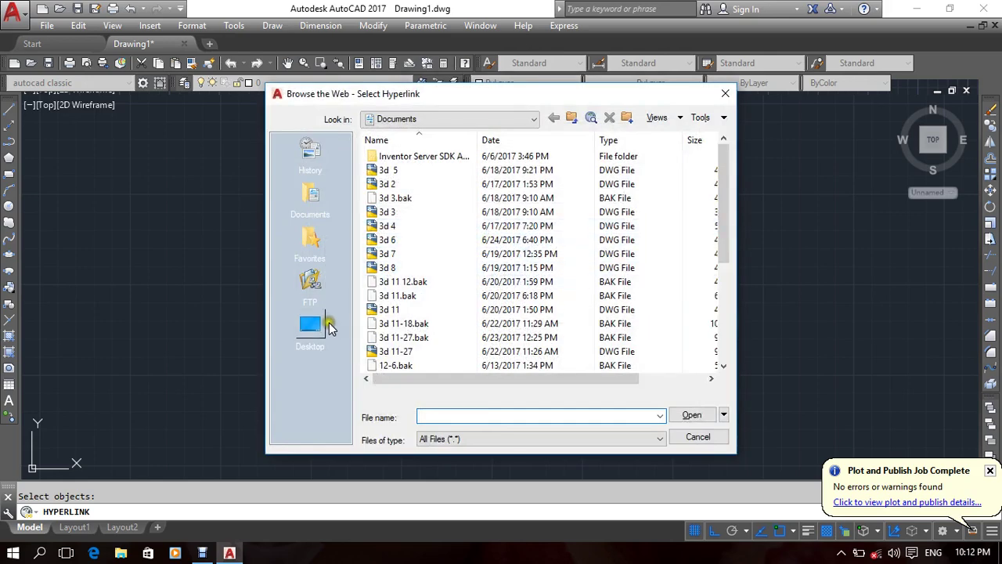
{"action": "left_click", "coordinate": [321, 325]}
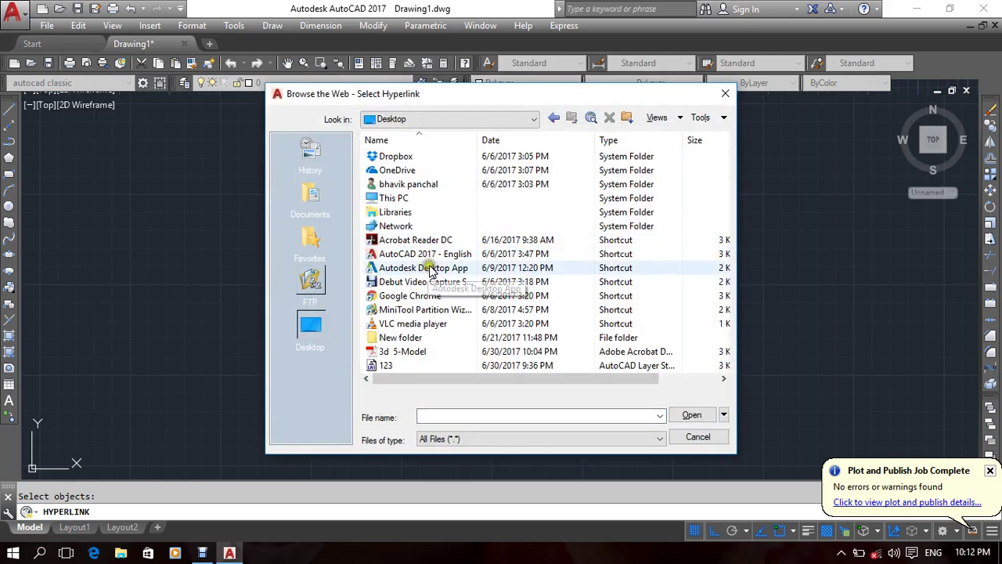
{"action": "double_click", "coordinate": [415, 336]}
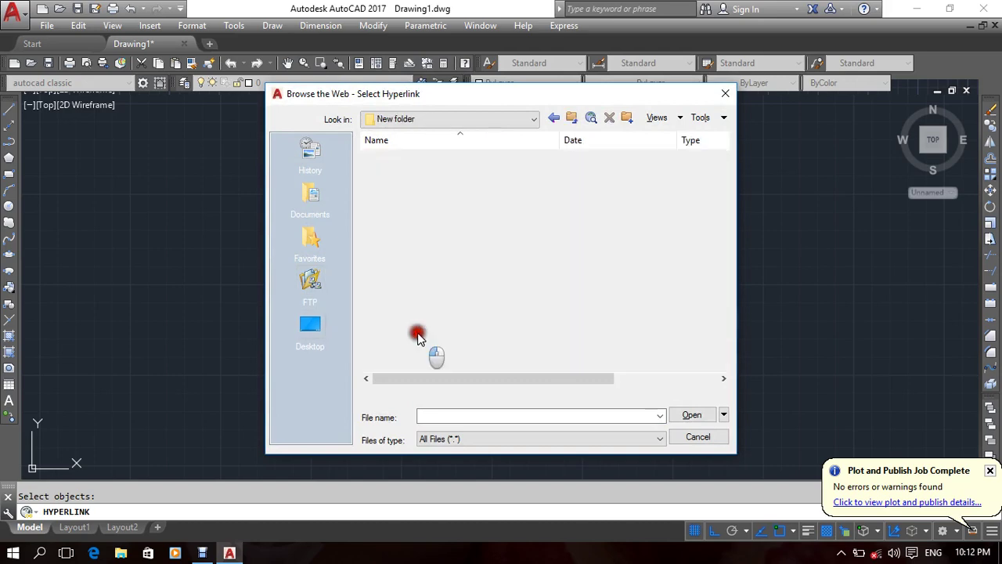
{"action": "left_click", "coordinate": [418, 171]}
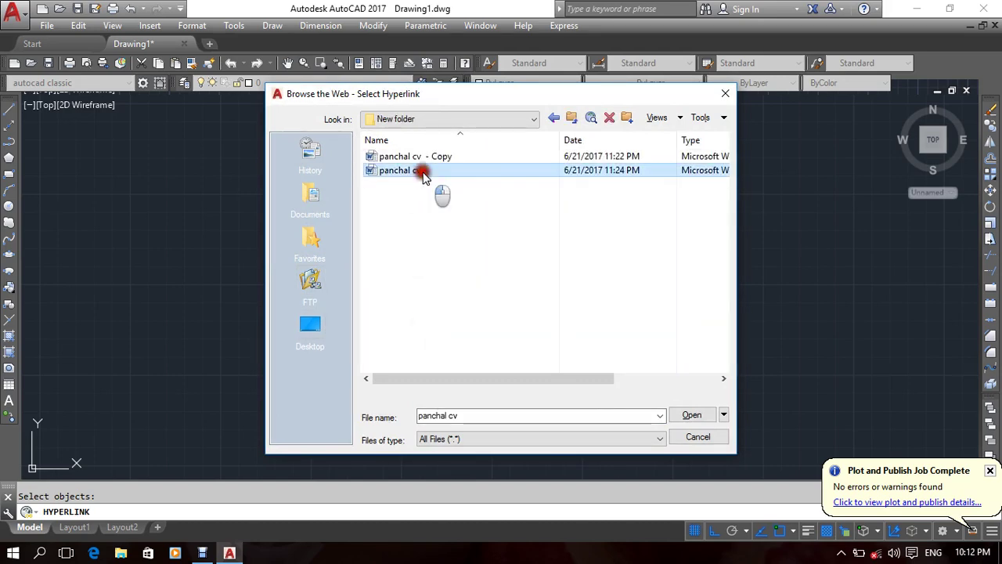
{"action": "left_click", "coordinate": [691, 414]}
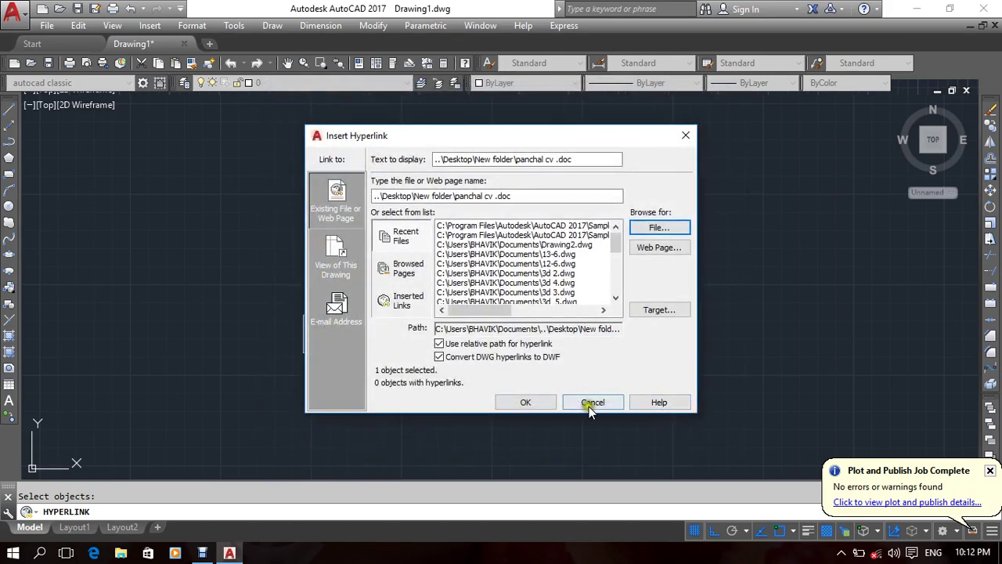
{"action": "left_click", "coordinate": [547, 400]}
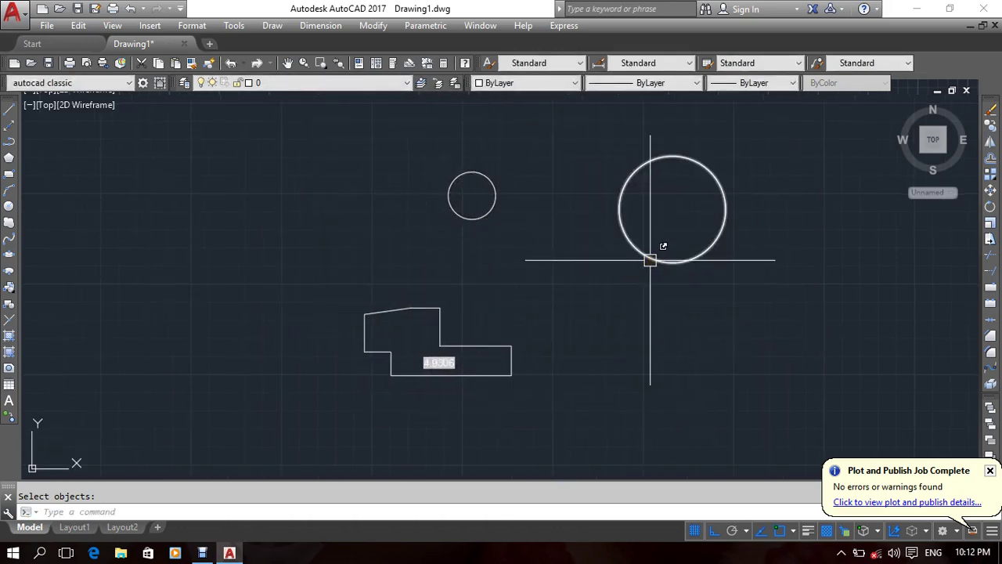
{"action": "mouse_move", "coordinate": [632, 241]}
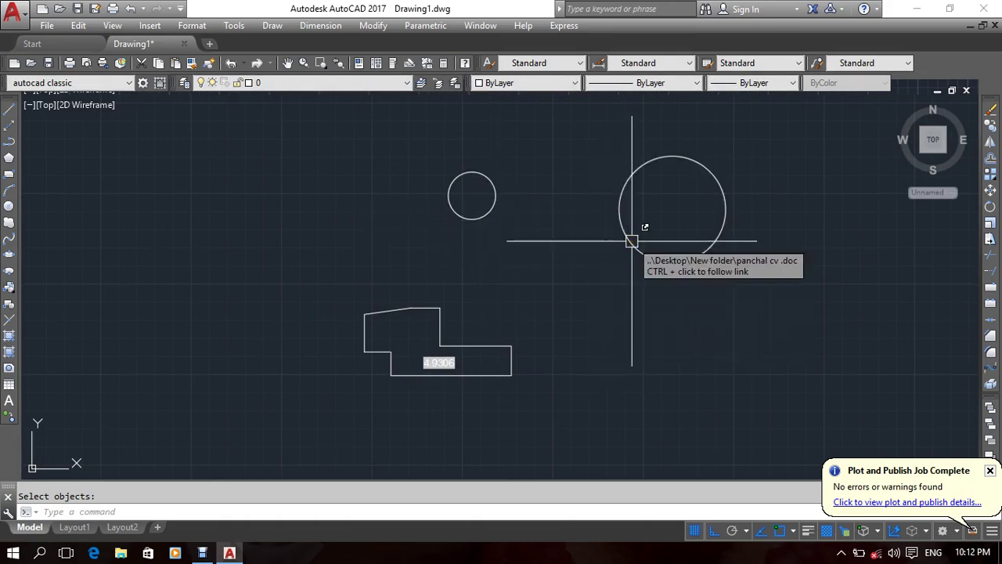
End the command, close the CV document in Word and switch back to AutoCAD
{"action": "key", "text": "Escape"}
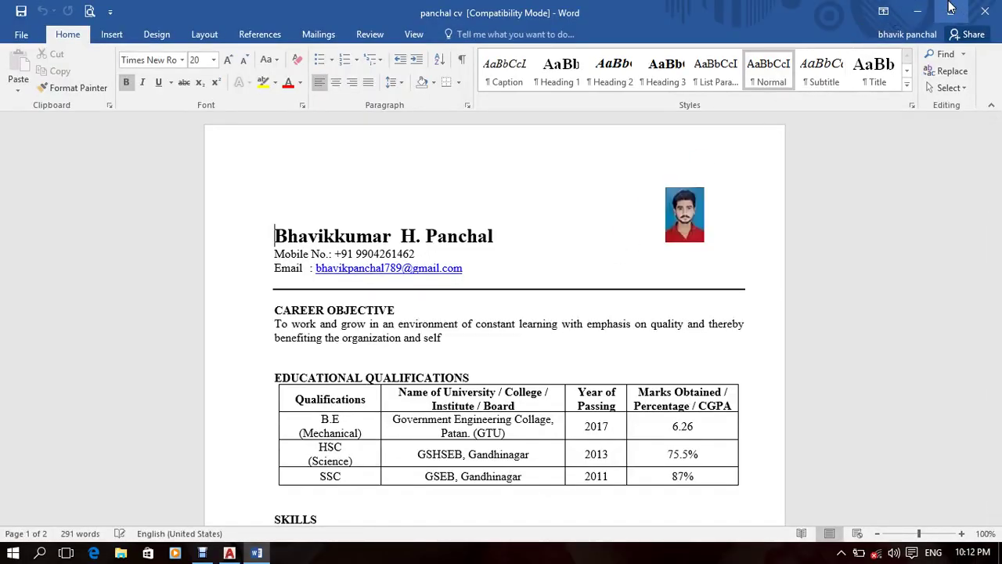
{"action": "left_click", "coordinate": [990, 11]}
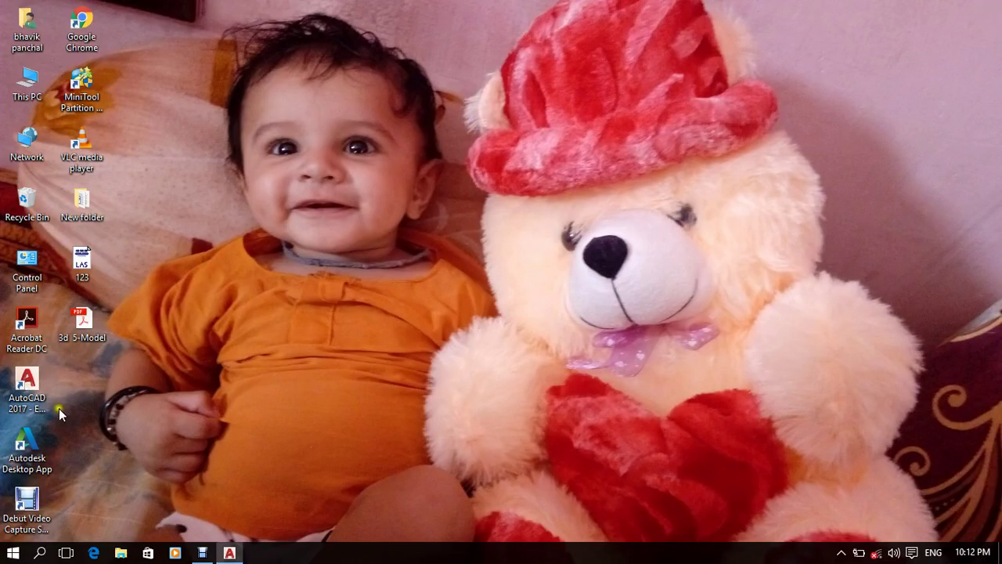
{"action": "left_click", "coordinate": [228, 551]}
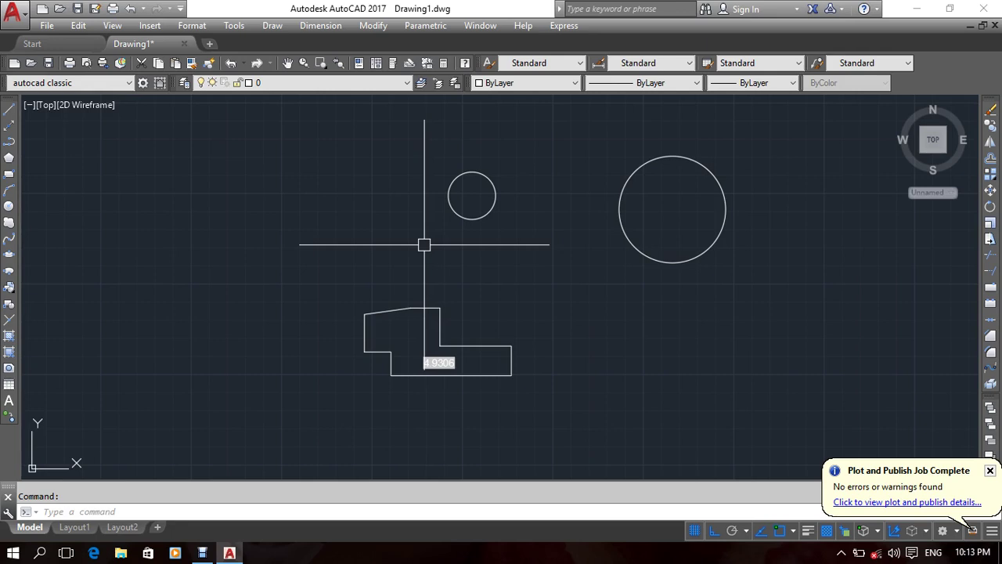
{"action": "middle_click_drag", "start_coordinate": [504, 282], "coordinate": [514, 276]}
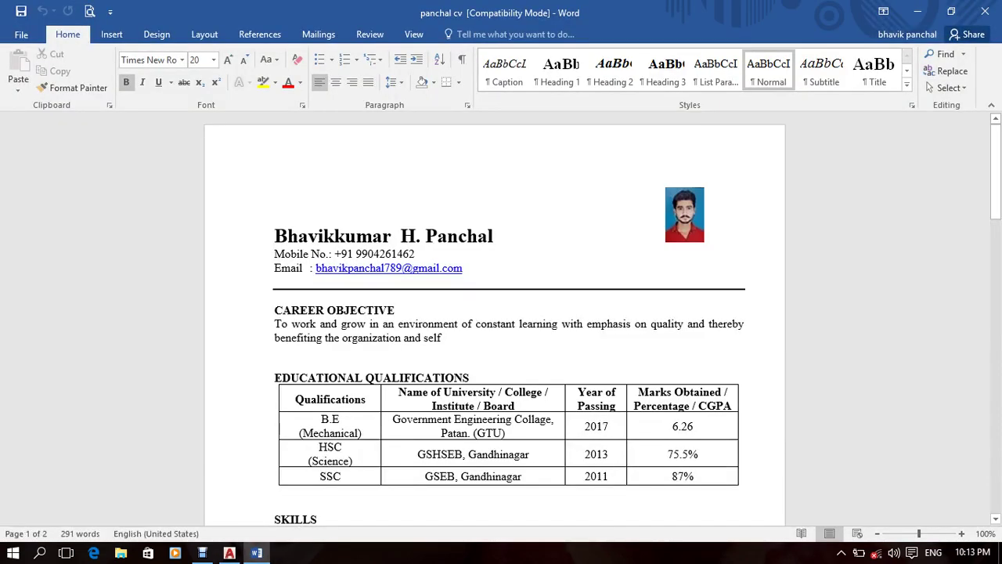
{"action": "key", "text": "alt+F4"}
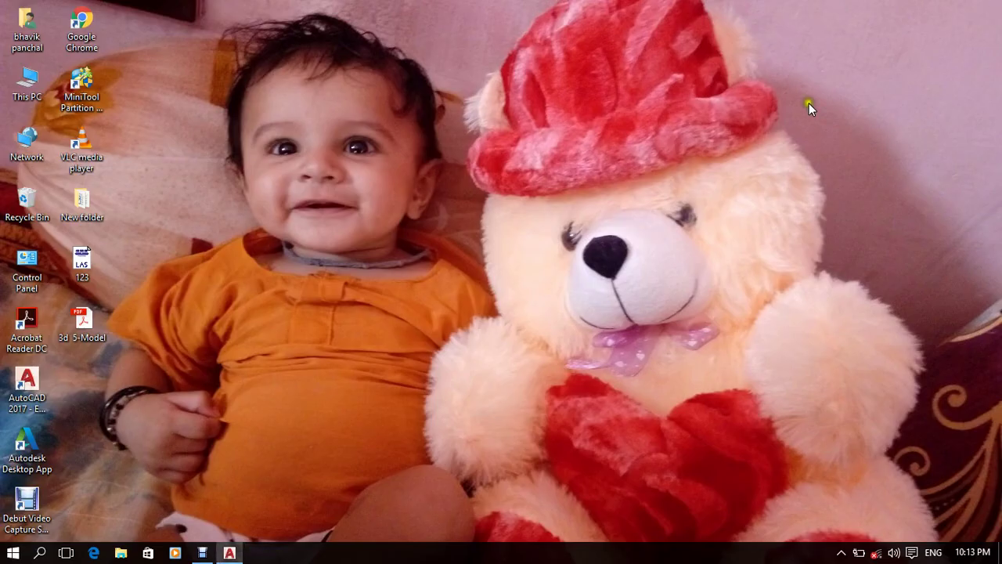
{"action": "left_click", "coordinate": [229, 550]}
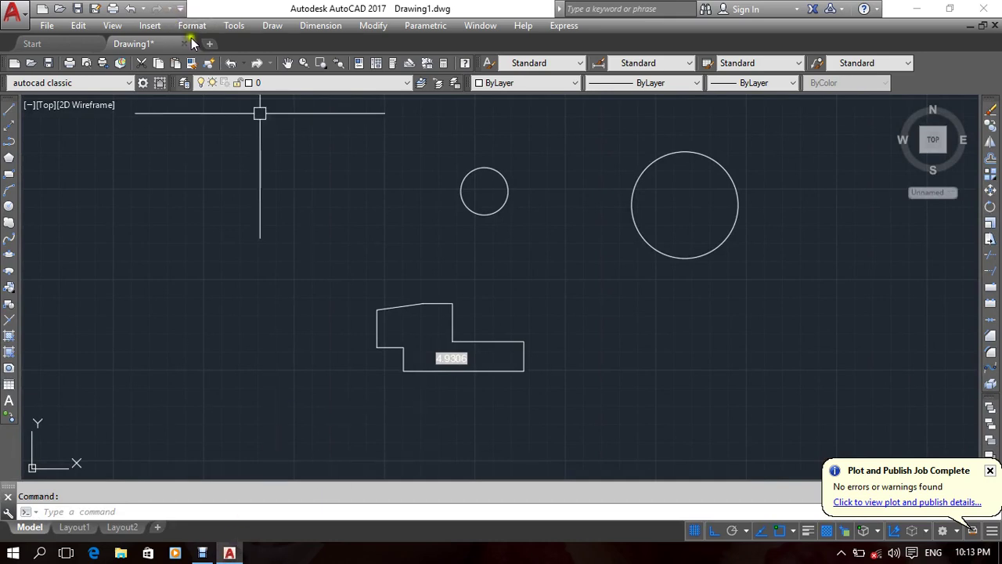
{"action": "left_click", "coordinate": [108, 26]}
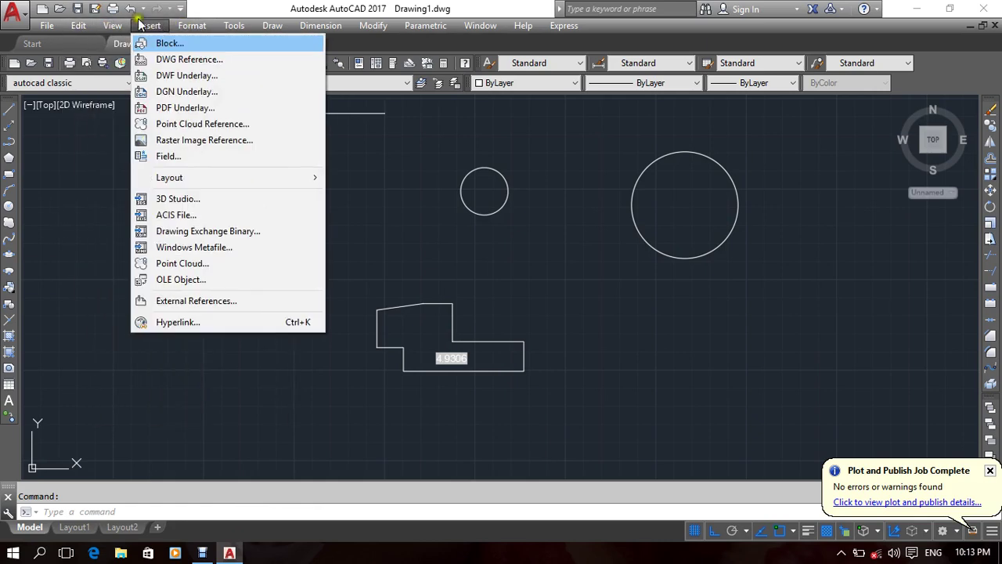
{"action": "left_click", "coordinate": [186, 322]}
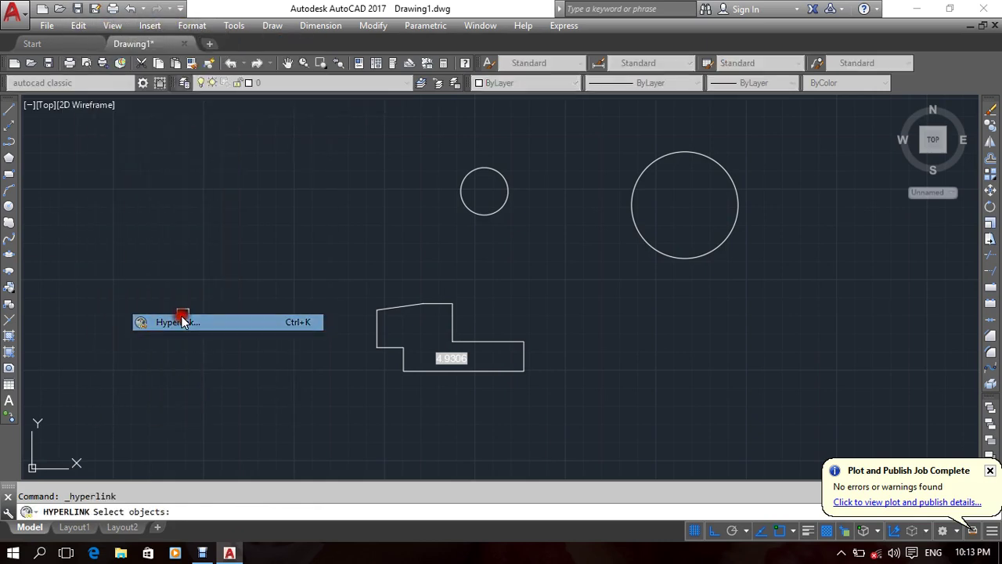
{"action": "left_click", "coordinate": [463, 206]}
{"action": "key", "text": "Return"}
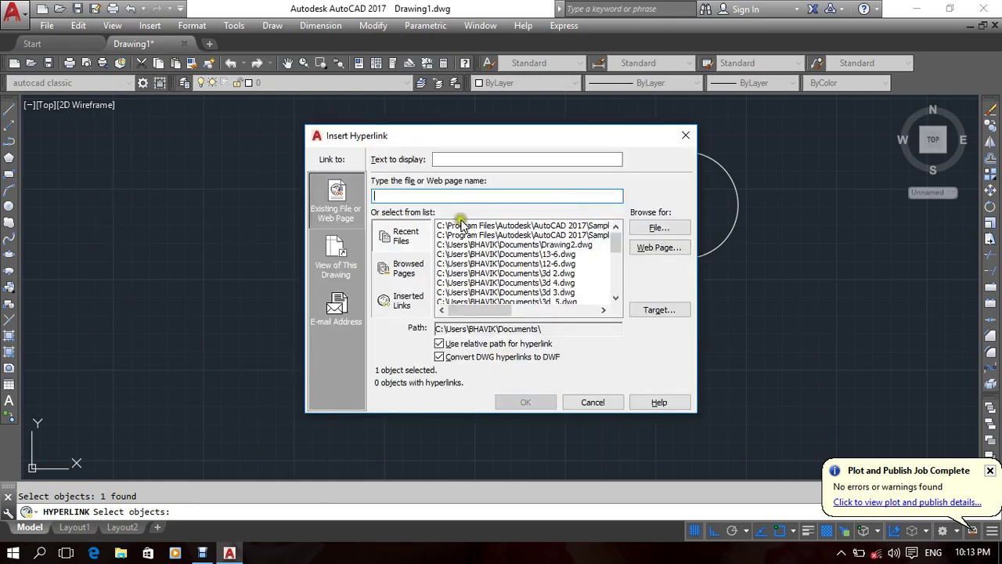
{"action": "left_click", "coordinate": [415, 197]}
{"action": "type", "text": "www"}
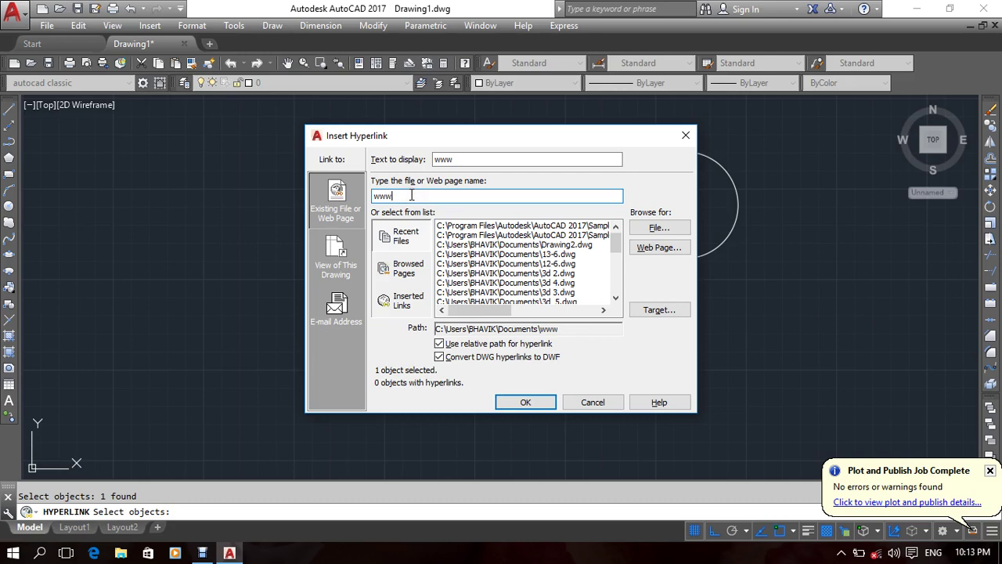
{"action": "type", "text": ".google.com"}
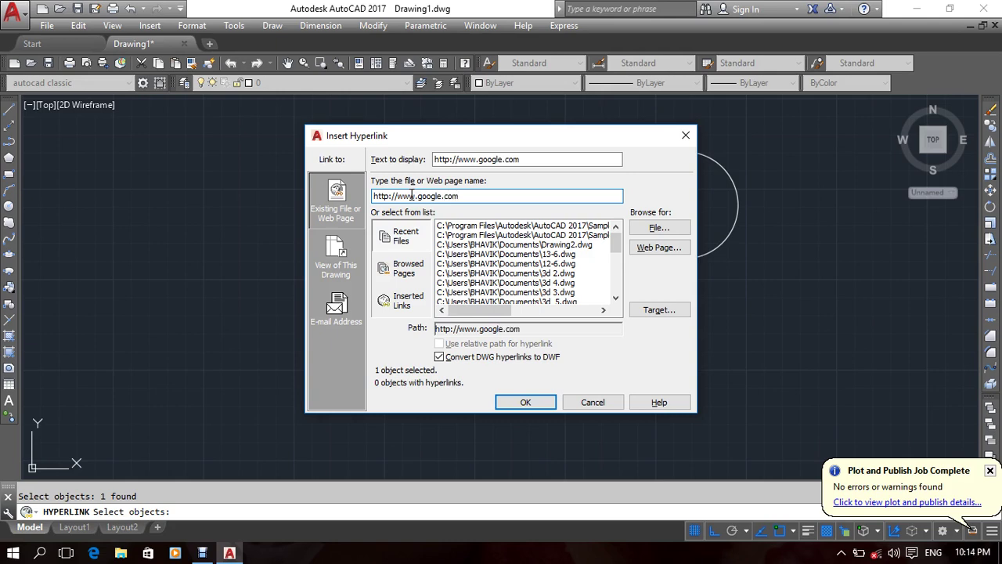
{"action": "left_click", "coordinate": [513, 402]}
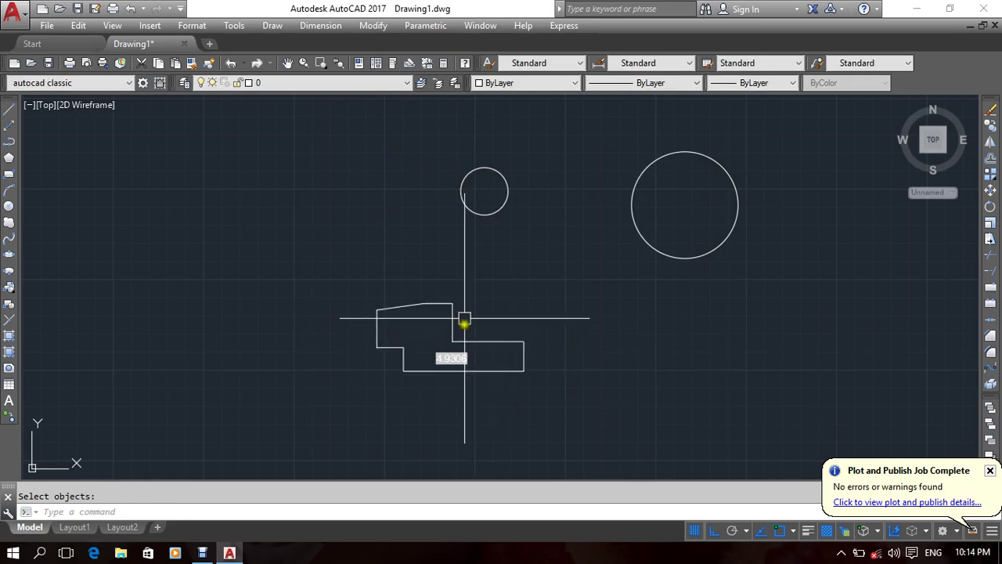
{"action": "left_click", "coordinate": [499, 213], "text": "ctrl"}
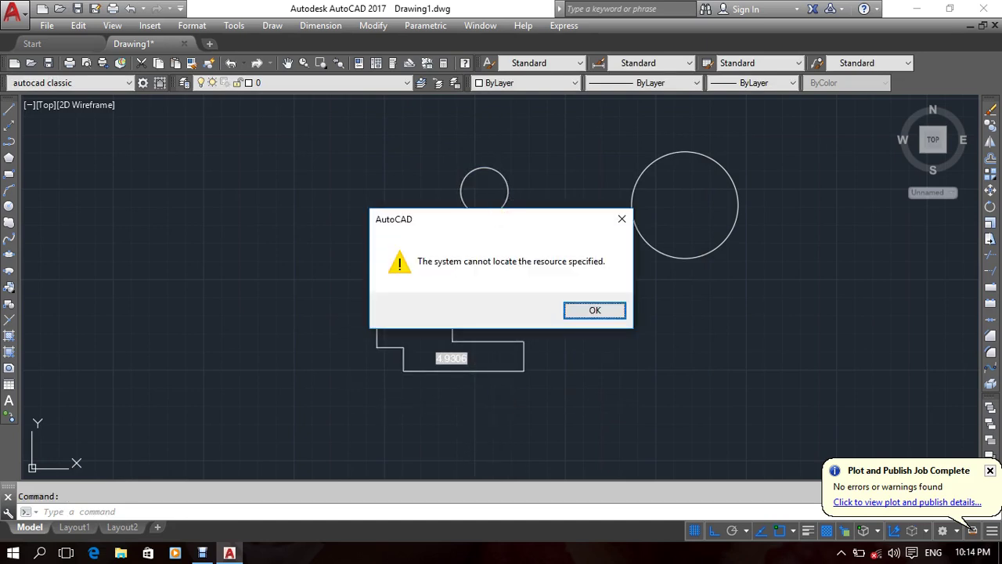
{"action": "left_click", "coordinate": [593, 311]}
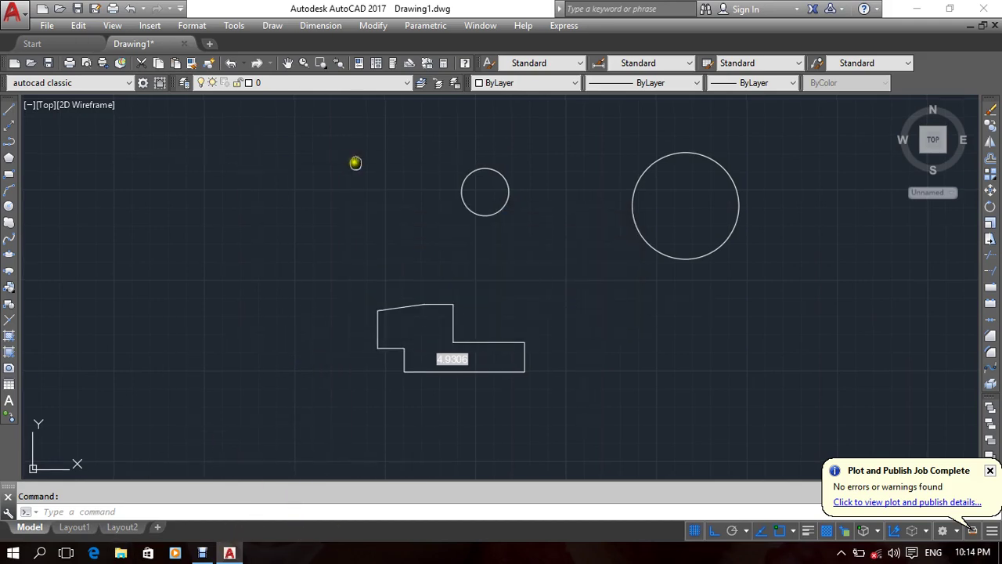
Zoom in on the linked circle, window-select and delete it, then switch to Microsoft Edge
{"action": "middle_click_drag", "start_coordinate": [358, 161], "coordinate": [371, 177]}
{"action": "middle_click_drag", "start_coordinate": [376, 240], "coordinate": [417, 215]}
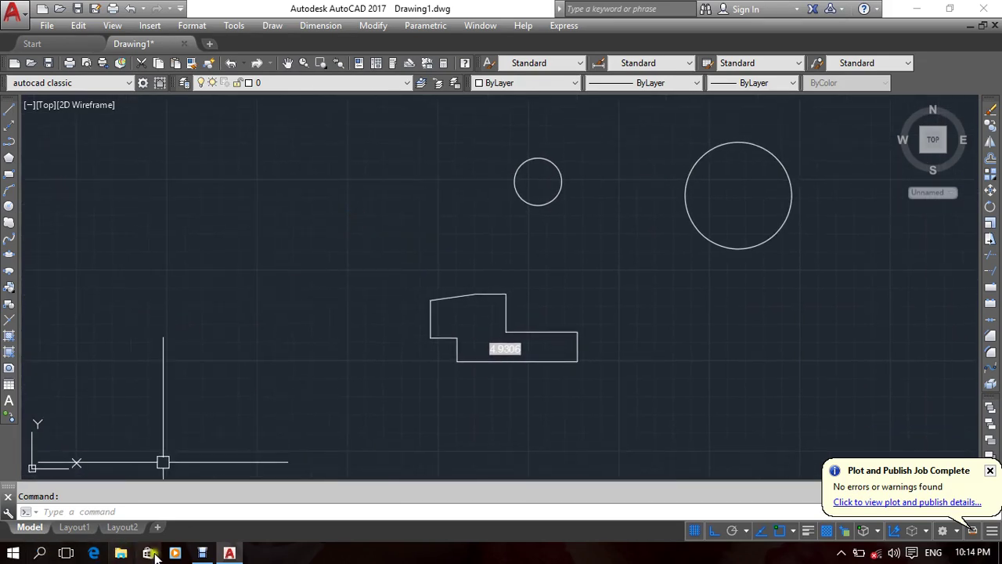
{"action": "scroll", "coordinate": [459, 179], "scroll_direction": "up", "scroll_amount": 4}
{"action": "scroll", "coordinate": [518, 170], "scroll_direction": "up", "scroll_amount": 2}
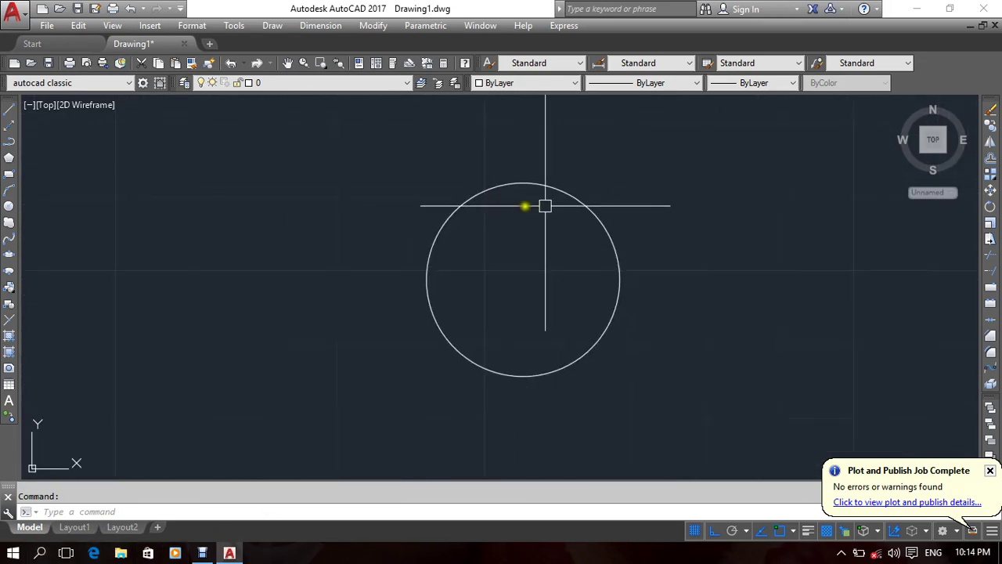
{"action": "left_click", "coordinate": [477, 193]}
{"action": "left_click", "coordinate": [499, 217]}
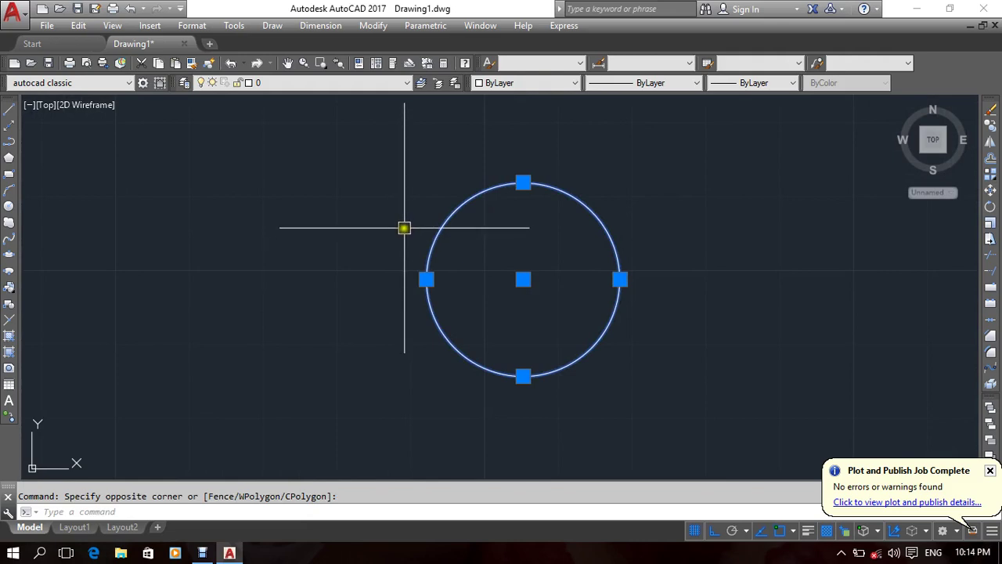
{"action": "key", "text": "Delete"}
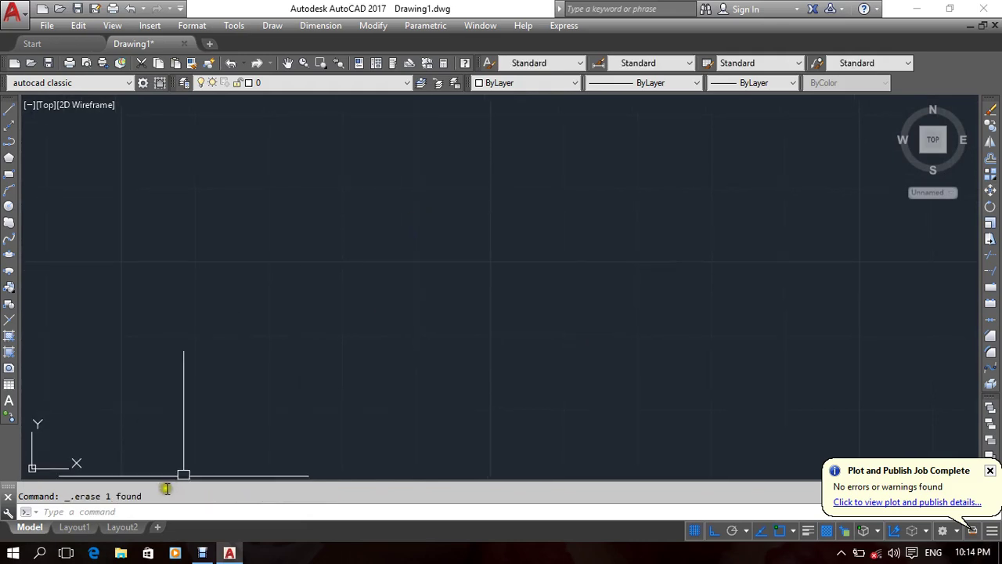
{"action": "left_click", "coordinate": [93, 552]}
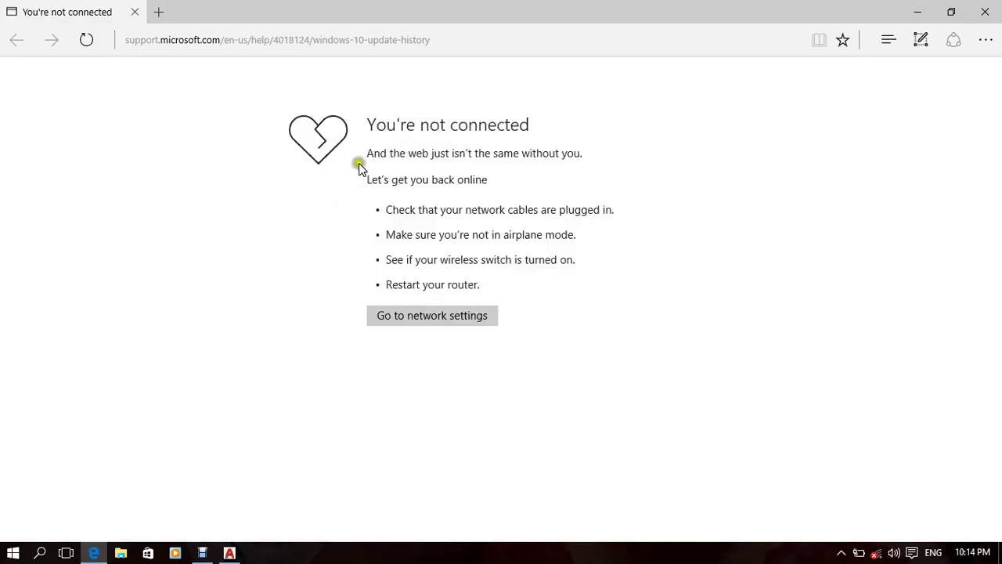
Open Edge's Settings pane from the More menu and scroll through it
{"action": "left_click", "coordinate": [983, 40]}
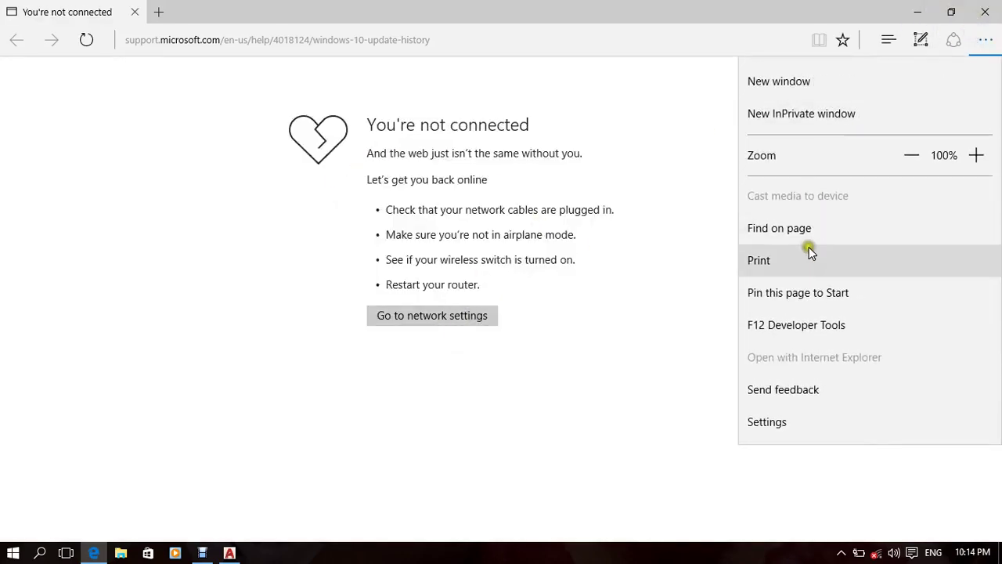
{"action": "left_click", "coordinate": [775, 423]}
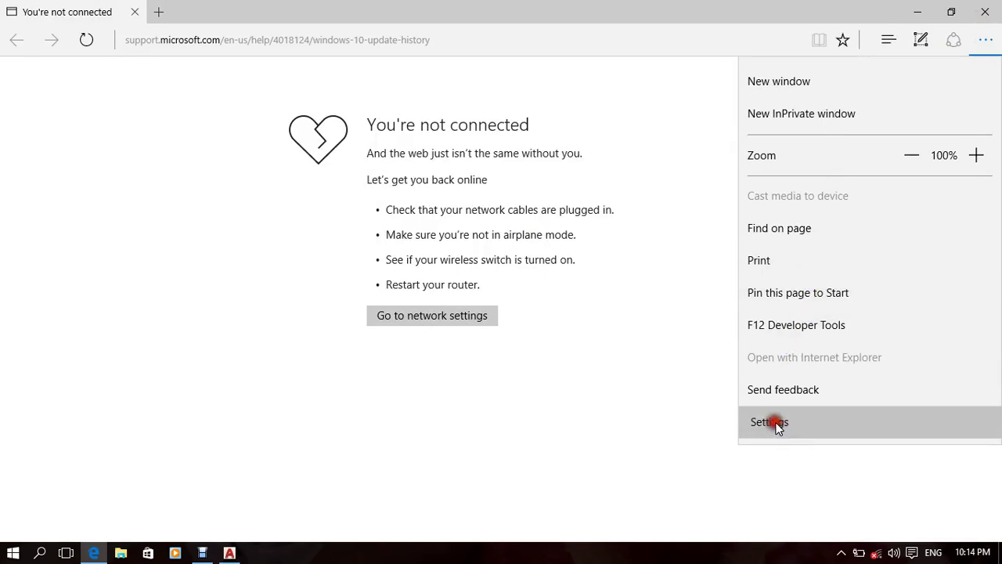
{"action": "scroll", "coordinate": [892, 270], "scroll_direction": "down", "scroll_amount": 2}
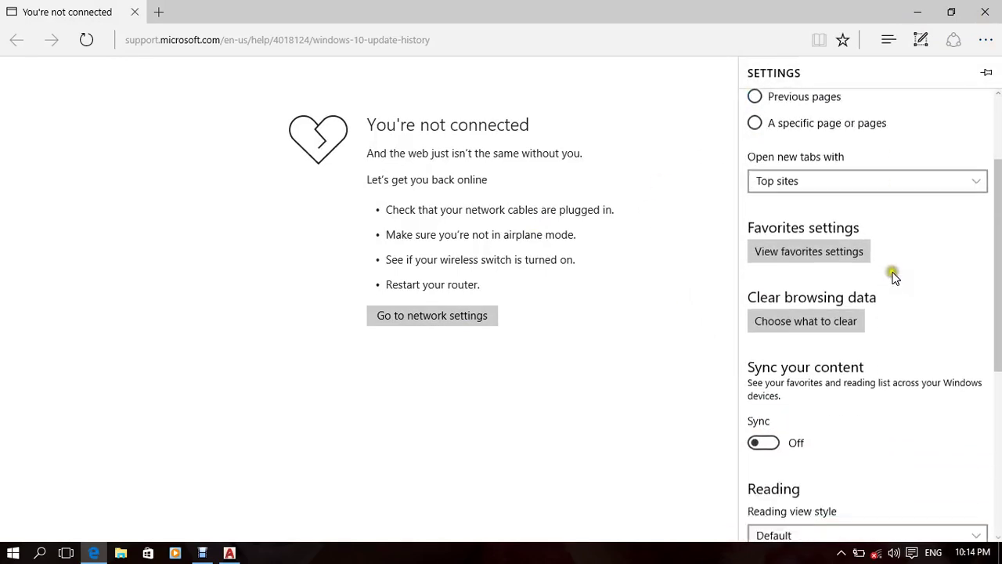
{"action": "scroll", "coordinate": [892, 274], "scroll_direction": "down", "scroll_amount": 1}
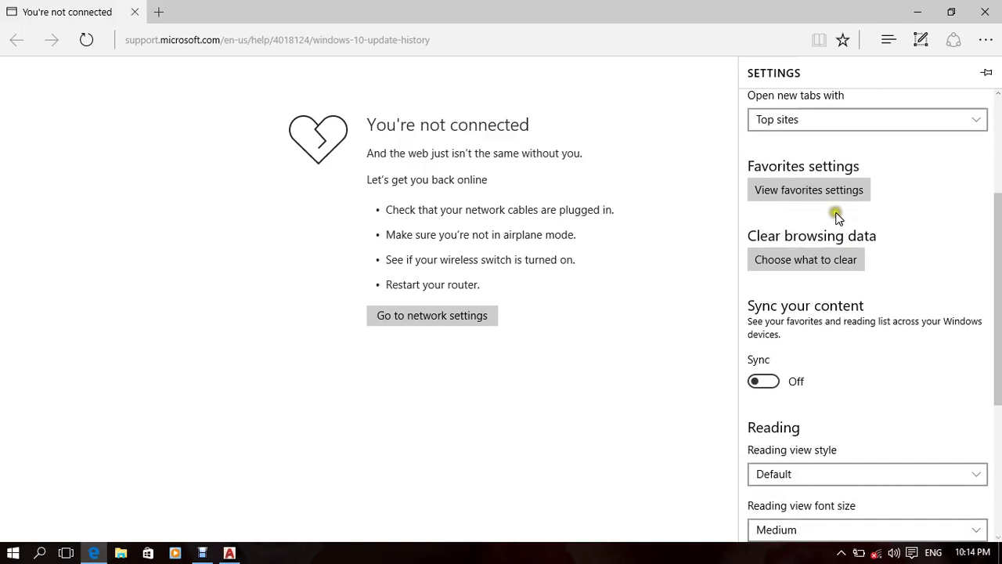
{"action": "scroll", "coordinate": [838, 216], "scroll_direction": "down", "scroll_amount": 2}
{"action": "scroll", "coordinate": [846, 227], "scroll_direction": "down", "scroll_amount": 1}
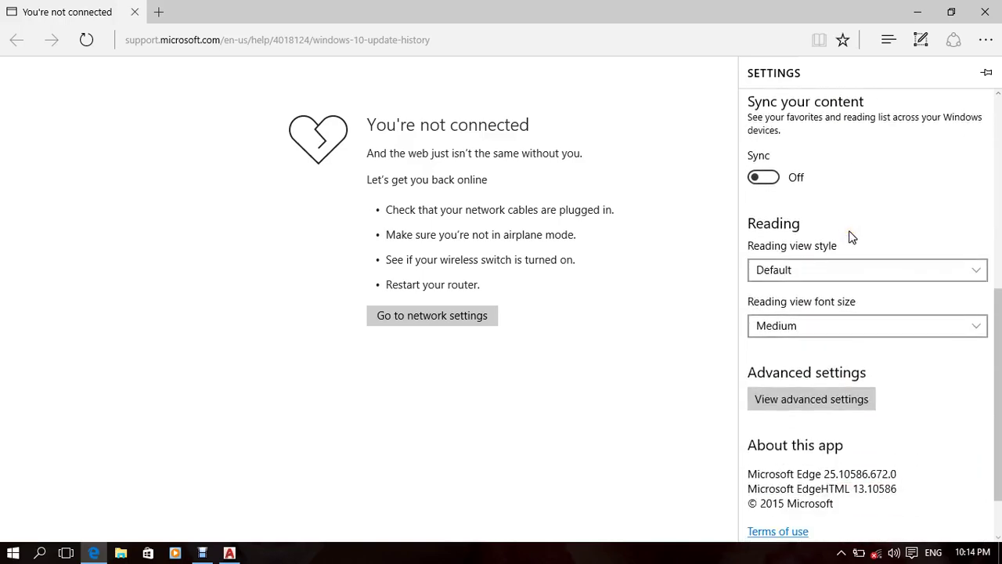
{"action": "scroll", "coordinate": [851, 236], "scroll_direction": "down", "scroll_amount": 1}
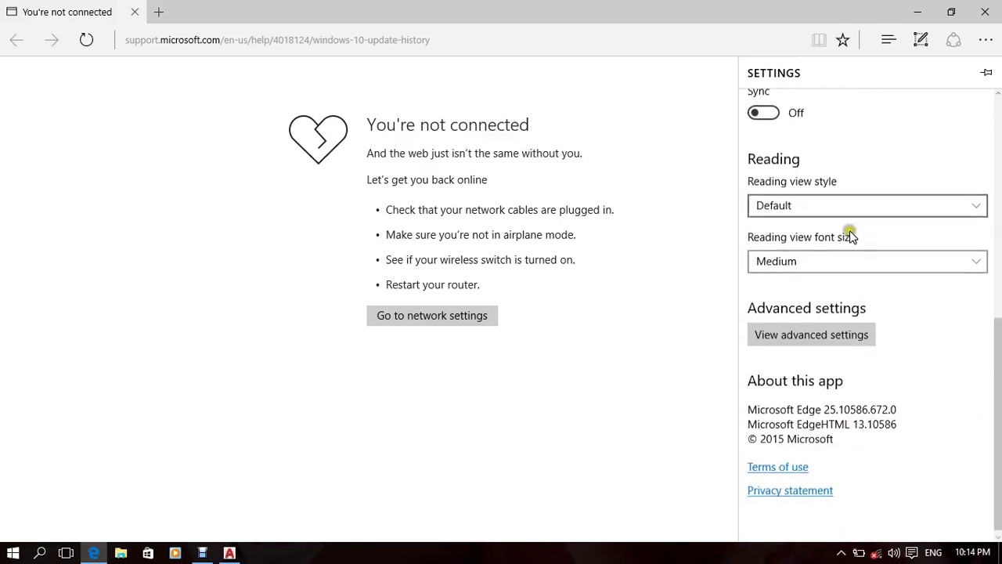
Browse Edge's Advanced settings, then close the browser
{"action": "left_click", "coordinate": [815, 332]}
{"action": "scroll", "coordinate": [876, 177], "scroll_direction": "down", "scroll_amount": 1}
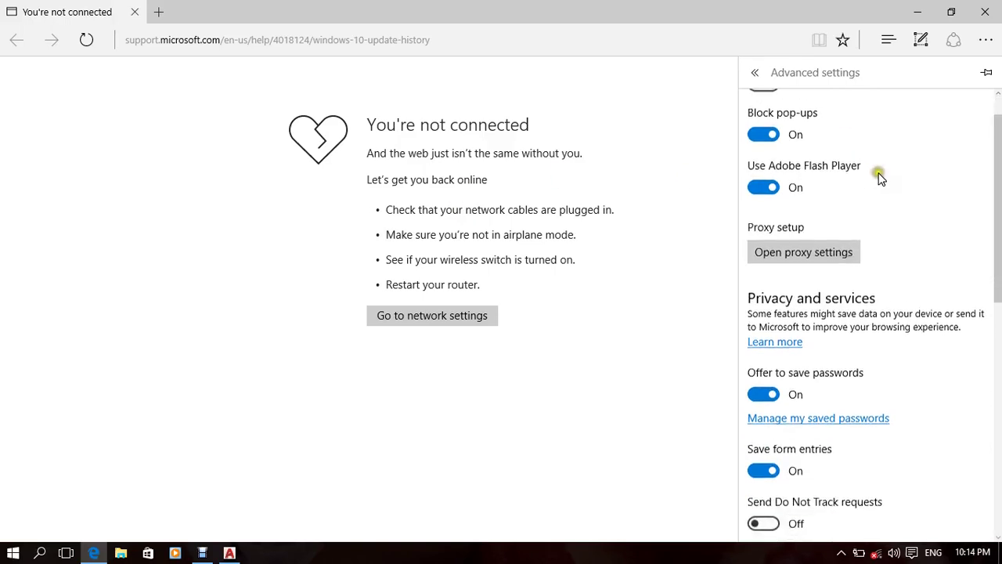
{"action": "scroll", "coordinate": [879, 177], "scroll_direction": "down", "scroll_amount": 3}
{"action": "scroll", "coordinate": [883, 179], "scroll_direction": "up", "scroll_amount": 1}
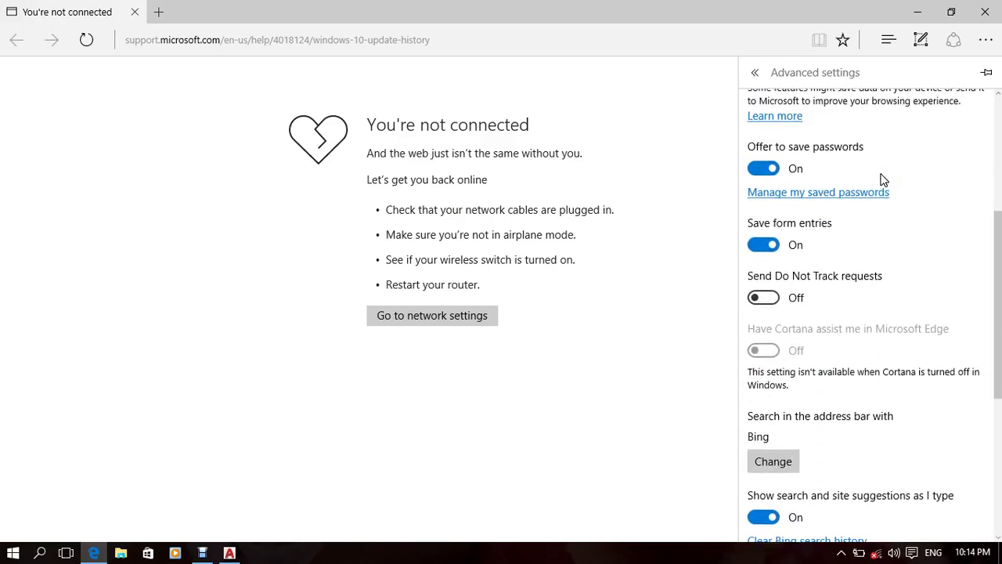
{"action": "scroll", "coordinate": [883, 179], "scroll_direction": "down", "scroll_amount": 3}
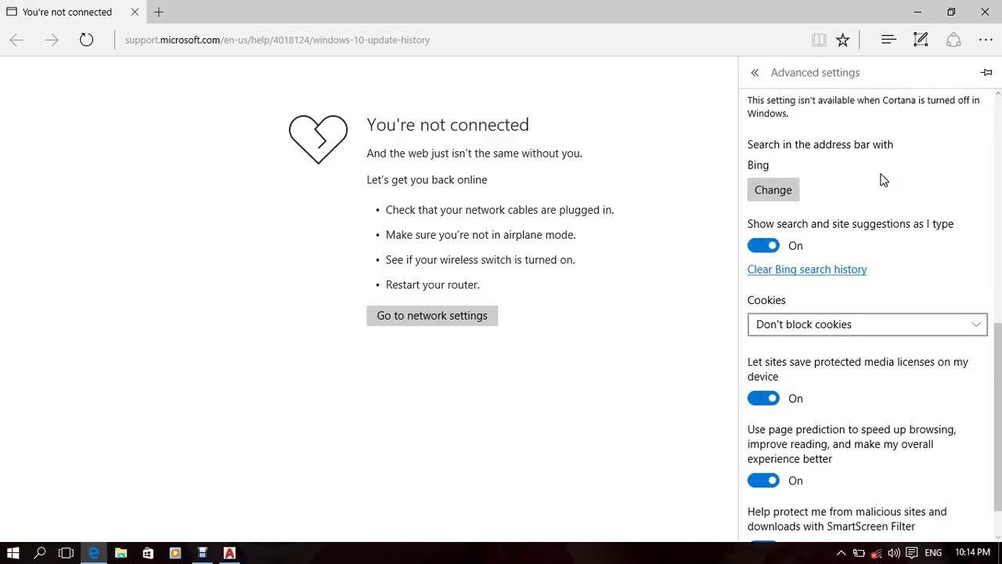
{"action": "scroll", "coordinate": [883, 179], "scroll_direction": "down", "scroll_amount": 1}
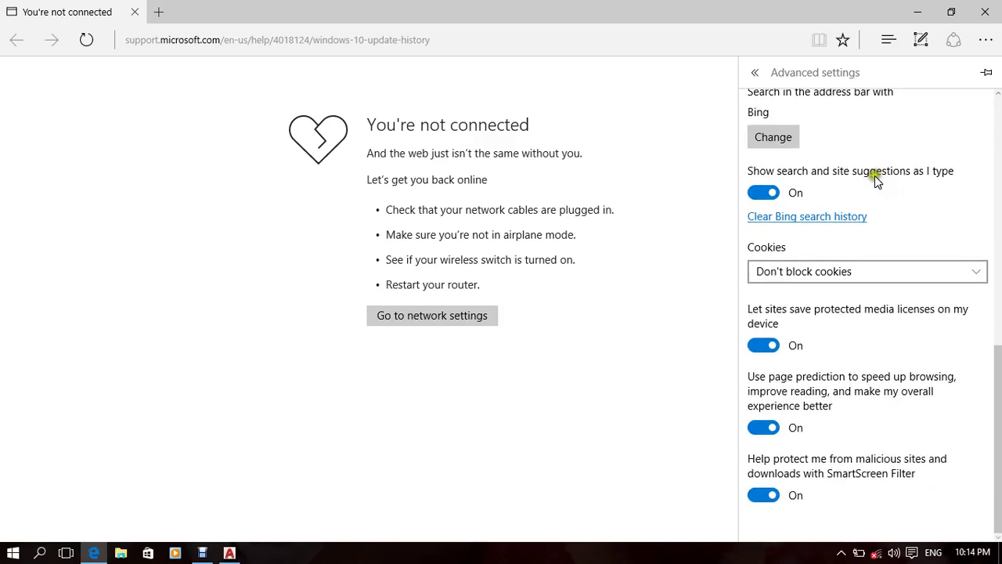
{"action": "left_click", "coordinate": [985, 11]}
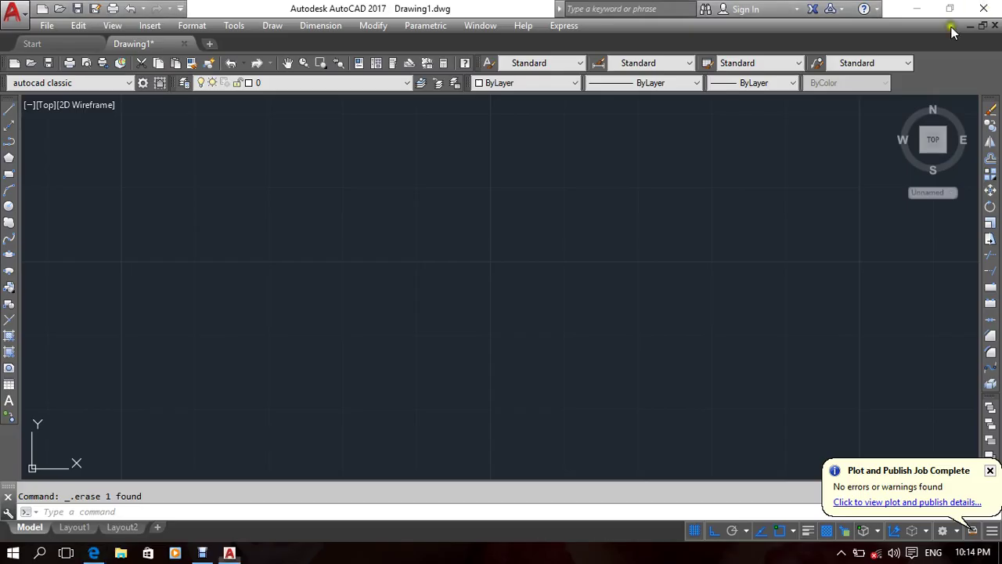
Minimize AutoCAD, launch Google Chrome from the desktop, and choose 'Set as default'
{"action": "left_click", "coordinate": [914, 10]}
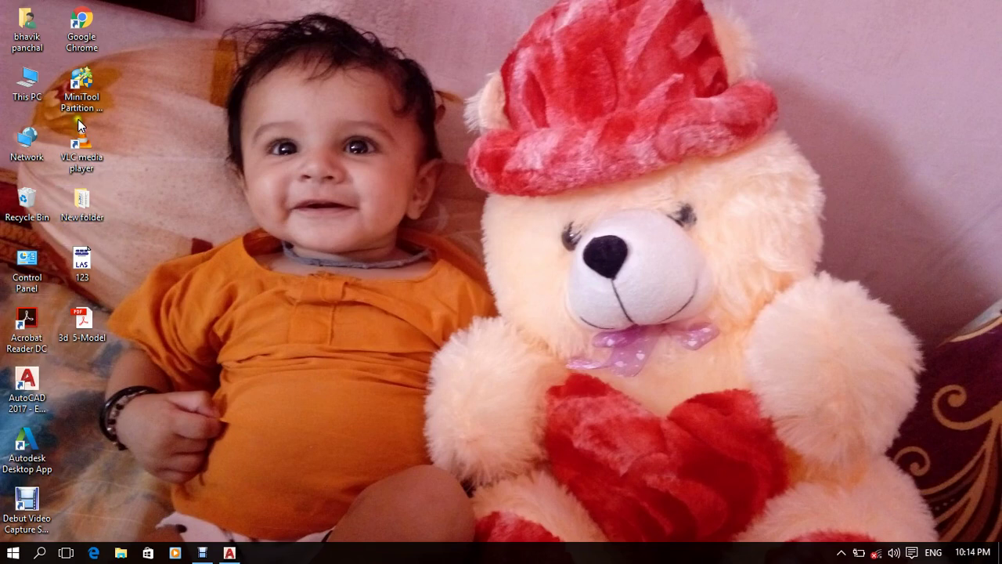
{"action": "left_click", "coordinate": [81, 30]}
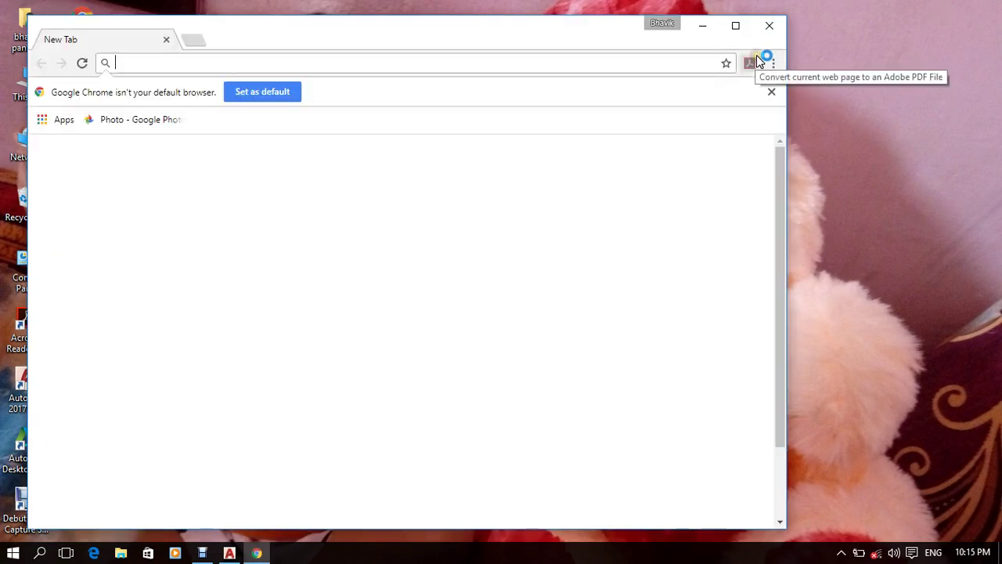
{"action": "left_click", "coordinate": [256, 93]}
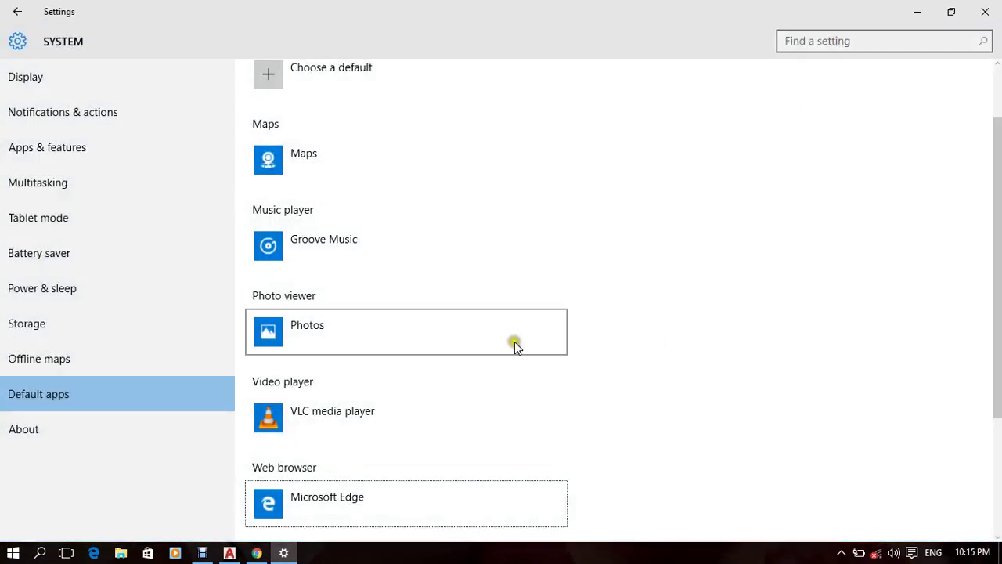
Make Google Chrome the default Email app, then close Settings and Chrome
{"action": "scroll", "coordinate": [514, 341], "scroll_direction": "down", "scroll_amount": 3}
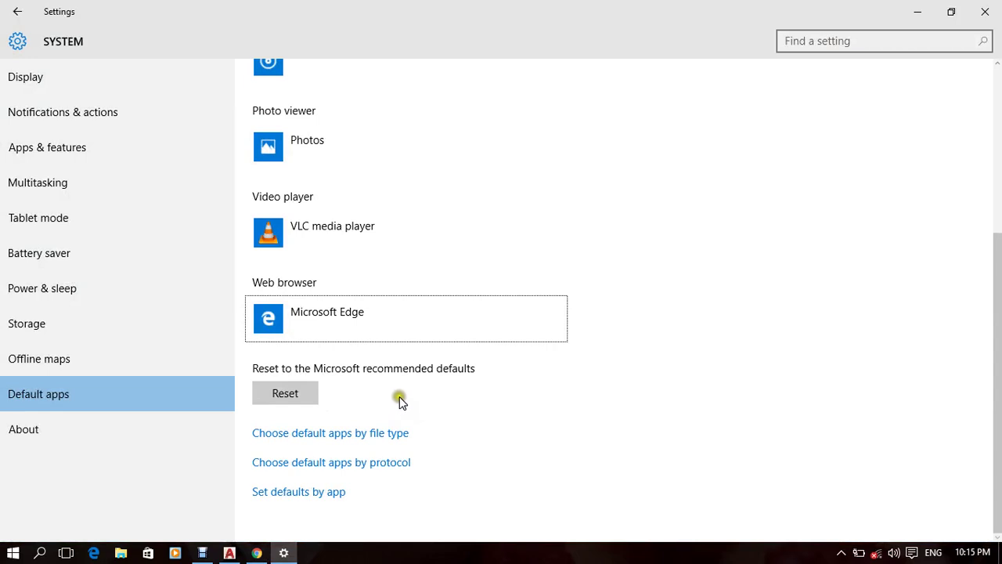
{"action": "scroll", "coordinate": [405, 398], "scroll_direction": "up", "scroll_amount": 3}
{"action": "scroll", "coordinate": [406, 397], "scroll_direction": "up", "scroll_amount": 2}
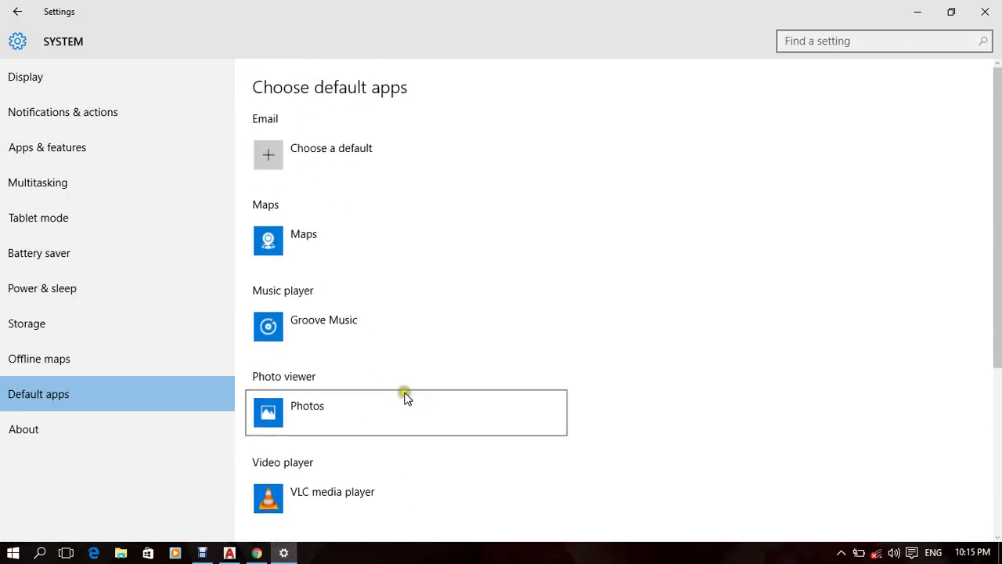
{"action": "left_click", "coordinate": [379, 161]}
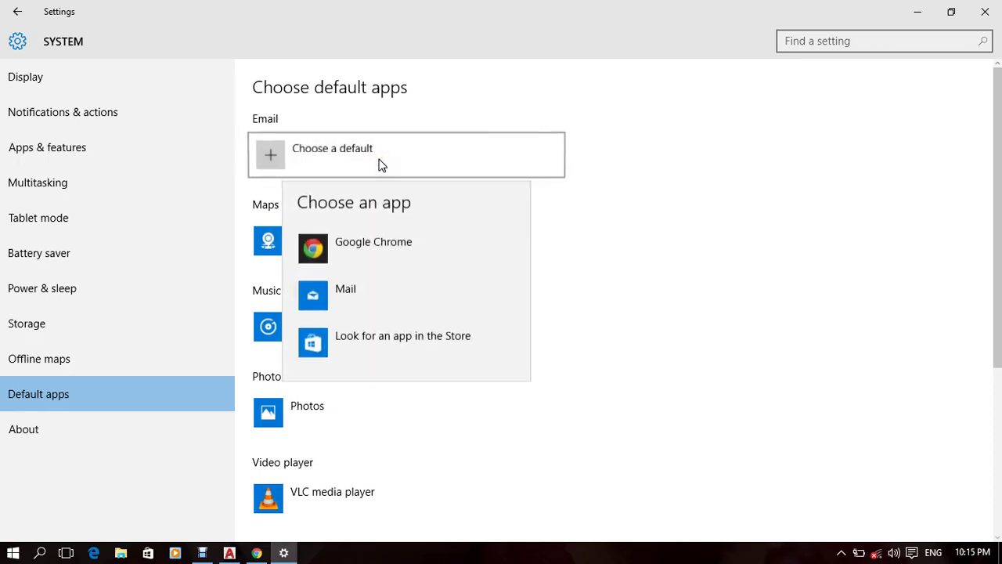
{"action": "left_click", "coordinate": [397, 247]}
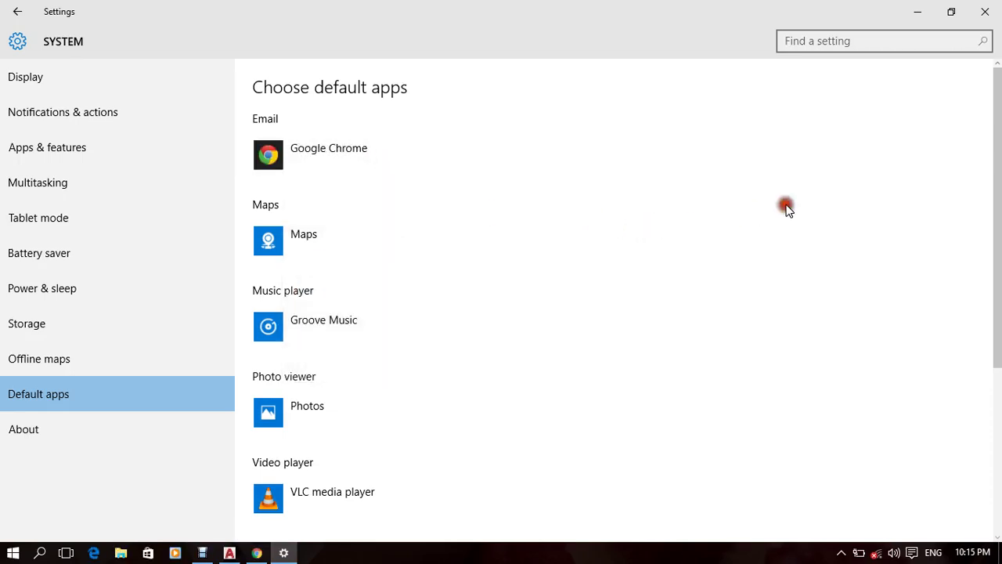
{"action": "left_click", "coordinate": [985, 8]}
{"action": "left_click", "coordinate": [763, 27]}
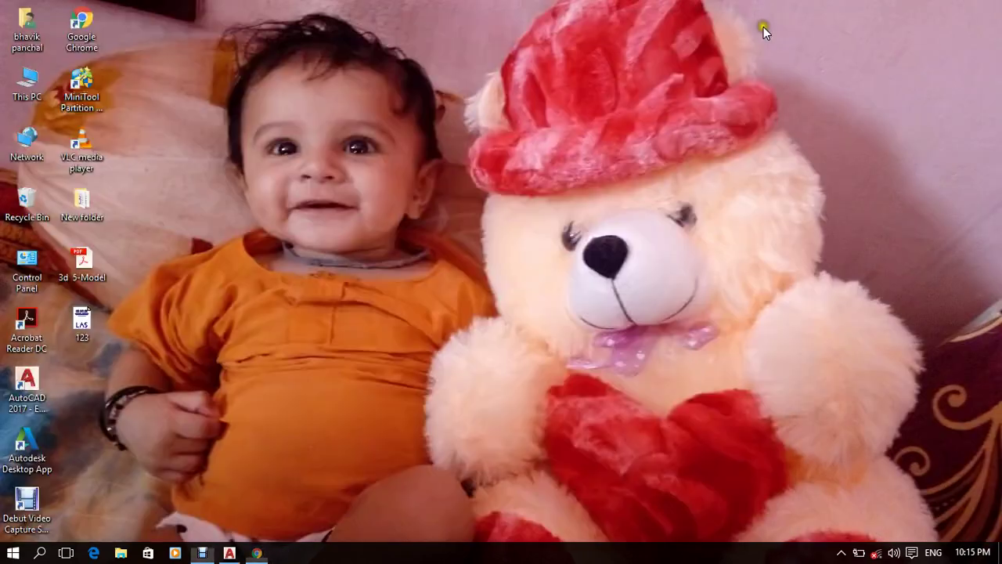
Restore AutoCAD and undo repeatedly until the erased circle is back
{"action": "left_click", "coordinate": [229, 553]}
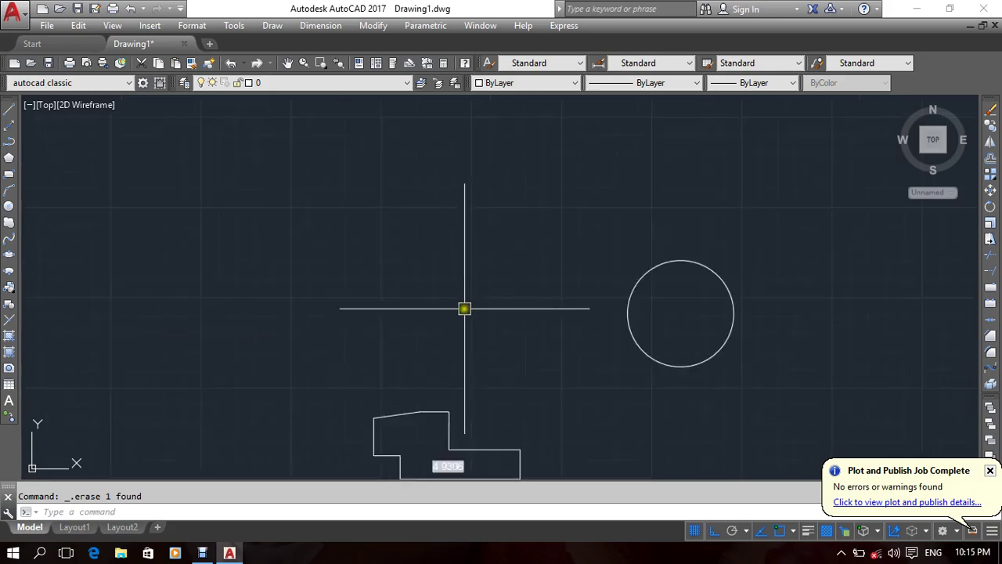
{"action": "scroll", "coordinate": [464, 308], "scroll_direction": "down", "scroll_amount": 2}
{"action": "key", "text": "ctrl+z"}
{"action": "scroll", "coordinate": [468, 326], "scroll_direction": "up", "scroll_amount": 2}
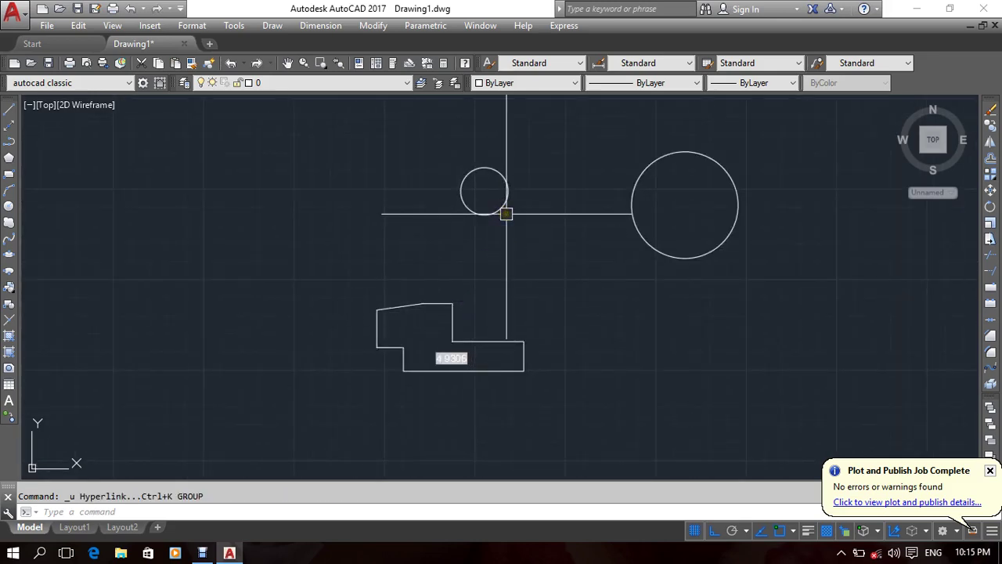
{"action": "middle_click_drag", "start_coordinate": [506, 213], "coordinate": [433, 218]}
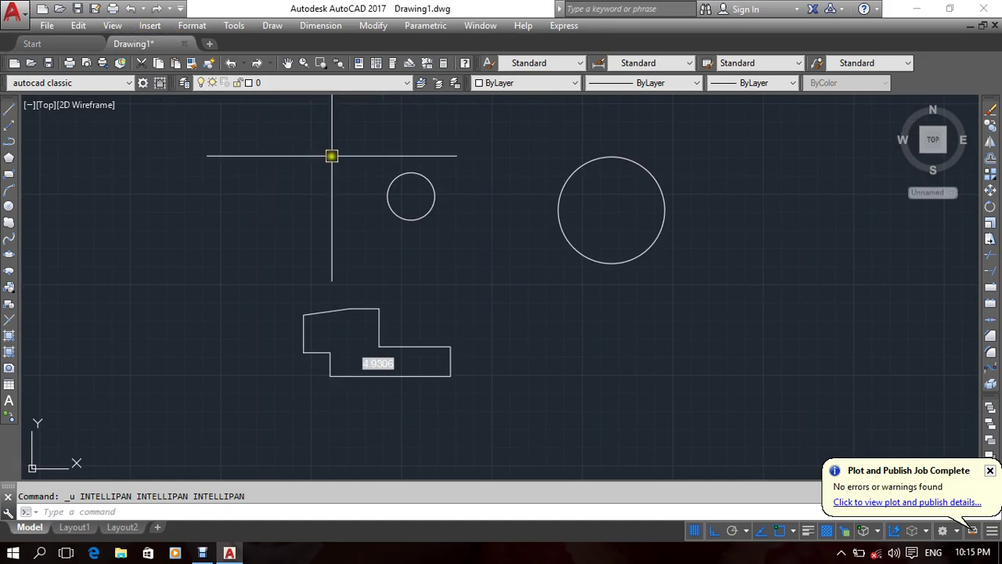
{"action": "middle_click_drag", "start_coordinate": [291, 206], "coordinate": [365, 200]}
{"action": "key", "text": "ctrl+z"}
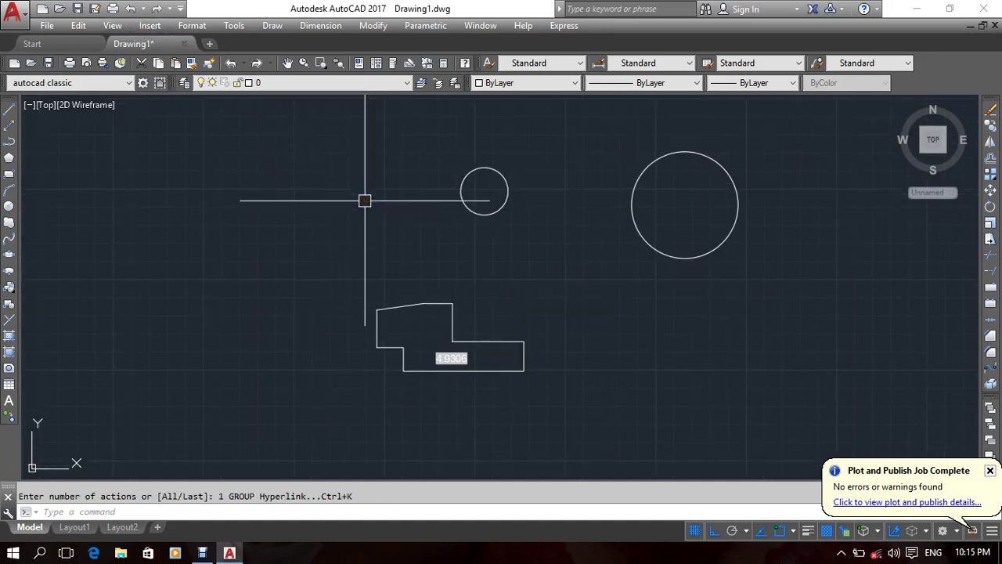
{"action": "key", "text": "ctrl+z"}
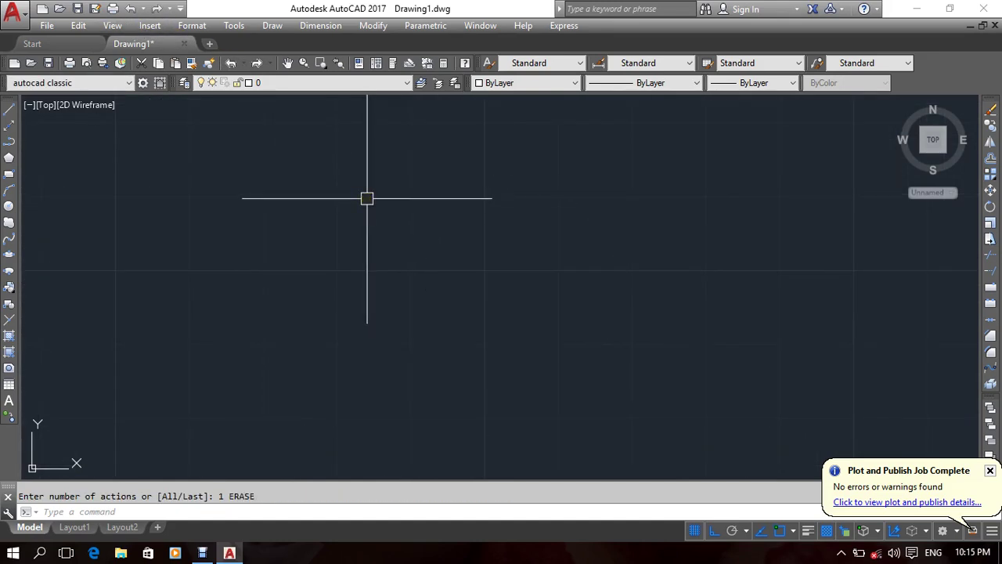
{"action": "key", "text": "ctrl+z"}
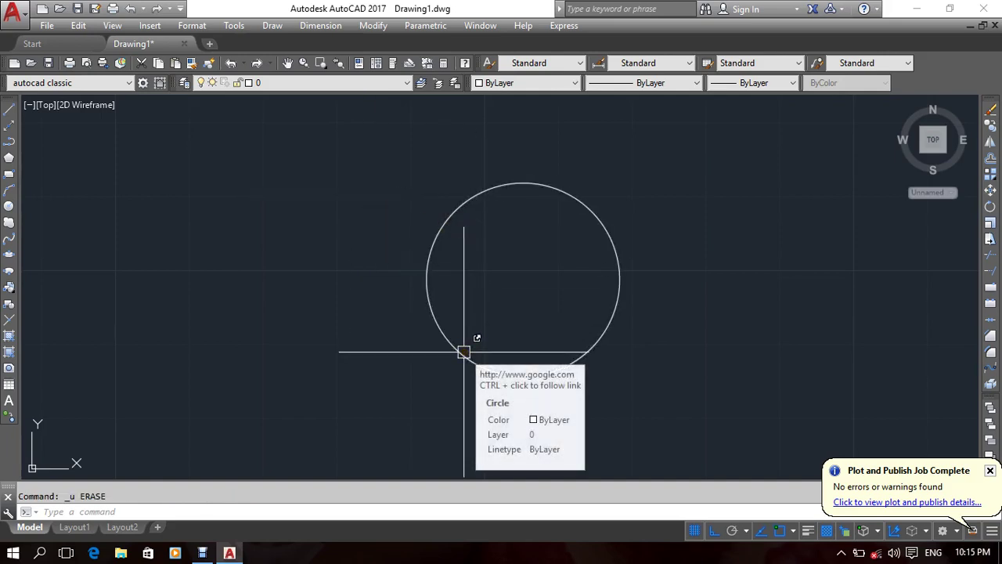
Ctrl+click the circles' hyperlinks twice, dismissing each cannot-locate-resource error
{"action": "left_click", "coordinate": [463, 352], "text": "ctrl"}
{"action": "left_click", "coordinate": [593, 311]}
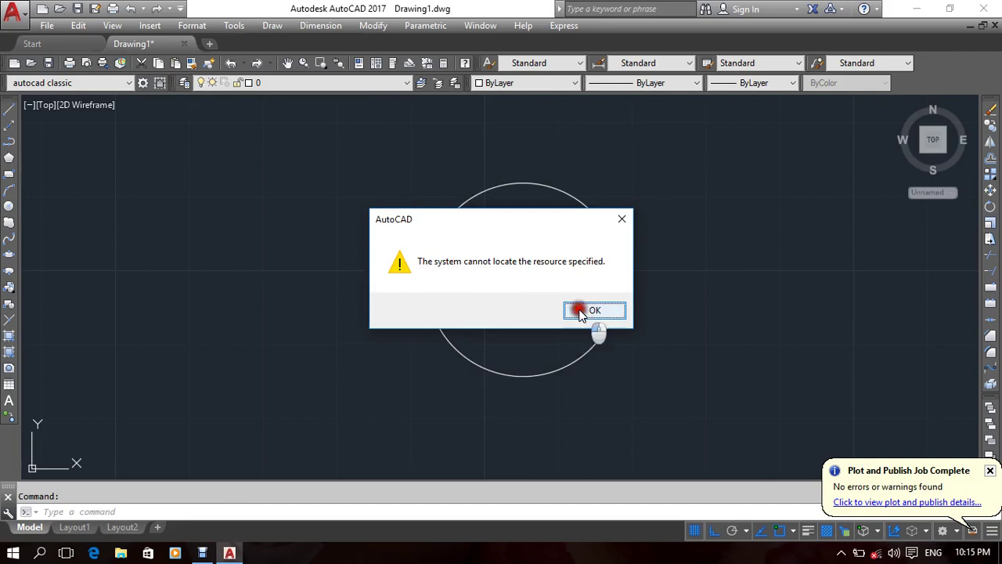
{"action": "scroll", "coordinate": [483, 245], "scroll_direction": "down", "scroll_amount": 5}
{"action": "scroll", "coordinate": [529, 288], "scroll_direction": "up", "scroll_amount": 4}
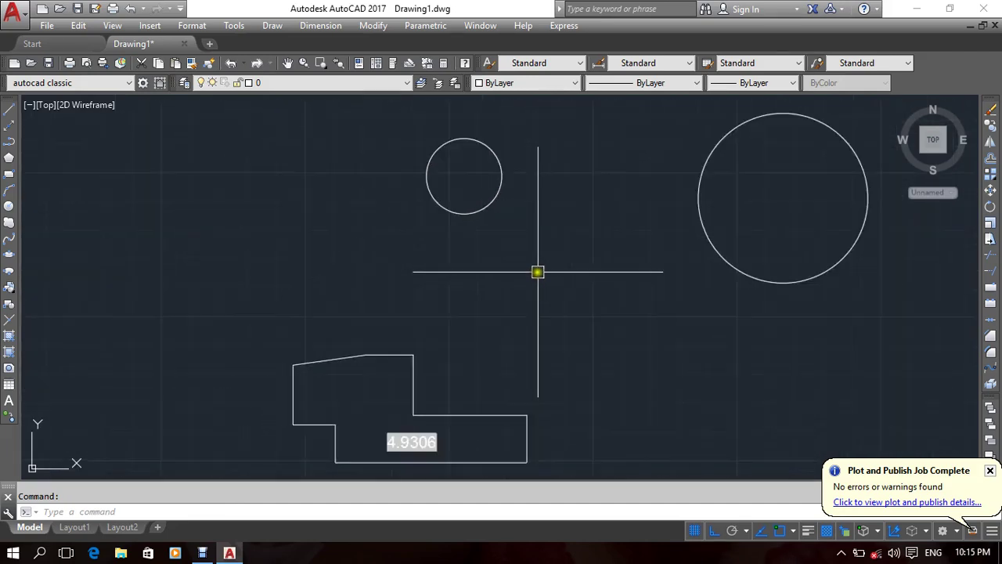
{"action": "left_click", "coordinate": [478, 236], "text": "ctrl"}
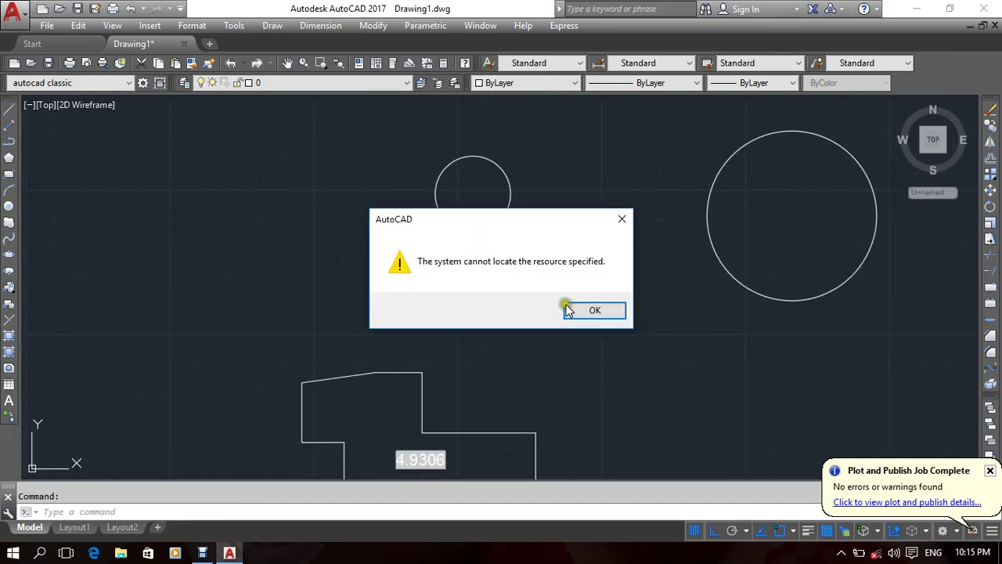
{"action": "left_click", "coordinate": [593, 311]}
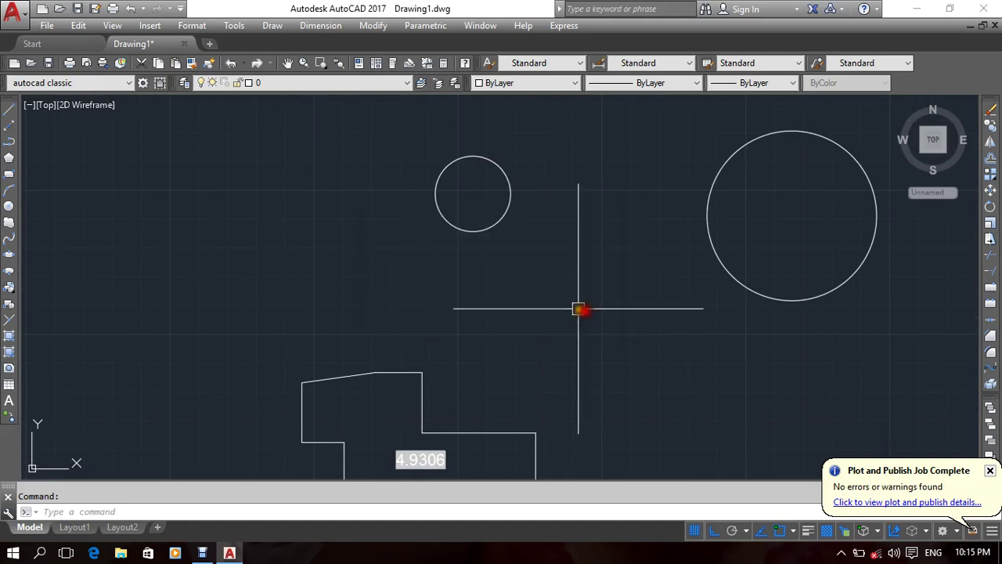
Crossing-select all four objects and delete them, leaving Drawing1 empty
{"action": "scroll", "coordinate": [458, 290], "scroll_direction": "down", "scroll_amount": 5}
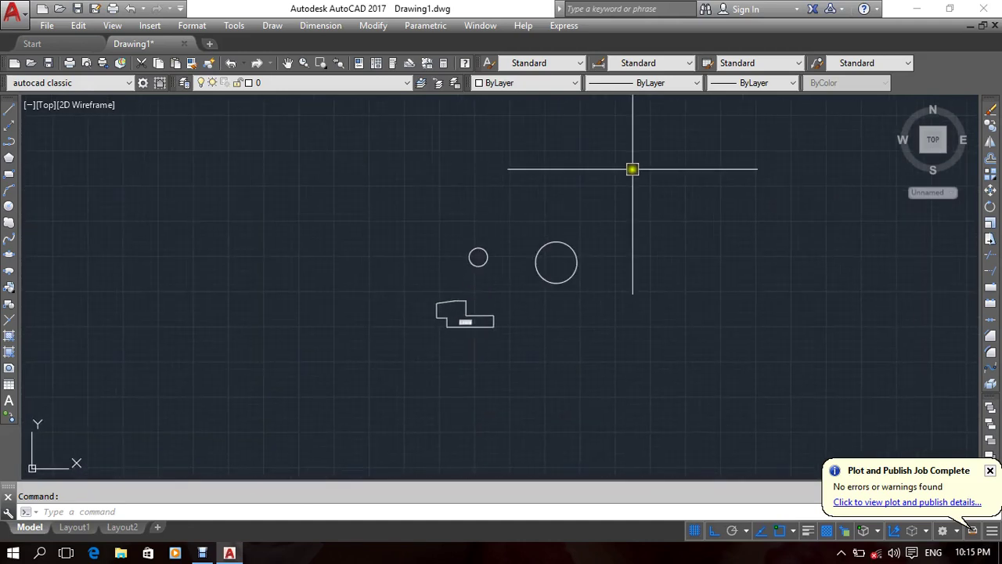
{"action": "left_click", "coordinate": [633, 167]}
{"action": "left_click", "coordinate": [289, 389]}
{"action": "key", "text": "Delete"}
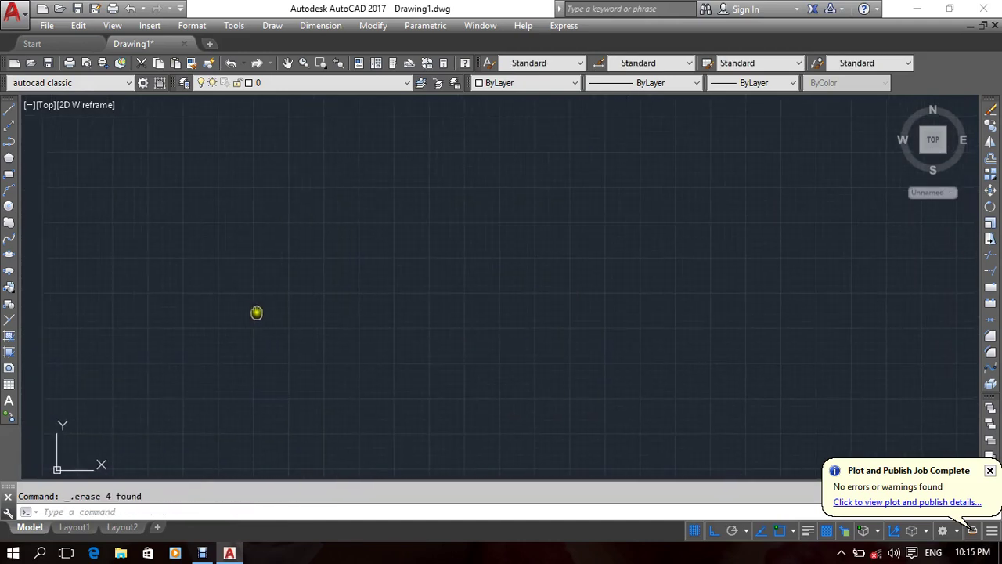
{"action": "left_click", "coordinate": [150, 26]}
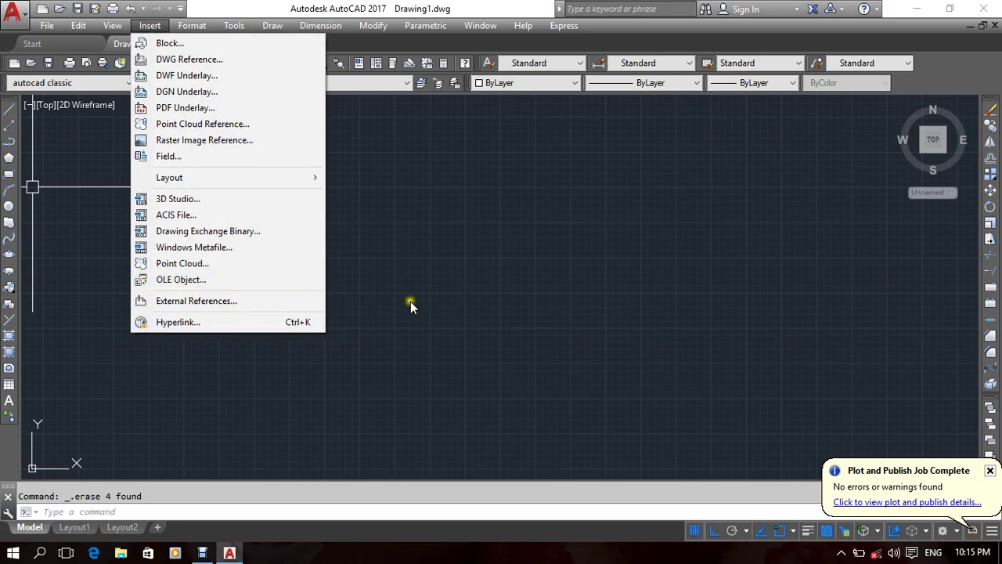
{"action": "left_click", "coordinate": [463, 203]}
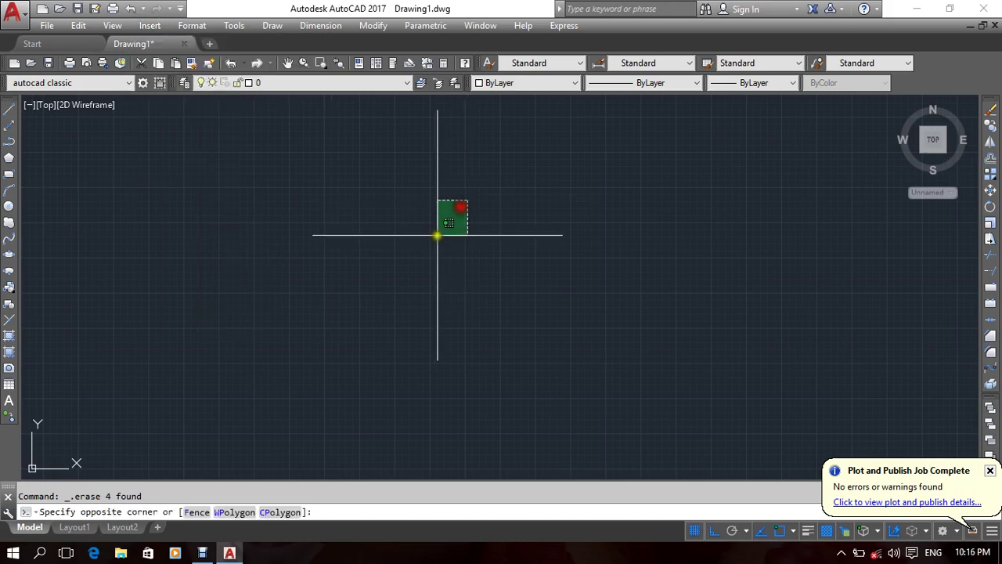
{"action": "left_click", "coordinate": [432, 239]}
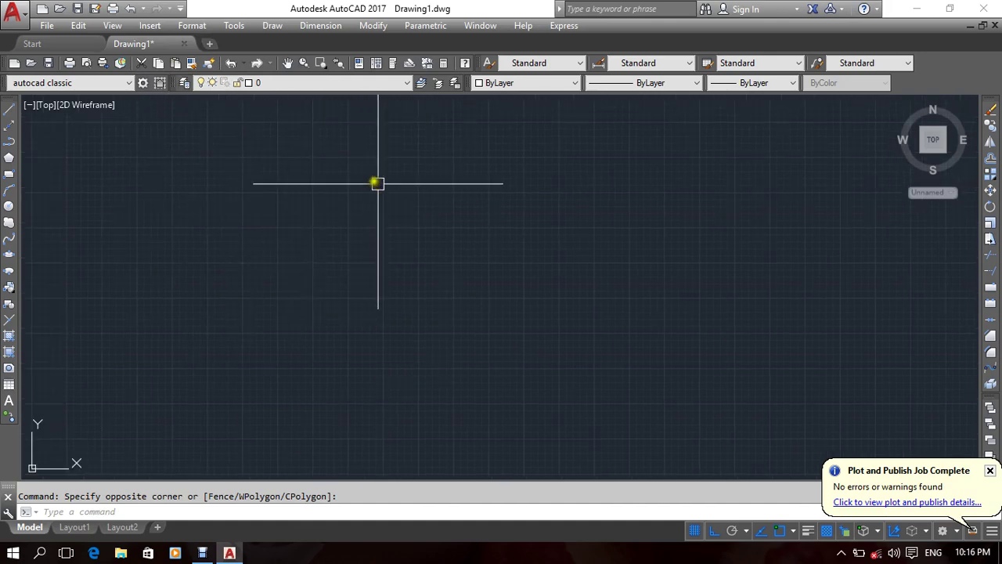